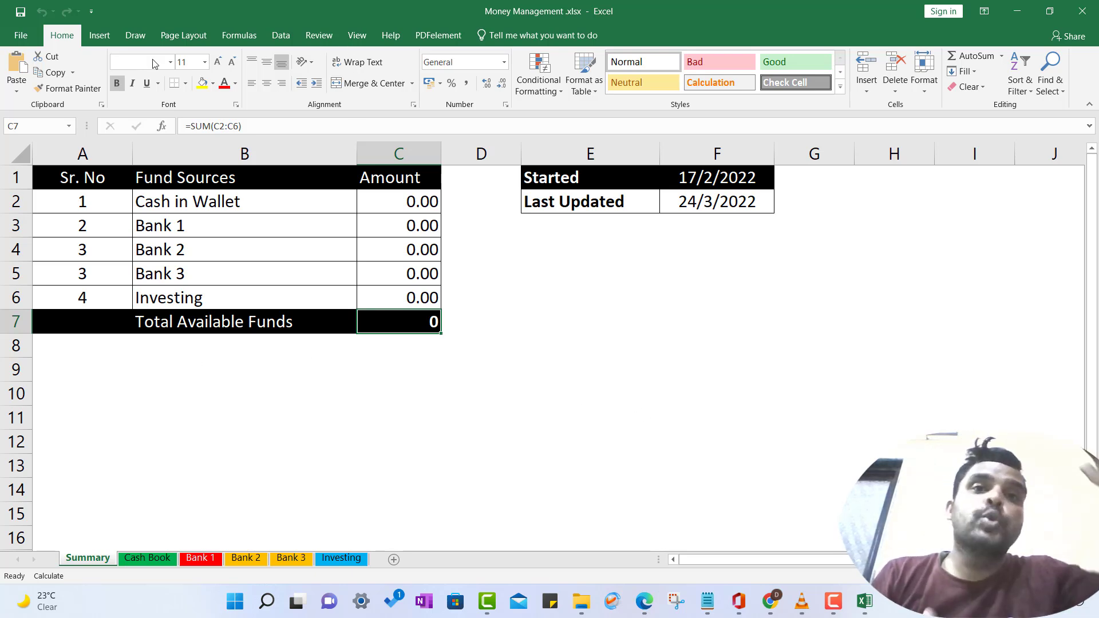
pyautogui.press('F9')
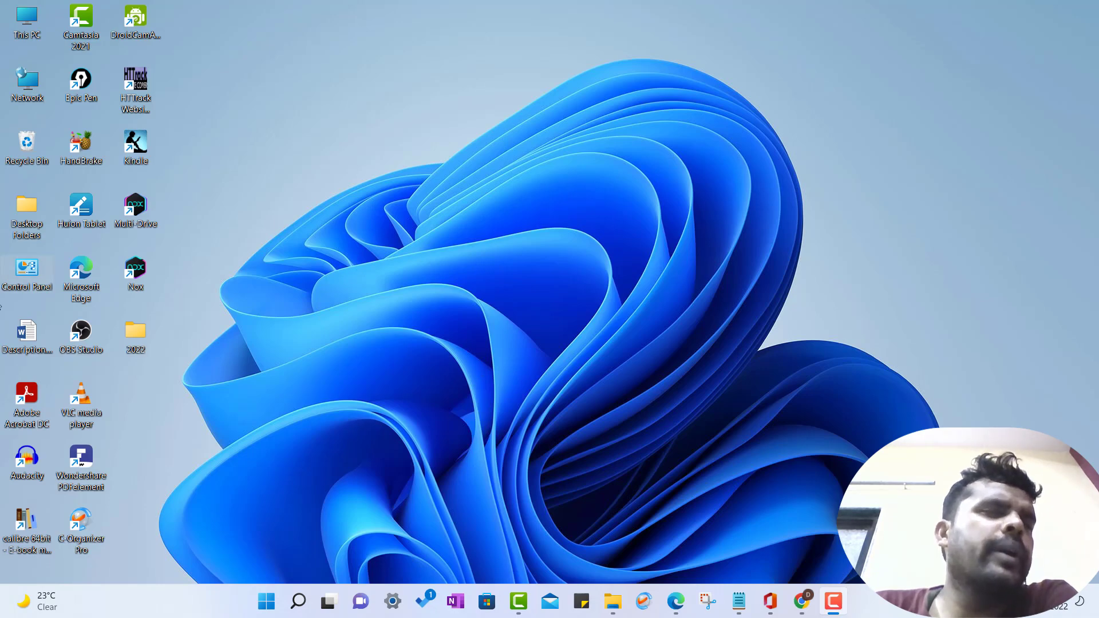
# Step: Create a desktop folder named "My Personal Finance" and move the 2022 folder into it
pyautogui.rightClick(219, 340)
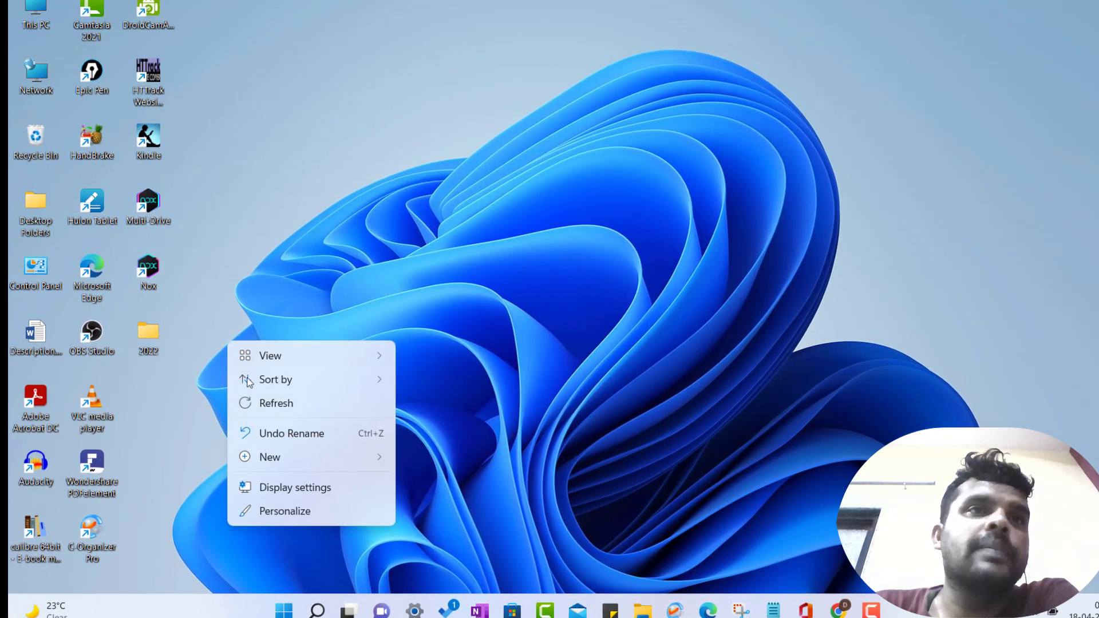
pyautogui.moveTo(357, 456)
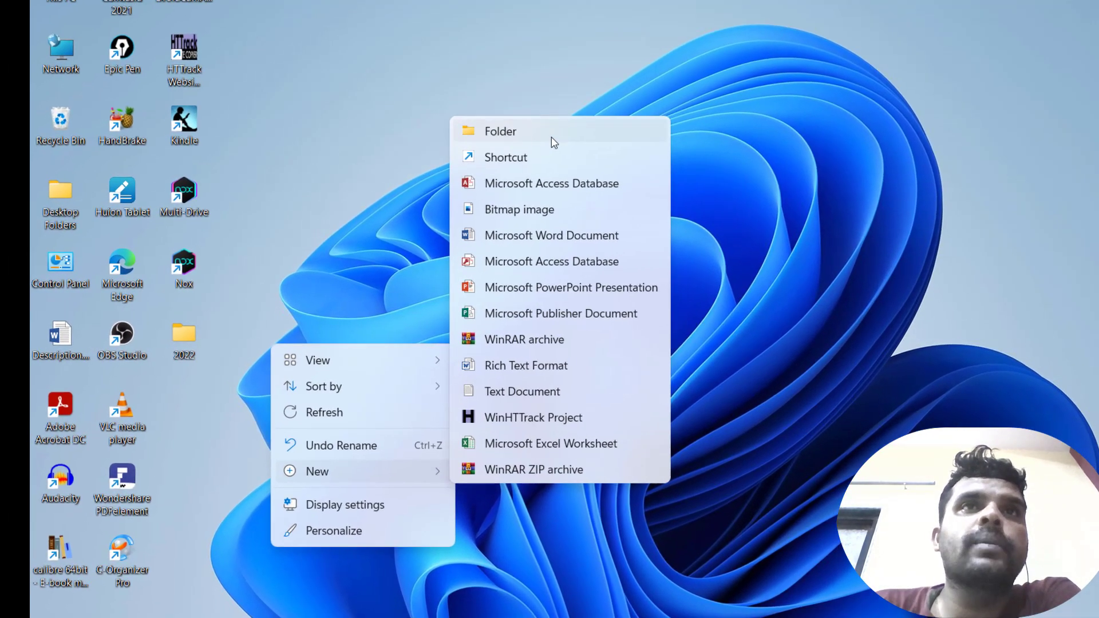
pyautogui.click(541, 137)
pyautogui.write('My Person')
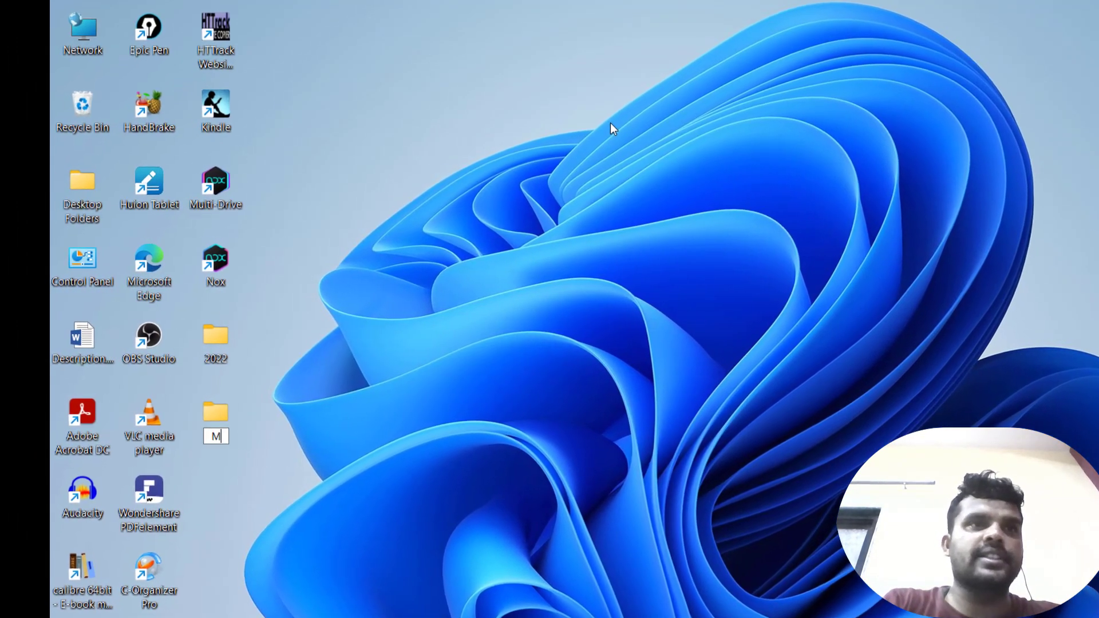
pyautogui.write('al Finance')
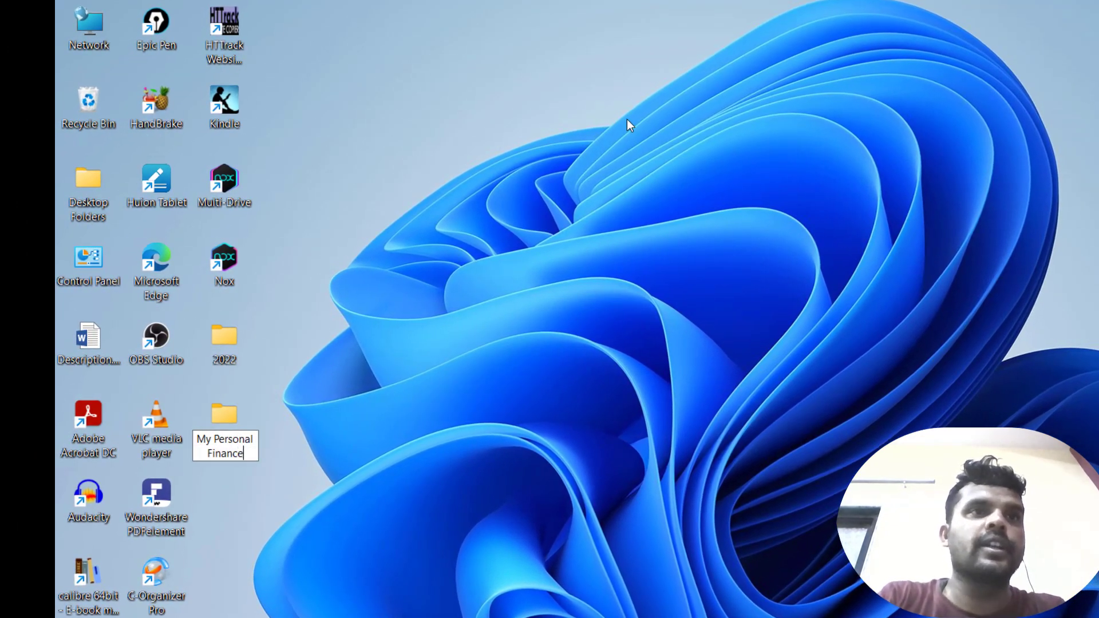
pyautogui.press('Return')
pyautogui.press('Return')
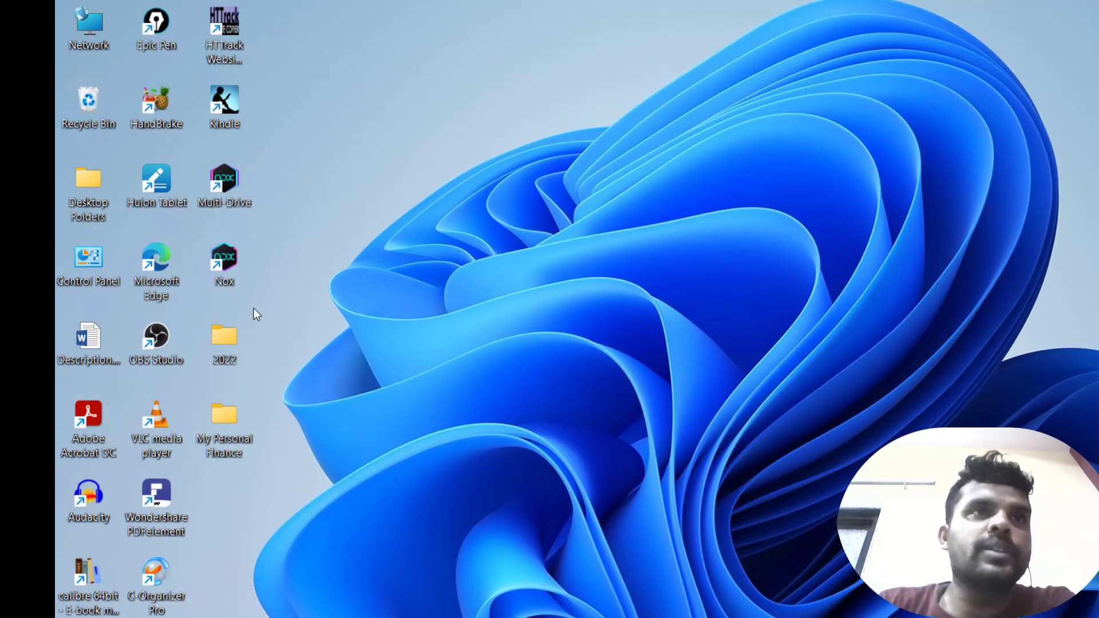
pyautogui.moveTo(235, 331); pyautogui.dragTo(229, 424)
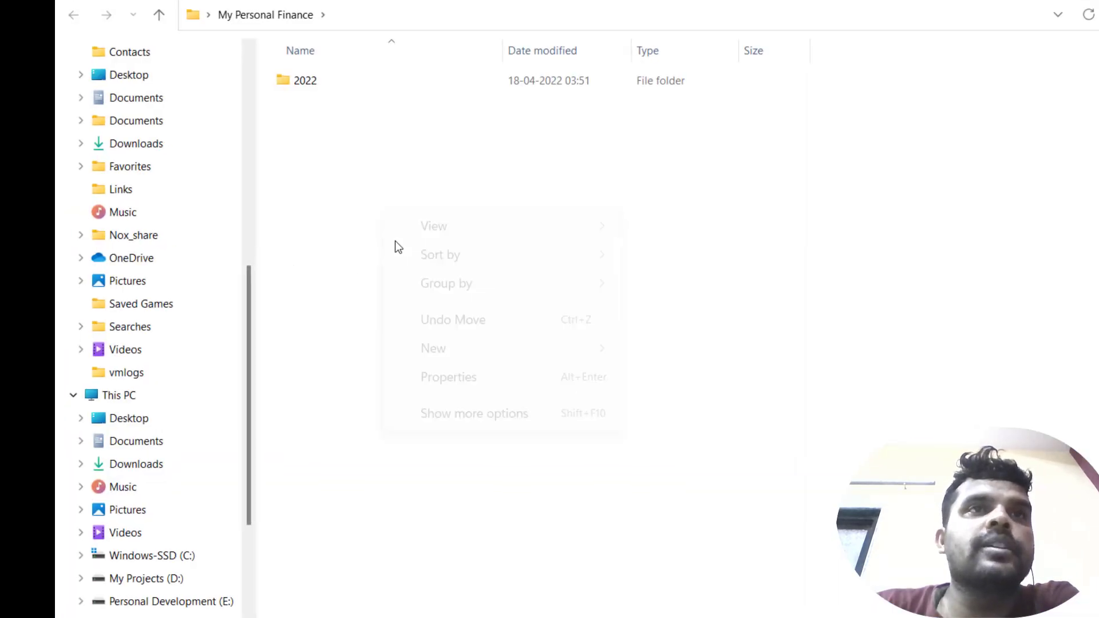
pyautogui.rightClick(381, 211)
pyautogui.moveTo(467, 361)
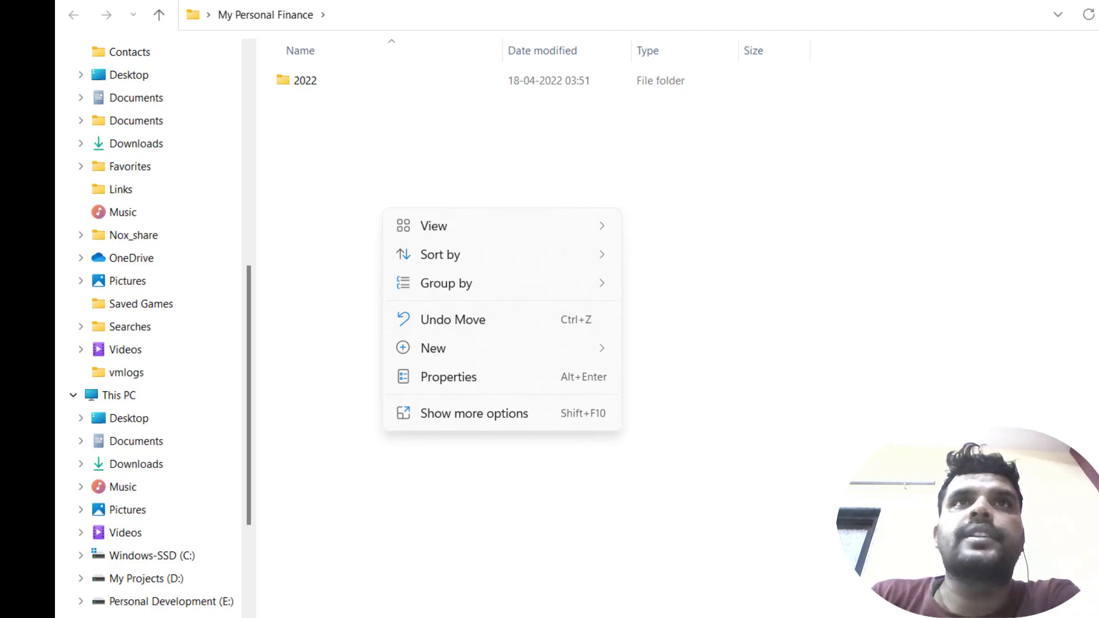
pyautogui.click(593, 27)
# Step: Create a subfolder named "Money Management" inside the My Personal Finance folder
pyautogui.rightClick(373, 505)
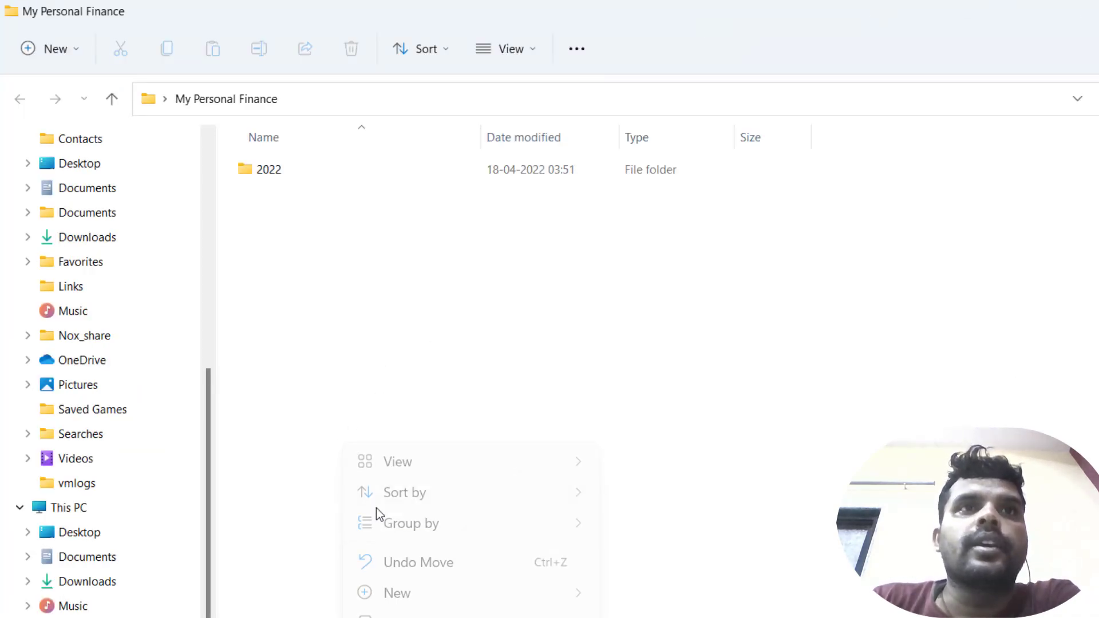
pyautogui.moveTo(466, 595)
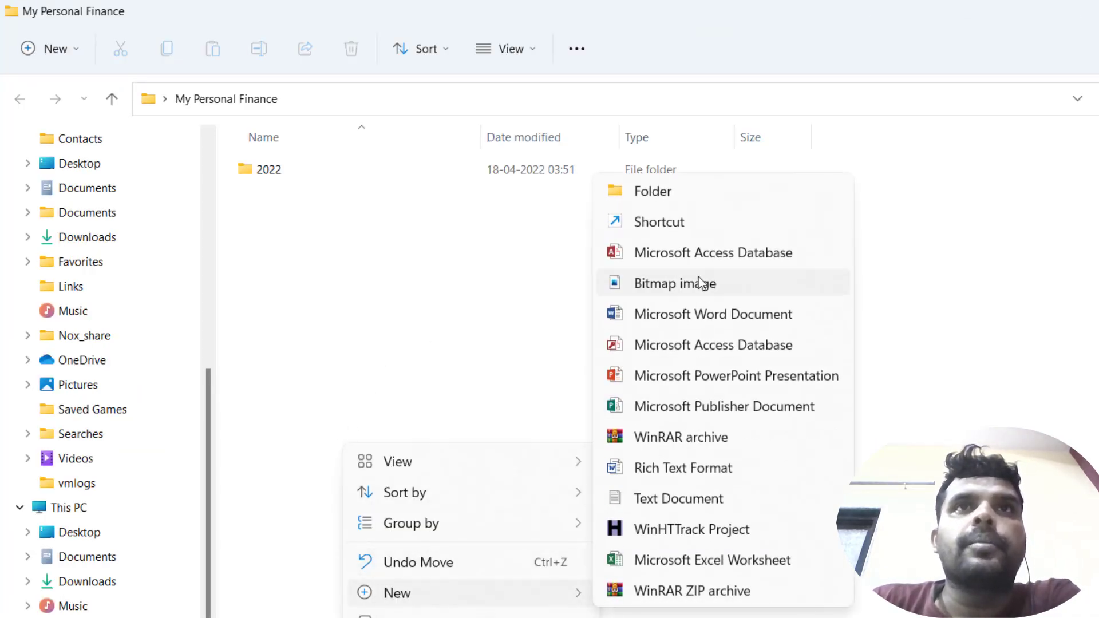
pyautogui.click(681, 194)
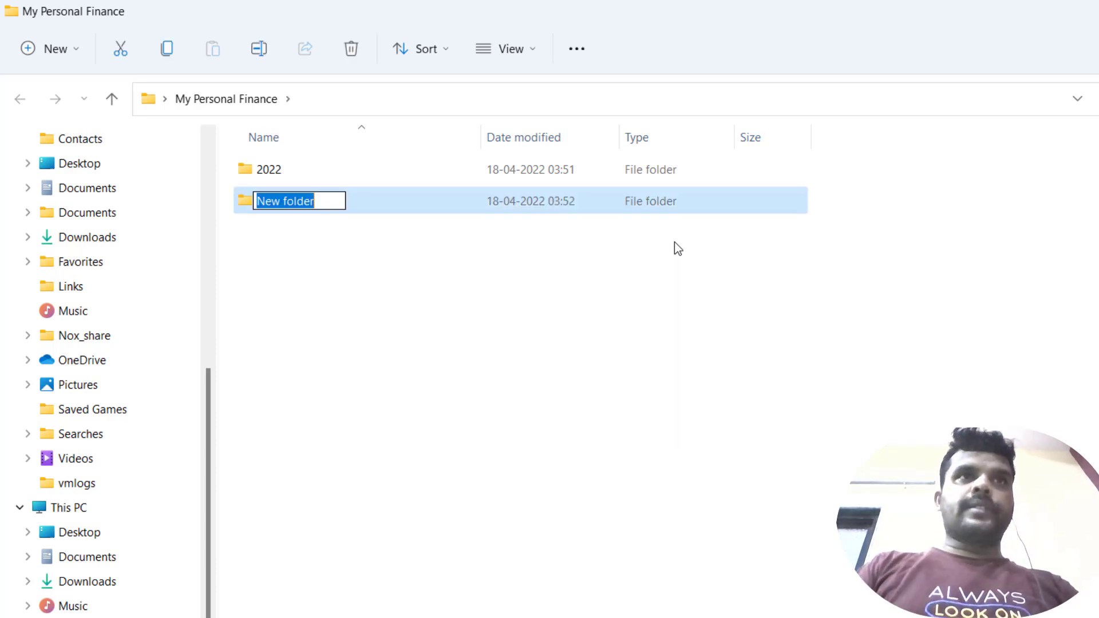
pyautogui.write('Money Management')
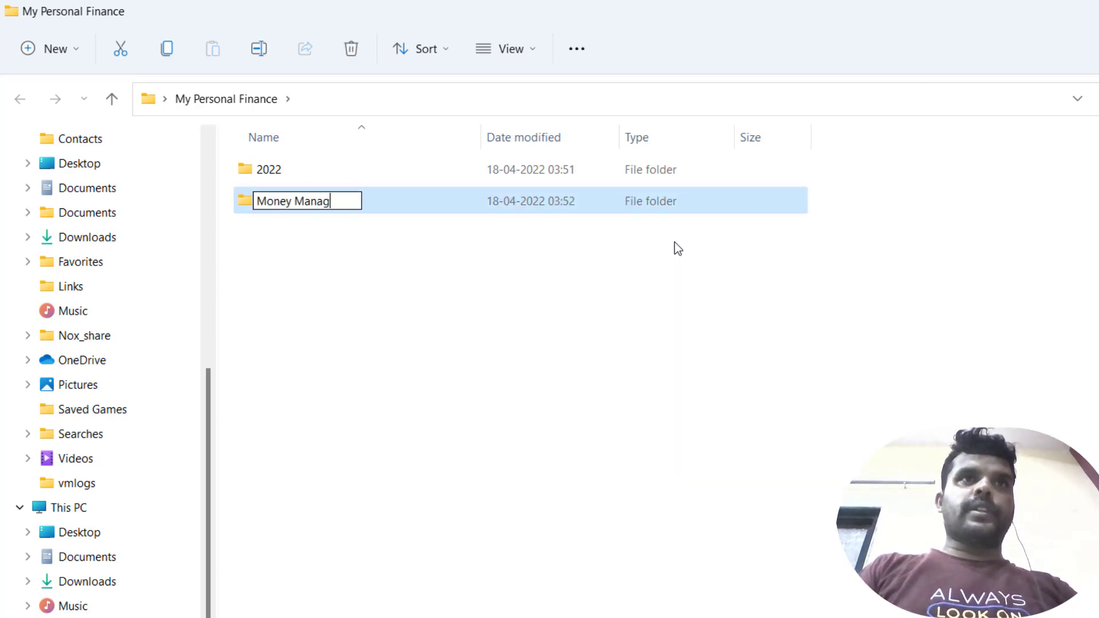
pyautogui.press('Return')
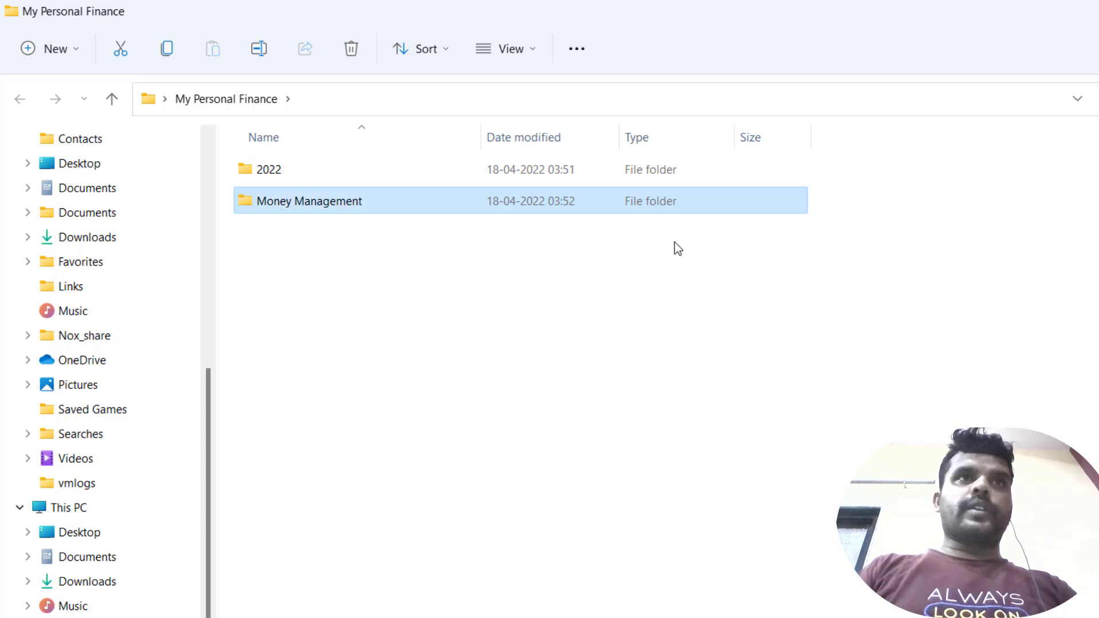
# Step: Move the 2022 folder from My Personal Finance into its Money Management subfolder
pyautogui.press('Return')
pyautogui.click(196, 108)
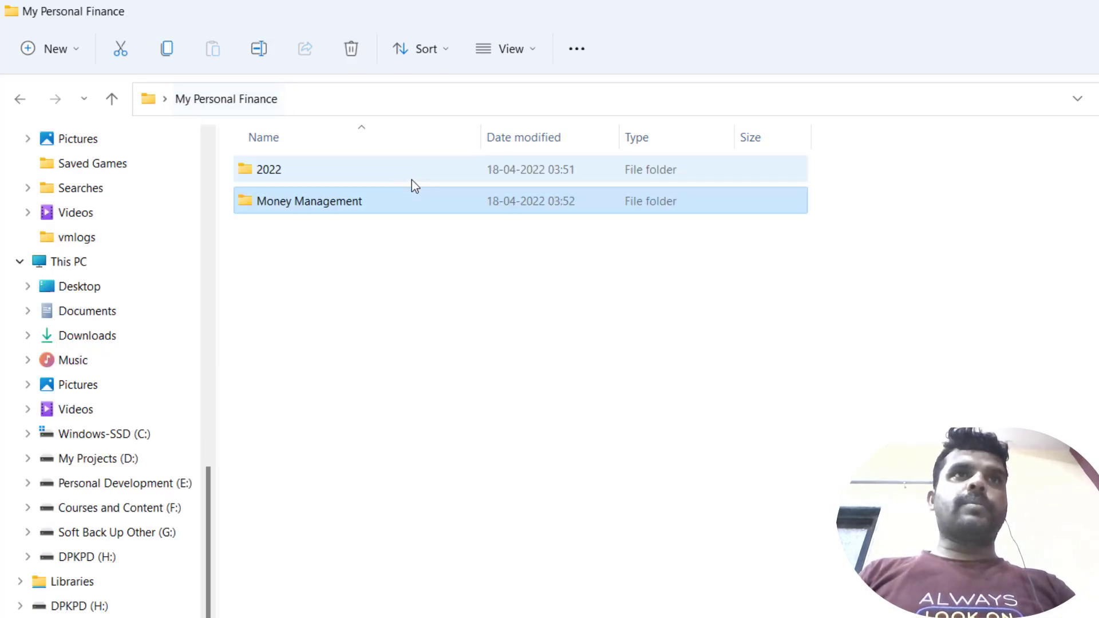
pyautogui.click(368, 166)
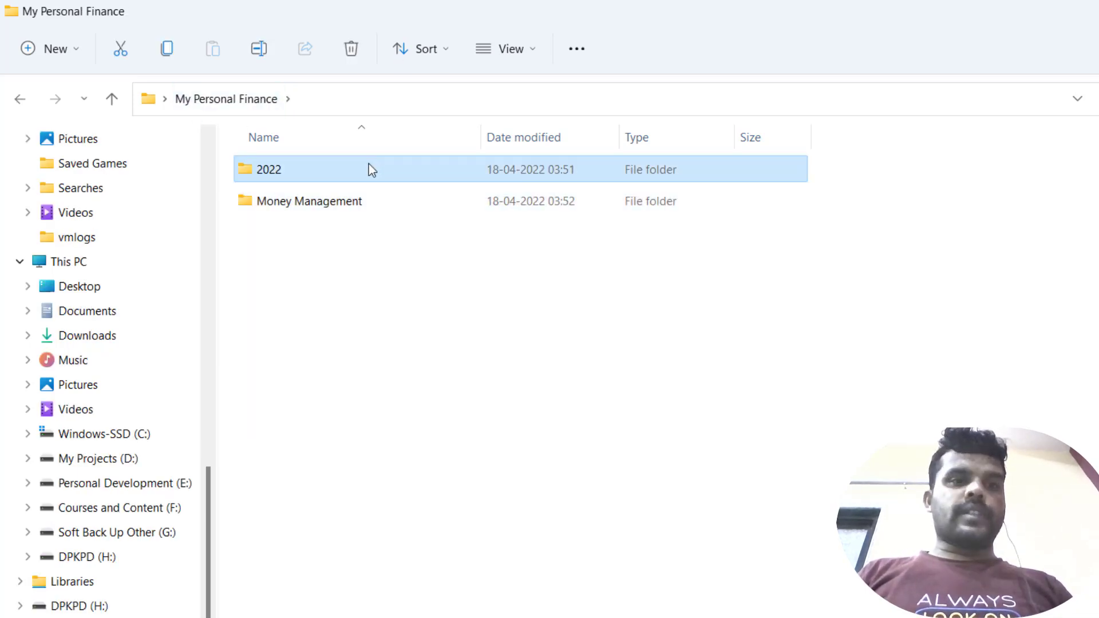
pyautogui.doubleClick(322, 211)
pyautogui.hotkey('ctrl', 'v')
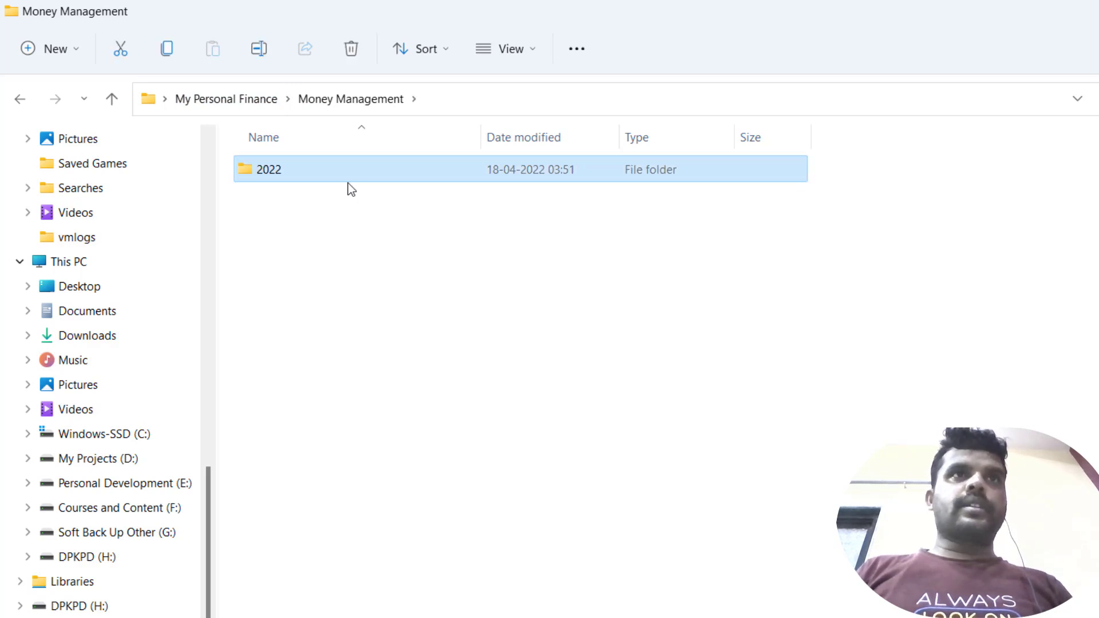
# Step: Open the workbook "April 2022 Money Management 2.0 .xlsx" from the 2022 folder in Excel
pyautogui.doubleClick(342, 177)
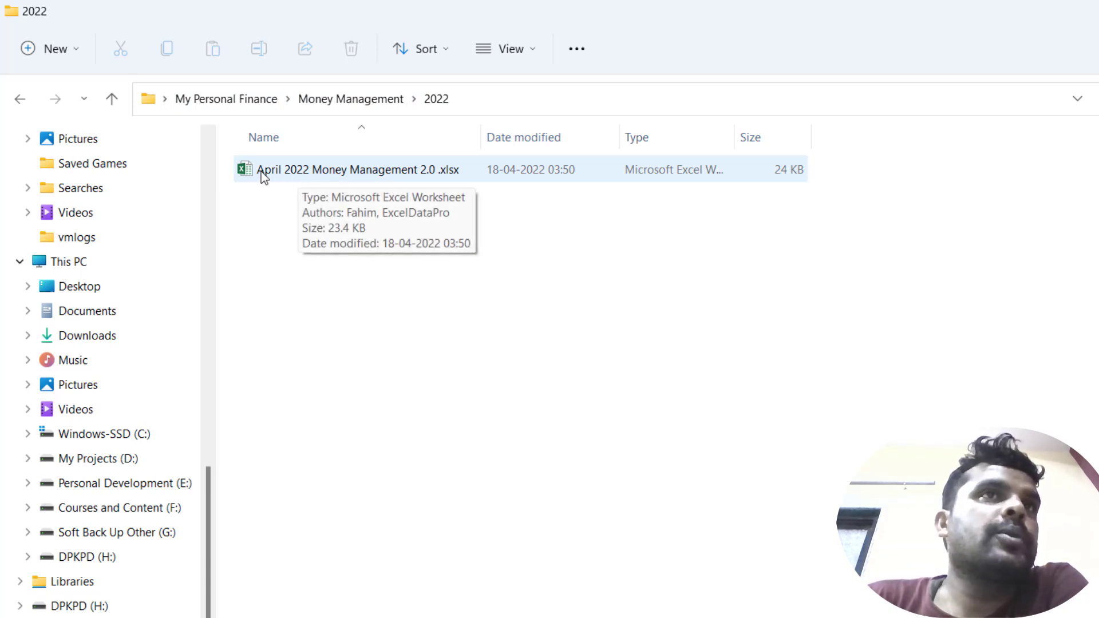
pyautogui.click(315, 168)
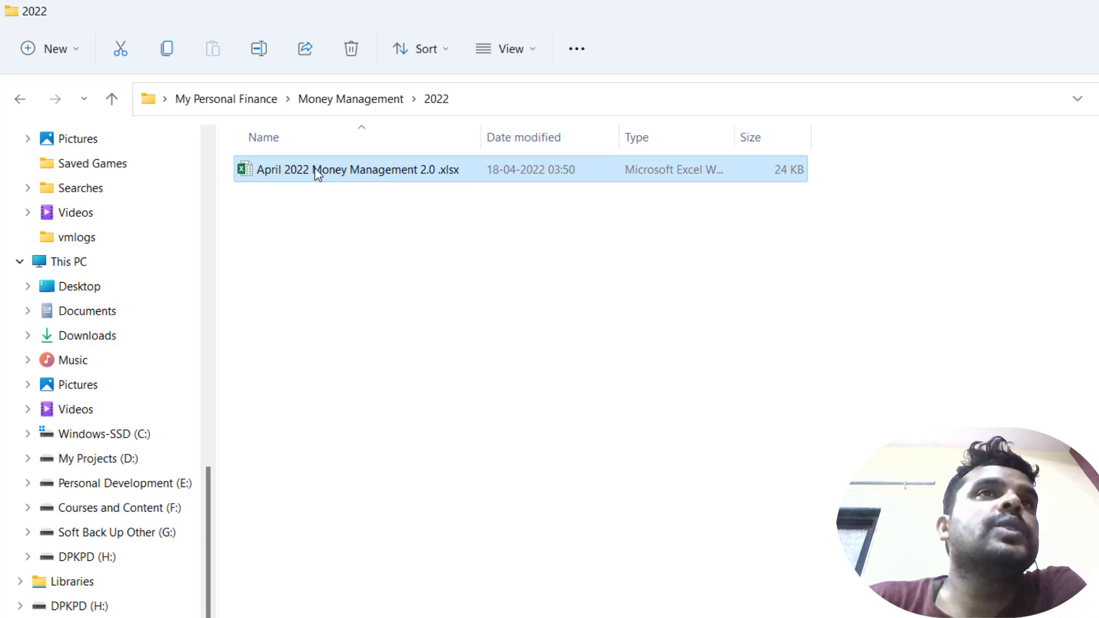
pyautogui.rightClick(315, 169)
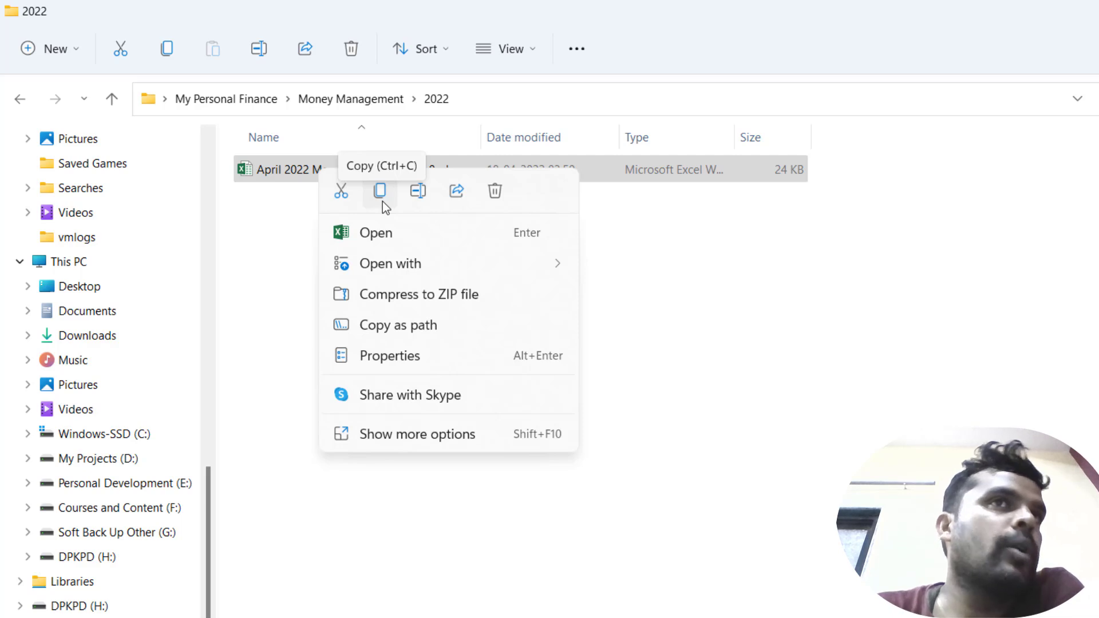
pyautogui.click(266, 207)
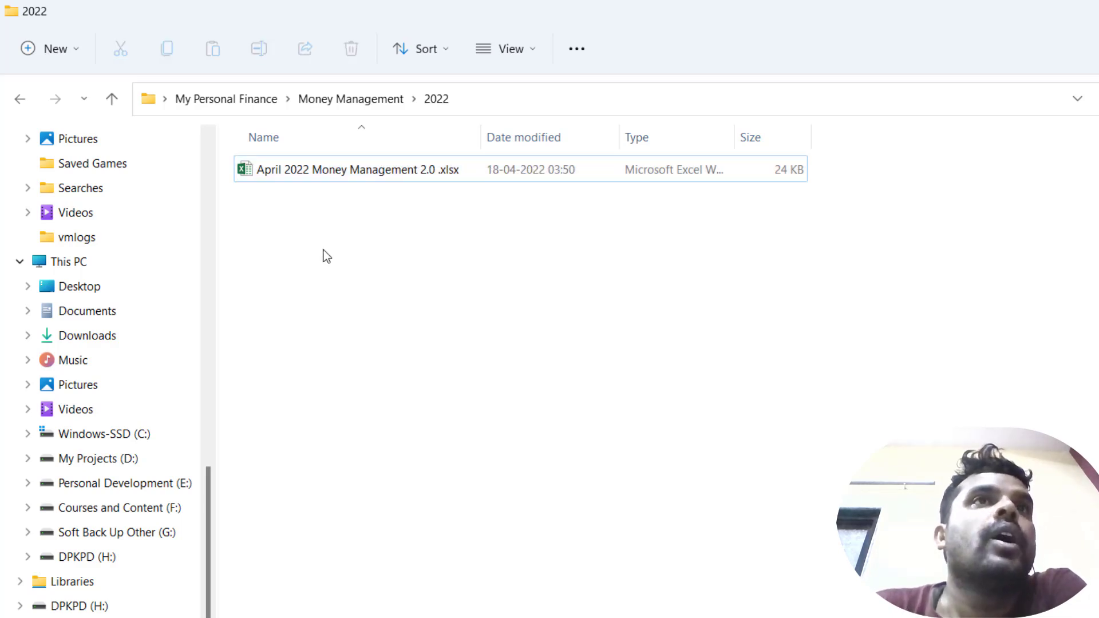
pyautogui.doubleClick(328, 170)
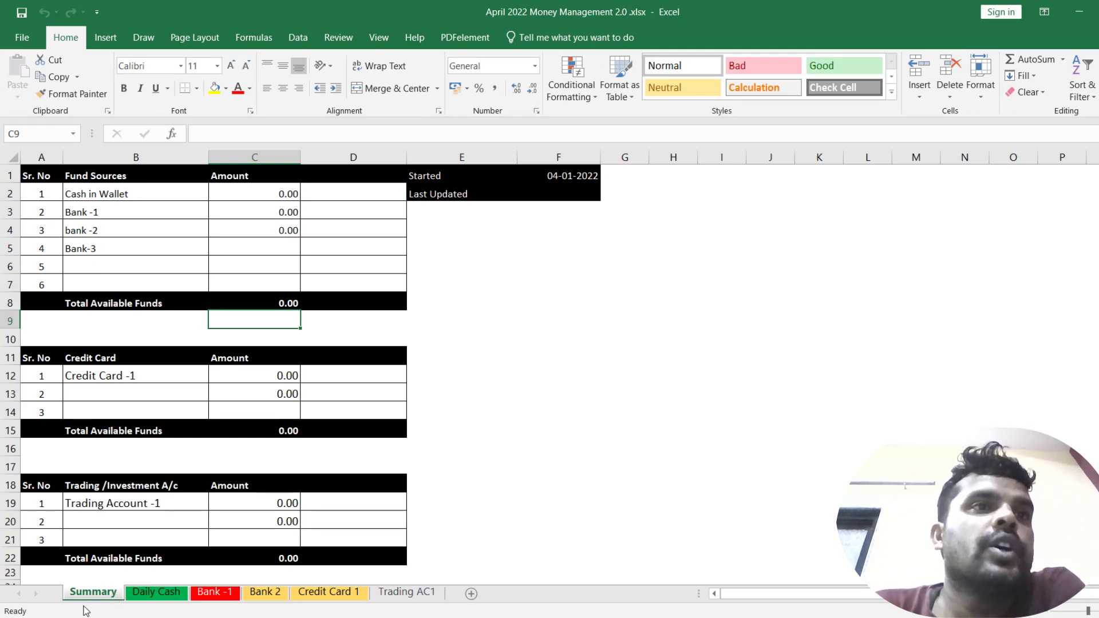
# Step: Look through the Daily Cash, Bank -1, Bank 2, Credit Card 1 and Trading AC1 sheets and return to Summary
pyautogui.click(160, 595)
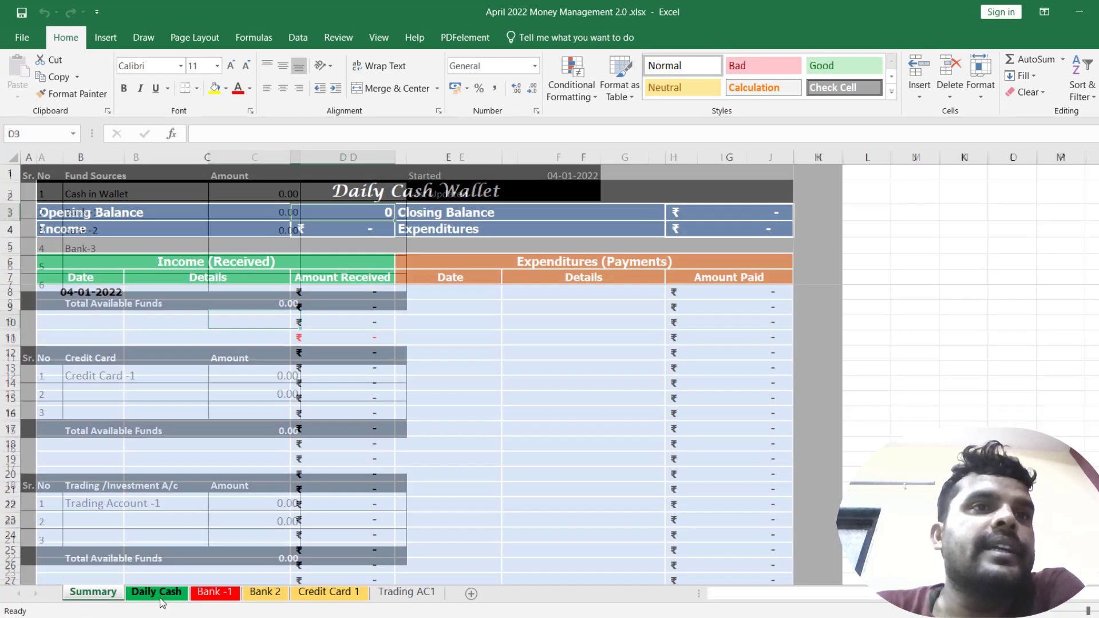
pyautogui.click(215, 595)
pyautogui.click(265, 595)
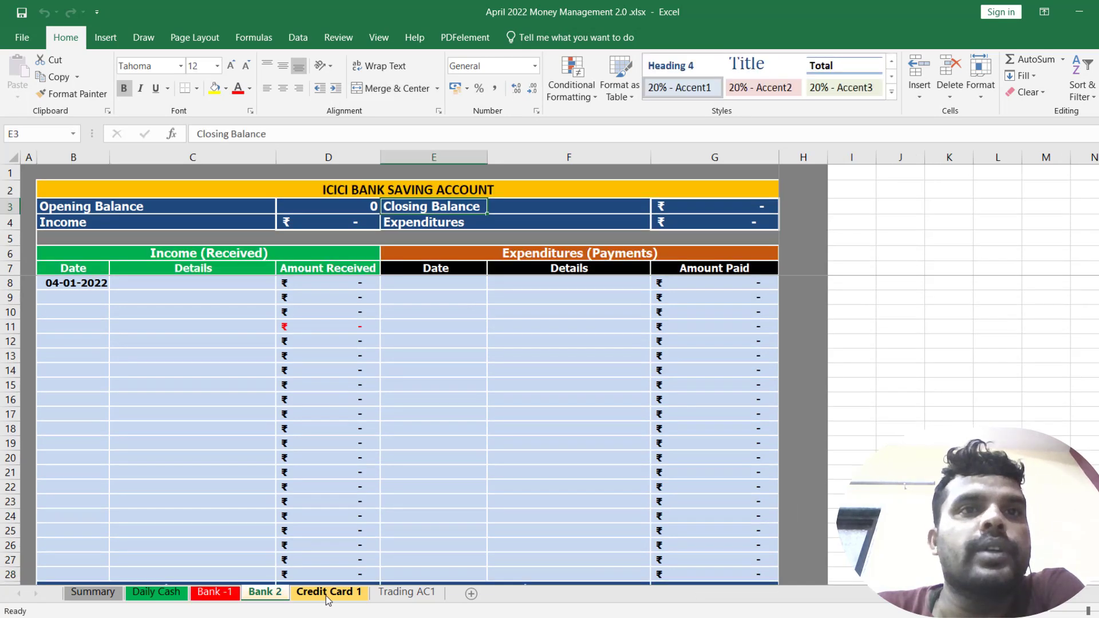
pyautogui.click(327, 595)
pyautogui.click(409, 593)
pyautogui.click(92, 593)
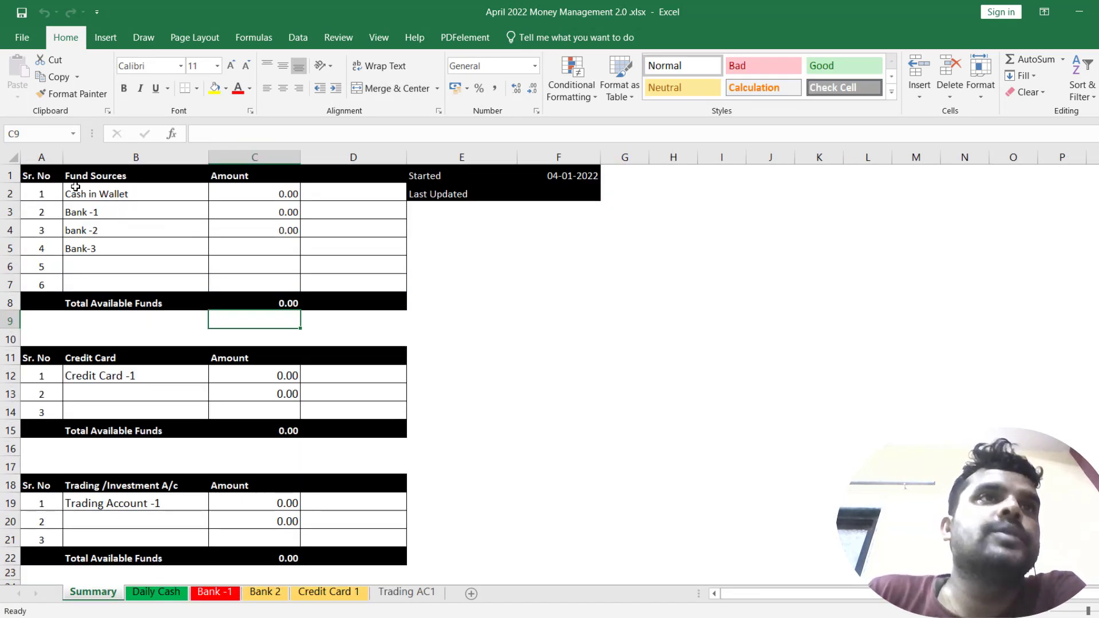
# Step: Set the first income date in cell B8 of the Daily Cash sheet to 01/04/2022
pyautogui.click(149, 595)
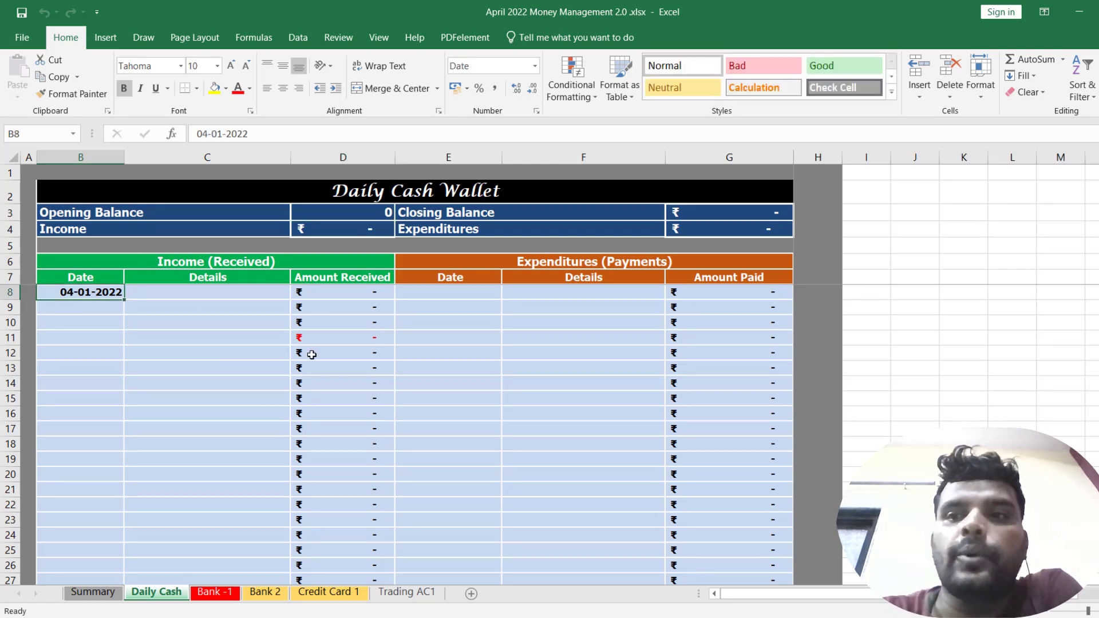
pyautogui.write('01/04/20')
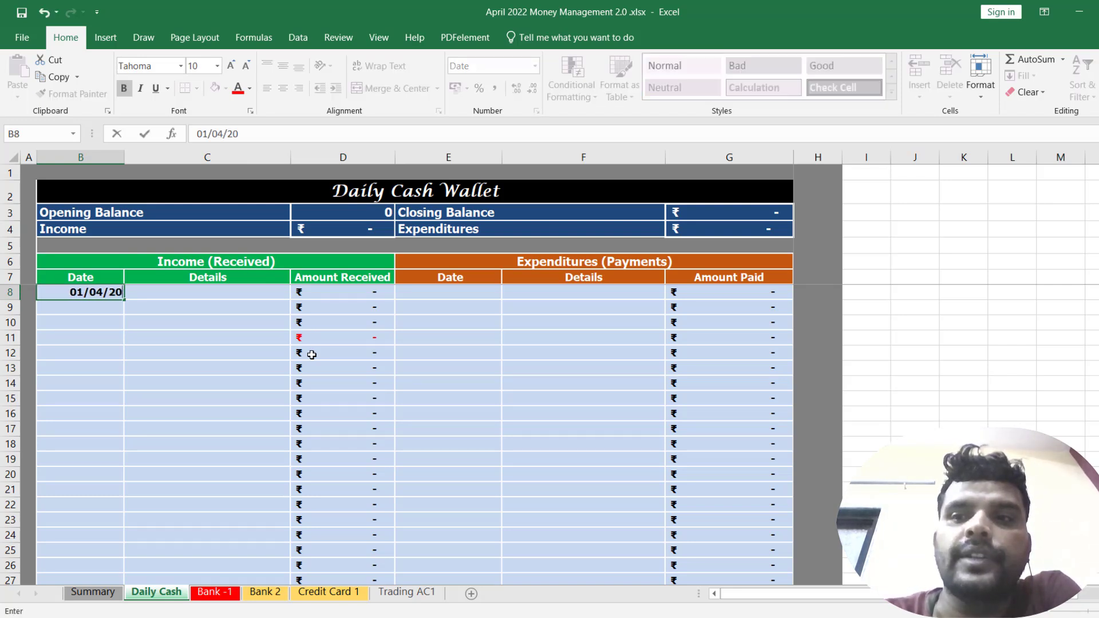
pyautogui.write('22')
pyautogui.press('Return')
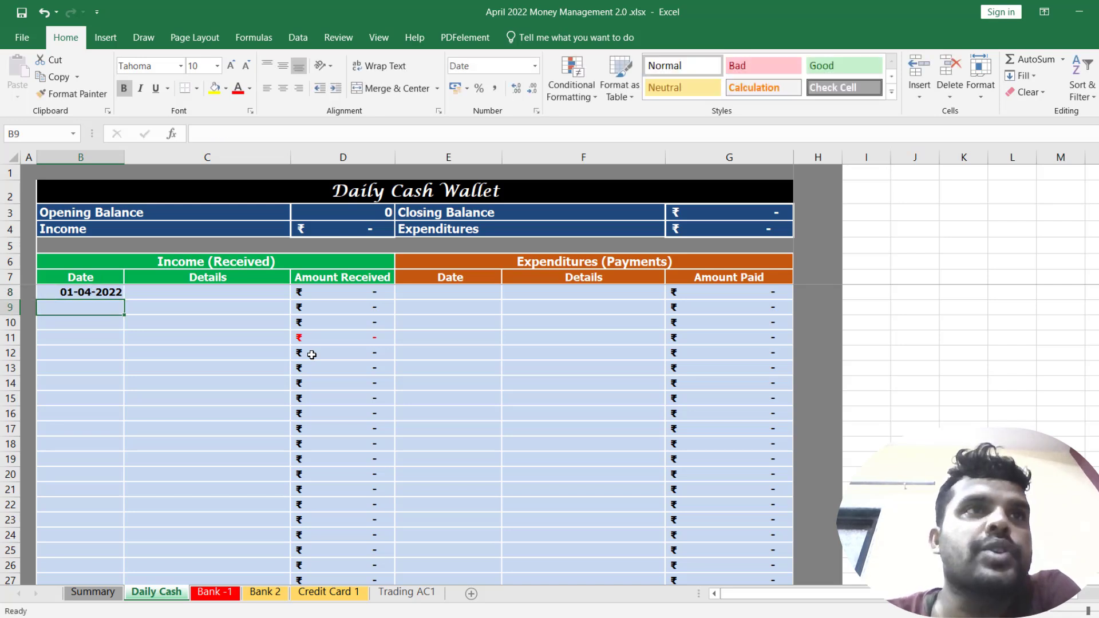
# Step: Set the Daily Cash Wallet opening balance in cell D3 to 600
pyautogui.press('Up')
pyautogui.press('Up')
pyautogui.press('Up')
pyautogui.press('Up')
pyautogui.press('Up')
pyautogui.press('Up')
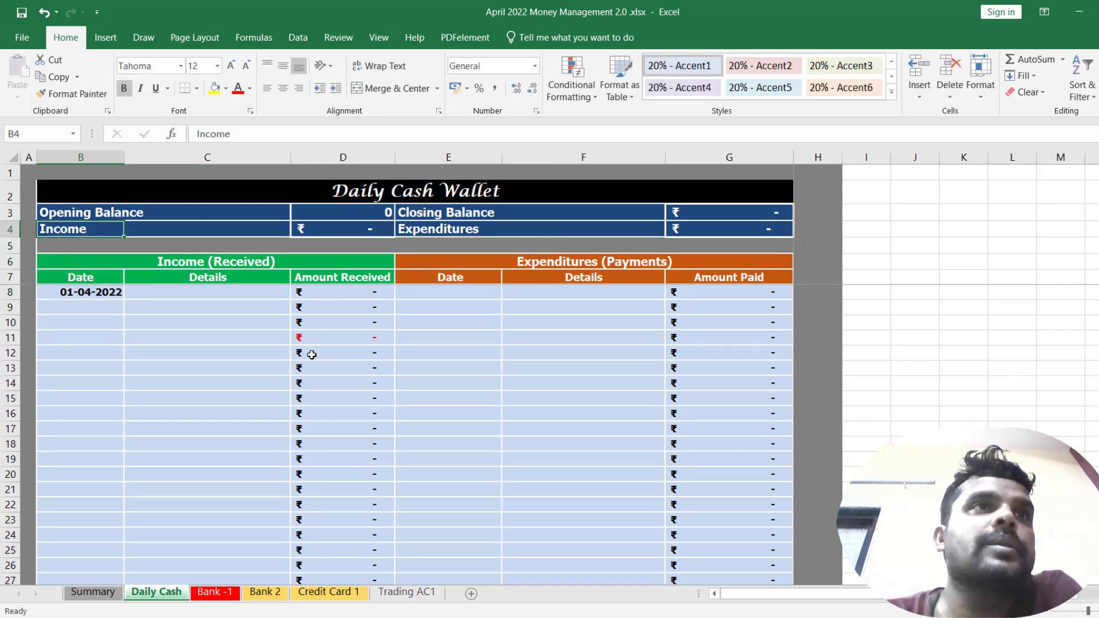
pyautogui.press('Right')
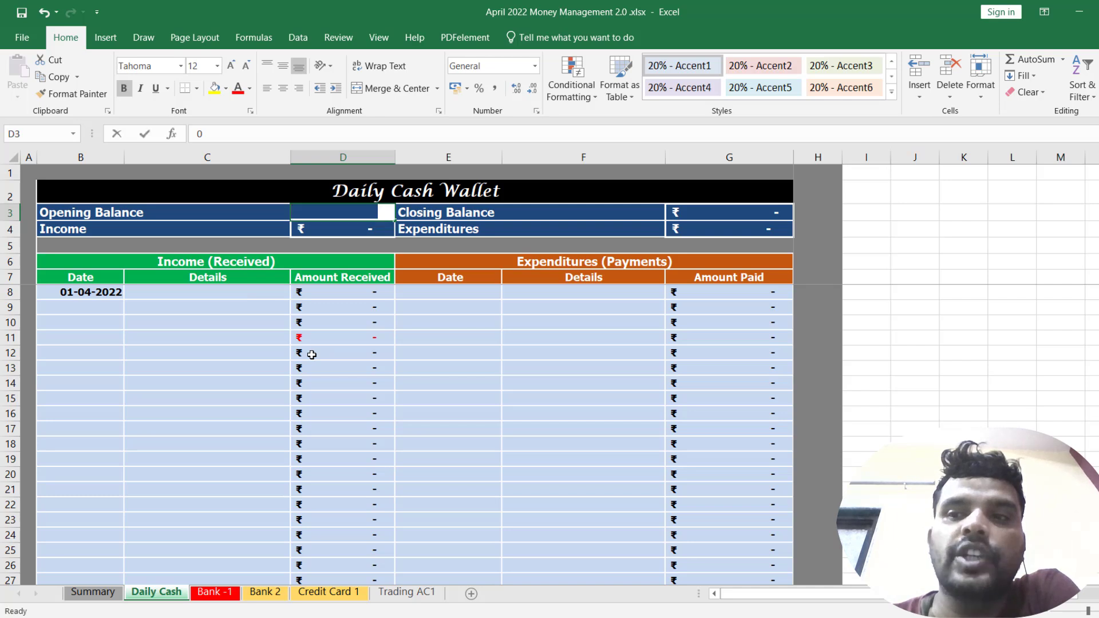
pyautogui.write('600')
pyautogui.press('Return')
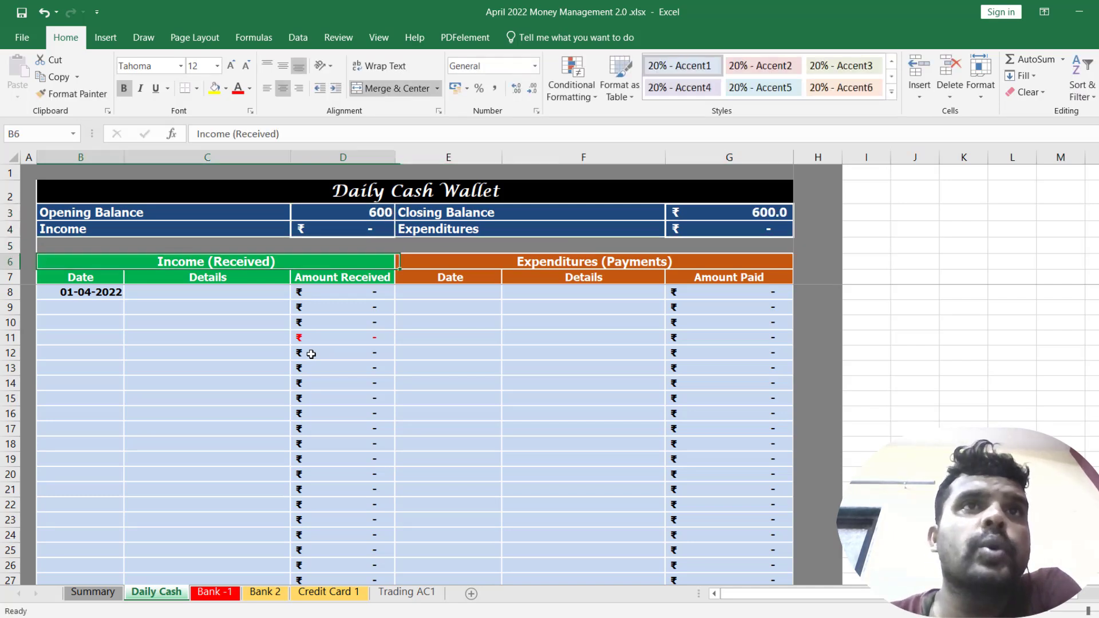
pyautogui.press('Up')
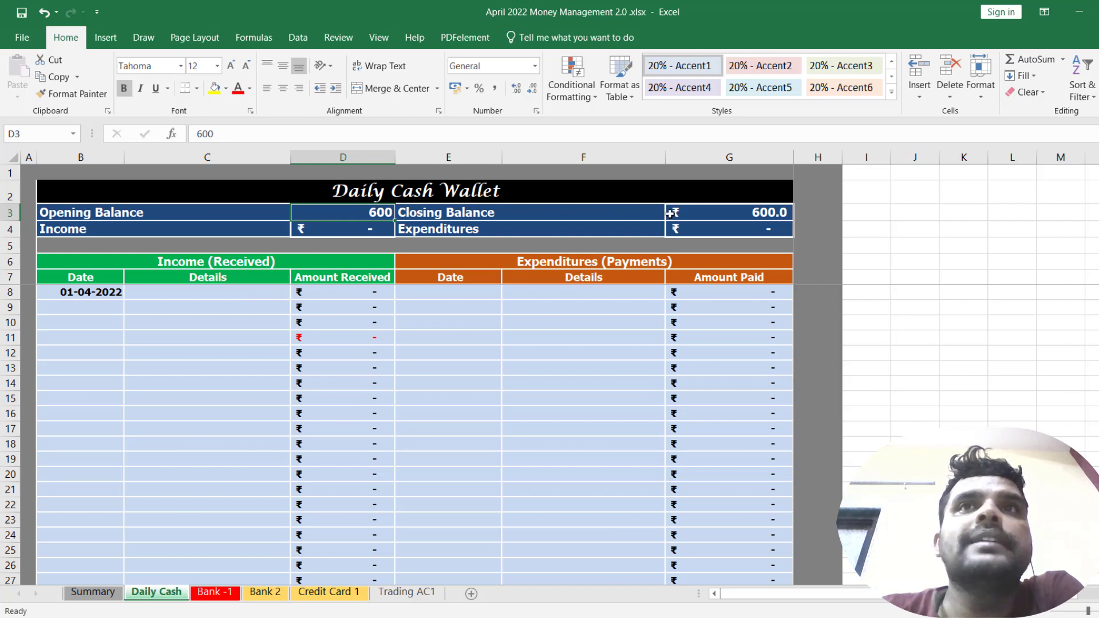
# Step: Examine the Daily Cash closing balance and first income row, and check the Cash in Wallet row on the Summary sheet
pyautogui.click(728, 209)
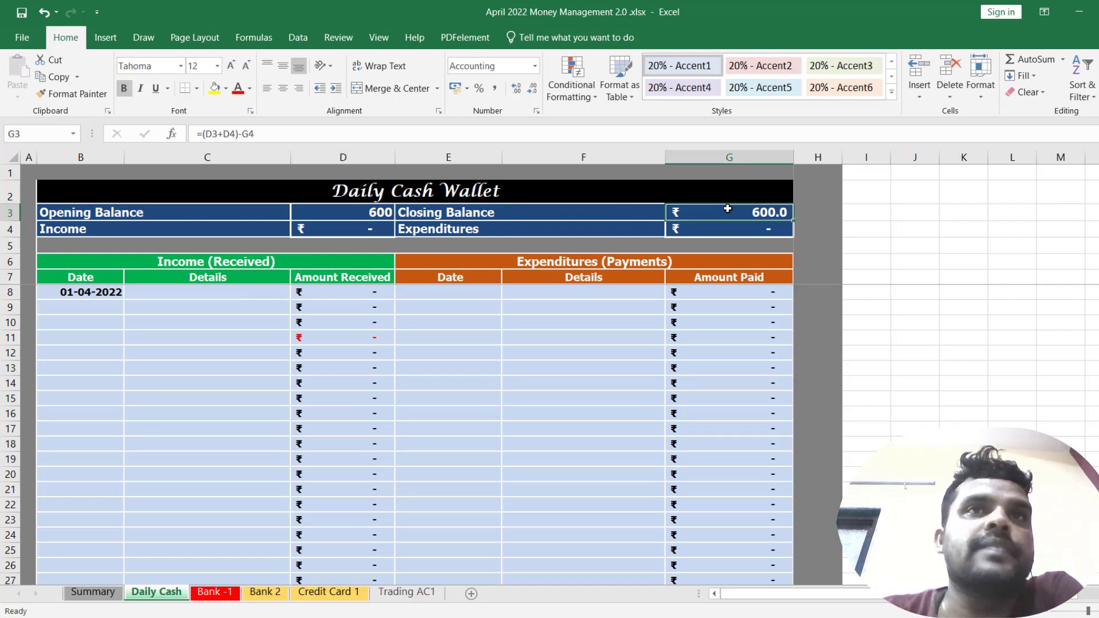
pyautogui.moveTo(91, 295); pyautogui.dragTo(310, 294)
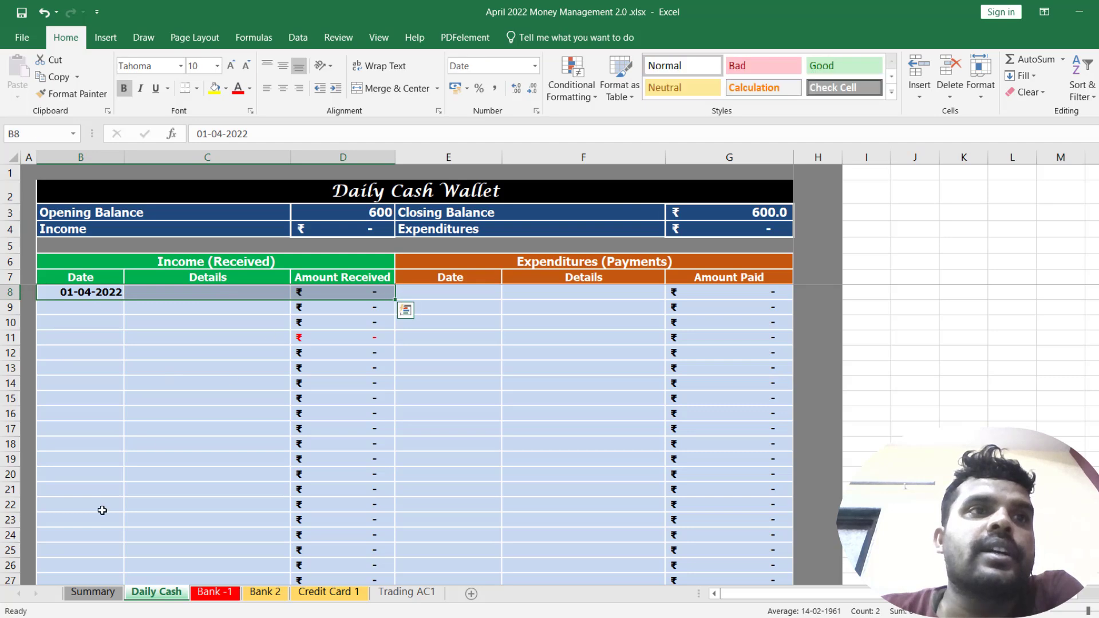
pyautogui.click(93, 593)
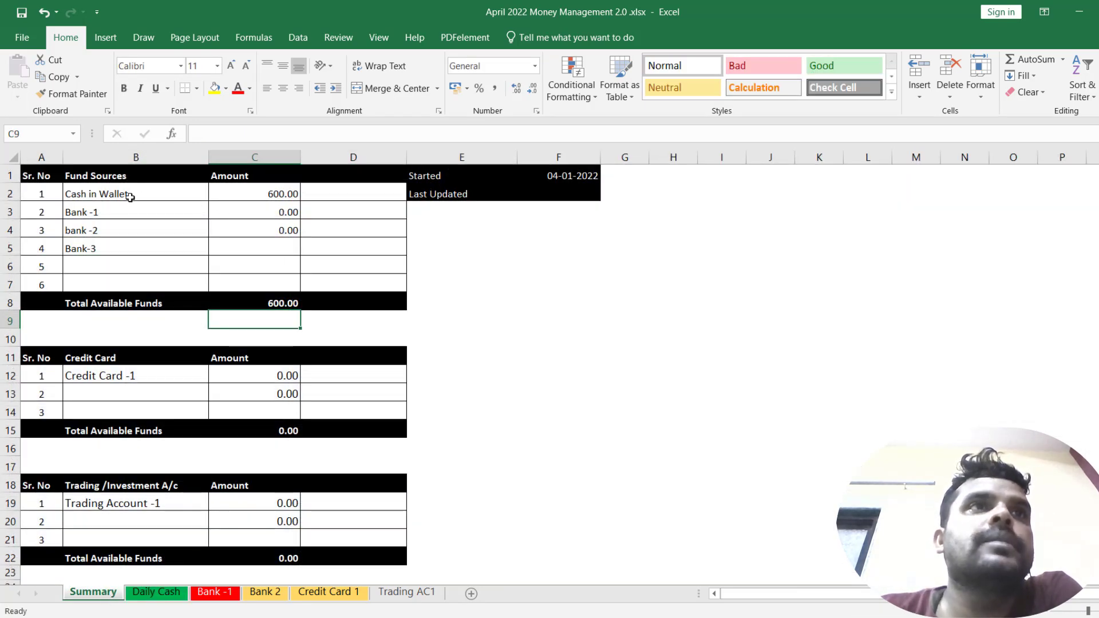
pyautogui.click(90, 195)
pyautogui.click(282, 195)
pyautogui.moveTo(57, 193); pyautogui.dragTo(349, 193)
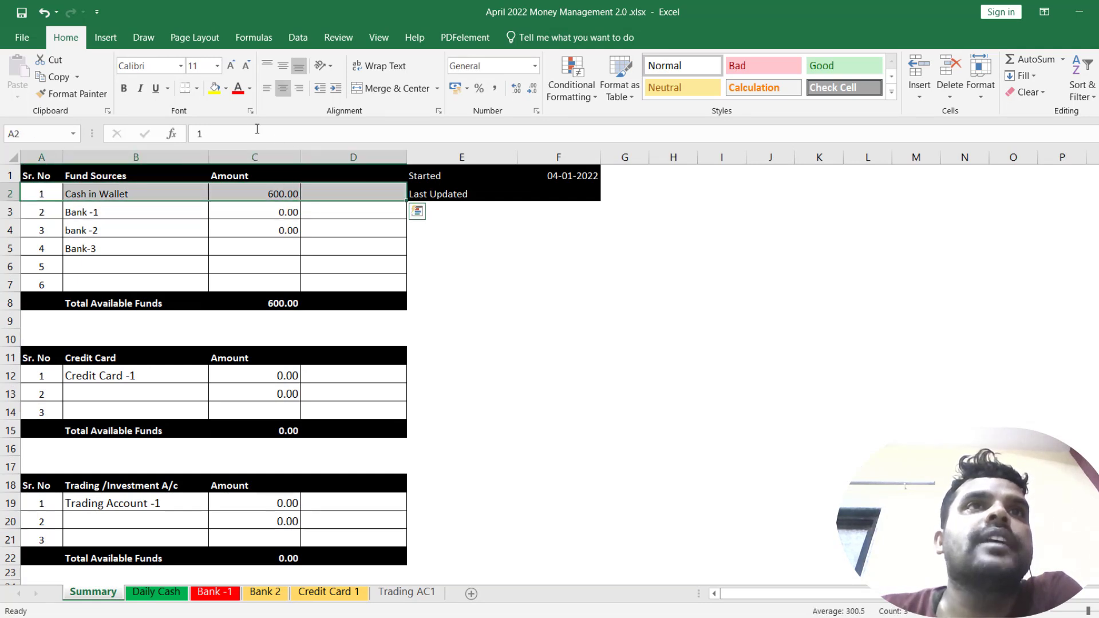
pyautogui.click(237, 89)
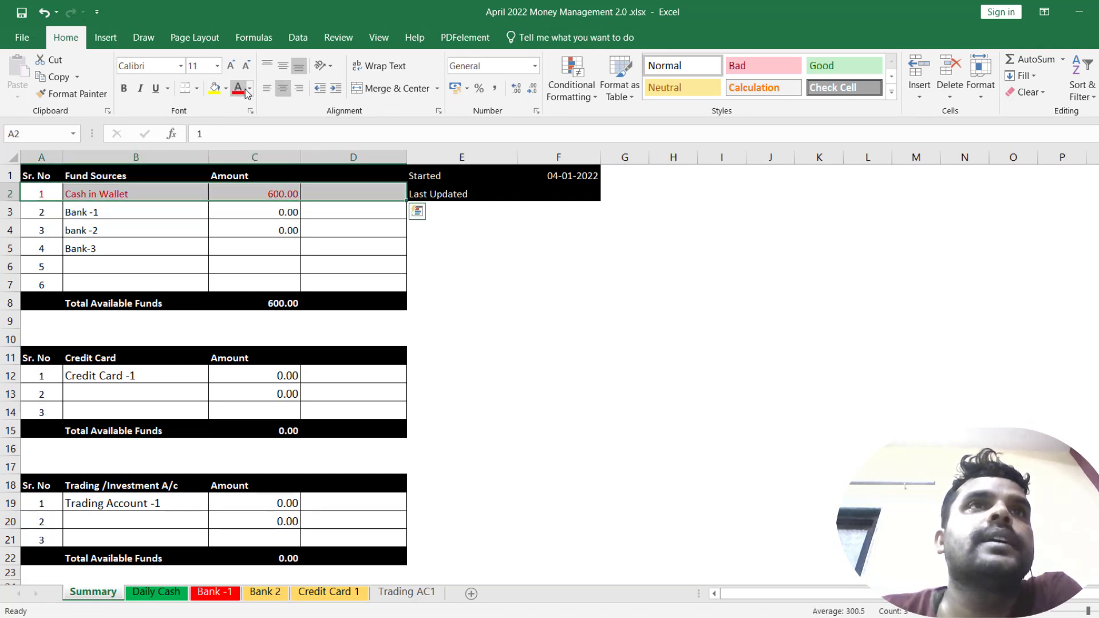
pyautogui.click(249, 89)
pyautogui.click(247, 107)
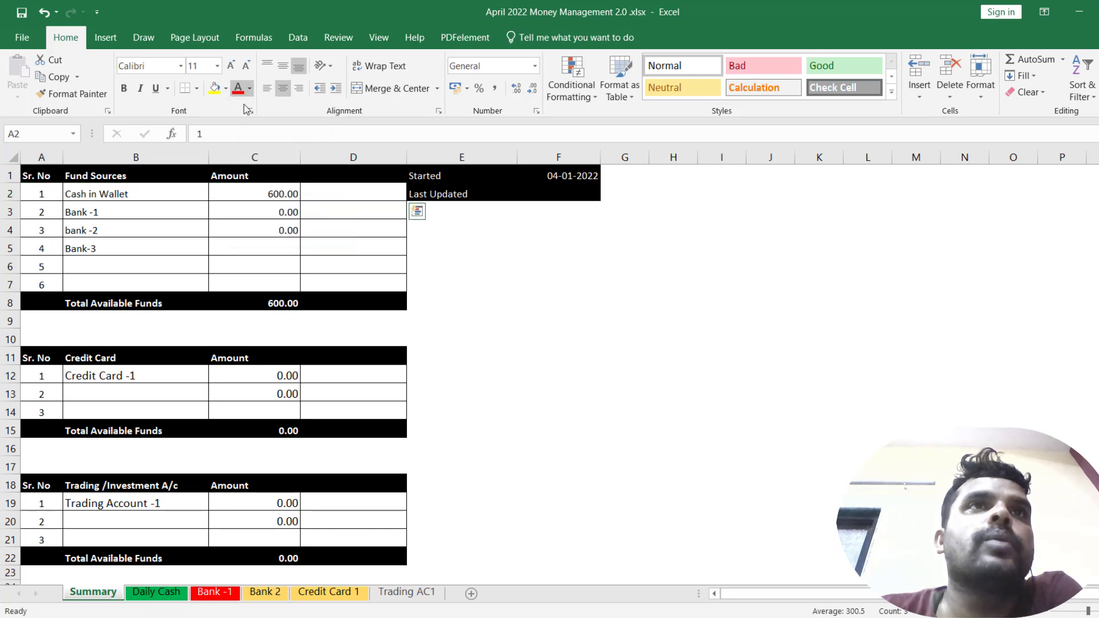
# Step: Fill the Cash in Wallet row A2:D2 on the Summary sheet with light green and make its label bold
pyautogui.click(226, 89)
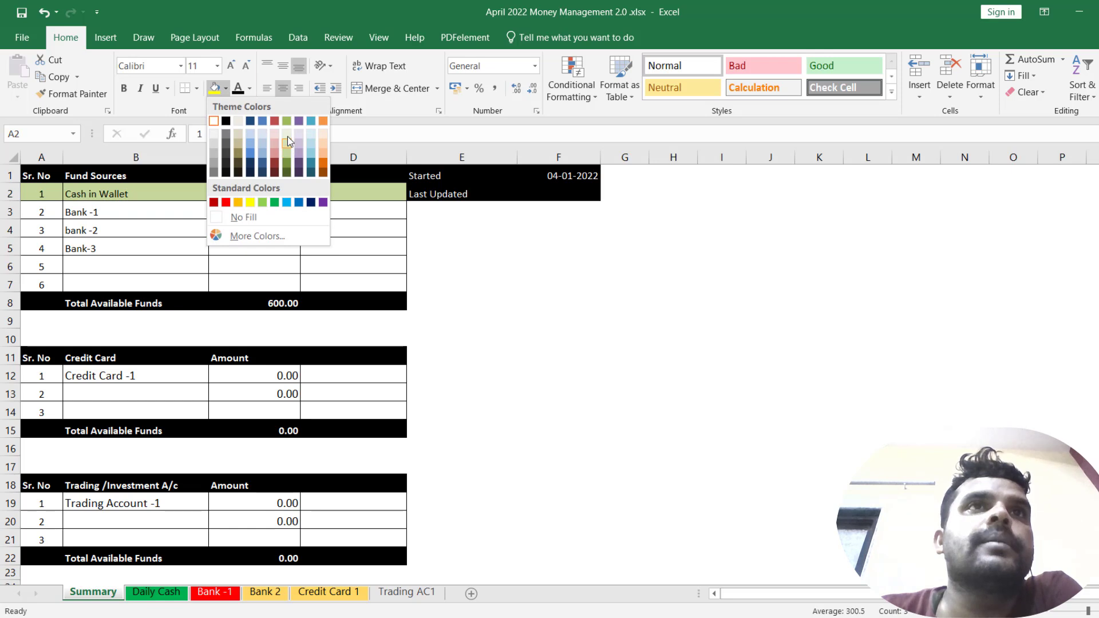
pyautogui.click(264, 203)
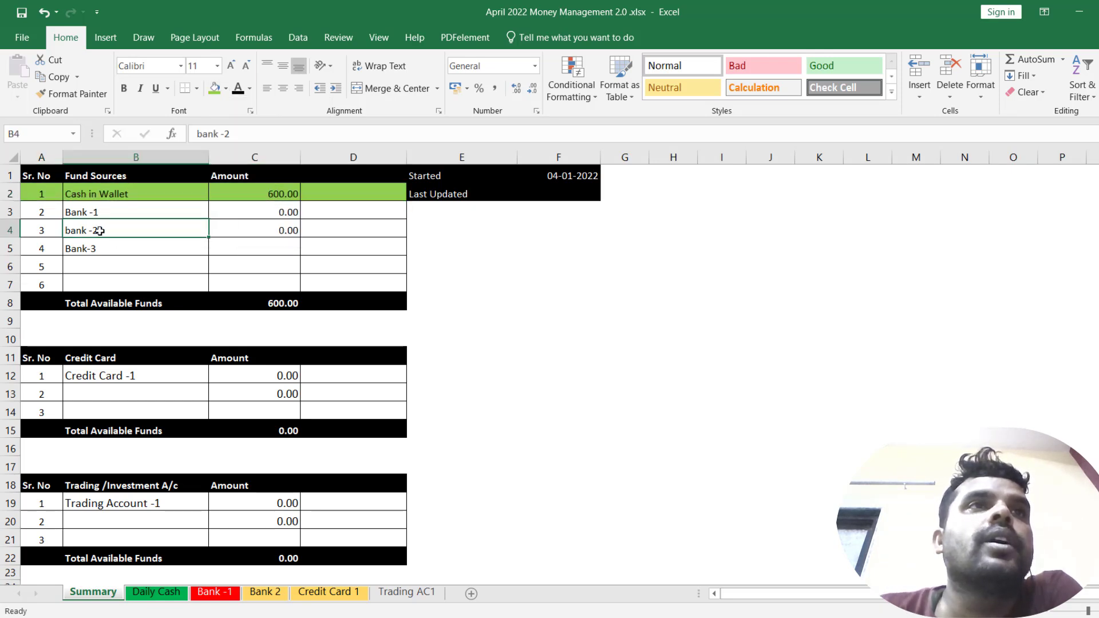
pyautogui.click(44, 192)
pyautogui.click(86, 195)
pyautogui.click(124, 88)
pyautogui.click(114, 265)
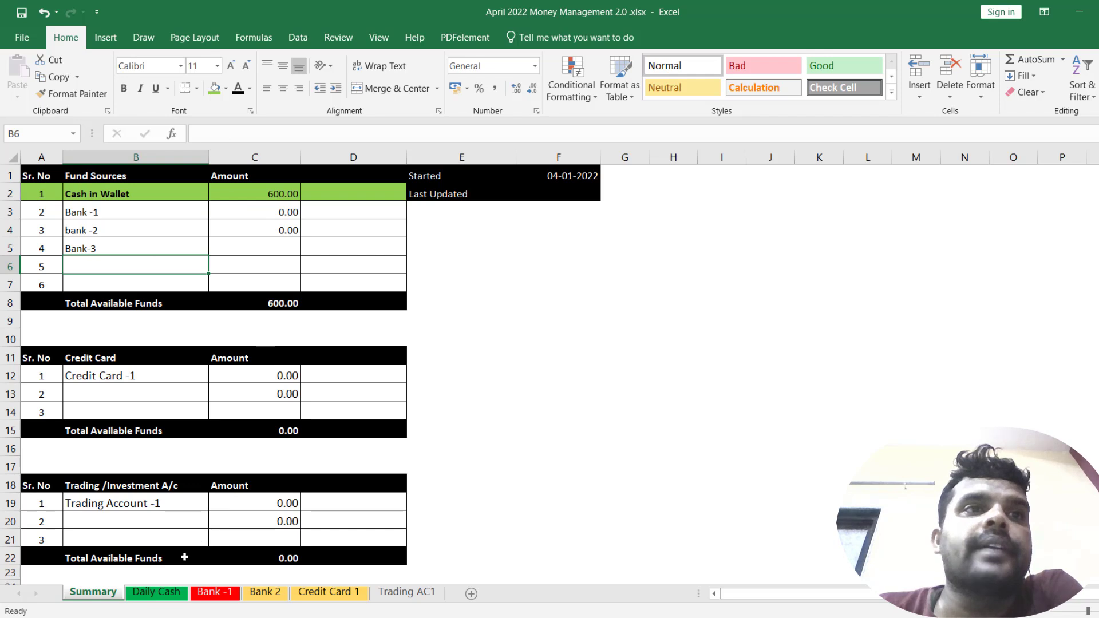
# Step: Examine the Income (Received) section of the Daily Cash sheet, including its date, details and amount received columns
pyautogui.click(154, 594)
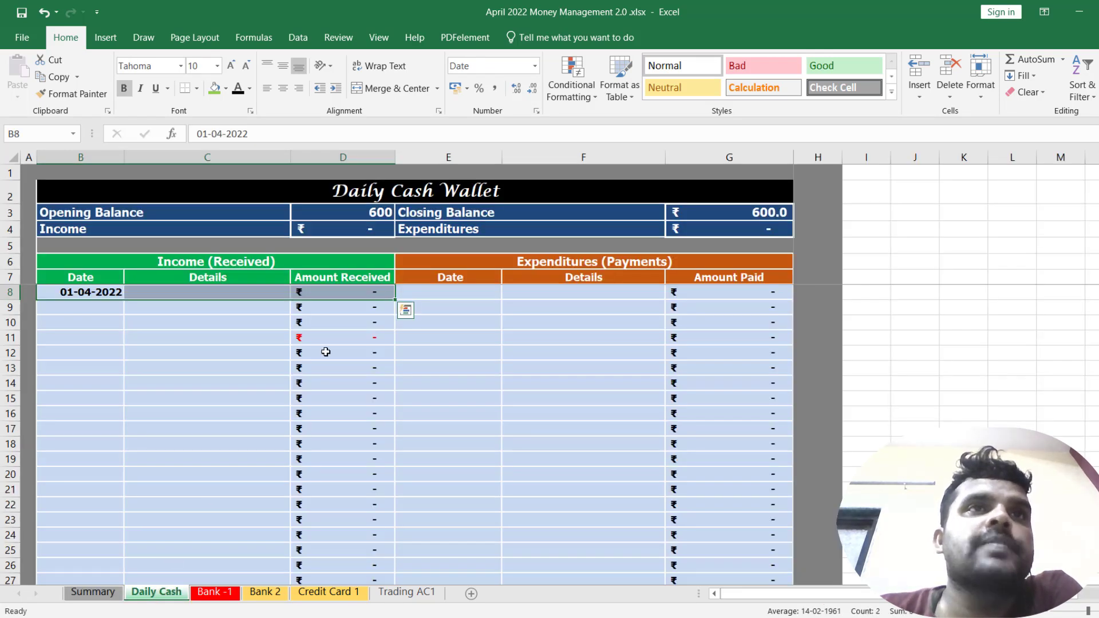
pyautogui.click(194, 324)
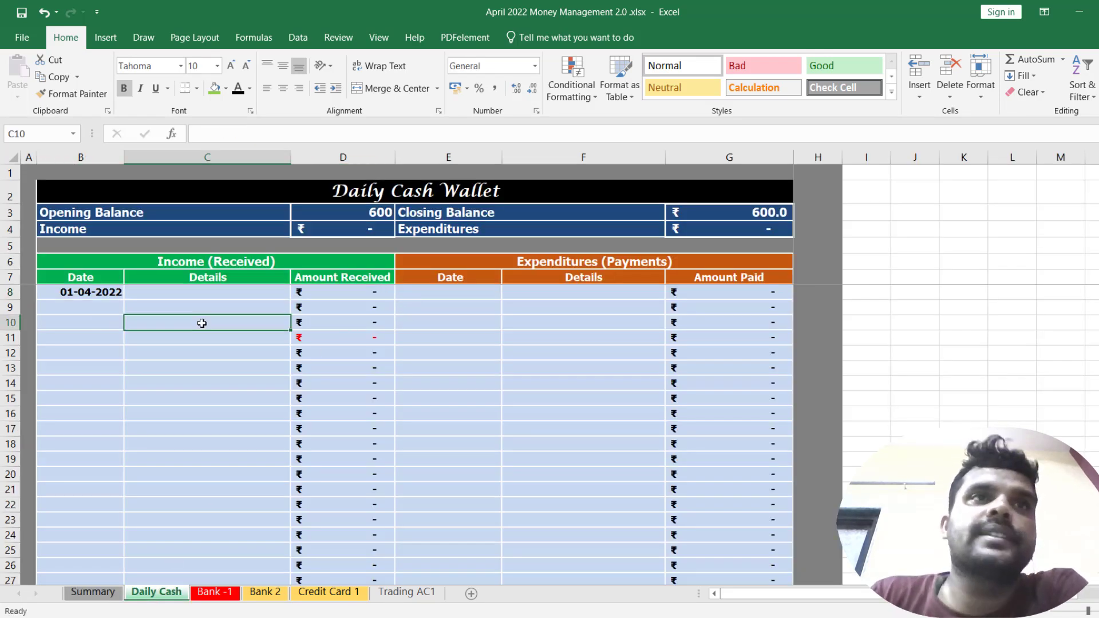
pyautogui.click(78, 260)
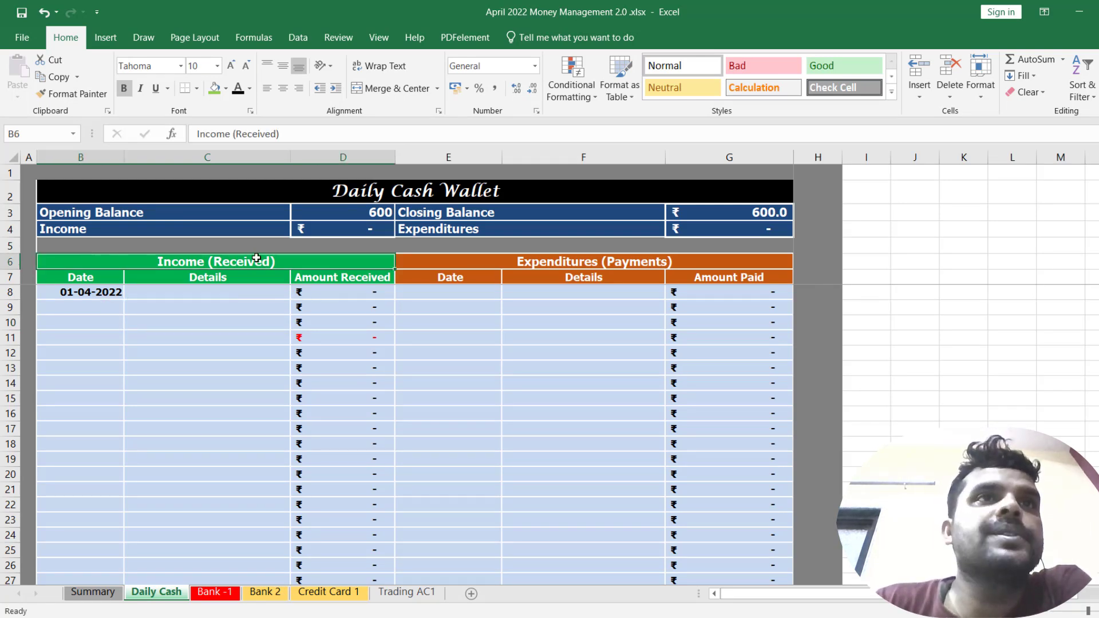
pyautogui.moveTo(162, 294); pyautogui.dragTo(181, 498)
pyautogui.press('Left')
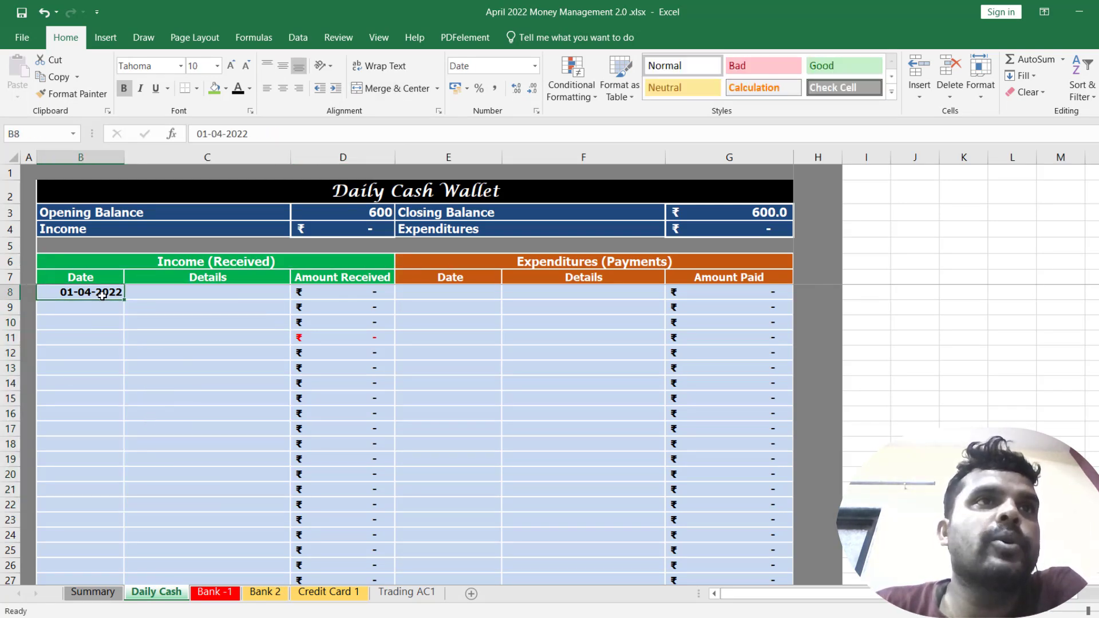
pyautogui.click(190, 292)
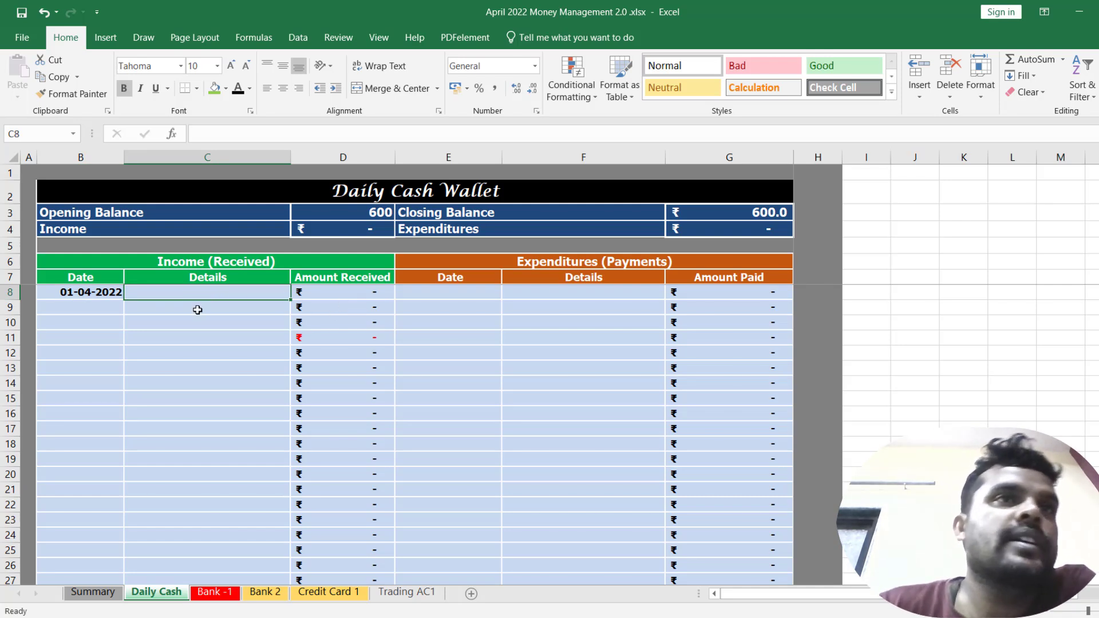
pyautogui.click(195, 308)
pyautogui.click(190, 323)
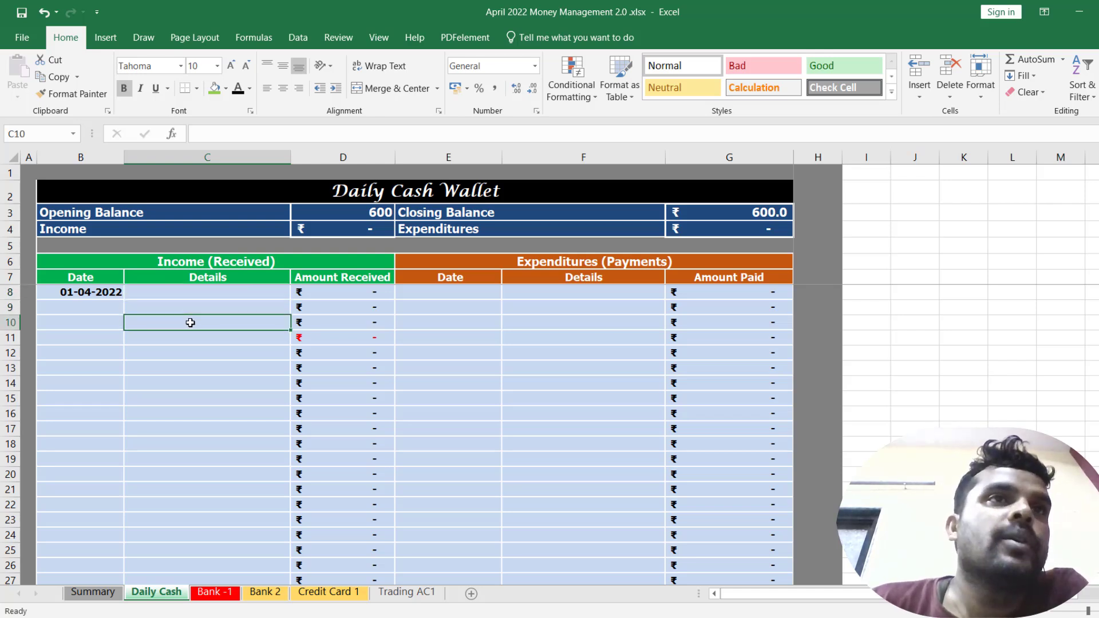
pyautogui.click(196, 344)
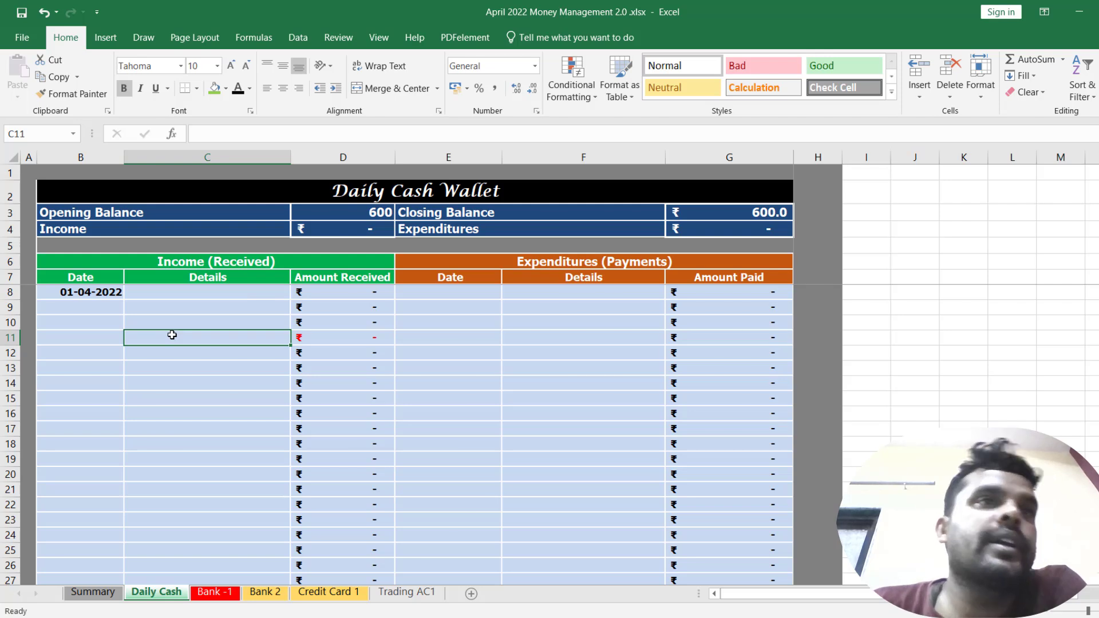
pyautogui.click(160, 353)
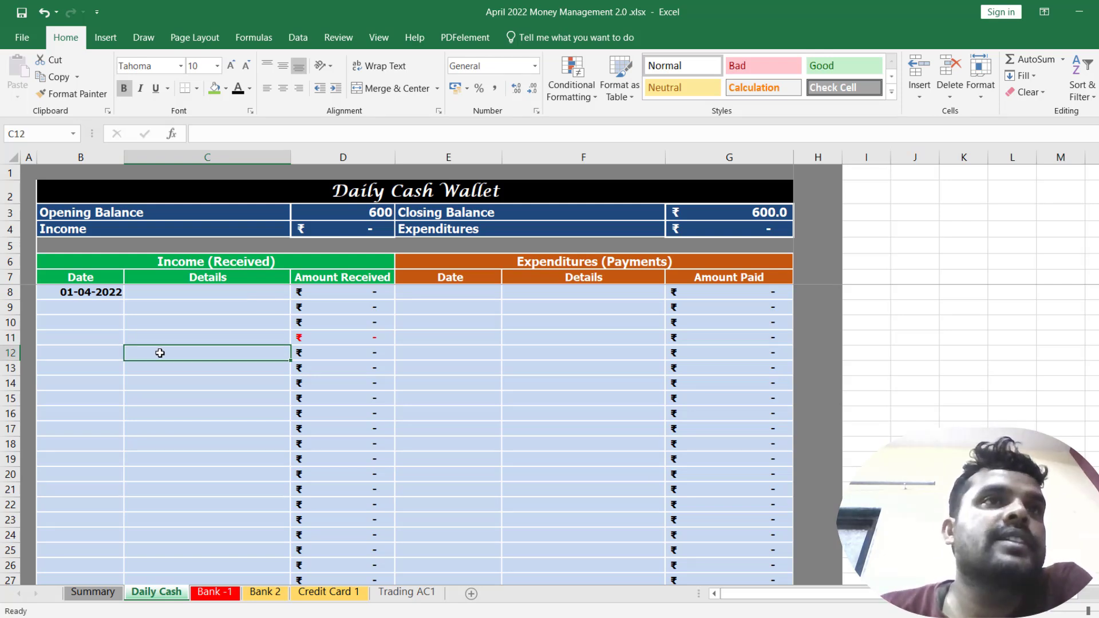
pyautogui.moveTo(177, 293); pyautogui.dragTo(181, 539)
pyautogui.moveTo(172, 292); pyautogui.dragTo(257, 335)
pyautogui.moveTo(334, 288); pyautogui.dragTo(343, 475)
pyautogui.moveTo(80, 264); pyautogui.dragTo(319, 461)
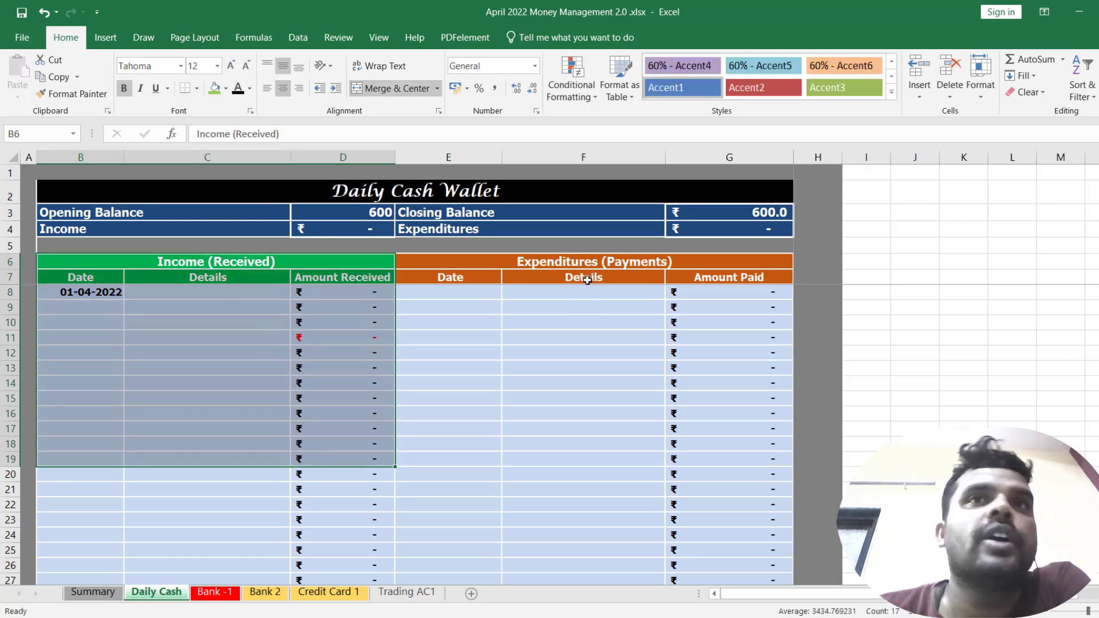
# Step: Examine the Expenditures (Payments) columns for date, details and amount paid, and the Totals row of the Daily Cash sheet
pyautogui.moveTo(441, 256); pyautogui.dragTo(756, 452)
pyautogui.click(565, 321)
pyautogui.click(440, 292)
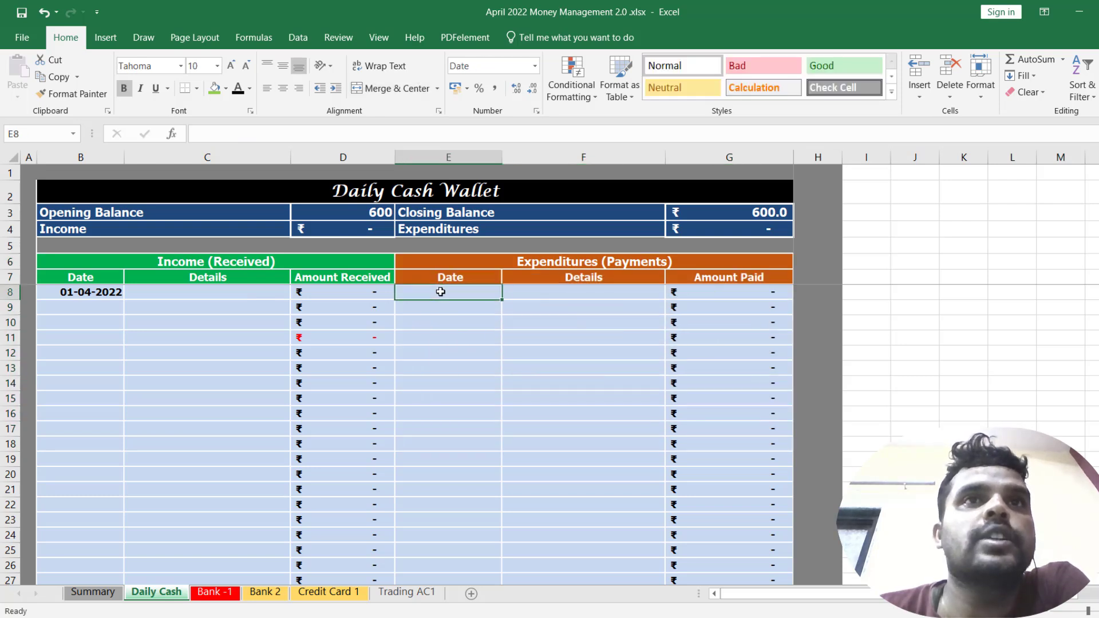
pyautogui.click(603, 296)
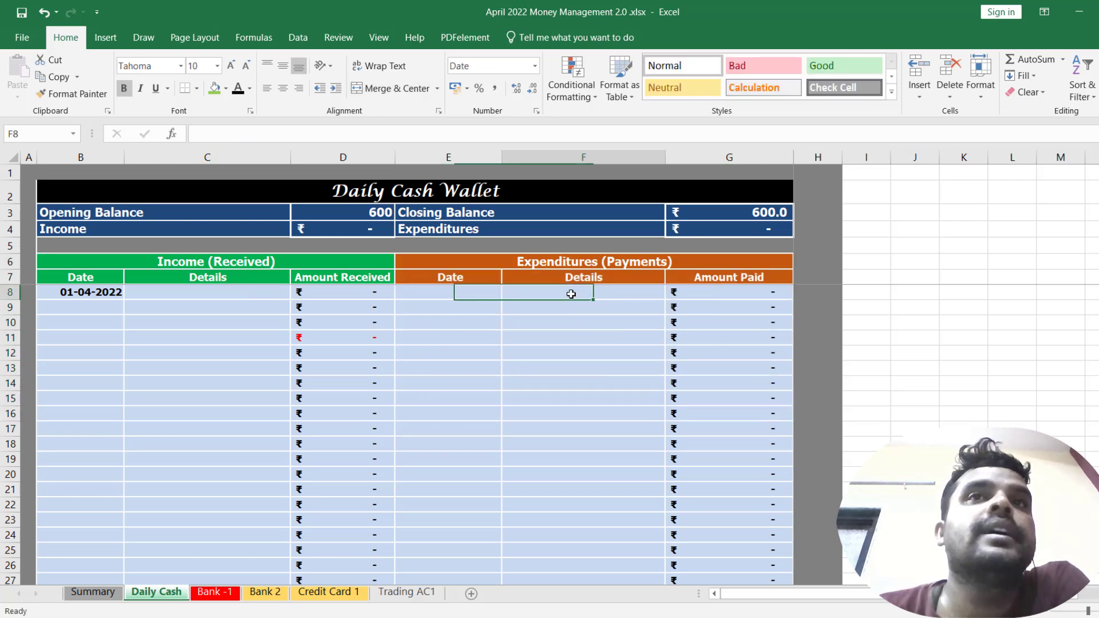
pyautogui.click(722, 294)
pyautogui.scroll(-1, 611, 410)
pyautogui.scroll(1, 370, 341)
pyautogui.scroll(-2, 216, 307)
pyautogui.scroll(2, 183, 486)
pyautogui.scroll(-3, 189, 478)
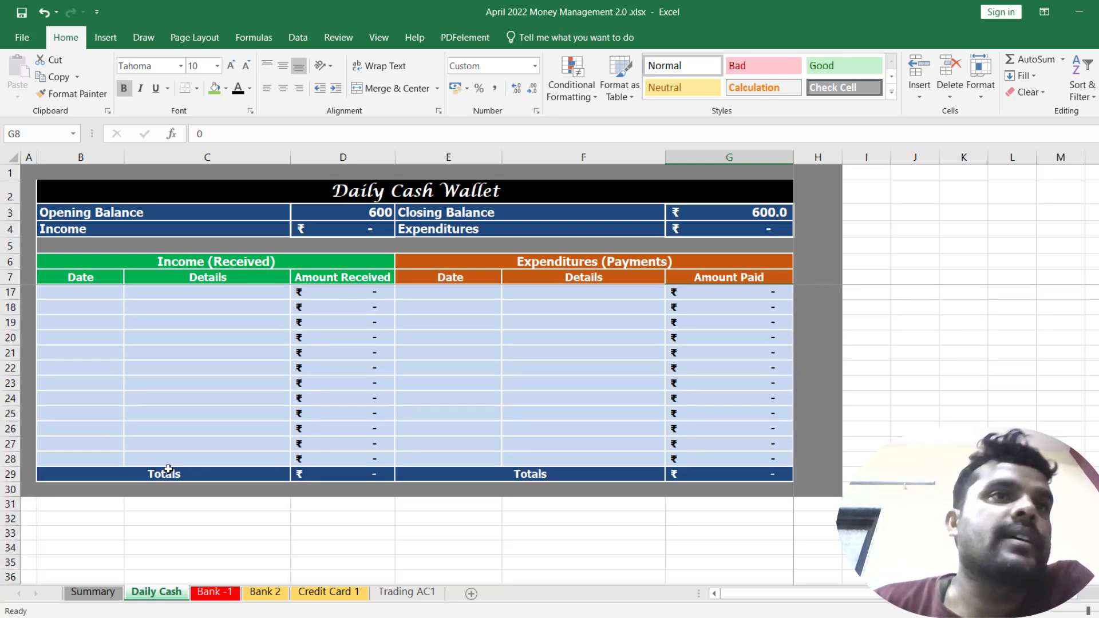
pyautogui.scroll(3, 172, 456)
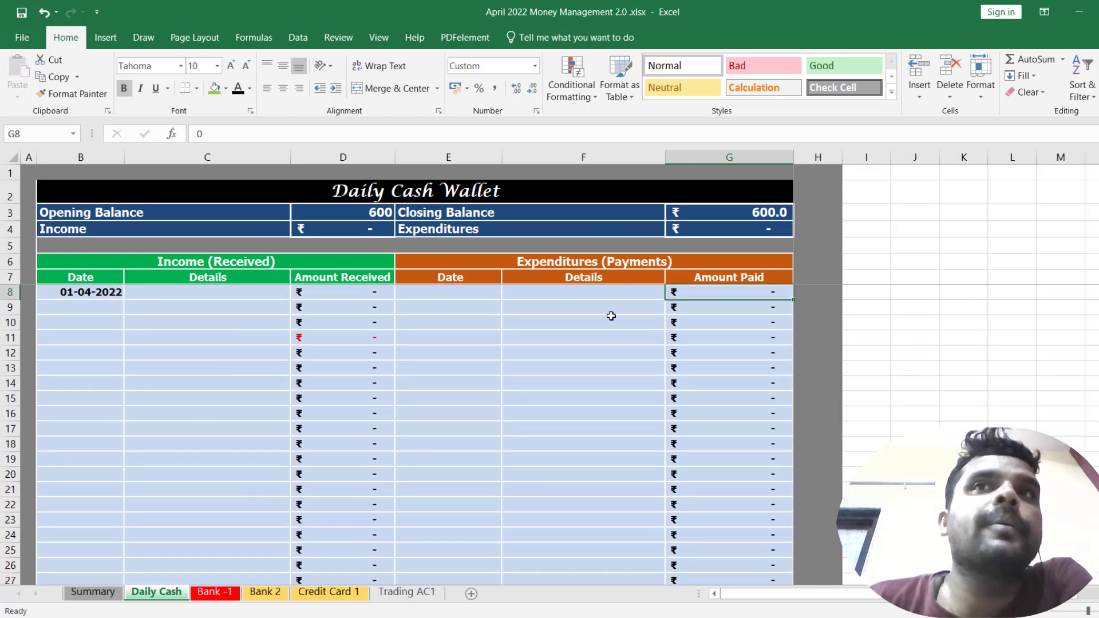
# Step: Check the Cash in Wallet amount in C2 of Summary against the opening balance on the Daily Cash sheet
pyautogui.click(93, 592)
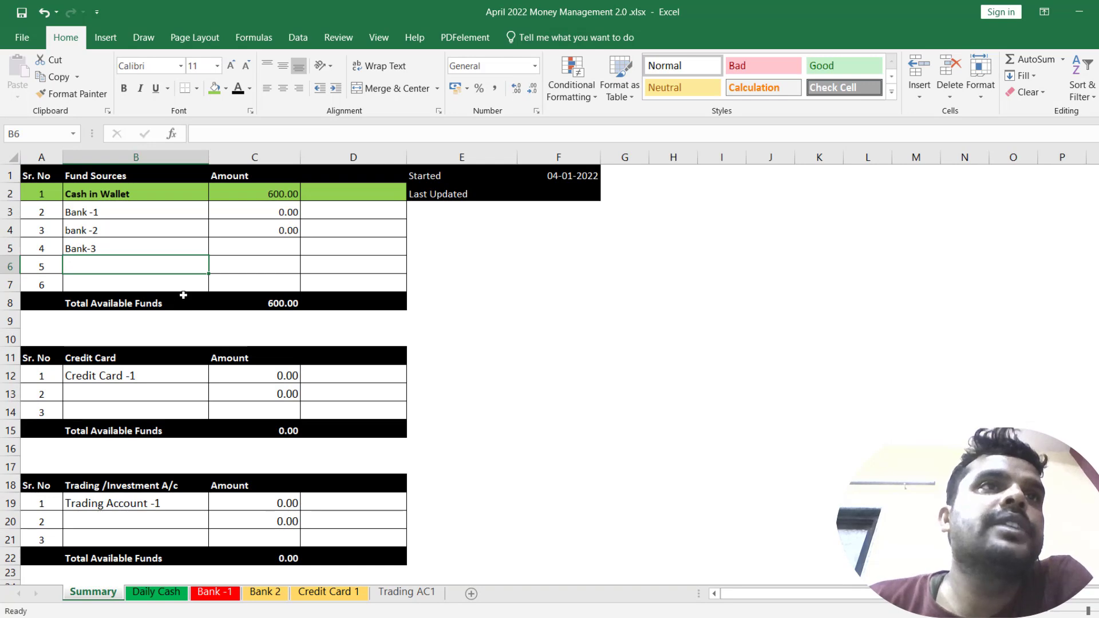
pyautogui.click(254, 197)
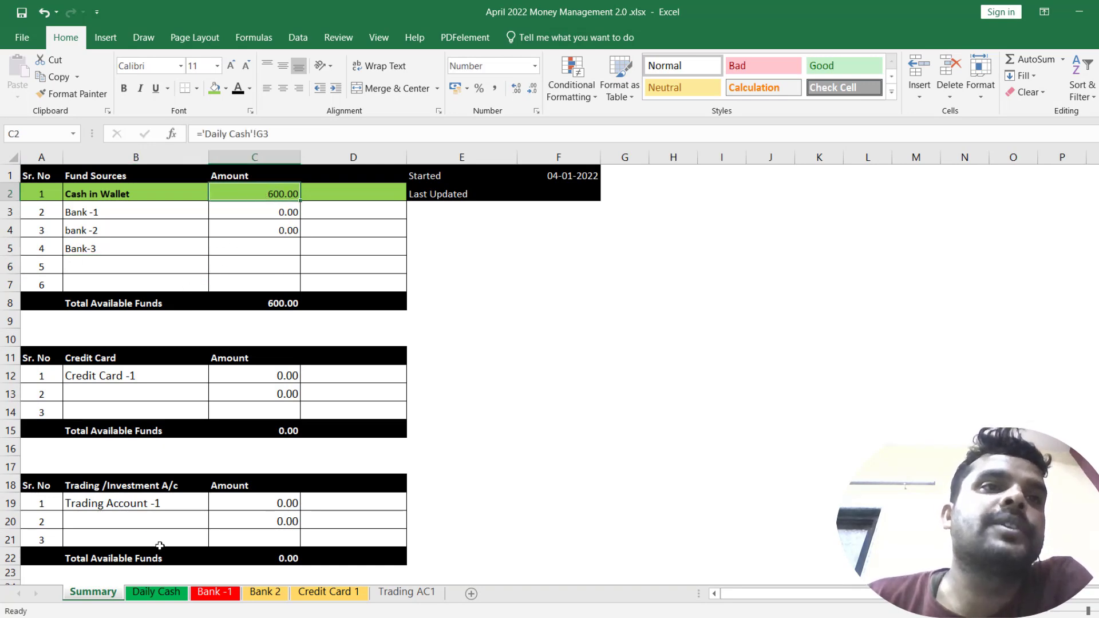
pyautogui.click(163, 594)
pyautogui.click(103, 592)
pyautogui.click(153, 593)
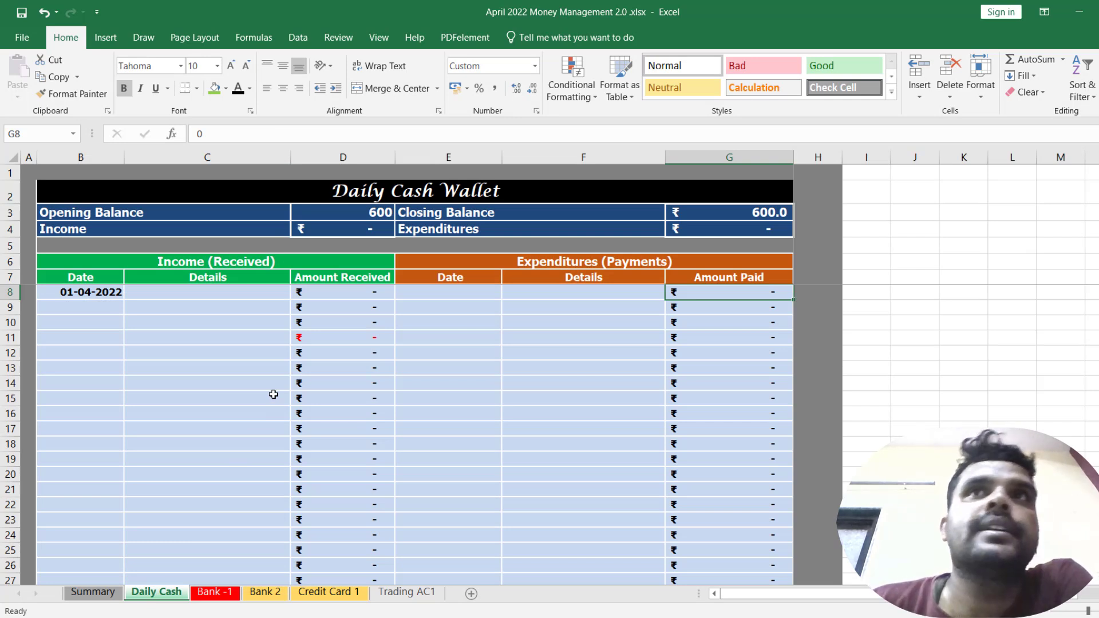
pyautogui.click(360, 214)
# Step: Record the first income entry on Daily Cash with "Withdrawl -" as details in C8 and 2000 as amount received in D8
pyautogui.click(181, 290)
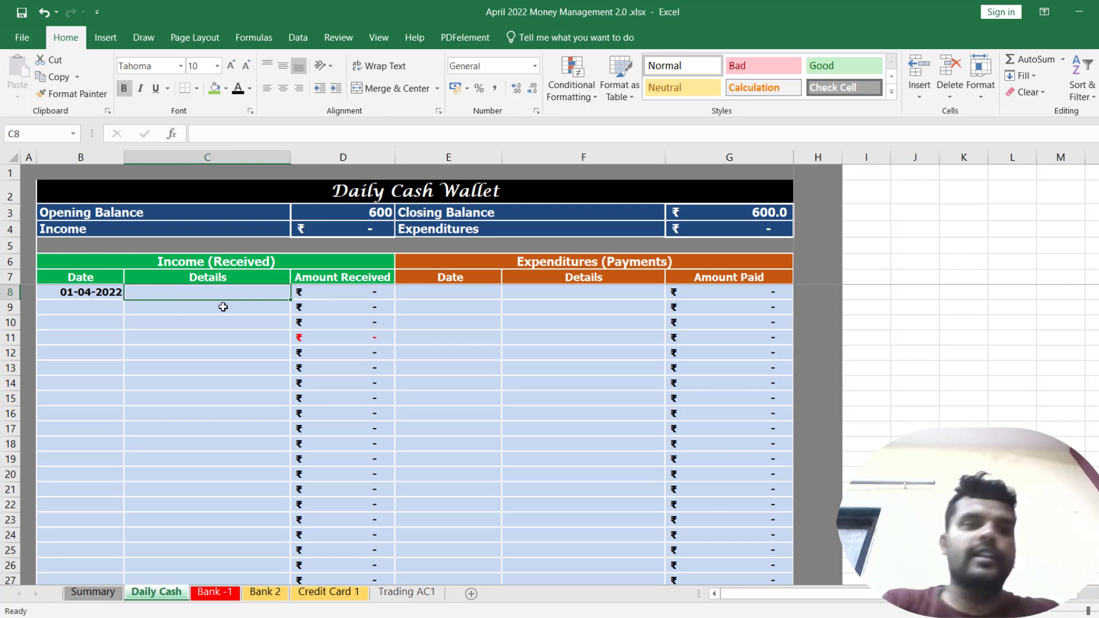
pyautogui.write('wi')
pyautogui.press('BackSpace')
pyautogui.press('BackSpace')
pyautogui.write('WIN')
pyautogui.press('BackSpace')
pyautogui.write('thdrawl')
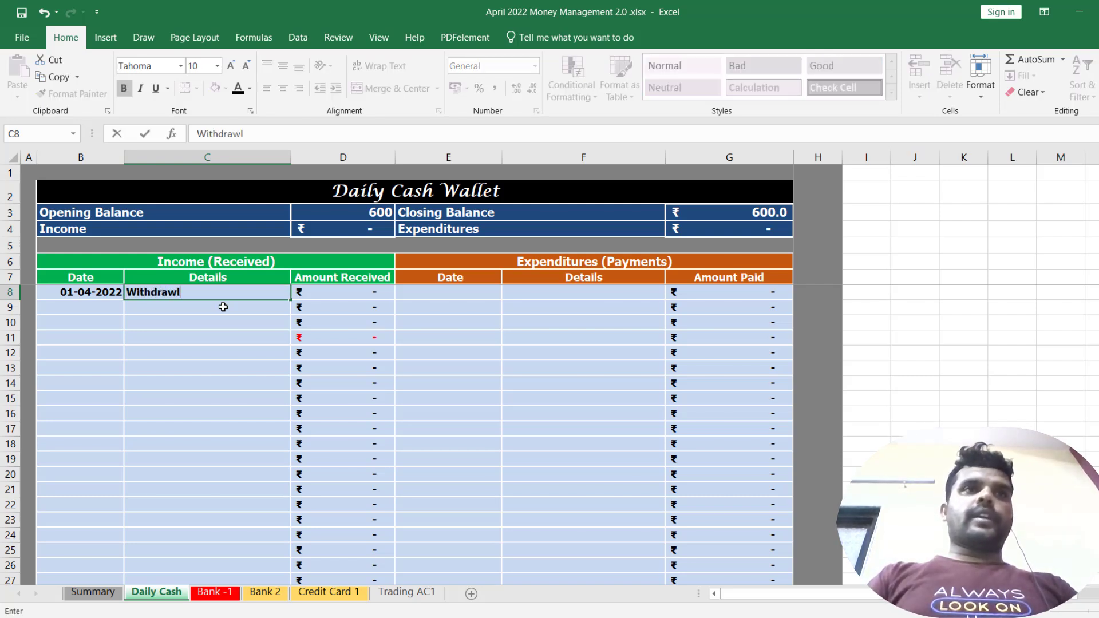
pyautogui.press('Tab')
pyautogui.write('2000')
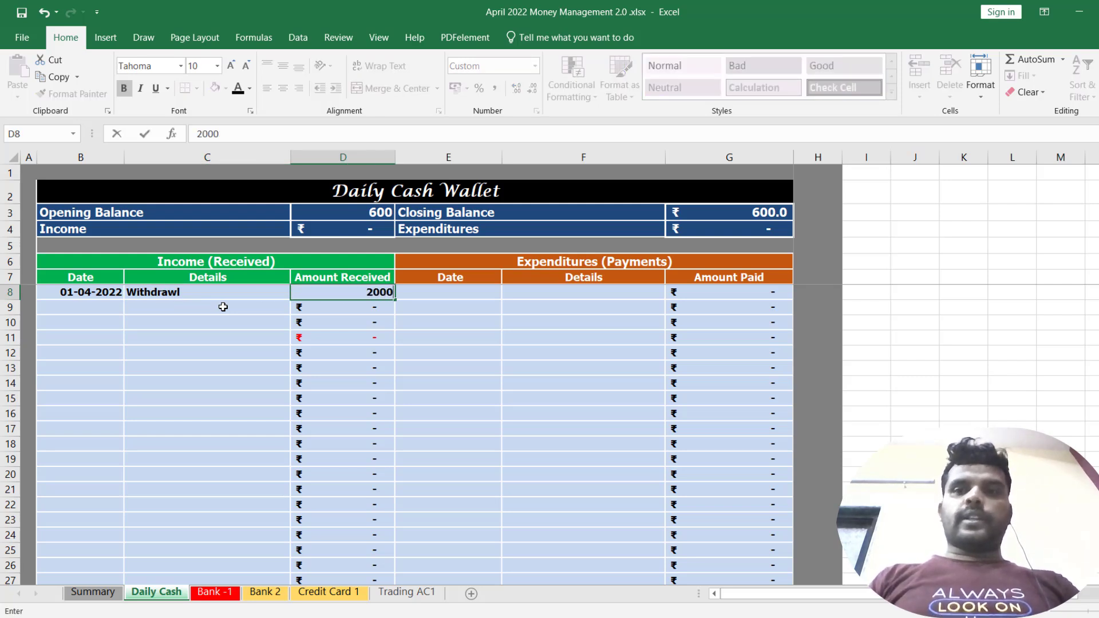
pyautogui.press('Return')
pyautogui.press('Up')
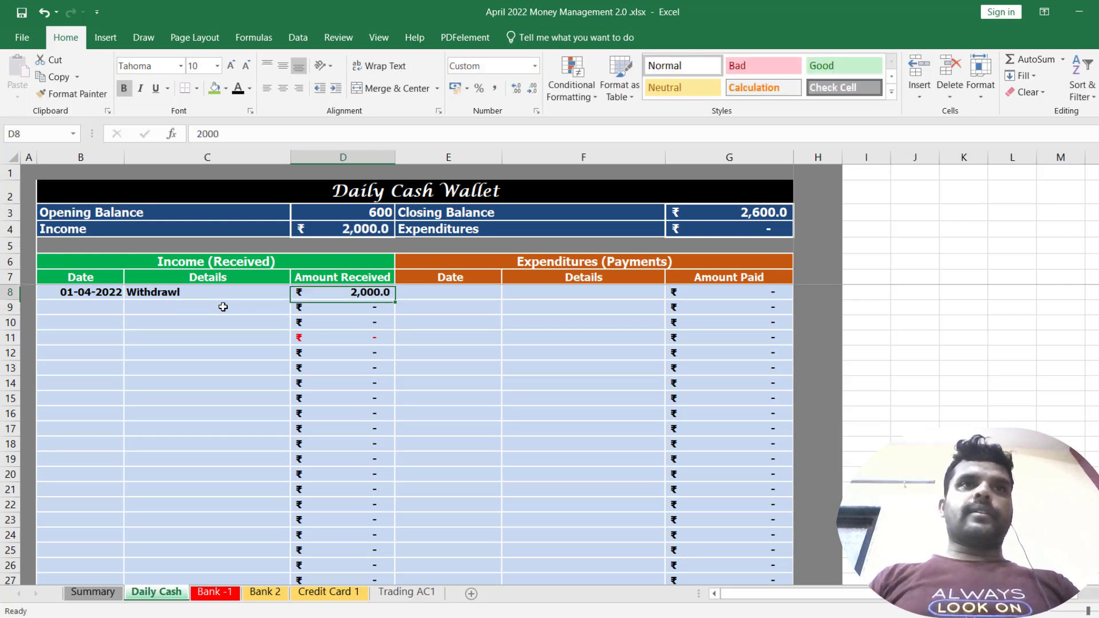
pyautogui.press('Left')
pyautogui.doubleClick(221, 292)
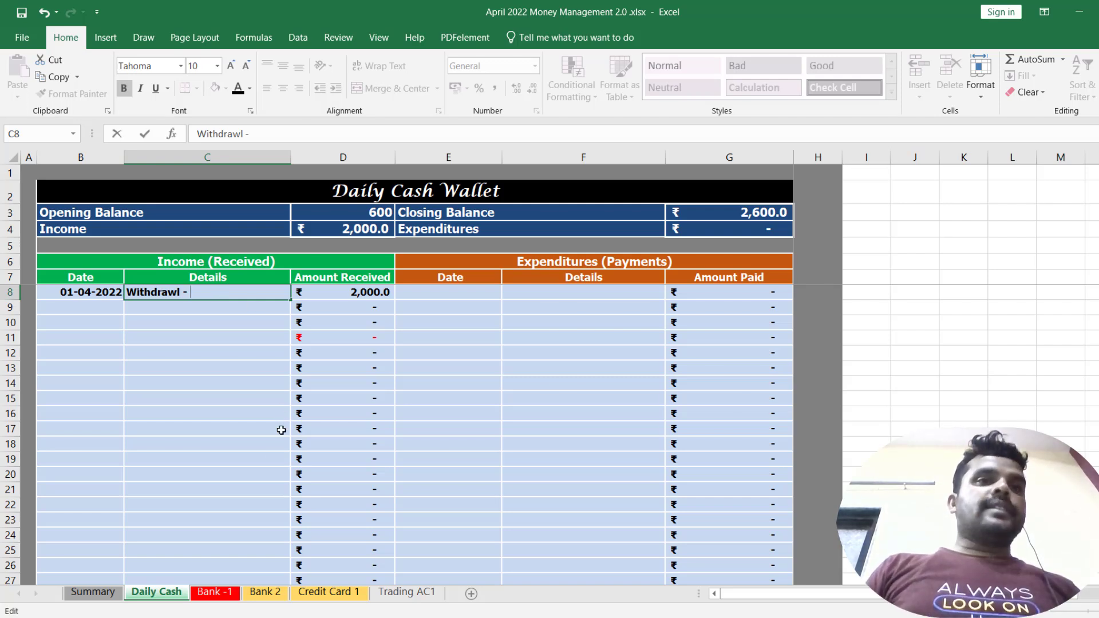
# Step: Rename the Bank -1 sheet as SBi Bank
pyautogui.click(227, 599)
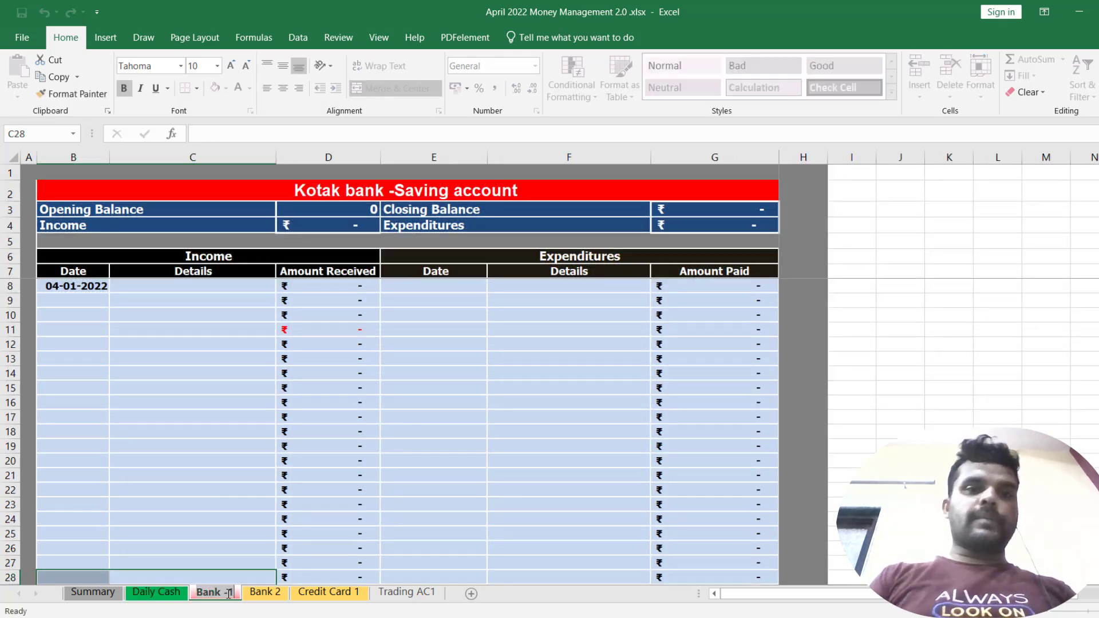
pyautogui.doubleClick(229, 593)
pyautogui.write('SBi Bank')
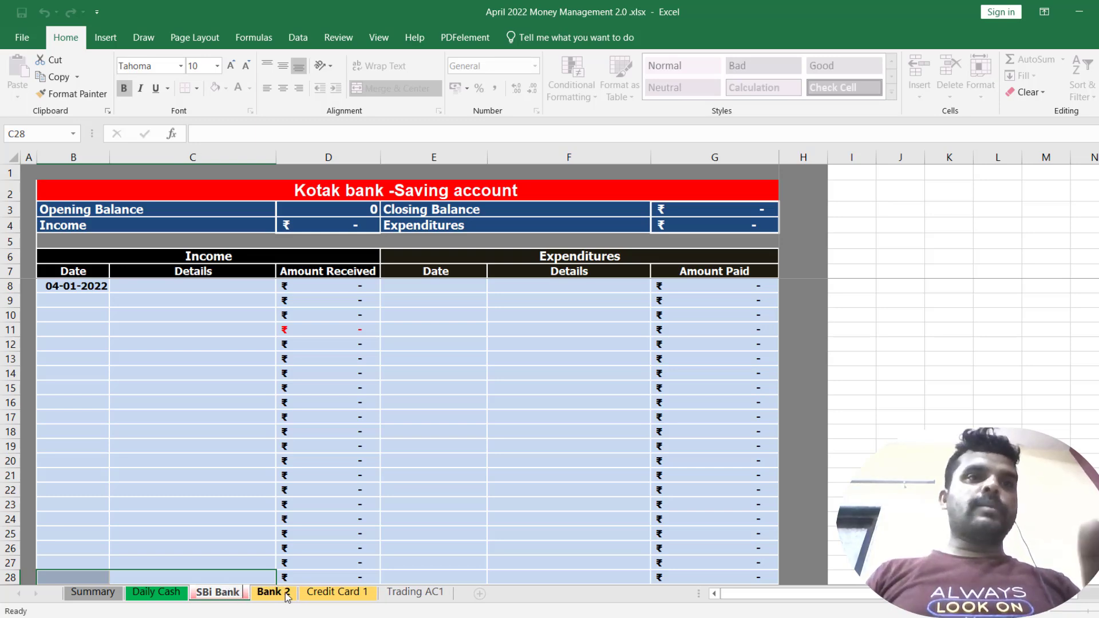
pyautogui.click(275, 593)
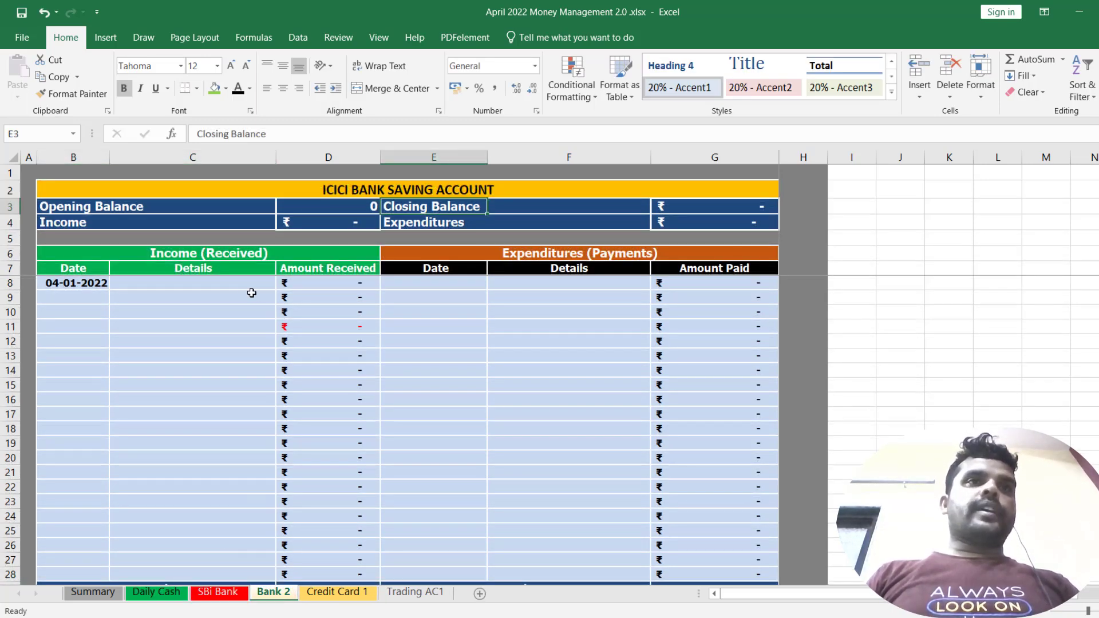
# Step: Add the bank name to the details in C8 of Daily Cash, making it "Withdrawl - SBI Bank"
pyautogui.click(163, 593)
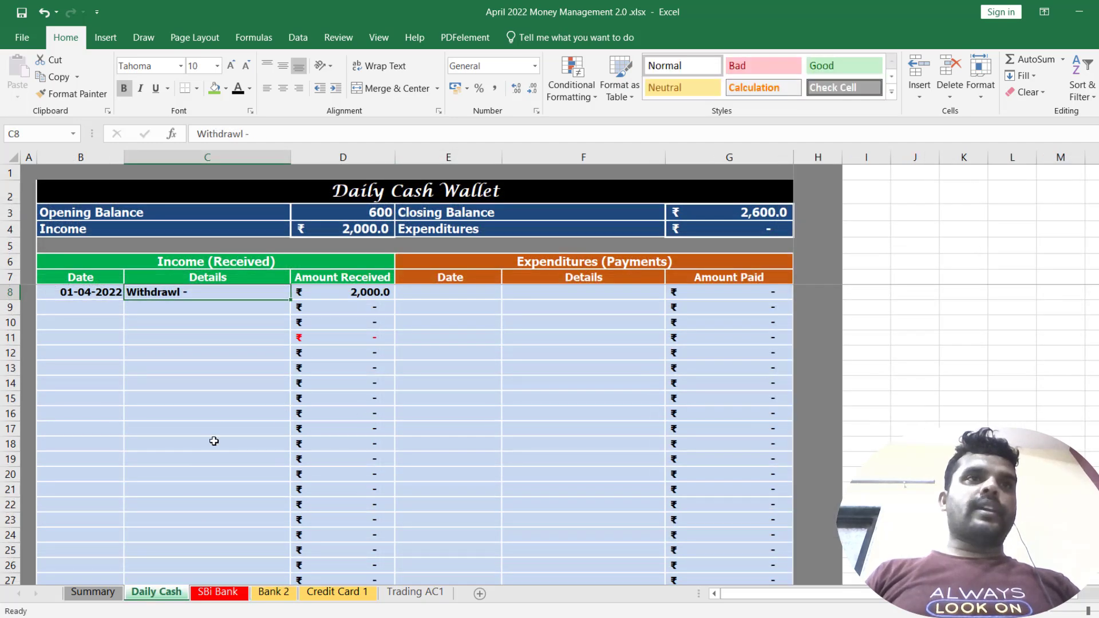
pyautogui.click(218, 286)
pyautogui.doubleClick(207, 293)
pyautogui.write('SBI Bank')
pyautogui.press('Return')
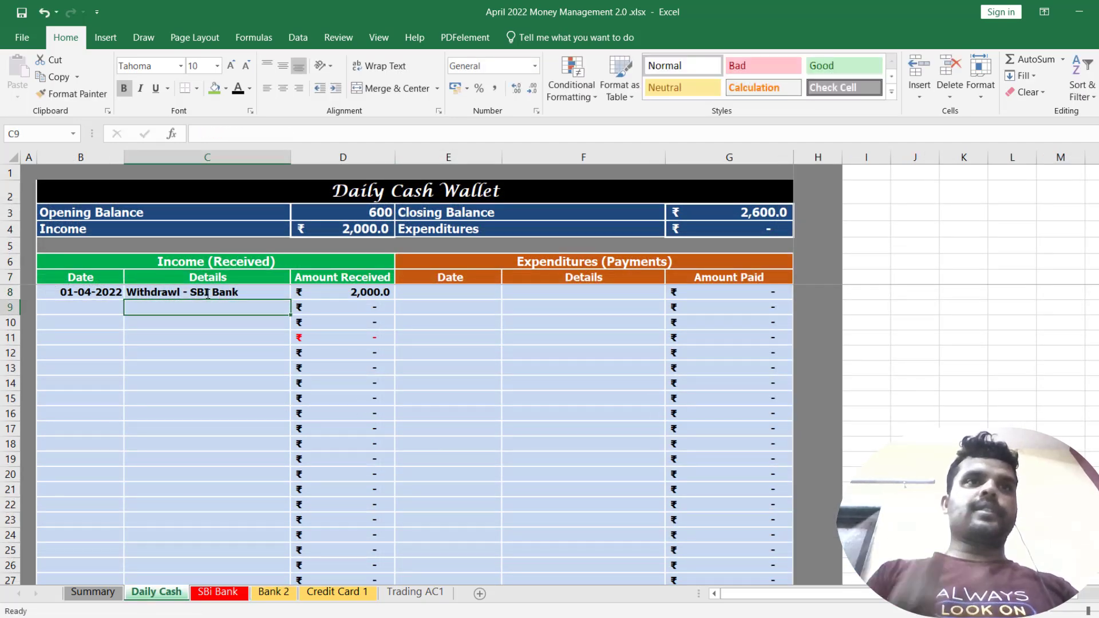
# Step: Put ATM in front of the details in C8 of Daily Cash, making it "ATM Withdrawl - SBI Bank"
pyautogui.click(299, 290)
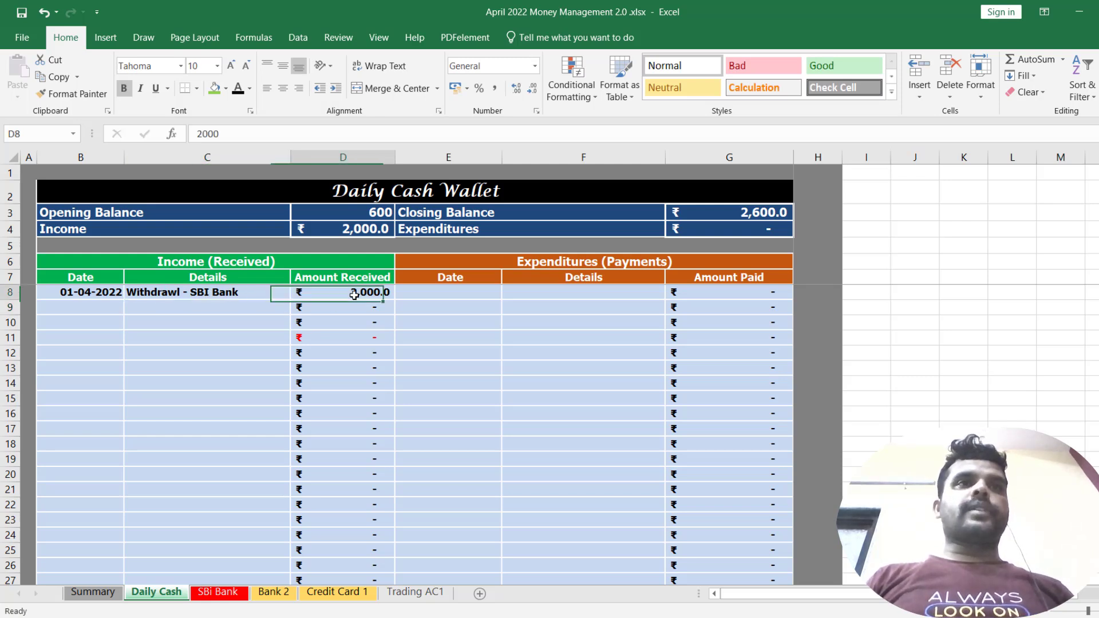
pyautogui.click(185, 282)
pyautogui.click(180, 288)
pyautogui.doubleClick(175, 290)
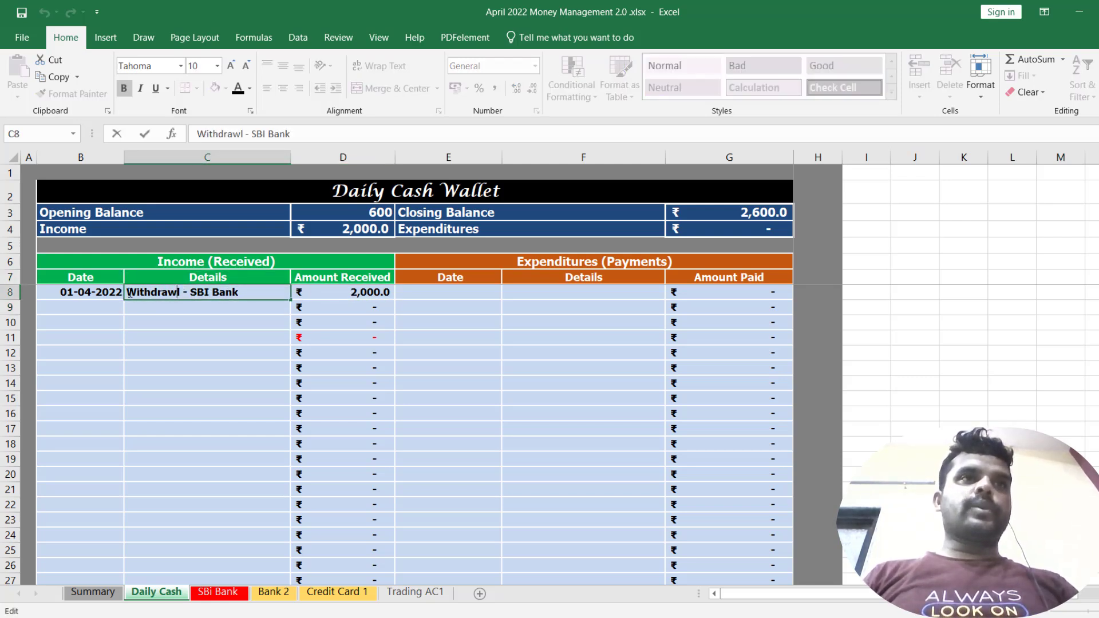
pyautogui.write('ATM')
pyautogui.press('Return')
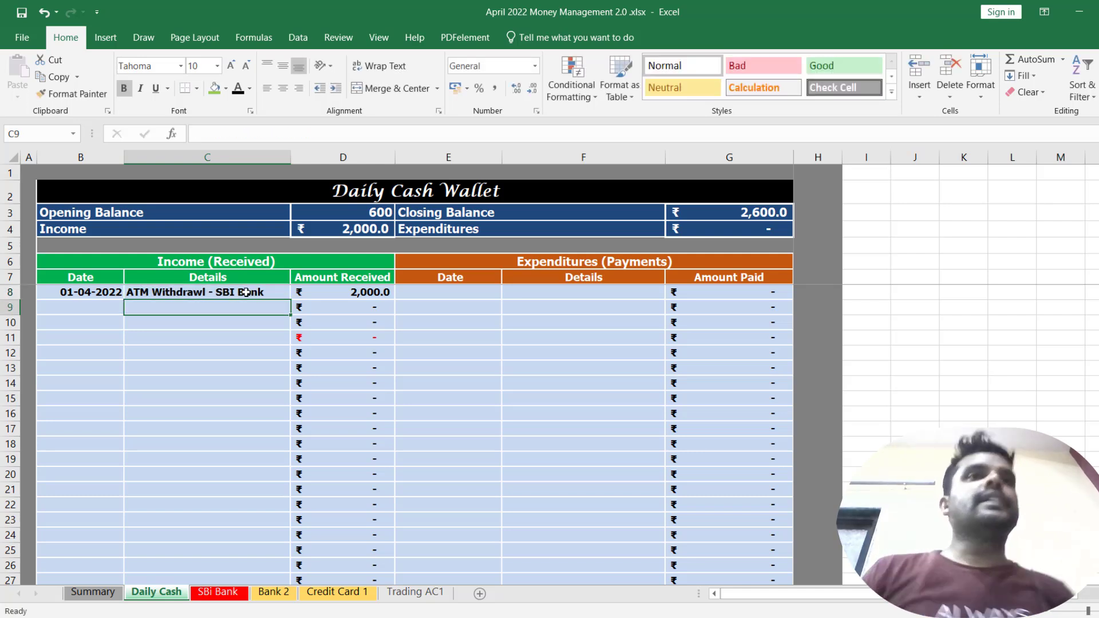
pyautogui.click(217, 291)
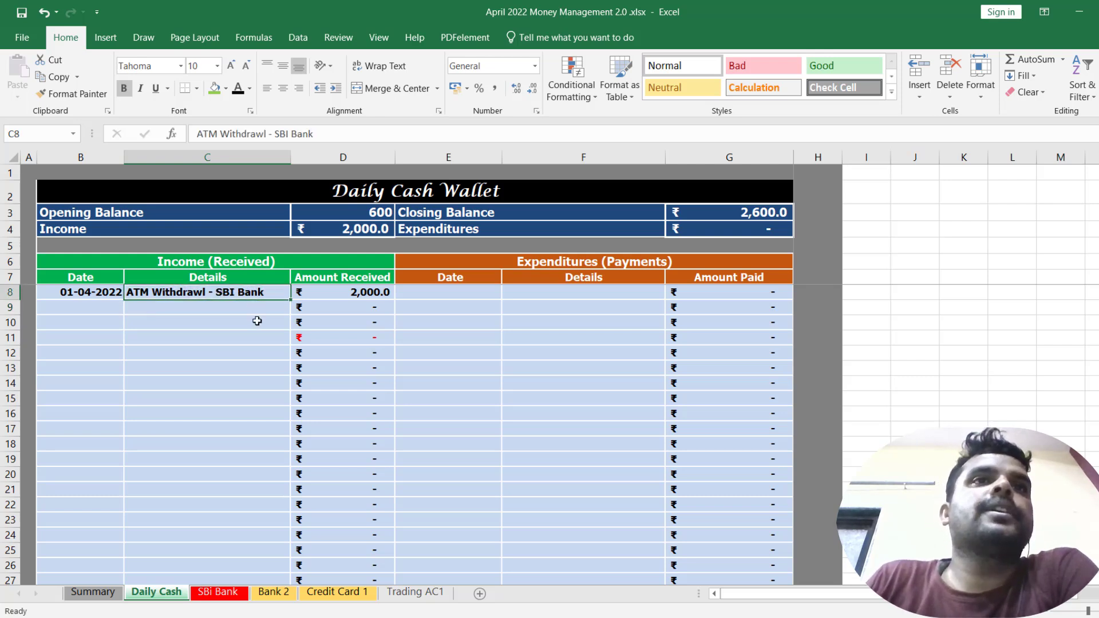
# Step: Review the first income entry in row 8 of Daily Cash together with the opening and closing balances
pyautogui.click(348, 294)
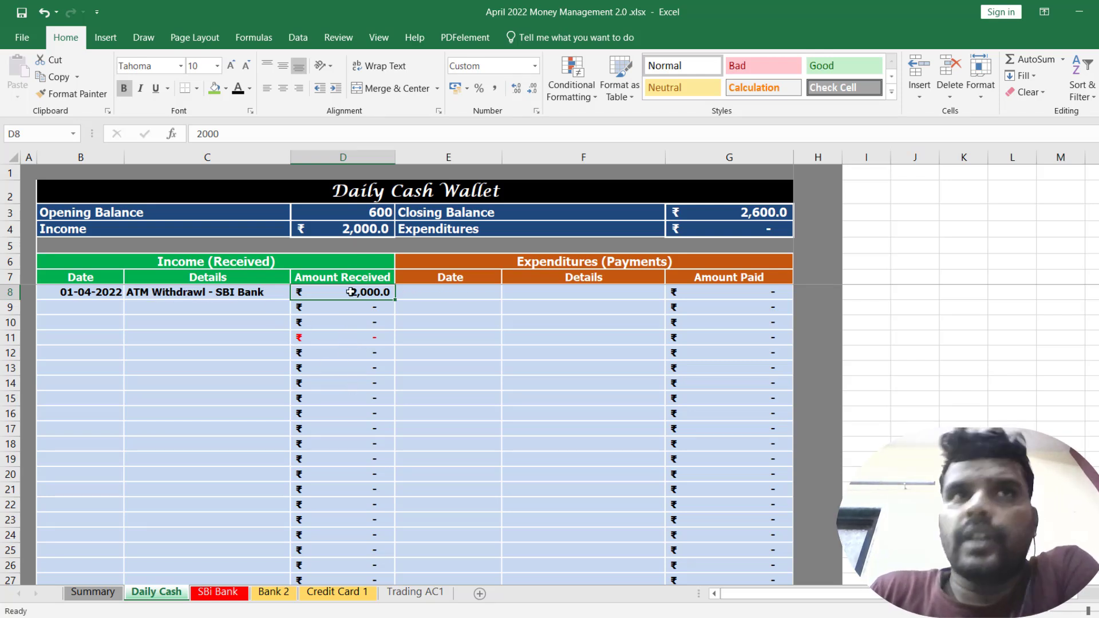
pyautogui.moveTo(120, 292); pyautogui.dragTo(315, 292)
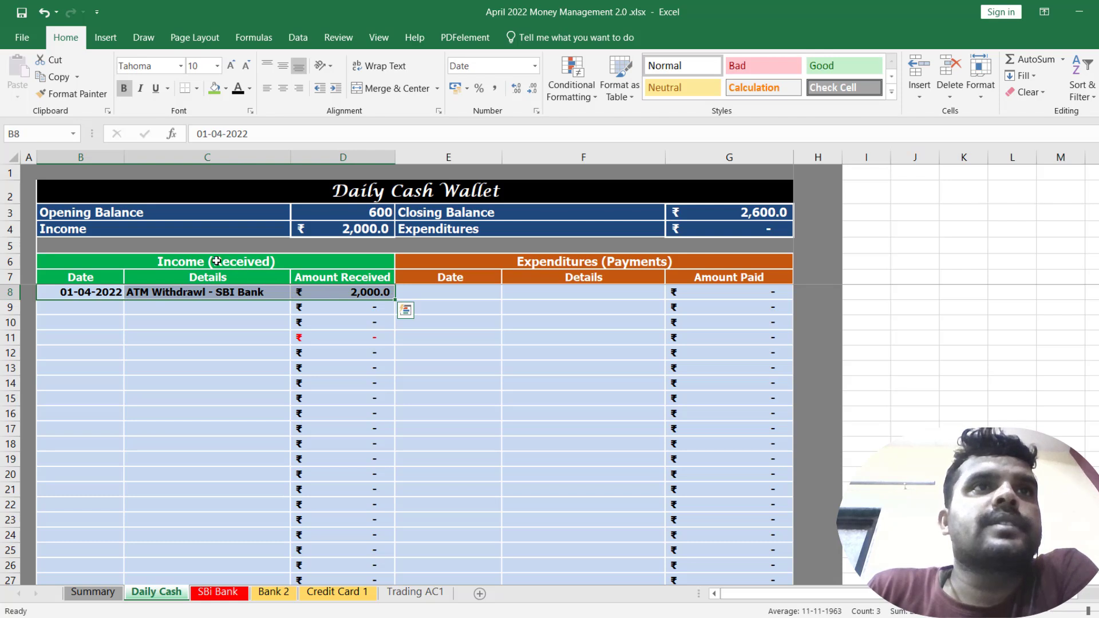
pyautogui.click(338, 291)
pyautogui.click(352, 214)
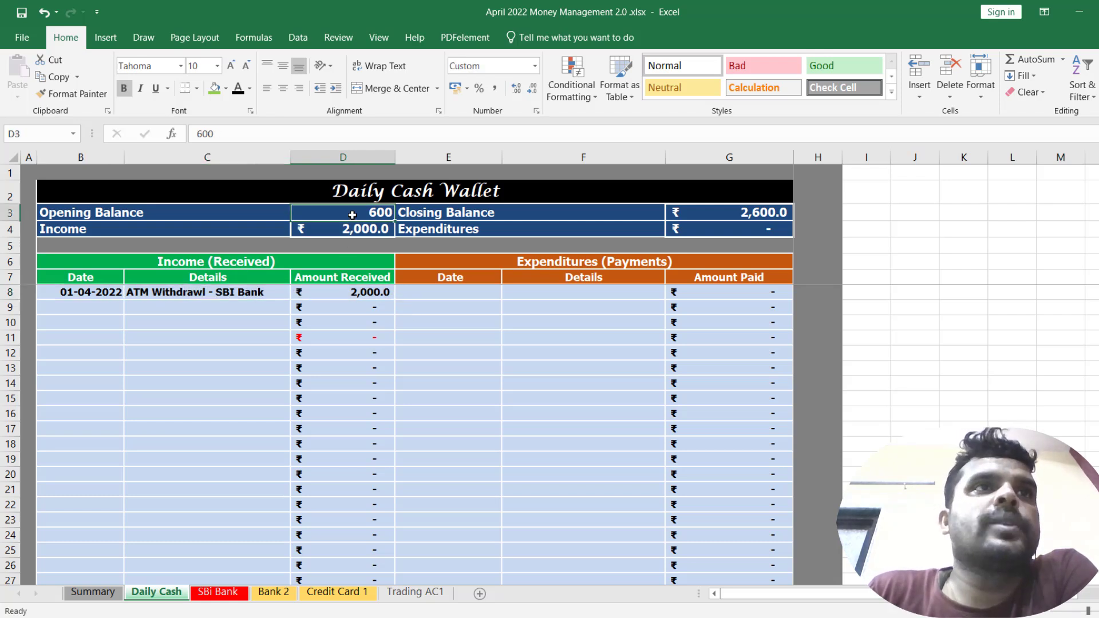
pyautogui.moveTo(767, 211); pyautogui.dragTo(456, 205)
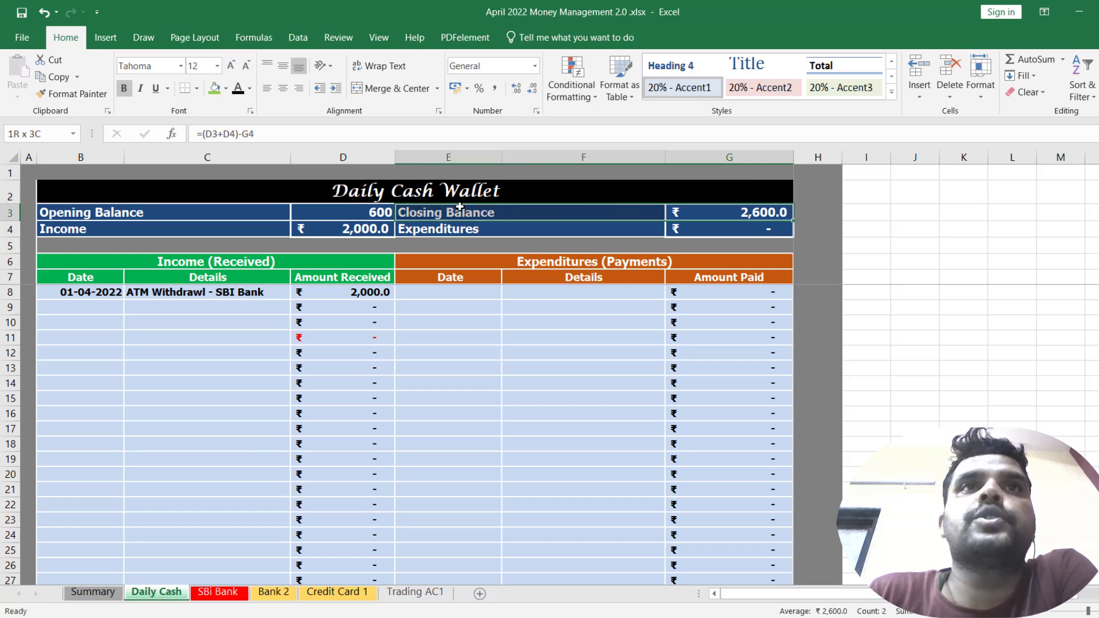
pyautogui.click(425, 210)
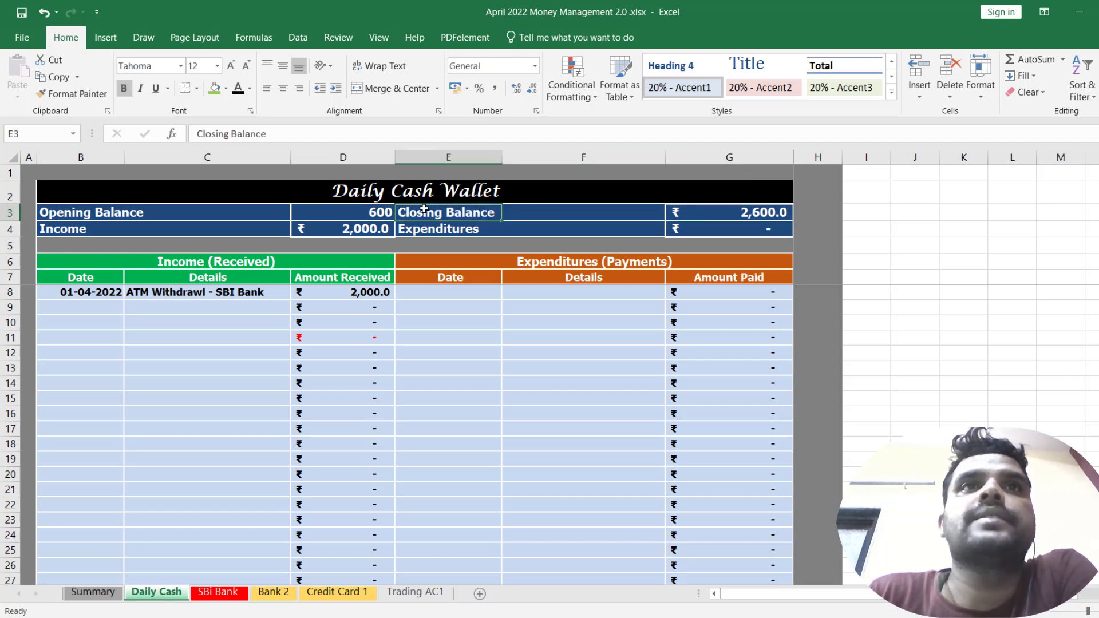
# Step: Re-enter the Cash in Wallet amount in C2 of Summary as a link to the Daily Cash closing balance, ='Daily Cash'!G3
pyautogui.click(92, 592)
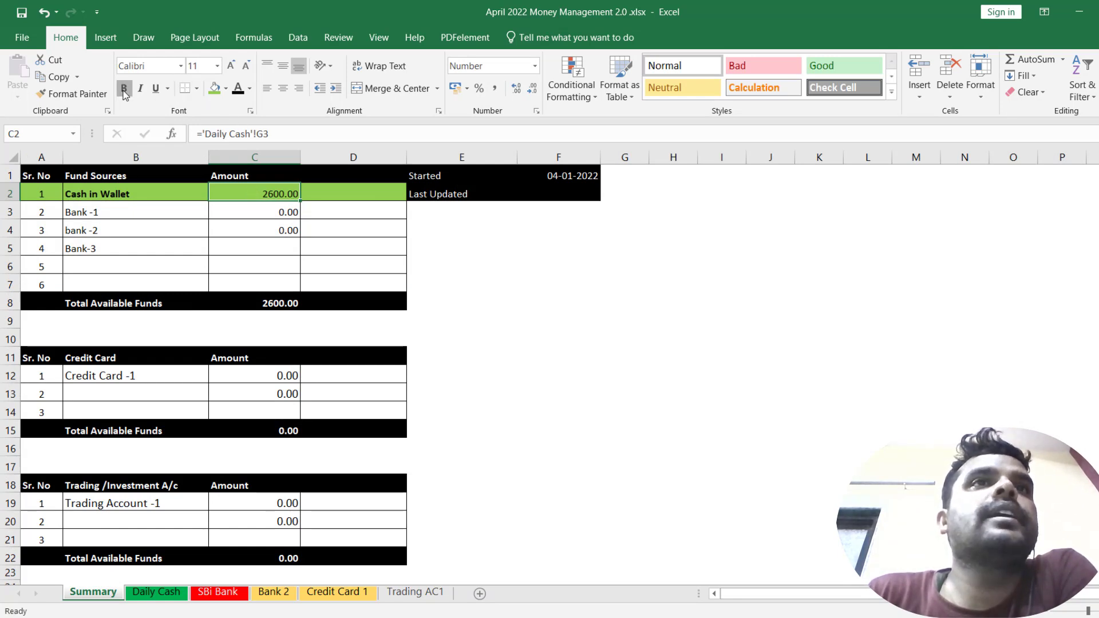
pyautogui.doubleClick(271, 194)
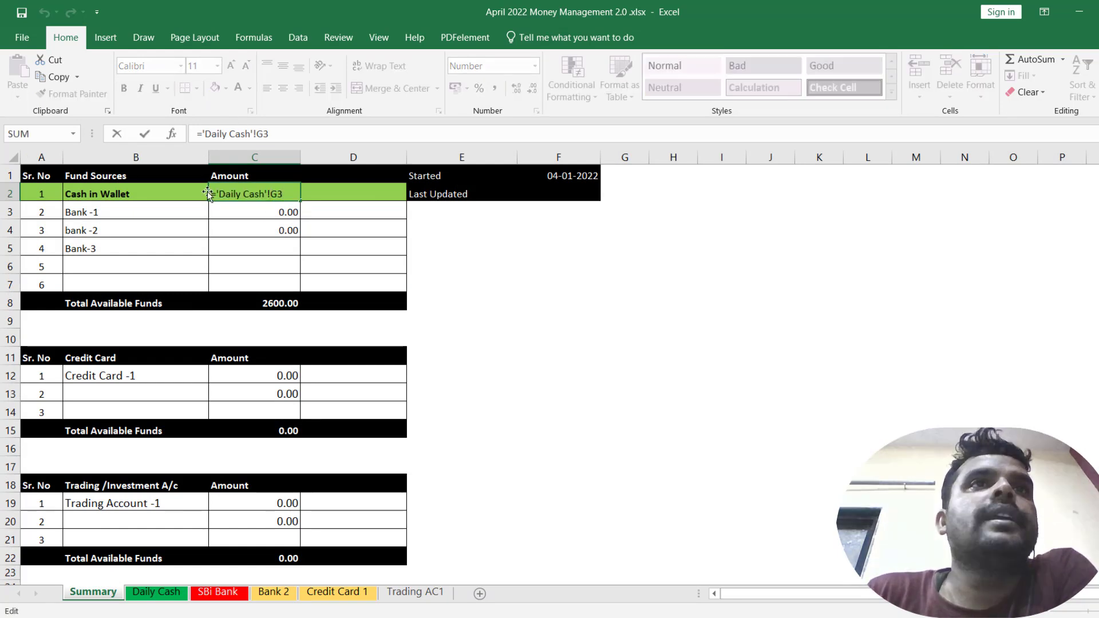
pyautogui.moveTo(293, 194); pyautogui.dragTo(206, 188)
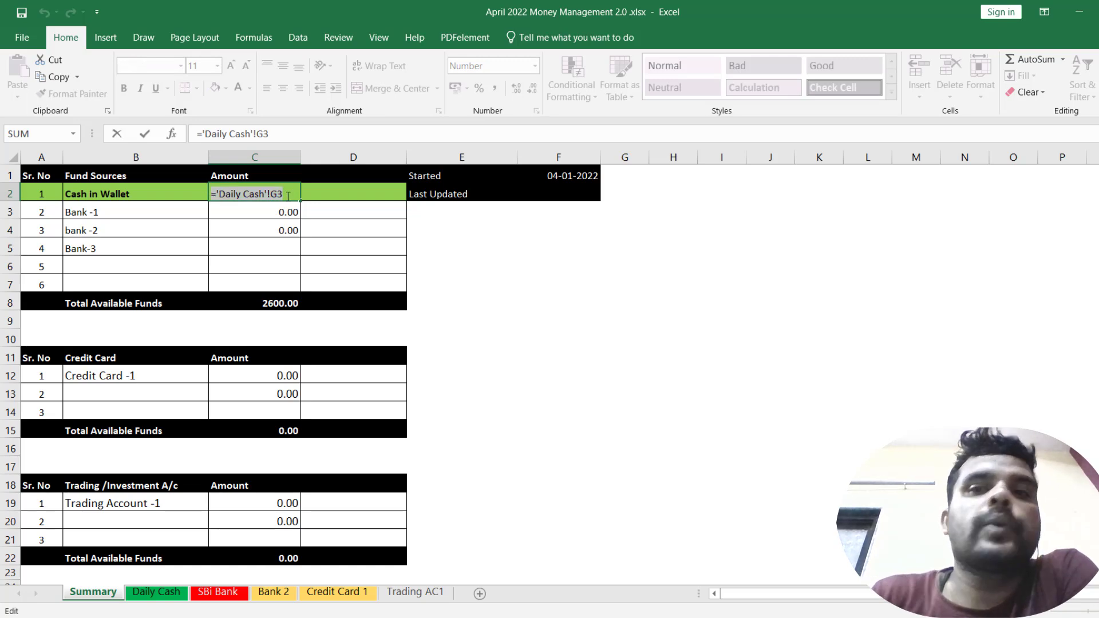
pyautogui.write('=')
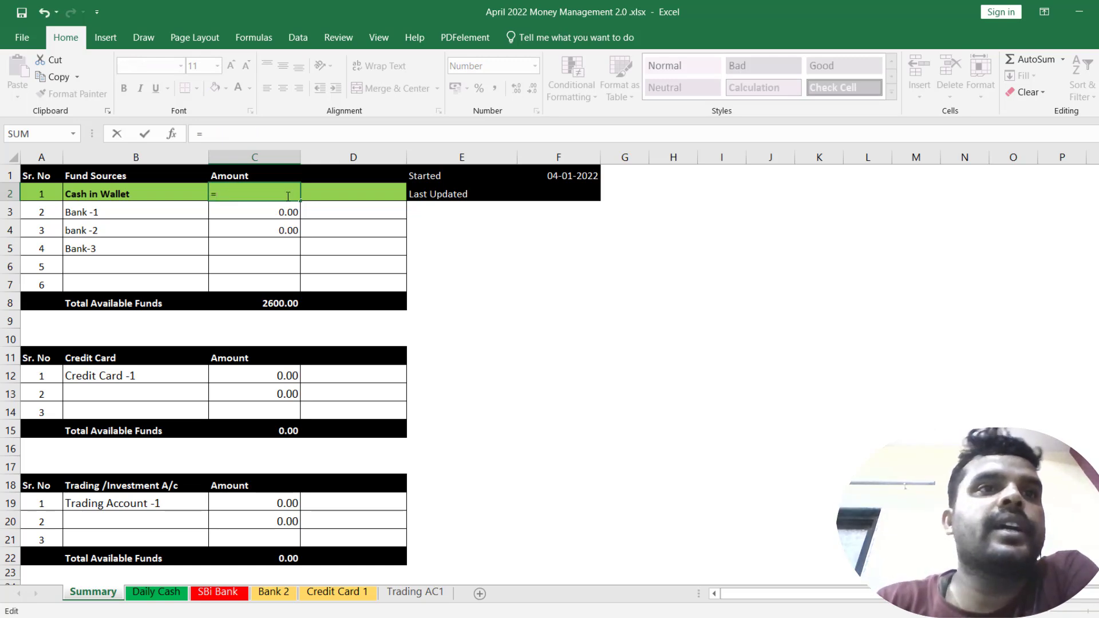
pyautogui.click(154, 596)
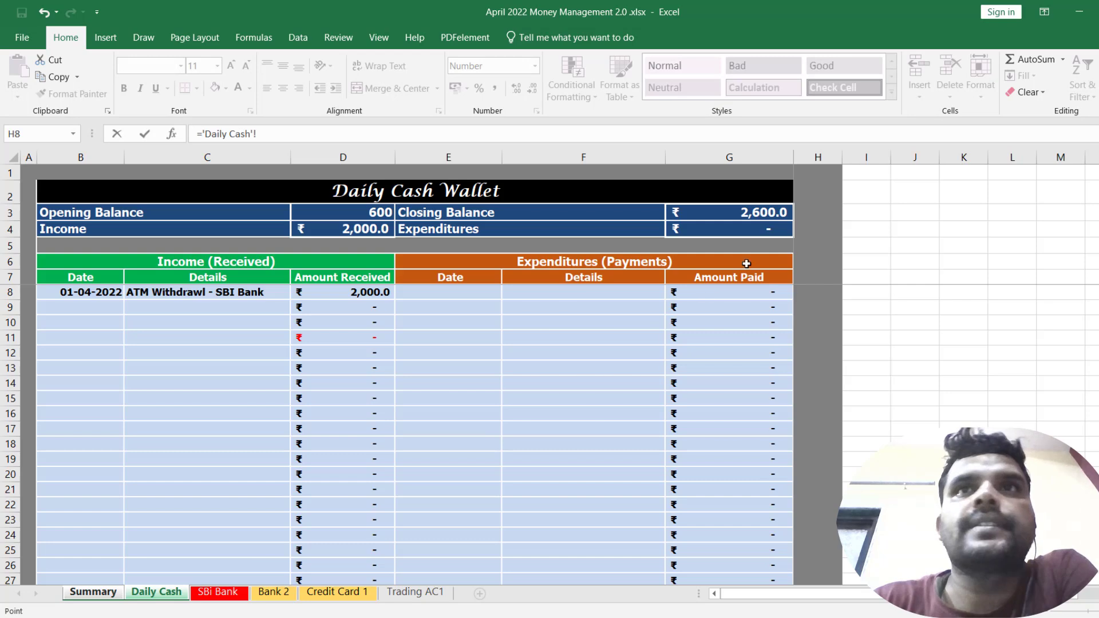
pyautogui.click(738, 213)
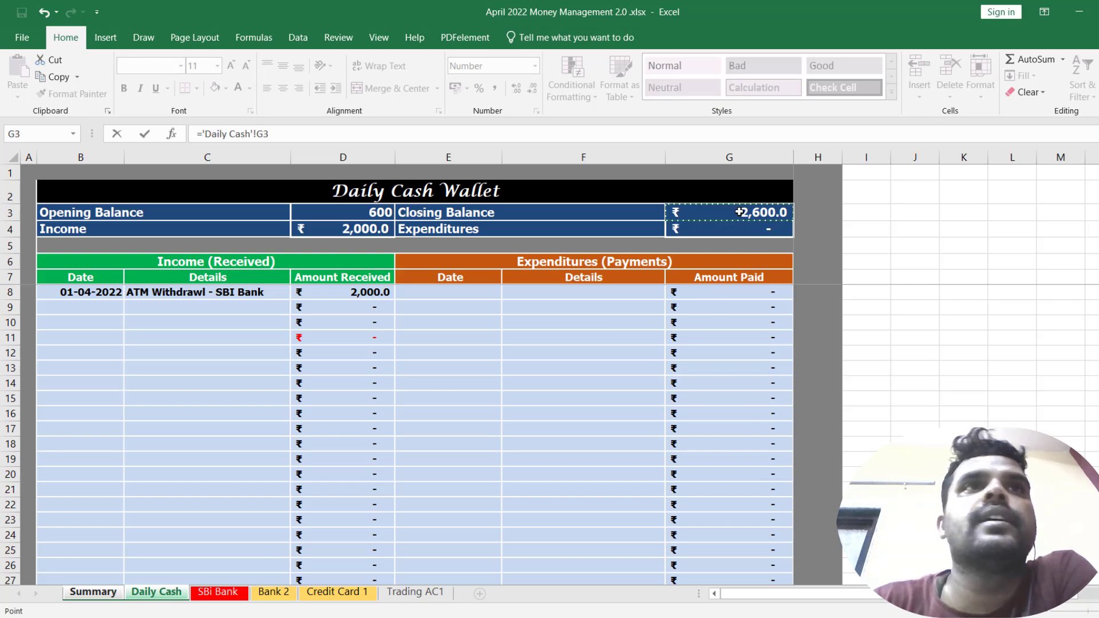
pyautogui.press('Return')
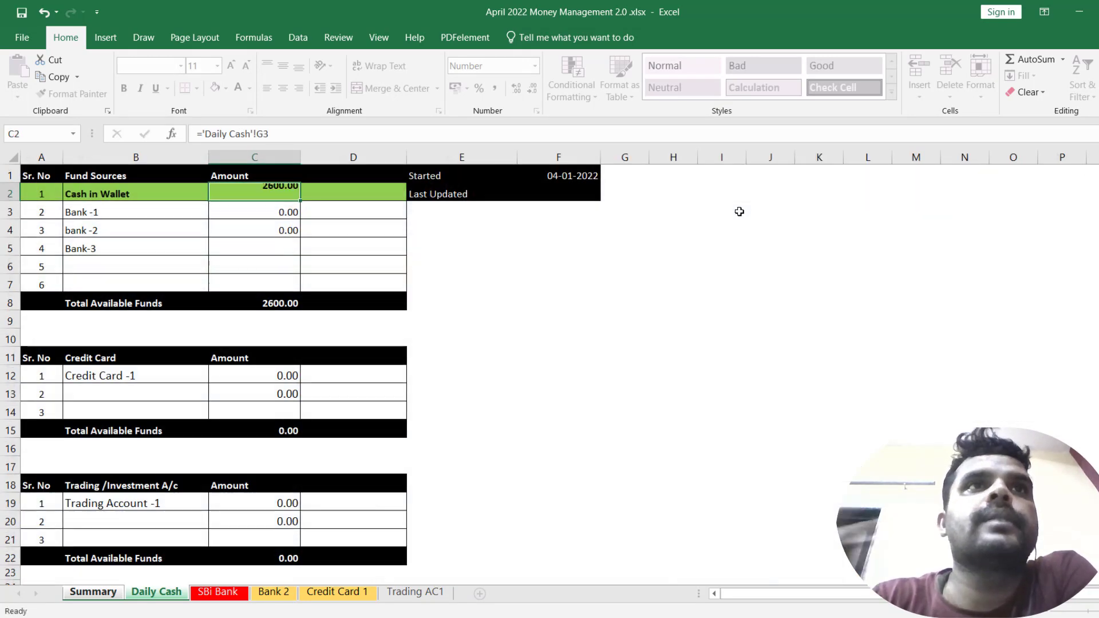
pyautogui.click(275, 192)
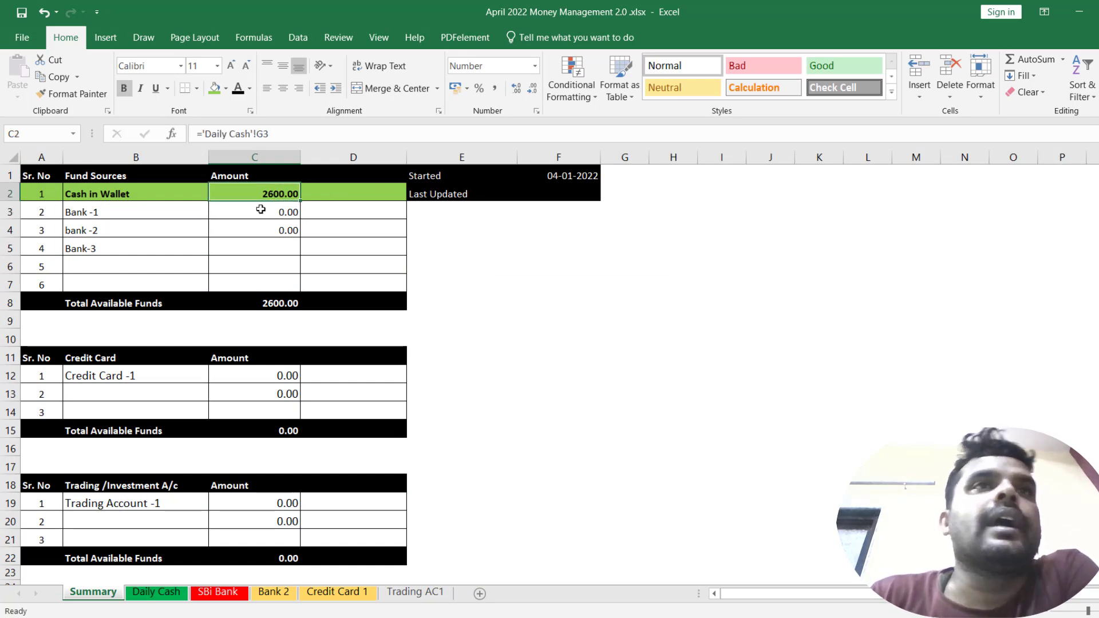
# Step: Look through the SBi Bank, Bank 2, Credit Card 1 and Trading AC1 sheets to see their layouts
pyautogui.click(211, 595)
pyautogui.click(265, 592)
pyautogui.click(280, 594)
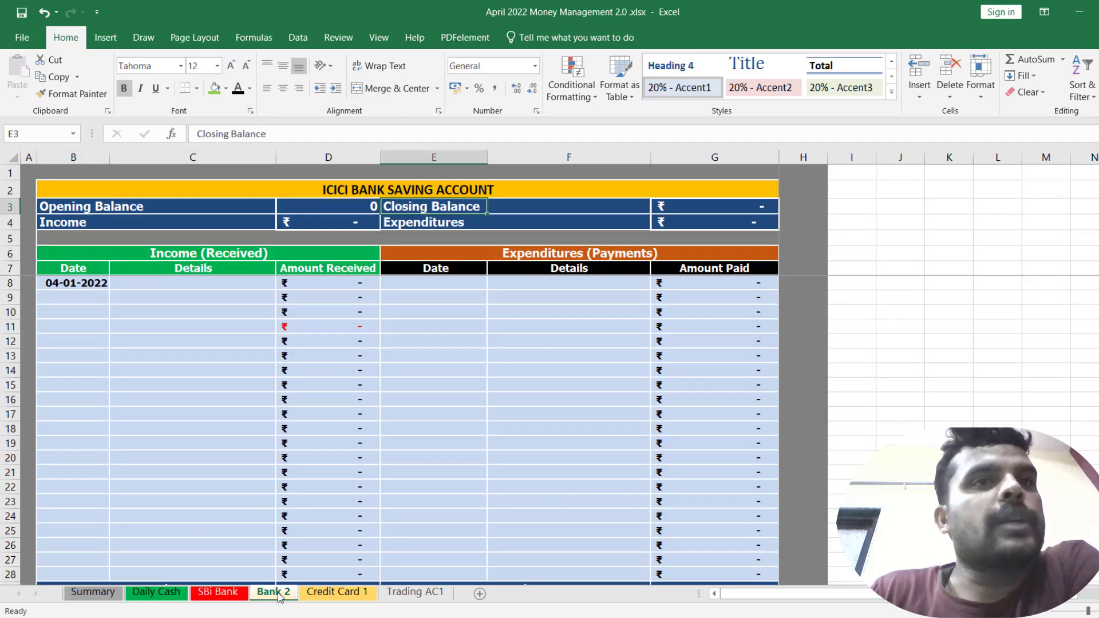
pyautogui.click(341, 596)
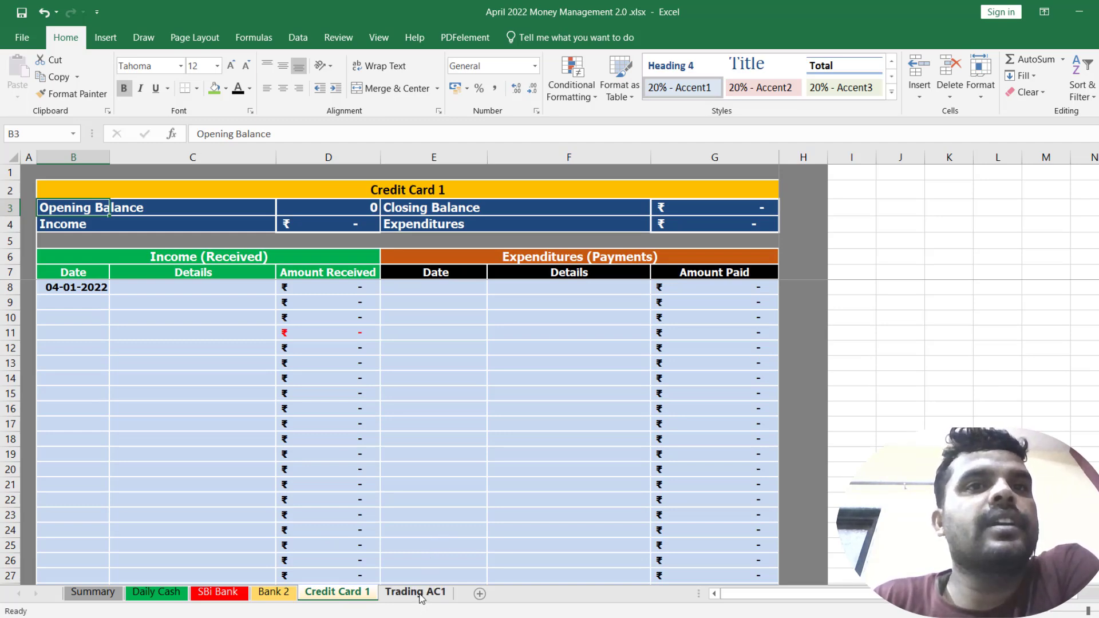
pyautogui.click(420, 596)
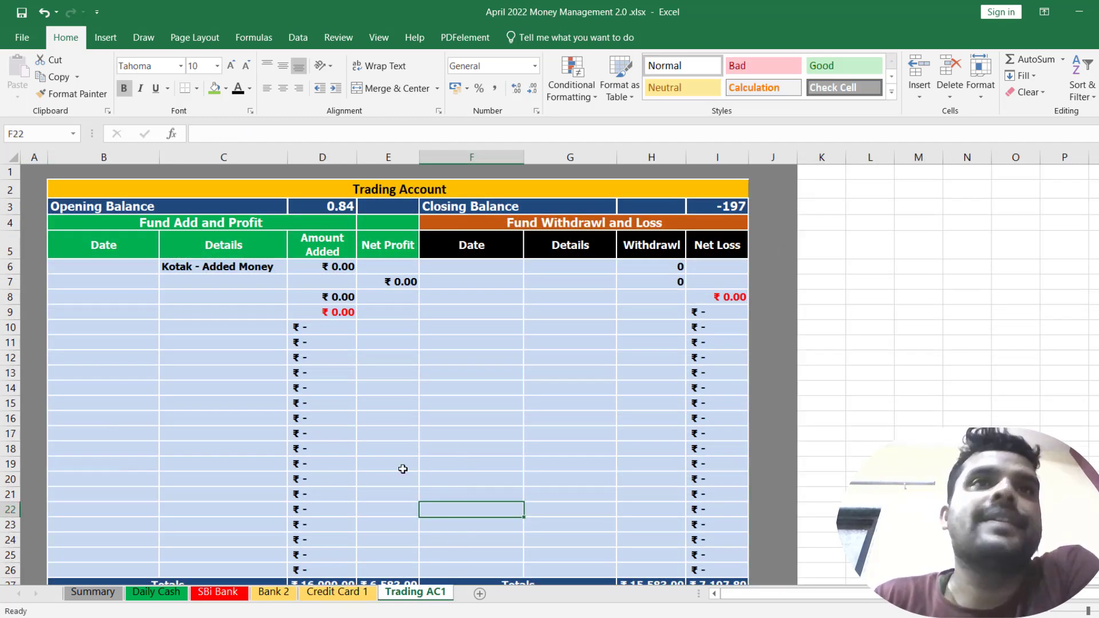
pyautogui.click(338, 592)
pyautogui.click(273, 592)
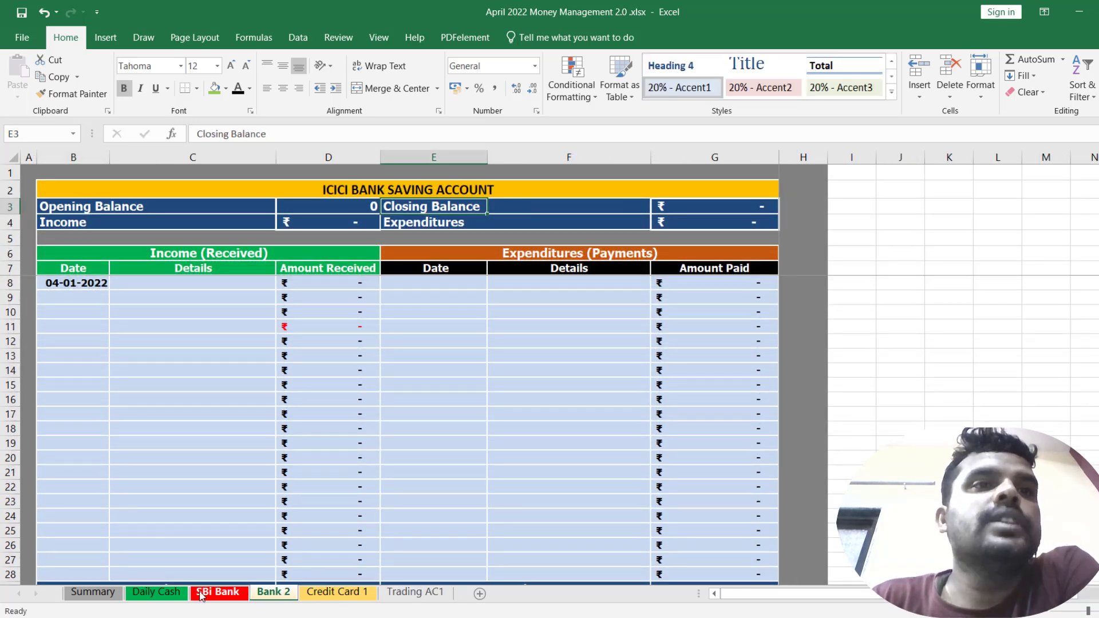
# Step: Compare the Daily Cash sheet with the SBi Bank and Bank 2 account sheets
pyautogui.click(179, 595)
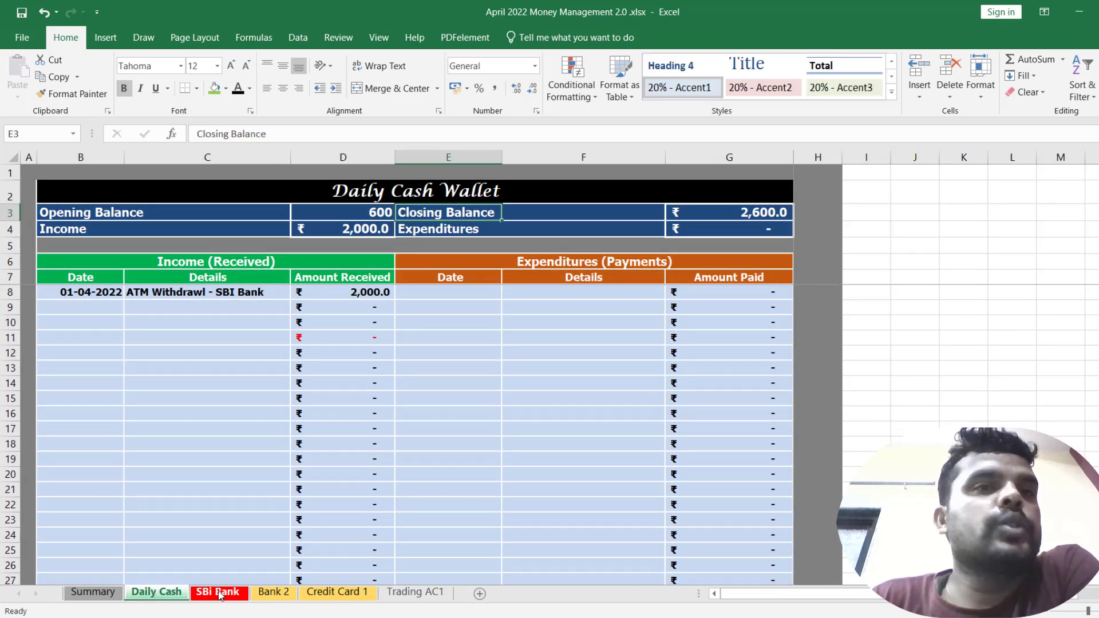
pyautogui.click(220, 594)
pyautogui.click(272, 594)
pyautogui.click(232, 594)
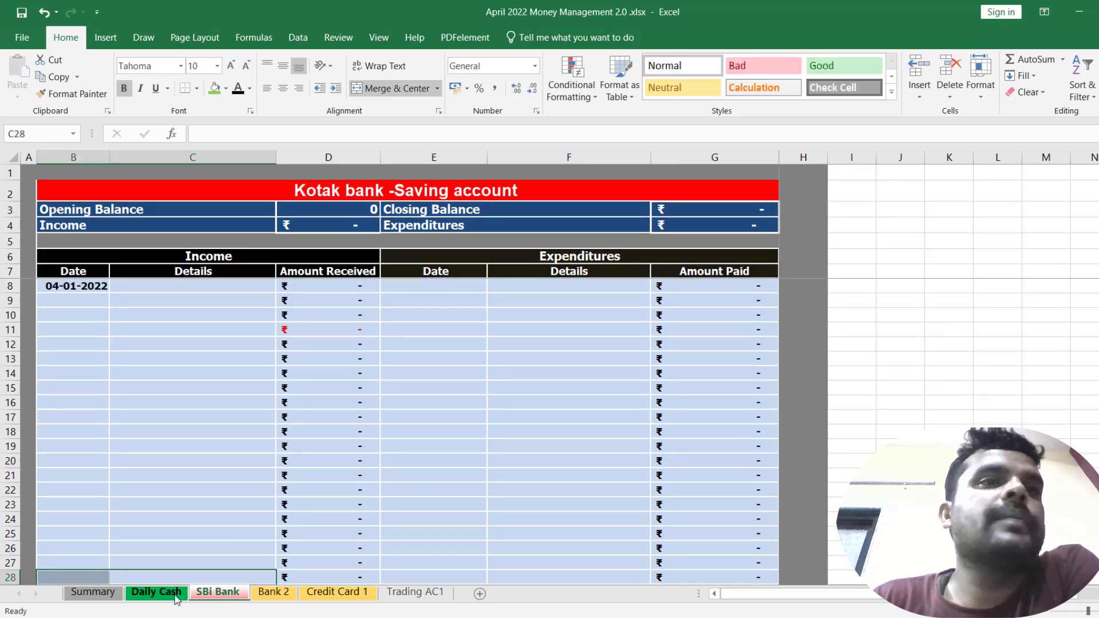
pyautogui.click(160, 594)
pyautogui.click(229, 594)
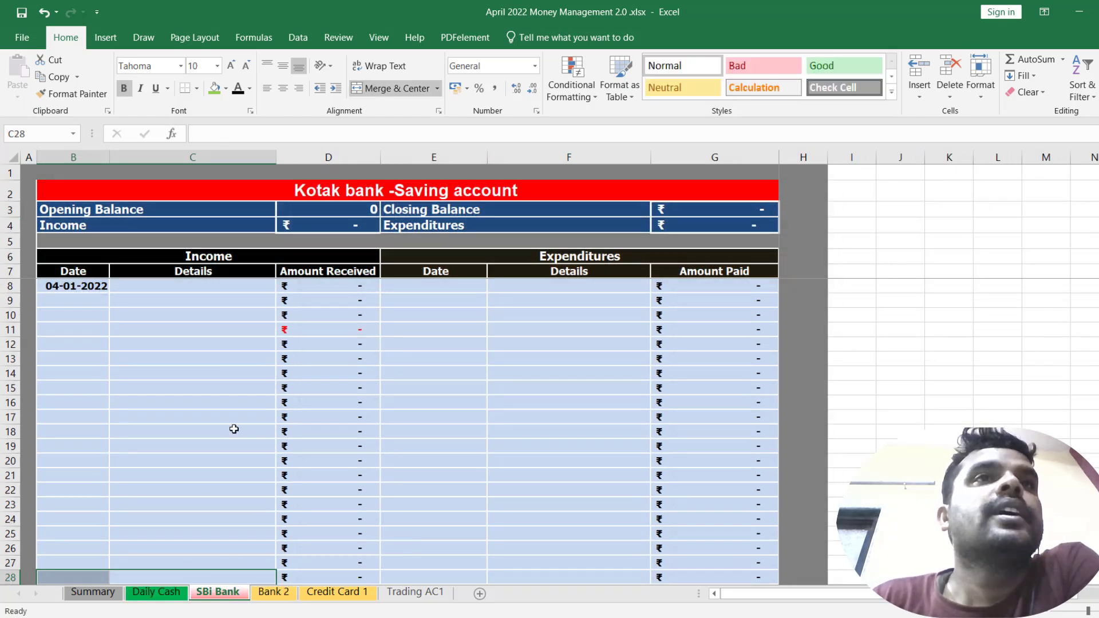
pyautogui.click(273, 593)
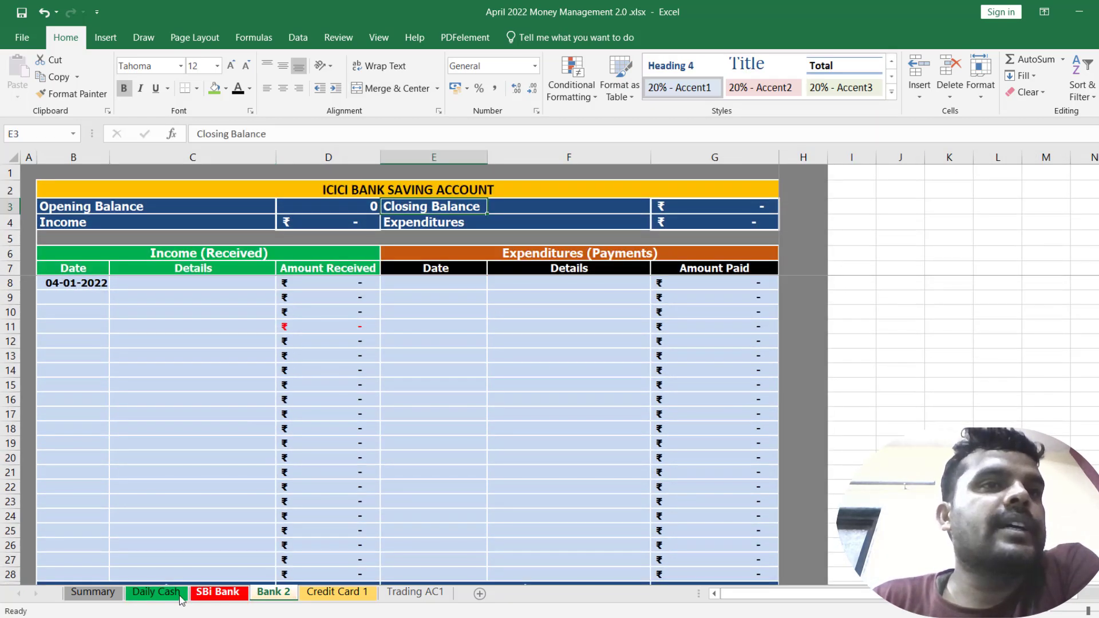
pyautogui.click(156, 593)
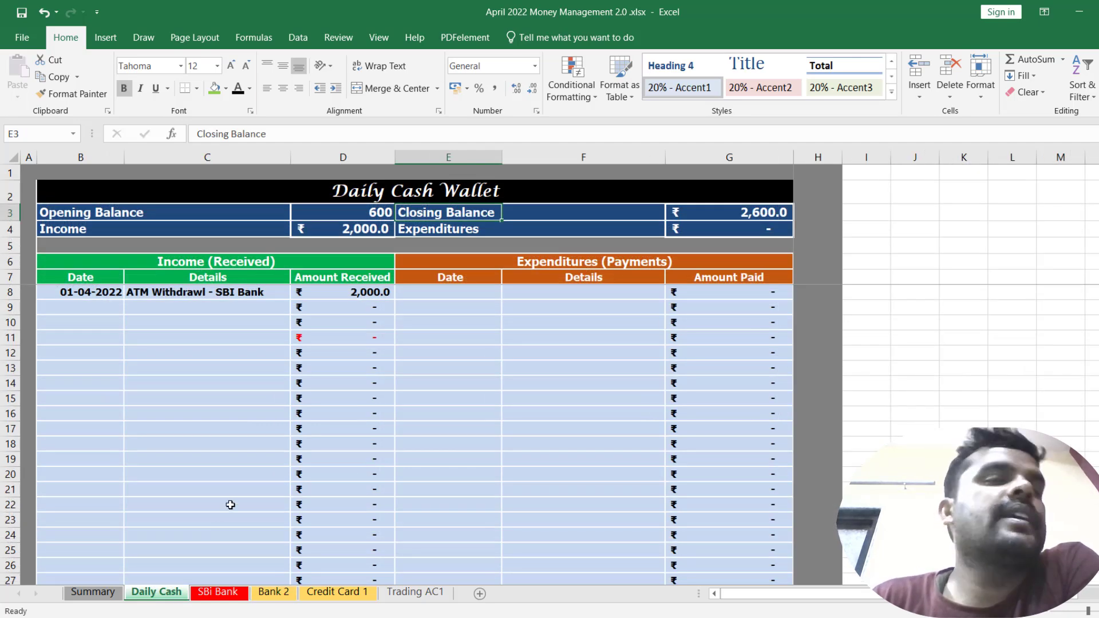
pyautogui.click(231, 594)
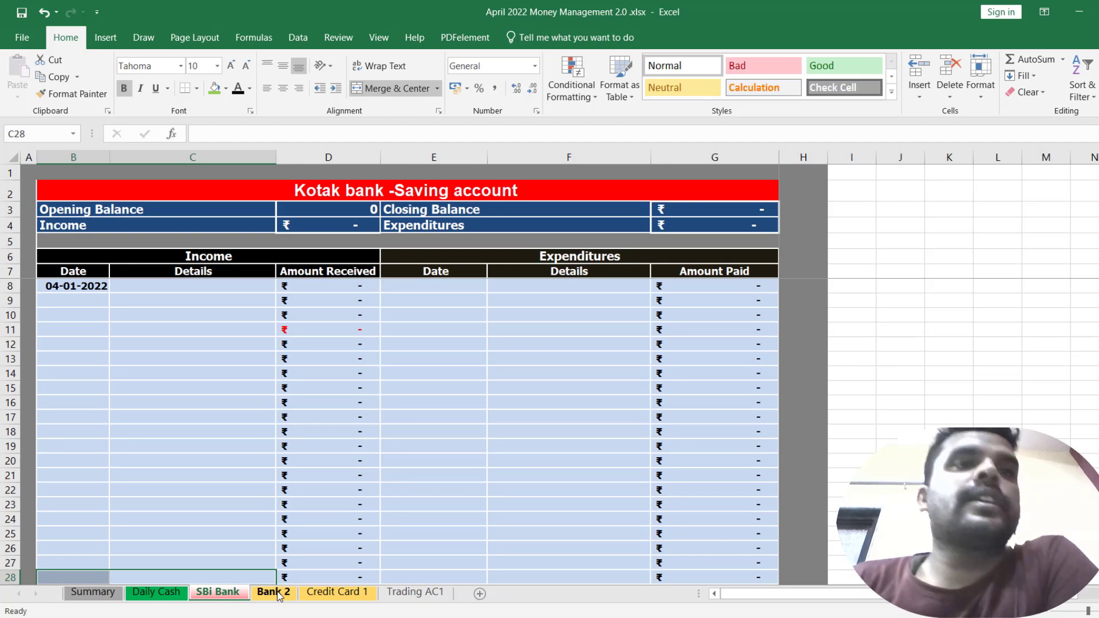
pyautogui.click(280, 596)
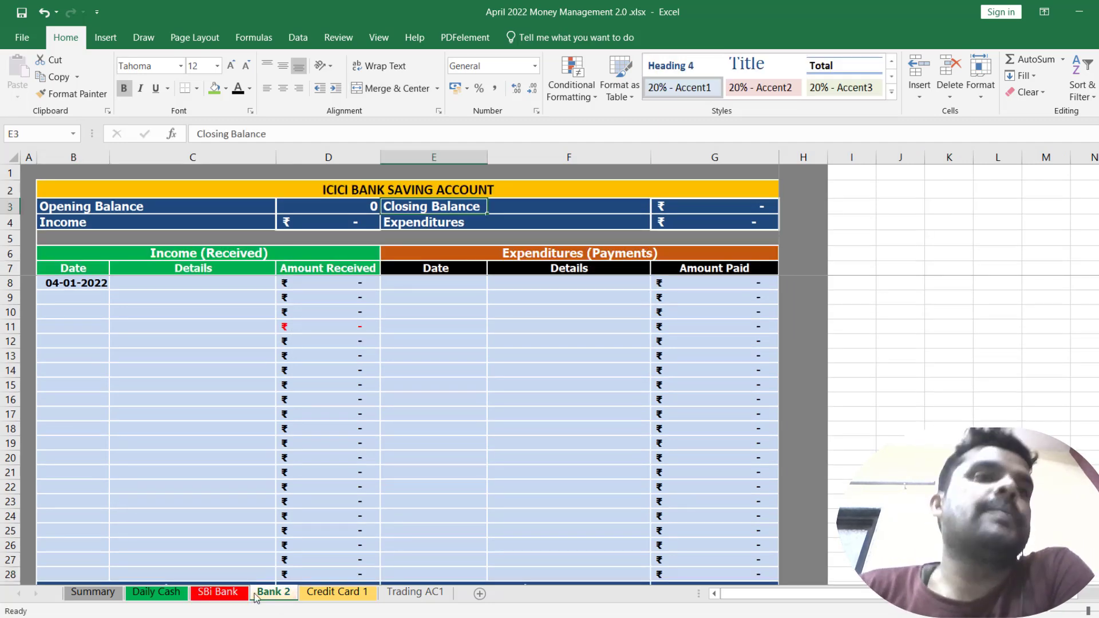
# Step: Review the fund sources, credit card and trading account amounts and their totals on the Summary sheet
pyautogui.click(109, 595)
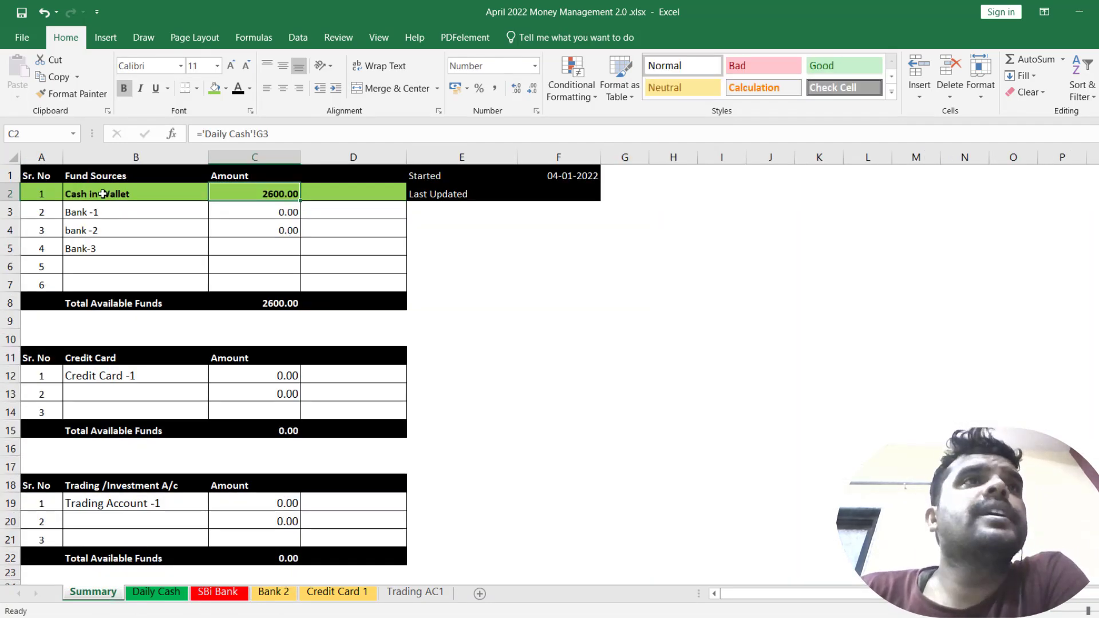
pyautogui.click(45, 173)
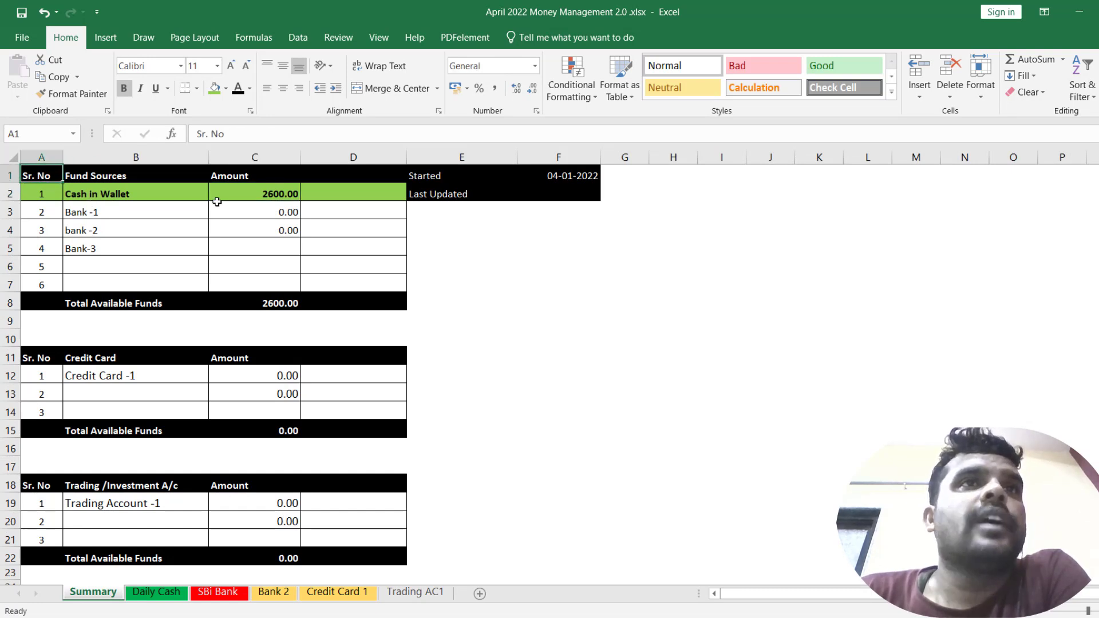
pyautogui.moveTo(271, 192); pyautogui.dragTo(283, 290)
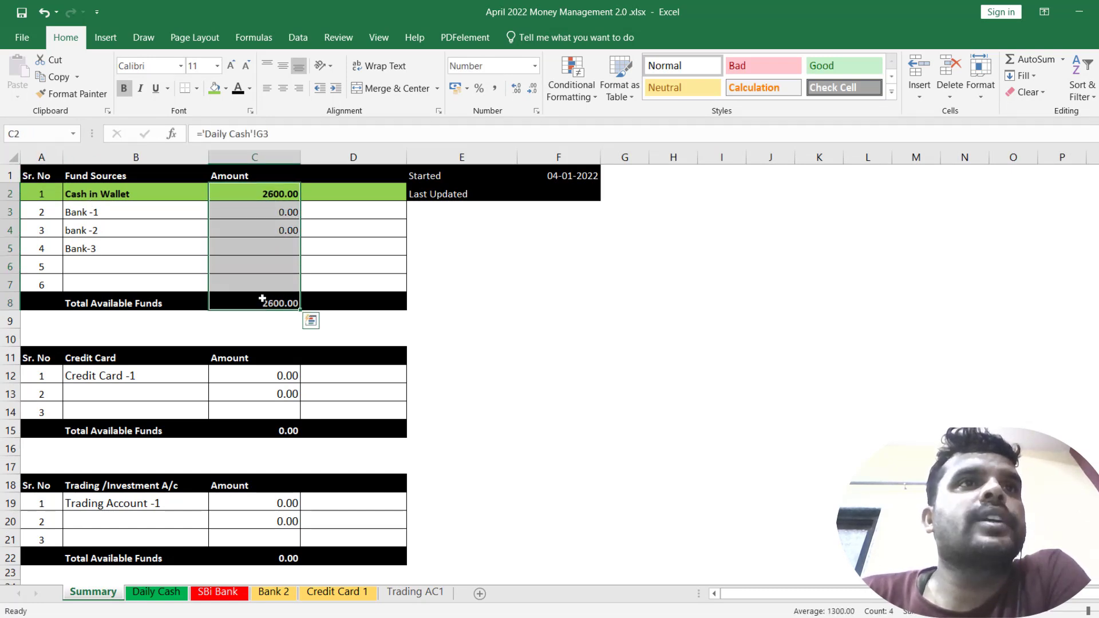
pyautogui.click(264, 298)
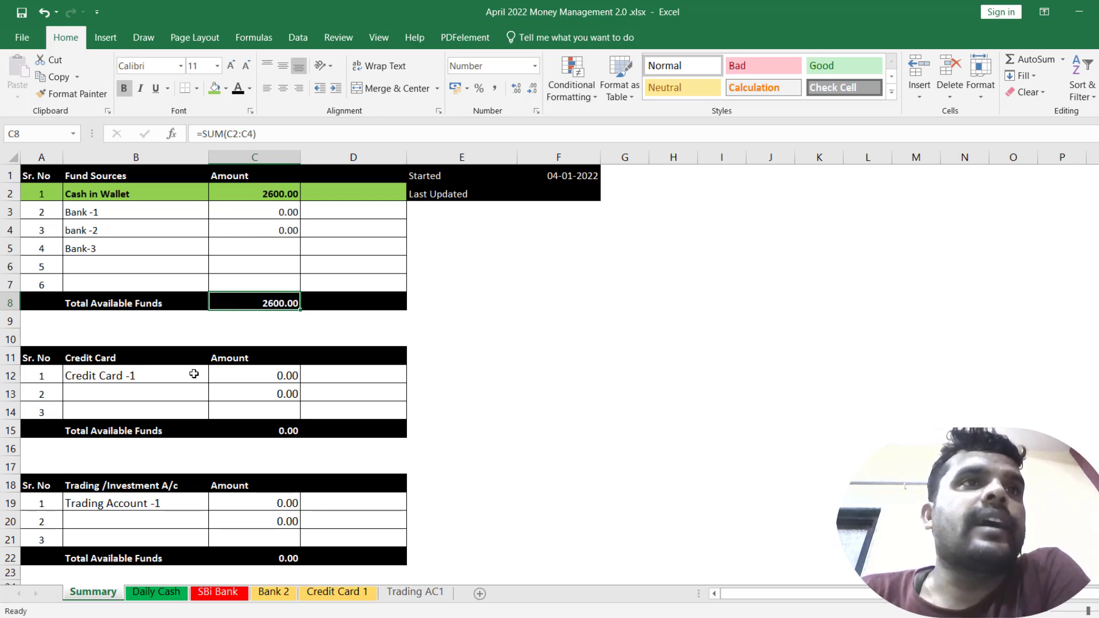
pyautogui.moveTo(271, 378); pyautogui.dragTo(268, 412)
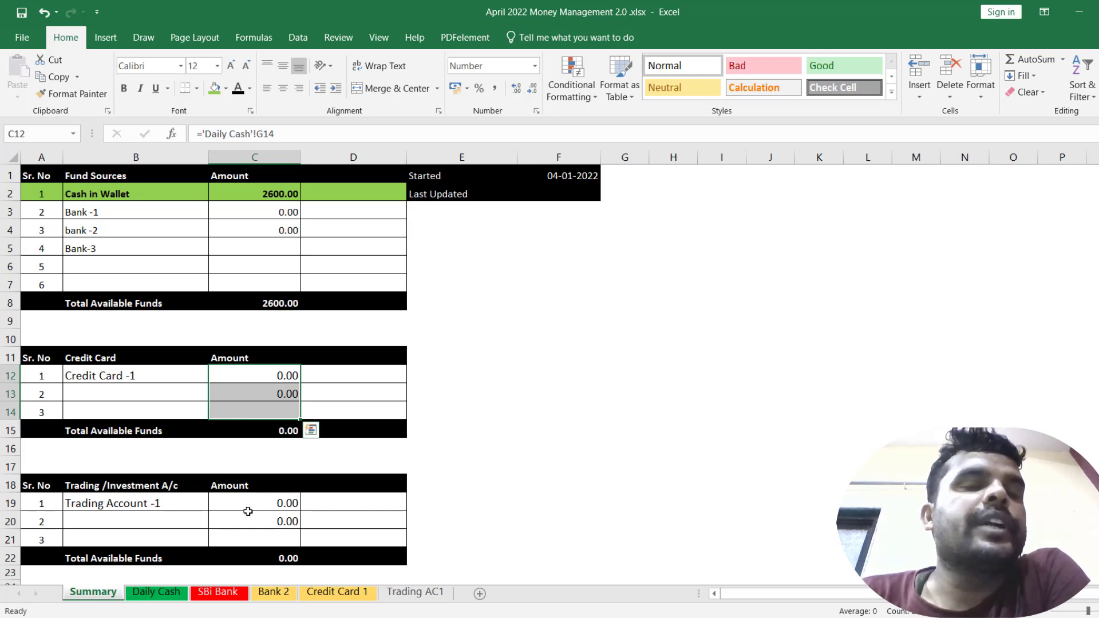
pyautogui.click(270, 554)
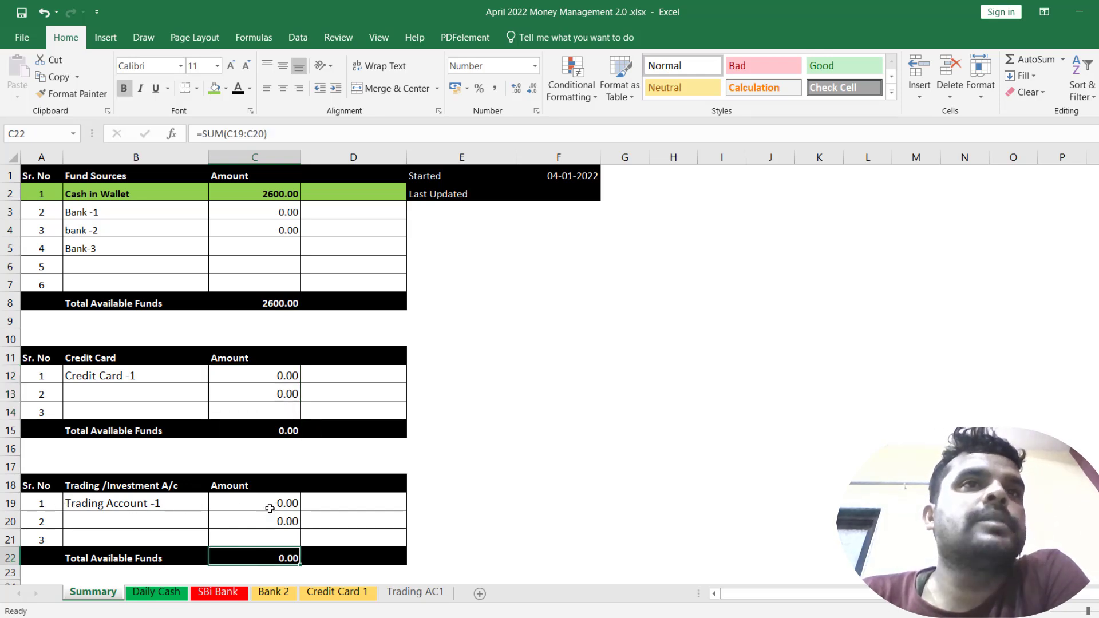
# Step: Enter the label "Grand Total" in A24 of Summary, below the trading account table
pyautogui.scroll(-2, 262, 508)
pyautogui.click(78, 505)
pyautogui.click(43, 480)
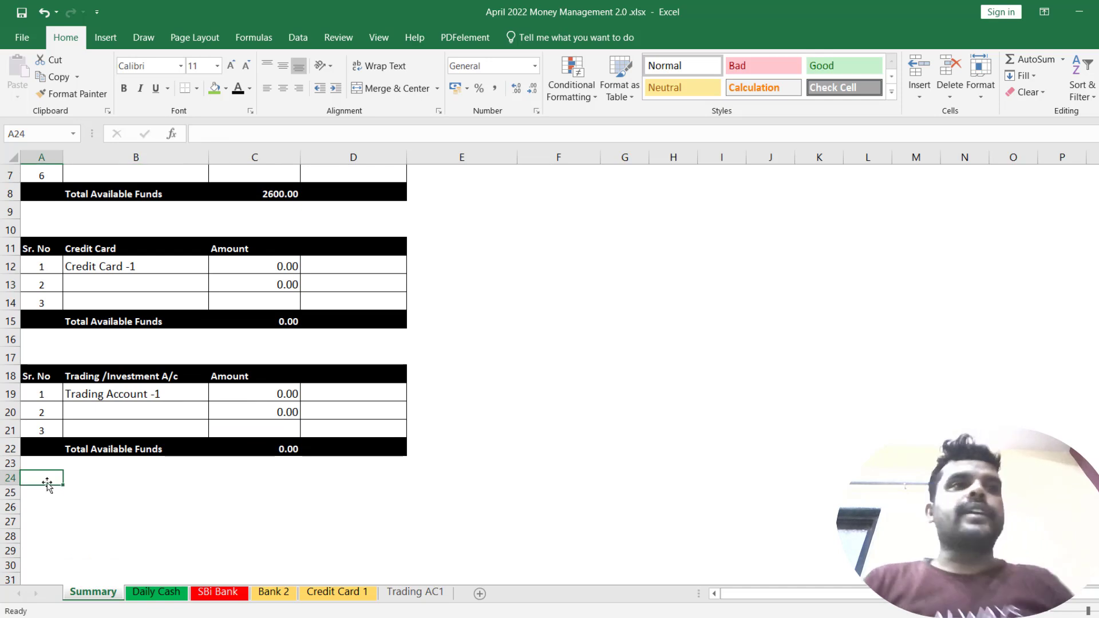
pyautogui.write('Fin')
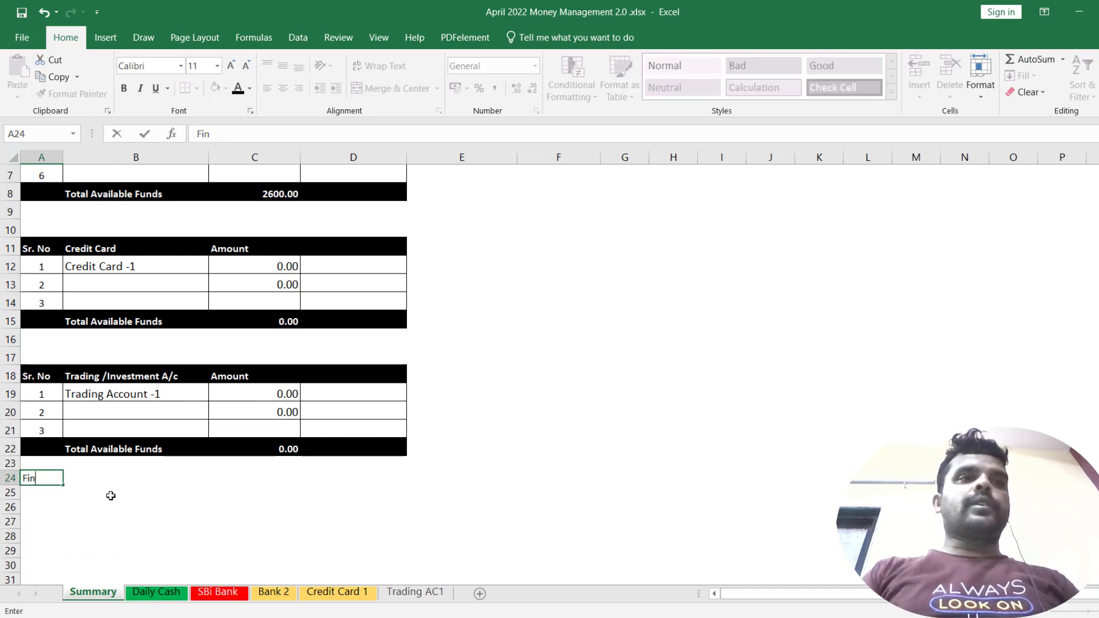
pyautogui.press('BackSpace')
pyautogui.press('BackSpace')
pyautogui.press('BackSpace')
pyautogui.write('Grand Total')
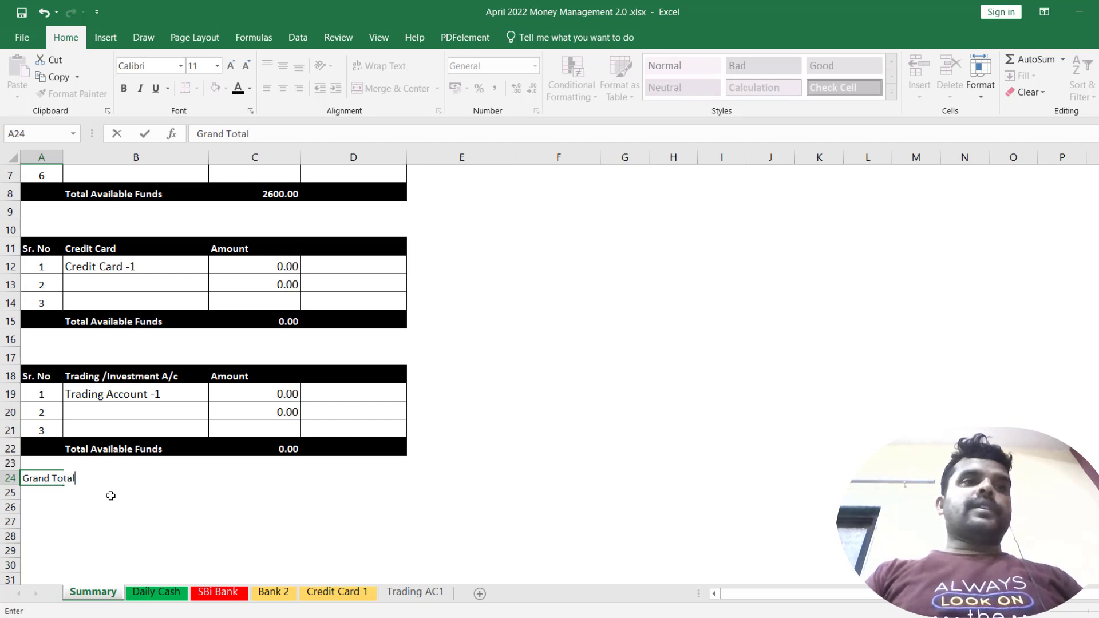
pyautogui.press('Return')
# Step: Format the Grand Total row A24:D24 with a black fill and white font, and make its label bold
pyautogui.moveTo(49, 478); pyautogui.dragTo(362, 484)
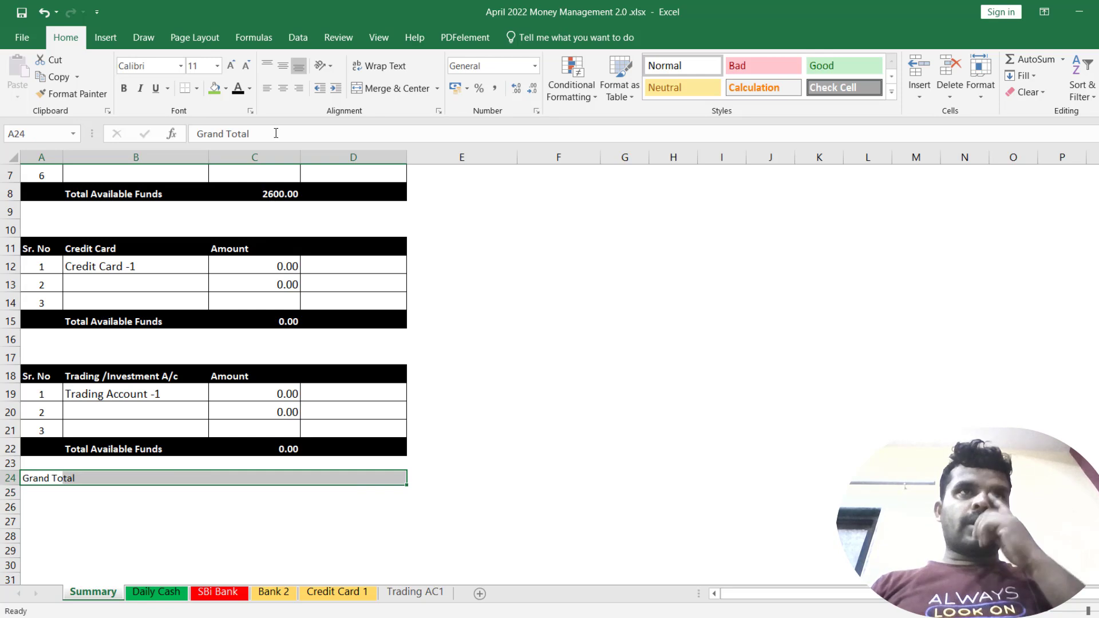
pyautogui.click(226, 88)
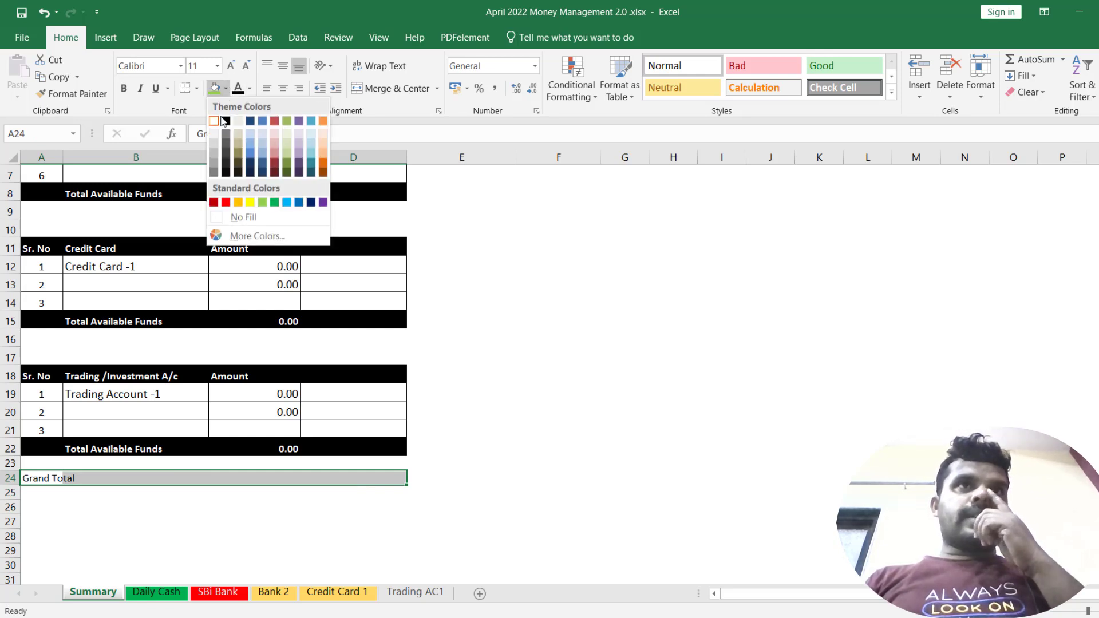
pyautogui.click(225, 138)
pyautogui.click(249, 88)
pyautogui.click(238, 138)
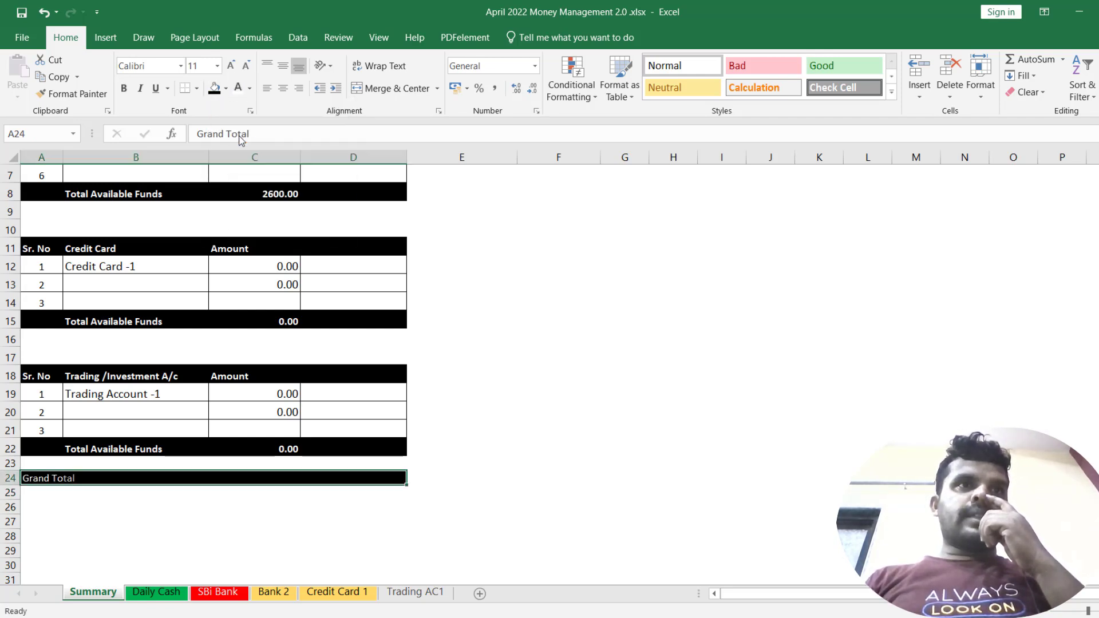
pyautogui.click(257, 473)
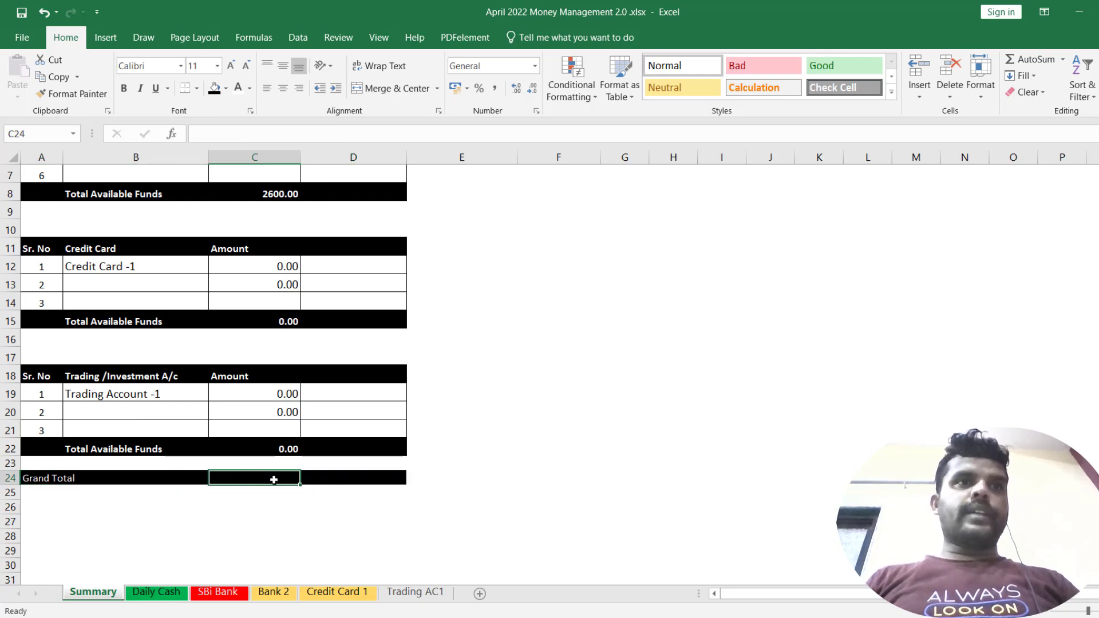
pyautogui.click(31, 478)
pyautogui.hotkey('ctrl', 'b')
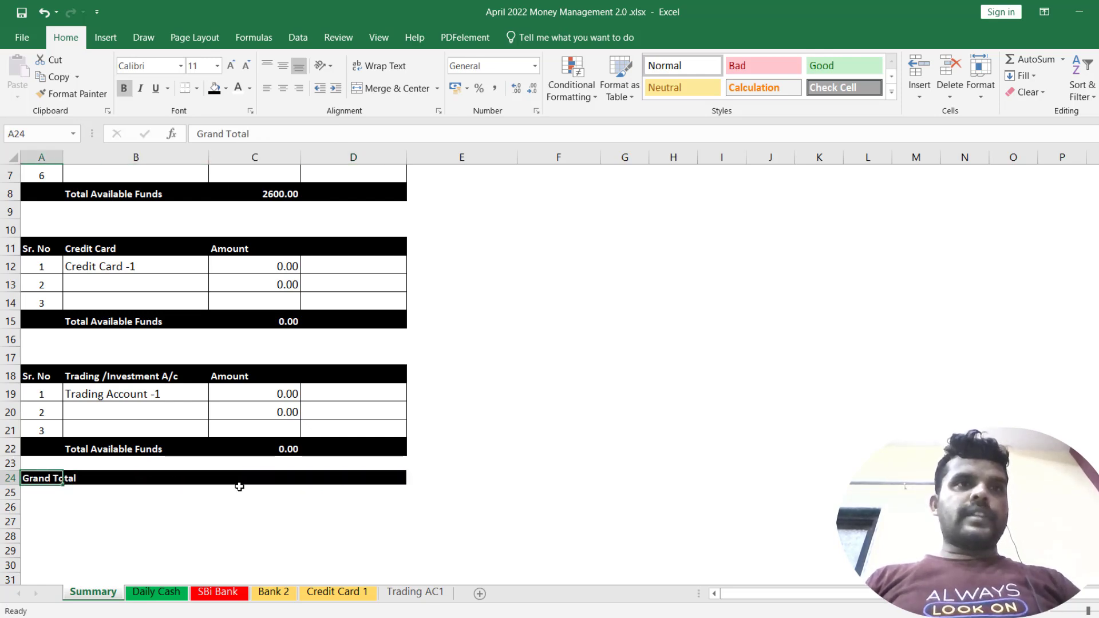
# Step: Enter the formula =C8+C15+C22 in C24 to add the three Total Available Funds amounts into the Grand Total
pyautogui.click(266, 480)
pyautogui.write('=')
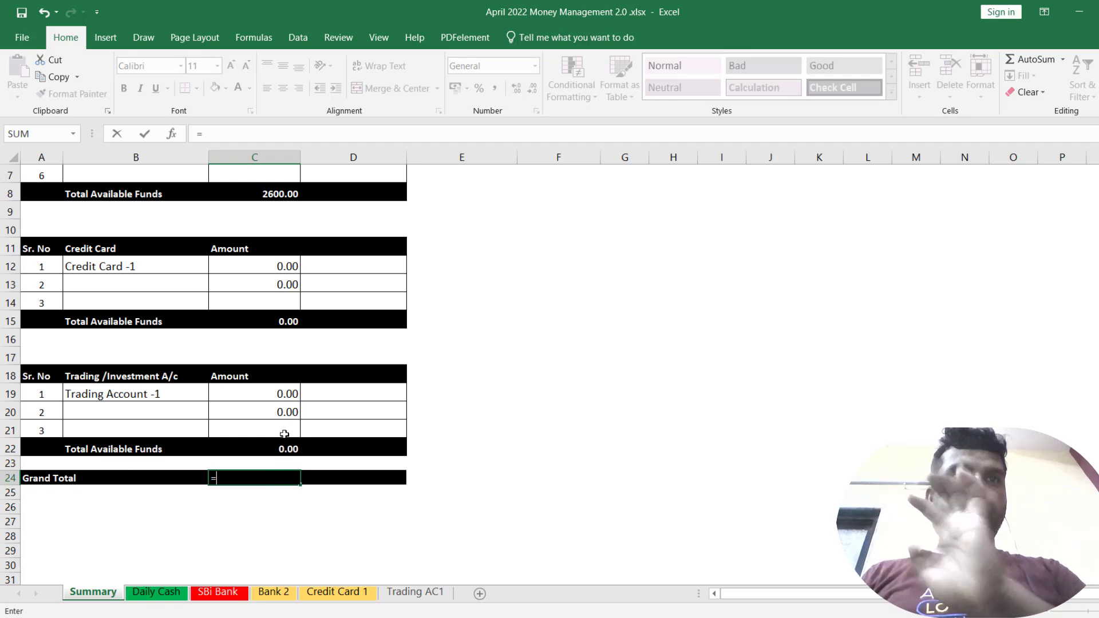
pyautogui.scroll(2, 278, 366)
pyautogui.click(272, 301)
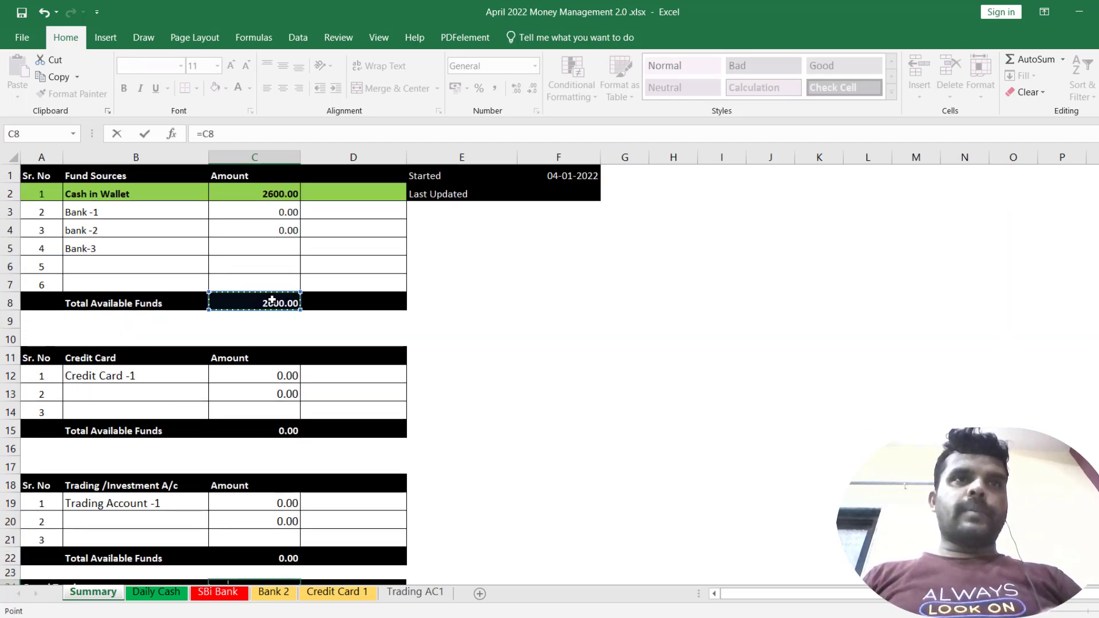
pyautogui.write('+')
pyautogui.click(268, 435)
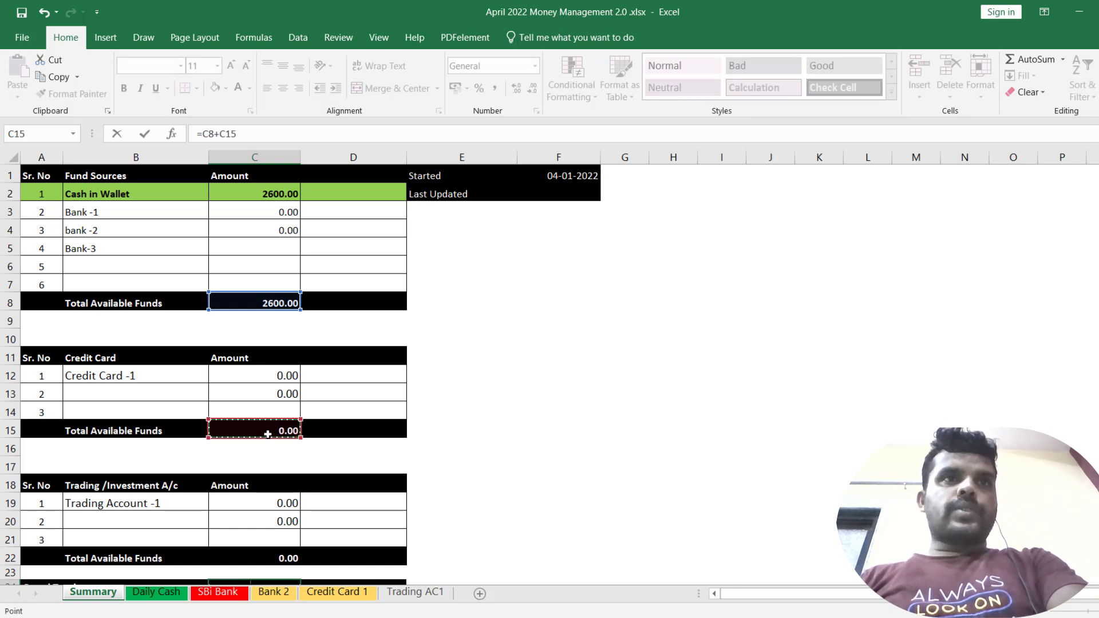
pyautogui.write('+')
pyautogui.scroll(-1, 275, 526)
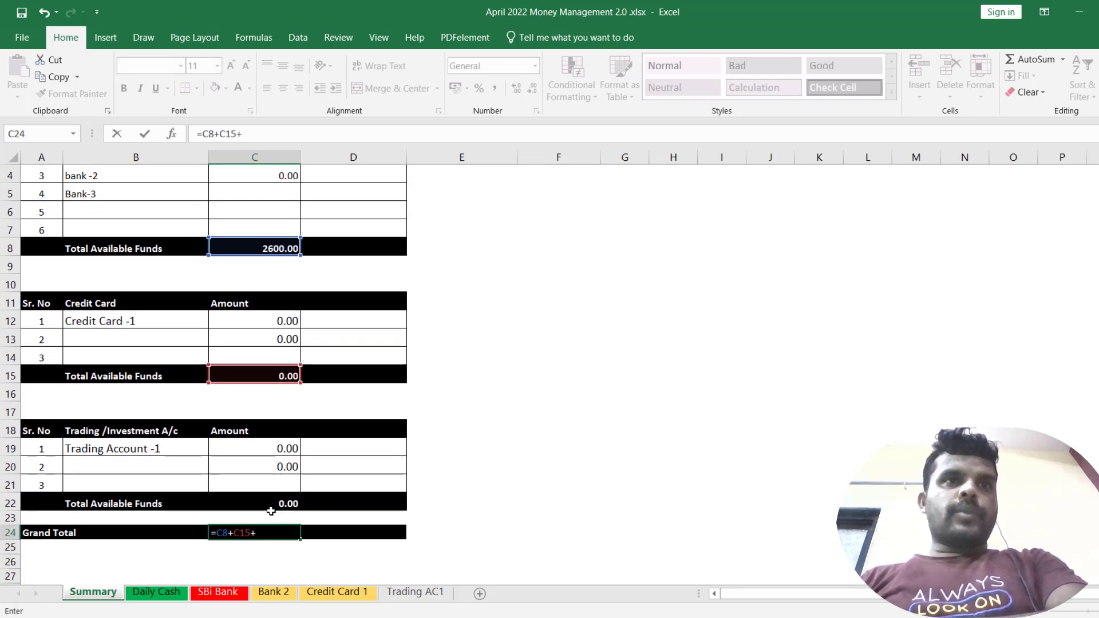
pyautogui.click(271, 500)
pyautogui.press('Return')
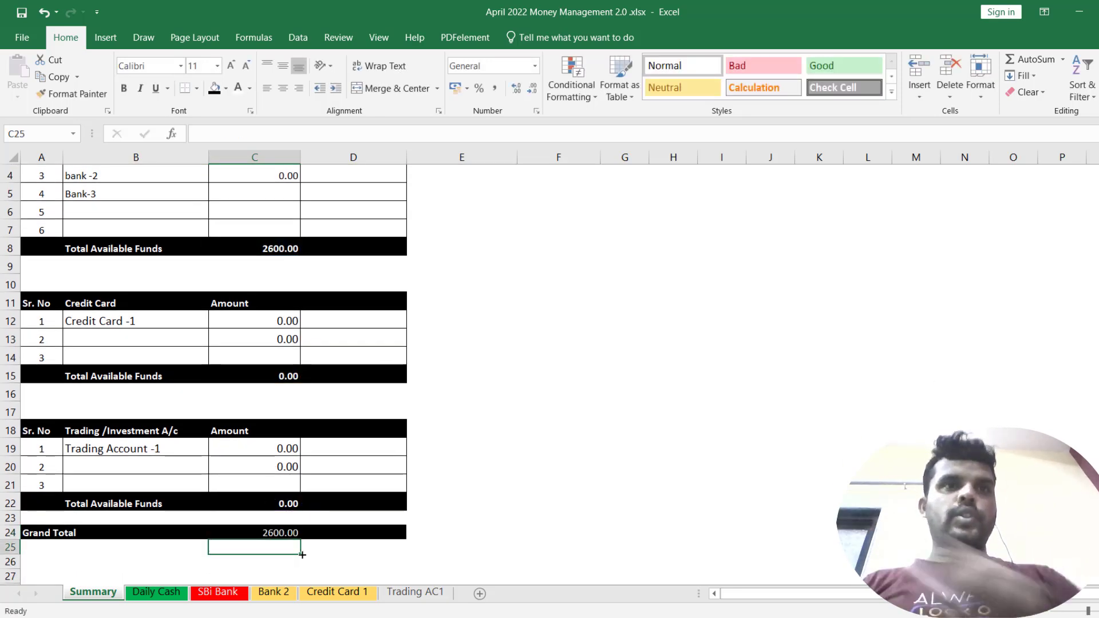
pyautogui.click(258, 535)
pyautogui.moveTo(346, 535); pyautogui.dragTo(17, 518)
pyautogui.scroll(1, 77, 485)
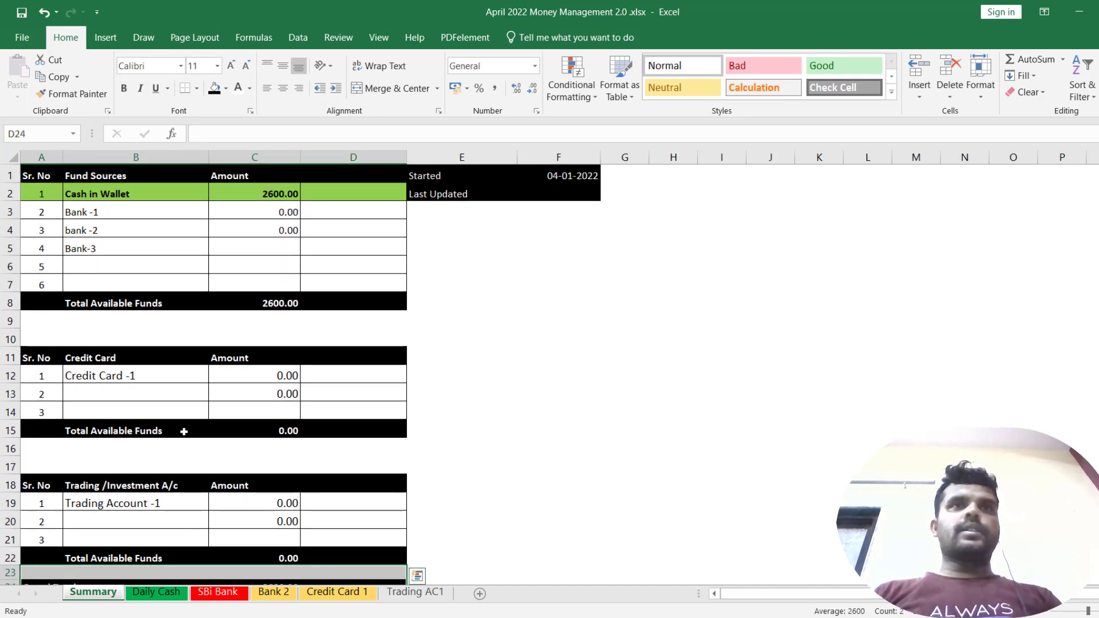
# Step: Set the Started date in F1 of Summary to 01/04/2022
pyautogui.click(473, 241)
pyautogui.click(463, 175)
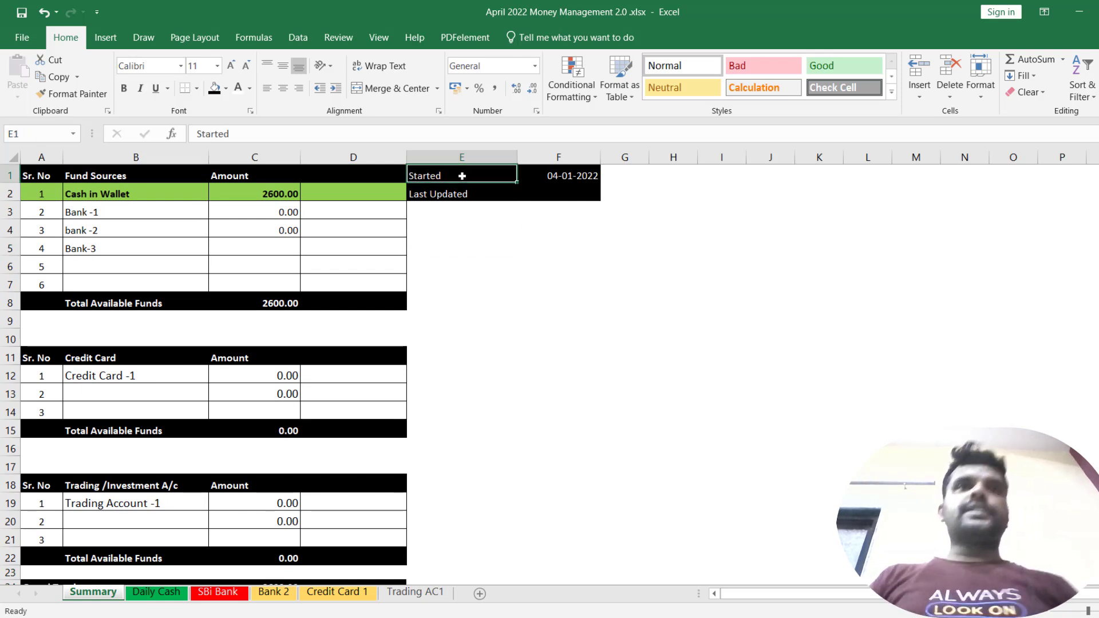
pyautogui.click(567, 178)
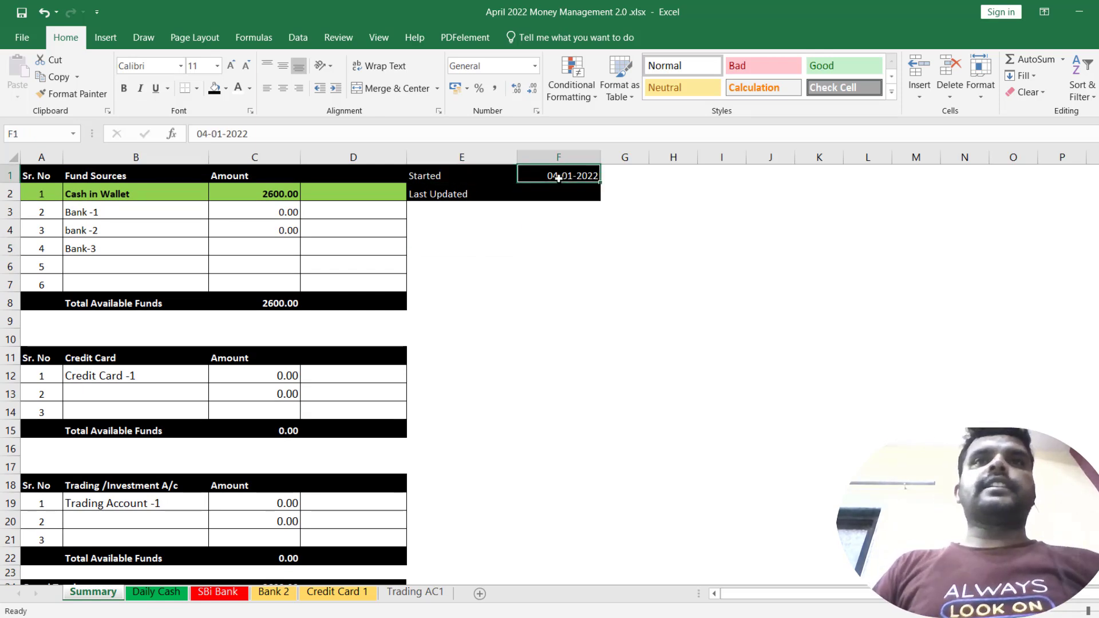
pyautogui.write('01/0')
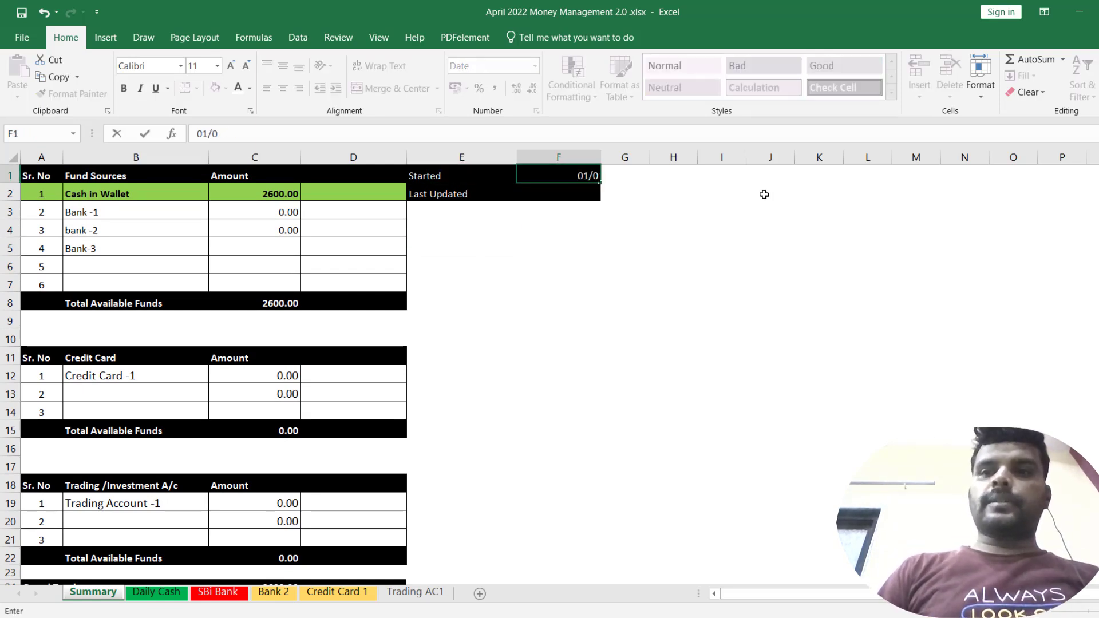
pyautogui.write('4/202')
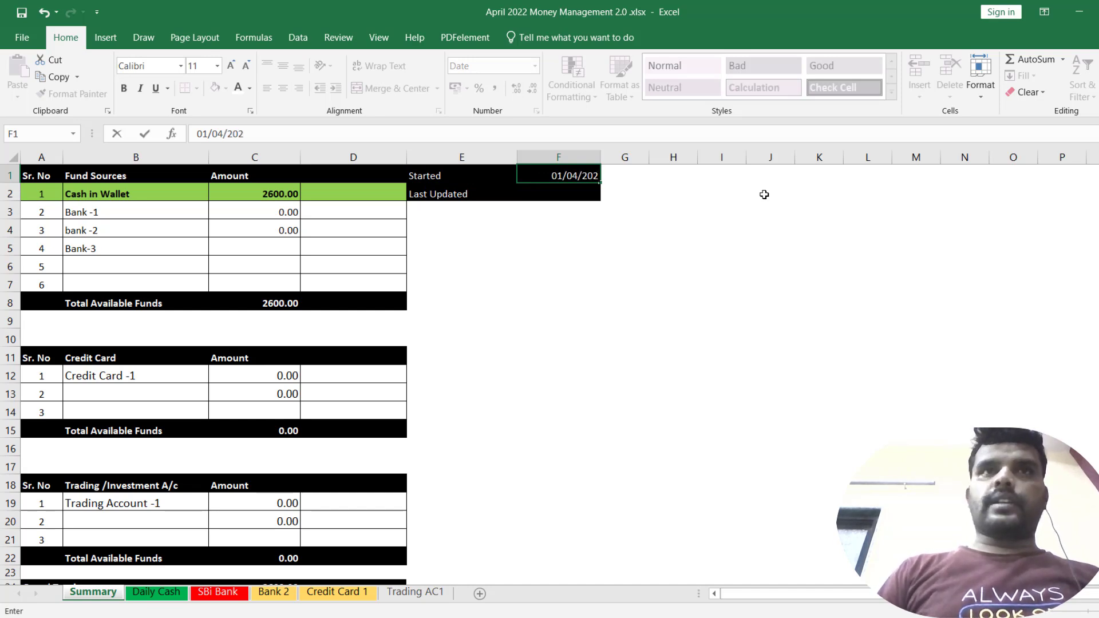
pyautogui.press('Return')
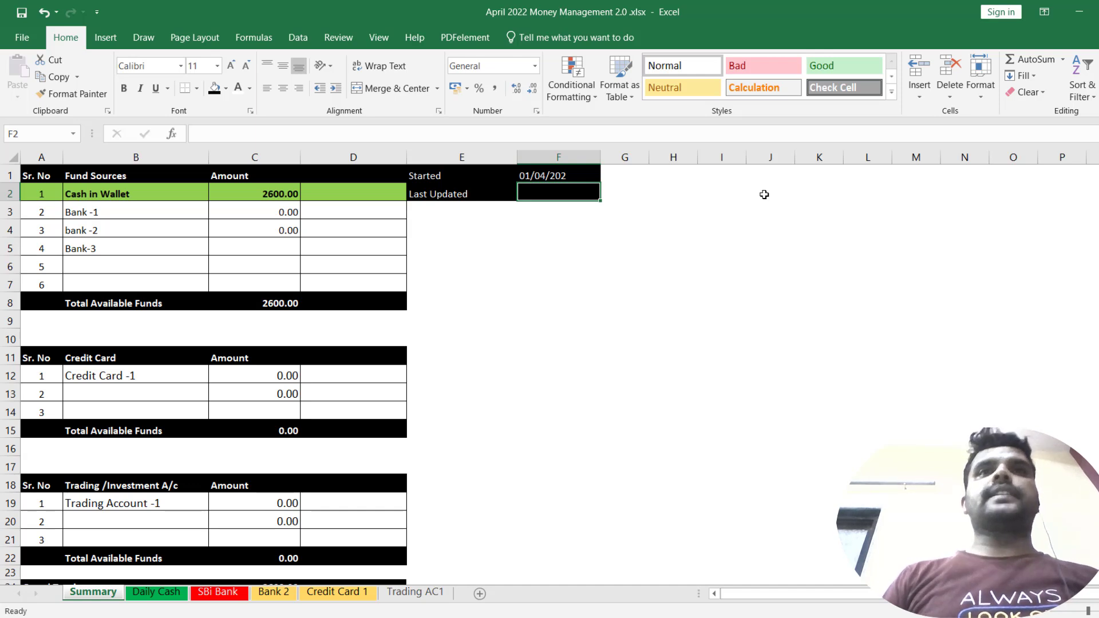
pyautogui.click(581, 171)
pyautogui.press('F2')
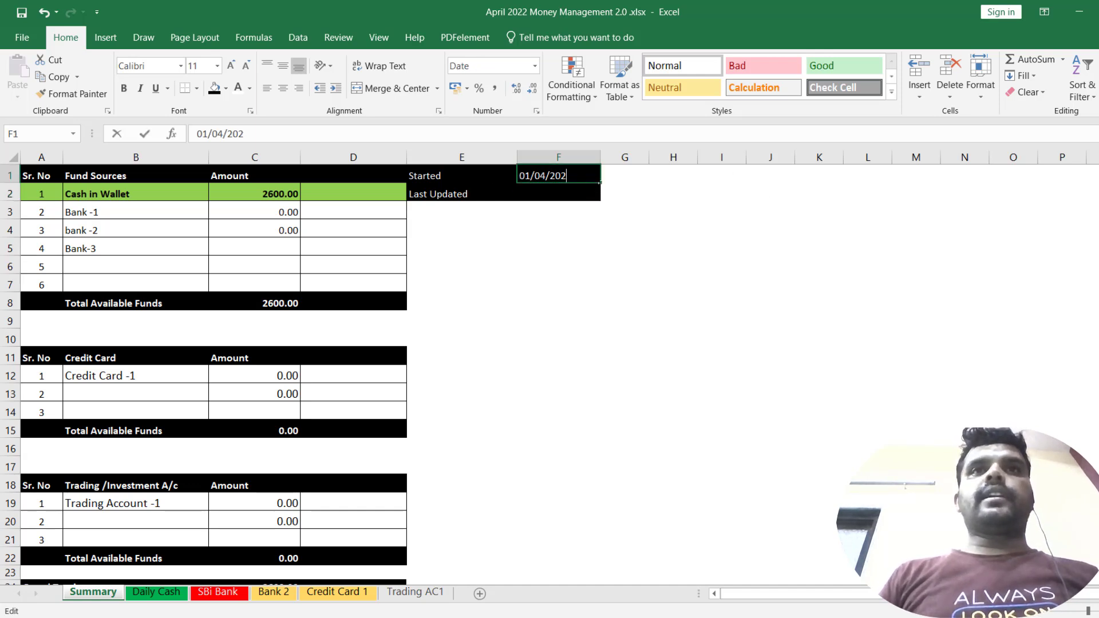
pyautogui.write('2')
pyautogui.hotkey('ctrl', 'Return')
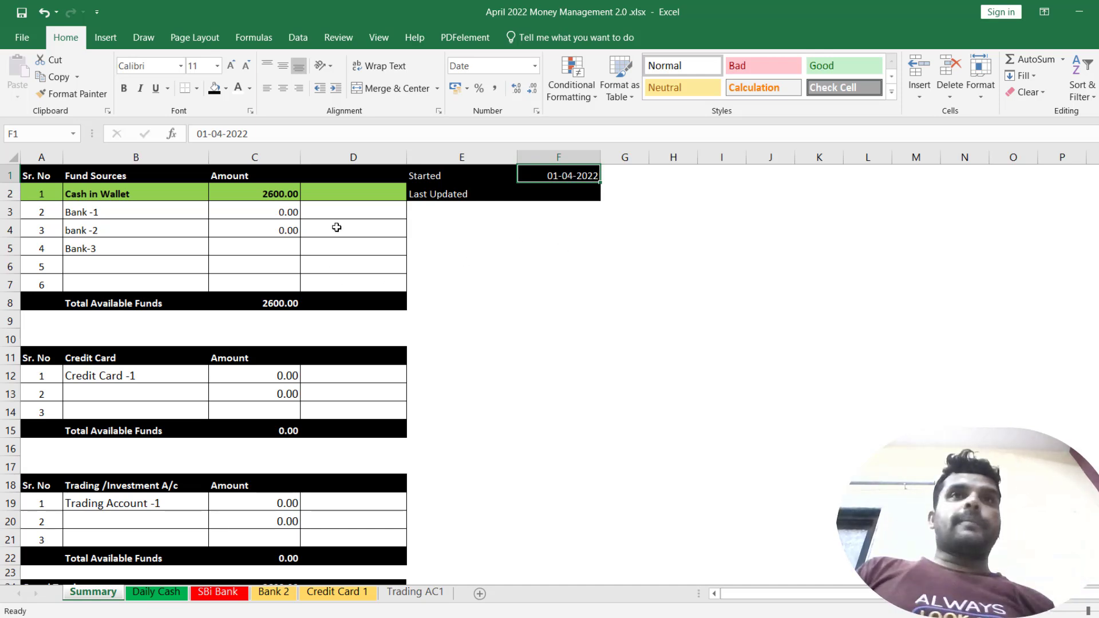
# Step: Enter "Vegetables" as the details of the first expenditure row, F8, on the Daily Cash sheet
pyautogui.click(156, 592)
pyautogui.click(355, 294)
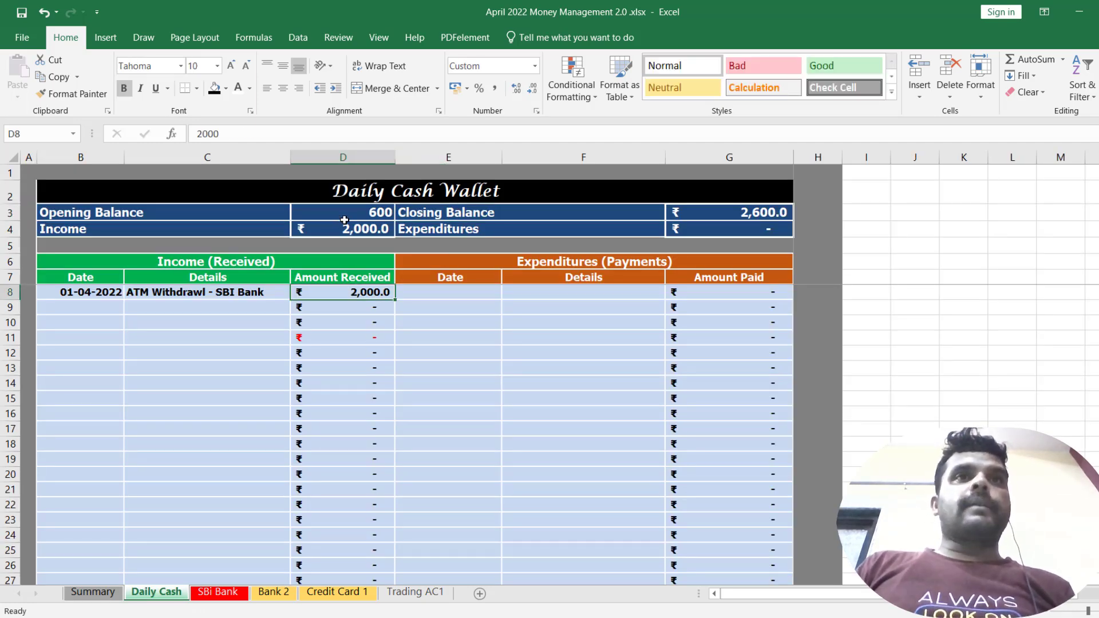
pyautogui.click(344, 221)
pyautogui.click(165, 293)
pyautogui.click(345, 282)
pyautogui.click(430, 293)
pyautogui.click(566, 298)
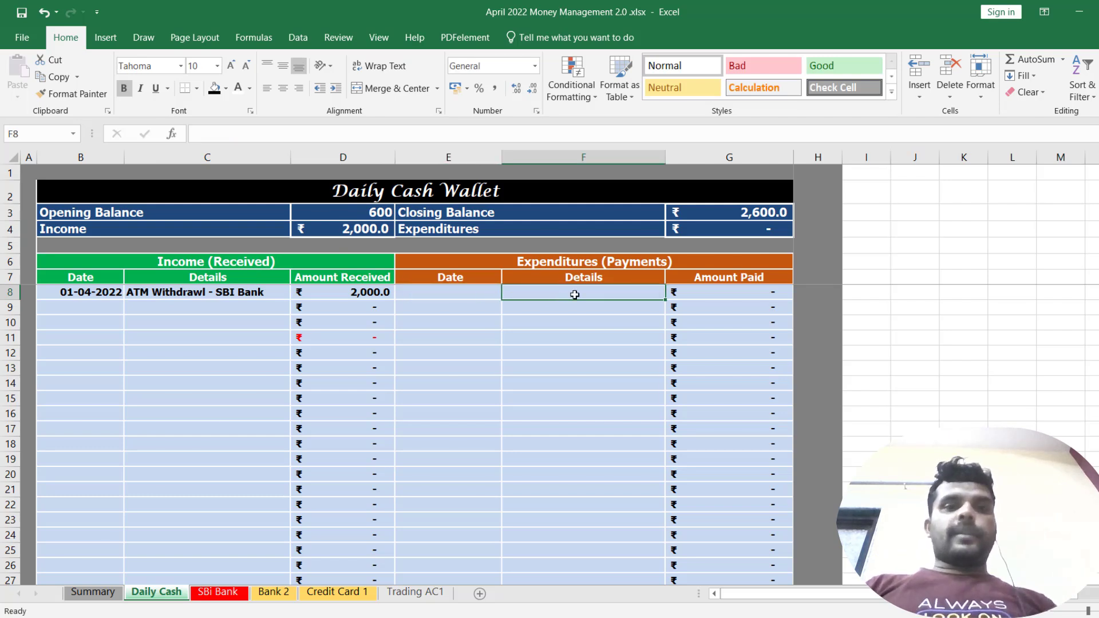
pyautogui.write('Ver')
pyautogui.press('BackSpace')
pyautogui.write('getables')
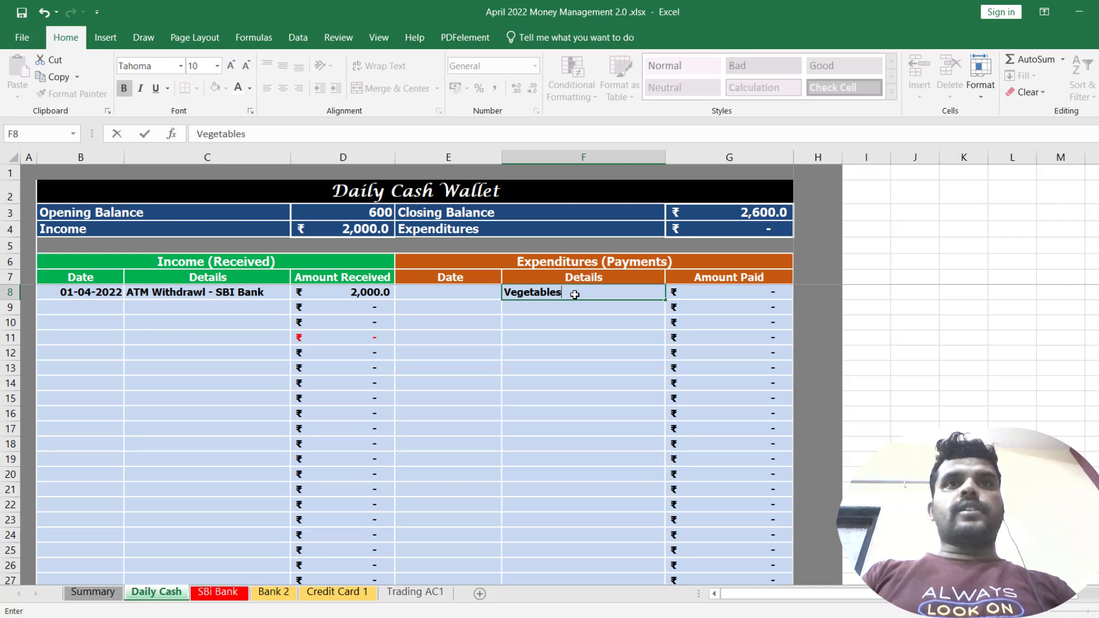
# Step: Date the Vegetables expenditure 02/04/2022 in E8 and set its amount paid to 200 in G8
pyautogui.press('Left')
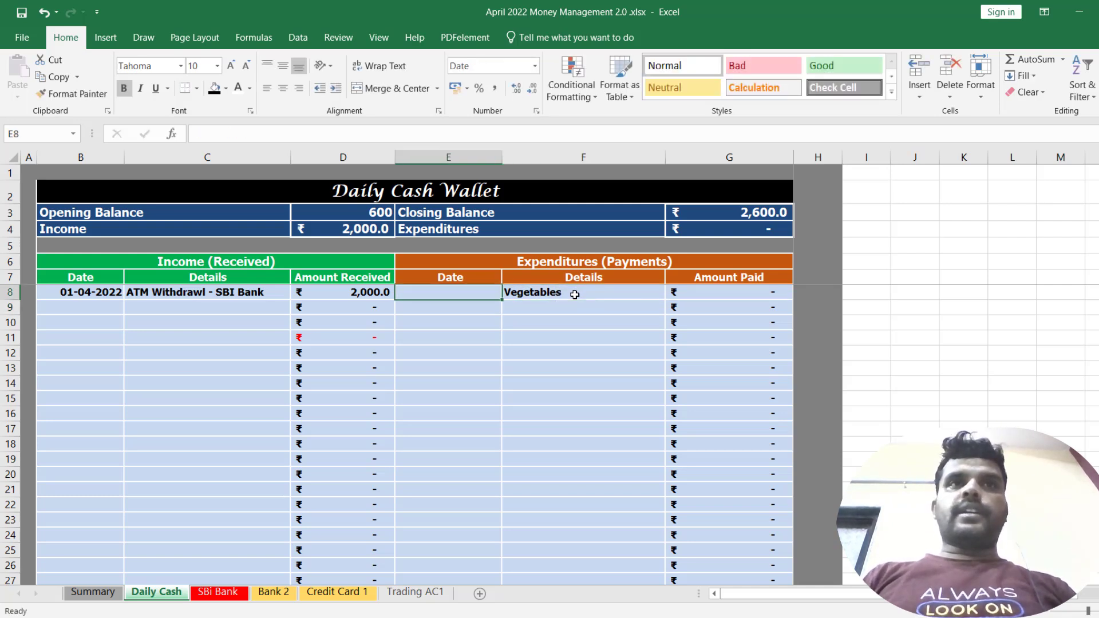
pyautogui.write('02/0')
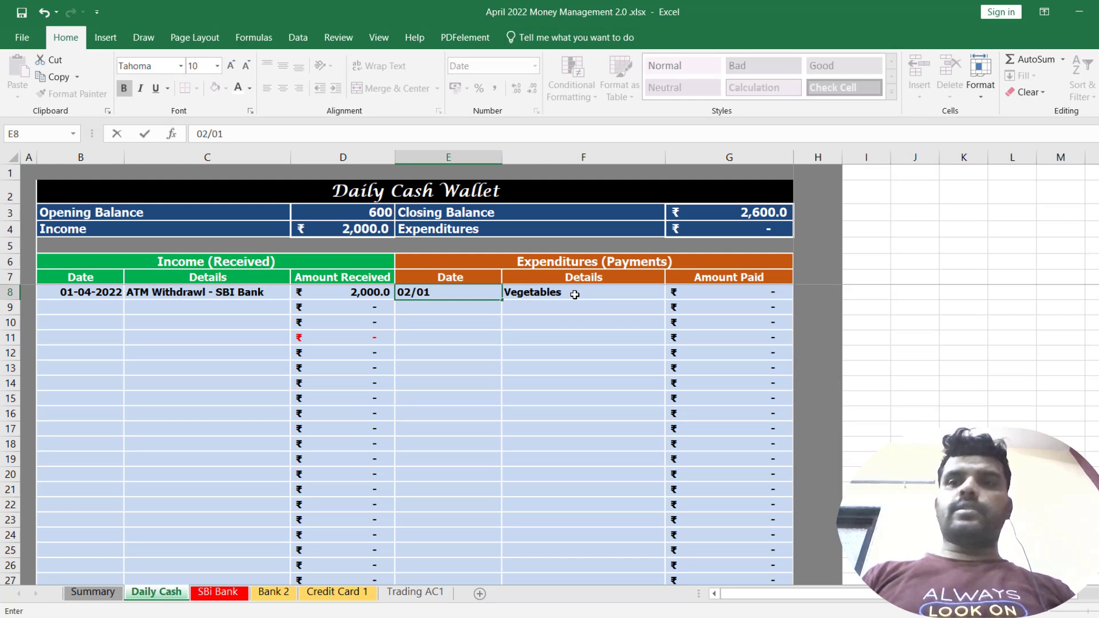
pyautogui.write('4/2022')
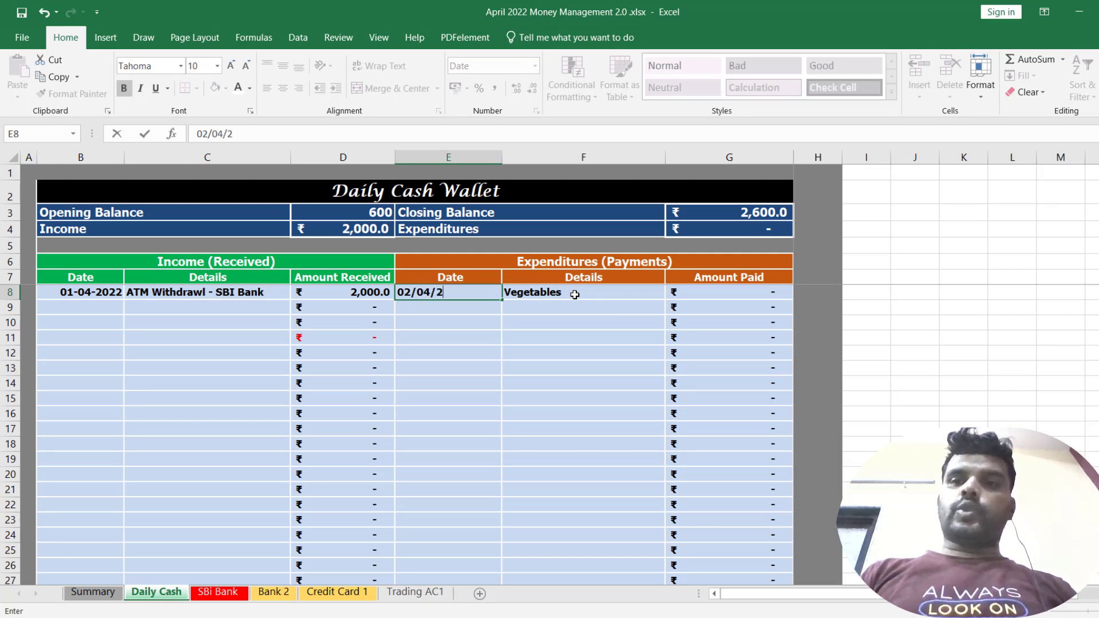
pyautogui.press('Return')
pyautogui.press('Up')
pyautogui.press('Right')
pyautogui.press('Right')
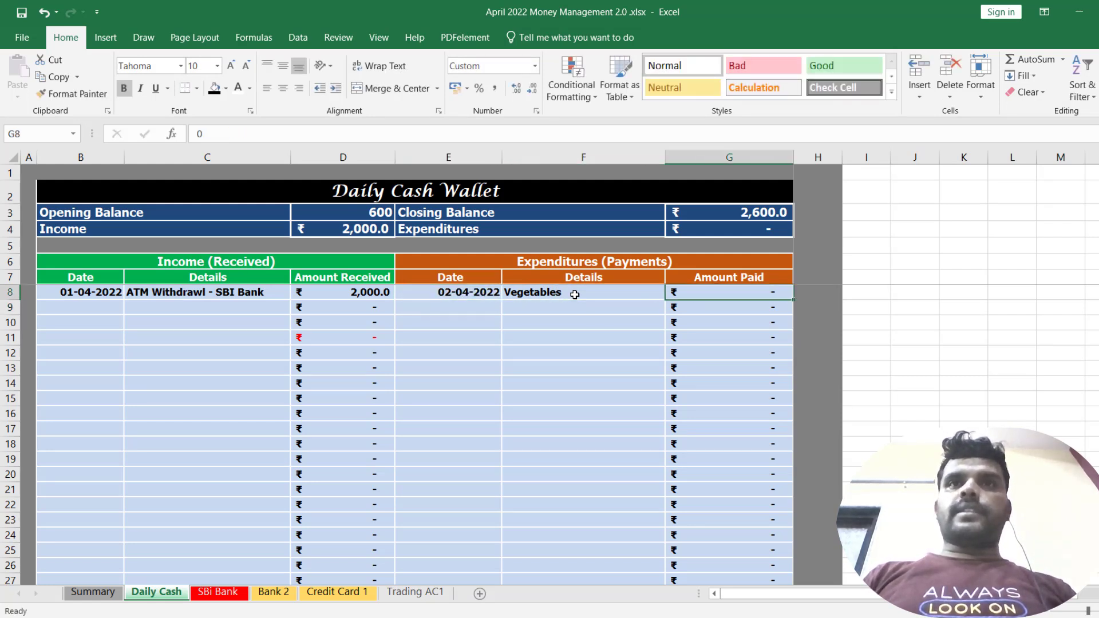
pyautogui.write('200')
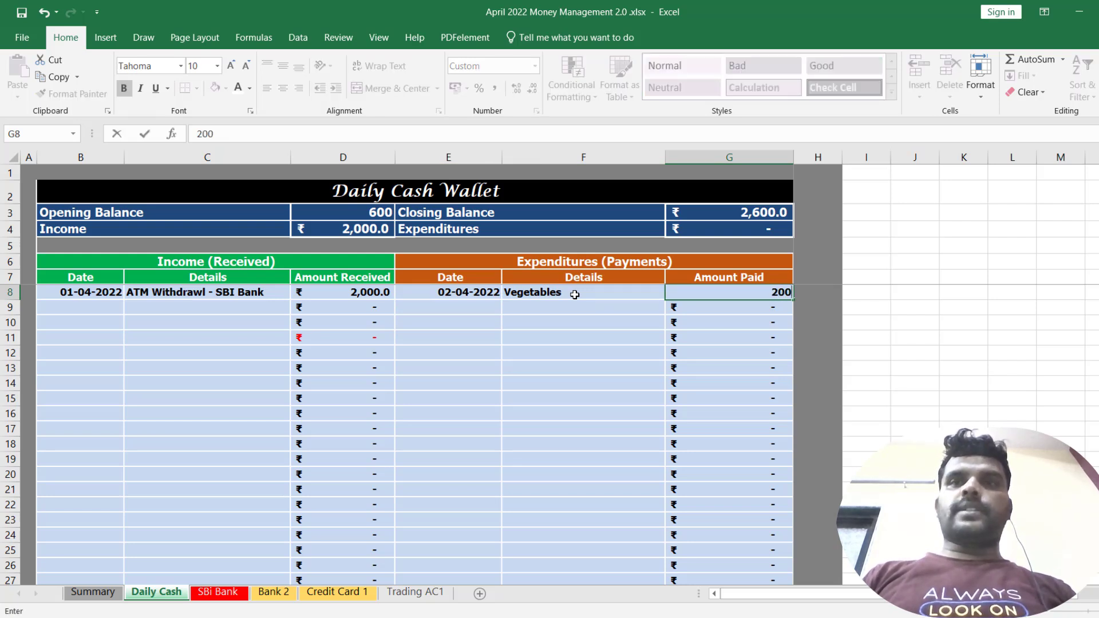
pyautogui.press('Return')
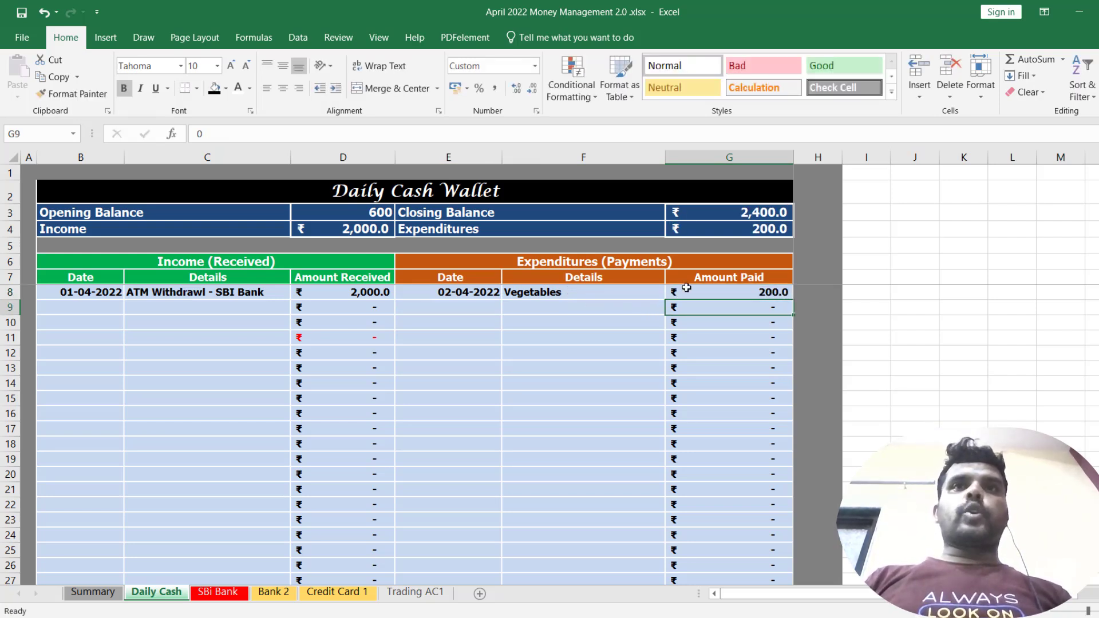
# Step: Review the closing balance, expenditures and income on Daily Cash, and compare them with Cash in Wallet on Summary
pyautogui.click(749, 213)
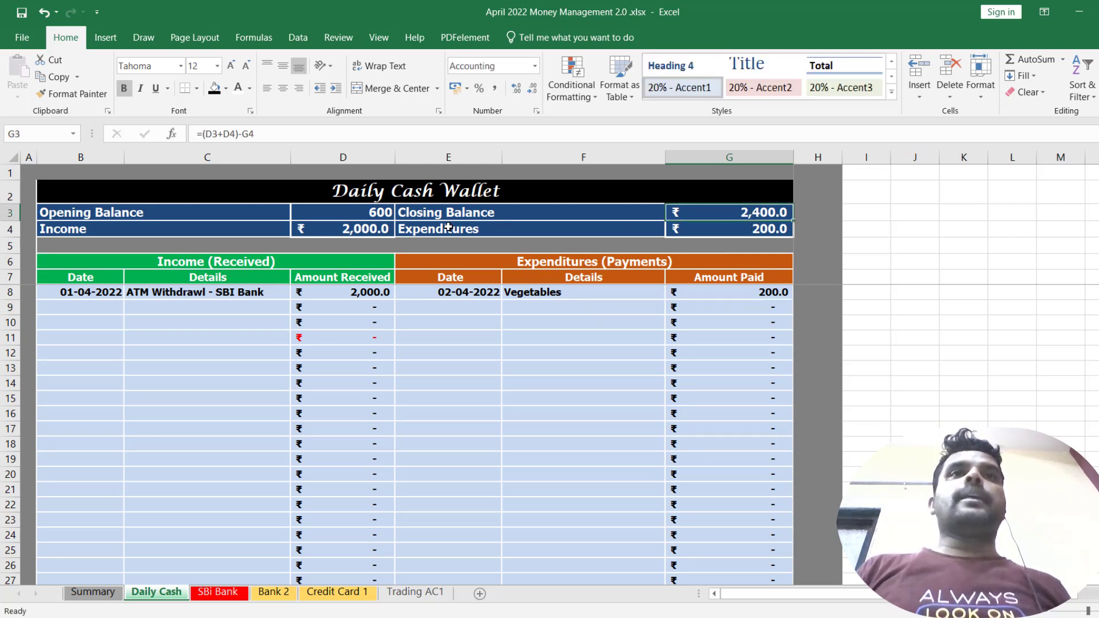
pyautogui.moveTo(438, 229); pyautogui.dragTo(697, 233)
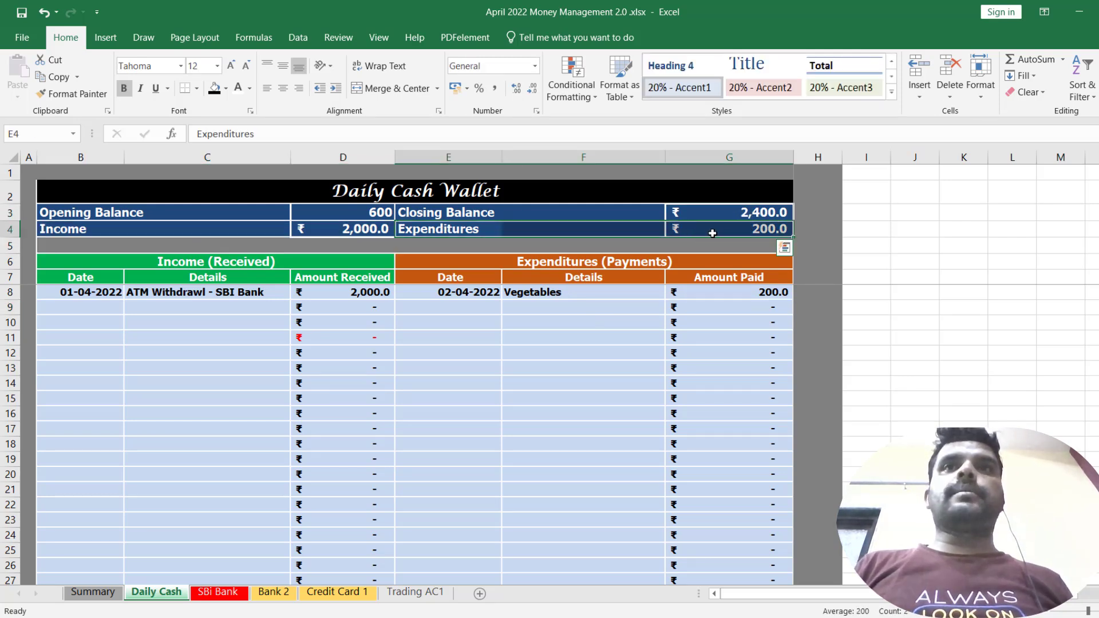
pyautogui.click(710, 232)
pyautogui.click(176, 227)
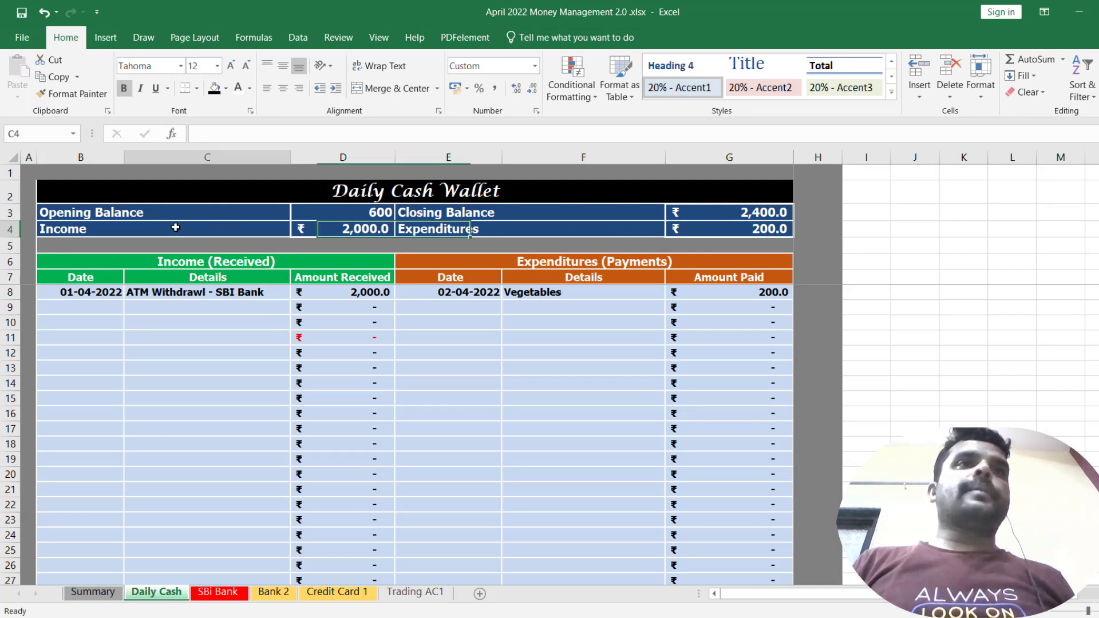
pyautogui.click(365, 230)
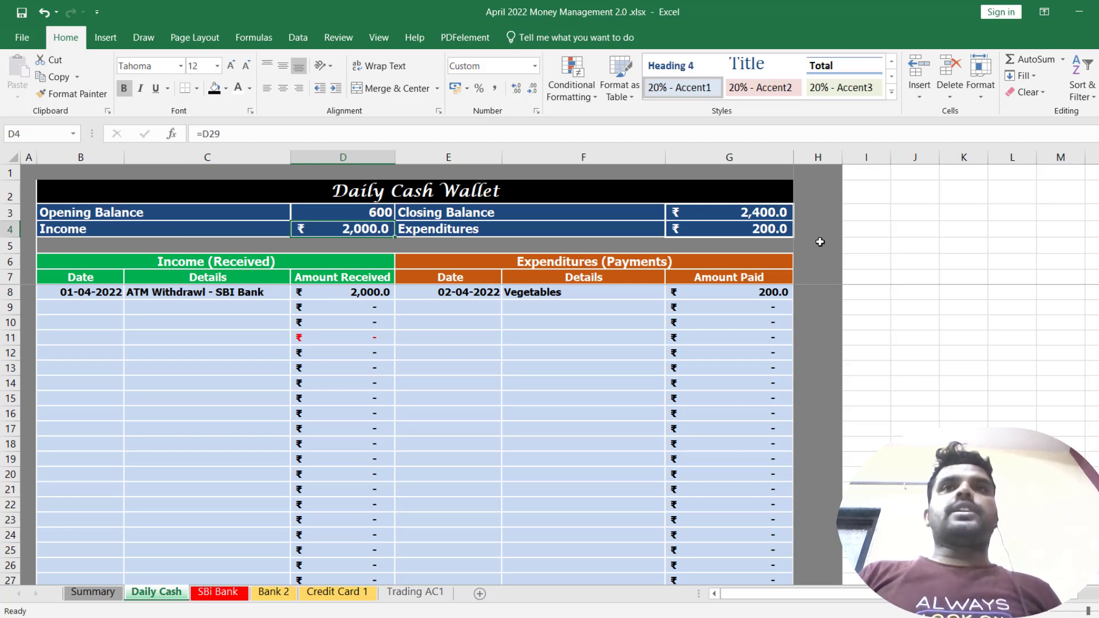
pyautogui.click(756, 233)
pyautogui.click(760, 214)
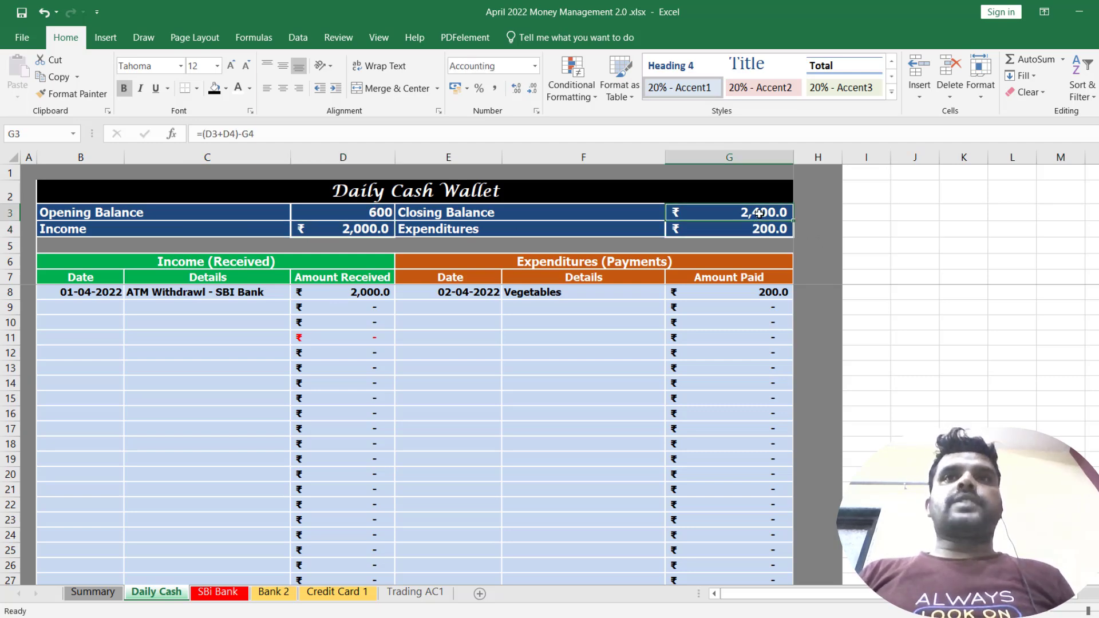
pyautogui.click(93, 592)
pyautogui.click(267, 195)
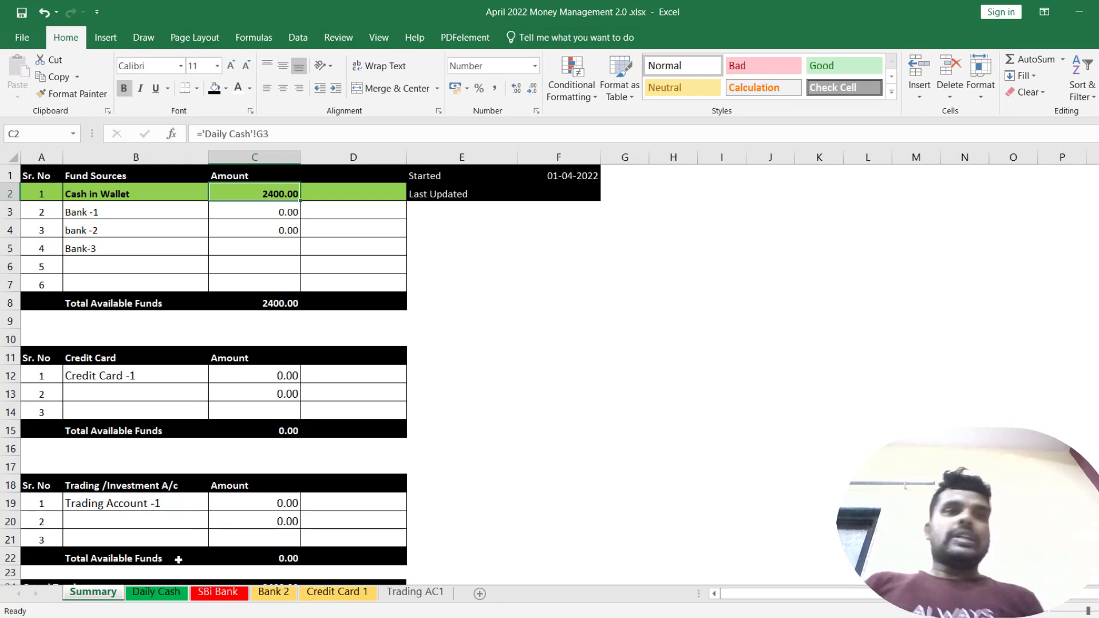
# Step: Enter the lender's first name followed by "- Hand Loan Return" as the expenditure details in F9 on the Daily Cash sheet
pyautogui.click(166, 593)
pyautogui.click(489, 309)
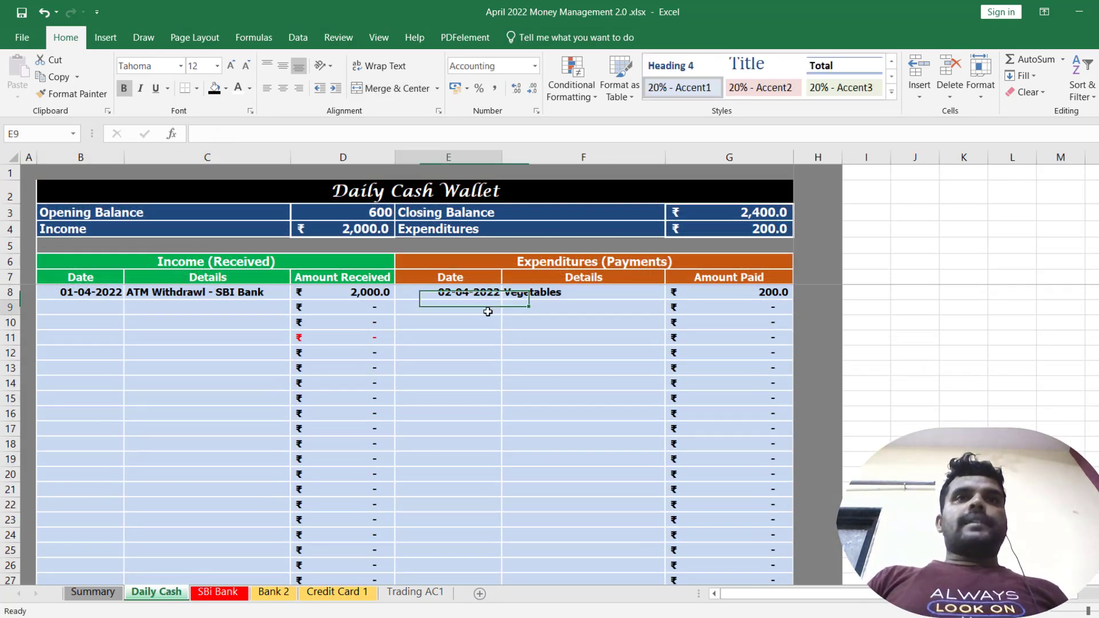
pyautogui.click(584, 307)
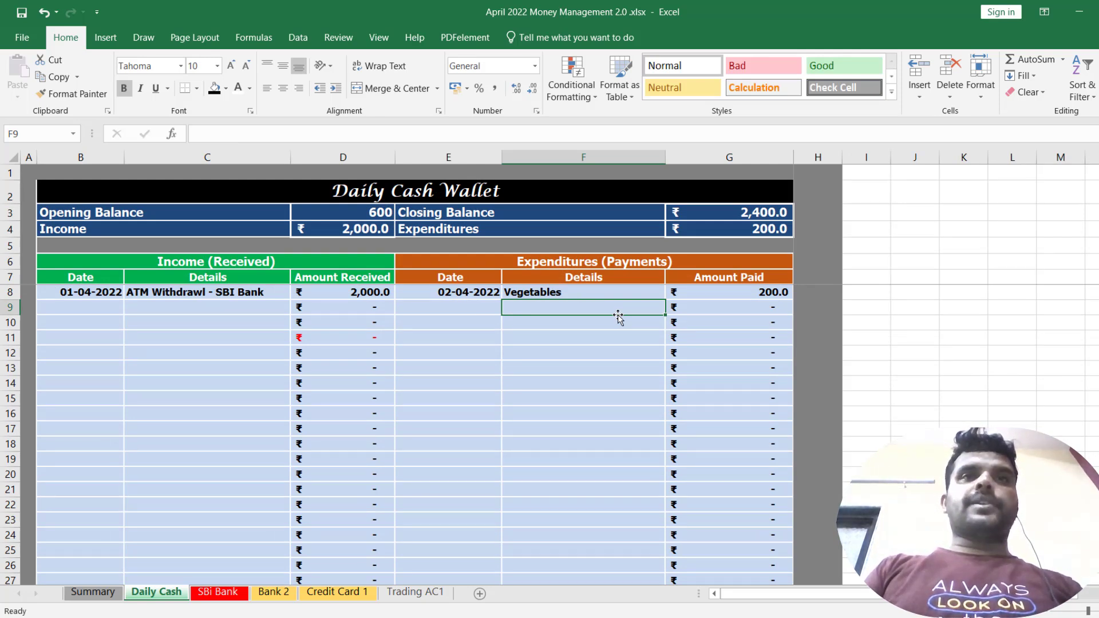
pyautogui.write('ROhan ')
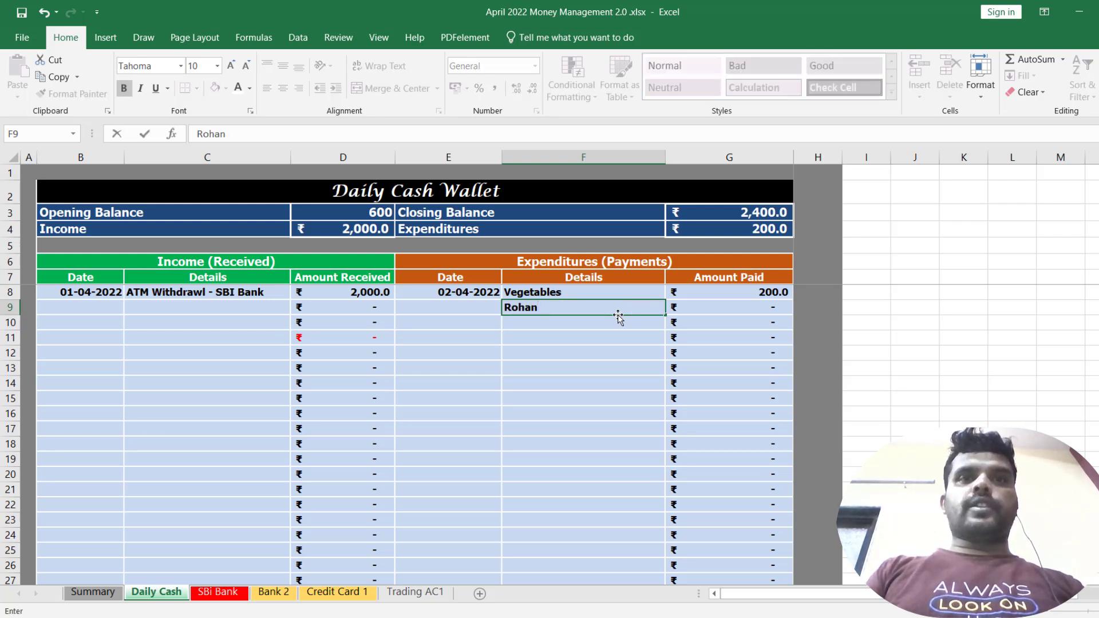
pyautogui.write('- Hand')
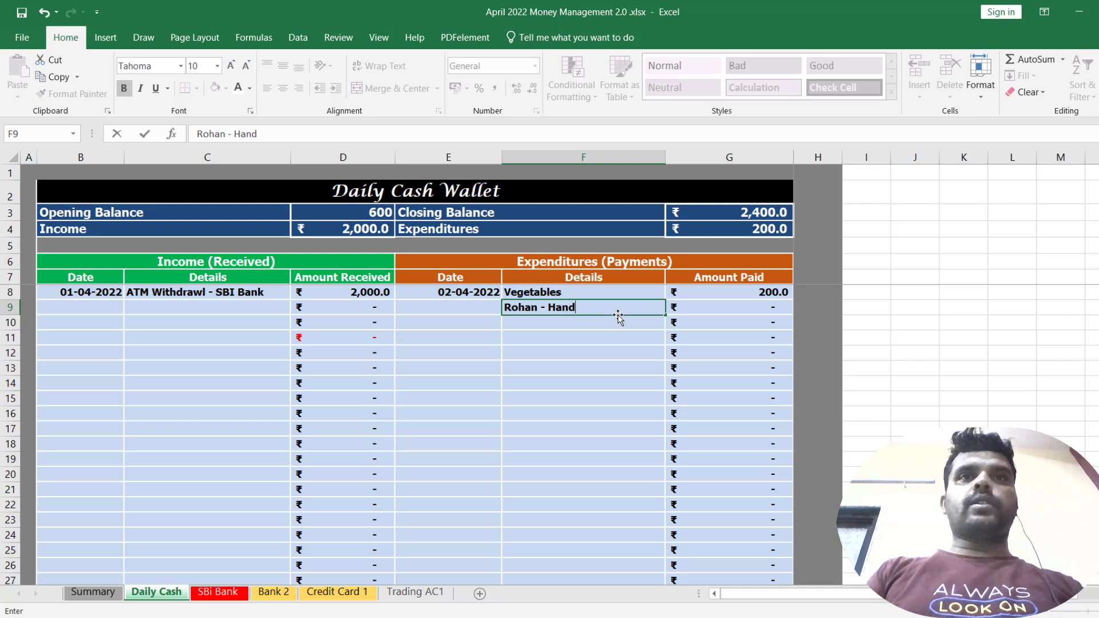
pyautogui.write(' Loan Return')
pyautogui.press('Return')
# Step: Set the hand loan return's amount paid to 500 in G9 and copy the date 02-04-2022 from the row above into E9
pyautogui.click(617, 312)
pyautogui.press('Tab')
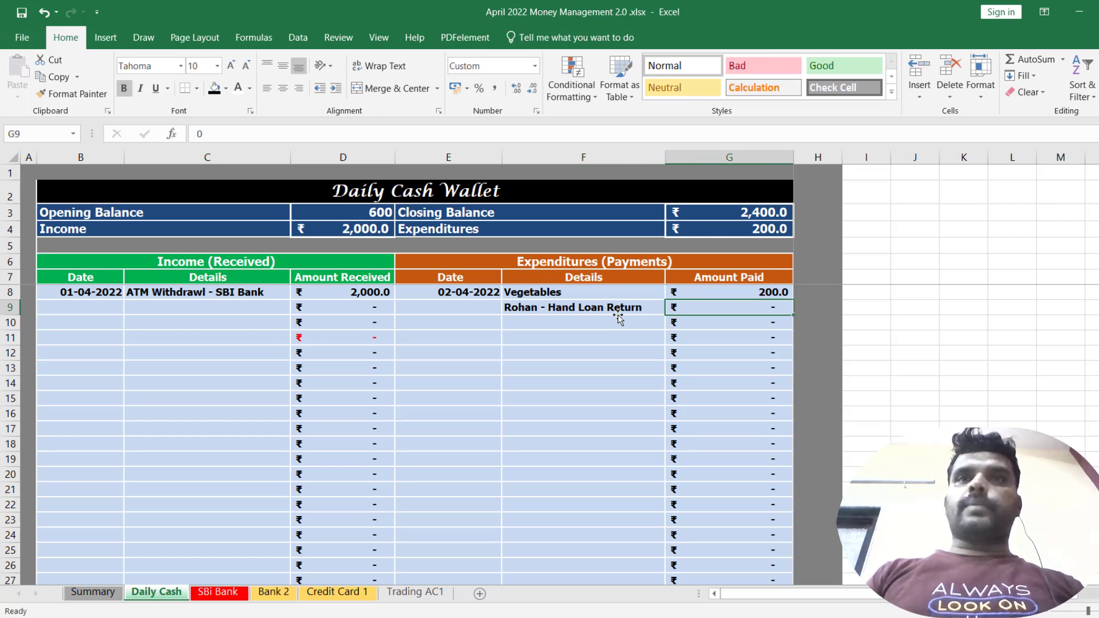
pyautogui.write('500')
pyautogui.click(619, 315)
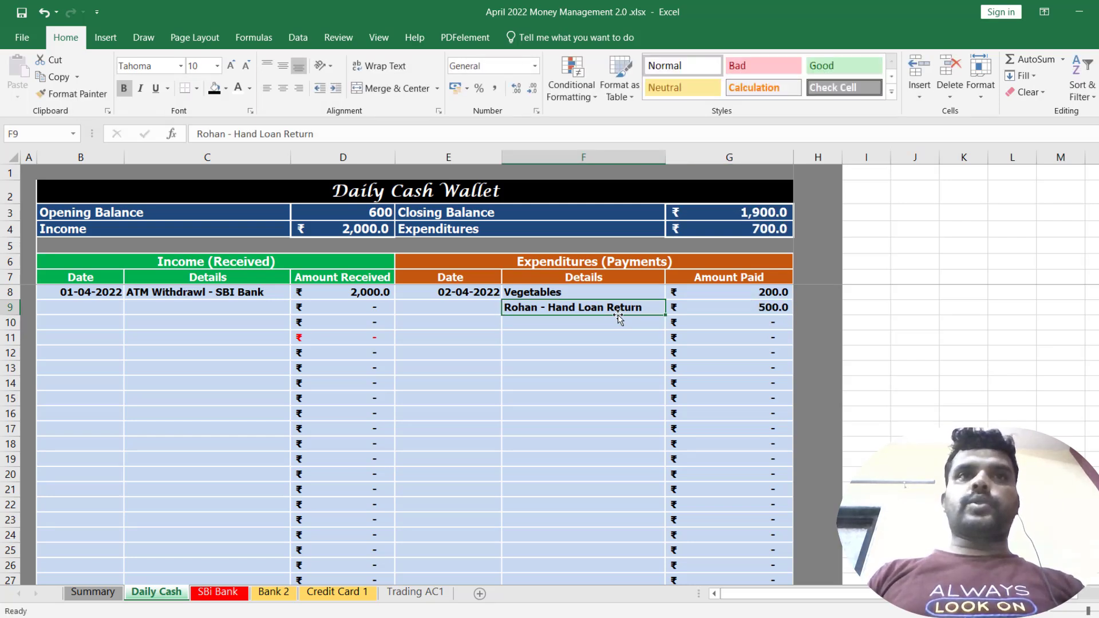
pyautogui.press('Left')
pyautogui.hotkey('ctrl', 'd')
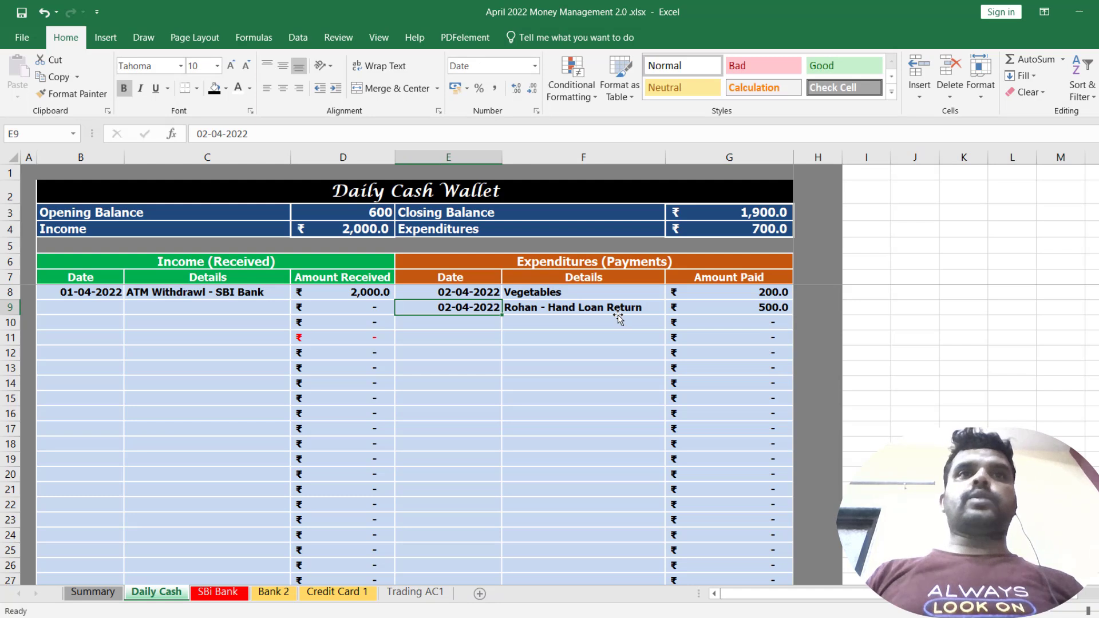
# Step: Check the Daily Cash closing balance and the hand loan return row against Cash in Wallet on Summary
pyautogui.click(489, 340)
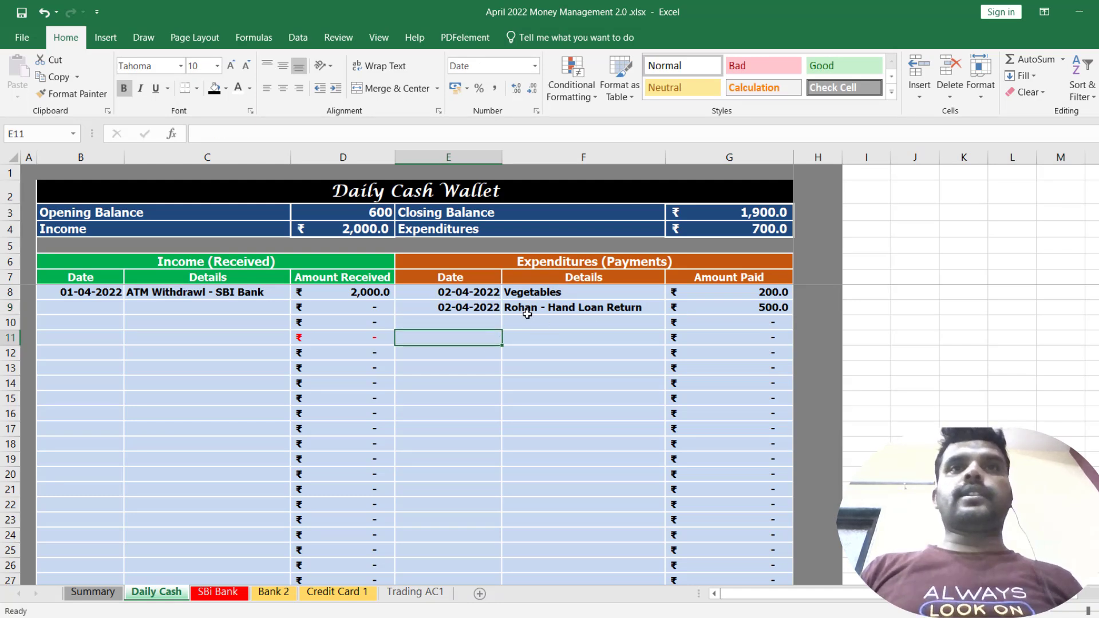
pyautogui.click(757, 213)
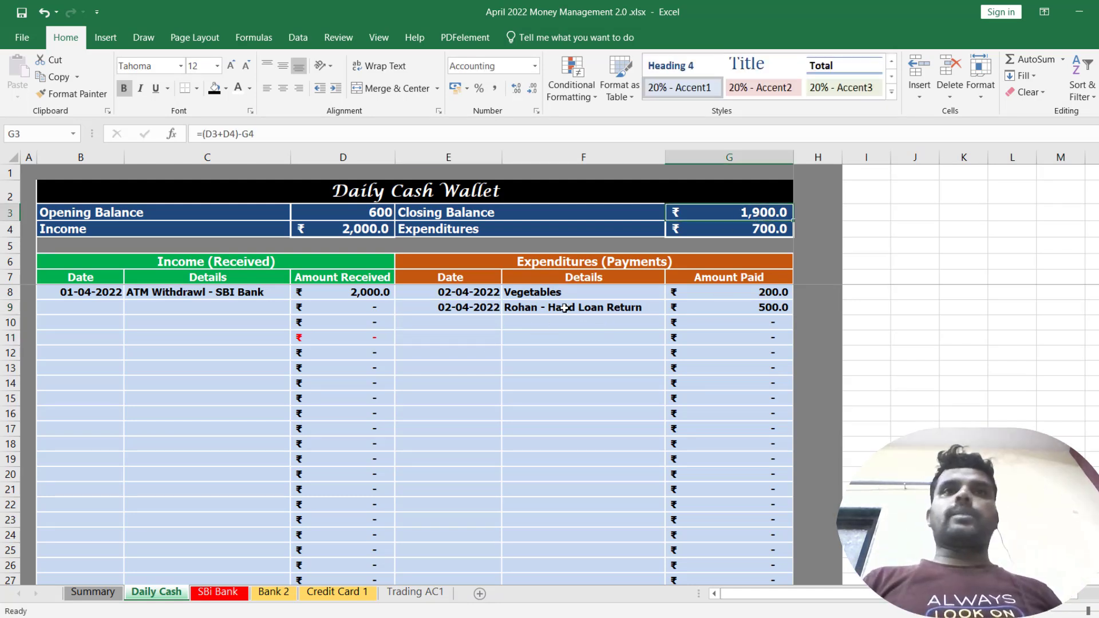
pyautogui.moveTo(462, 308); pyautogui.dragTo(744, 308)
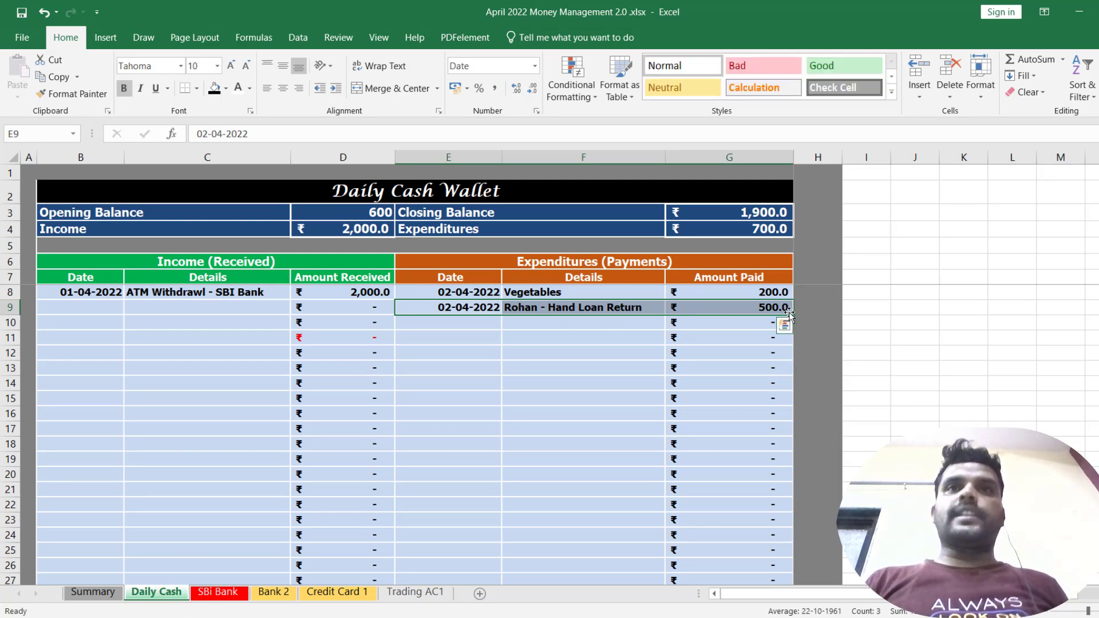
pyautogui.click(93, 593)
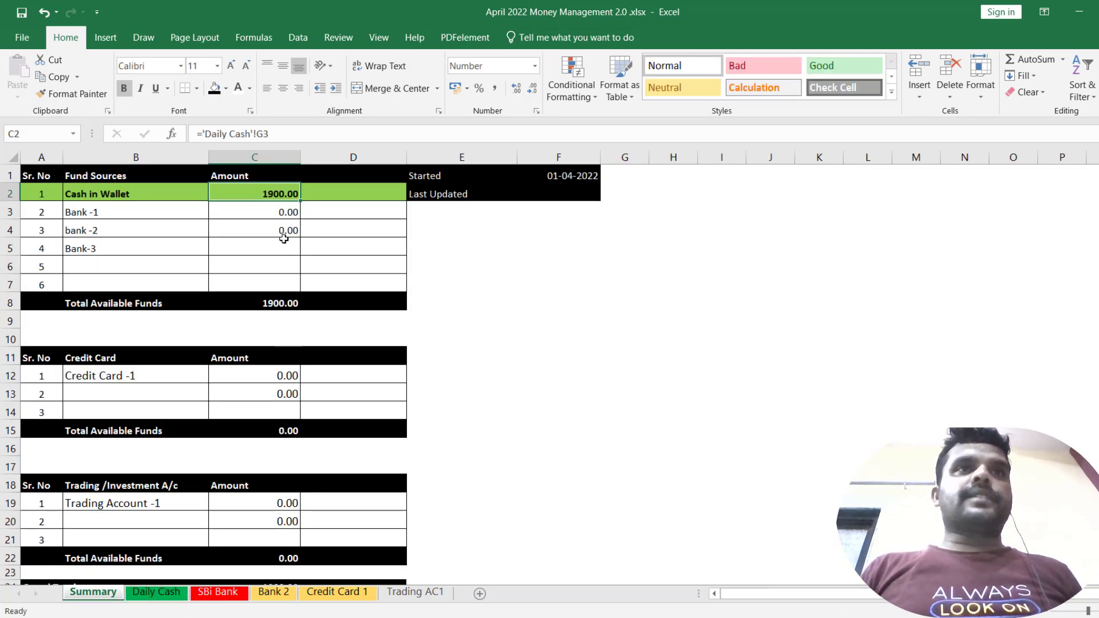
# Step: Look over the Daily Cash income and expenditure rows and how they relate to the Summary and SBI Bank sheets
pyautogui.click(181, 594)
pyautogui.click(194, 298)
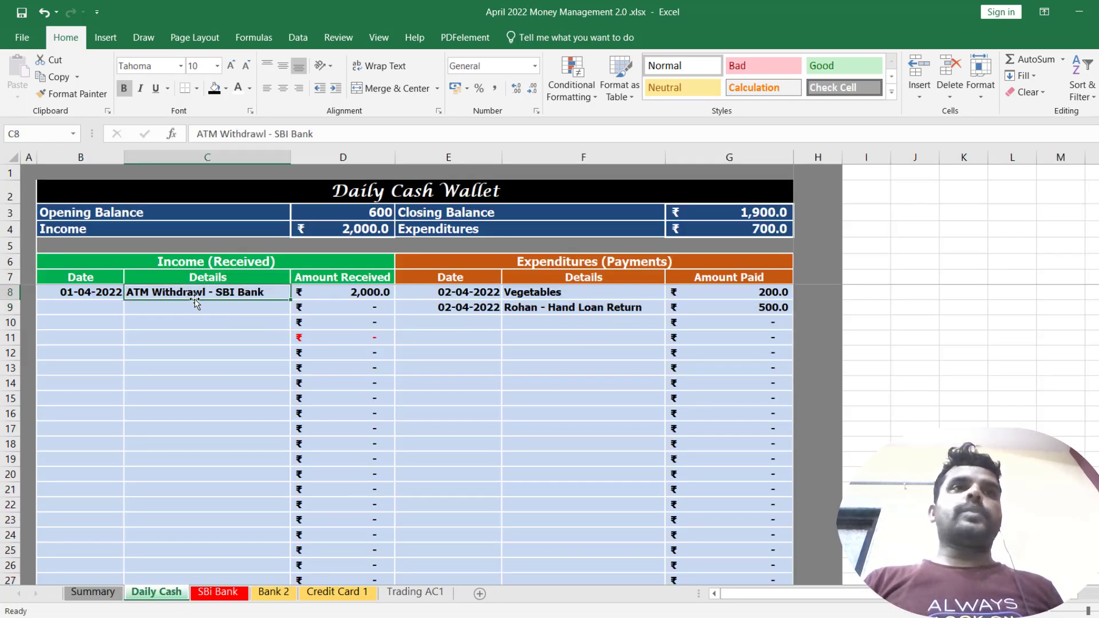
pyautogui.scroll(-3, 681, 358)
pyautogui.scroll(3, 344, 470)
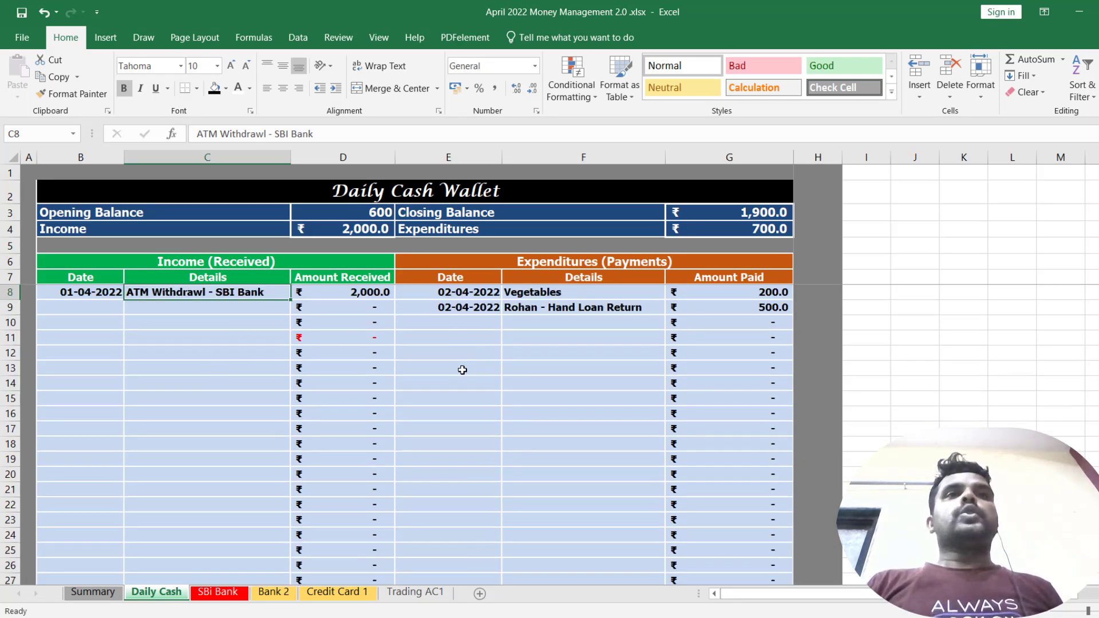
pyautogui.scroll(-3, 435, 367)
pyautogui.scroll(3, 343, 372)
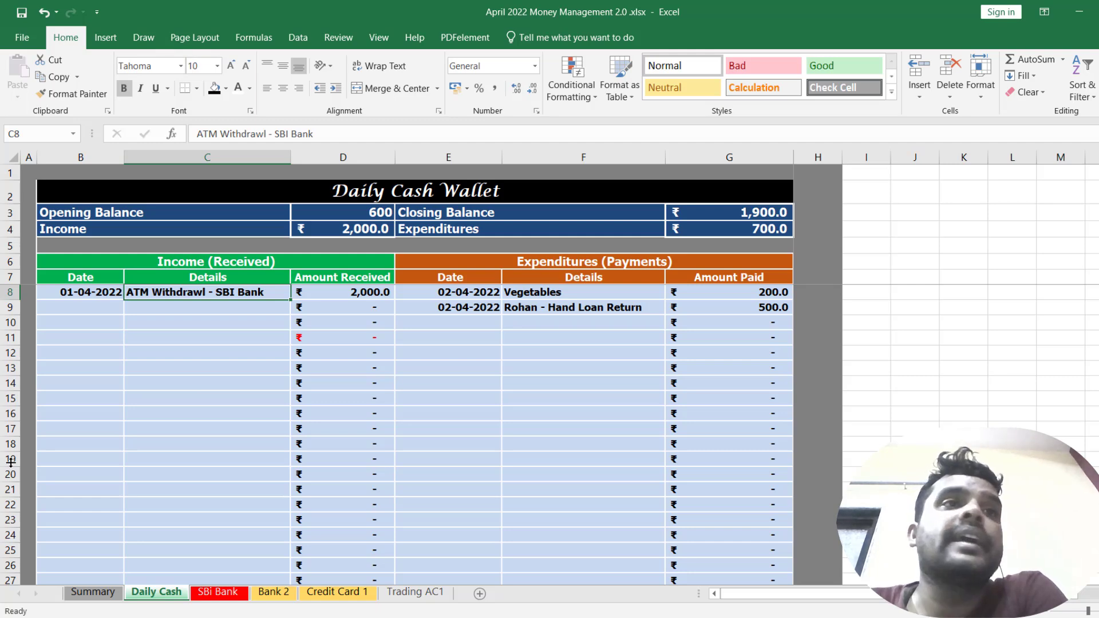
pyautogui.click(94, 593)
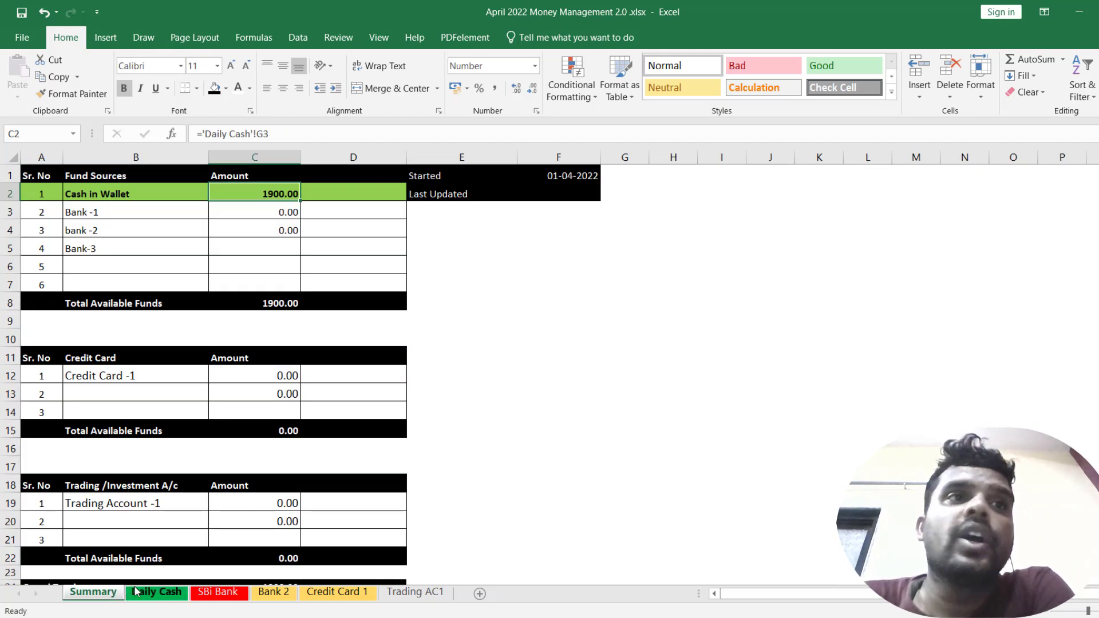
pyautogui.click(161, 595)
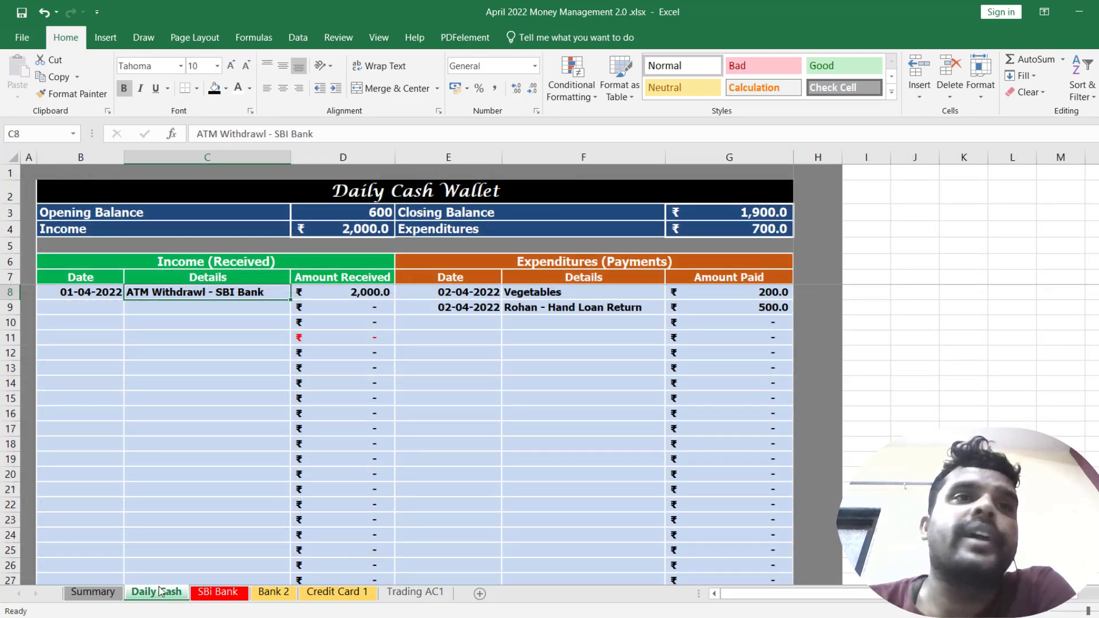
pyautogui.click(215, 592)
pyautogui.click(176, 593)
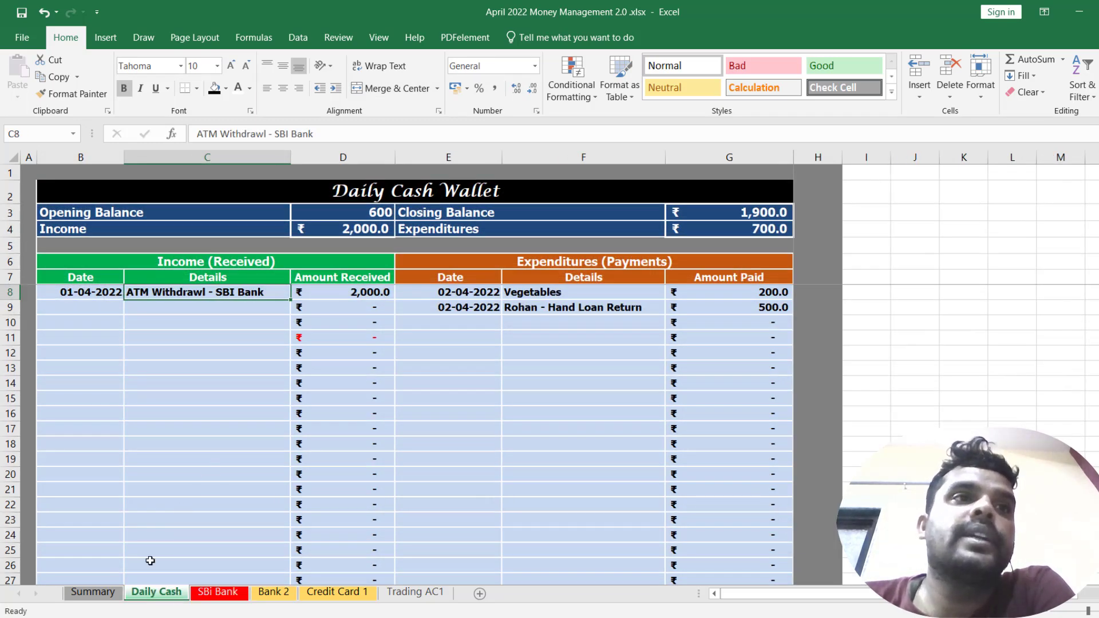
pyautogui.click(93, 593)
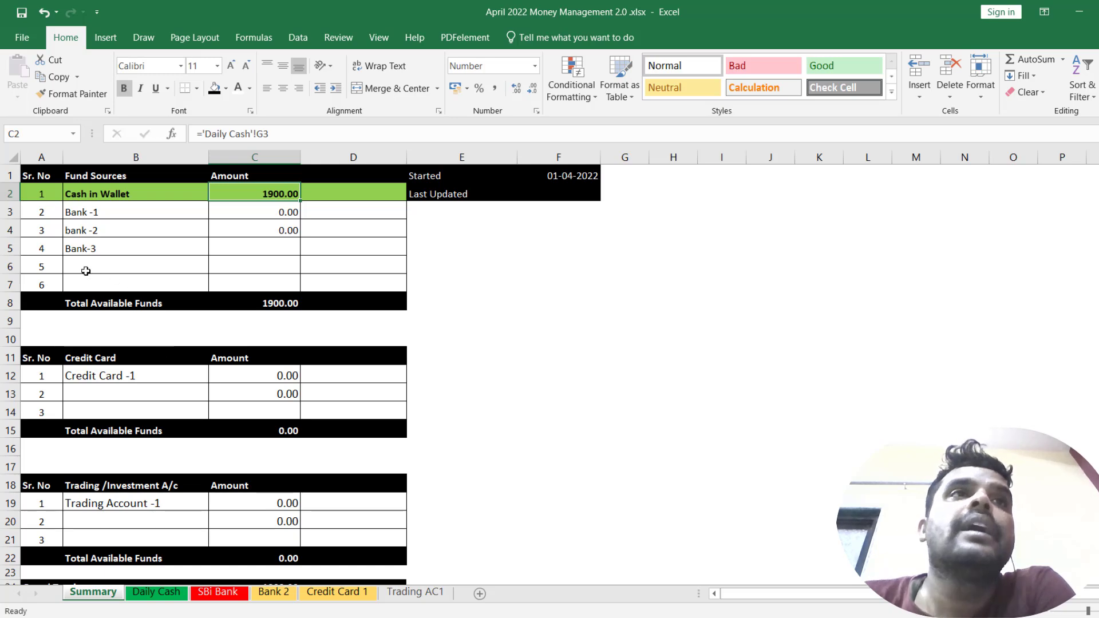
pyautogui.click(160, 593)
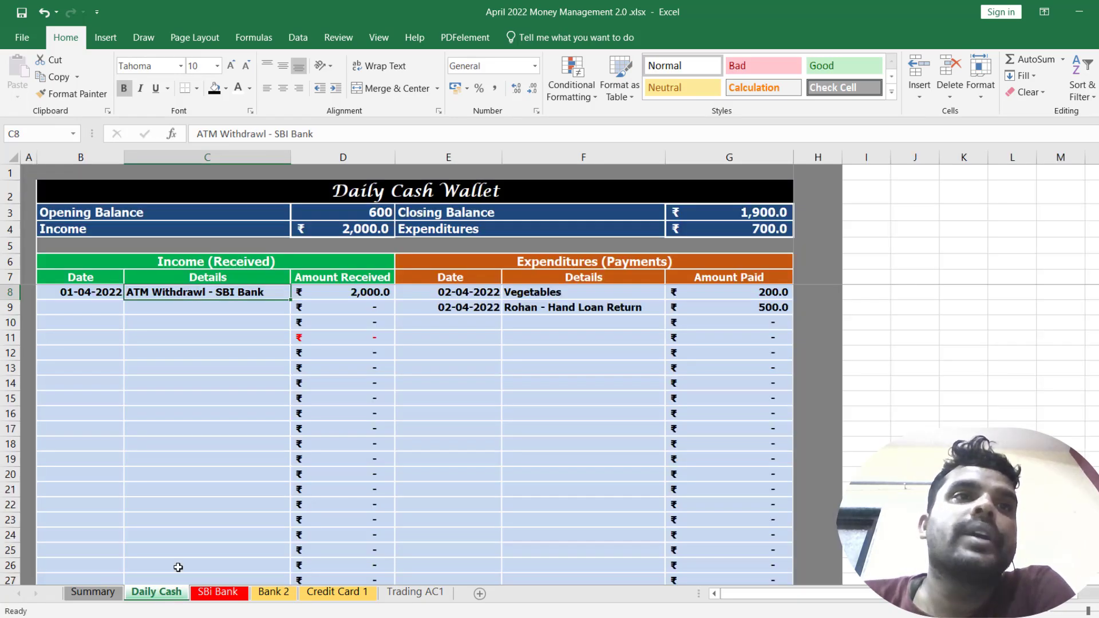
# Step: Set the opening balance in D3 of Daily Cash to 500
pyautogui.click(339, 214)
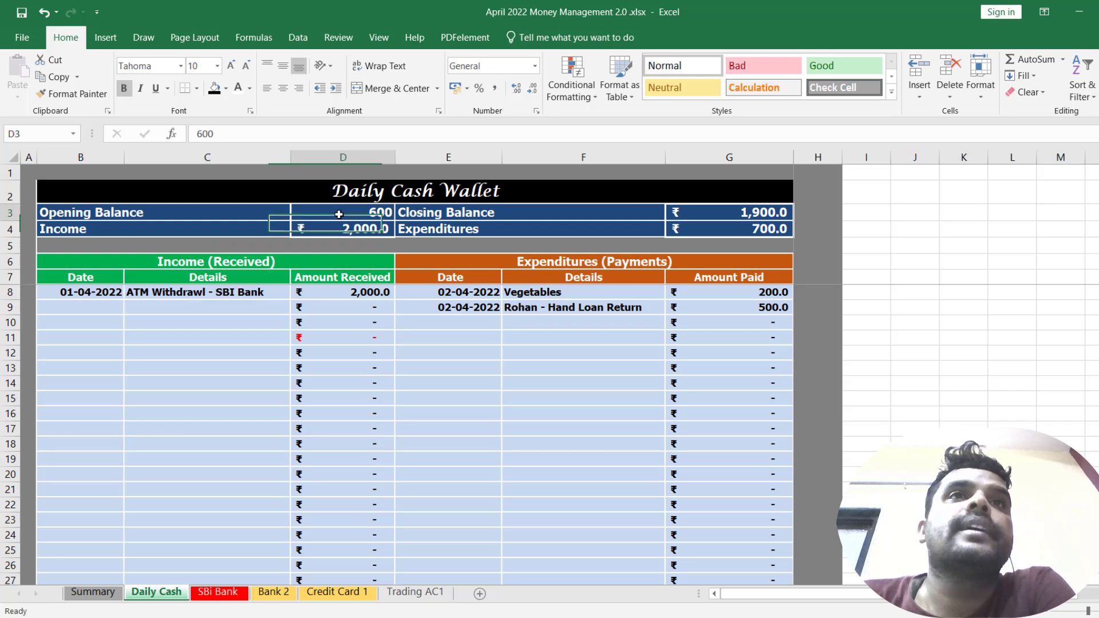
pyautogui.doubleClick(219, 136)
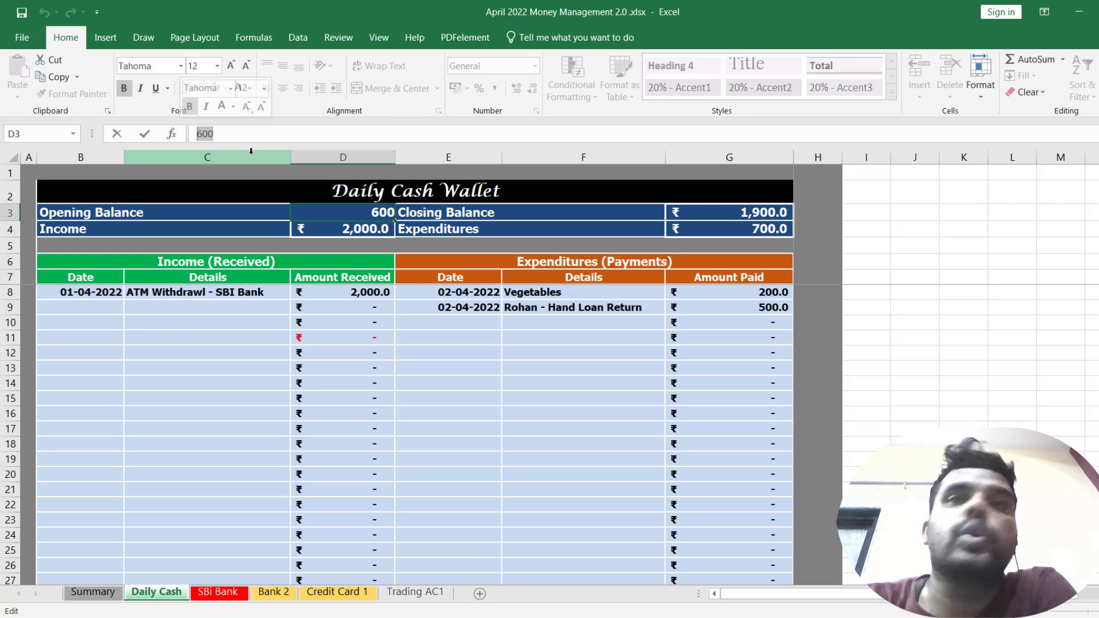
pyautogui.write('500')
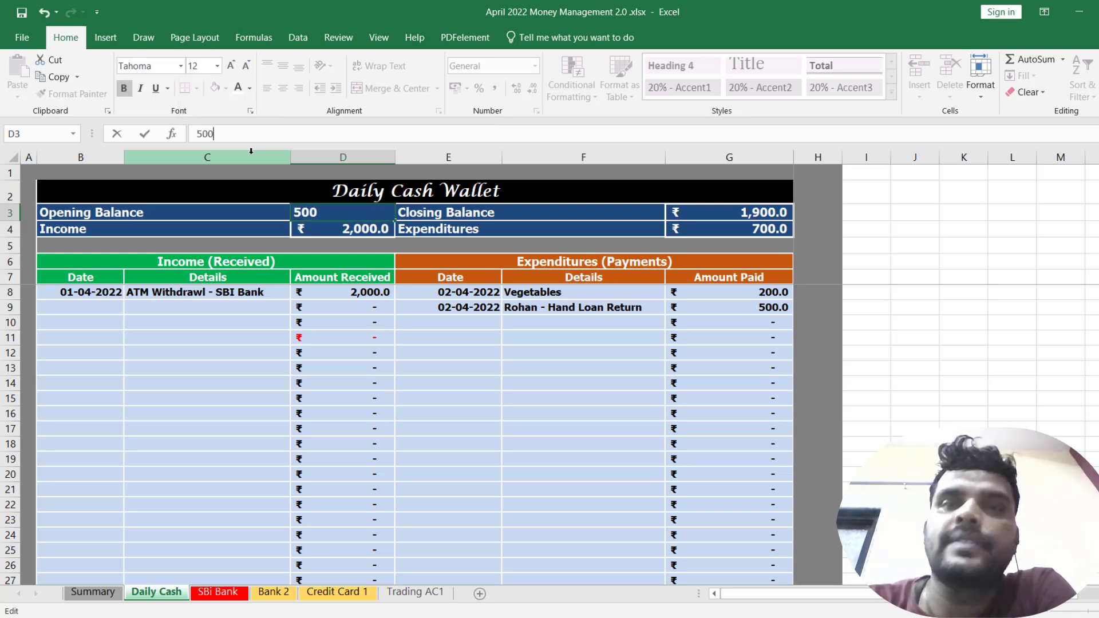
pyautogui.press('Return')
pyautogui.click(354, 218)
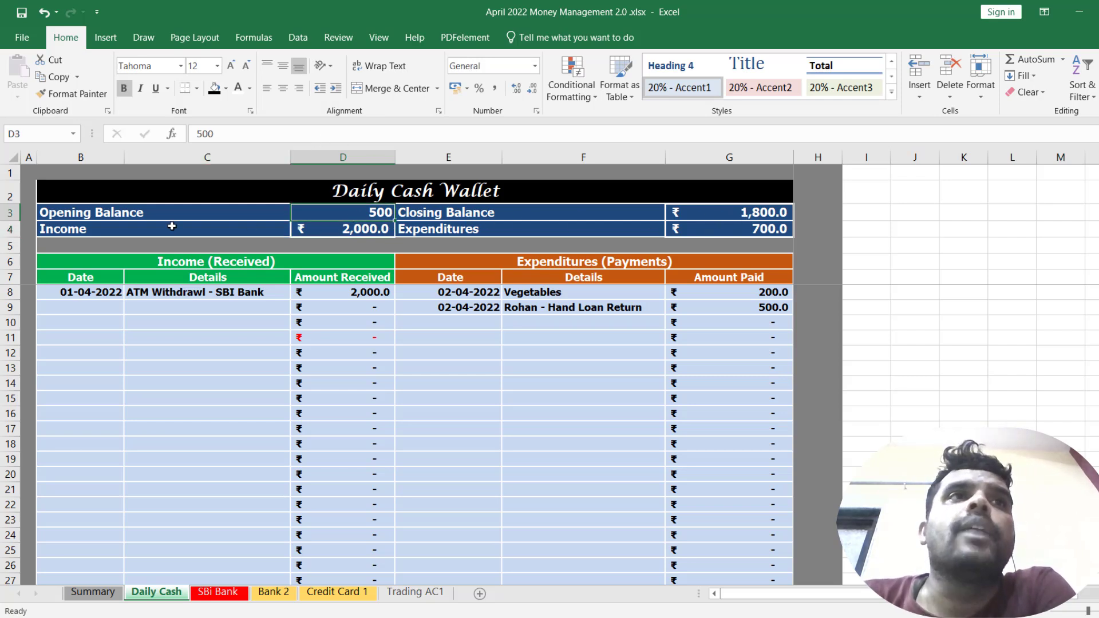
# Step: Add a second income row on Daily Cash with the borrower's first name in C9 and 1000 received in D9
pyautogui.moveTo(378, 294); pyautogui.dragTo(117, 294)
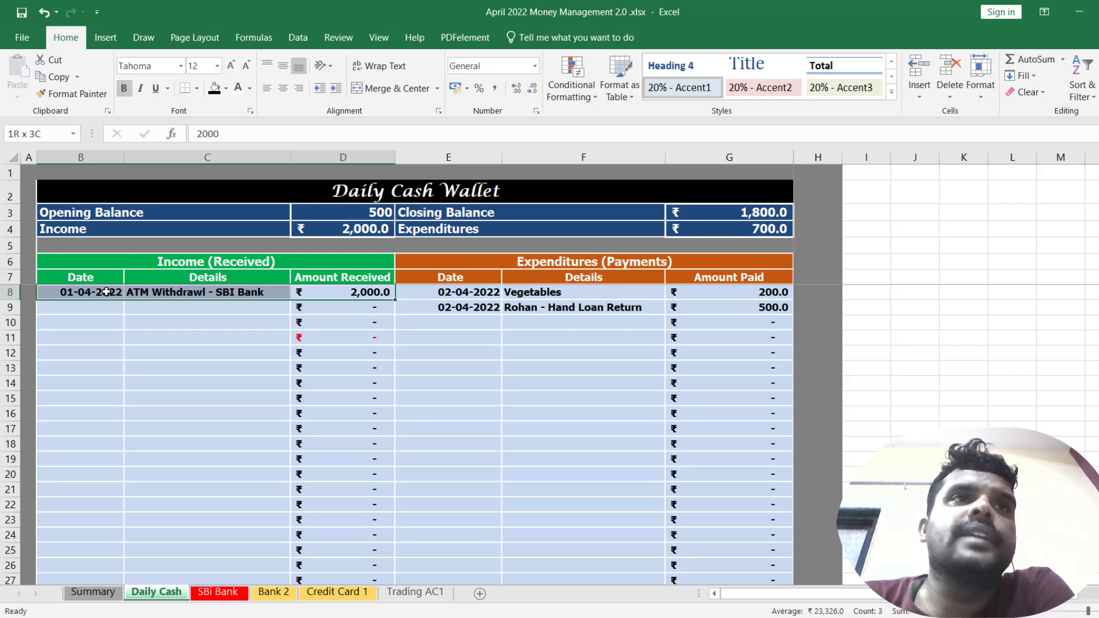
pyautogui.click(360, 293)
pyautogui.click(206, 293)
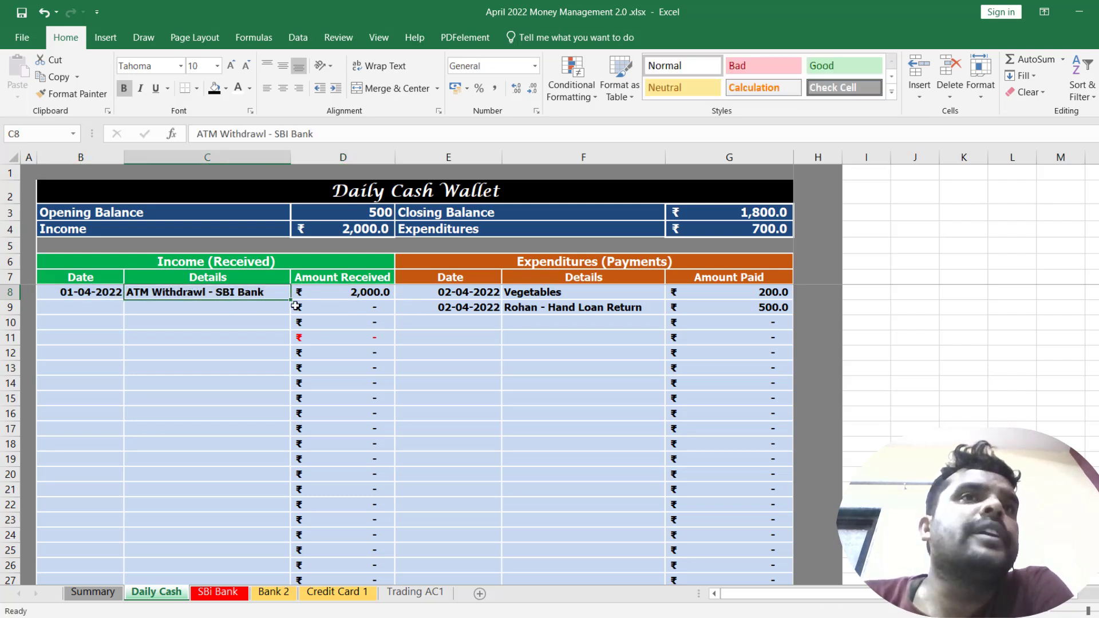
pyautogui.click(342, 306)
pyautogui.click(191, 303)
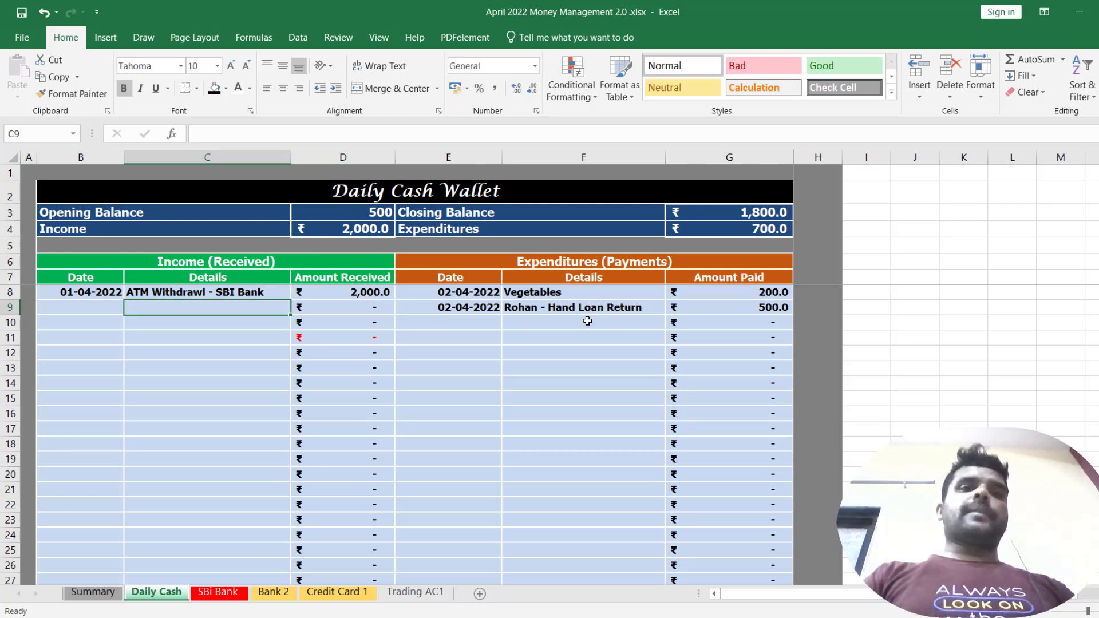
pyautogui.write('Mukesh')
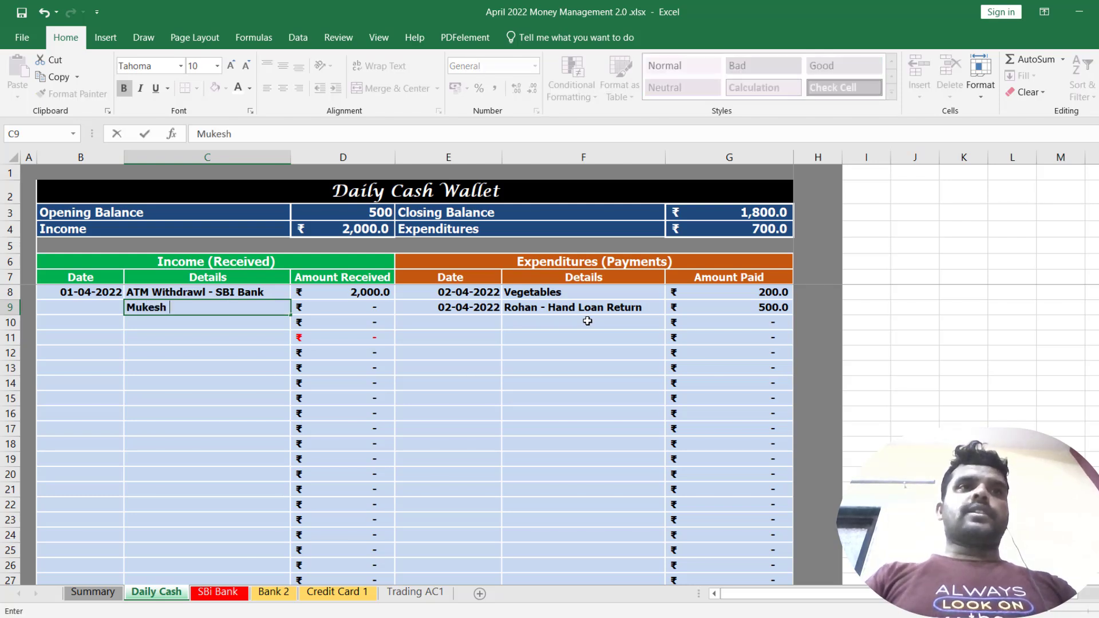
pyautogui.press('Tab')
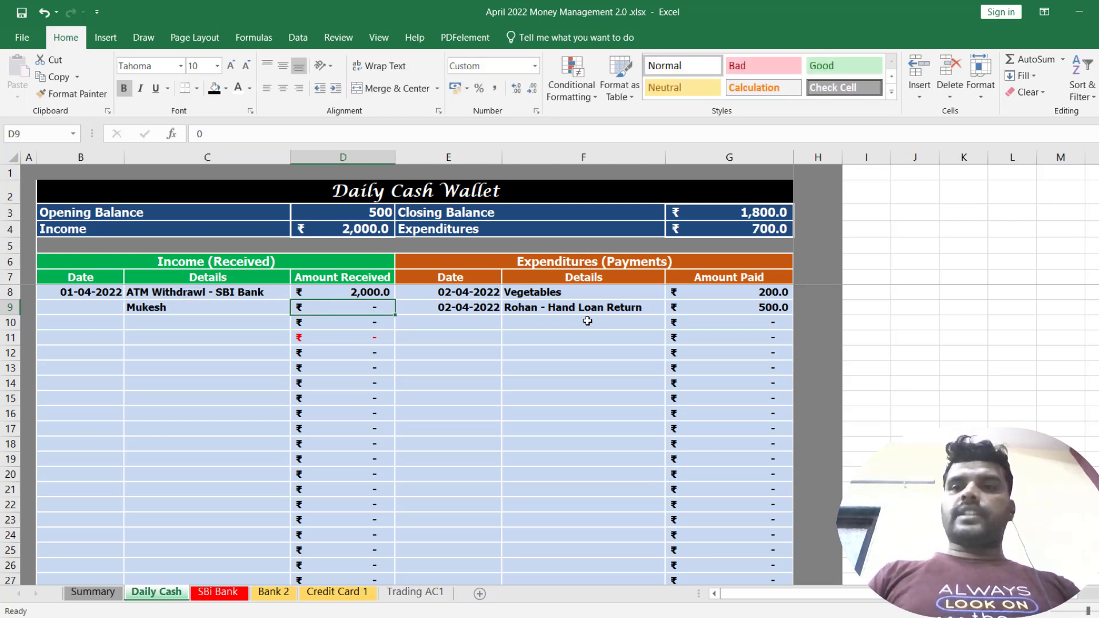
pyautogui.write('1000')
pyautogui.press('Return')
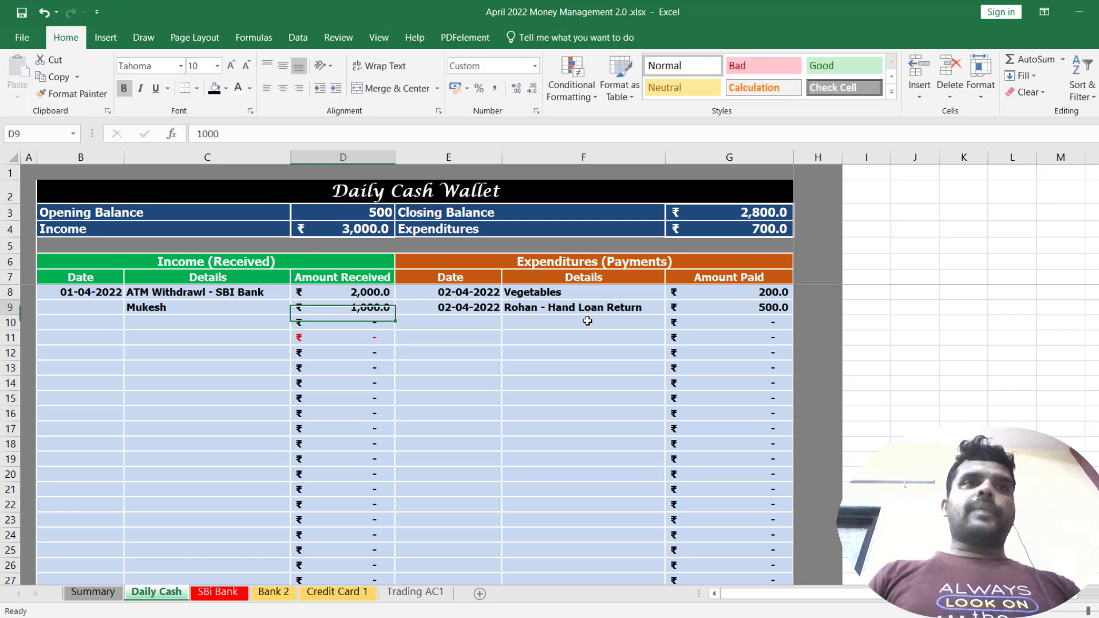
# Step: Append "hand Loan Return Recd." to the borrower's name in C9 and fit column C's width to its contents
pyautogui.press('Up')
pyautogui.press('Left')
pyautogui.click(281, 138)
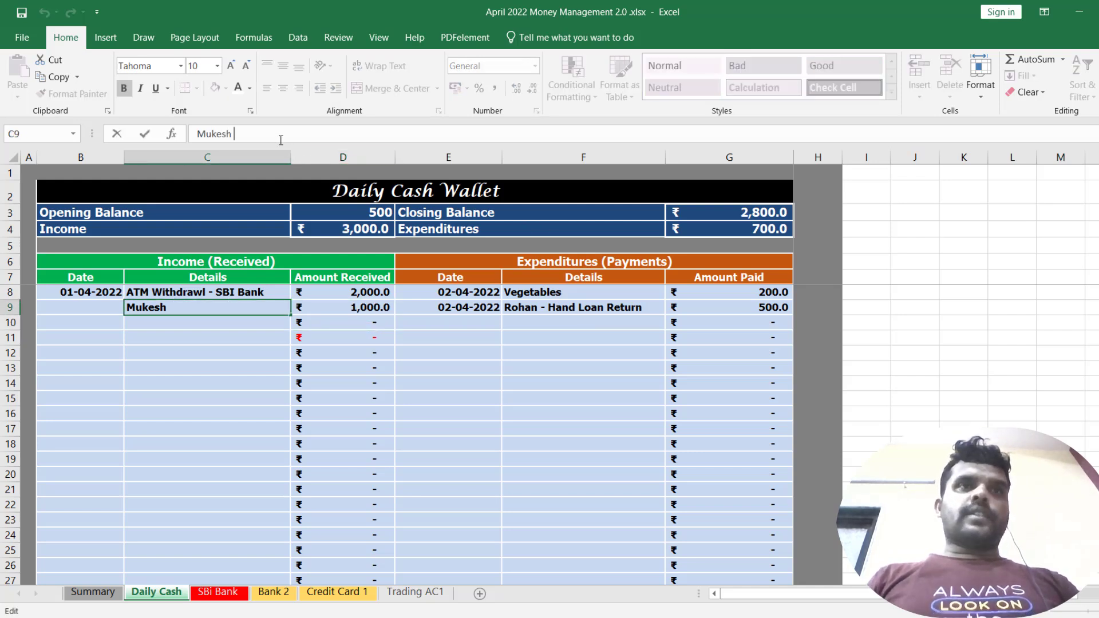
pyautogui.write('hand Loan')
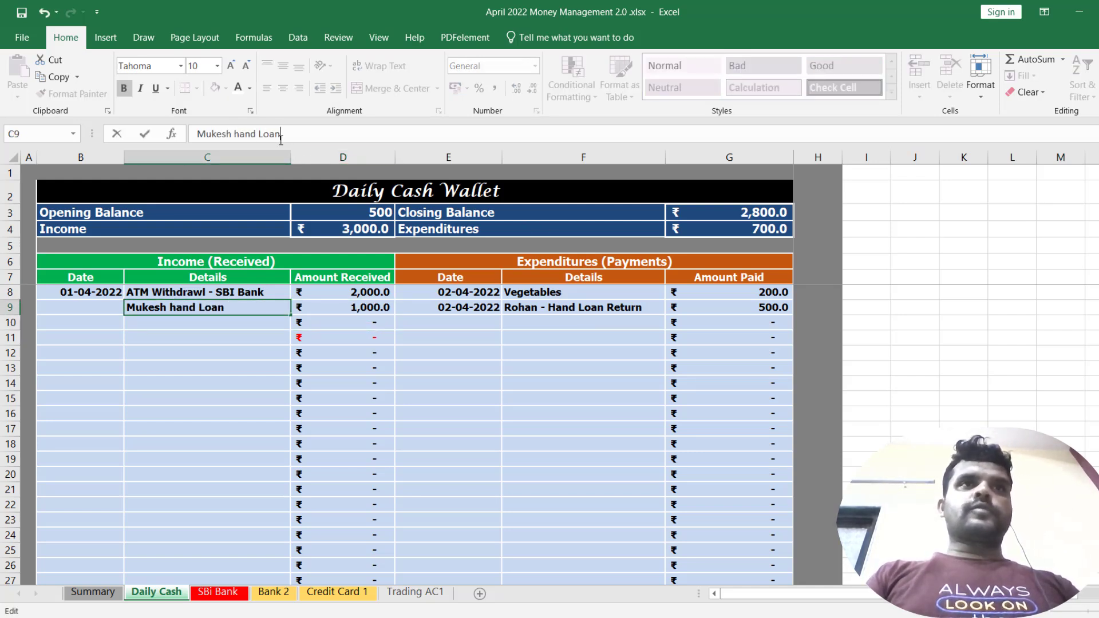
pyautogui.write(' Return Recd.')
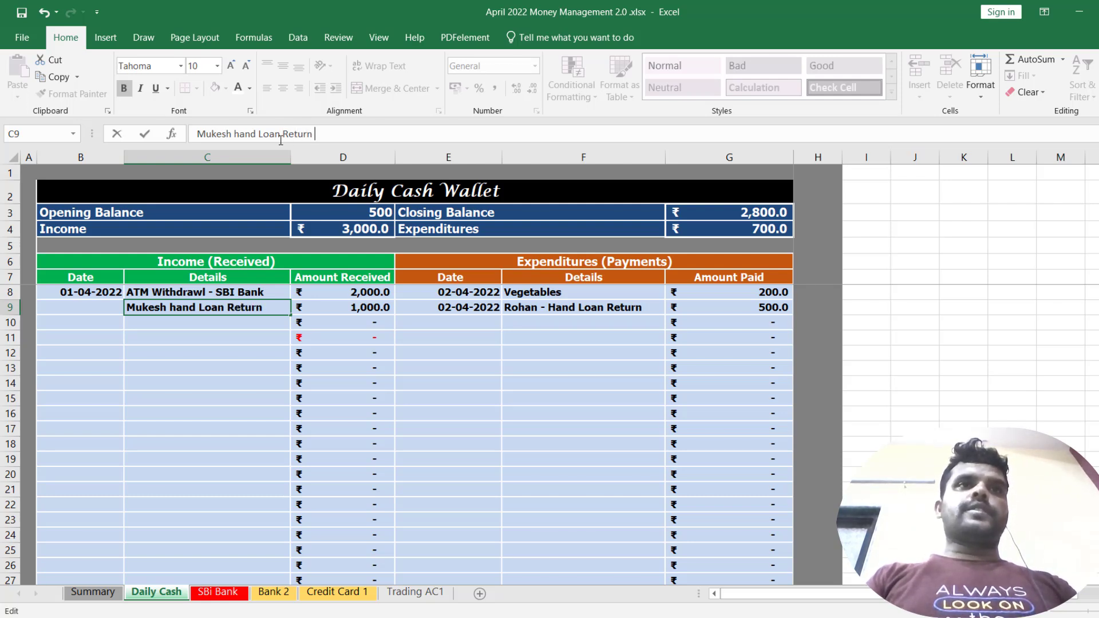
pyautogui.press('Return')
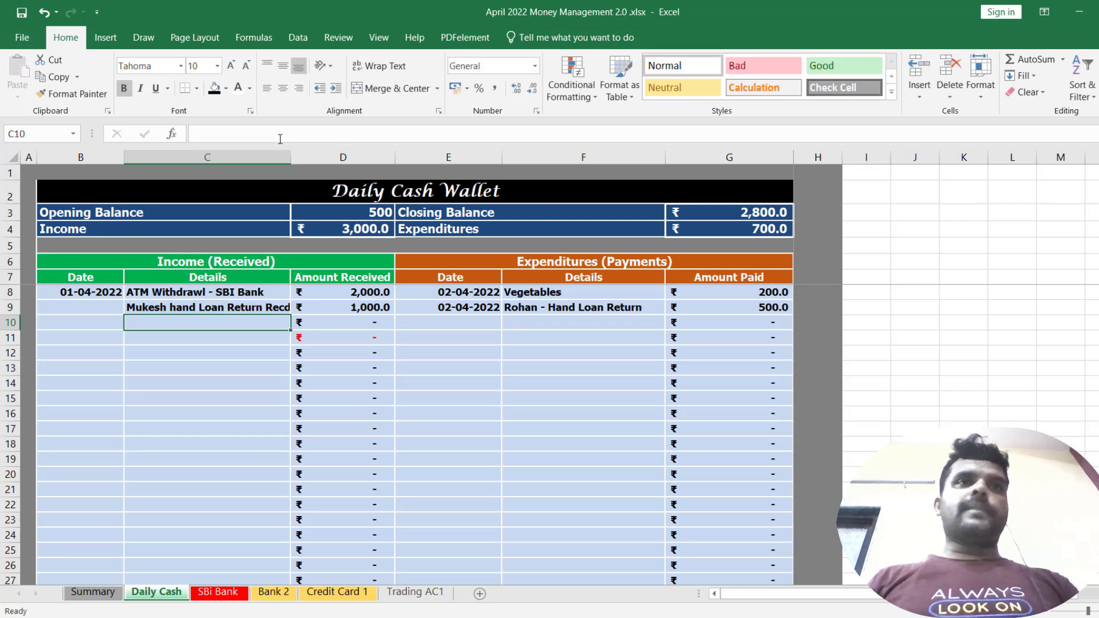
pyautogui.doubleClick(291, 158)
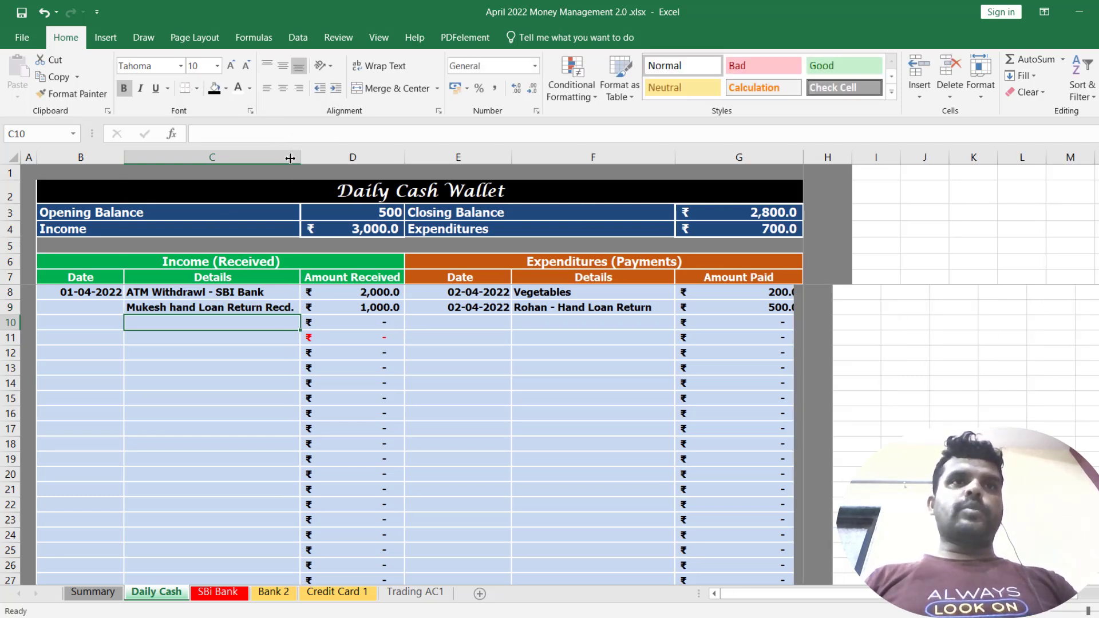
pyautogui.click(382, 307)
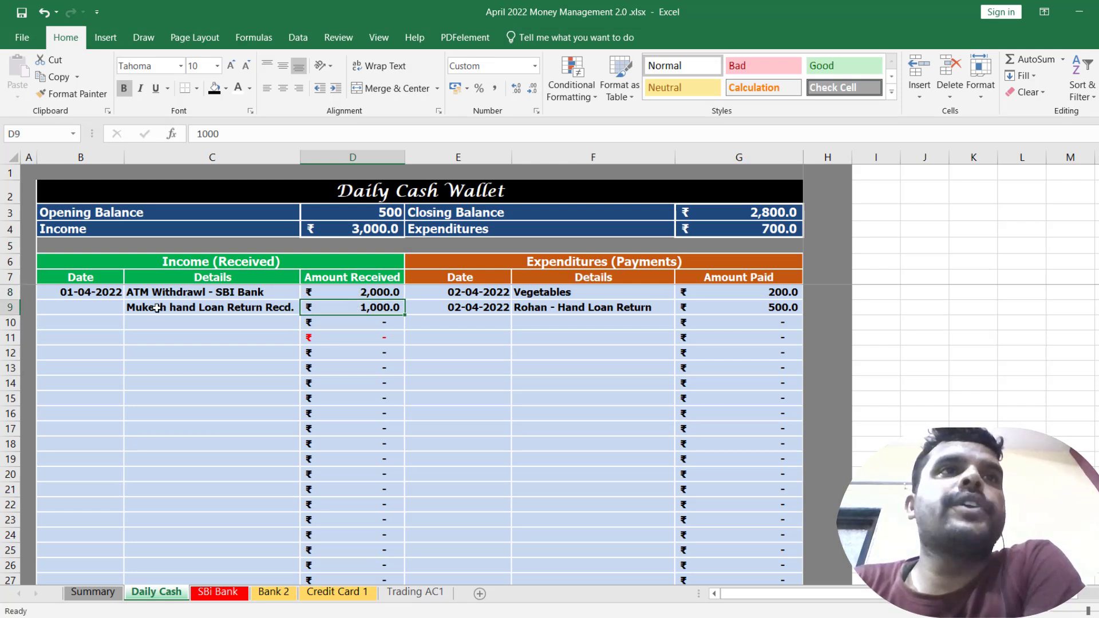
# Step: Set the date of the second income row on Daily Cash, cell B9, to 03-04-2022
pyautogui.click(132, 307)
pyautogui.click(106, 306)
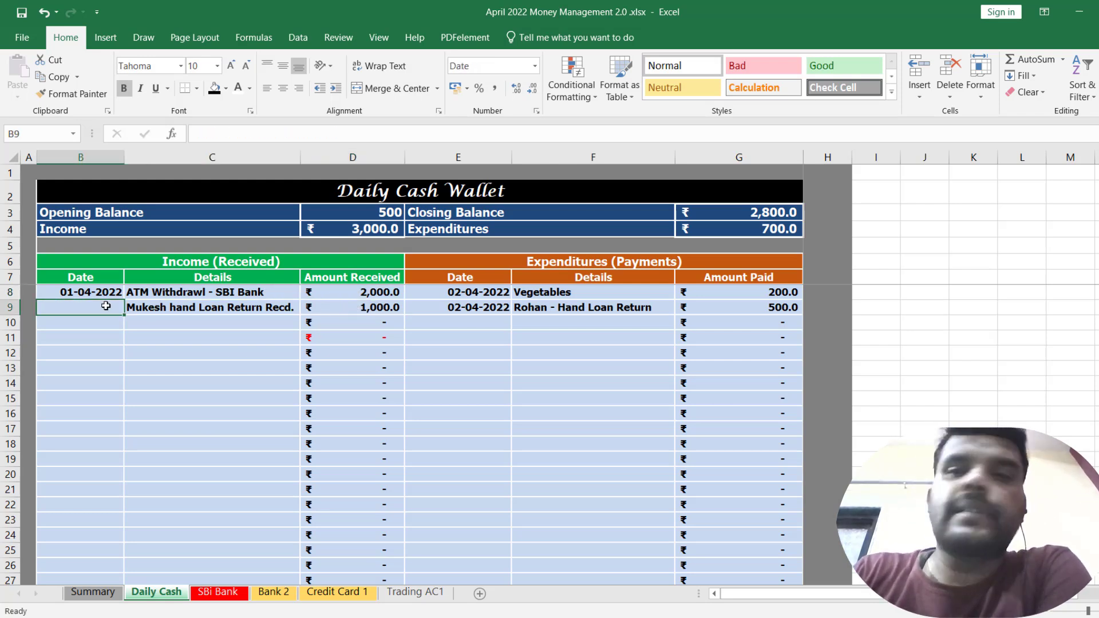
pyautogui.write('03/4/2022')
pyautogui.press('Return')
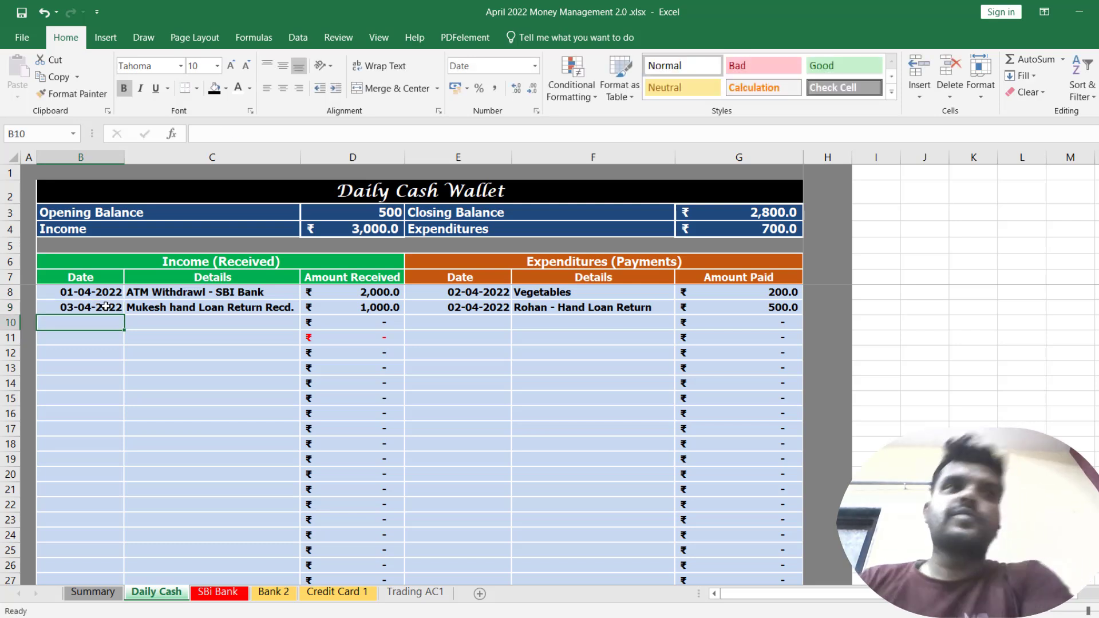
pyautogui.click(101, 307)
pyautogui.click(100, 326)
pyautogui.moveTo(83, 307); pyautogui.dragTo(199, 312)
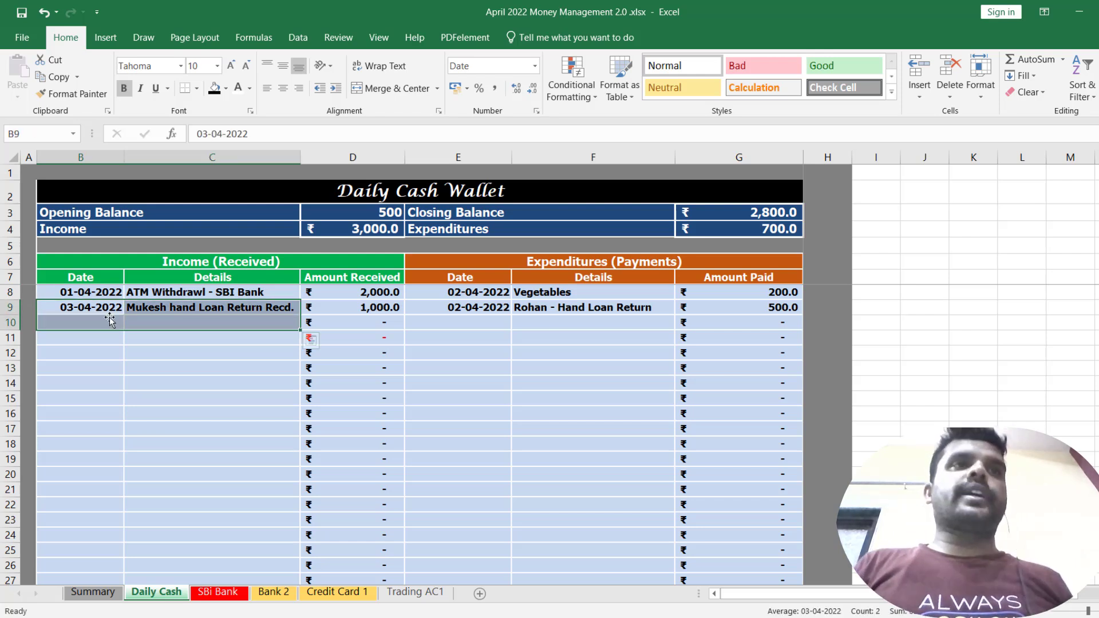
pyautogui.click(85, 321)
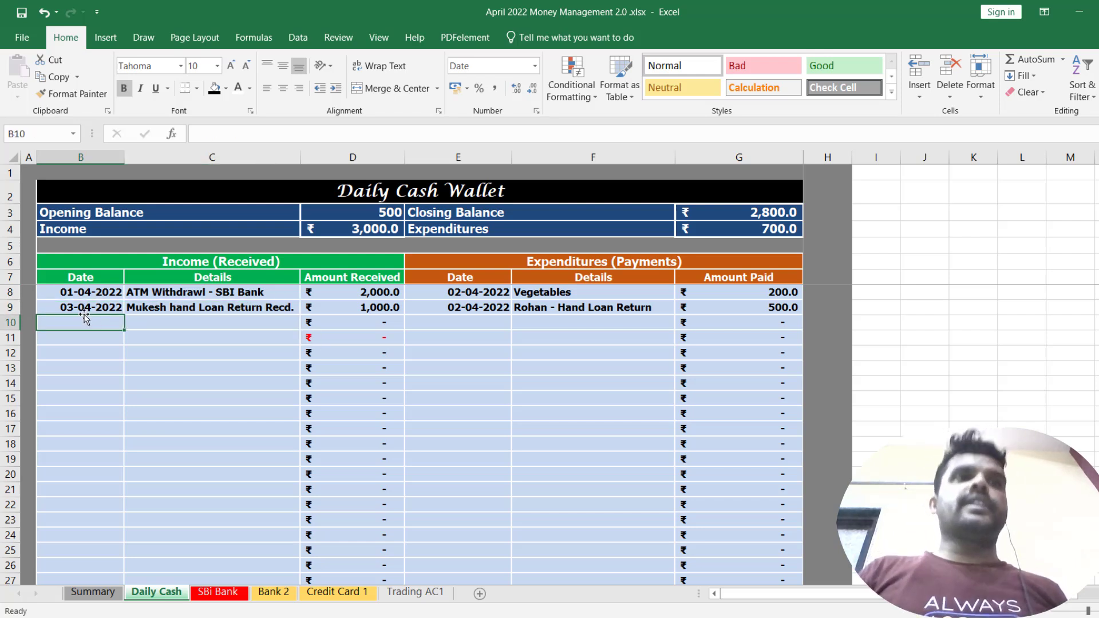
pyautogui.click(462, 307)
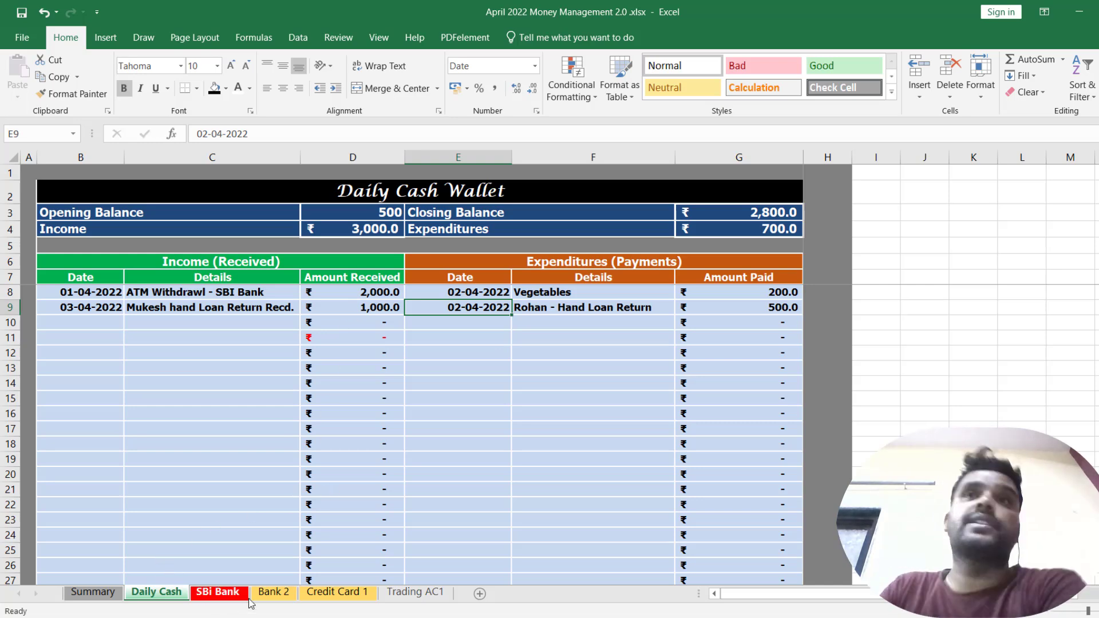
pyautogui.click(96, 592)
pyautogui.click(154, 592)
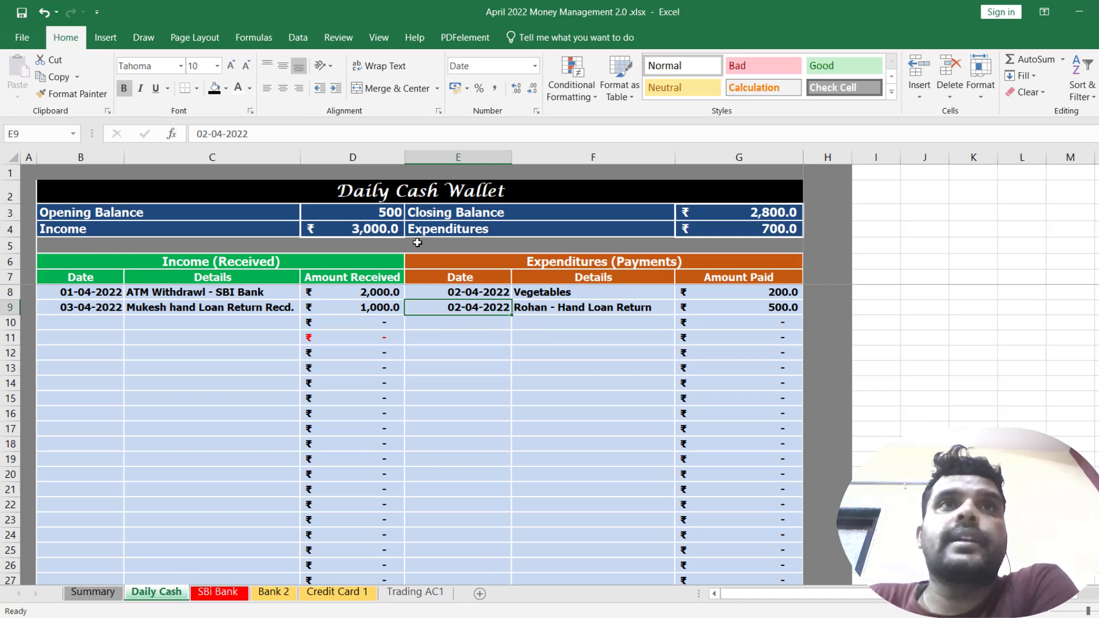
# Step: Add a third expenditure on Daily Cash with "Tution Fees - " plus the child's first name in F10 and 1000 paid in G10
pyautogui.click(543, 323)
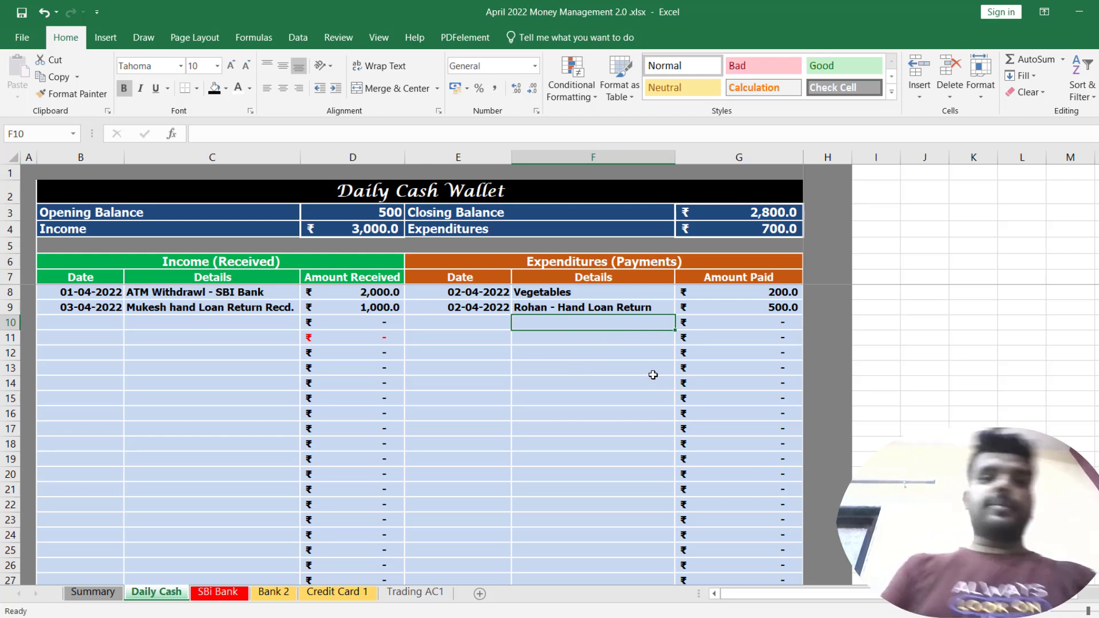
pyautogui.write('Tutu')
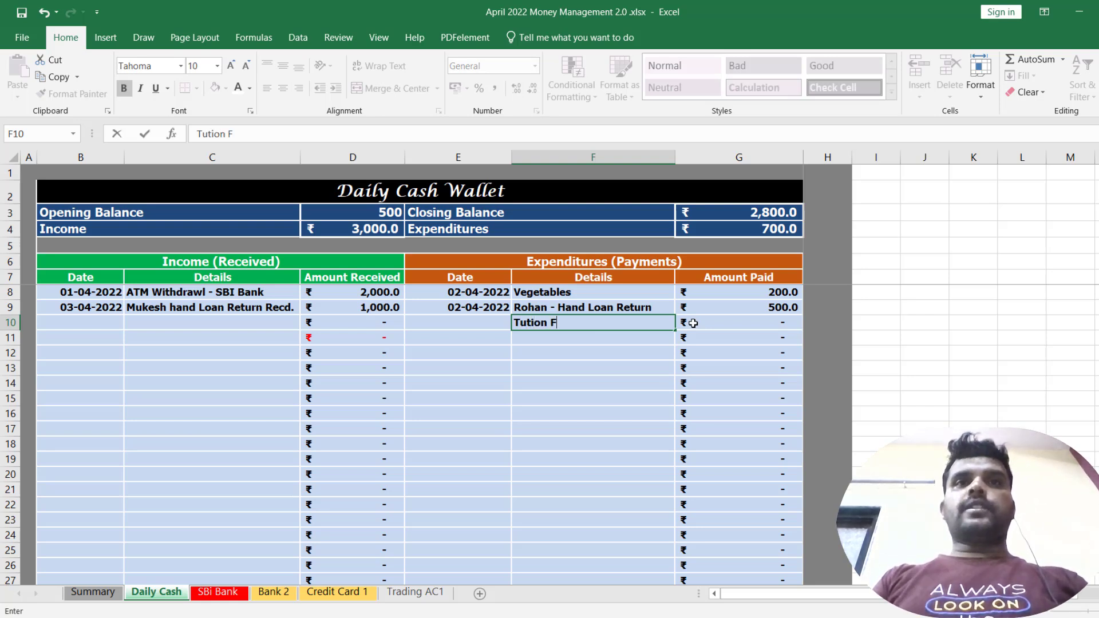
pyautogui.write('on Fees -')
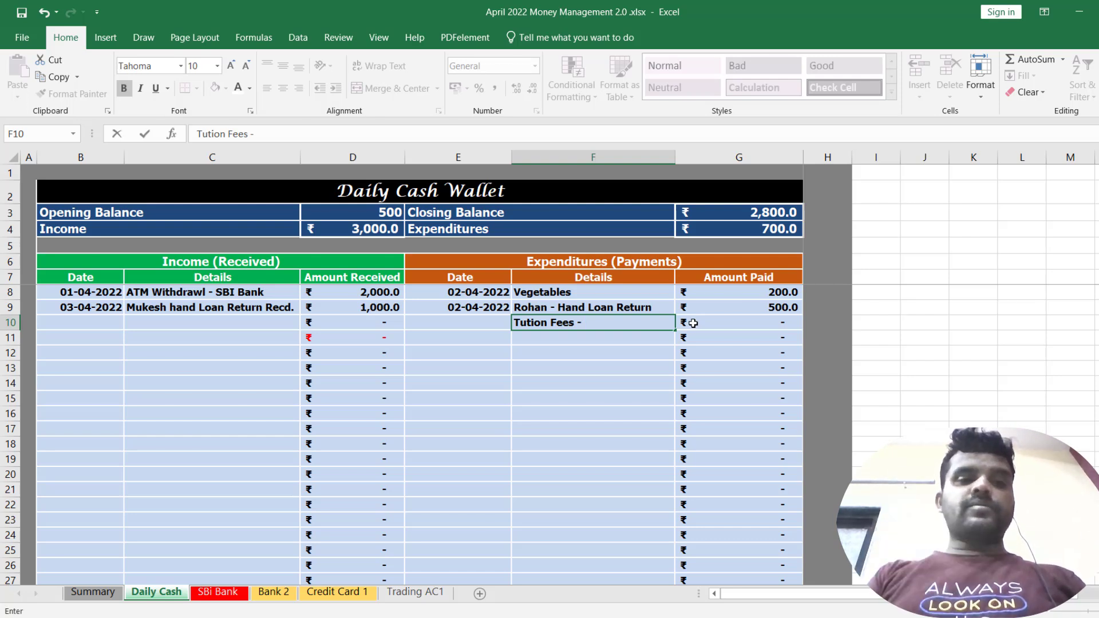
pyautogui.write(' Shivansh')
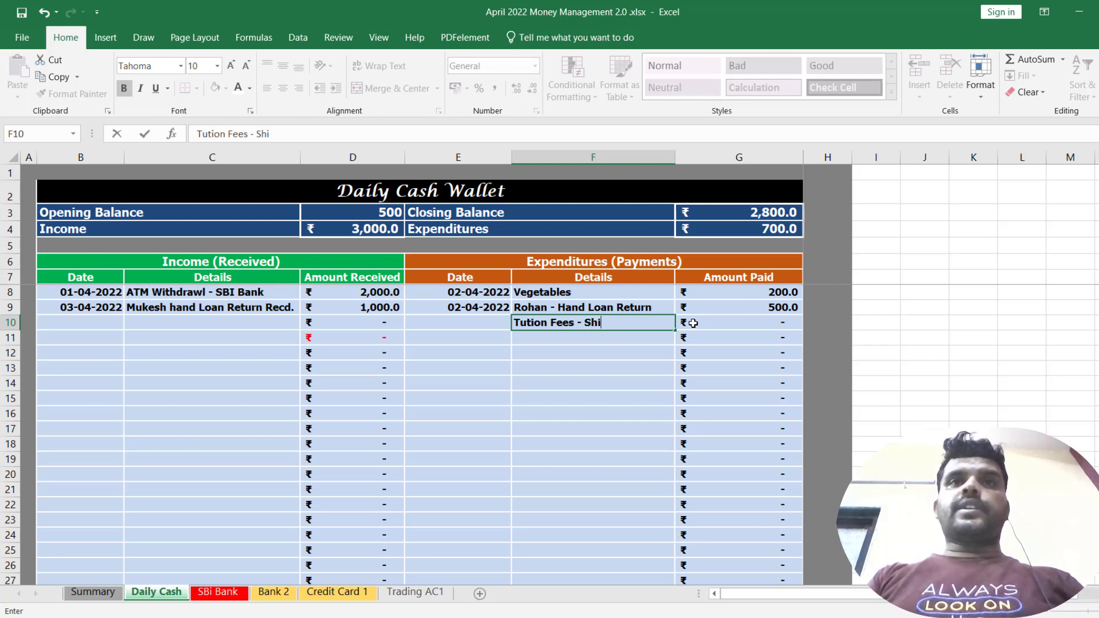
pyautogui.press('Return')
pyautogui.press('Up')
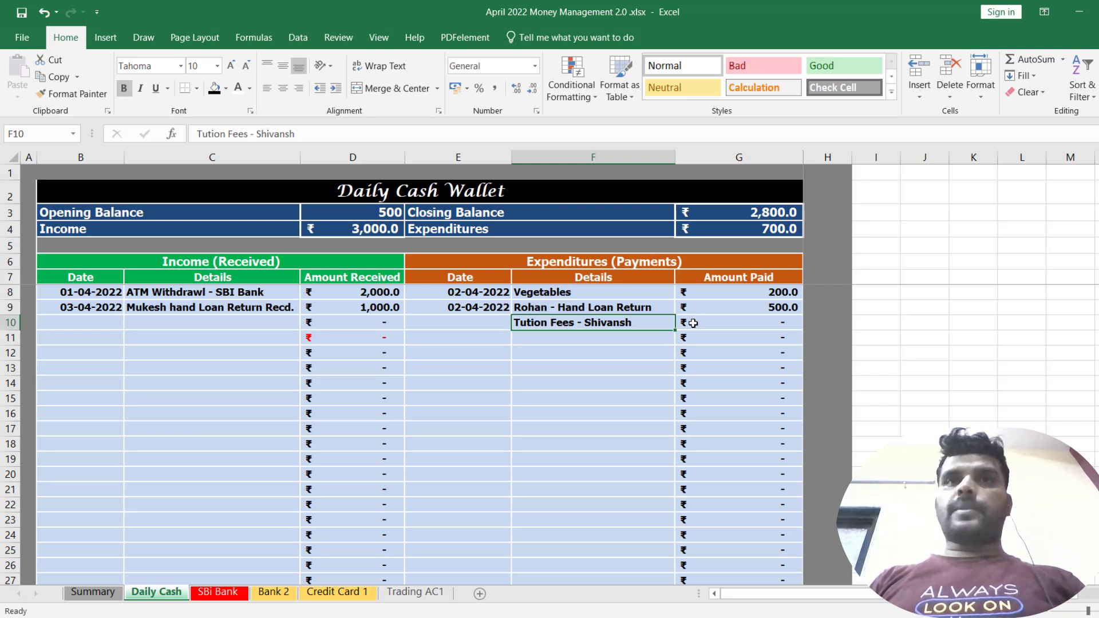
pyautogui.press('Right')
pyautogui.write('100')
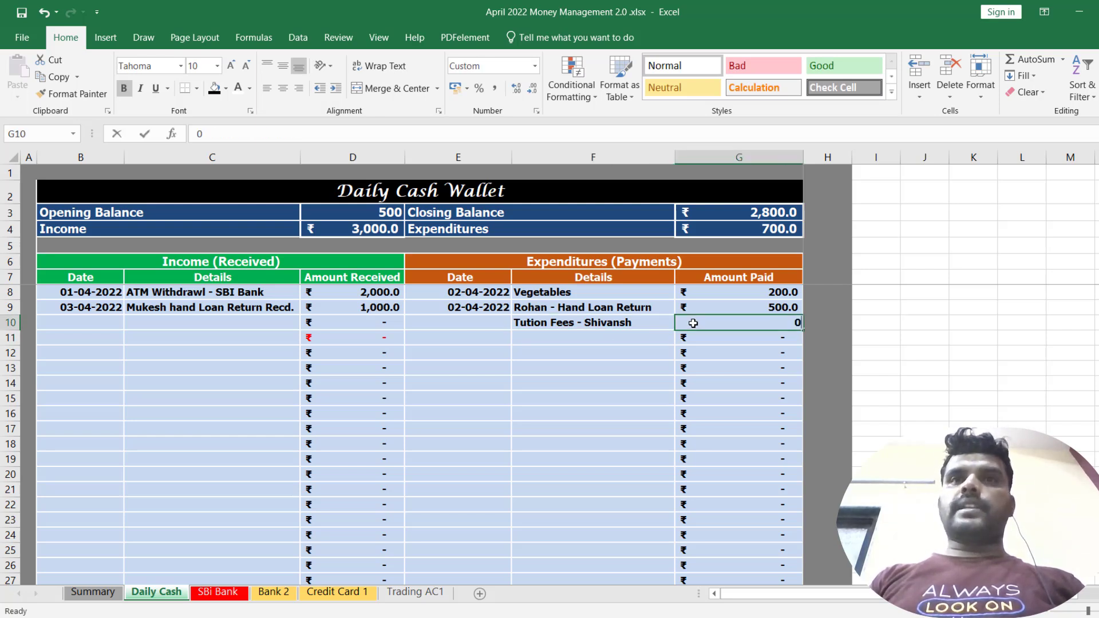
pyautogui.press('Left')
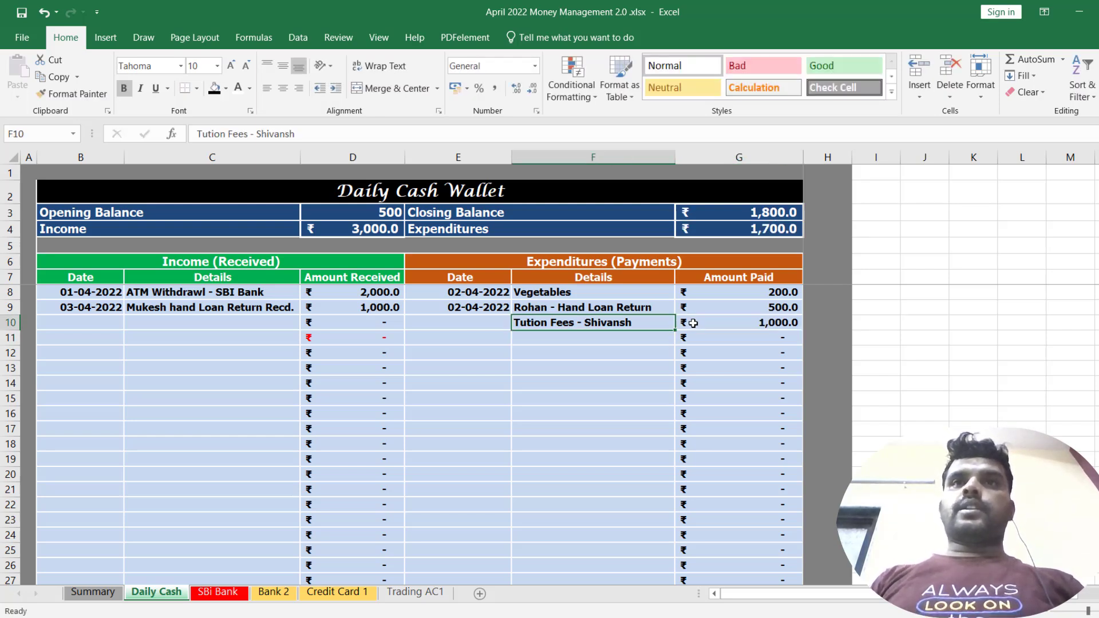
# Step: Set the date of the tuition fees expenditure in E10 to 04-04-2022
pyautogui.press('Left')
pyautogui.write('0')
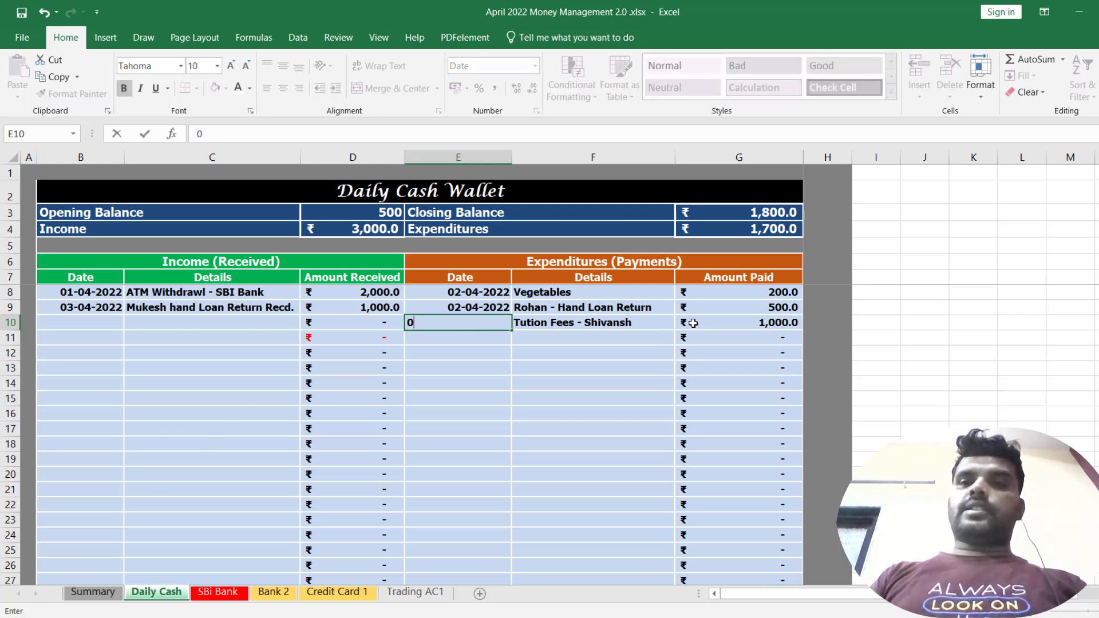
pyautogui.write('4/4/2022')
pyautogui.press('Return')
pyautogui.press('Up')
pyautogui.press('Right')
pyautogui.press('Right')
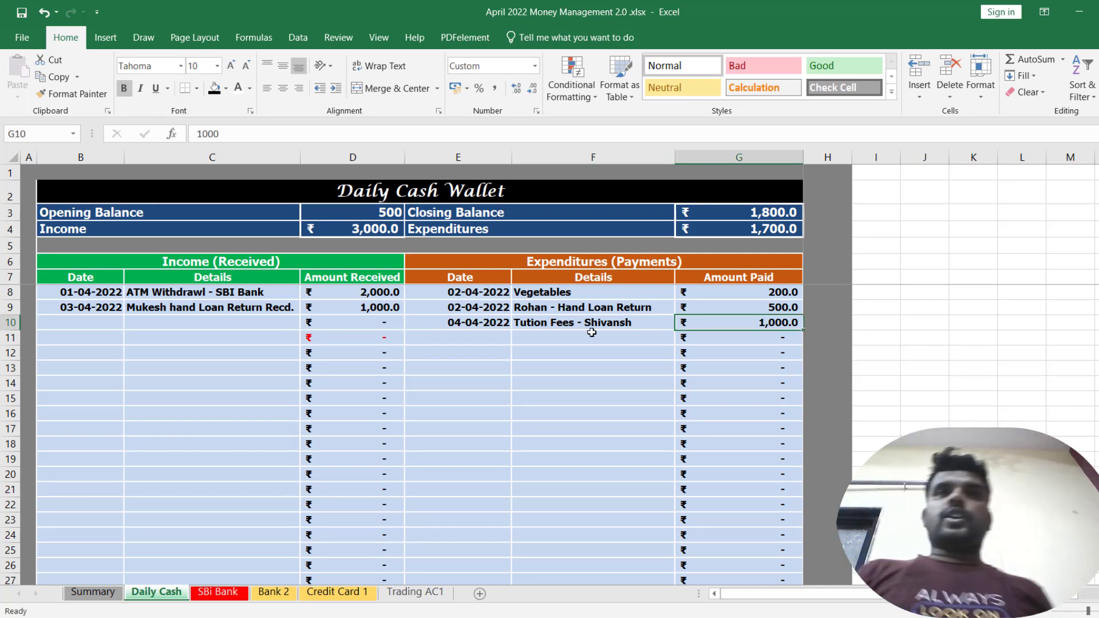
# Step: Append "/Teacher" to the tuition fees entry in F10 and fit column F's width to its contents
pyautogui.click(623, 319)
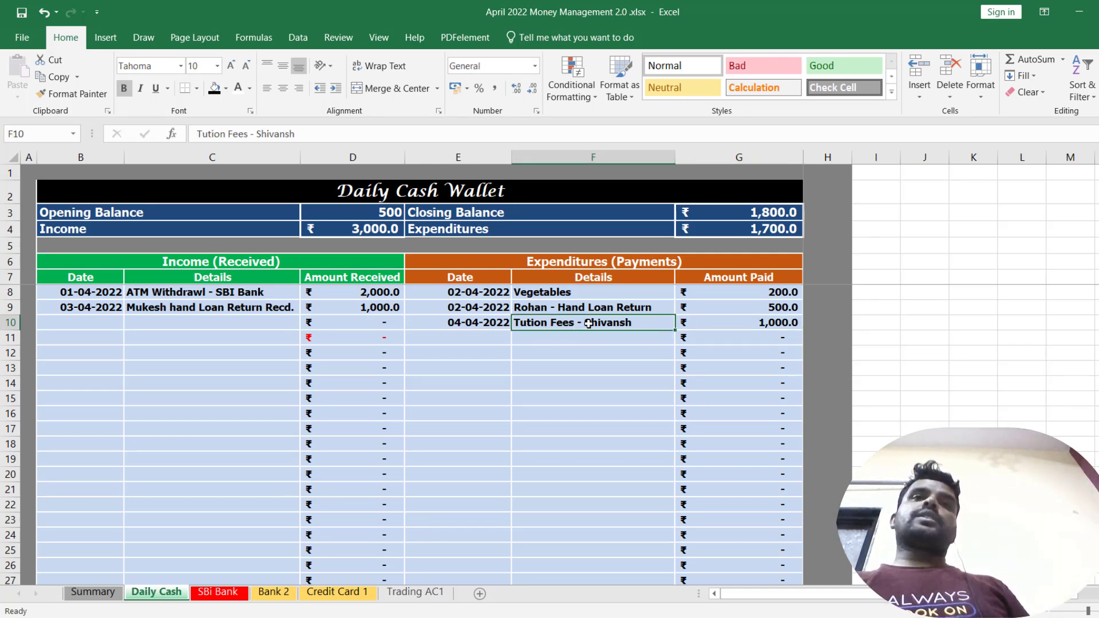
pyautogui.doubleClick(634, 320)
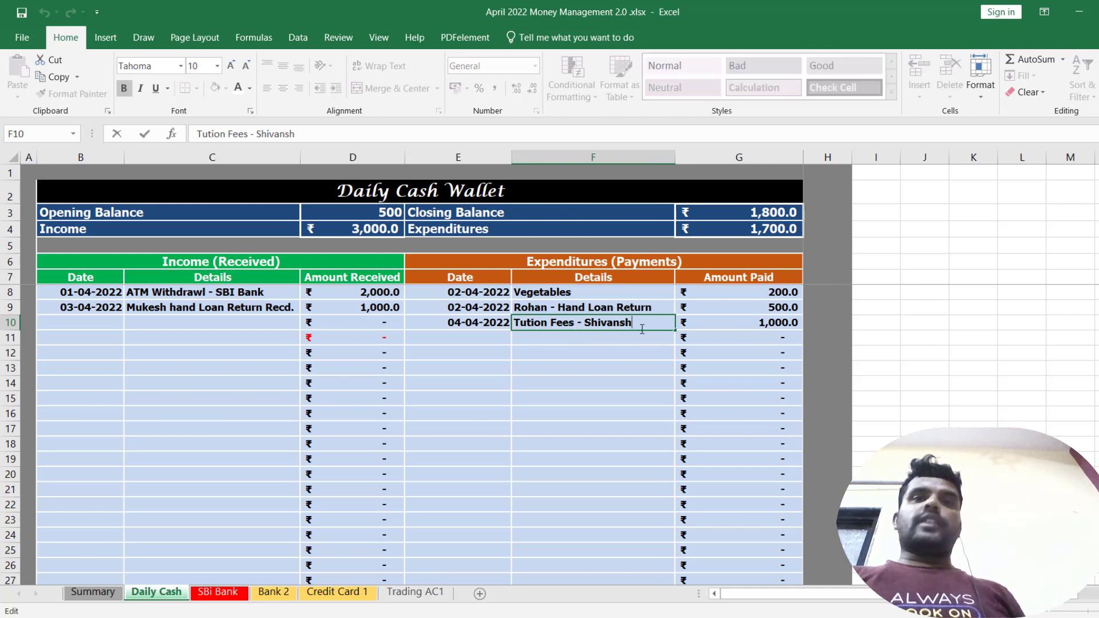
pyautogui.write('/')
pyautogui.write('ES')
pyautogui.press('BackSpace')
pyautogui.press('BackSpace')
pyautogui.write('Teacher')
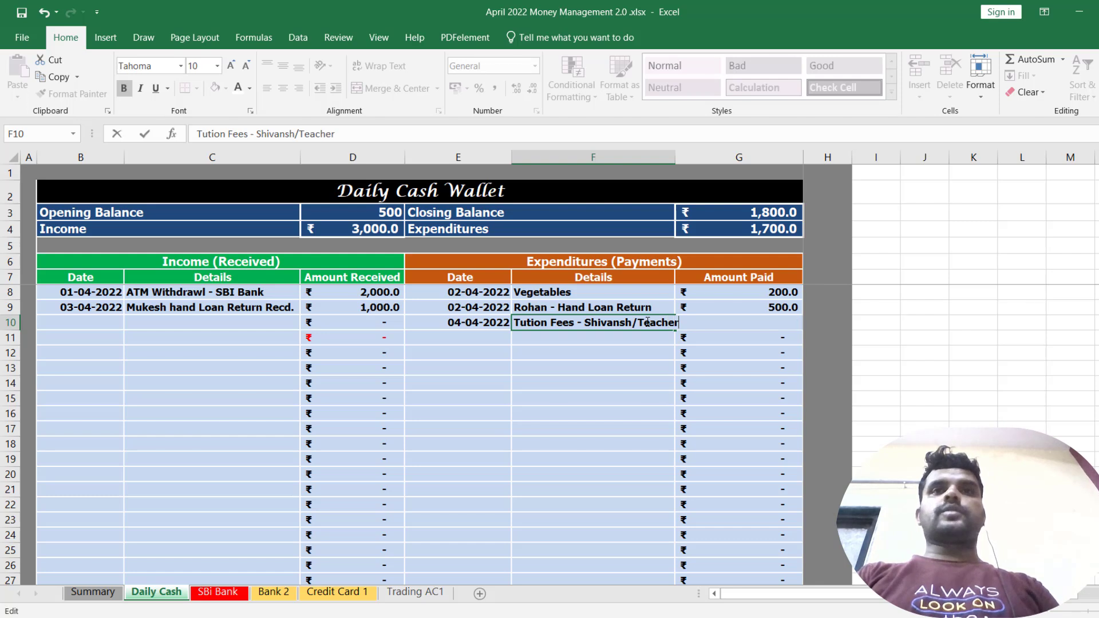
pyautogui.press('Return')
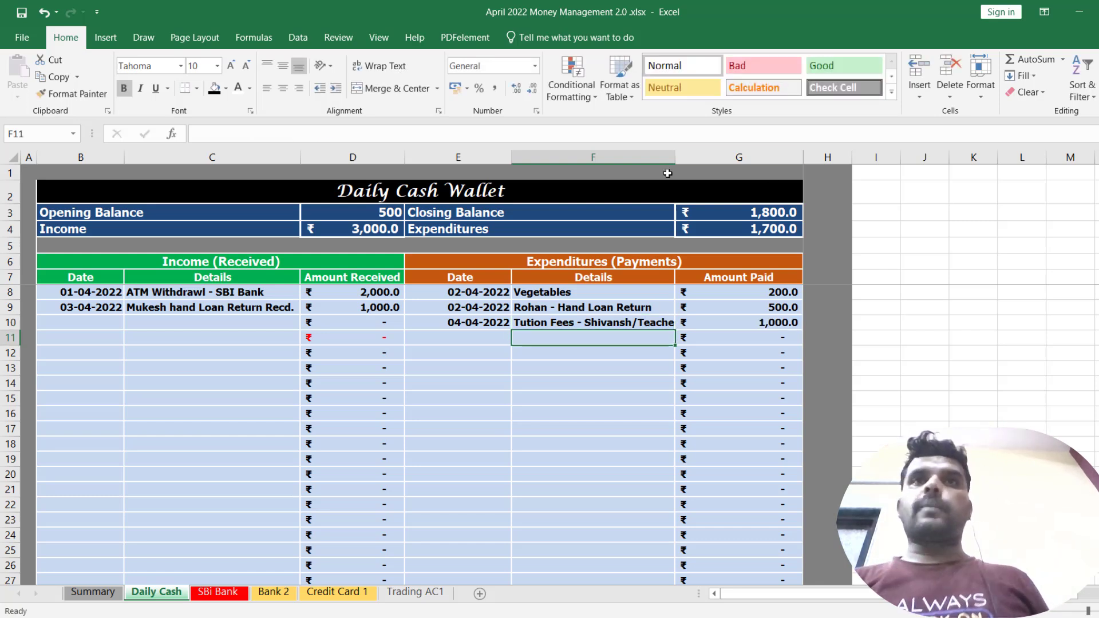
pyautogui.doubleClick(679, 153)
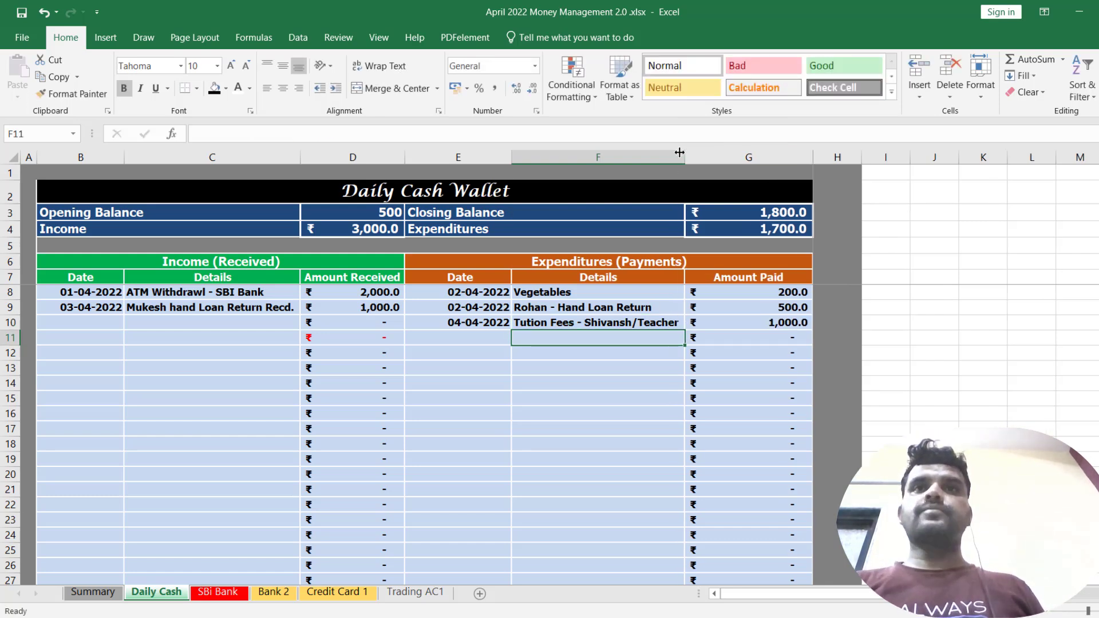
# Step: Compare the Daily Cash closing balance in G3 with the Cash in Wallet and Grand Total amounts on Summary
pyautogui.click(716, 292)
pyautogui.click(758, 217)
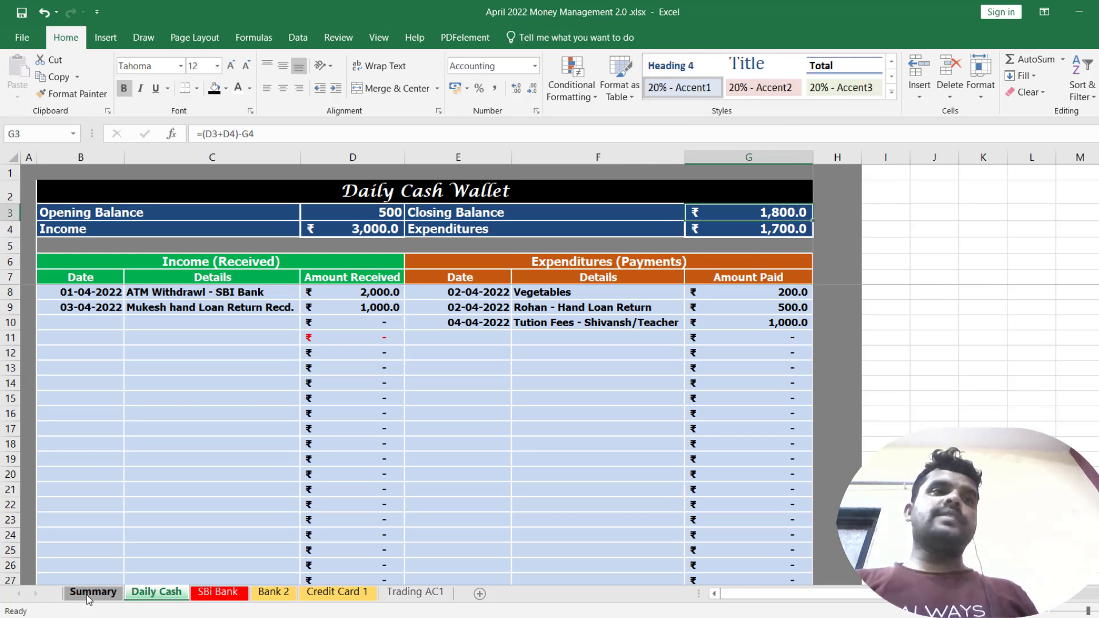
pyautogui.click(91, 592)
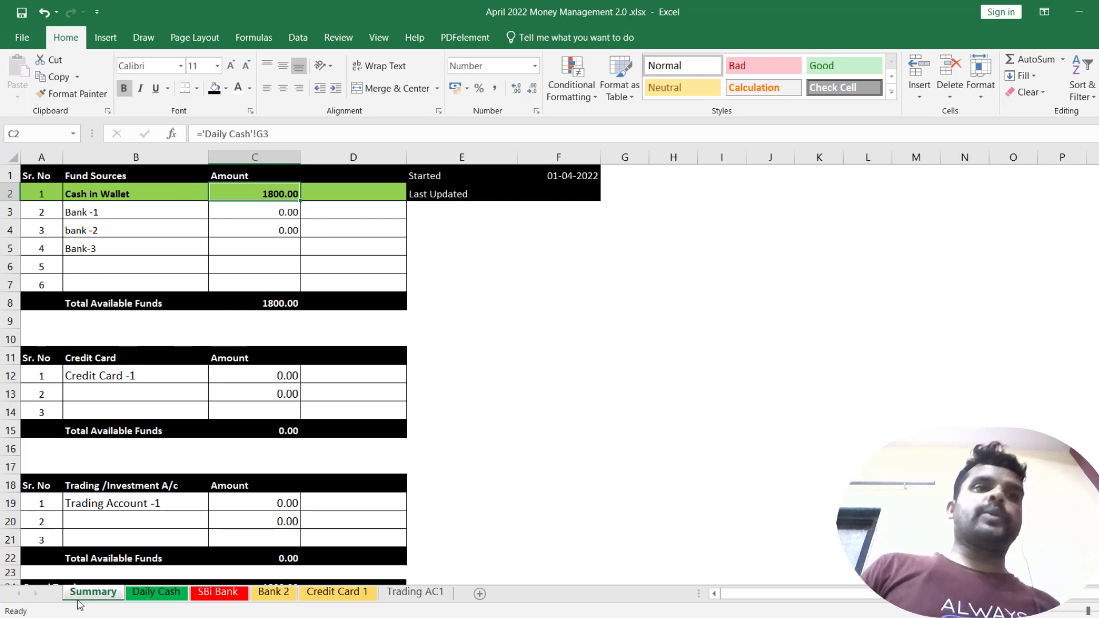
pyautogui.scroll(-1, 172, 484)
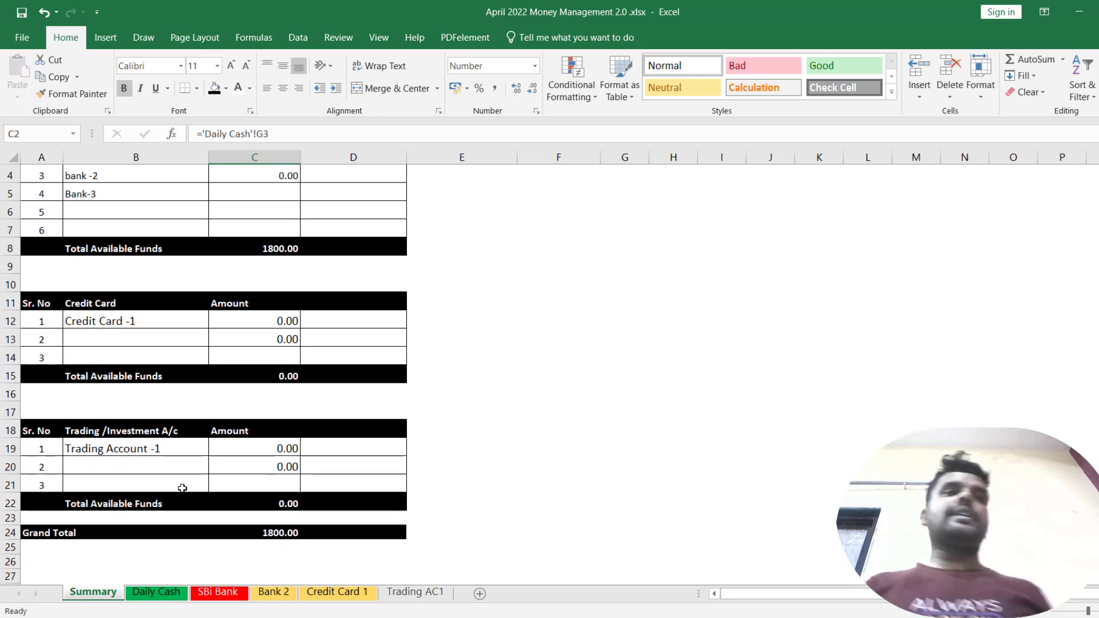
pyautogui.scroll(1, 182, 488)
pyautogui.click(163, 593)
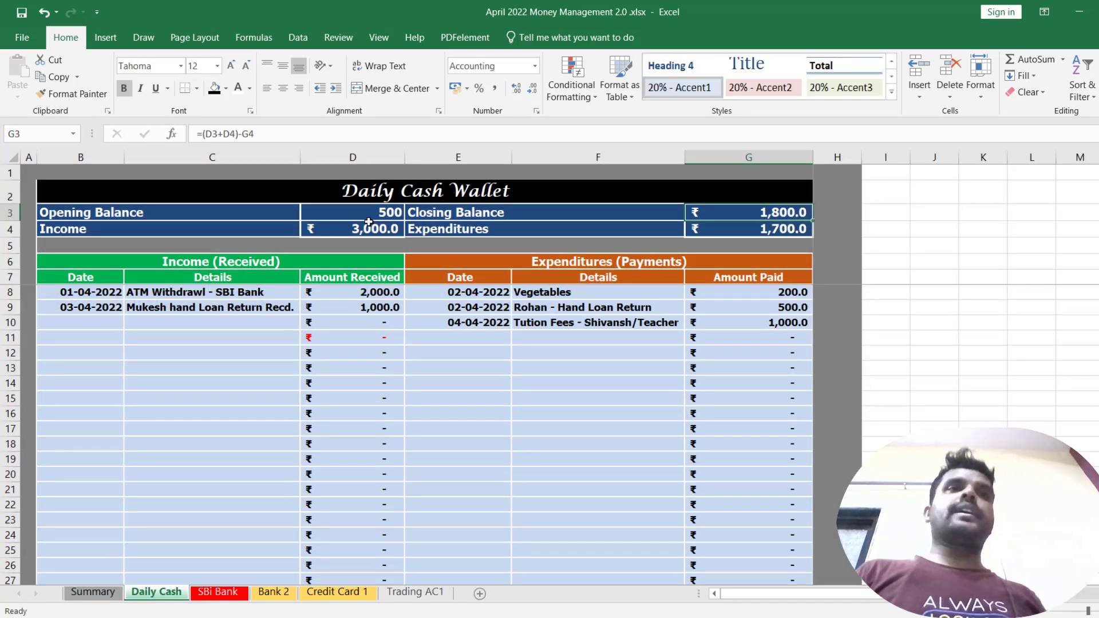
# Step: Review the Daily Cash balances, the income and expenditure rows, the empty rows below them, and the Totals row
pyautogui.click(394, 199)
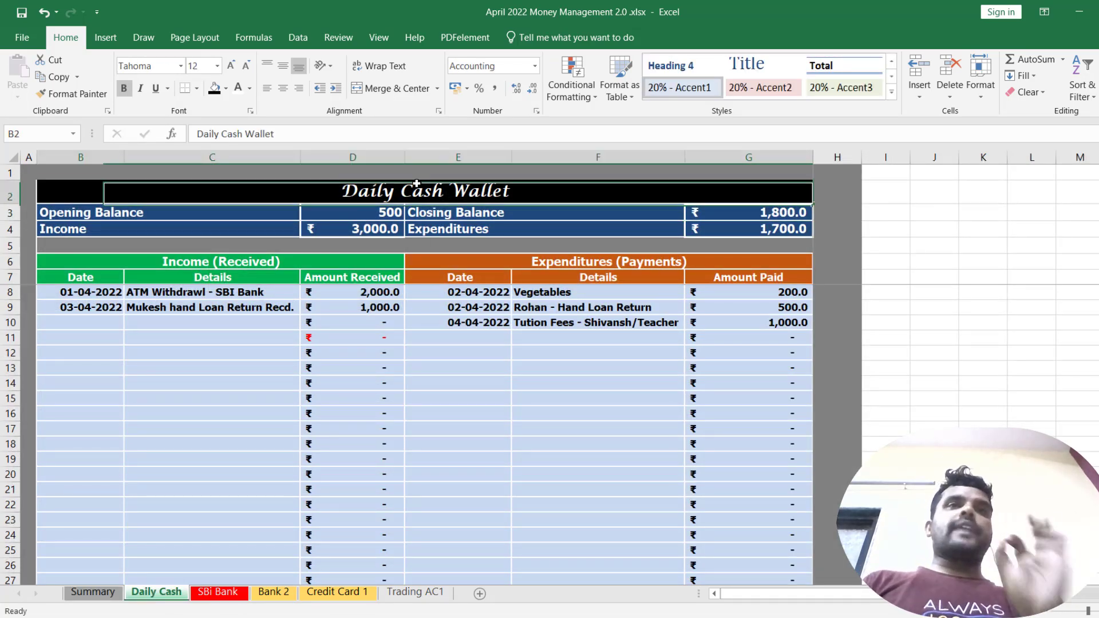
pyautogui.click(356, 214)
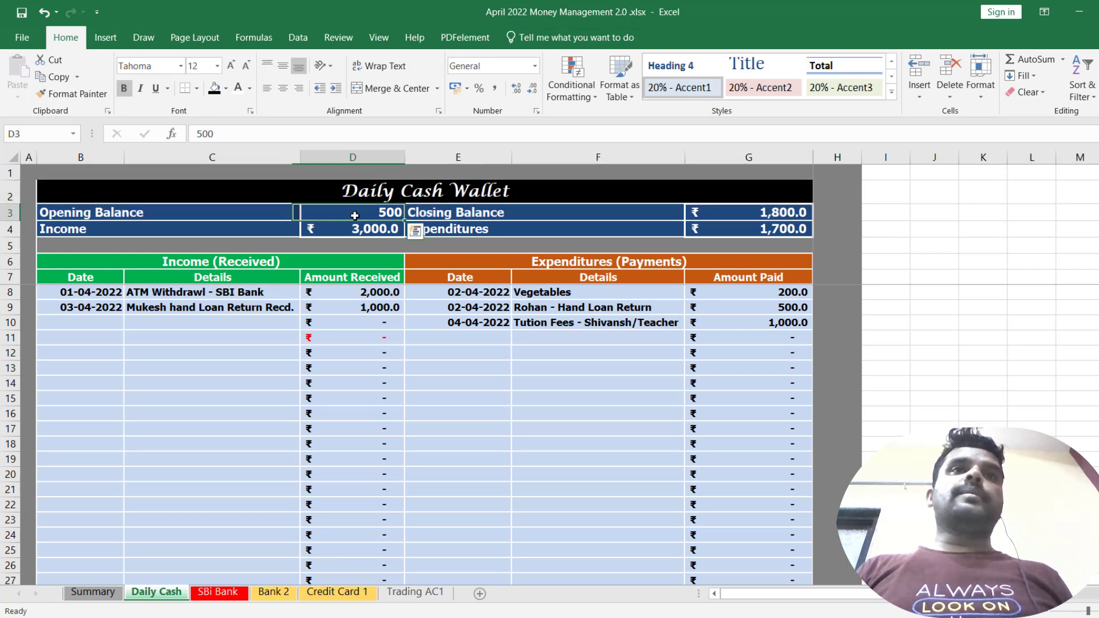
pyautogui.click(722, 212)
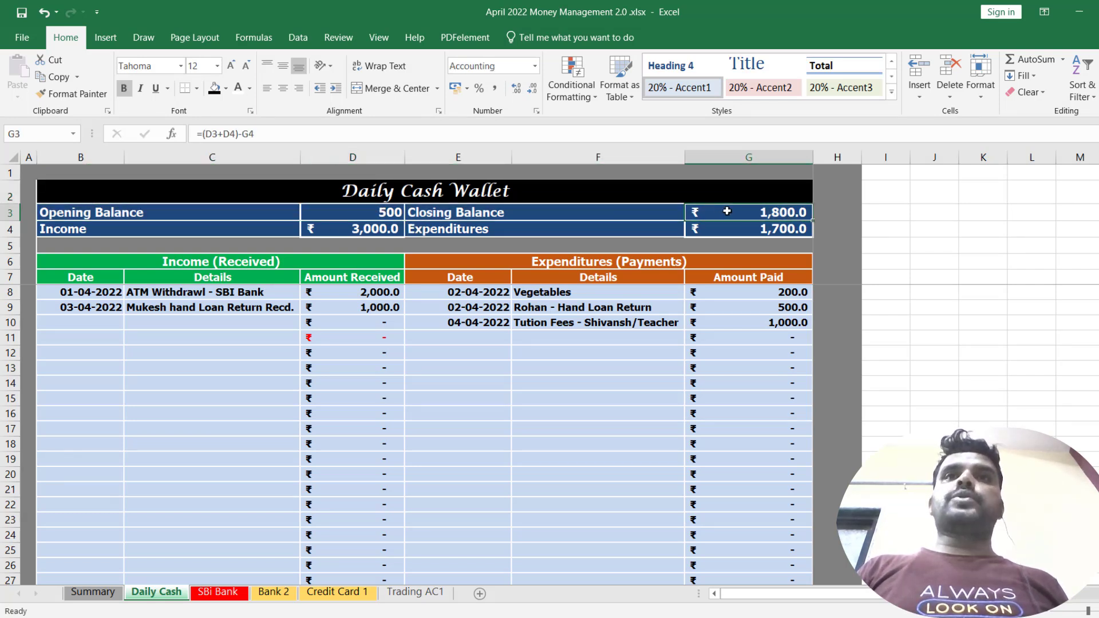
pyautogui.moveTo(194, 223); pyautogui.dragTo(730, 221)
pyautogui.moveTo(88, 257); pyautogui.dragTo(612, 278)
pyautogui.moveTo(79, 293); pyautogui.dragTo(217, 304)
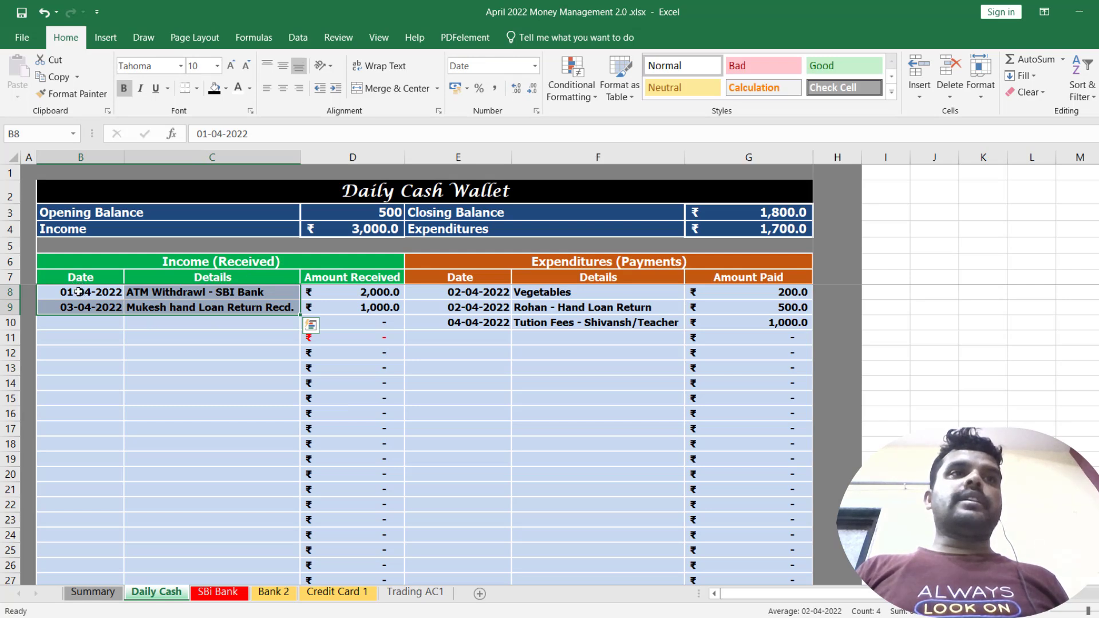
pyautogui.click(76, 320)
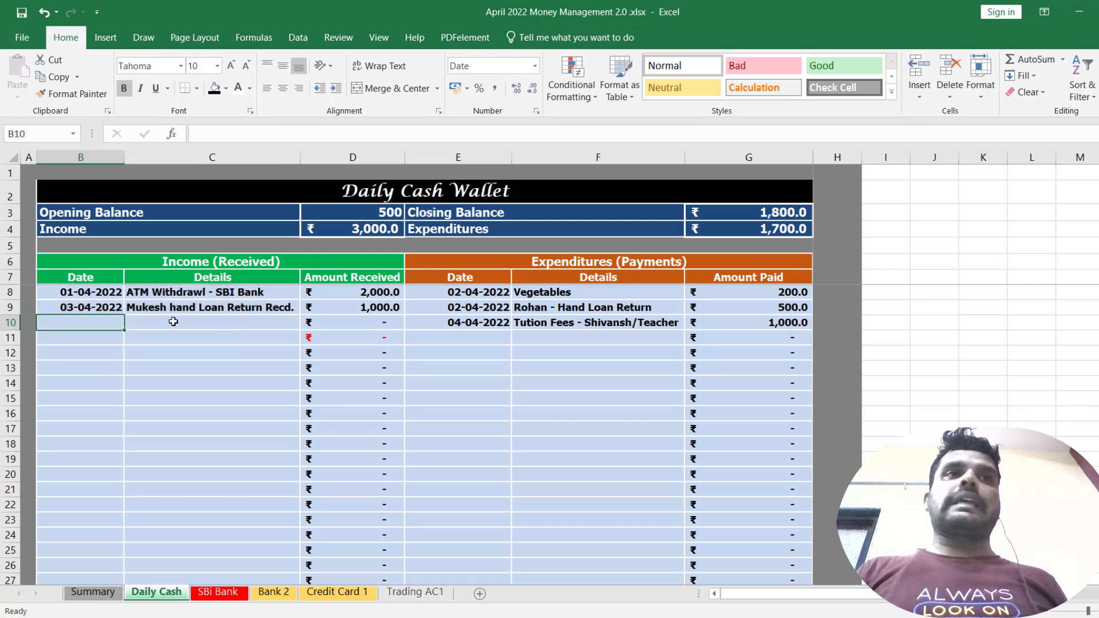
pyautogui.click(339, 323)
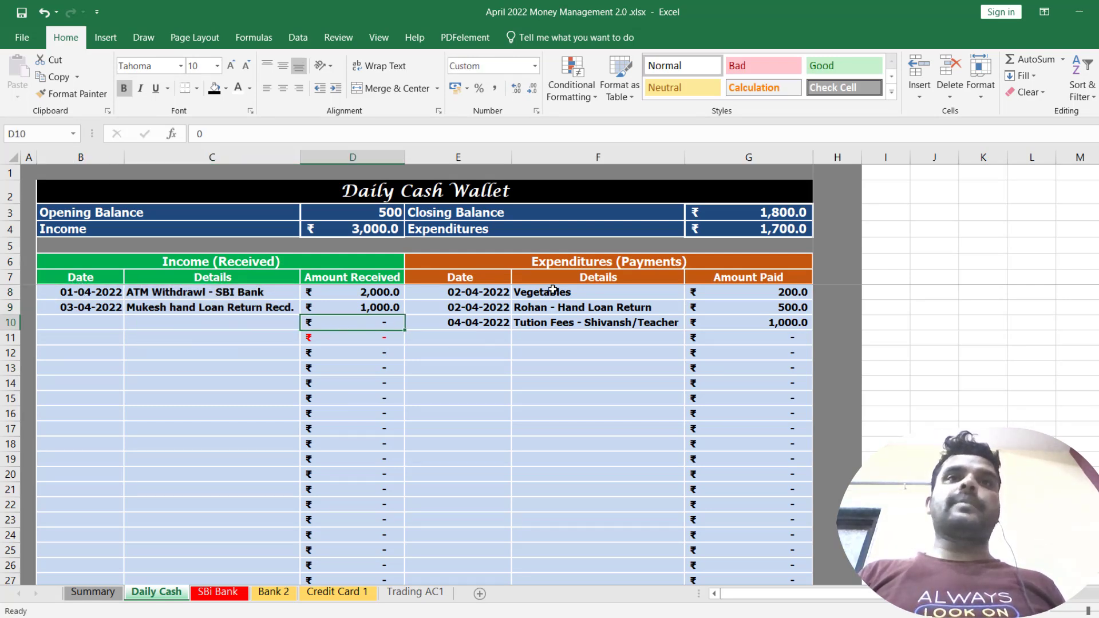
pyautogui.moveTo(89, 321); pyautogui.dragTo(337, 326)
pyautogui.moveTo(461, 334); pyautogui.dragTo(837, 351)
pyautogui.moveTo(78, 320); pyautogui.dragTo(339, 346)
pyautogui.scroll(-5, 319, 527)
pyautogui.scroll(5, 324, 521)
pyautogui.scroll(-1, 609, 426)
pyautogui.scroll(-5, 351, 466)
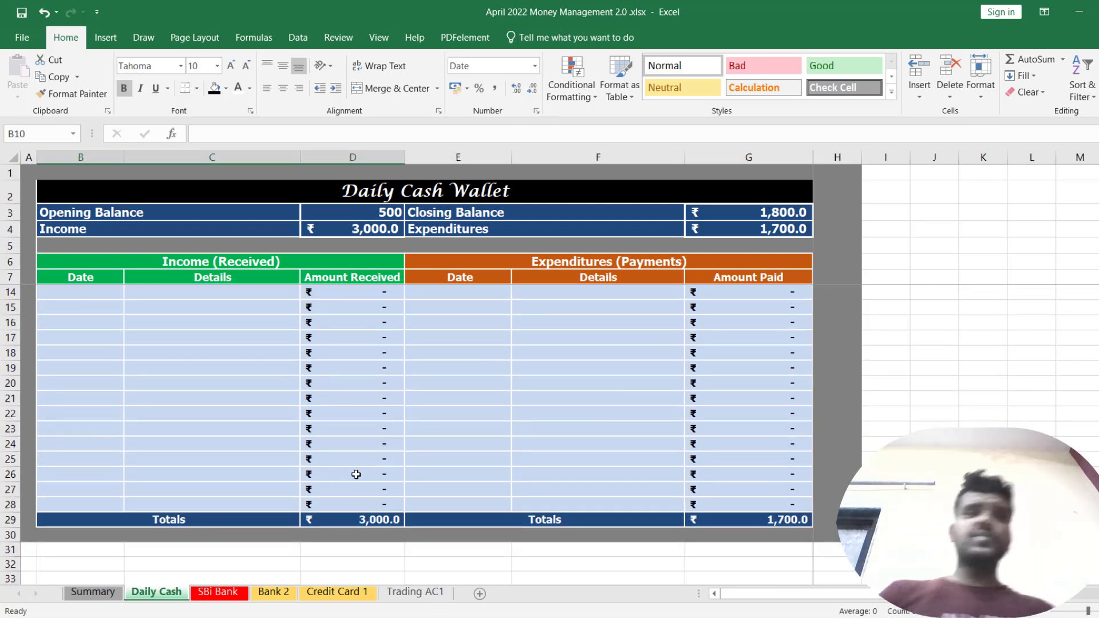
pyautogui.scroll(5, 368, 508)
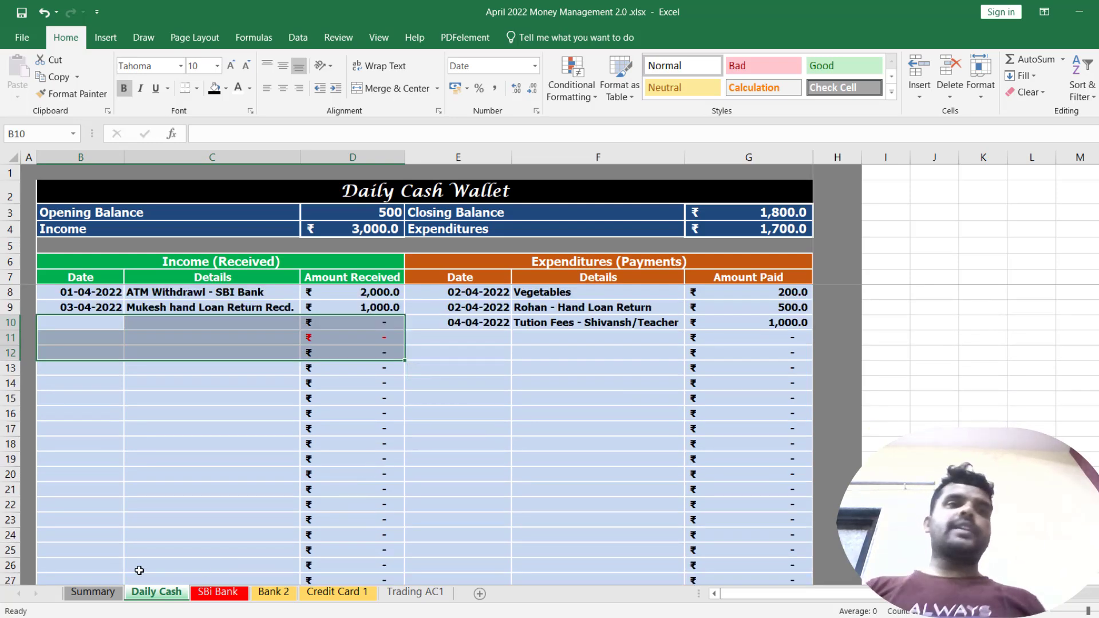
# Step: Check the Summary sheet, then open the SBI Bank sheet and select its opening balance in D3
pyautogui.click(93, 592)
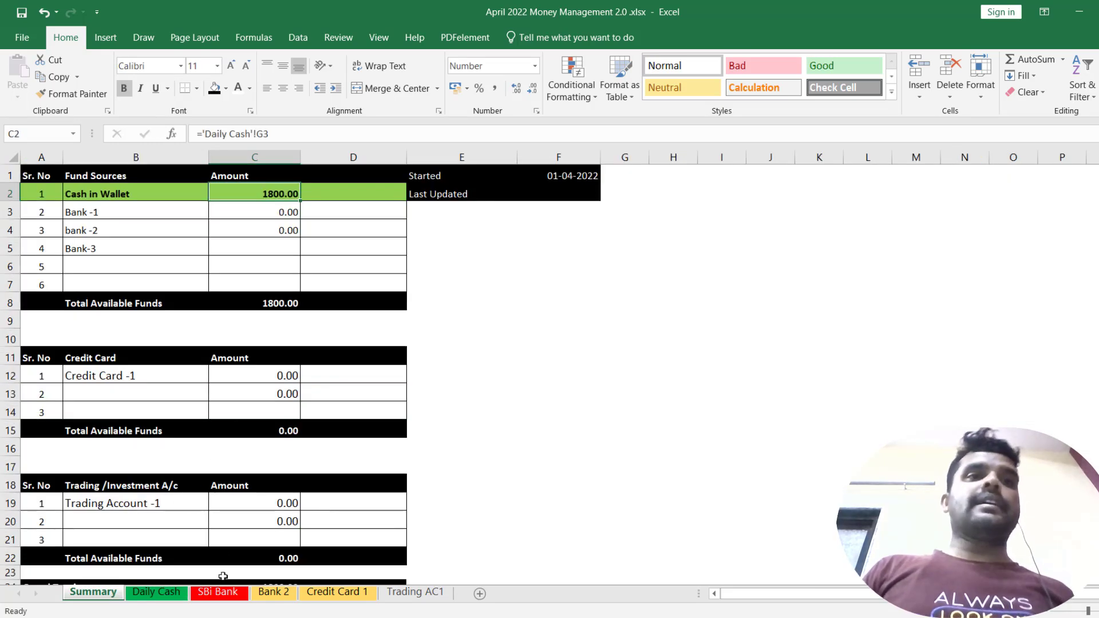
pyautogui.click(229, 593)
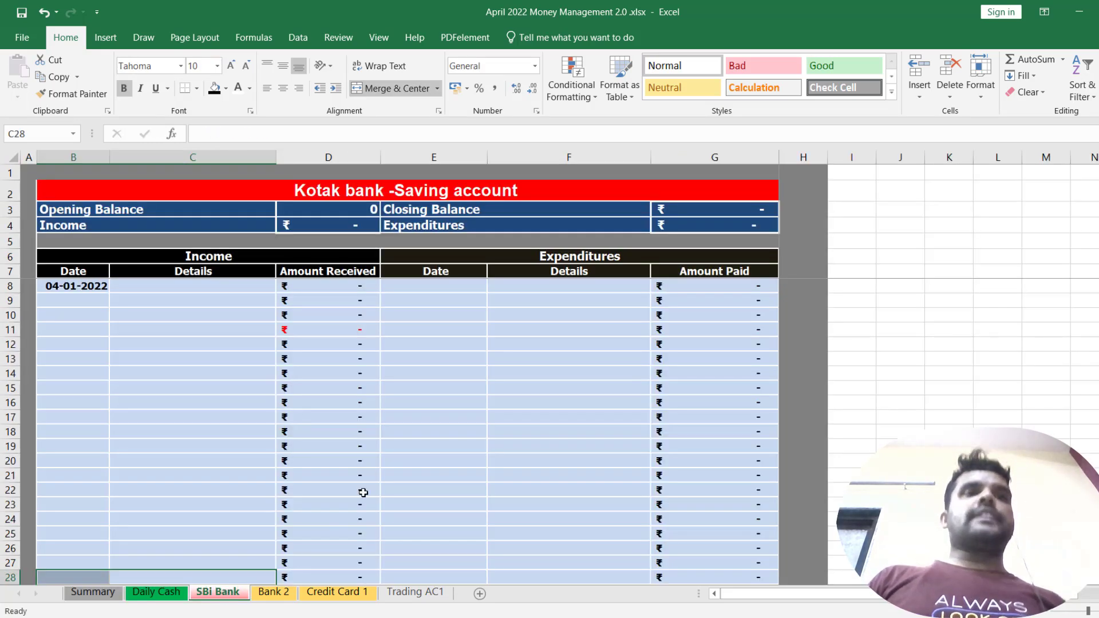
pyautogui.click(350, 213)
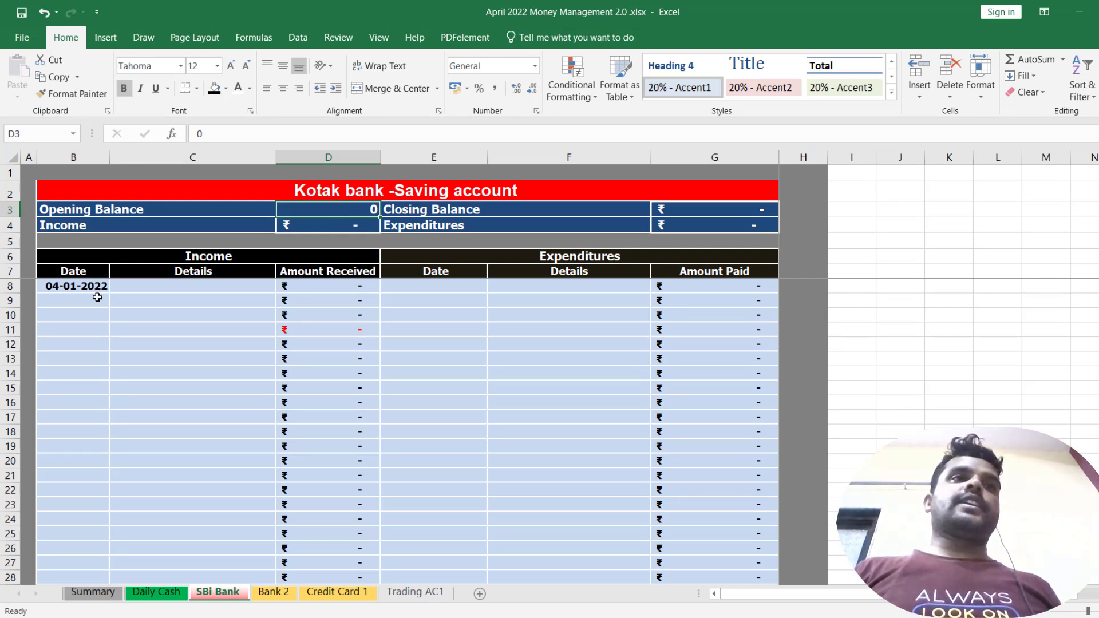
# Step: Enter the date 01/4/2022 in cell B8, the first Income row of the SBi Bank sheet
pyautogui.click(79, 288)
pyautogui.write('01/4')
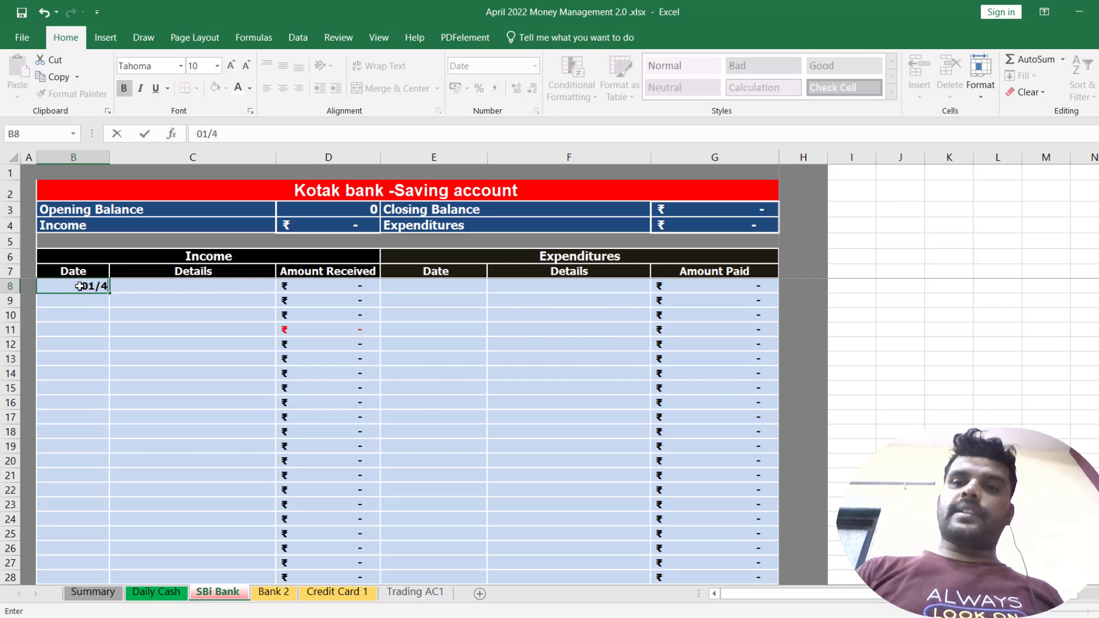
pyautogui.write('/2022')
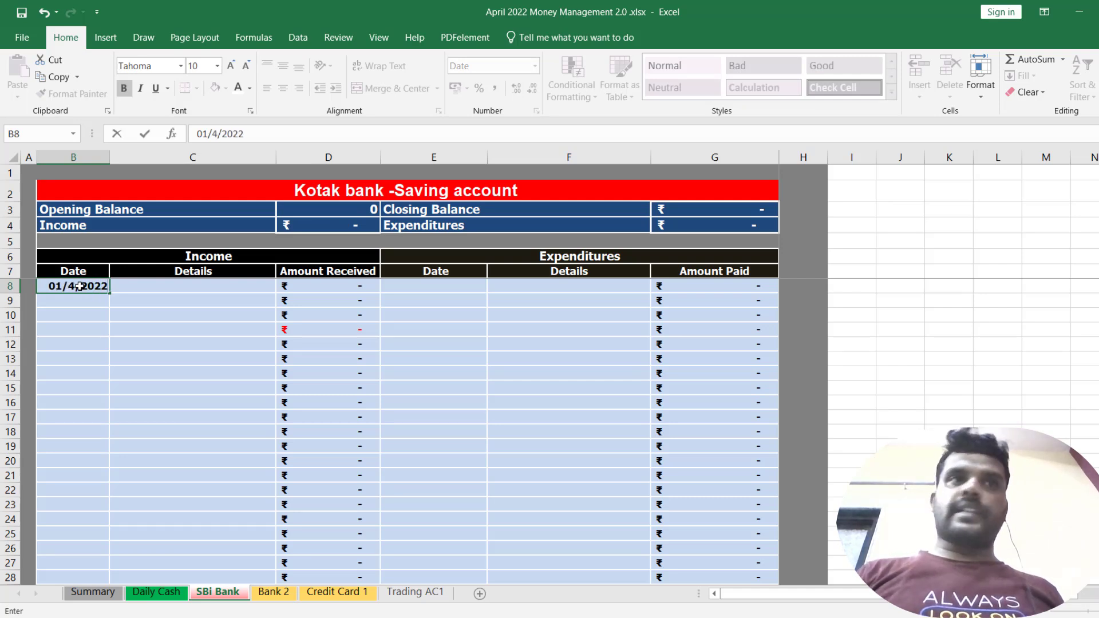
pyautogui.press('Return')
# Step: Set the SBi Bank sheet's opening balance in D3 to 5500
pyautogui.press('Up')
pyautogui.press('Right')
pyautogui.press('Right')
pyautogui.press('Up')
pyautogui.press('Up')
pyautogui.press('Up')
pyautogui.press('Up')
pyautogui.press('Up')
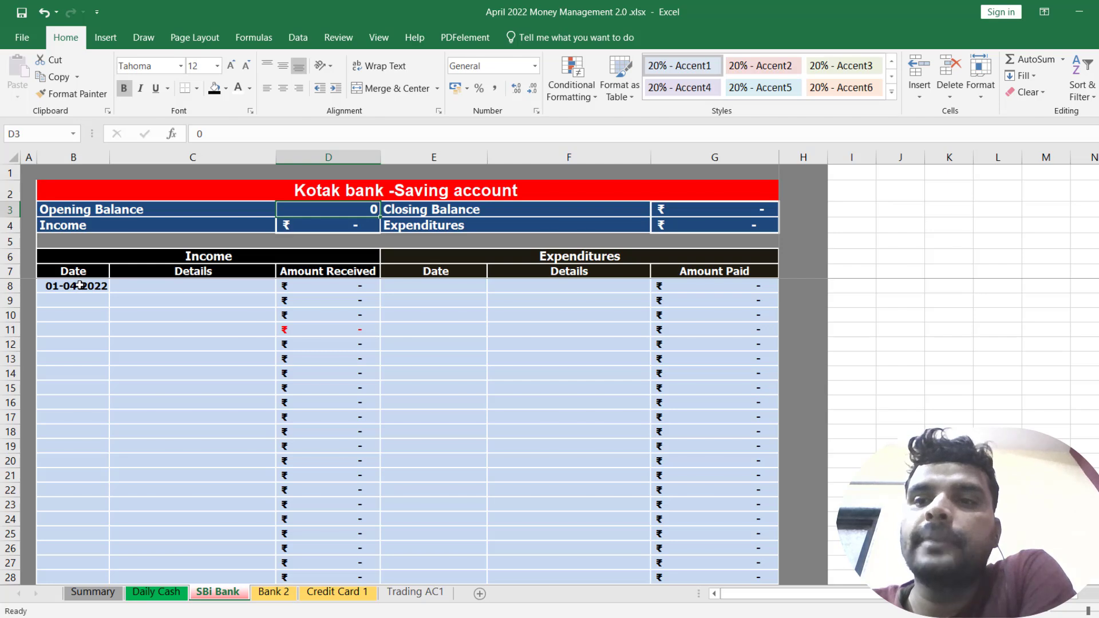
pyautogui.write('5')
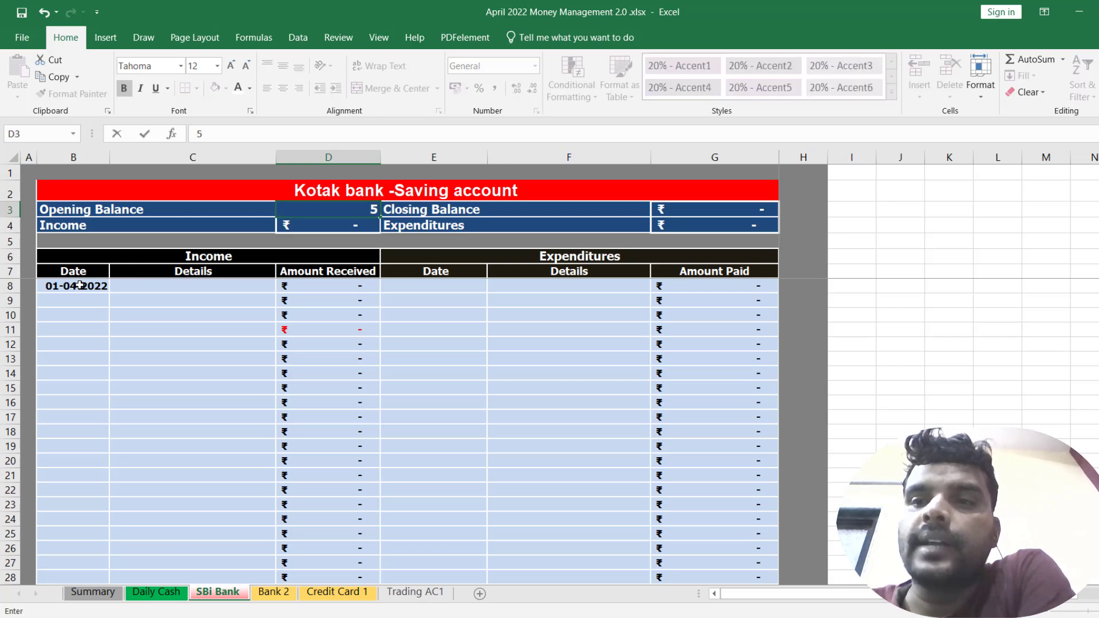
pyautogui.write('500')
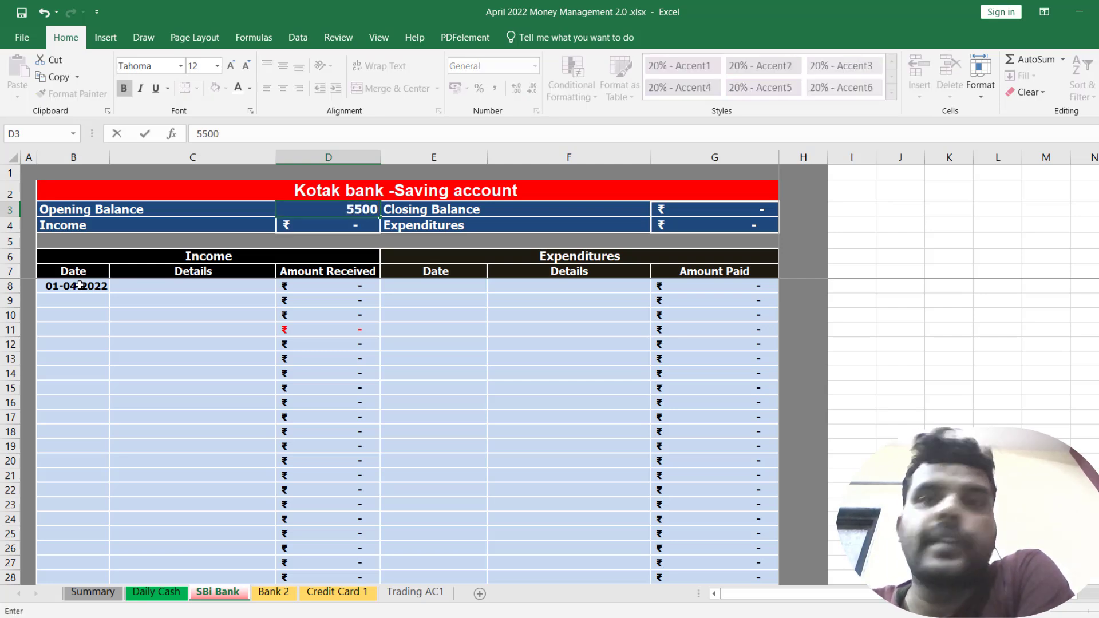
pyautogui.press('Return')
pyautogui.press('Up')
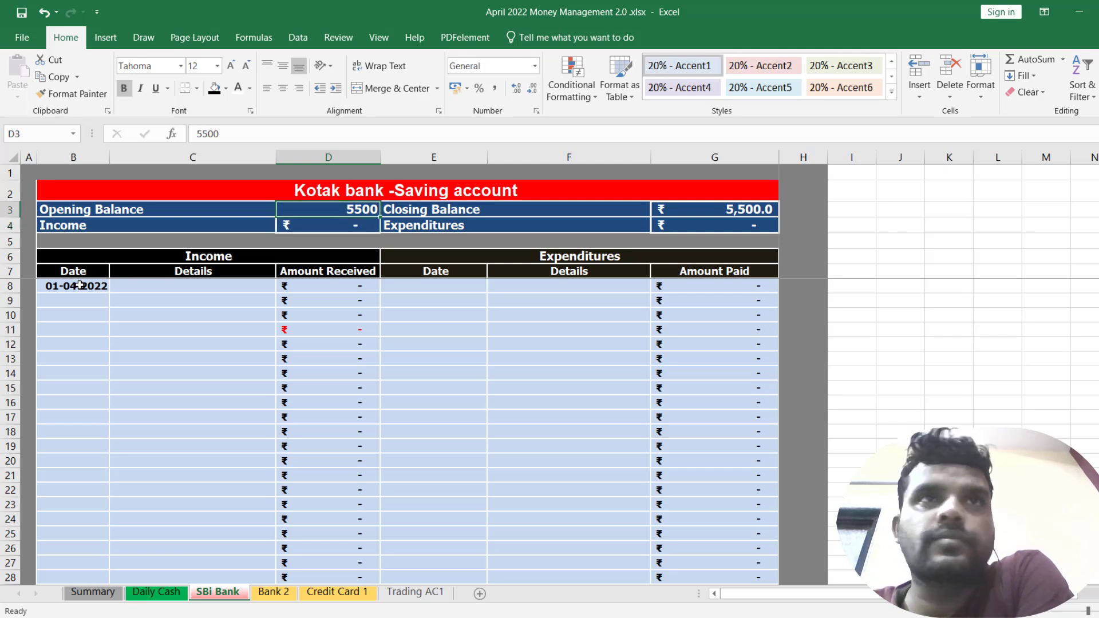
pyautogui.press('Down')
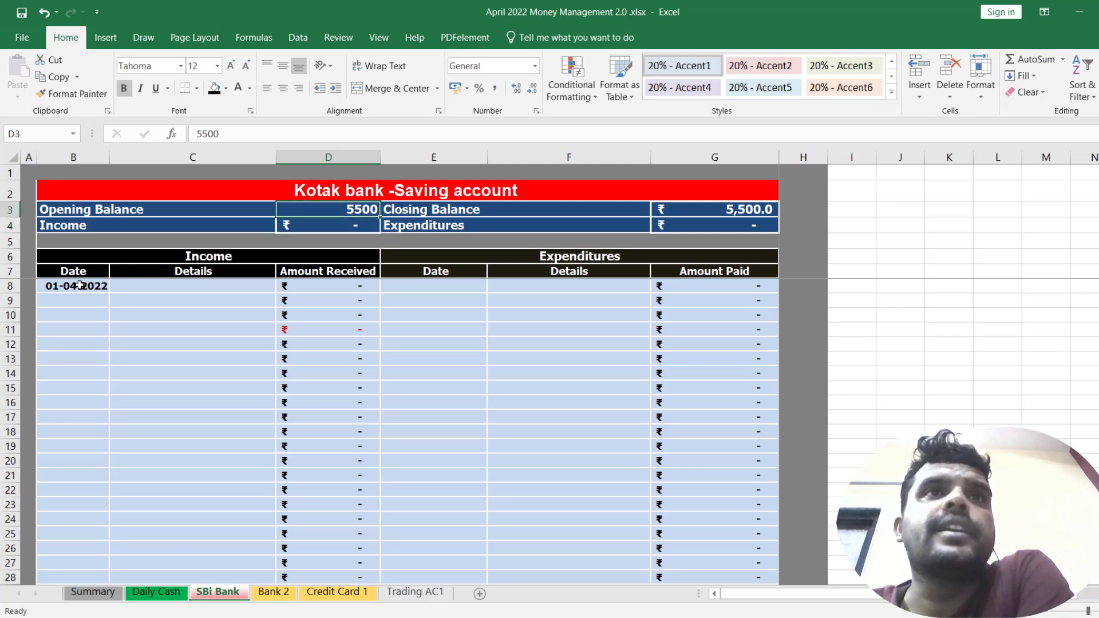
pyautogui.press('Up')
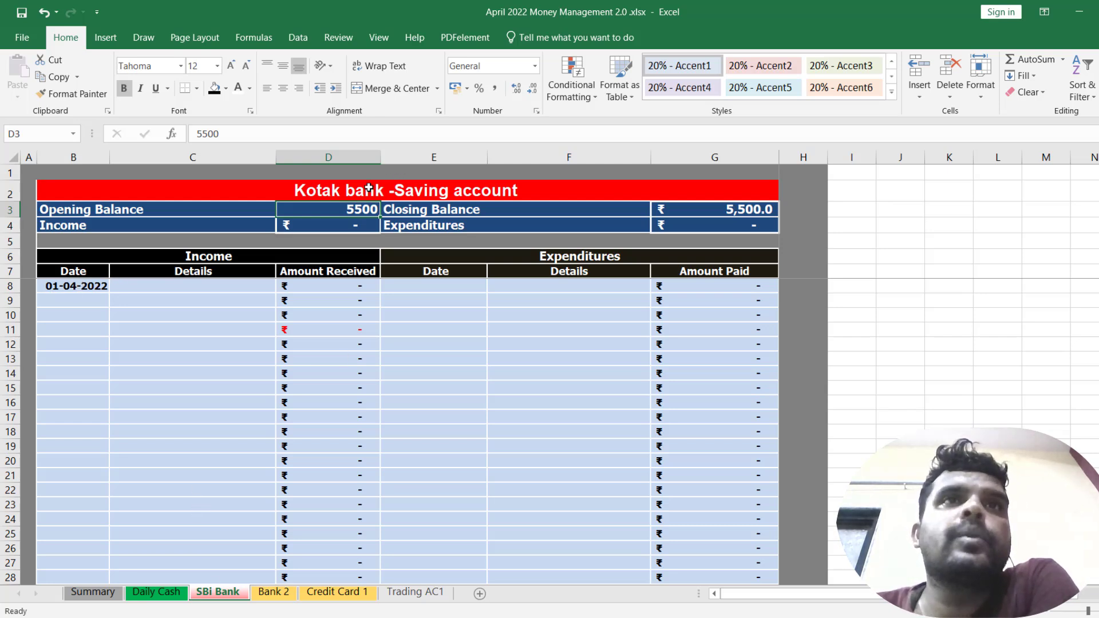
# Step: Change the Kotak bank title in row 2 to "SB bank - Saving account"
pyautogui.doubleClick(349, 191)
pyautogui.moveTo(296, 192); pyautogui.dragTo(343, 192)
pyautogui.write('SB')
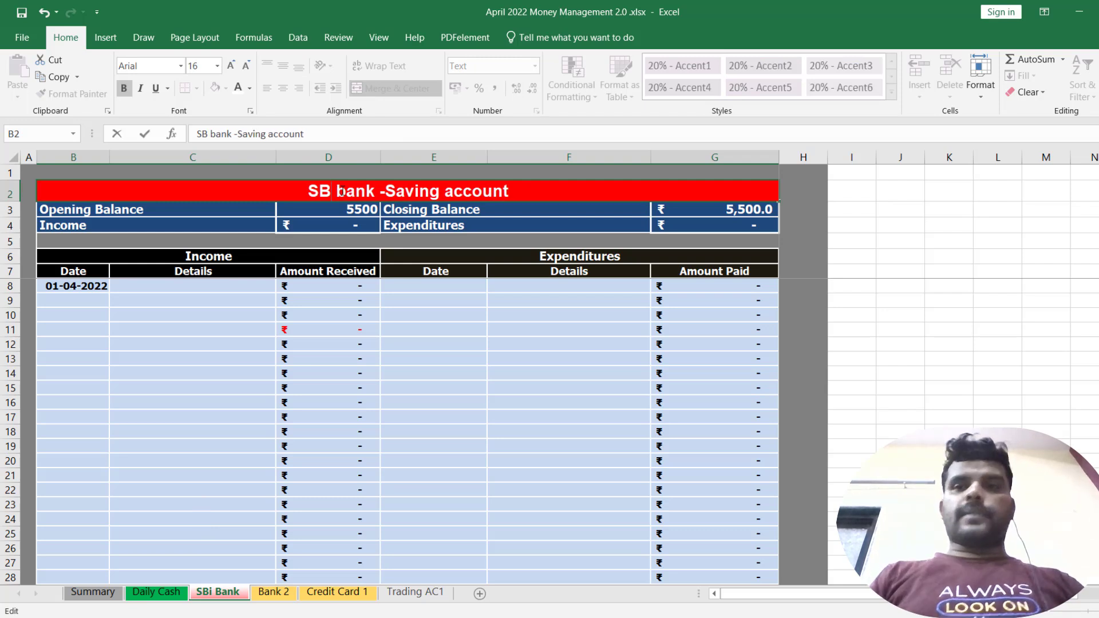
pyautogui.click(374, 192)
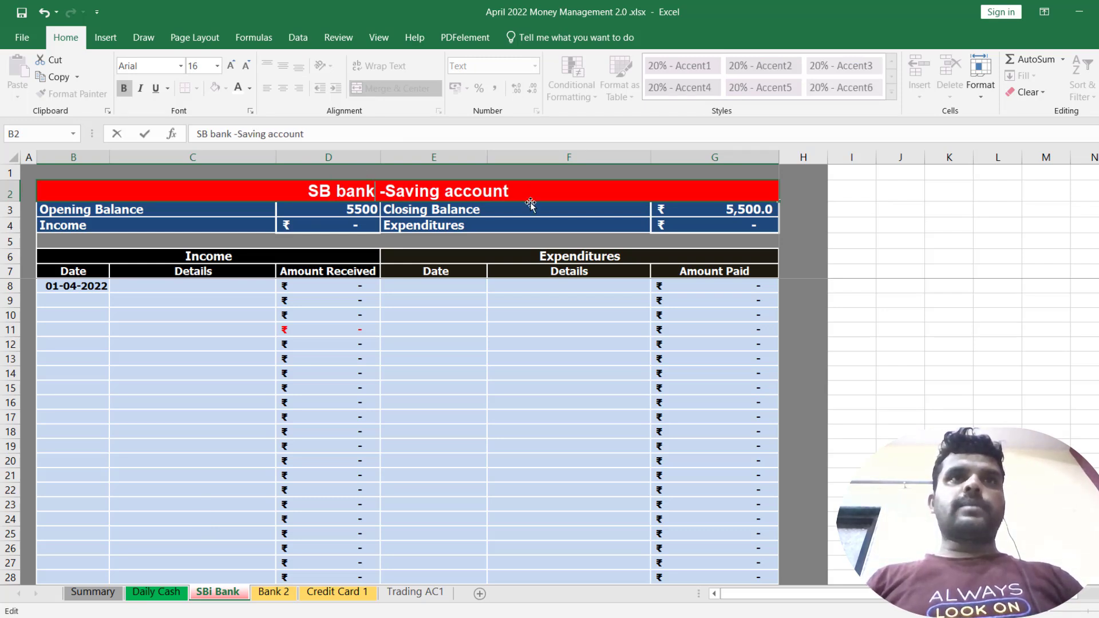
pyautogui.write('-')
pyautogui.press('Delete')
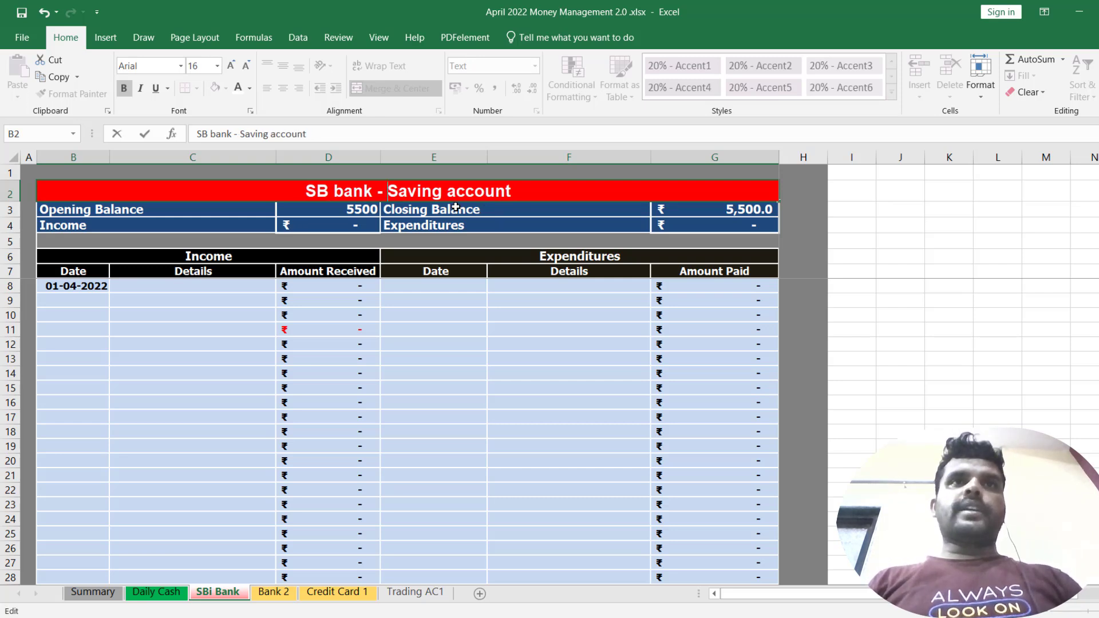
pyautogui.moveTo(138, 212); pyautogui.dragTo(716, 220)
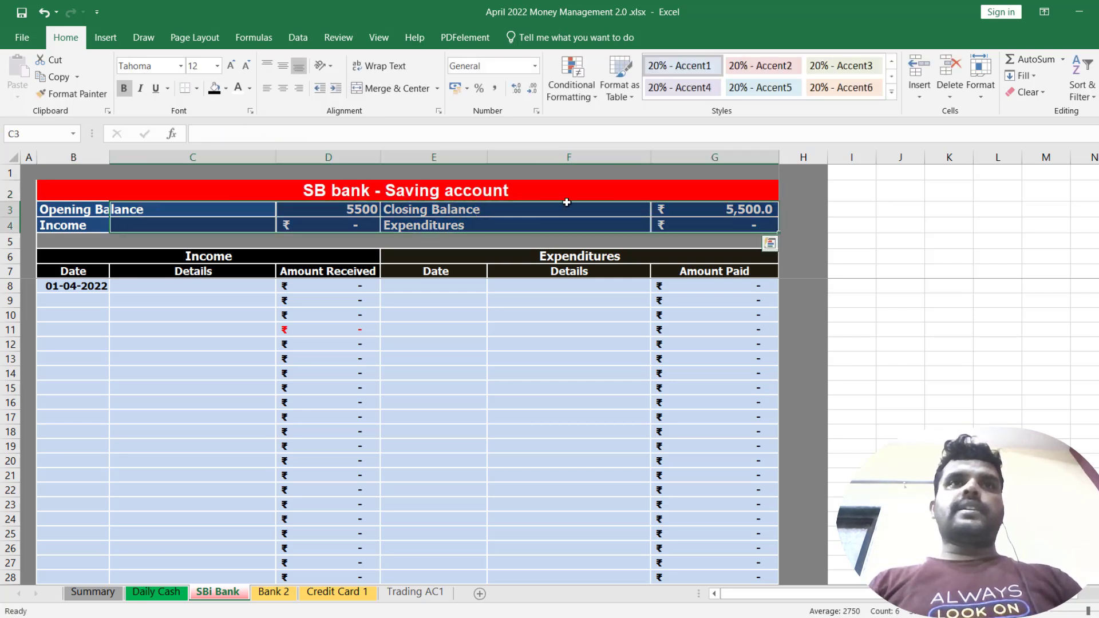
# Step: Correct the bank name in the row 2 title so it reads "SBi Bank - Saving account"
pyautogui.click(307, 188)
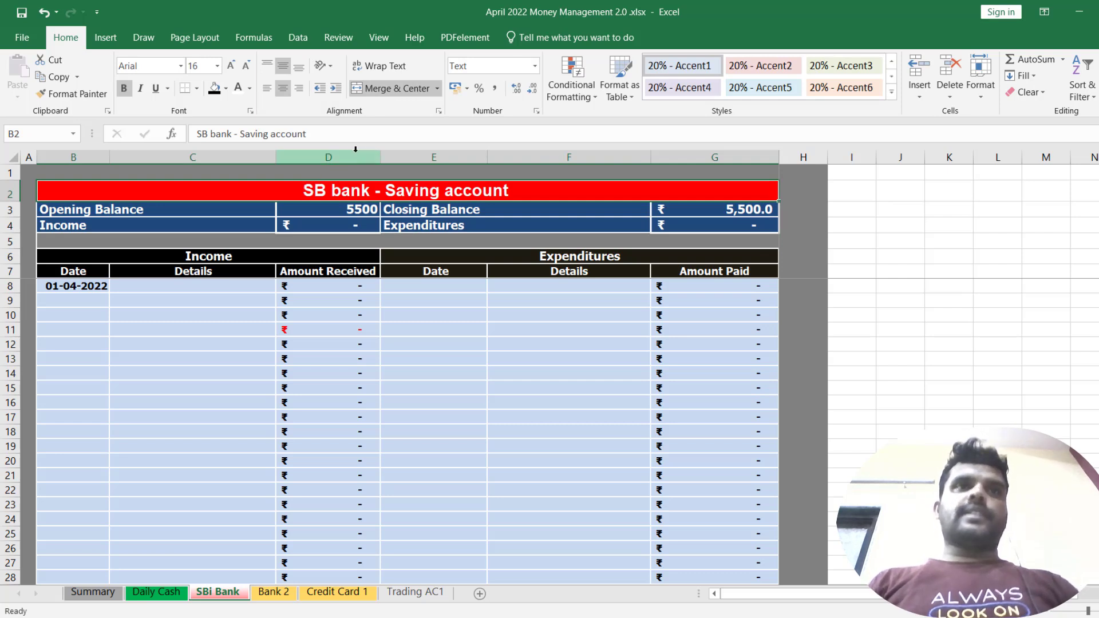
pyautogui.doubleClick(350, 190)
pyautogui.moveTo(334, 190); pyautogui.dragTo(345, 191)
pyautogui.write('B')
pyautogui.click(327, 267)
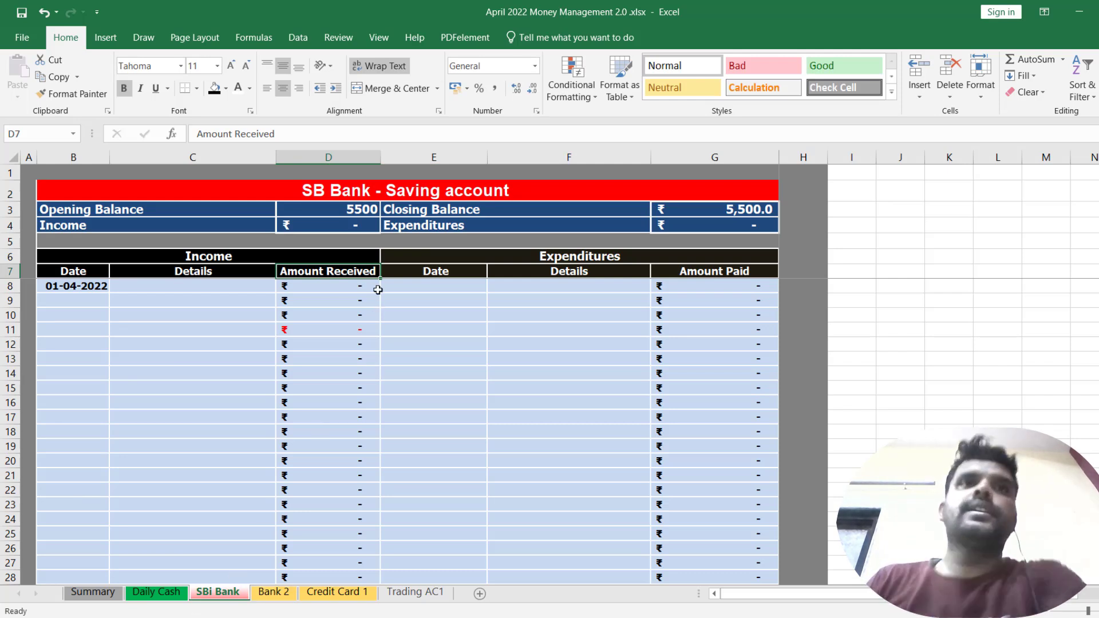
pyautogui.click(351, 193)
pyautogui.doubleClick(327, 191)
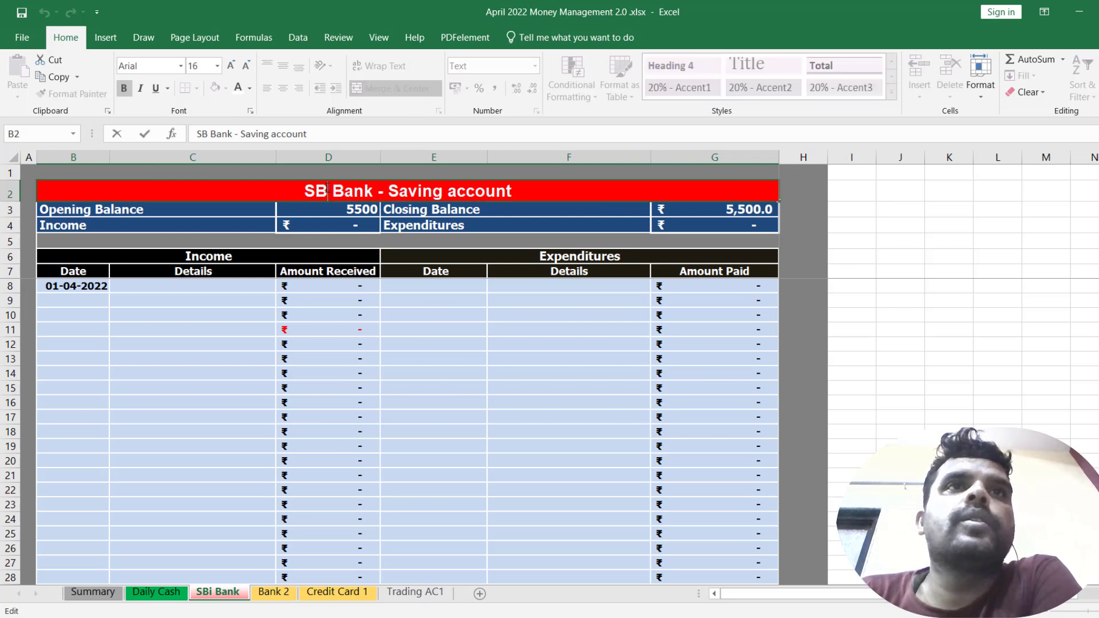
pyautogui.write('i')
pyautogui.click(109, 213)
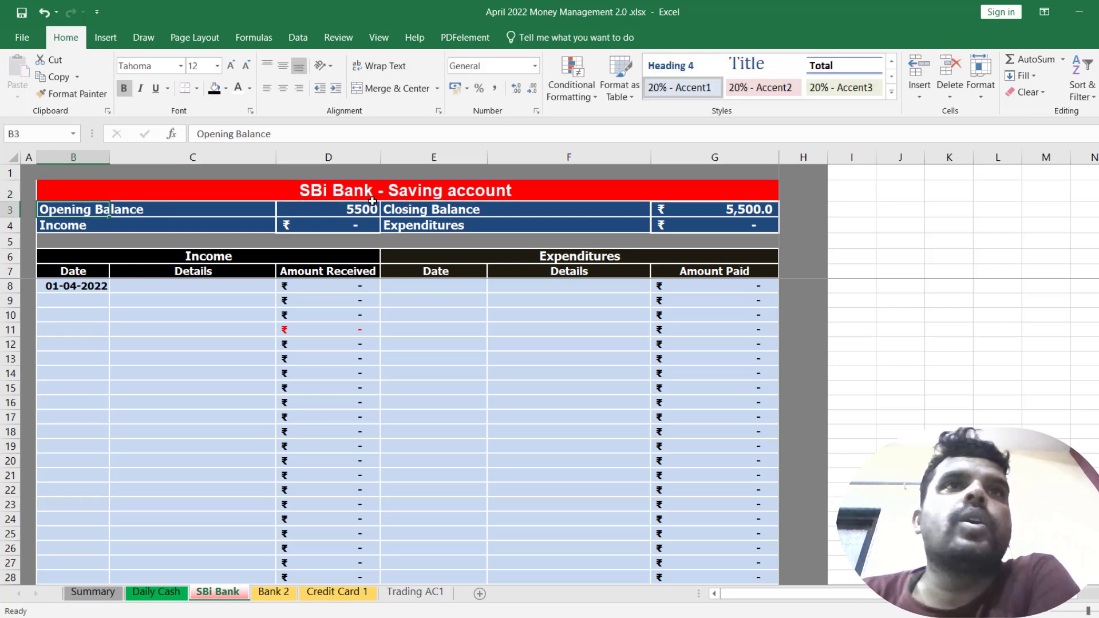
# Step: Review the SBi opening balance and the Daily Cash ATM withdrawal entry, then compare the Income and Expenditures columns on SBi Bank
pyautogui.click(355, 212)
pyautogui.click(206, 293)
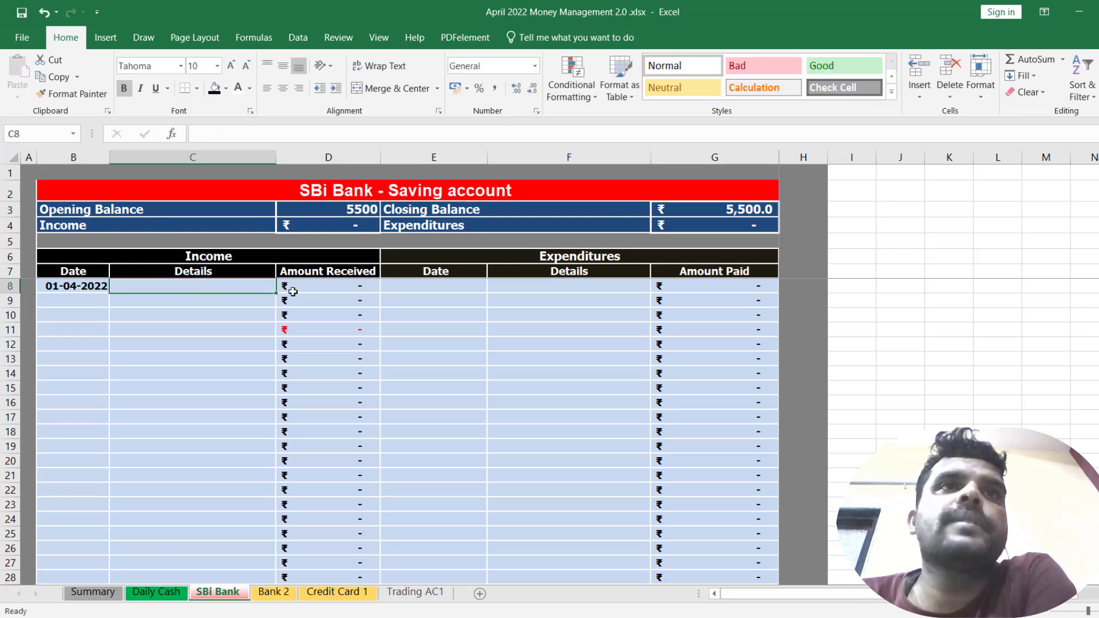
pyautogui.click(160, 595)
pyautogui.moveTo(114, 293); pyautogui.dragTo(344, 293)
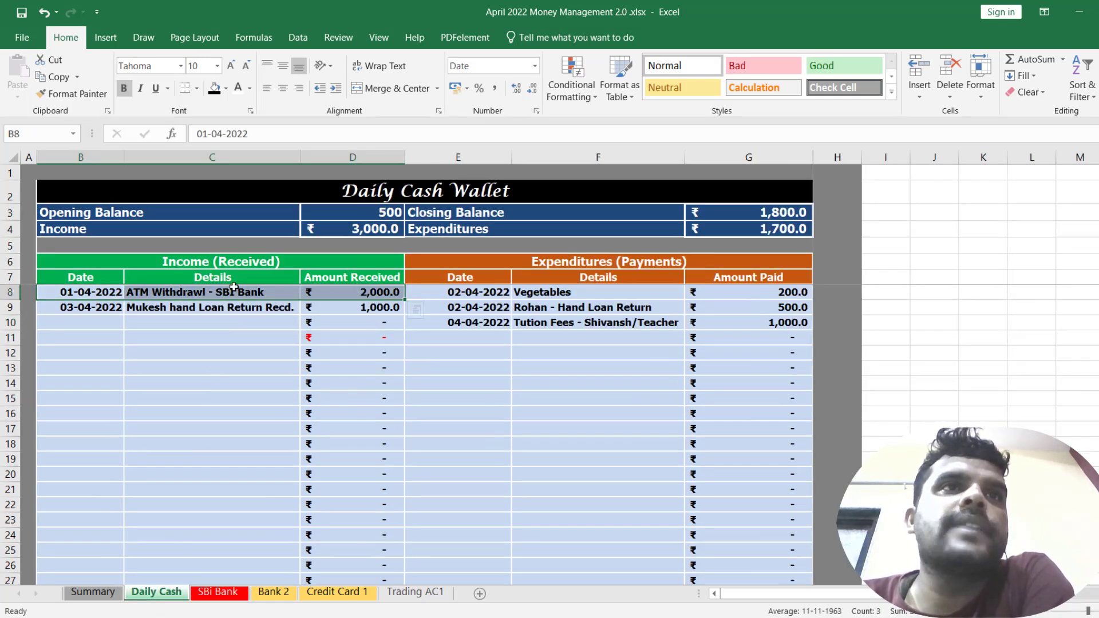
pyautogui.click(223, 593)
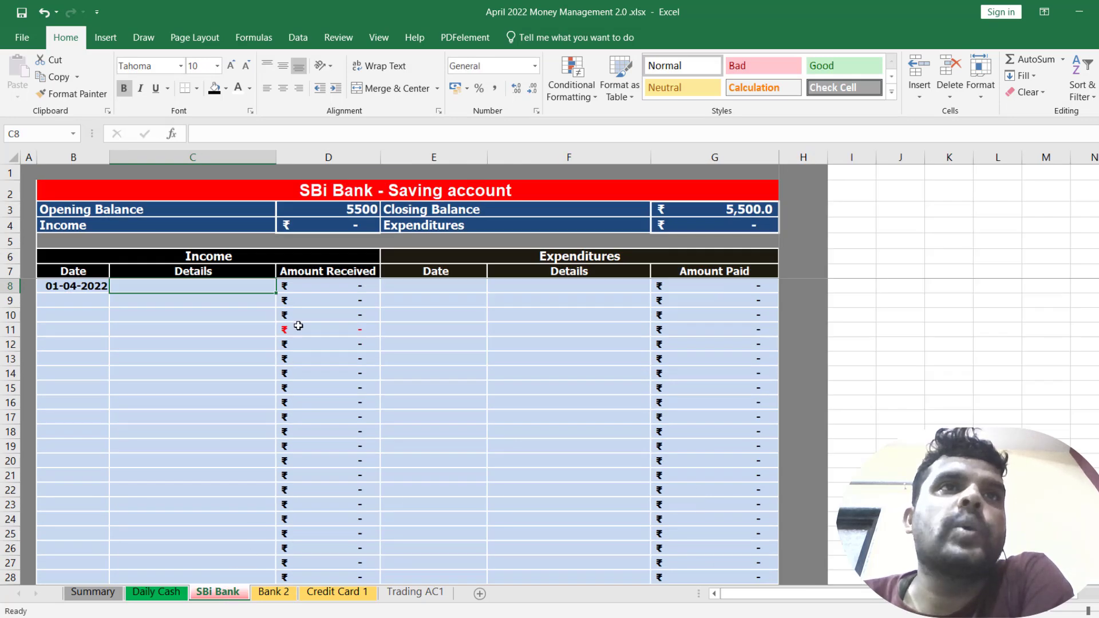
pyautogui.moveTo(203, 258); pyautogui.dragTo(360, 286)
pyautogui.click(434, 286)
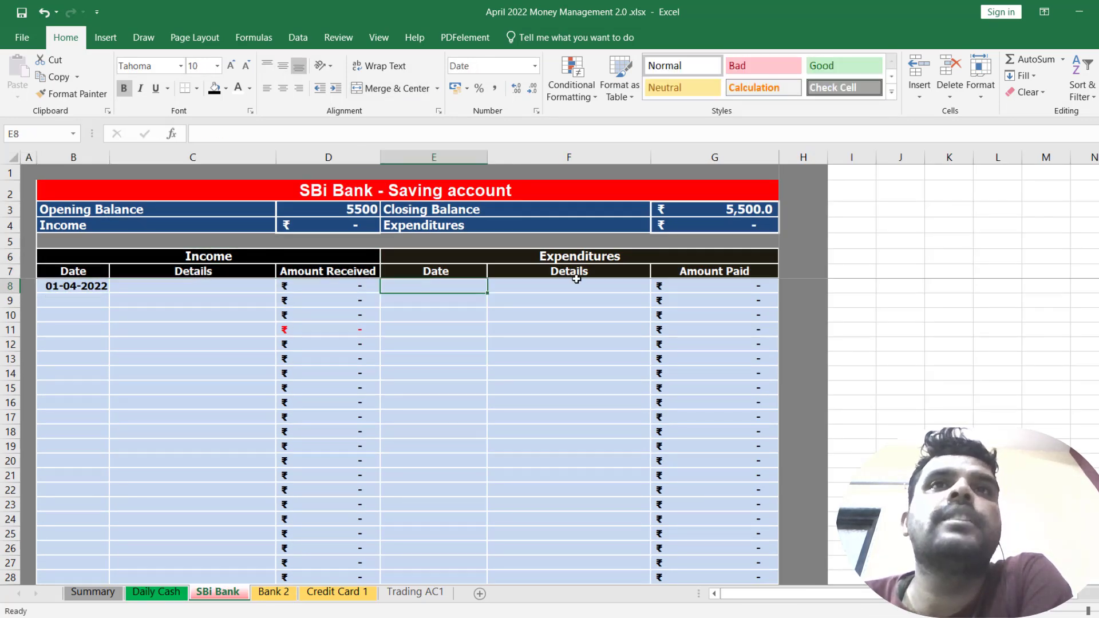
# Step: Append "(Dr.)" to the Expenditures heading and "(Cr.)" to the Income heading in row 6 of SBi Bank
pyautogui.doubleClick(620, 257)
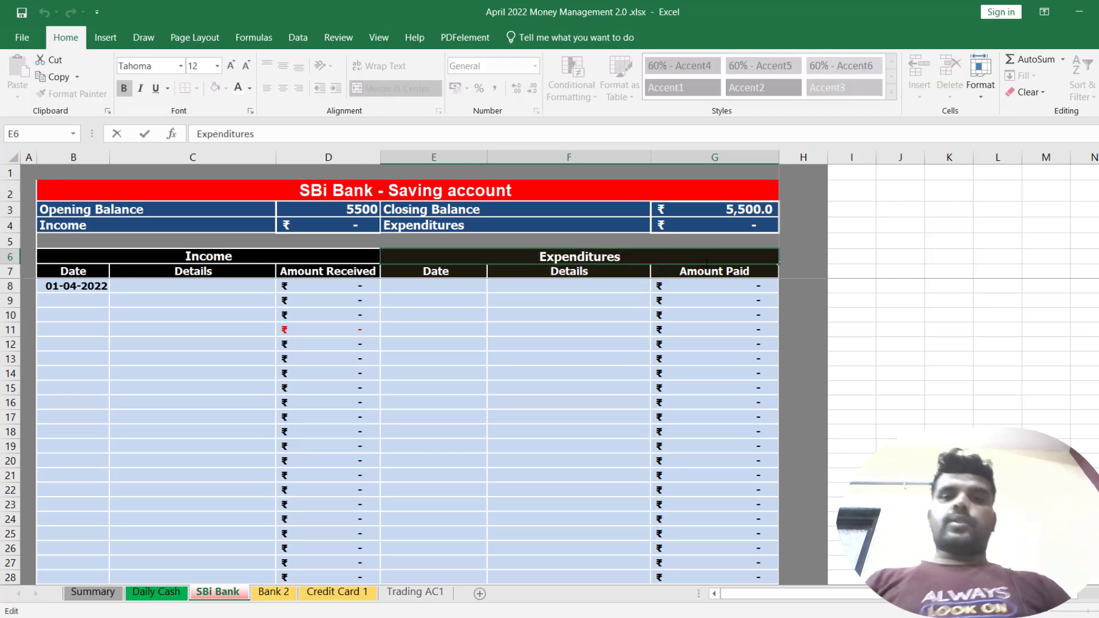
pyautogui.write('(Dr.)')
pyautogui.press('Return')
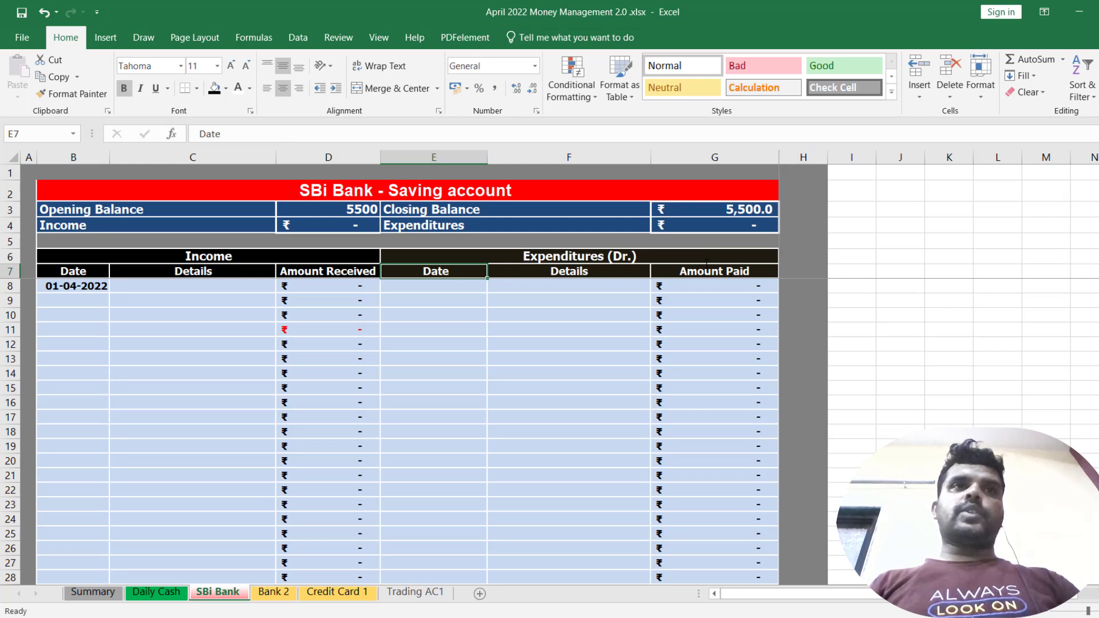
pyautogui.doubleClick(234, 257)
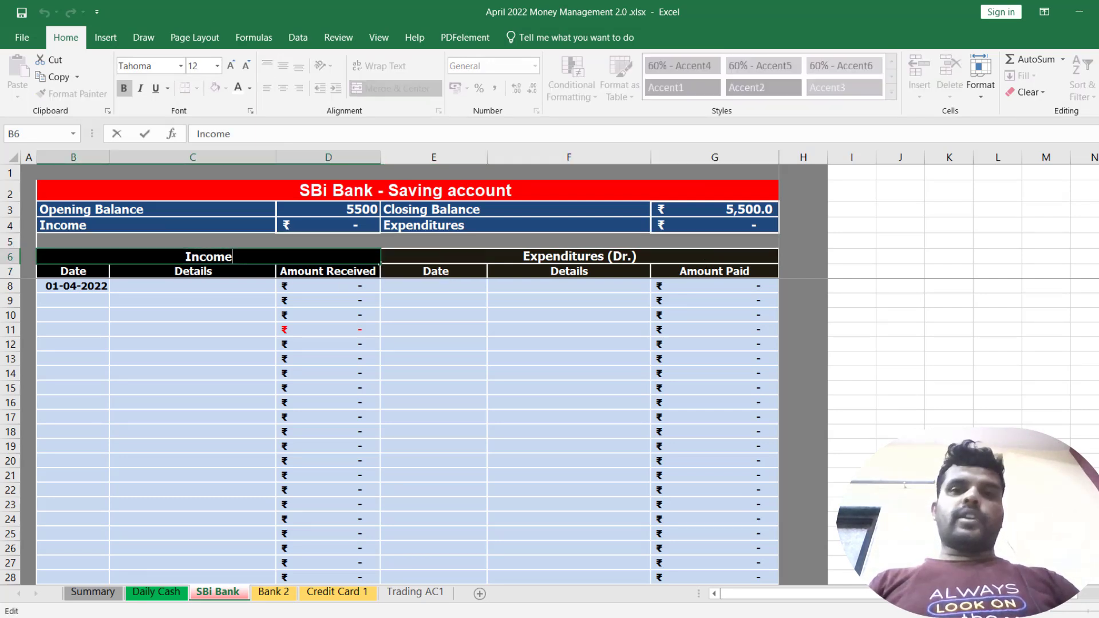
pyautogui.write('(Cr.')
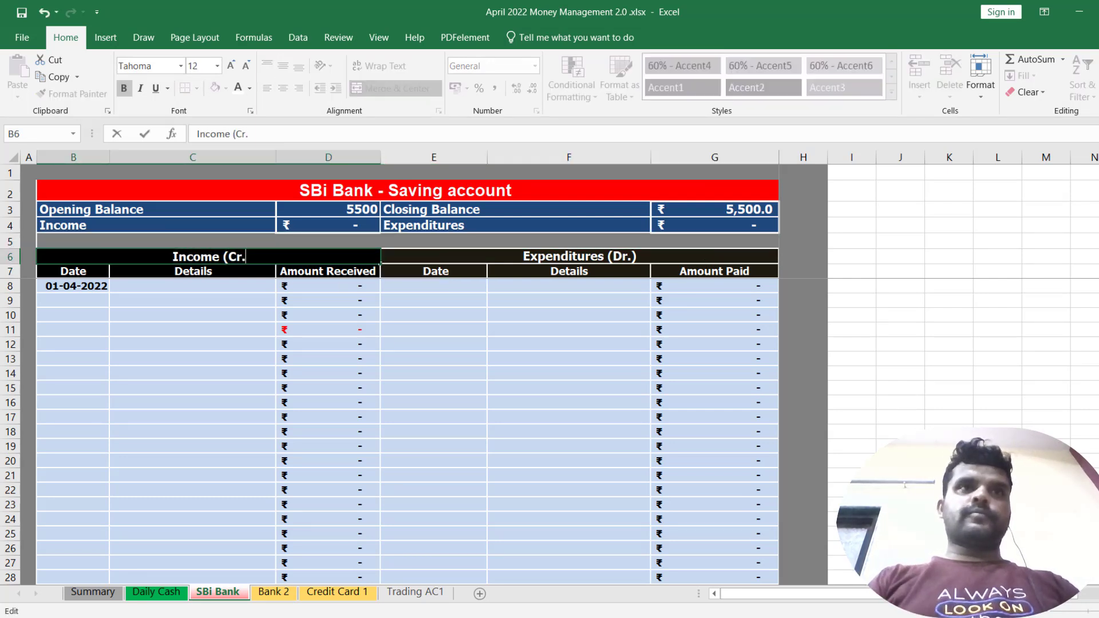
pyautogui.write(')')
pyautogui.press('Return')
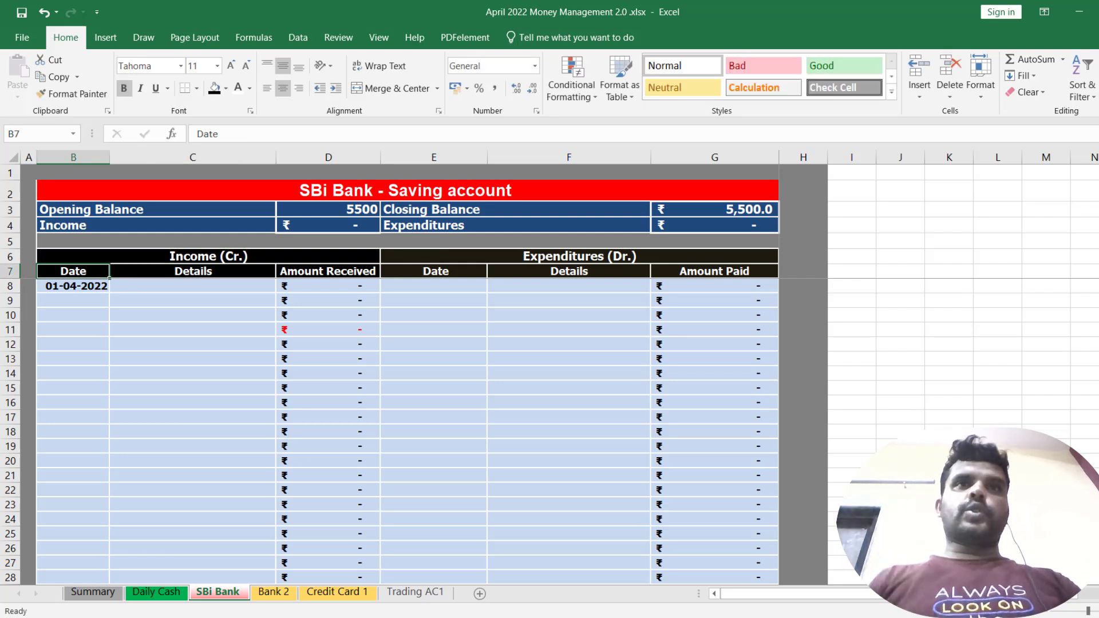
# Step: Enter "Cash Withdrawl ATM" as the first expenditure's details in F8
pyautogui.click(461, 291)
pyautogui.click(526, 287)
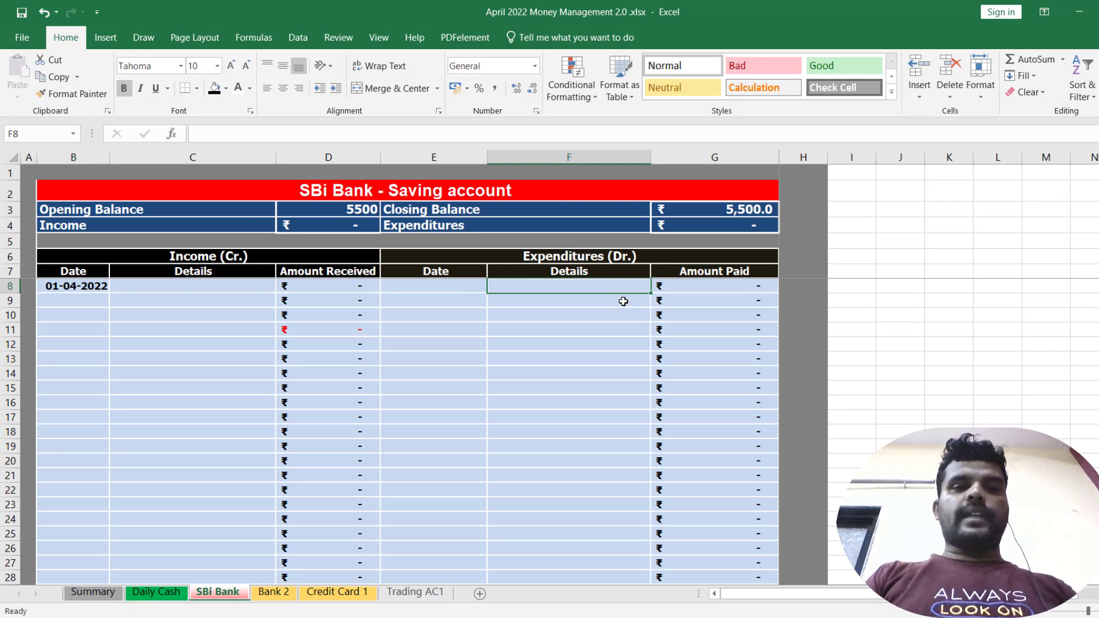
pyautogui.write('C')
pyautogui.write('ith')
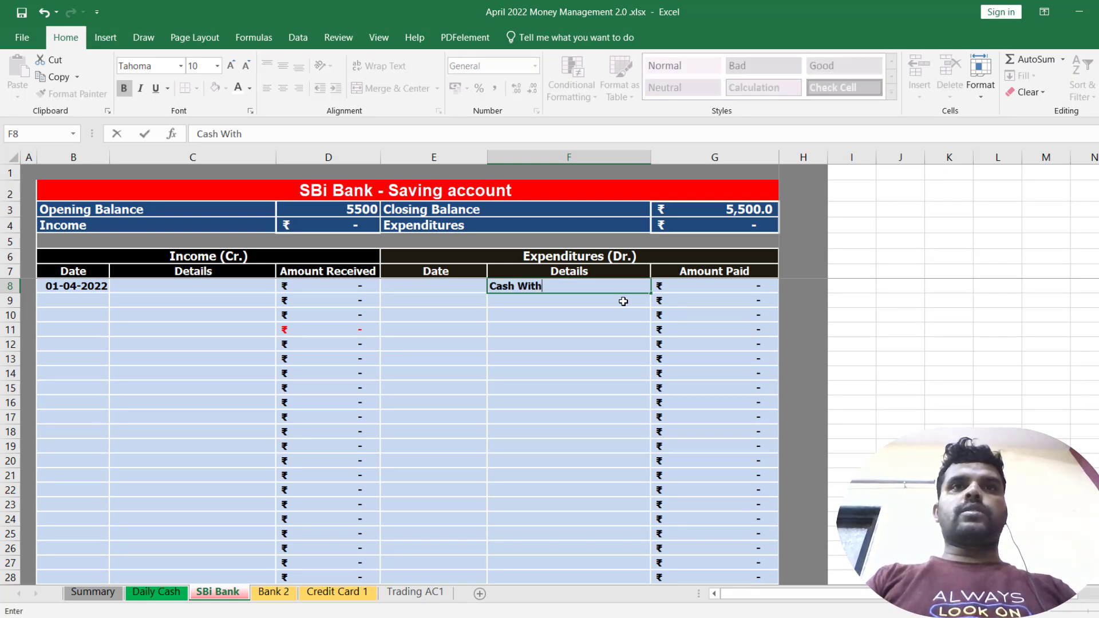
pyautogui.write('drawl ATM')
pyautogui.press('Return')
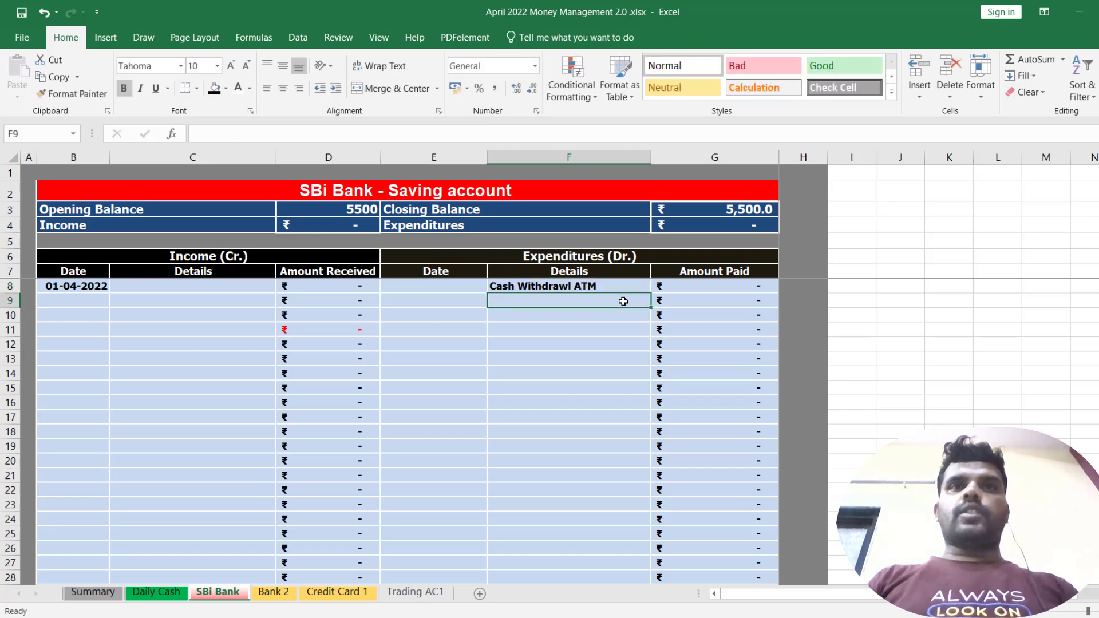
# Step: Check the ATM withdrawal date on Daily Cash and enter 01/4/2022 as the SBi Bank expenditure date in E8
pyautogui.click(155, 592)
pyautogui.click(80, 293)
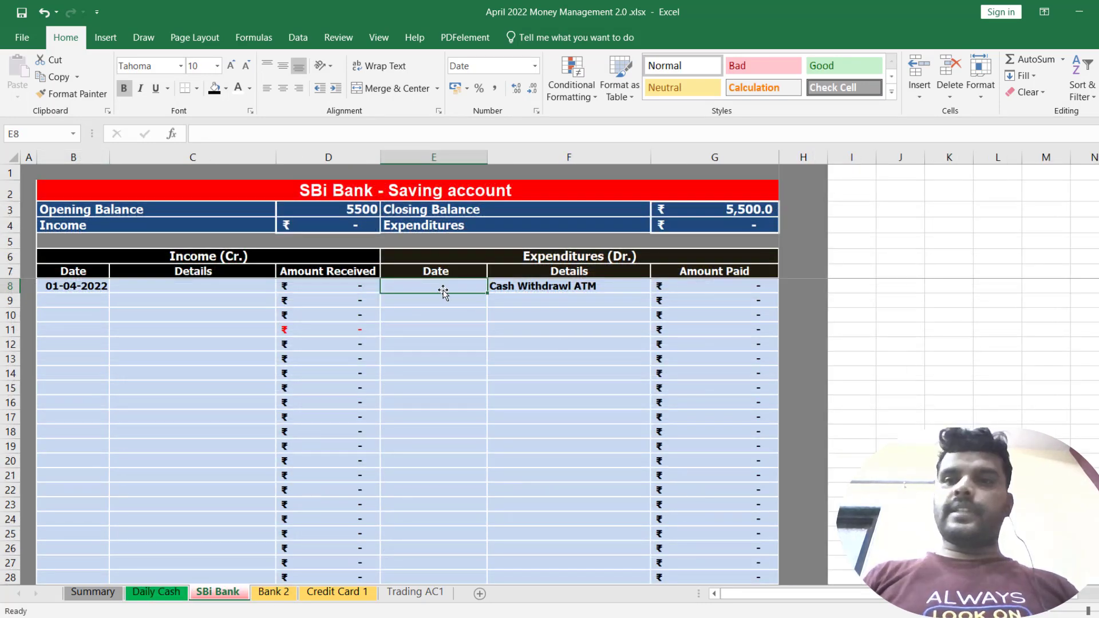
pyautogui.write('01')
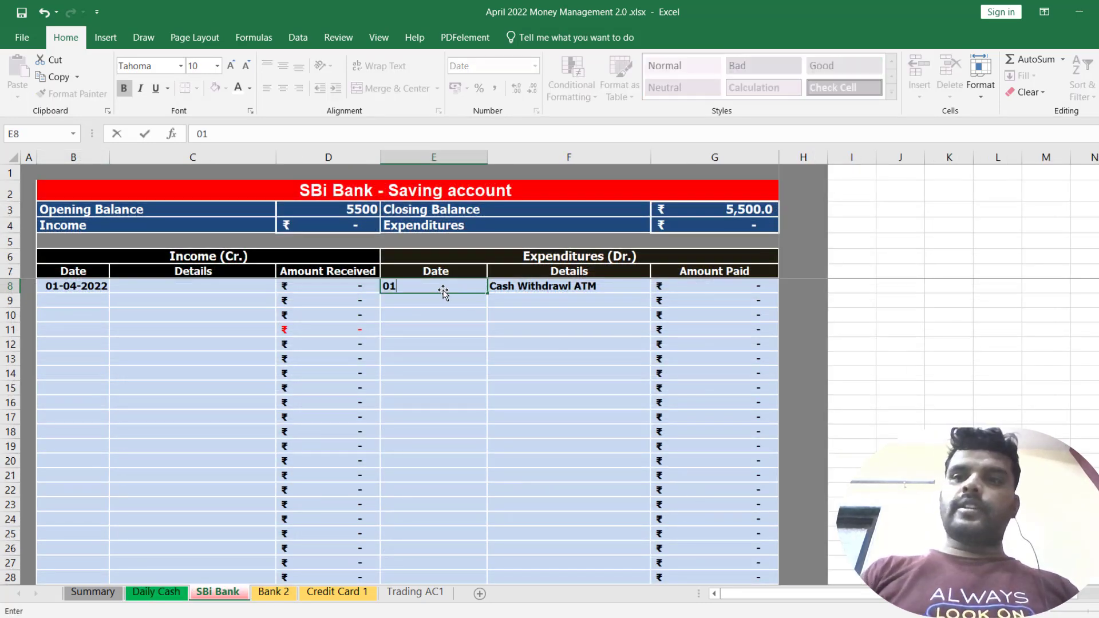
pyautogui.write('/4/2022')
pyautogui.press('Return')
# Step: Enter 2,000 as the ATM withdrawal's amount paid in G8 and check the closing balance in G3
pyautogui.press('Up')
pyautogui.press('Right')
pyautogui.press('Right')
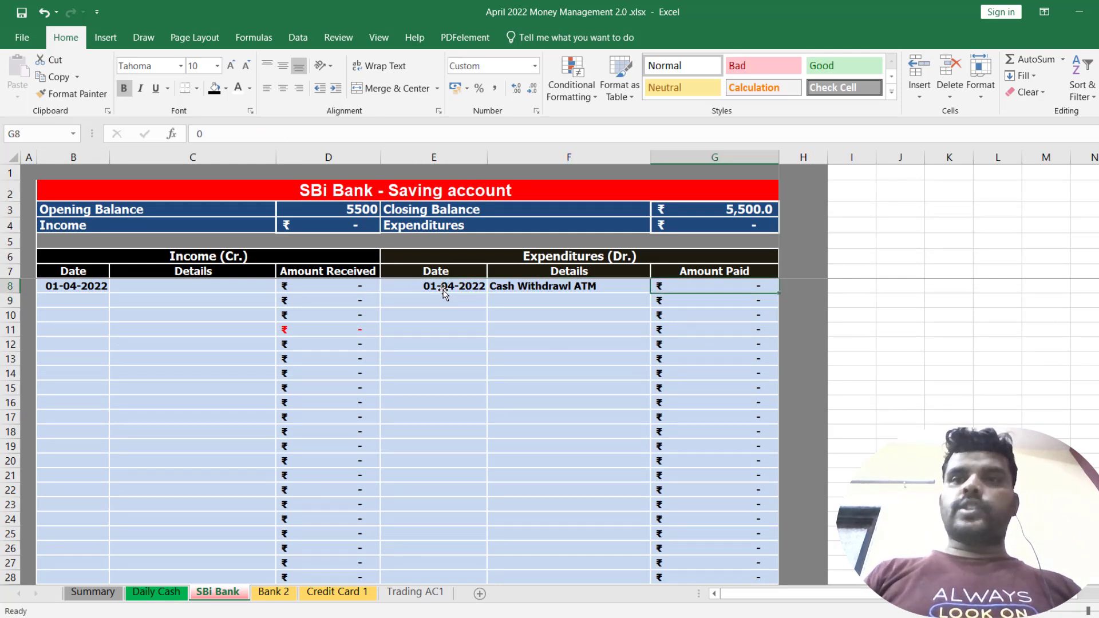
pyautogui.write('2,000')
pyautogui.press('Return')
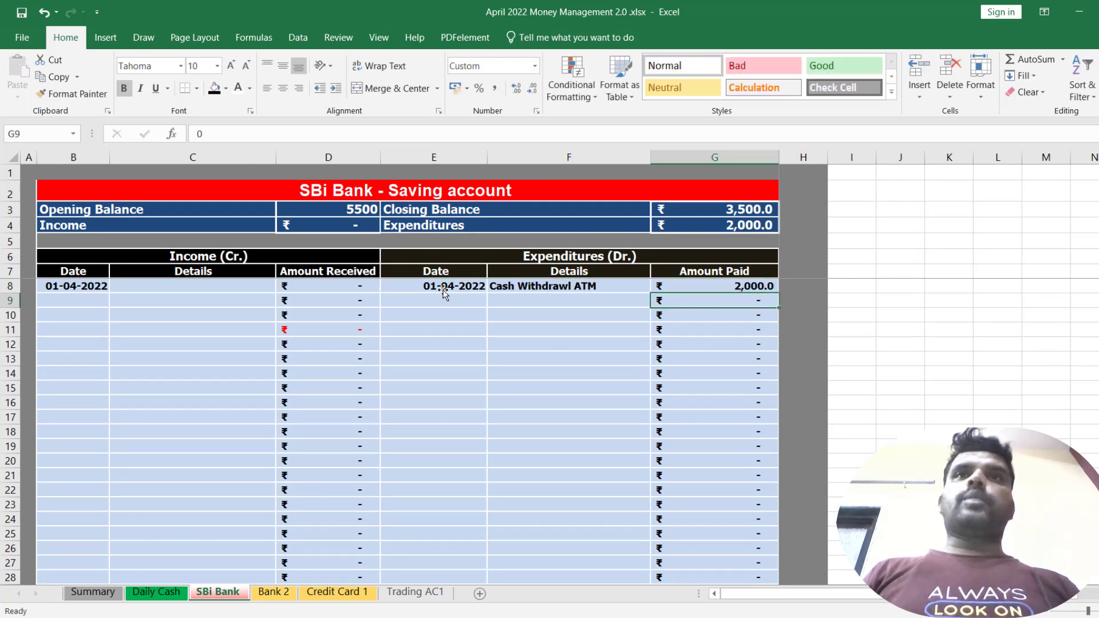
pyautogui.click(727, 215)
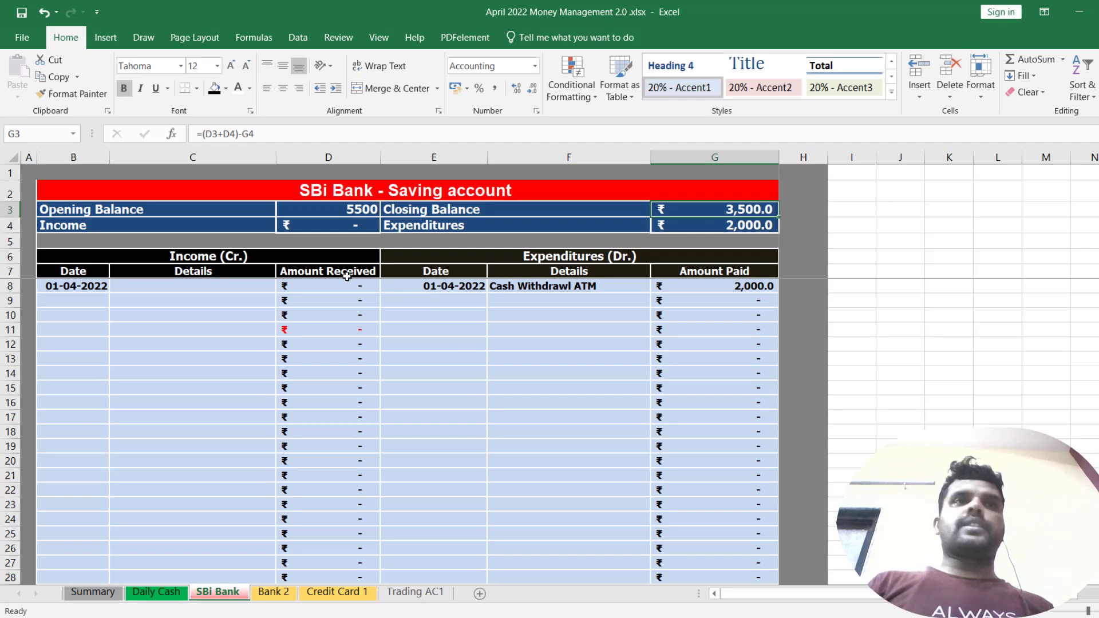
# Step: Rename the Bank -1 fund source in B3 of the Summary sheet as "Sbi Bank -"
pyautogui.click(93, 593)
pyautogui.click(265, 214)
pyautogui.doubleClick(135, 211)
pyautogui.hotkey('shift', 'Home')
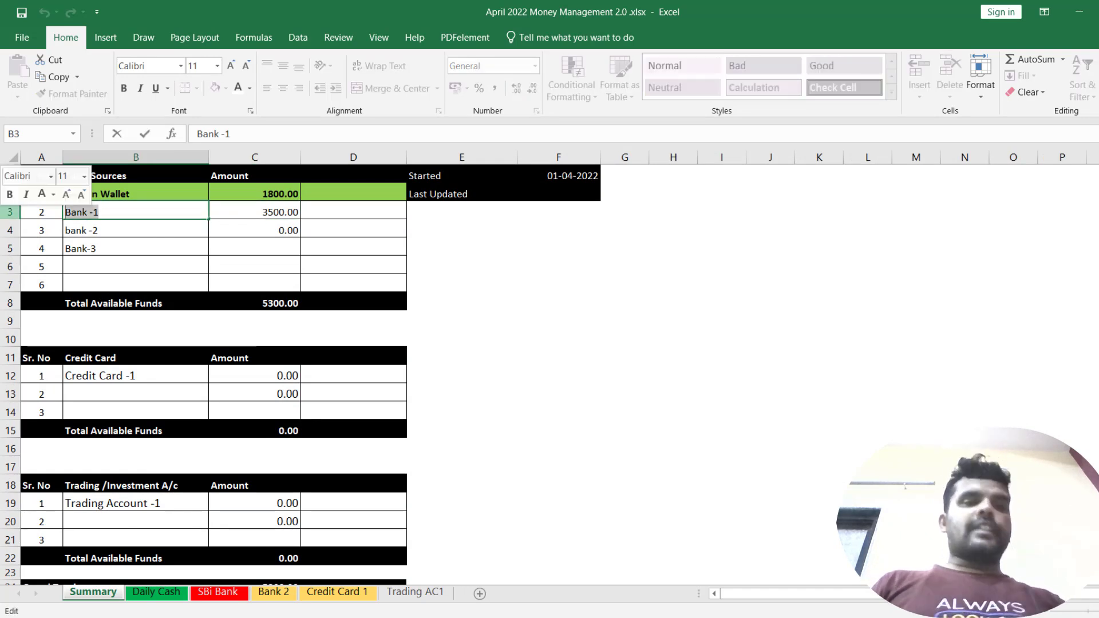
pyautogui.write('Sbi Ba')
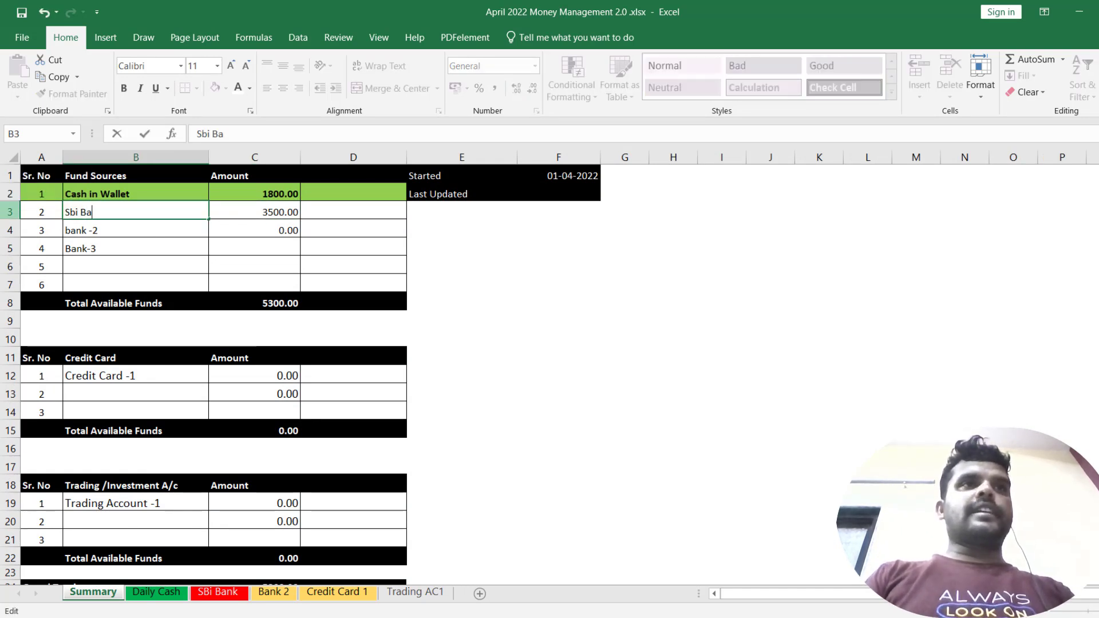
pyautogui.write('nk -')
pyautogui.click(80, 235)
# Step: Fill the bank row A3:D3 with the standard Dark Blue colour and make its text white
pyautogui.moveTo(33, 214); pyautogui.dragTo(333, 211)
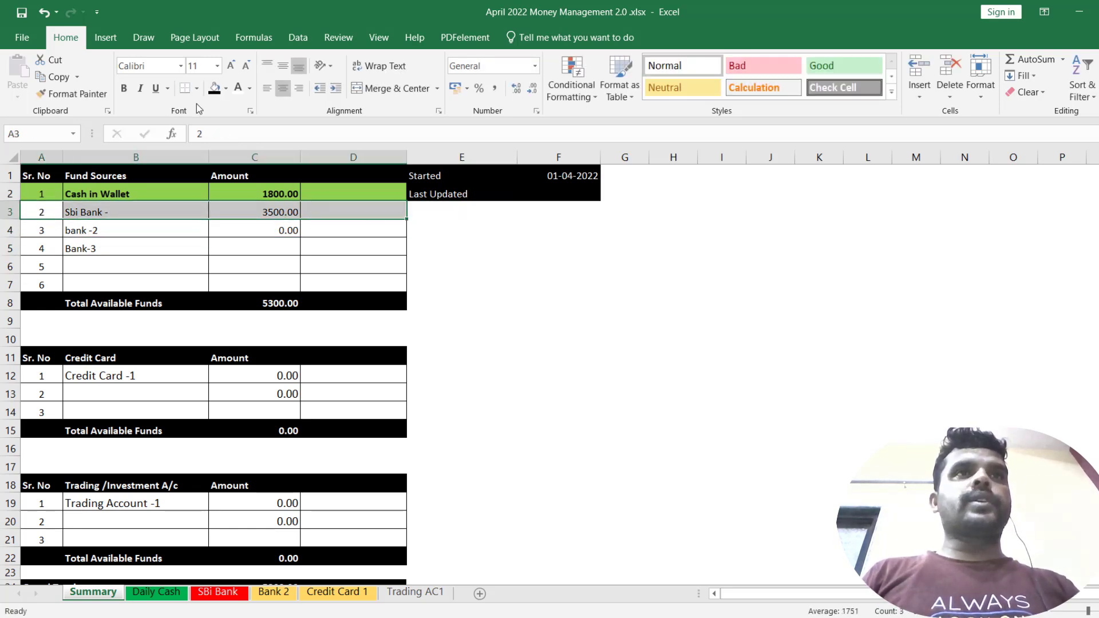
pyautogui.click(226, 89)
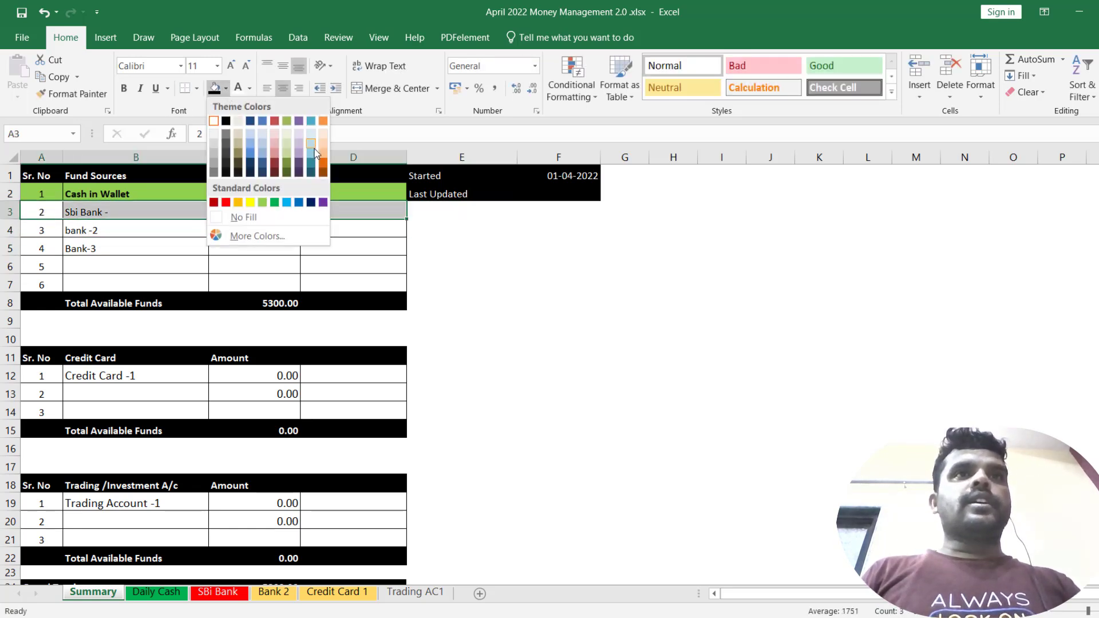
pyautogui.click(311, 202)
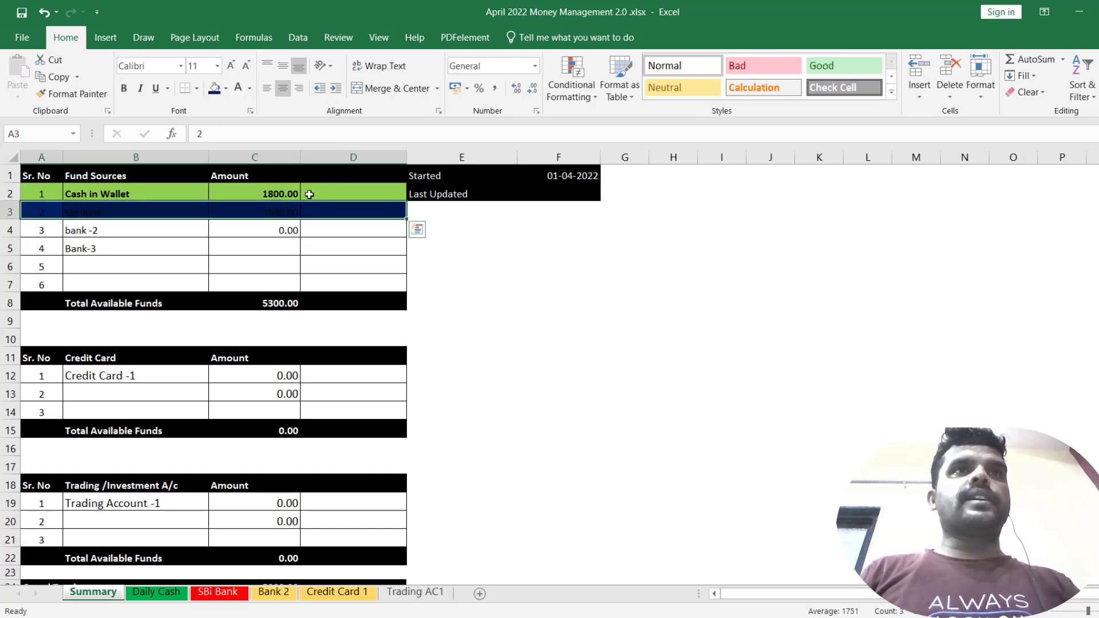
pyautogui.click(243, 89)
pyautogui.click(167, 259)
# Step: Increase the bank name in B3 to font size 12 and make it bold
pyautogui.click(90, 209)
pyautogui.click(231, 65)
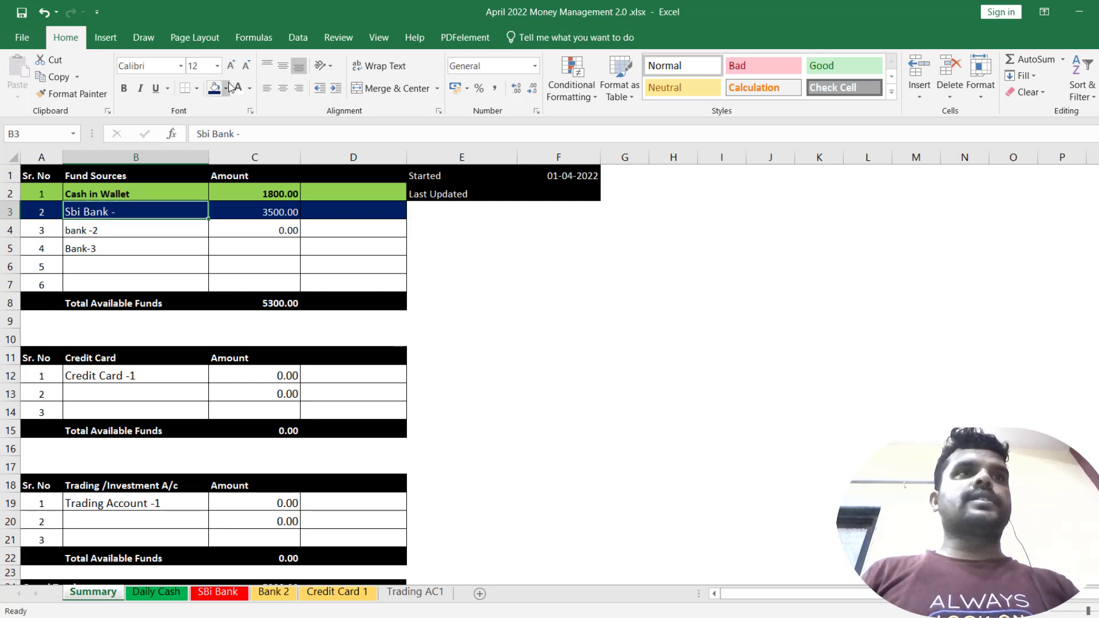
pyautogui.hotkey('ctrl', 'b')
# Step: Correct the capitalisation of the bank name in B3 to "SBI Bank -"
pyautogui.doubleClick(67, 210)
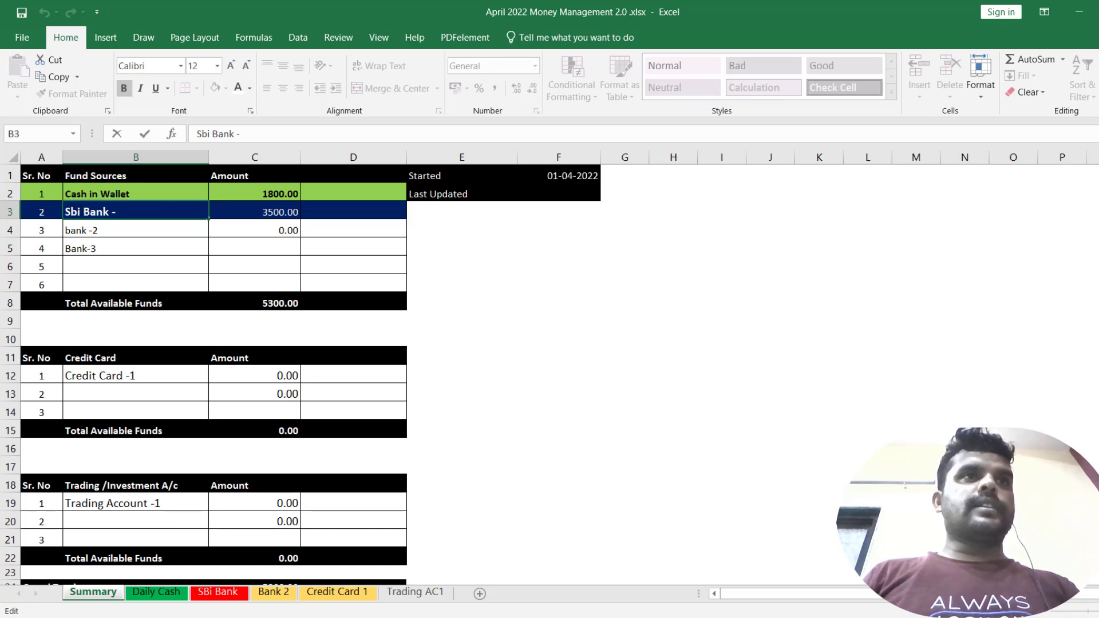
pyautogui.press('Delete')
pyautogui.press('Delete')
pyautogui.write('BI')
pyautogui.press('Return')
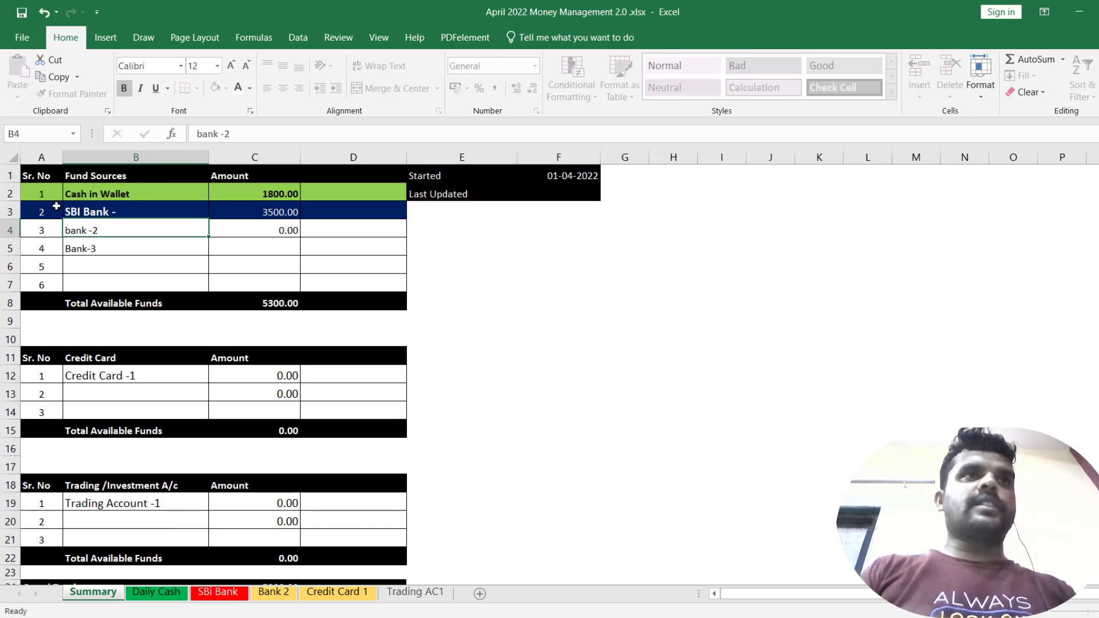
# Step: Review the cash and SBI Bank amounts in C2 and C3 and the Total Available Funds formula in C8
pyautogui.scroll(-1, 392, 258)
pyautogui.keyDown('ctrl'); pyautogui.scroll(3, 395, 259); pyautogui.keyUp('ctrl')
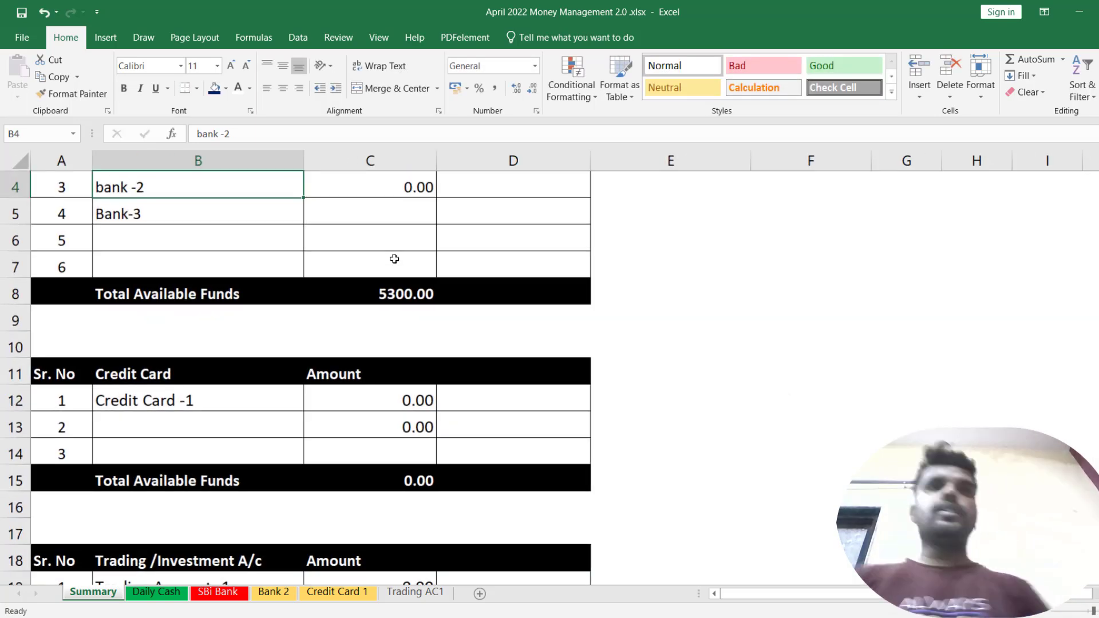
pyautogui.keyDown('ctrl'); pyautogui.scroll(-2, 394, 259); pyautogui.keyUp('ctrl')
pyautogui.scroll(1, 363, 248)
pyautogui.click(312, 221)
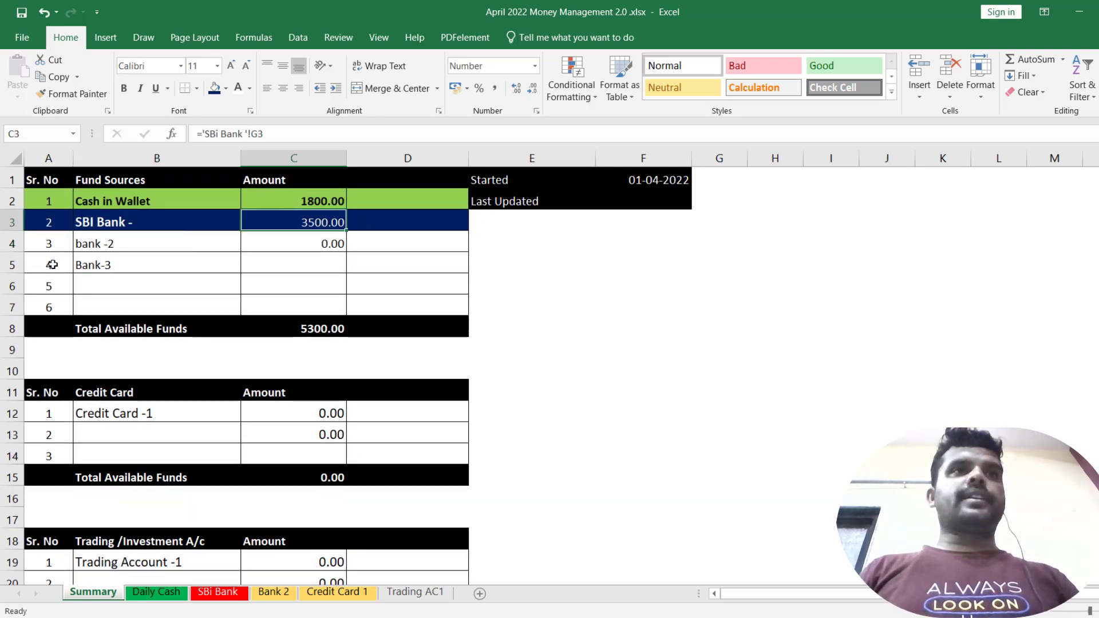
pyautogui.click(64, 215)
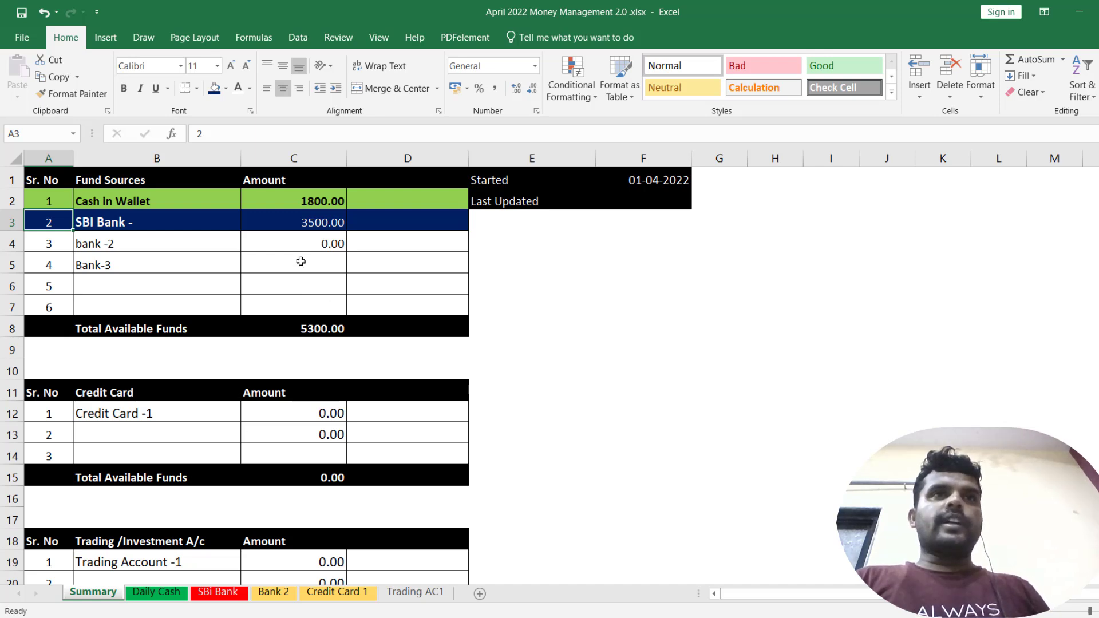
pyautogui.click(311, 200)
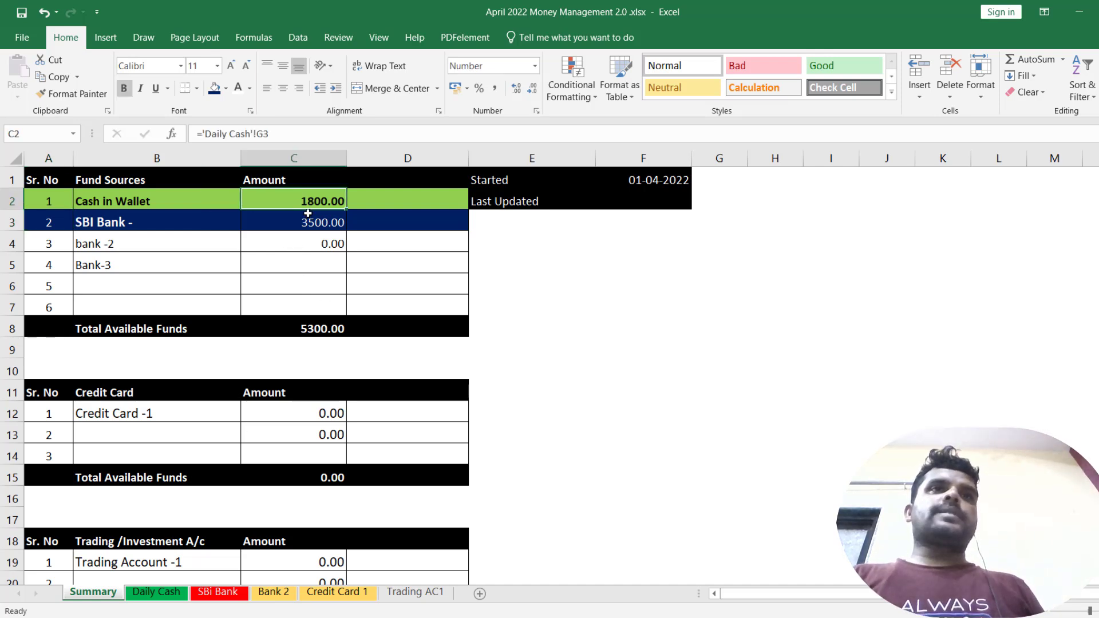
pyautogui.click(299, 222)
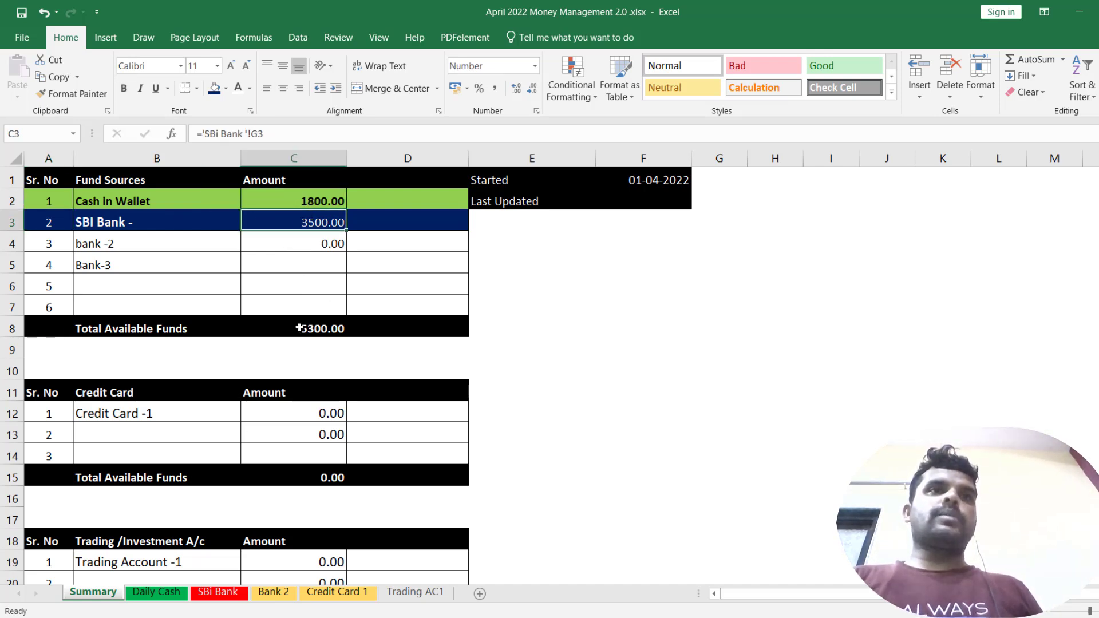
pyautogui.moveTo(91, 327); pyautogui.dragTo(301, 325)
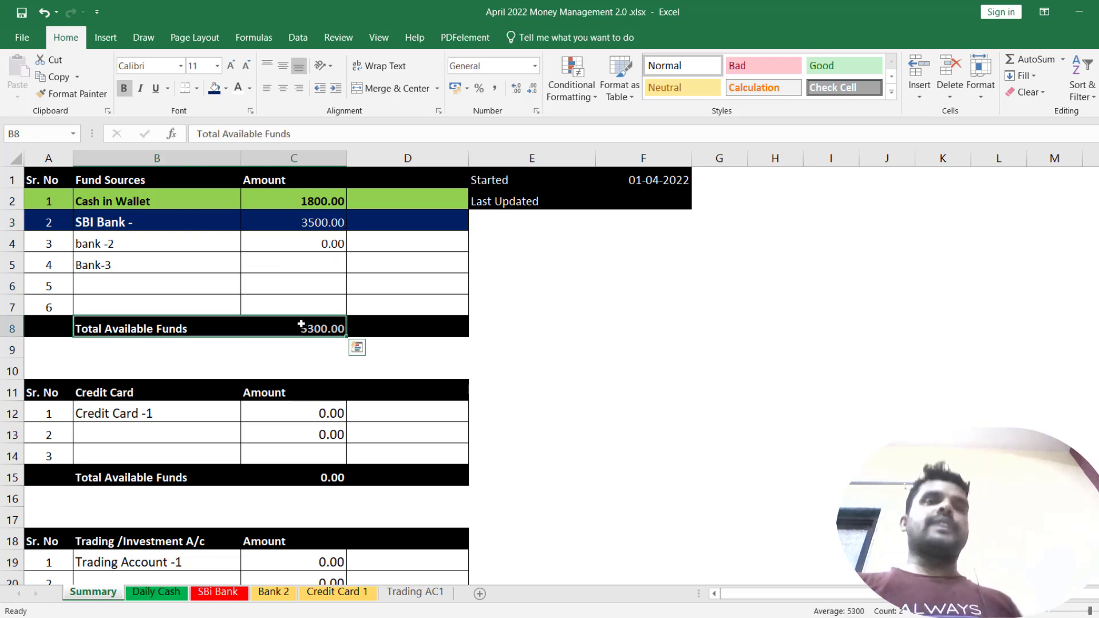
pyautogui.click(301, 325)
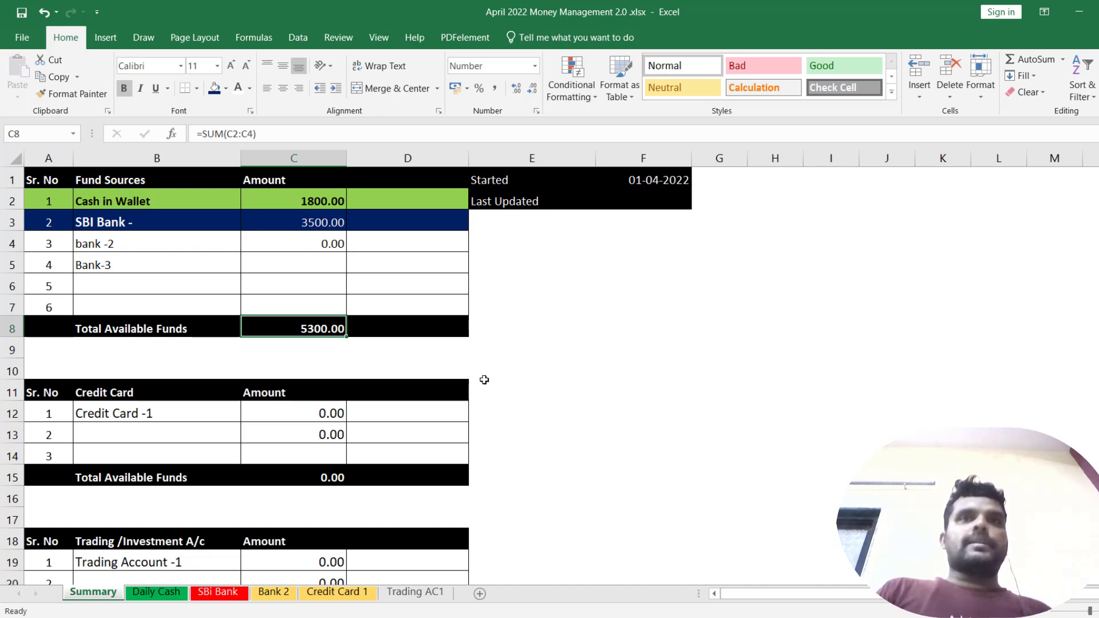
# Step: Examine the Grand Total row and its formula in C24, comparing it with the fund sources above
pyautogui.scroll(-3, 243, 466)
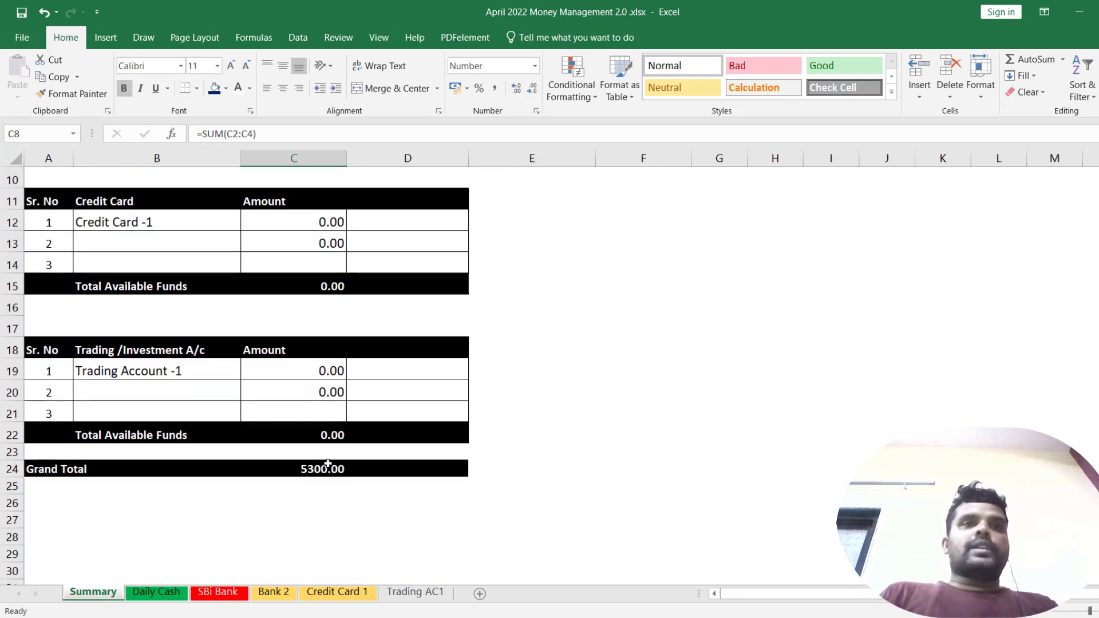
pyautogui.click(283, 469)
pyautogui.scroll(3, 286, 424)
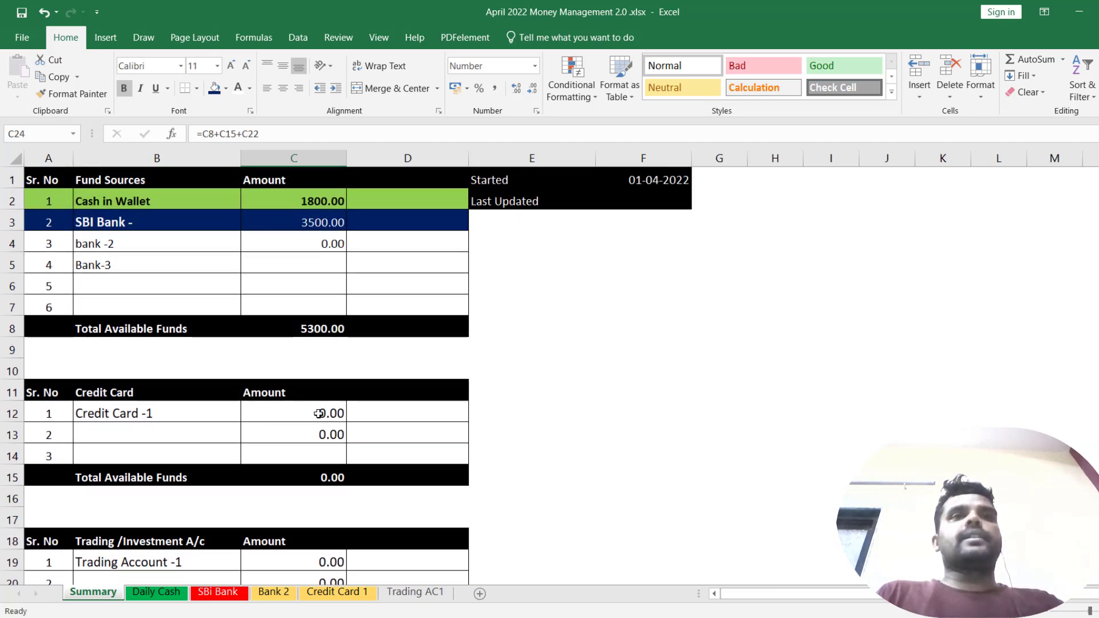
pyautogui.scroll(-3, 319, 413)
pyautogui.moveTo(81, 467); pyautogui.dragTo(371, 472)
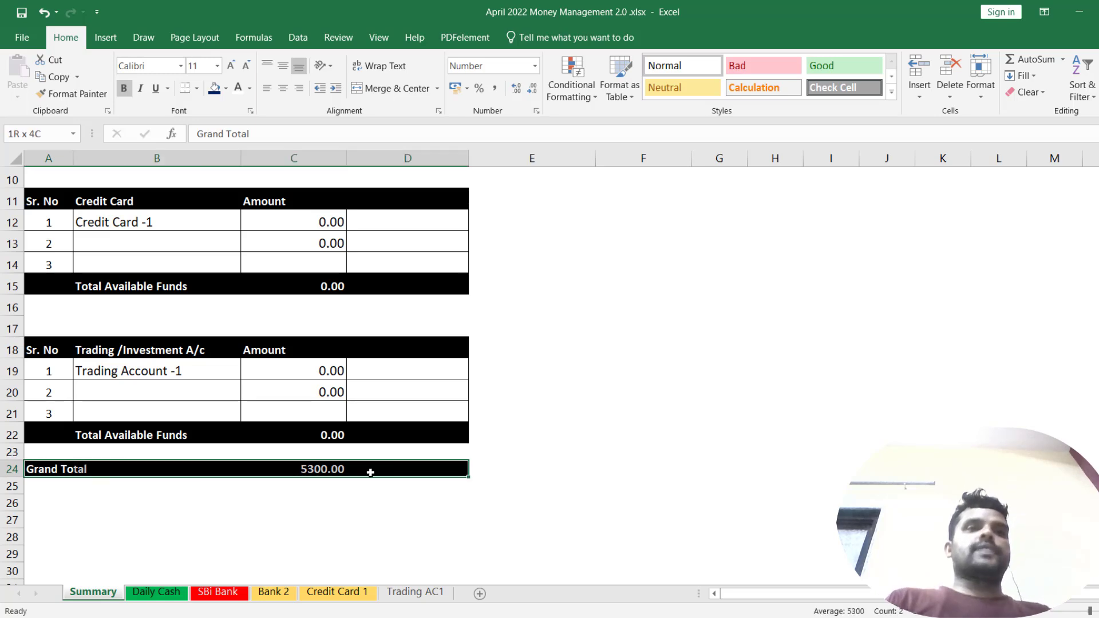
pyautogui.scroll(3, 364, 471)
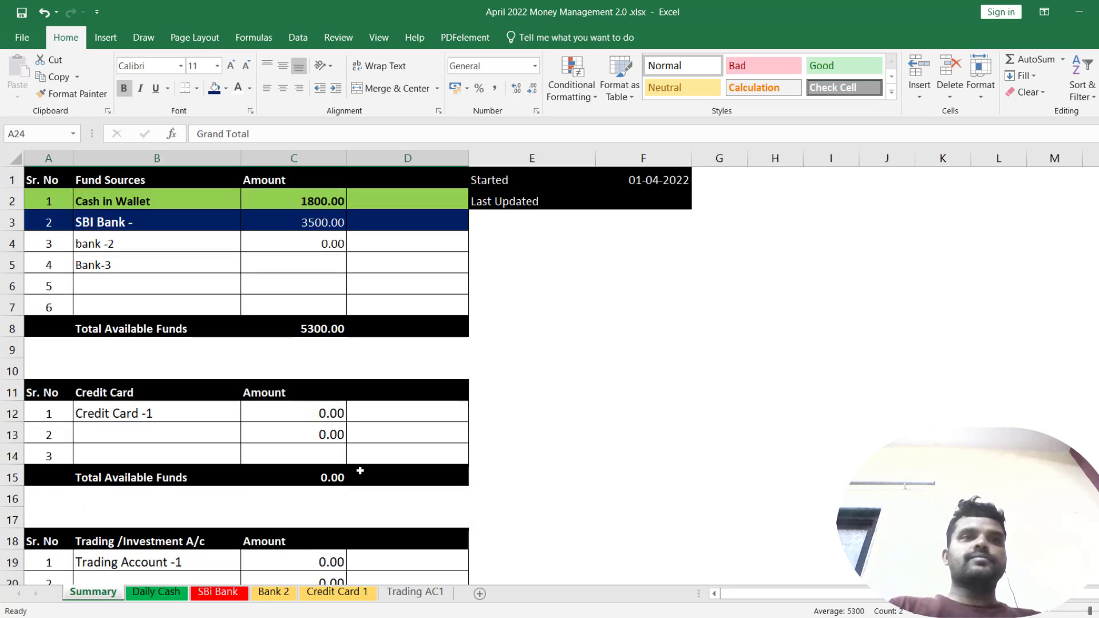
# Step: On the SBi Bank sheet, set the first income entry's date in B8 to 5/4/2022
pyautogui.click(224, 592)
pyautogui.click(501, 303)
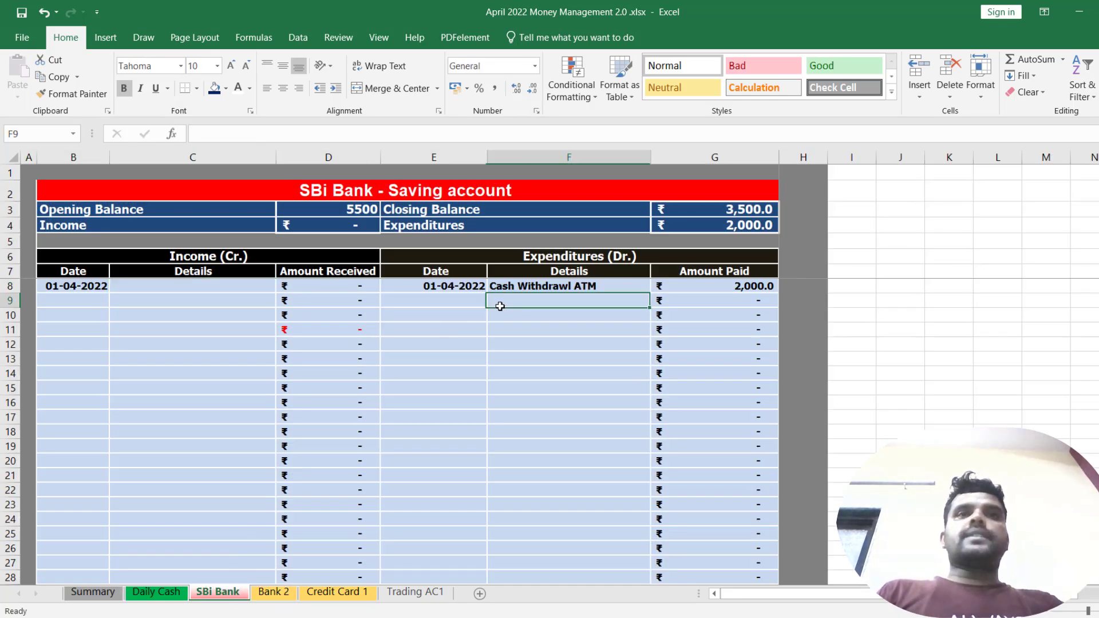
pyautogui.click(237, 295)
pyautogui.click(238, 287)
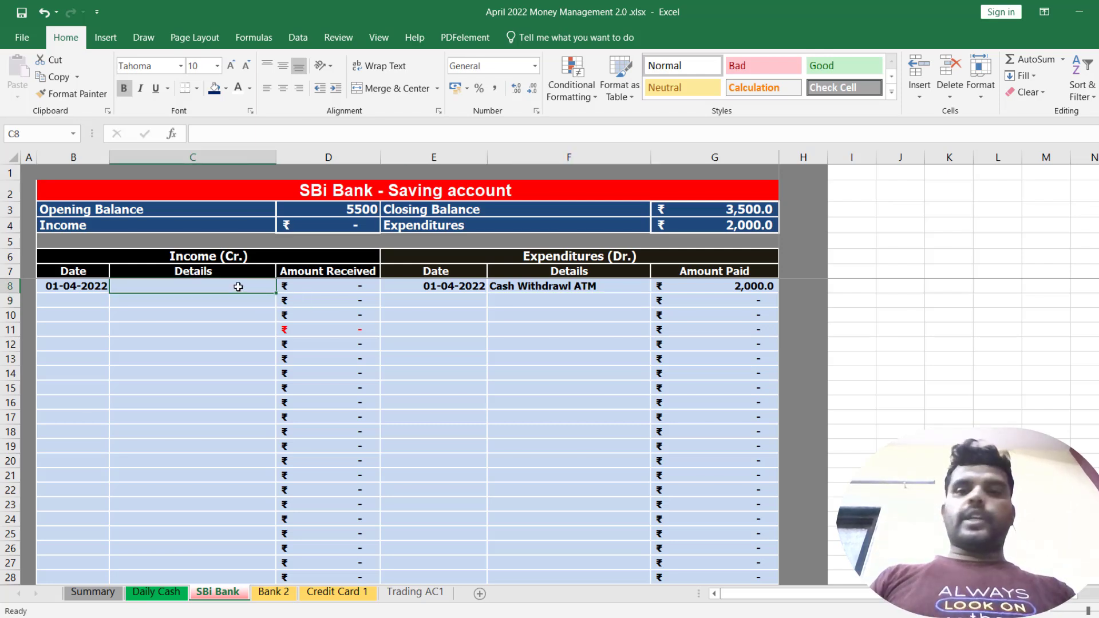
pyautogui.press('Left')
pyautogui.write('5/4/2022')
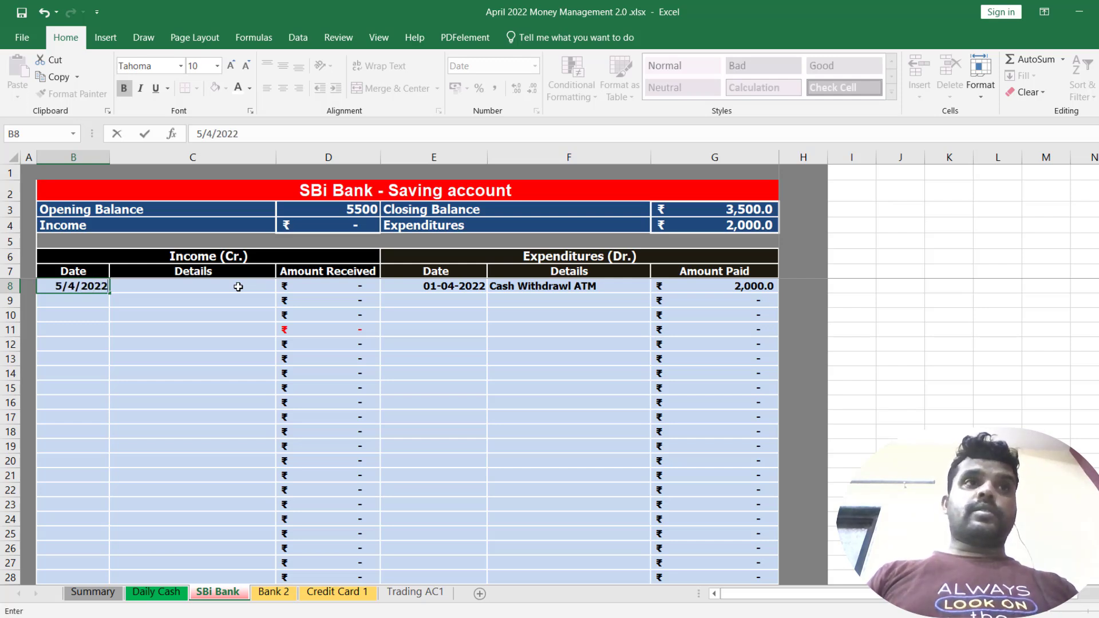
pyautogui.press('Tab')
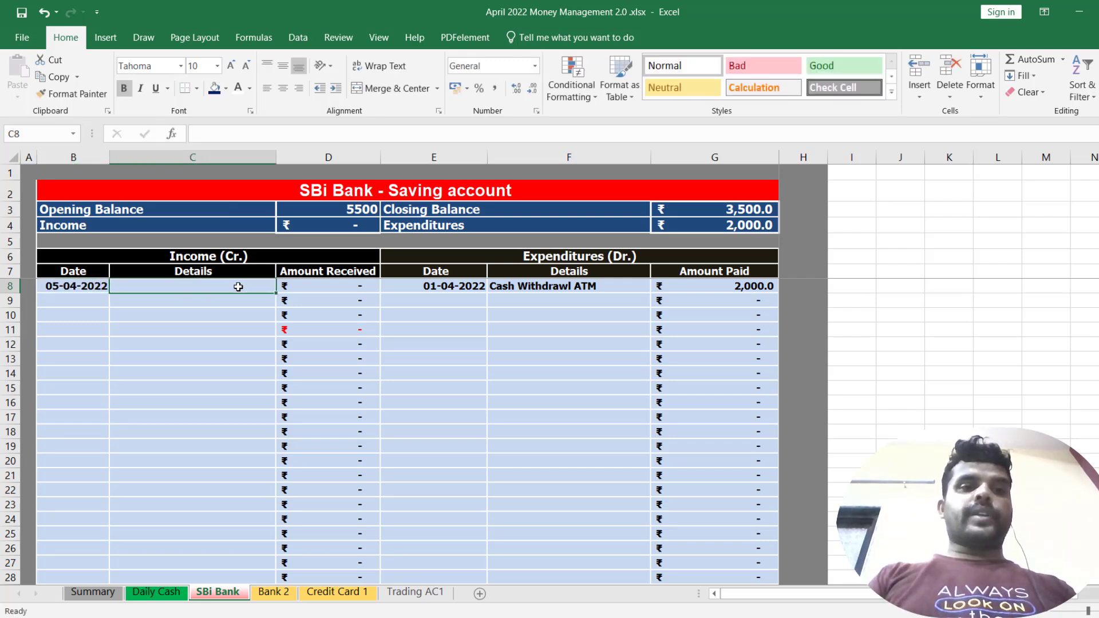
# Step: Enter "Salaray Credit - XYZ" as the first income entry's details in C8
pyautogui.write('Sa')
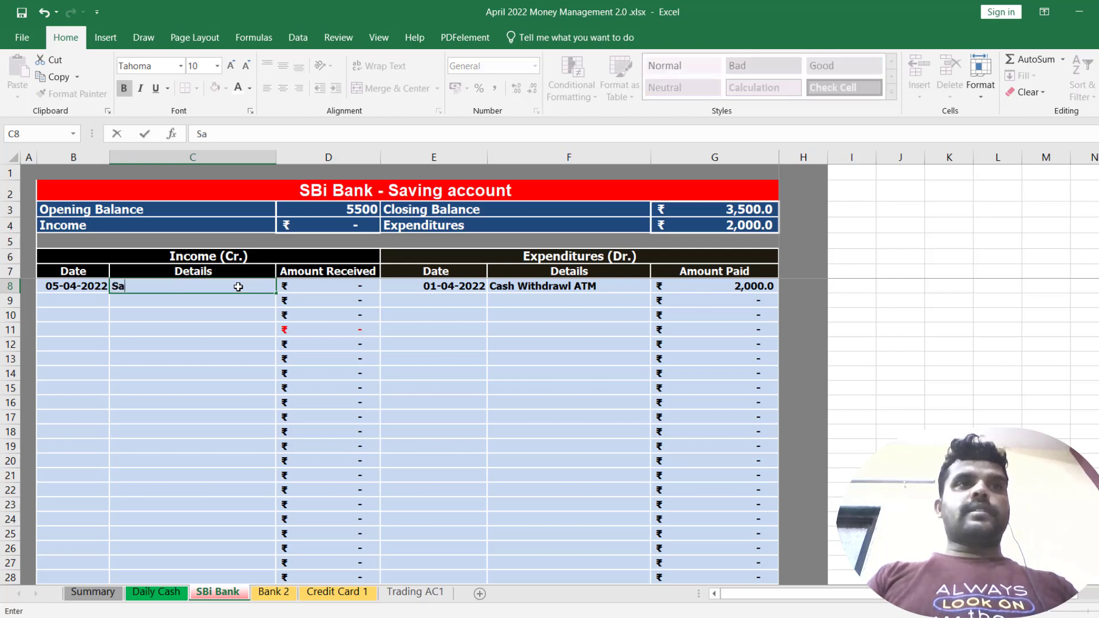
pyautogui.write('laray Credit')
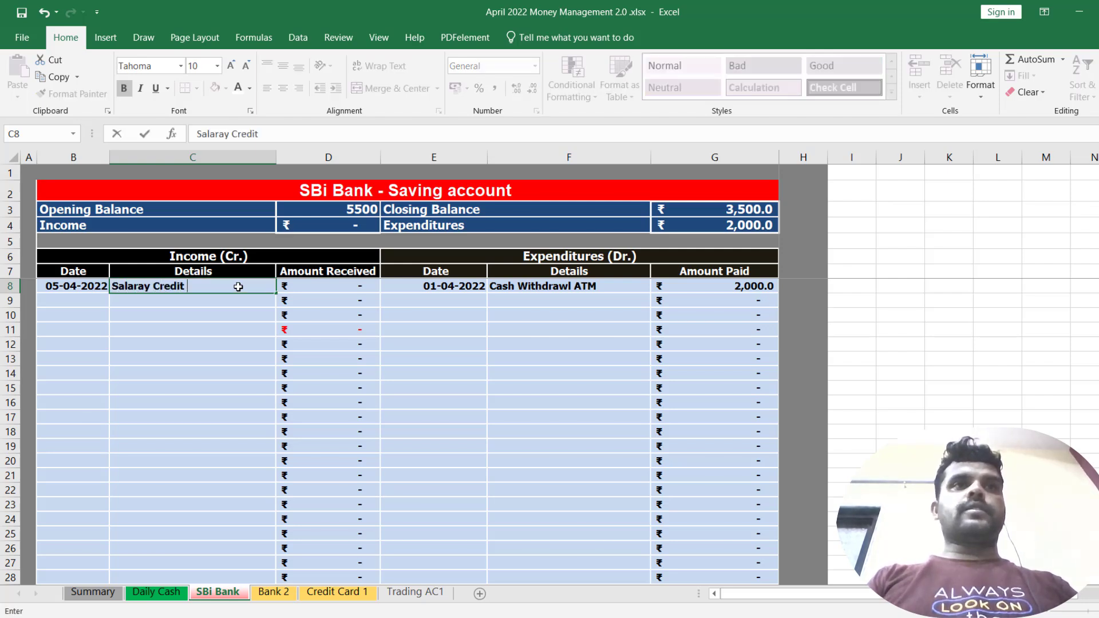
pyautogui.write(' - XYZ')
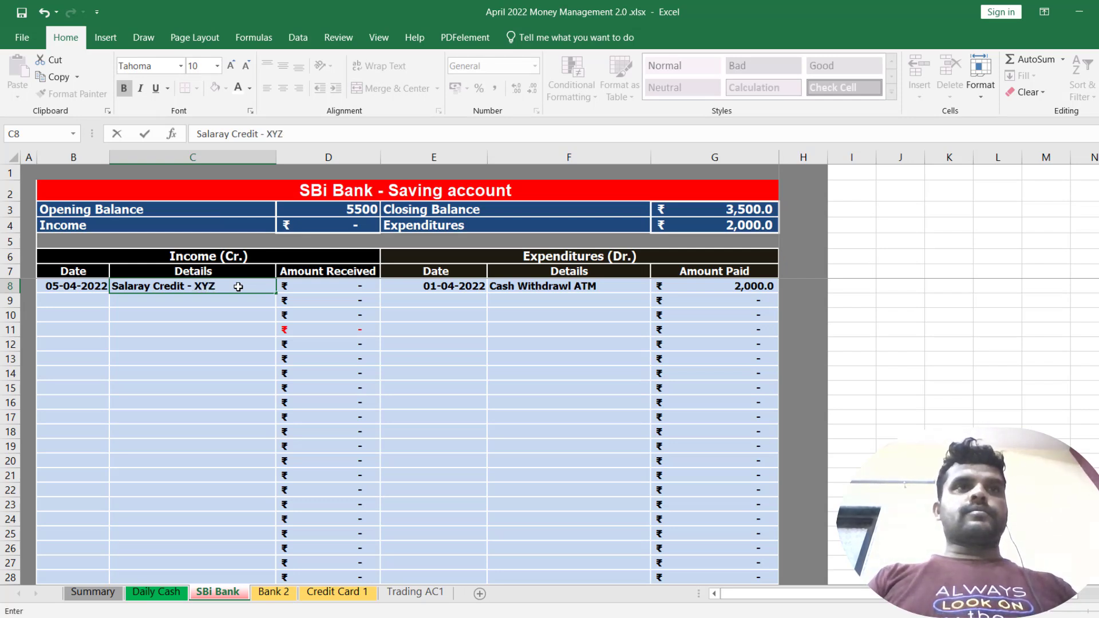
pyautogui.press('Return')
# Step: Enter 20,000 as the salary credit's amount received in D8
pyautogui.press('Right')
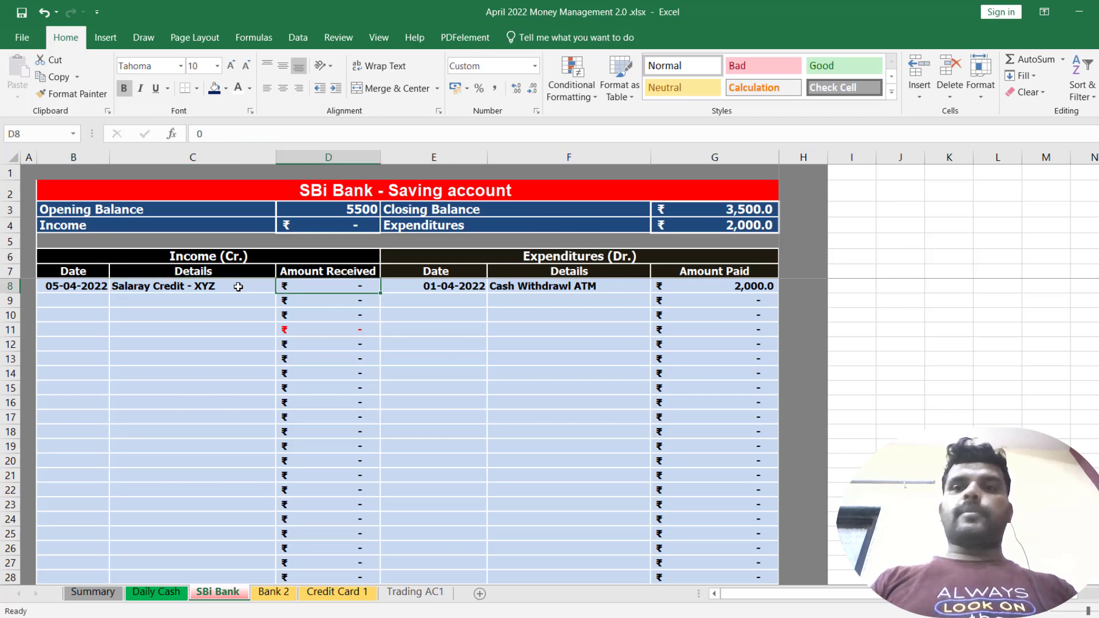
pyautogui.write('30000')
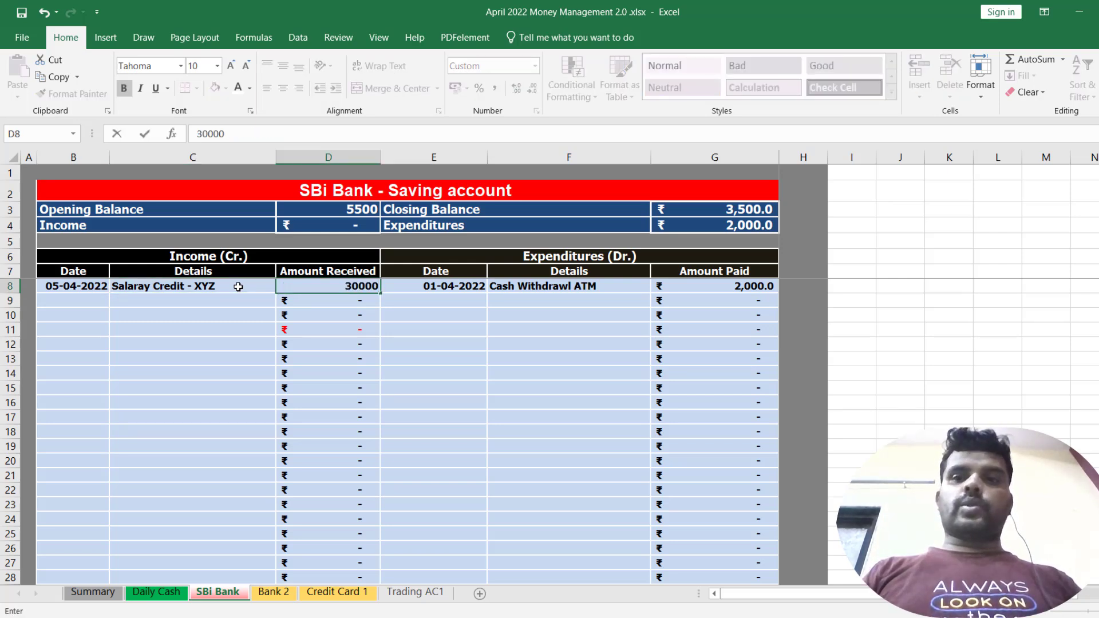
pyautogui.press('Return')
pyautogui.press('Up')
pyautogui.write('20,000')
pyautogui.press('Return')
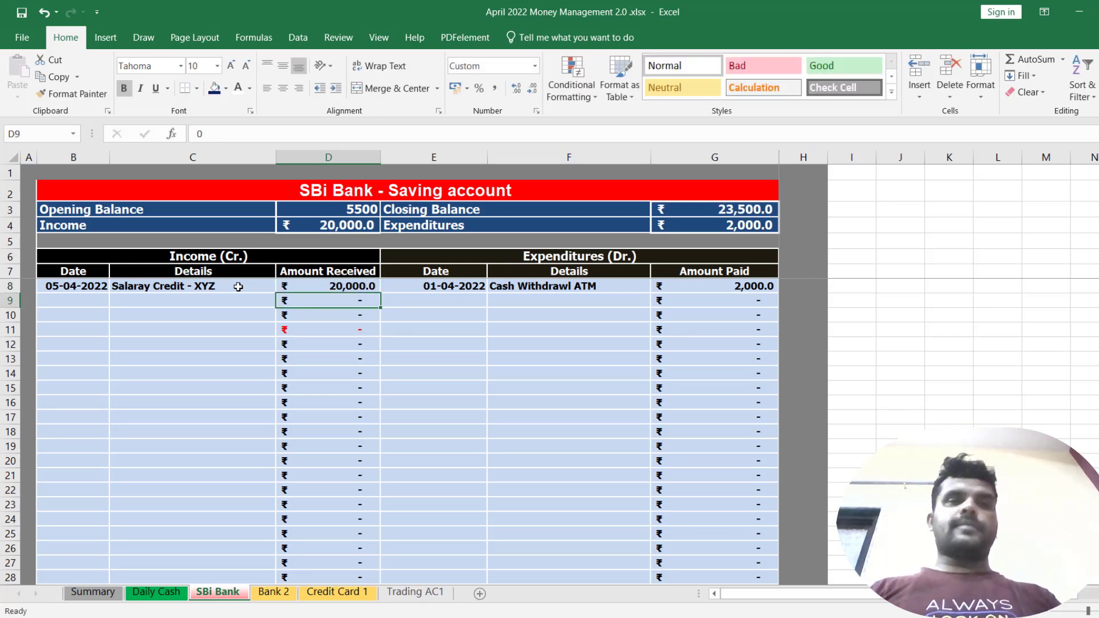
# Step: Review the salary entry in row 8, the opening balance, income and expenditures, and the closing balance formula in G3
pyautogui.click(309, 329)
pyautogui.moveTo(343, 285); pyautogui.dragTo(103, 286)
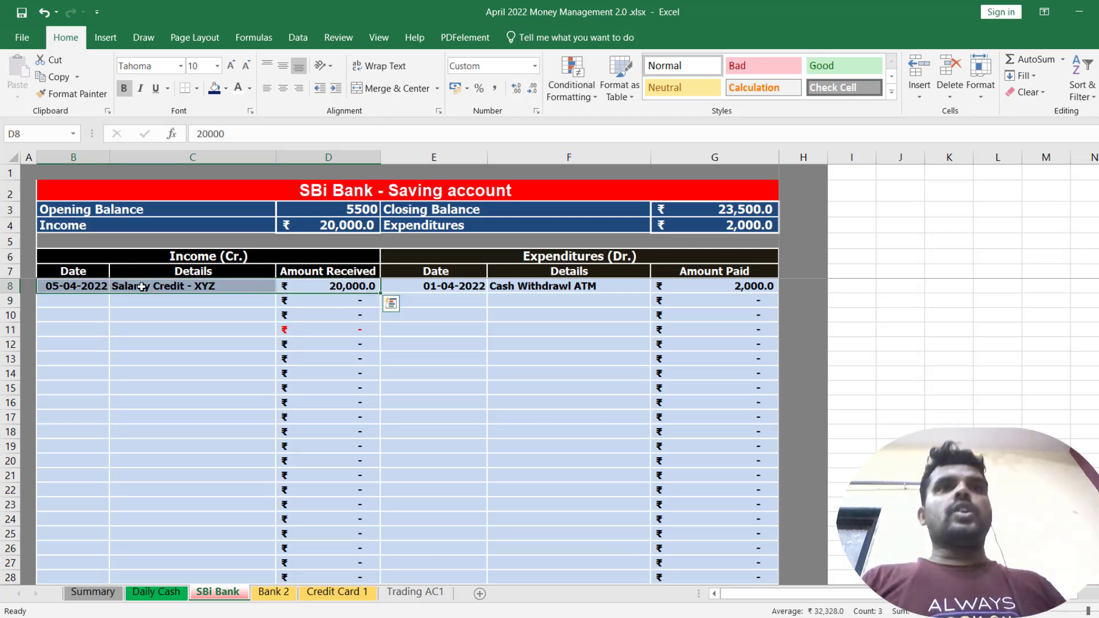
pyautogui.click(357, 211)
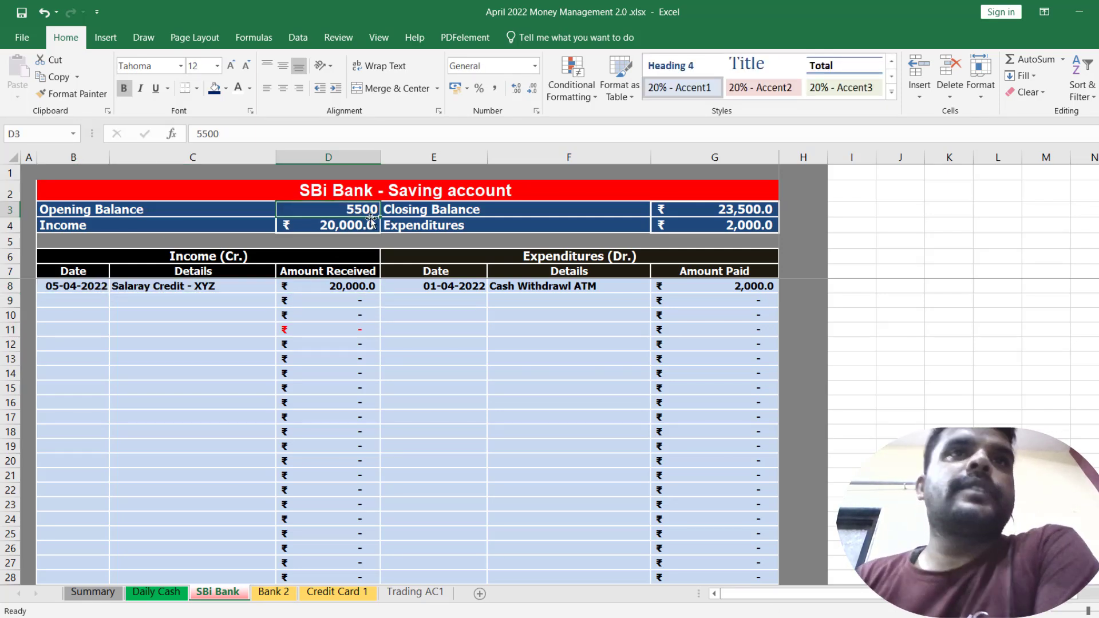
pyautogui.moveTo(69, 229); pyautogui.dragTo(319, 225)
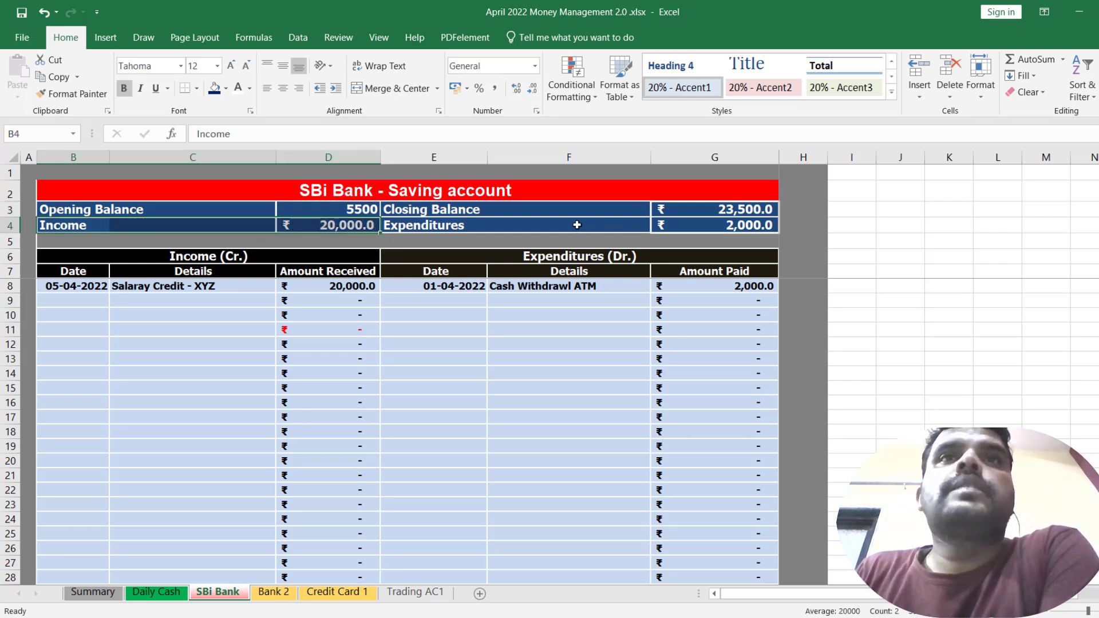
pyautogui.moveTo(515, 225); pyautogui.dragTo(680, 225)
pyautogui.click(710, 225)
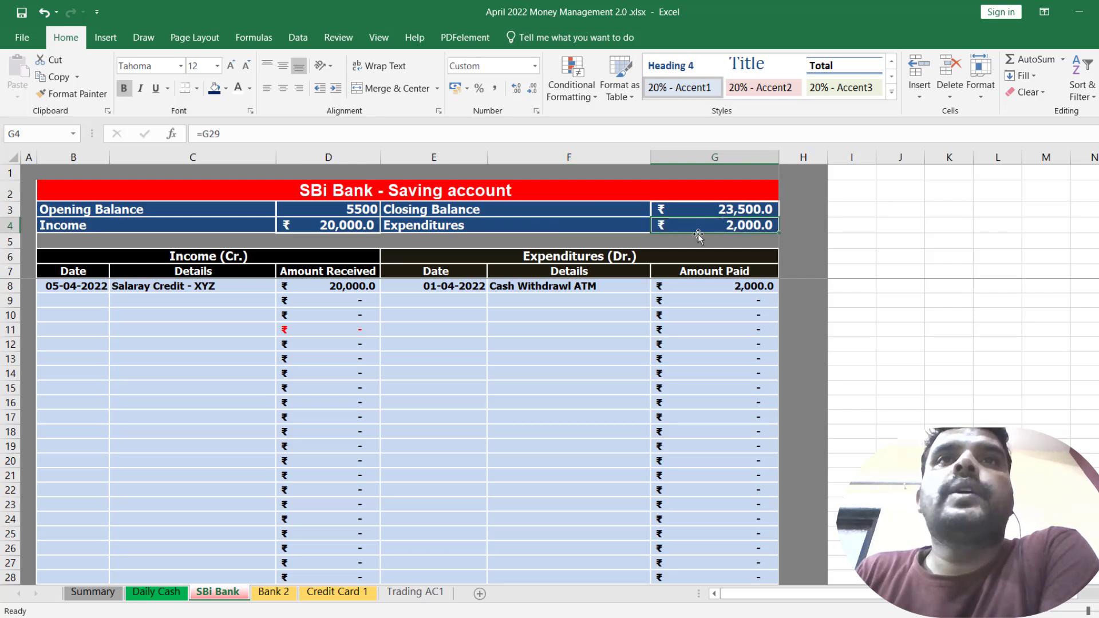
pyautogui.click(727, 210)
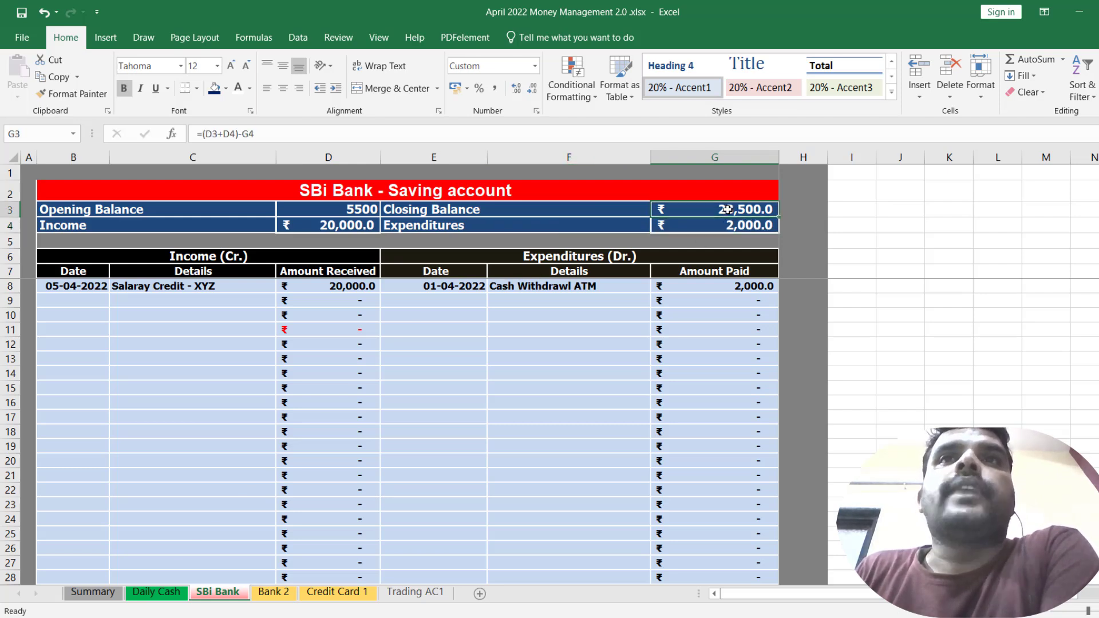
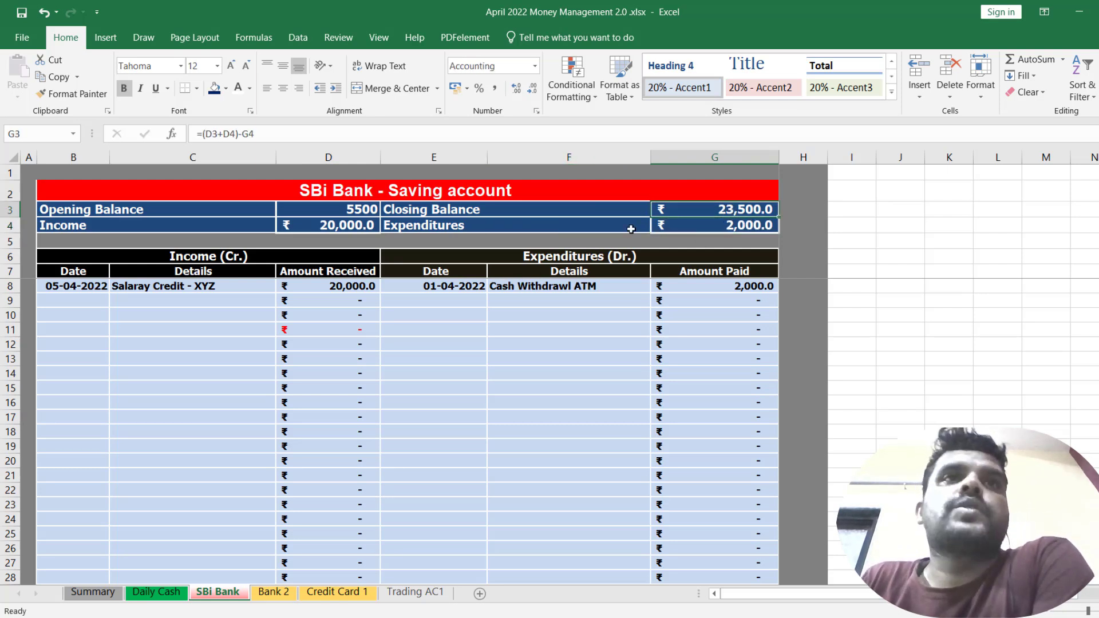
# Step: Review the SBI Bank and Cash in Wallet amounts and the Total Available Funds formula on the Summary sheet
pyautogui.click(93, 595)
pyautogui.click(298, 223)
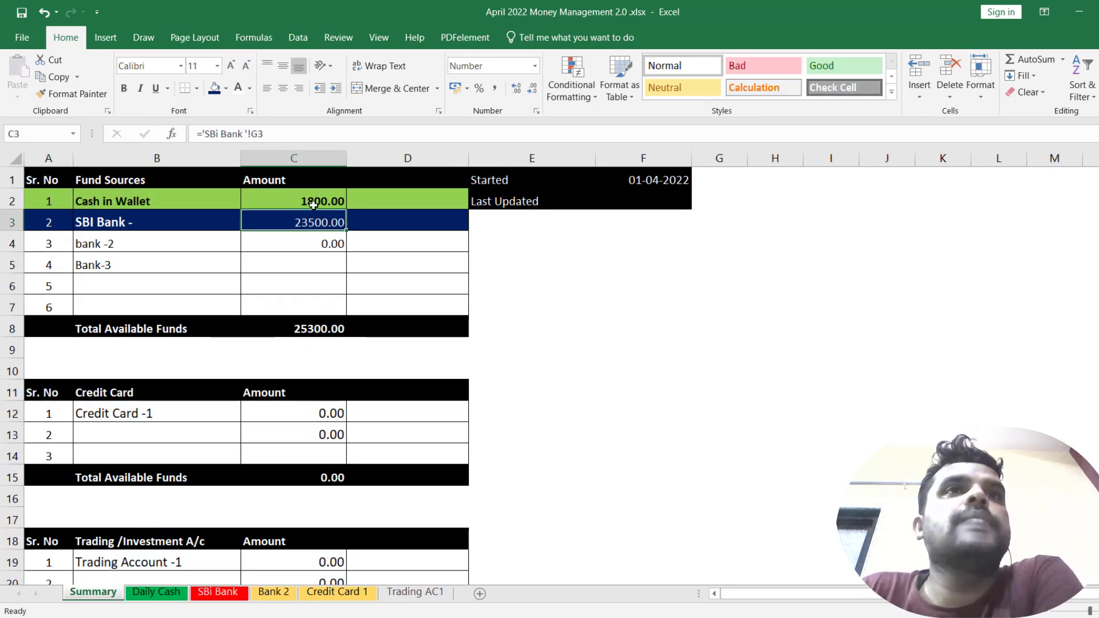
pyautogui.click(312, 198)
pyautogui.click(310, 329)
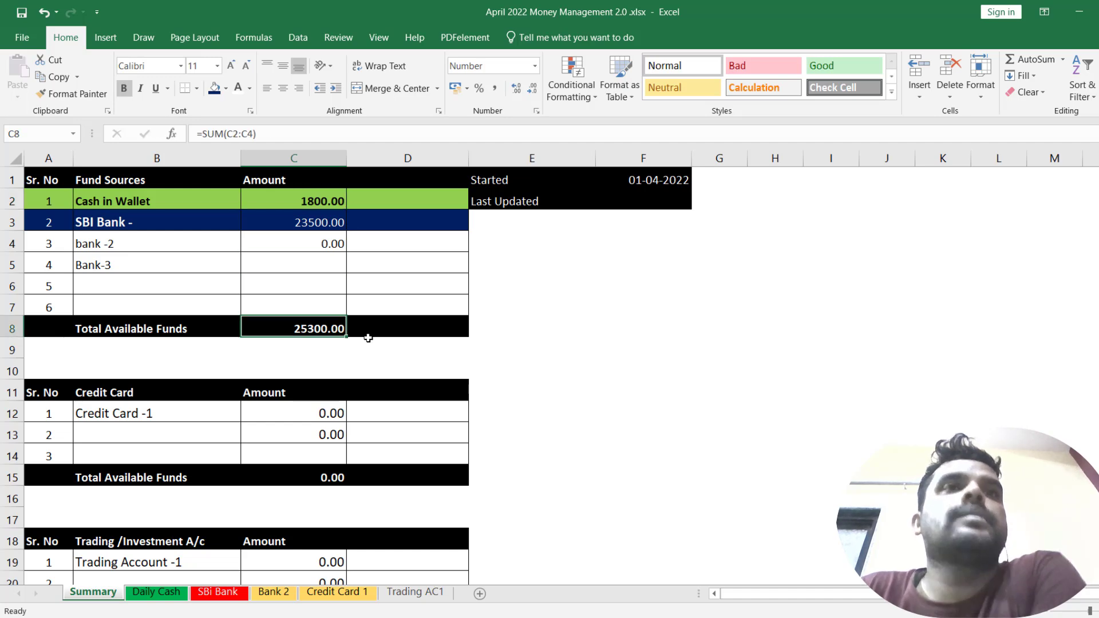
# Step: On the SBi Bank sheet, enter "Rent - Phone Pe" as expenditure details in F9 and 4000 as the amount paid in G9
pyautogui.click(272, 593)
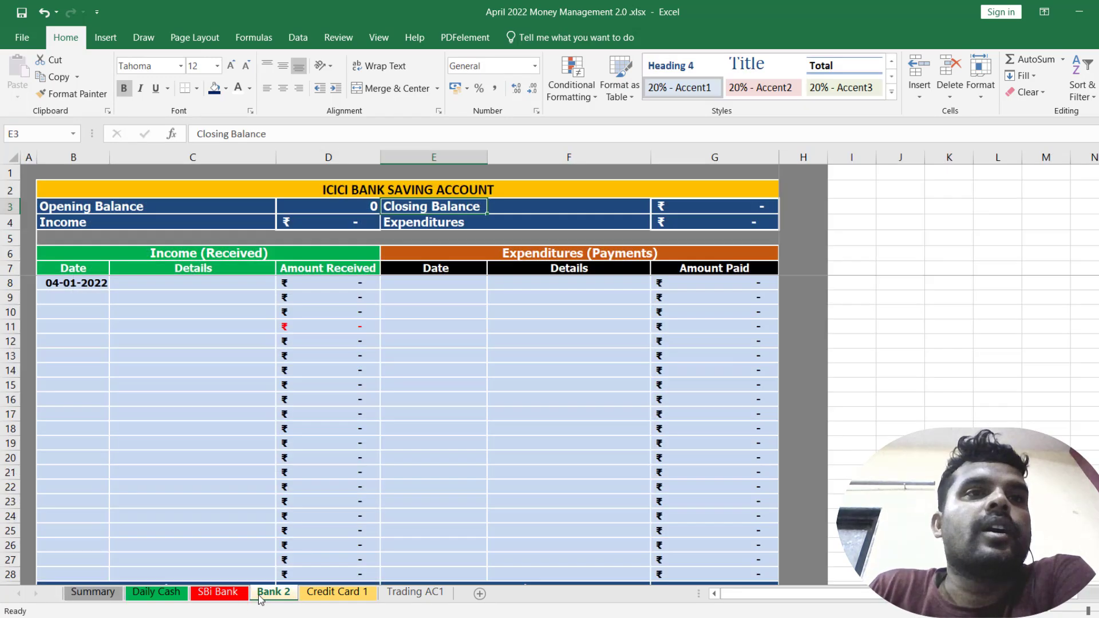
pyautogui.click(232, 595)
pyautogui.click(460, 300)
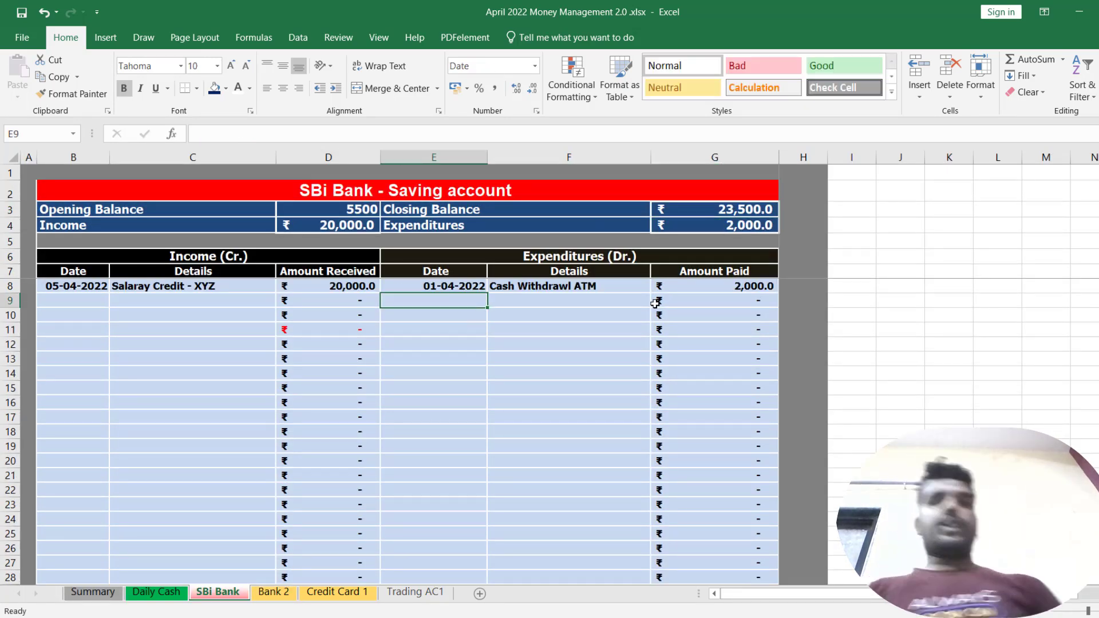
pyautogui.press('Tab')
pyautogui.write('Rent - Phone')
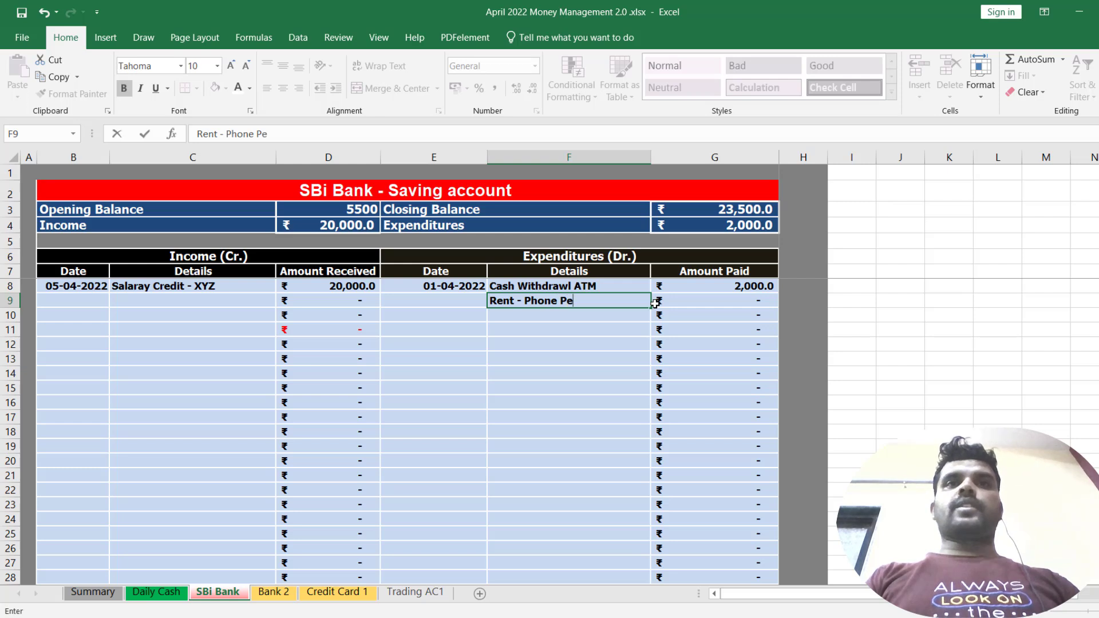
pyautogui.write(' Pe')
pyautogui.press('Tab')
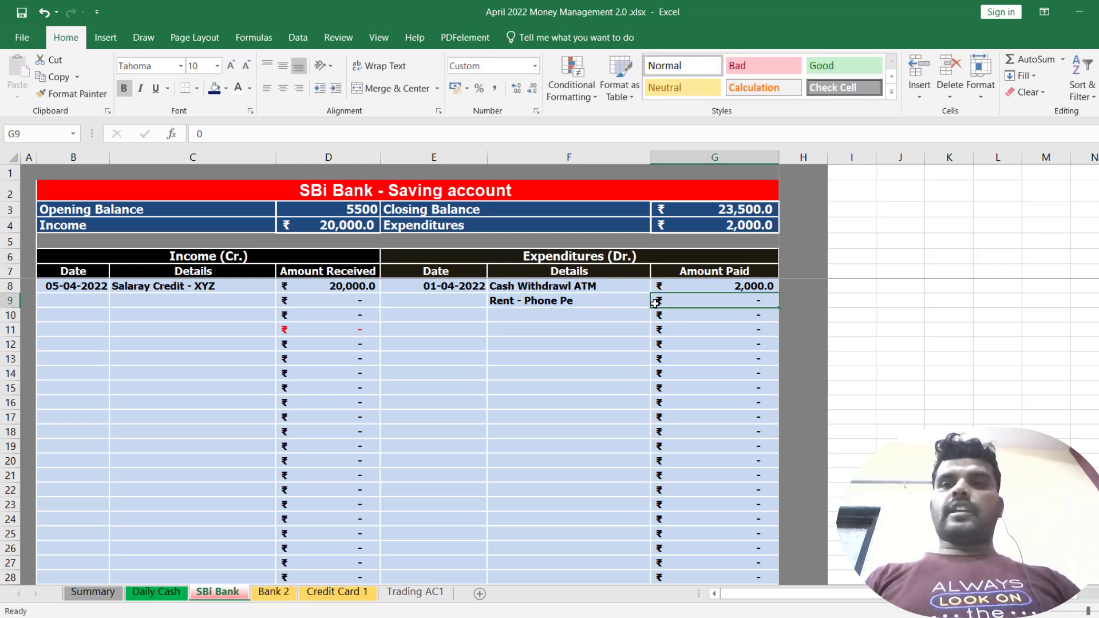
pyautogui.write('4000')
# Step: Set the rent expenditure's date in E9 to 6/4/2022
pyautogui.hotkey('shift', 'Tab')
pyautogui.hotkey('shift', 'Tab')
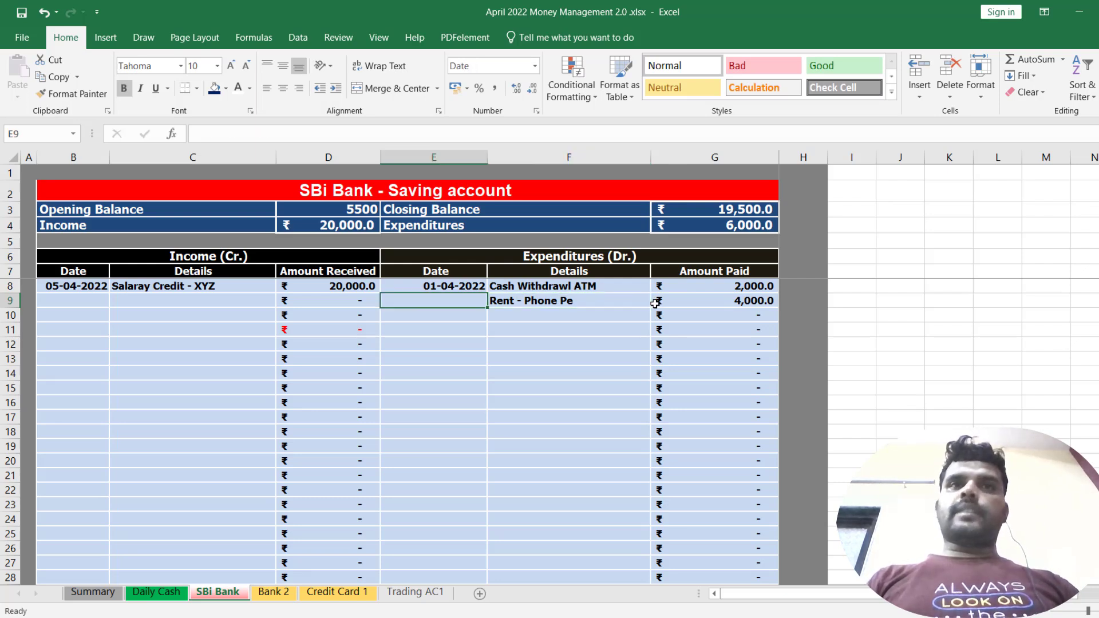
pyautogui.write('0')
pyautogui.write('6/4/2022')
pyautogui.press('Return')
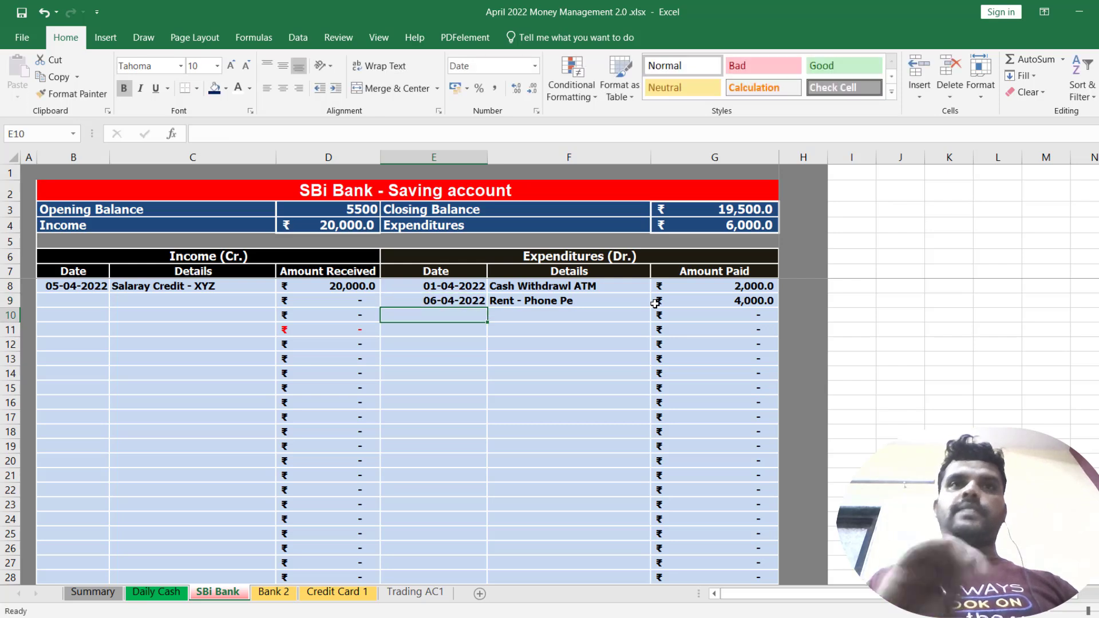
# Step: Review the rent entry and closing balance on SBi Bank, and the SBI Bank amount and Total Available Funds on the Summary sheet
pyautogui.click(594, 295)
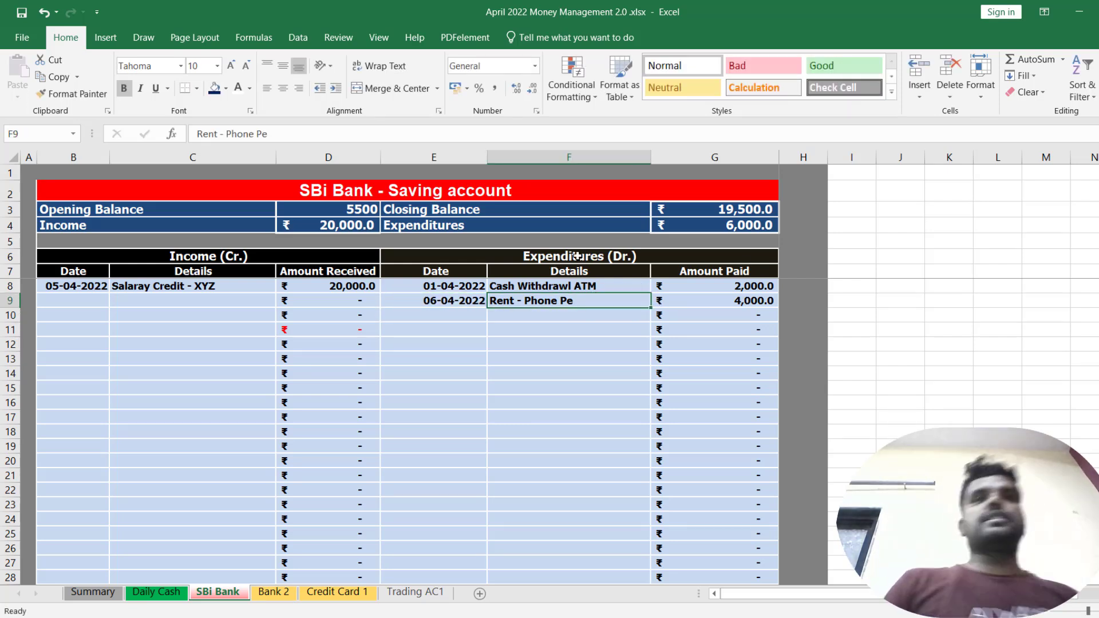
pyautogui.click(572, 325)
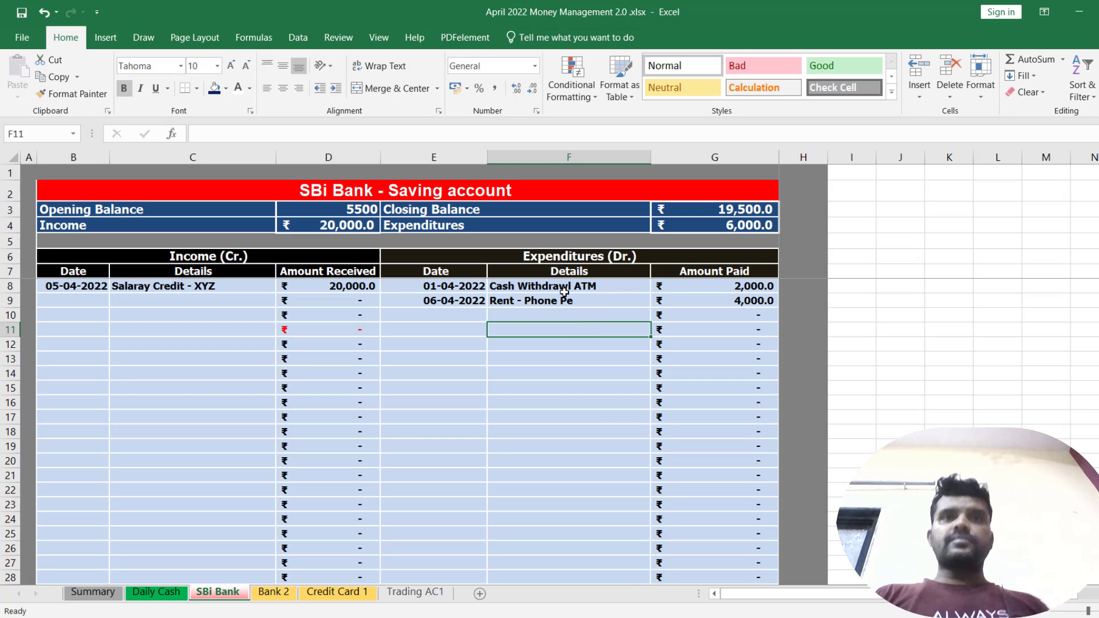
pyautogui.click(738, 300)
pyautogui.click(741, 207)
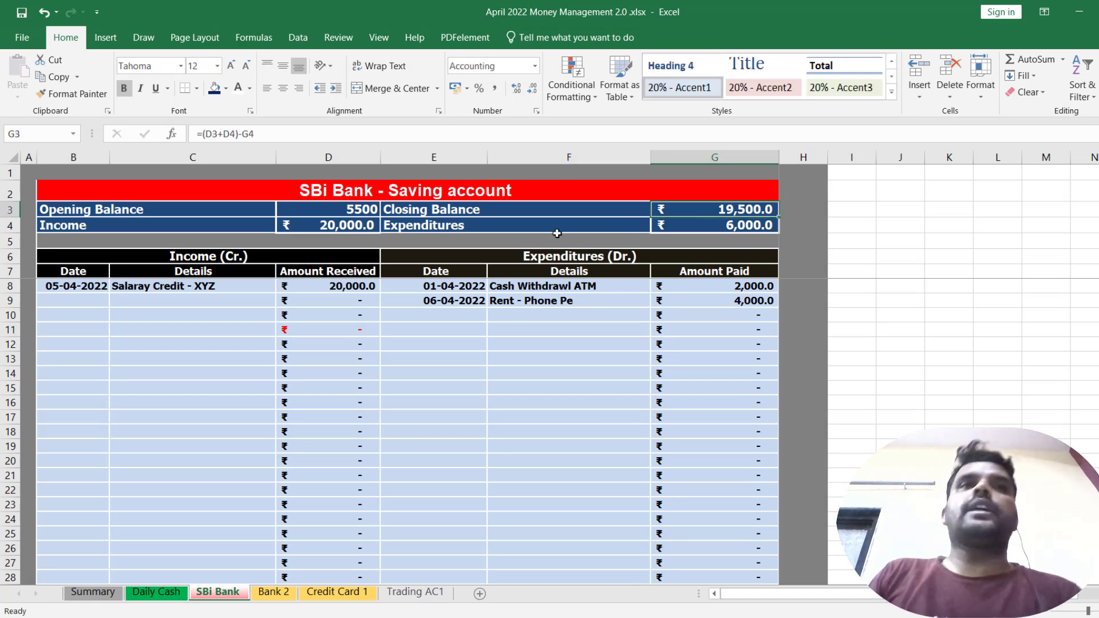
pyautogui.click(104, 593)
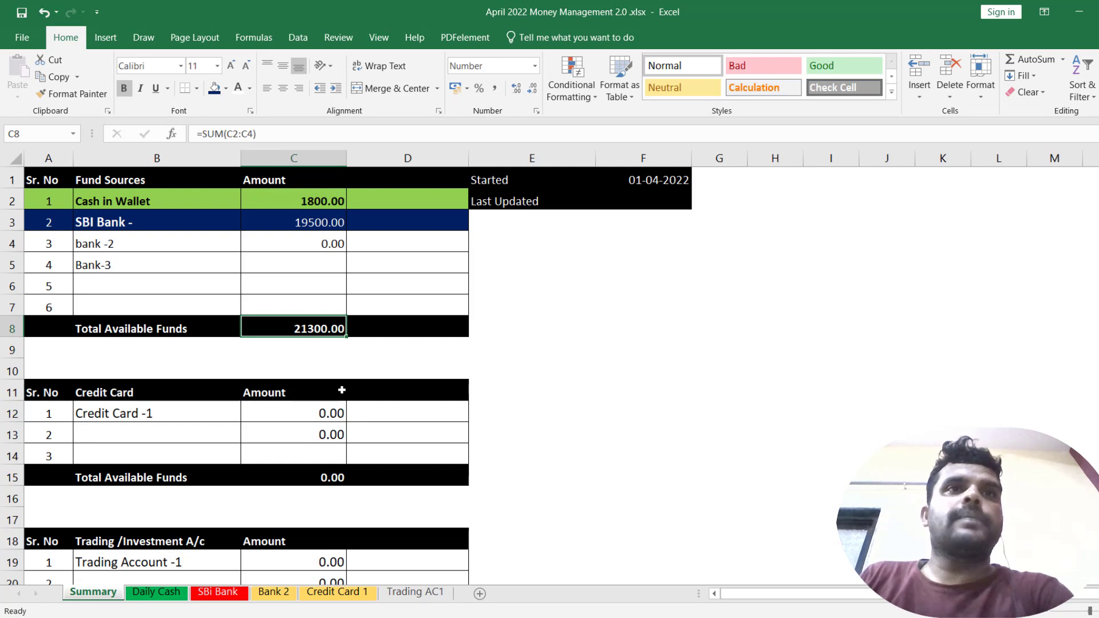
pyautogui.click(300, 222)
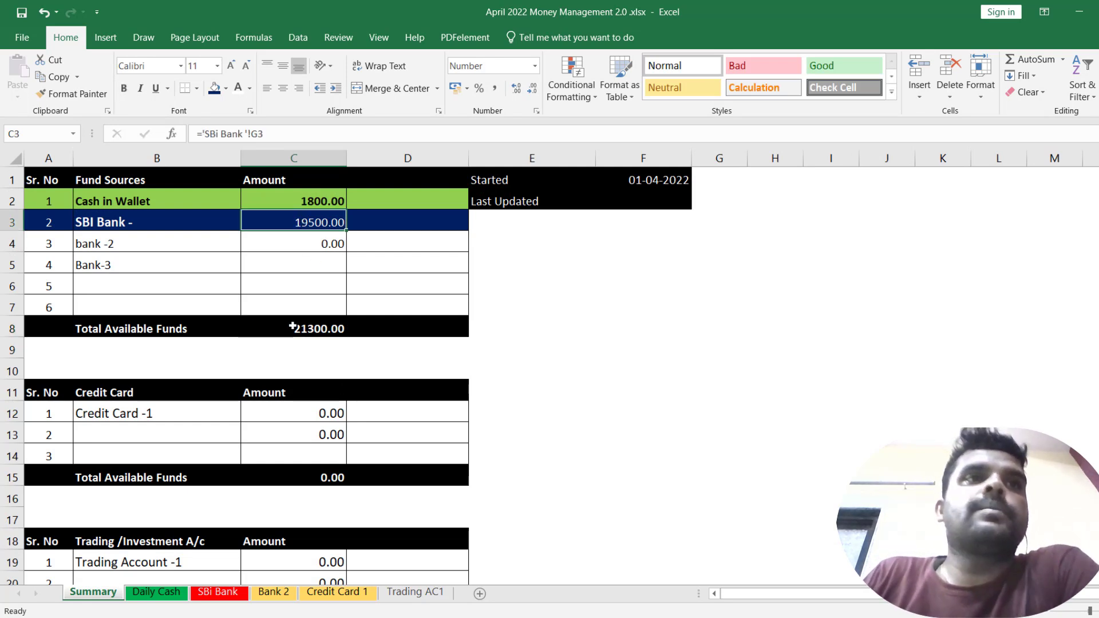
pyautogui.click(330, 329)
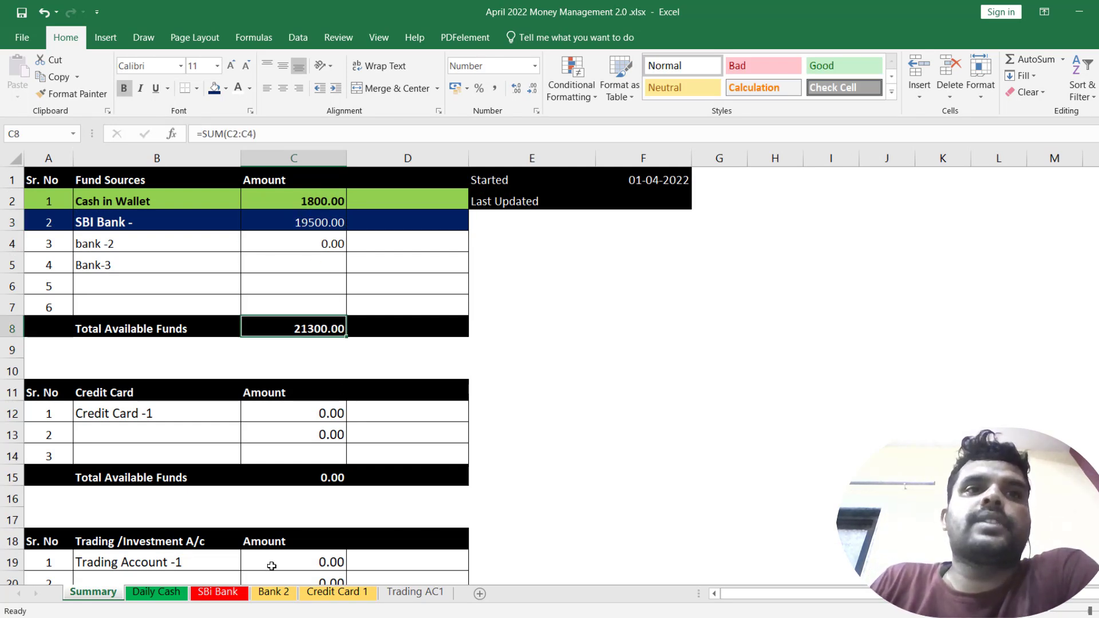
# Step: On the SBi Bank sheet, record an expenditure of 20 in G10 with the details "Tea and Biscuit" in F10
pyautogui.click(273, 593)
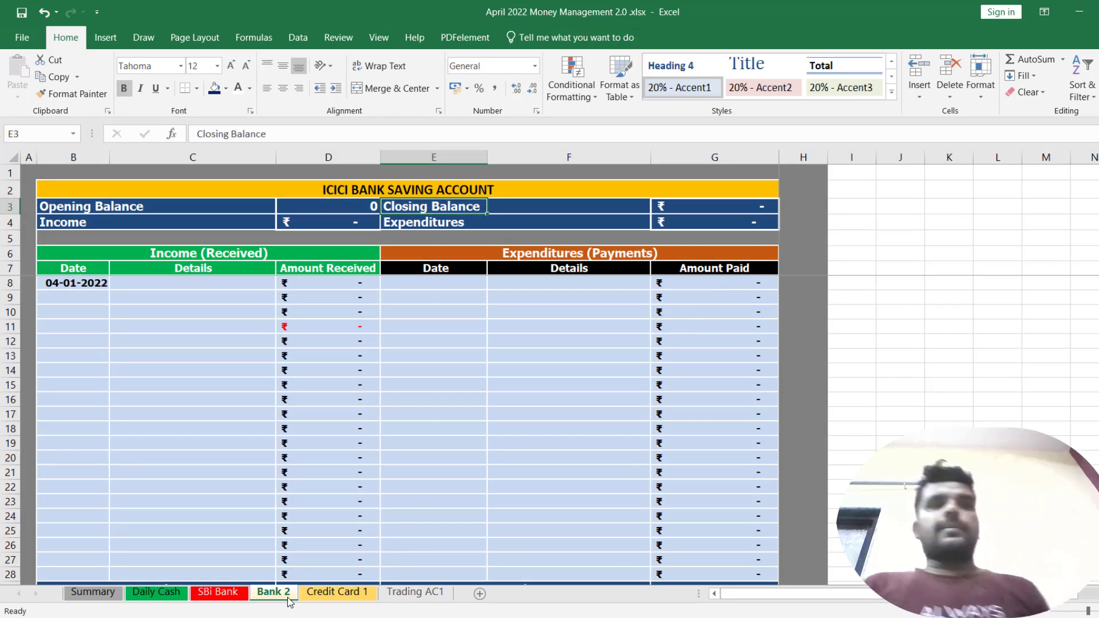
pyautogui.hotkey('ctrl', 'pageup')
pyautogui.click(757, 317)
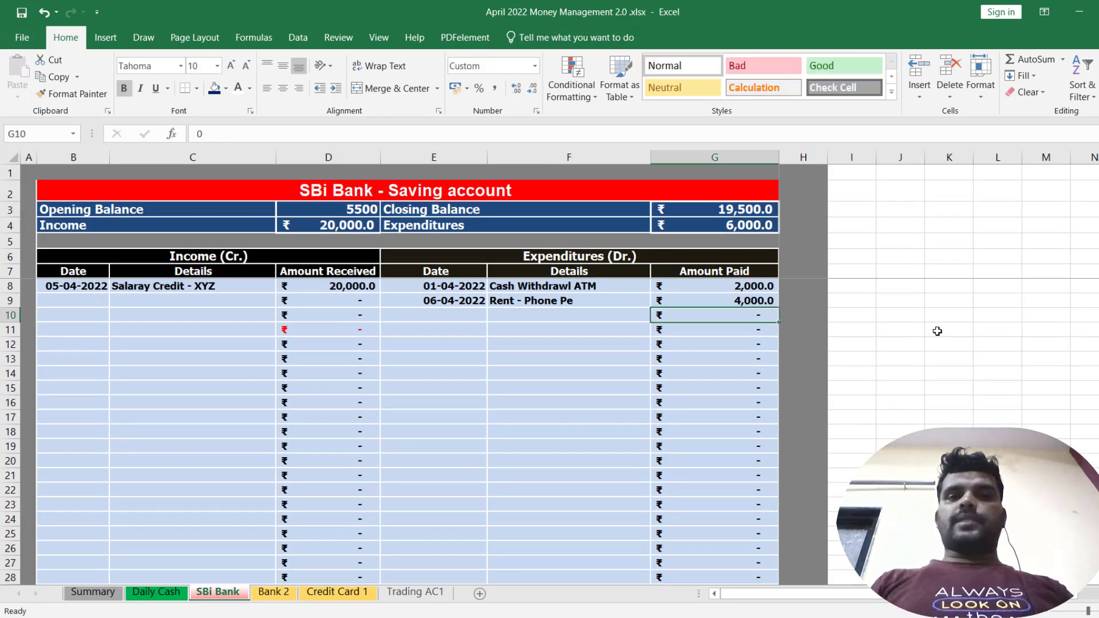
pyautogui.write('20')
pyautogui.press('Left')
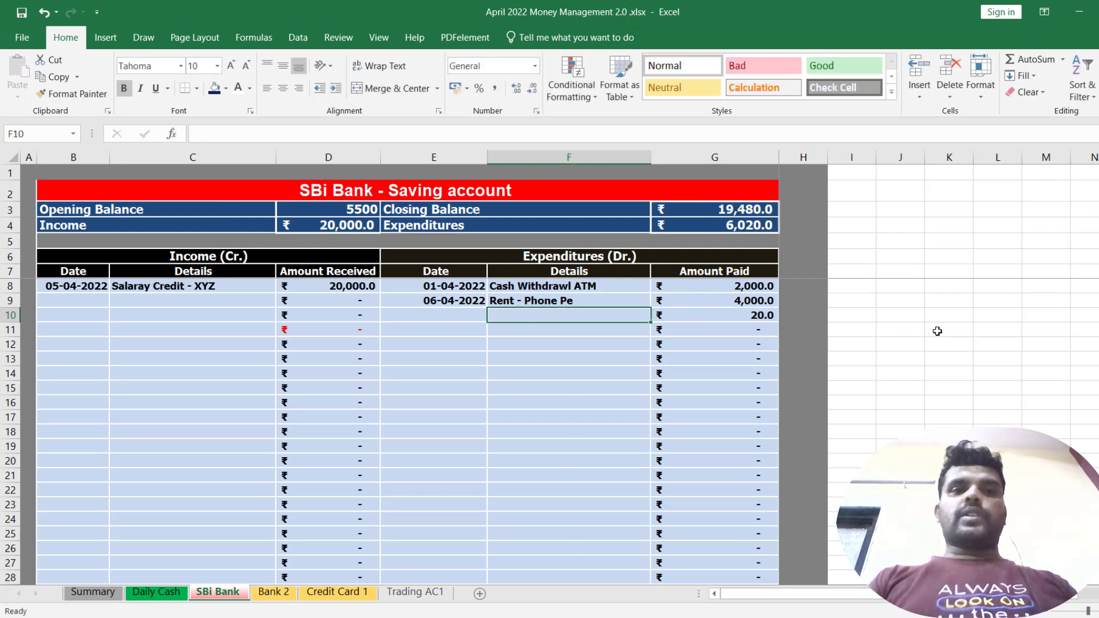
pyautogui.write('Teac')
pyautogui.press('BackSpace')
pyautogui.write('and')
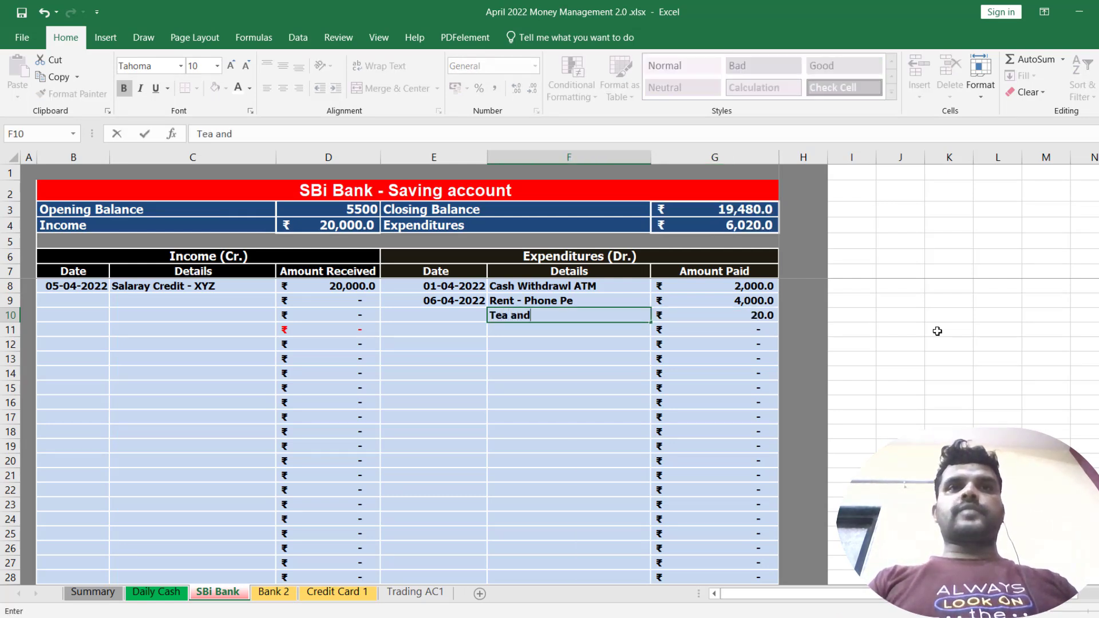
pyautogui.write(' Bisc')
pyautogui.press('BackSpace')
pyautogui.press('BackSpace')
pyautogui.write('scu')
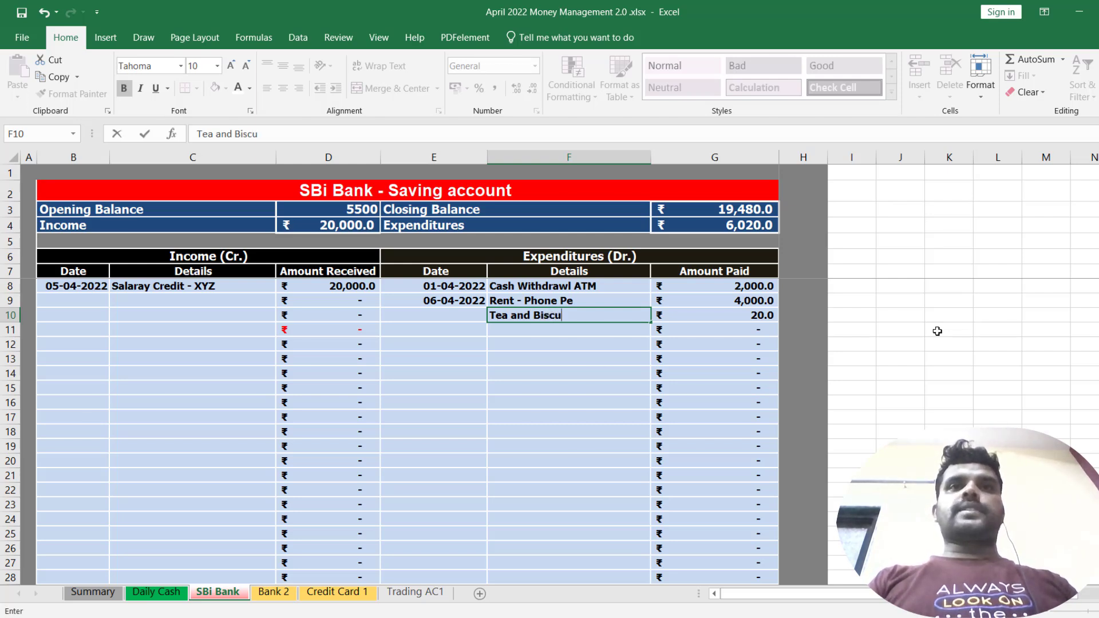
pyautogui.press('Return')
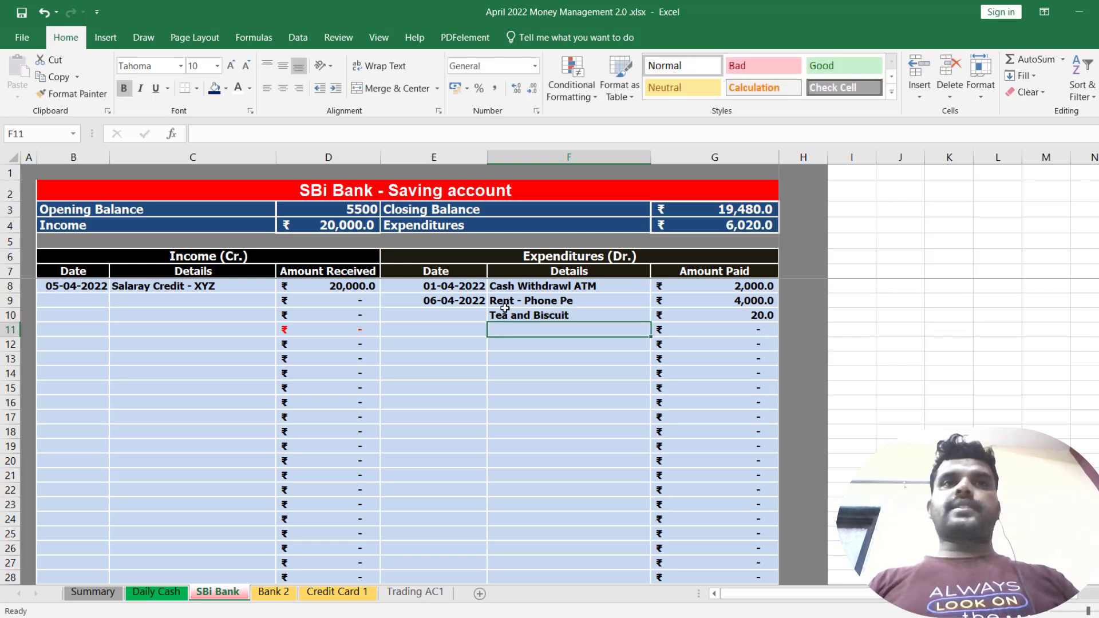
# Step: Extend the expenditure details in F10 to "Tea and Biscuit/BreakFast"
pyautogui.click(434, 317)
pyautogui.click(590, 317)
pyautogui.doubleClick(590, 317)
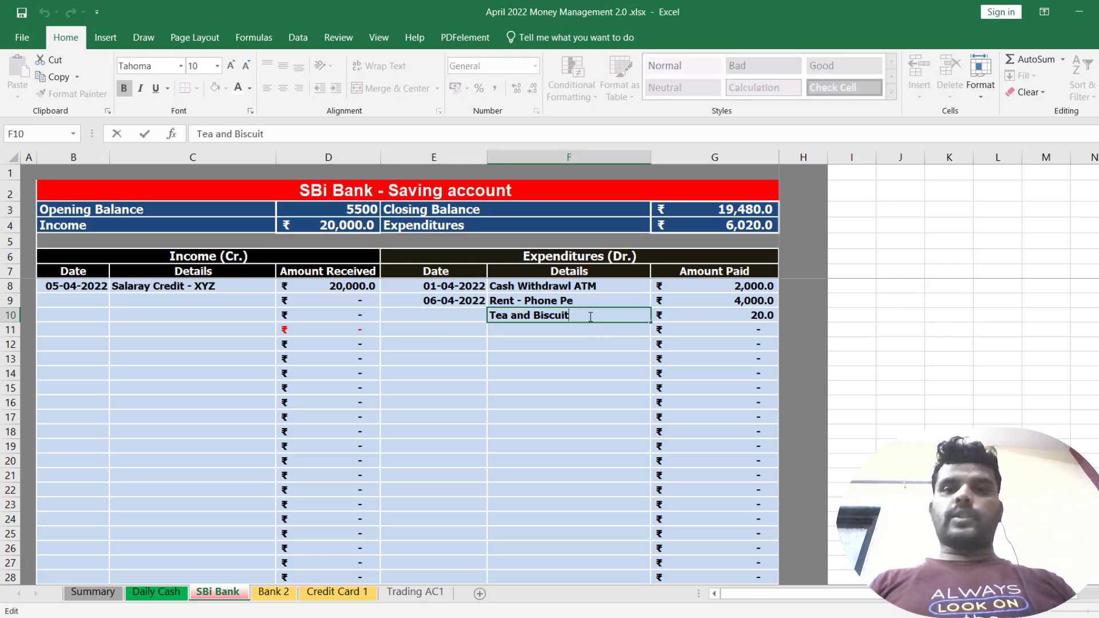
pyautogui.write('/Break')
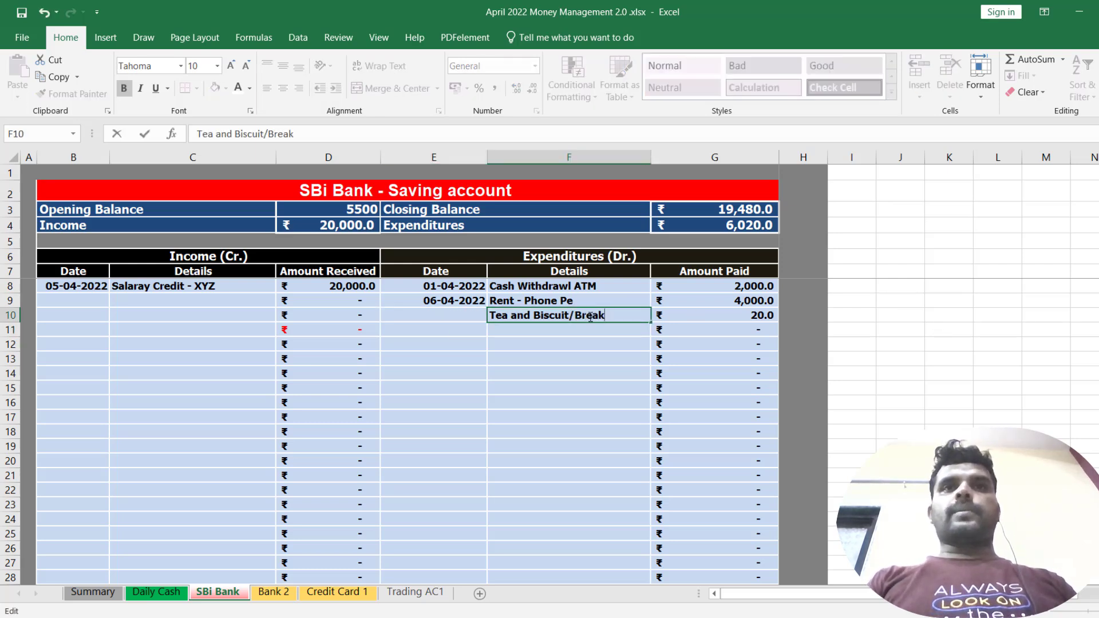
pyautogui.write('Fast')
pyautogui.press('Return')
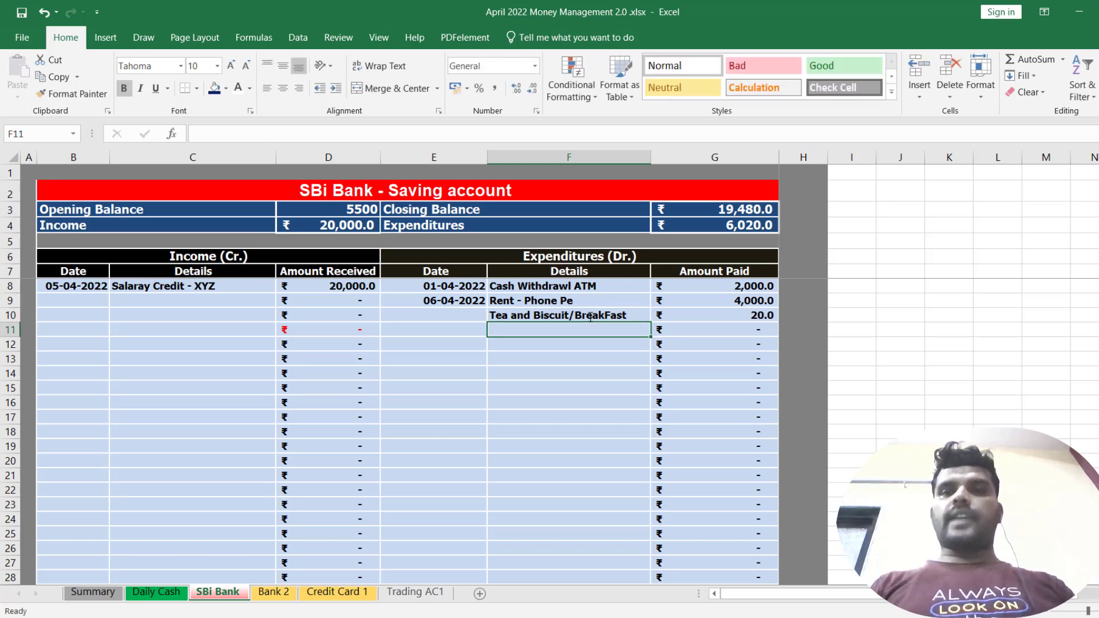
# Step: Fill the rent entry's date down into E10 for the tea and biscuit expenditure, and check its amount
pyautogui.press('Up')
pyautogui.press('Left')
pyautogui.hotkey('ctrl', 'd')
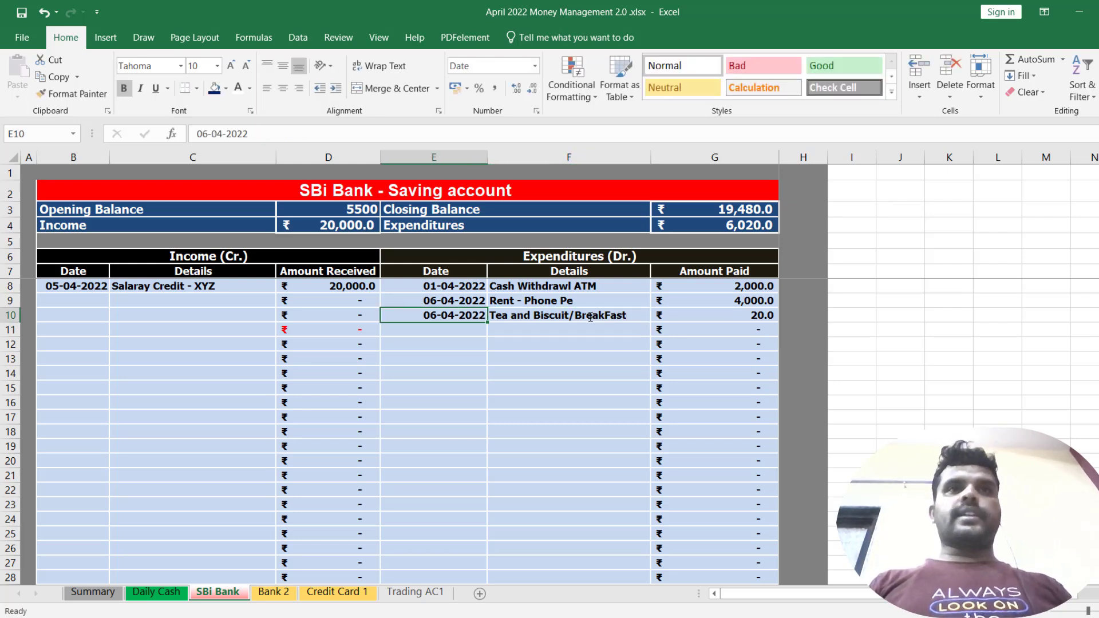
pyautogui.click(725, 310)
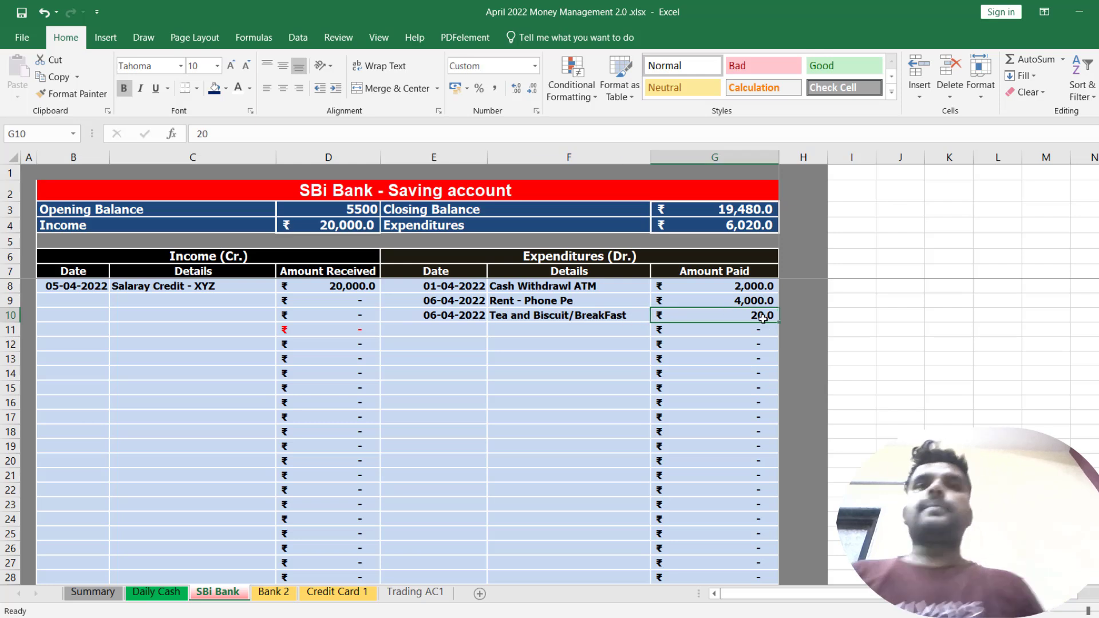
pyautogui.click(571, 324)
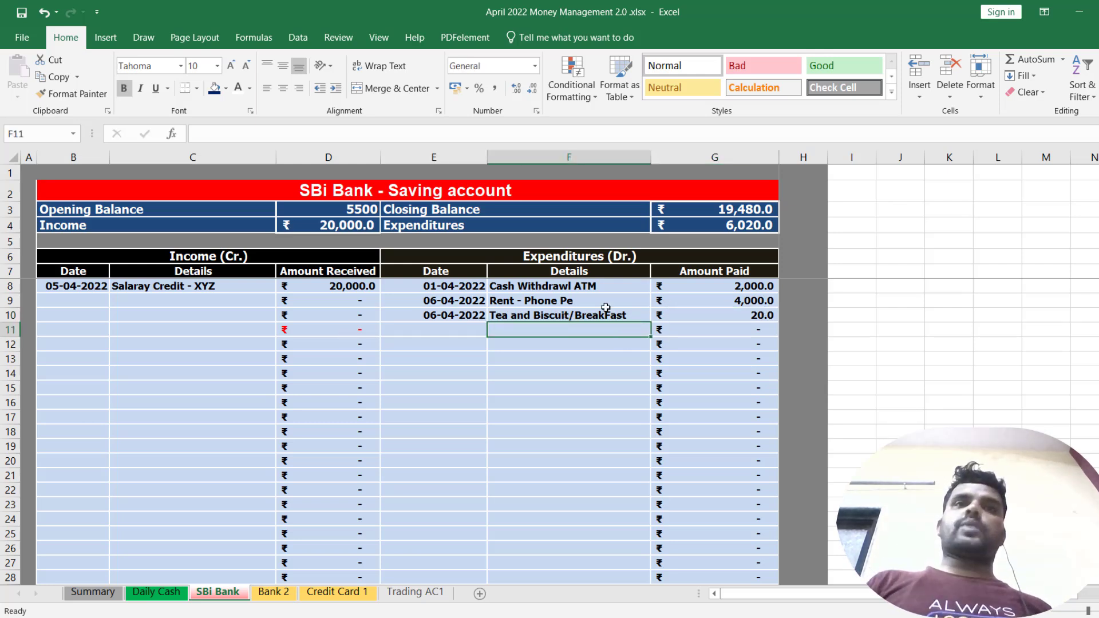
# Step: Append "/Phone PE" to the tea and biscuit details in F10 and widen column F to fit the text
pyautogui.doubleClick(631, 313)
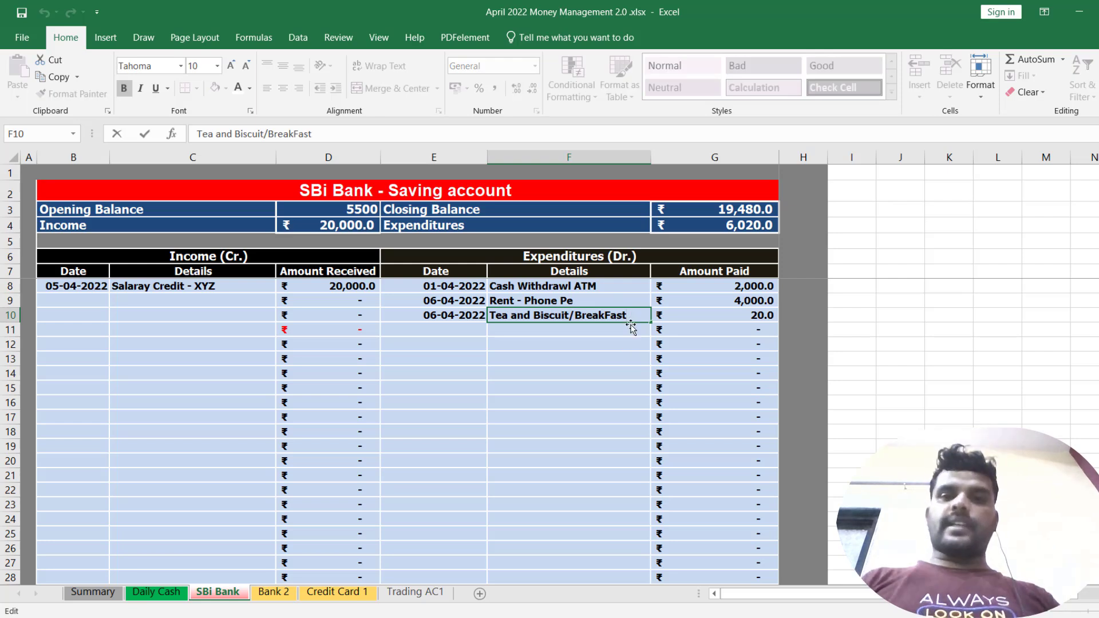
pyautogui.write('/Phon')
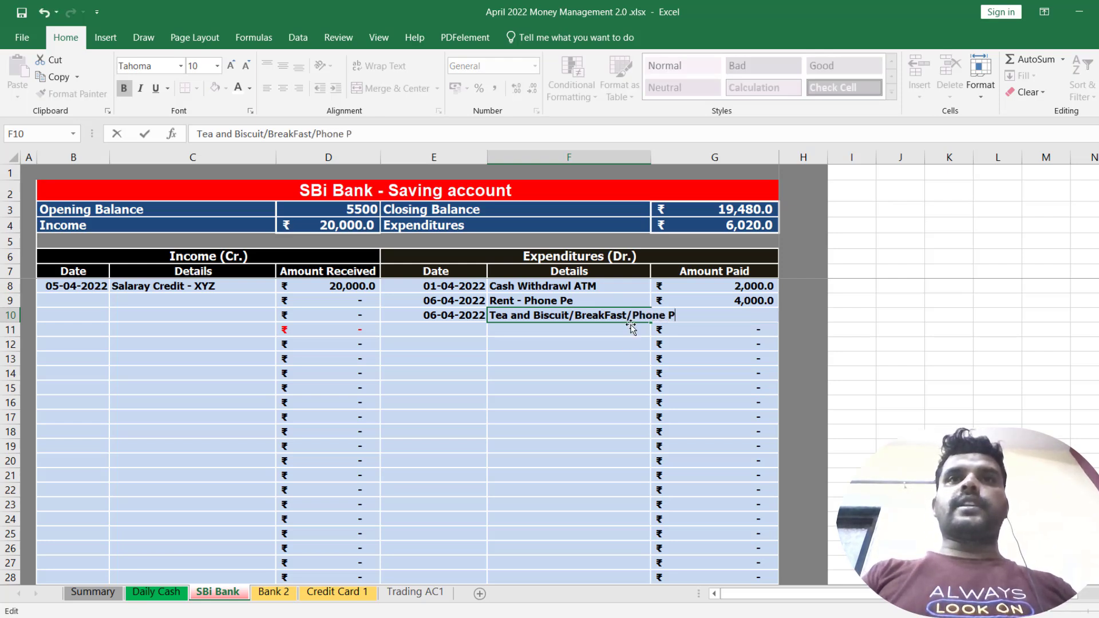
pyautogui.write('e P')
pyautogui.press('Return')
pyautogui.moveTo(663, 155); pyautogui.dragTo(700, 155)
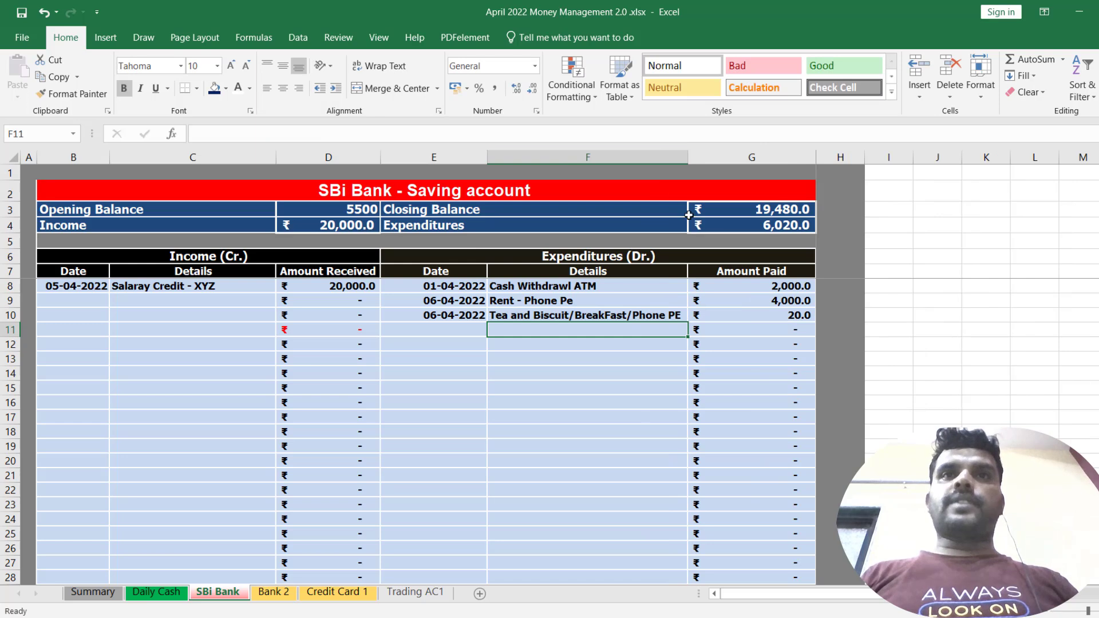
# Step: On the SBi Bank sheet, record an expenditure of 300 in G11 with the details "Petrol -" in F11
pyautogui.click(460, 326)
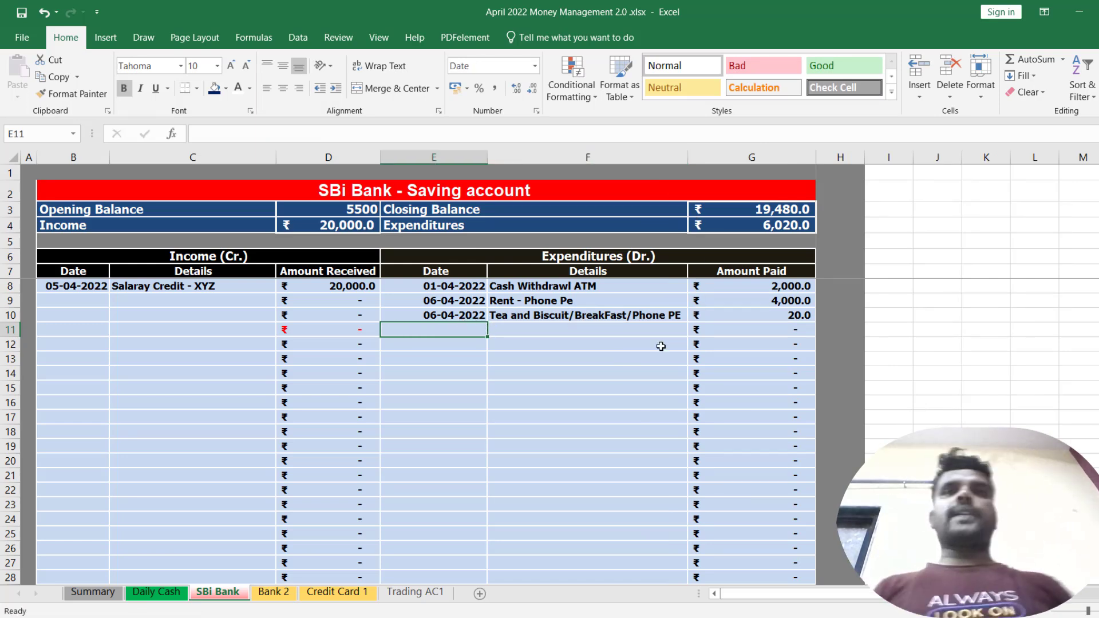
pyautogui.click(696, 332)
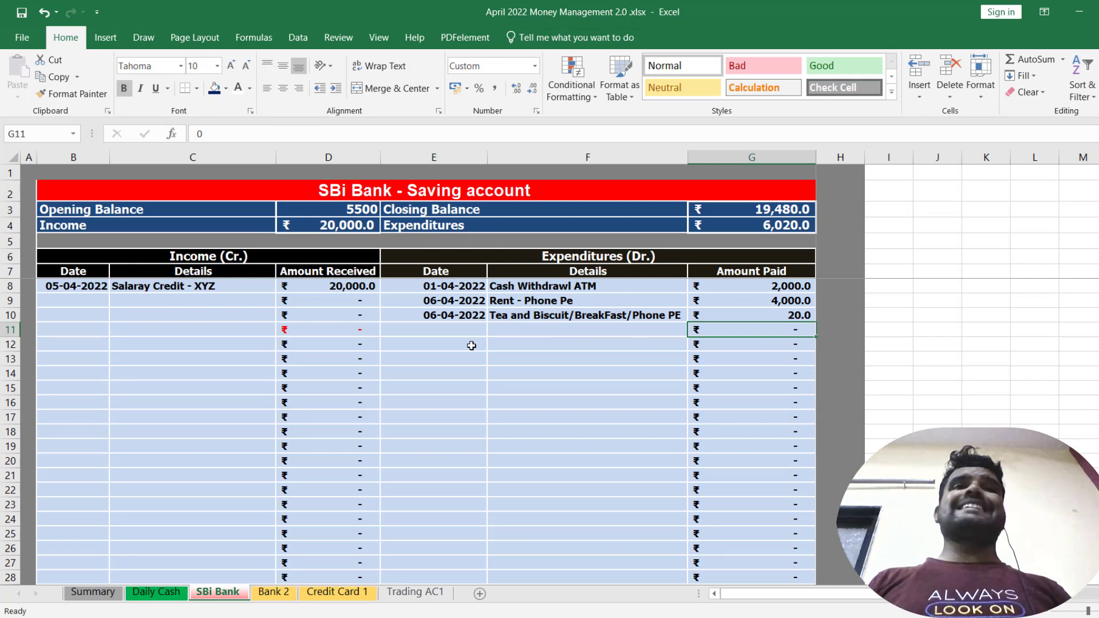
pyautogui.click(496, 329)
pyautogui.write('Petrol -')
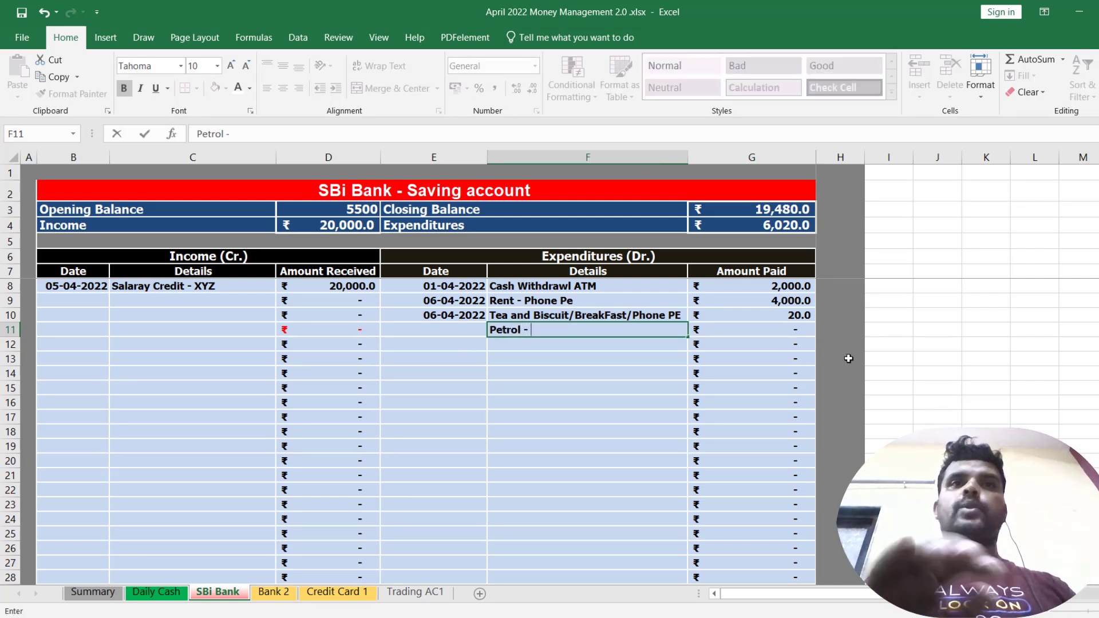
pyautogui.press('Return')
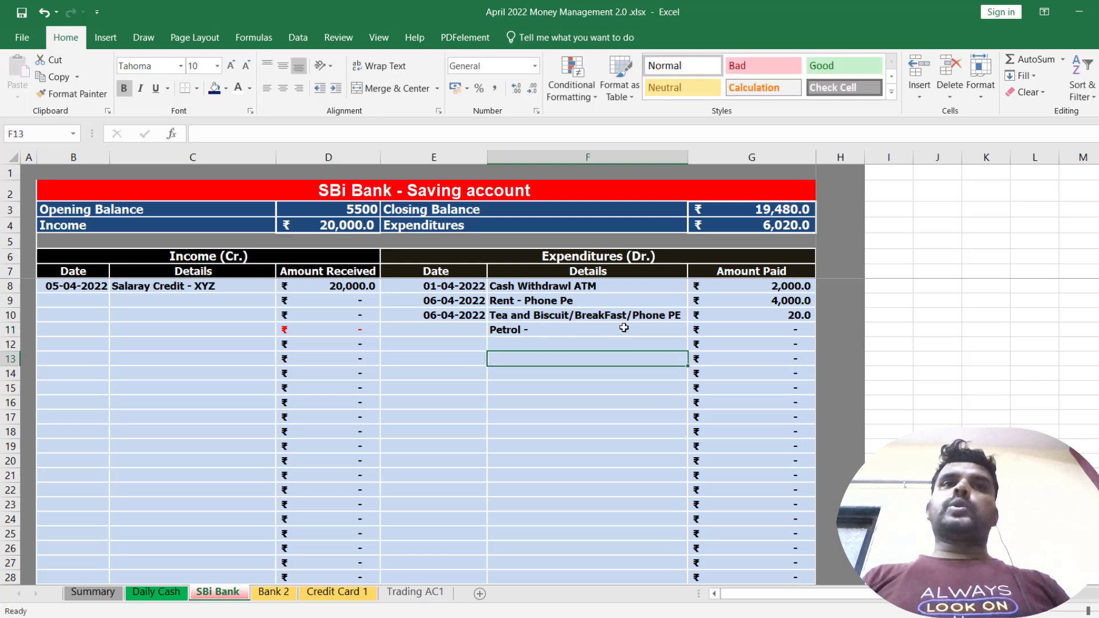
pyautogui.click(758, 329)
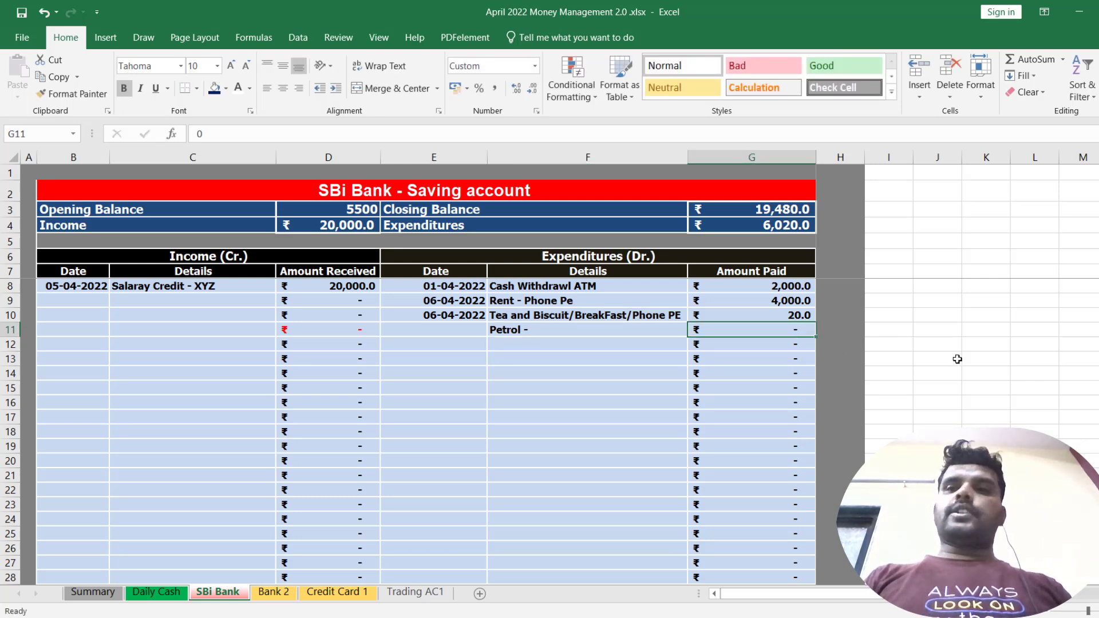
pyautogui.write('300')
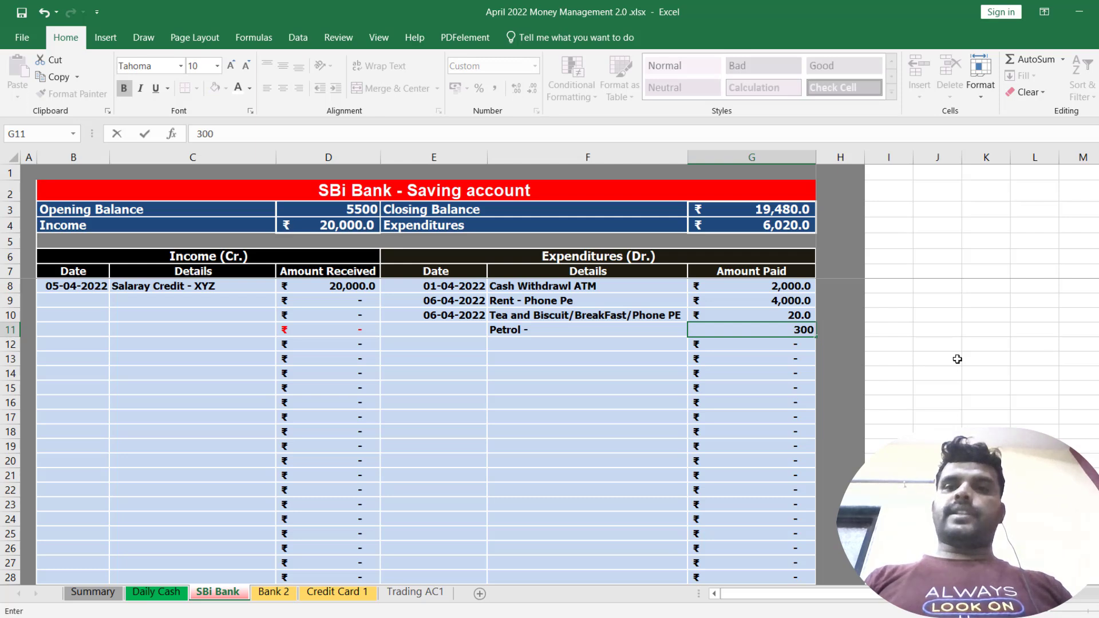
pyautogui.press('Left')
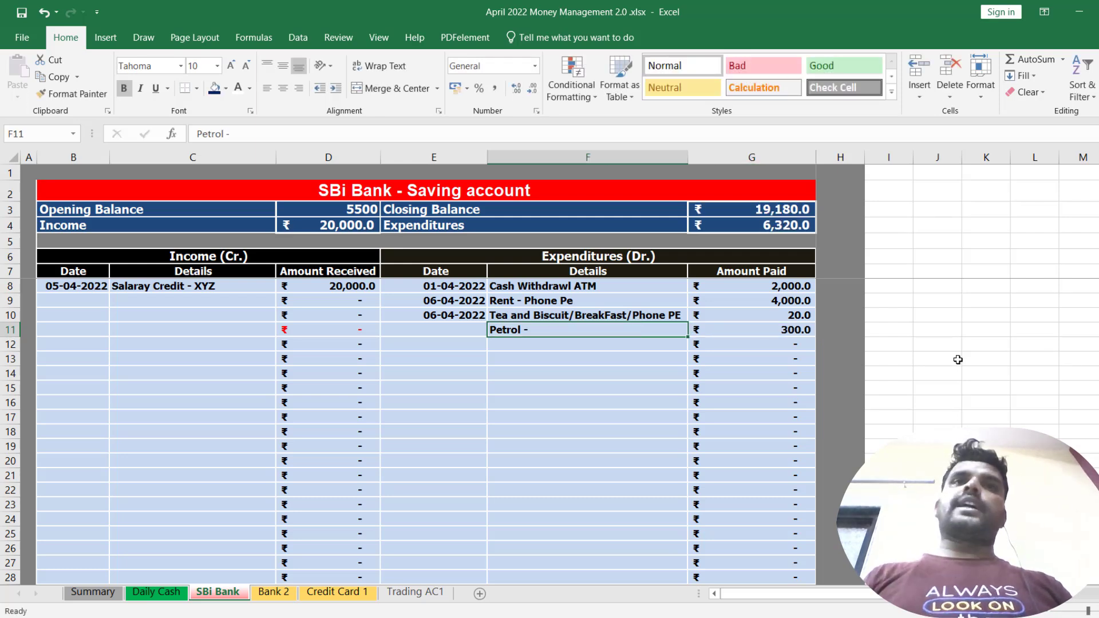
# Step: Extend the petrol details in F11 to "Petrol - 550" and enter the date 6/4/2022 in E11
pyautogui.doubleClick(577, 329)
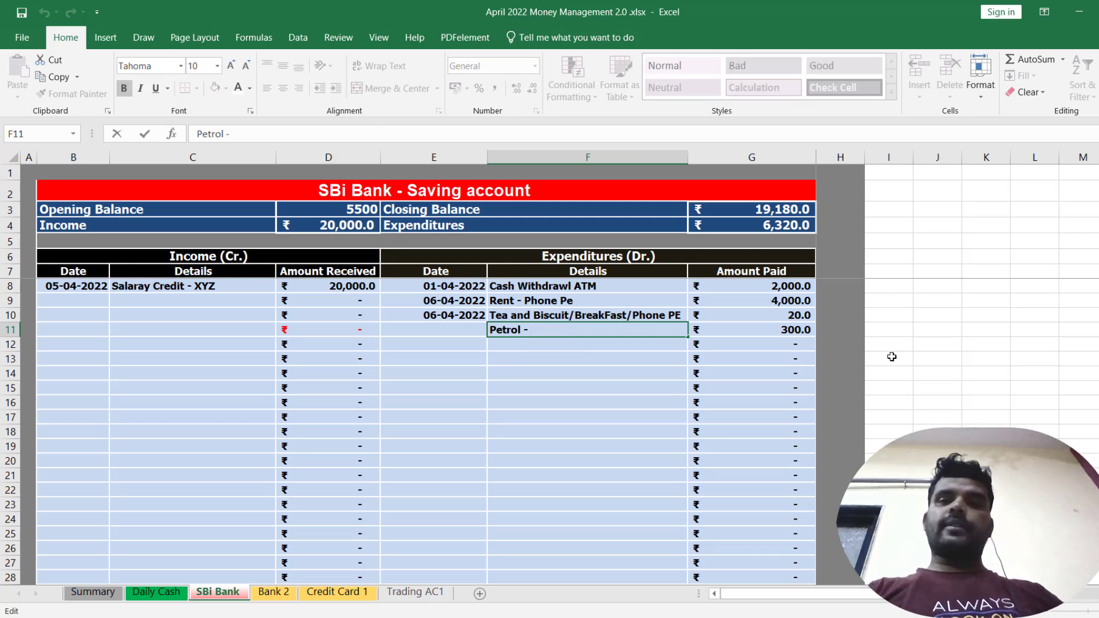
pyautogui.write('5')
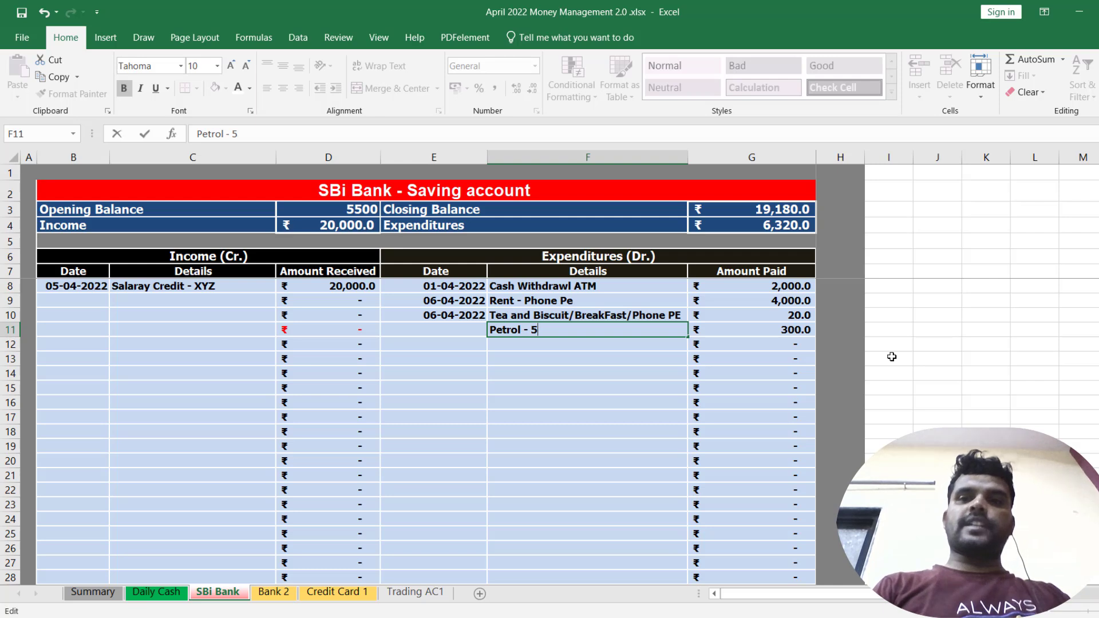
pyautogui.write('50')
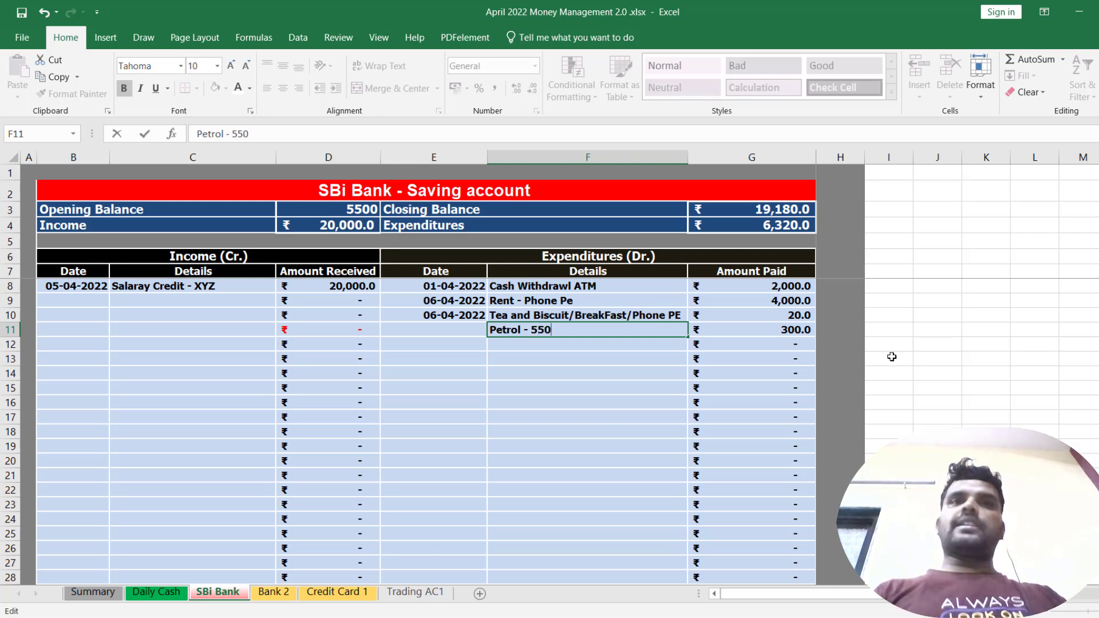
pyautogui.click(440, 327)
pyautogui.write('6/')
pyautogui.write('4/2022')
pyautogui.press('Tab')
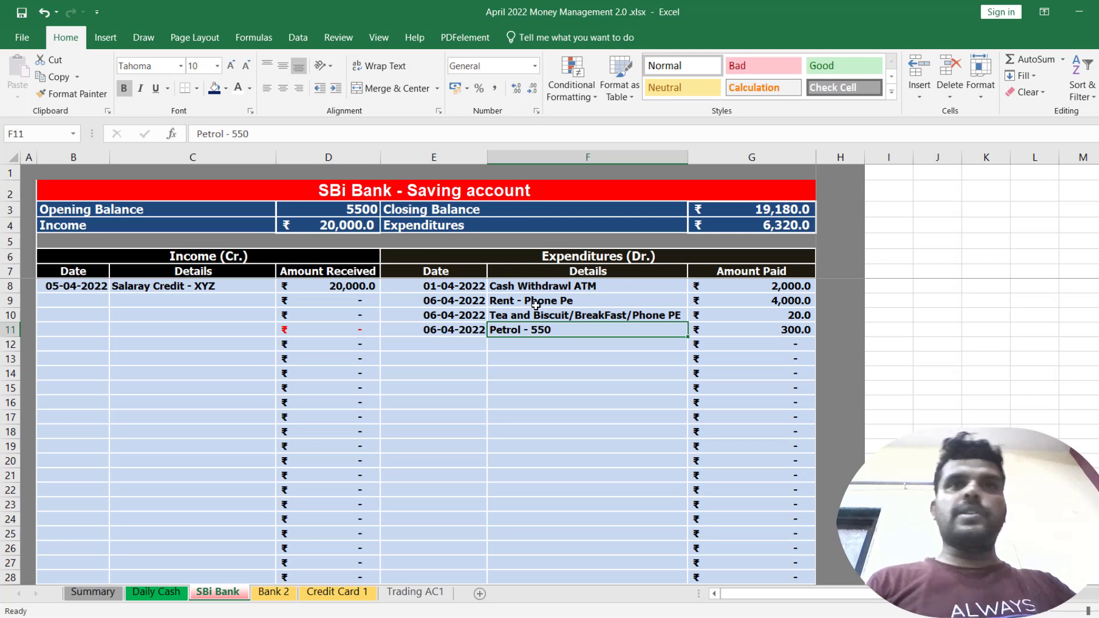
# Step: Append the unit "MTr" to the petrol details in F11 so they read "Petrol - 550 MTr"
pyautogui.press('Up')
pyautogui.press('Up')
pyautogui.press('Up')
pyautogui.press('Up')
pyautogui.doubleClick(567, 332)
pyautogui.write('MTr')
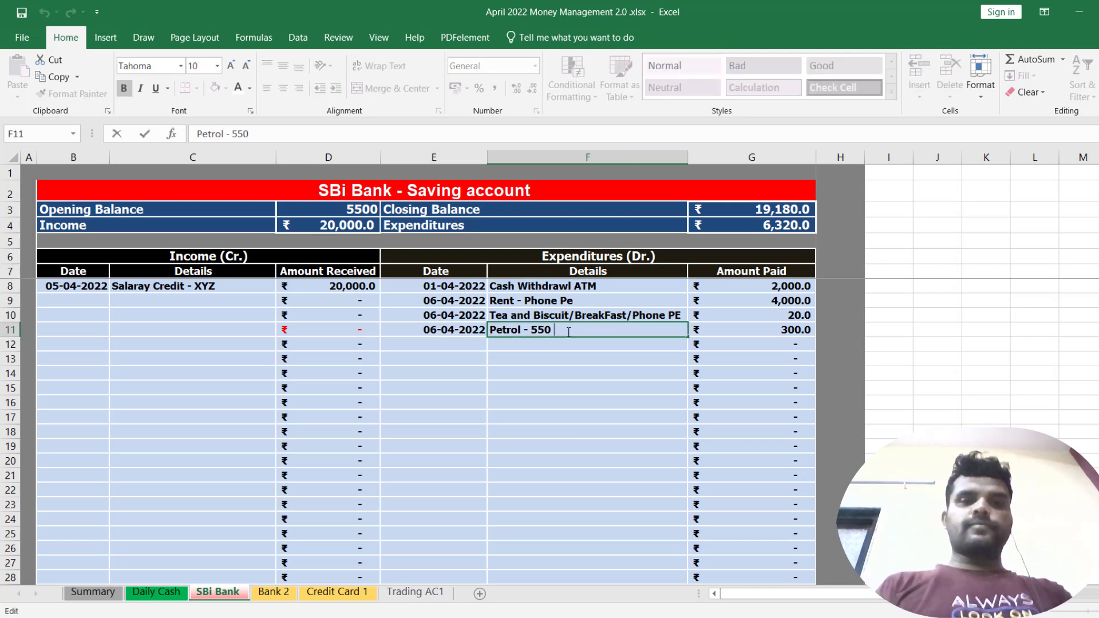
pyautogui.press('Return')
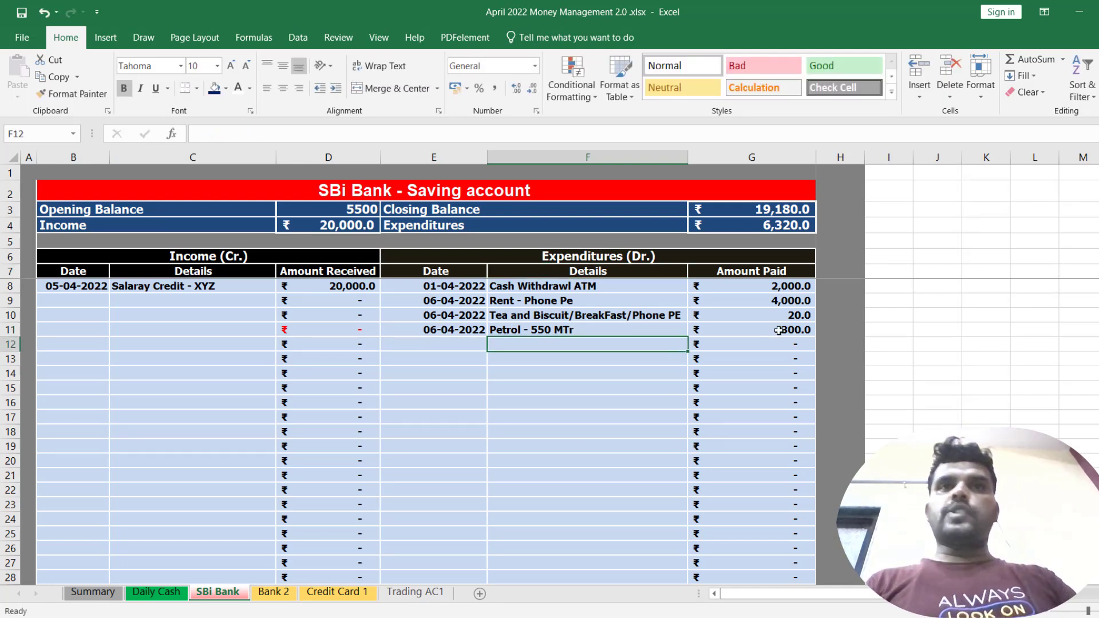
pyautogui.click(758, 332)
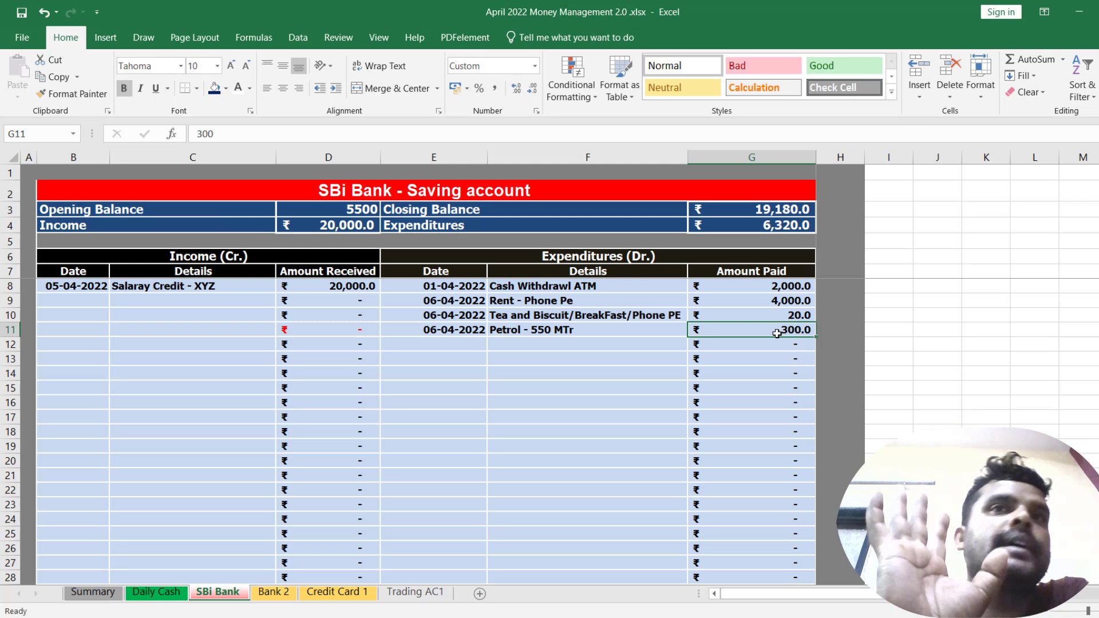
pyautogui.click(555, 330)
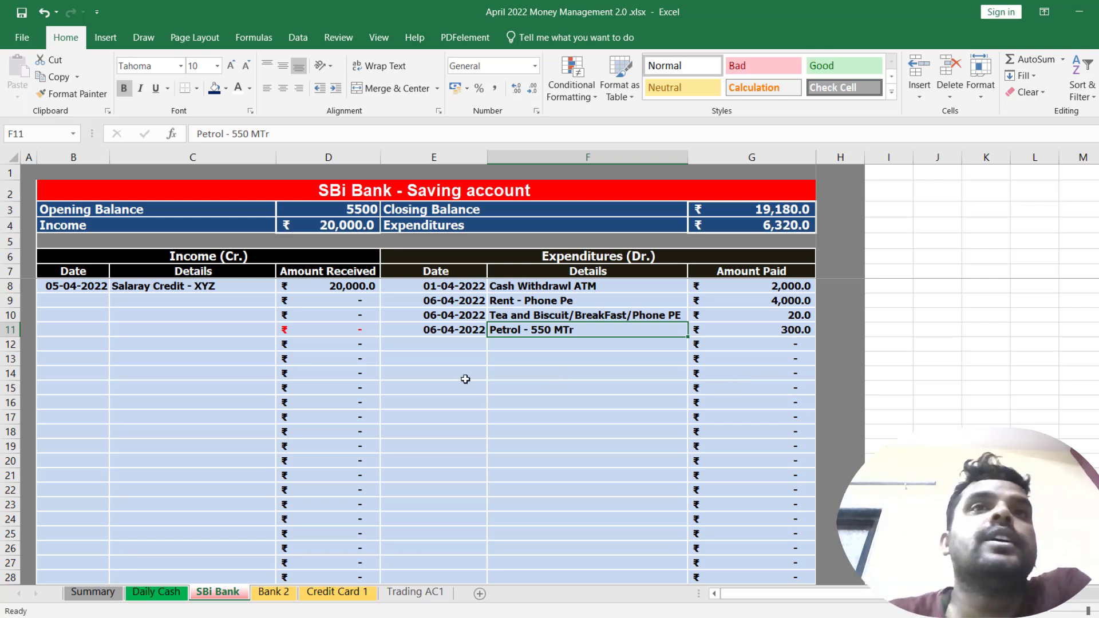
pyautogui.click(441, 374)
pyautogui.click(448, 335)
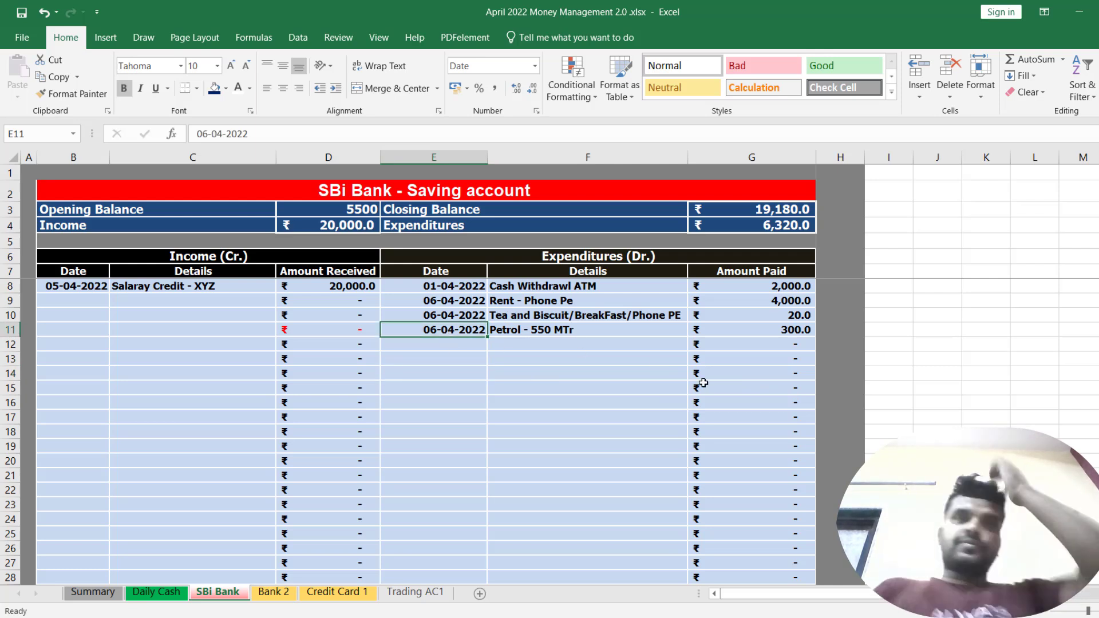
# Step: Record an expenditure of 1000 in G12 with the details "Milk Bill- Party Name" in F12
pyautogui.click(600, 348)
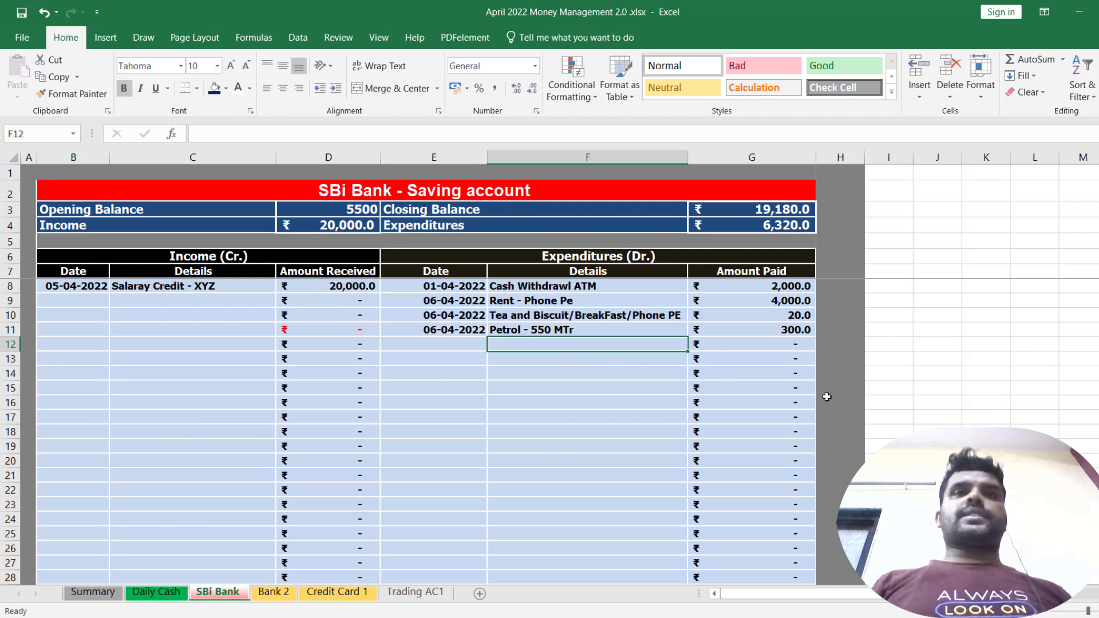
pyautogui.click(750, 344)
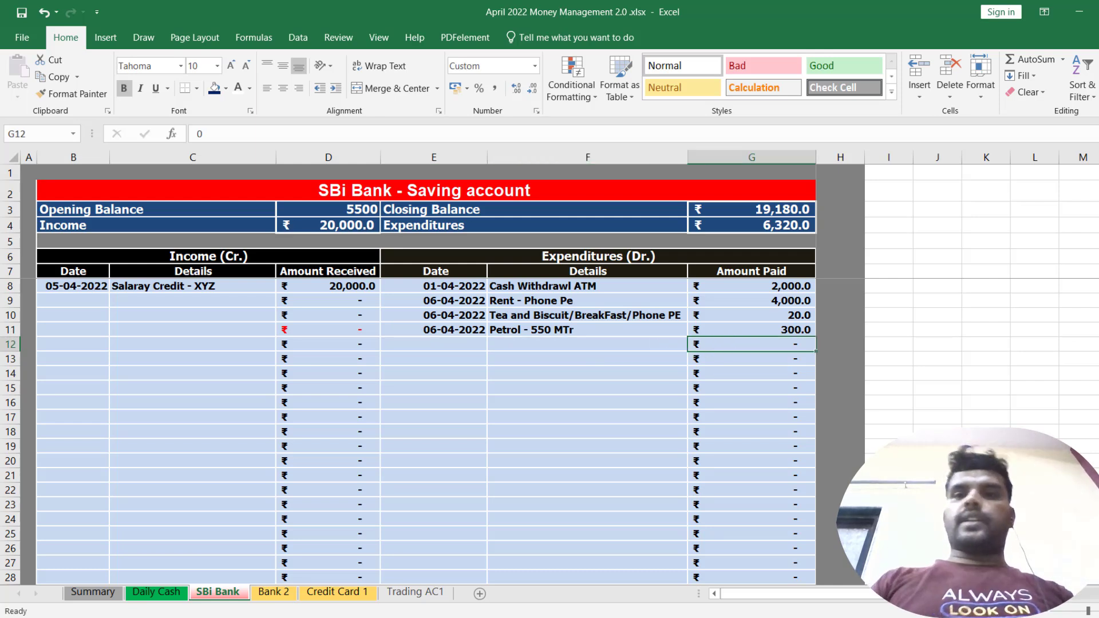
pyautogui.write('1000')
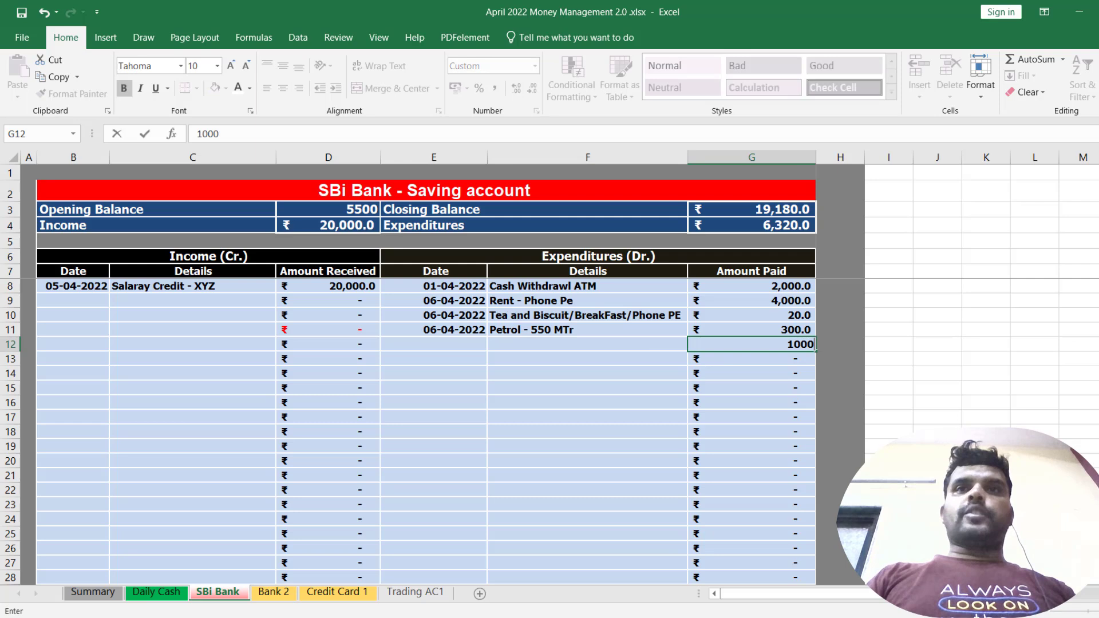
pyautogui.press('Left')
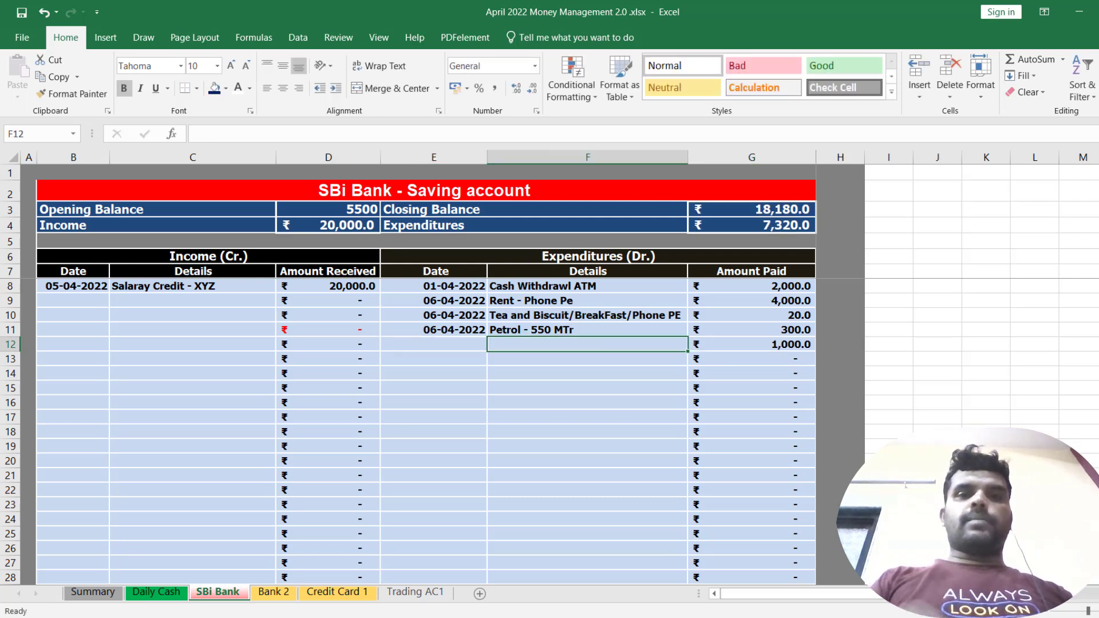
pyautogui.write('Milk Bill')
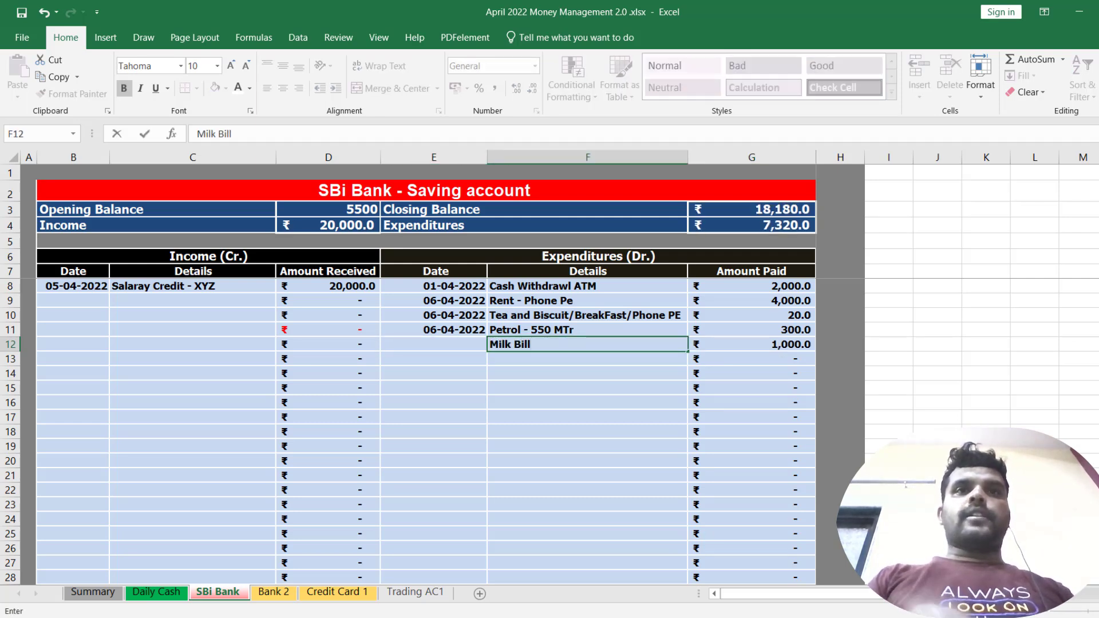
pyautogui.write('- Party Name')
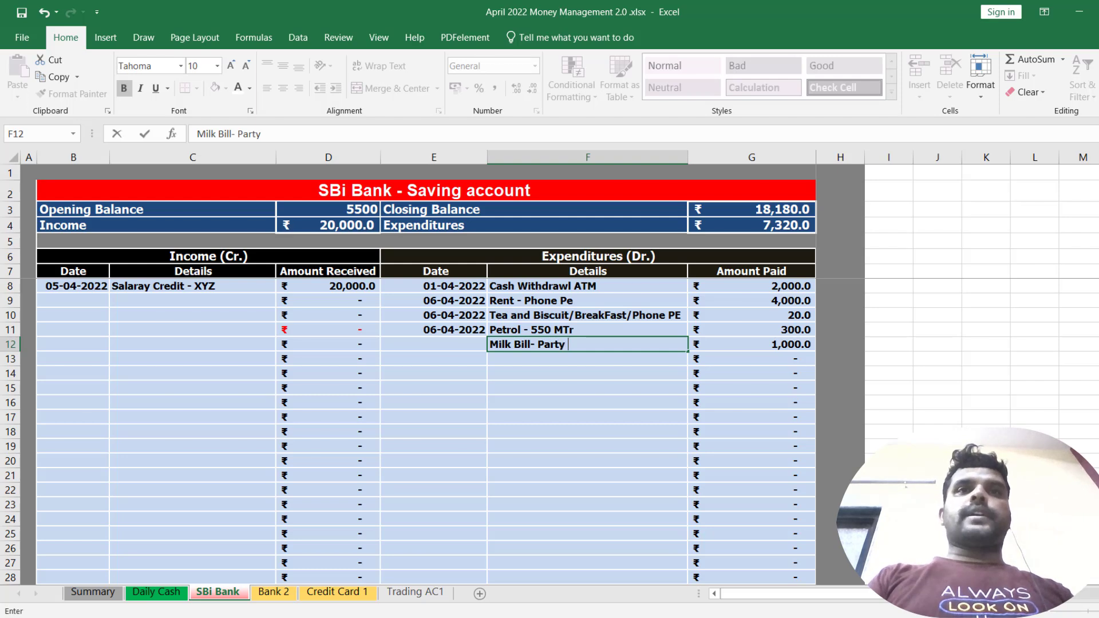
pyautogui.press('Return')
# Step: Enter the date 7/4/2022 in E12 for the milk bill expenditure
pyautogui.press('Up')
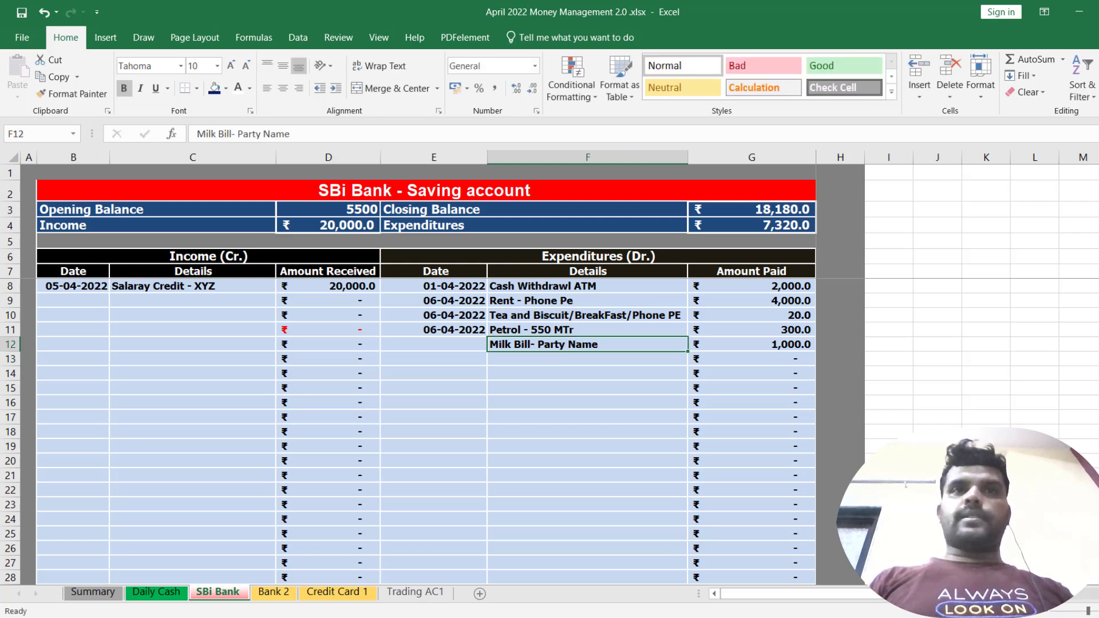
pyautogui.press('Left')
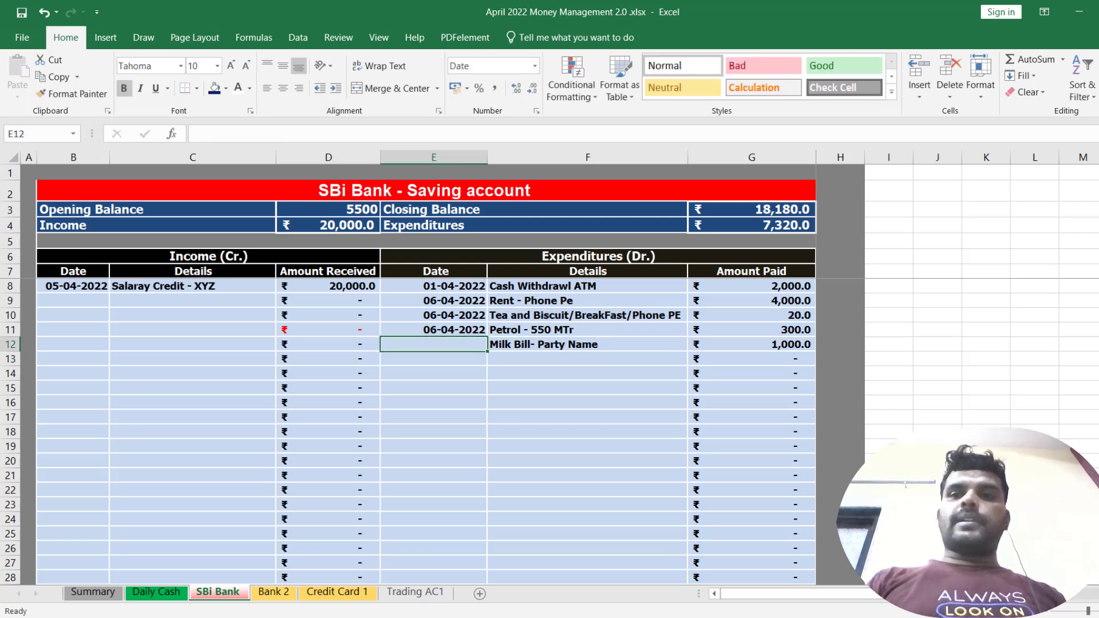
pyautogui.write('7/4/2022')
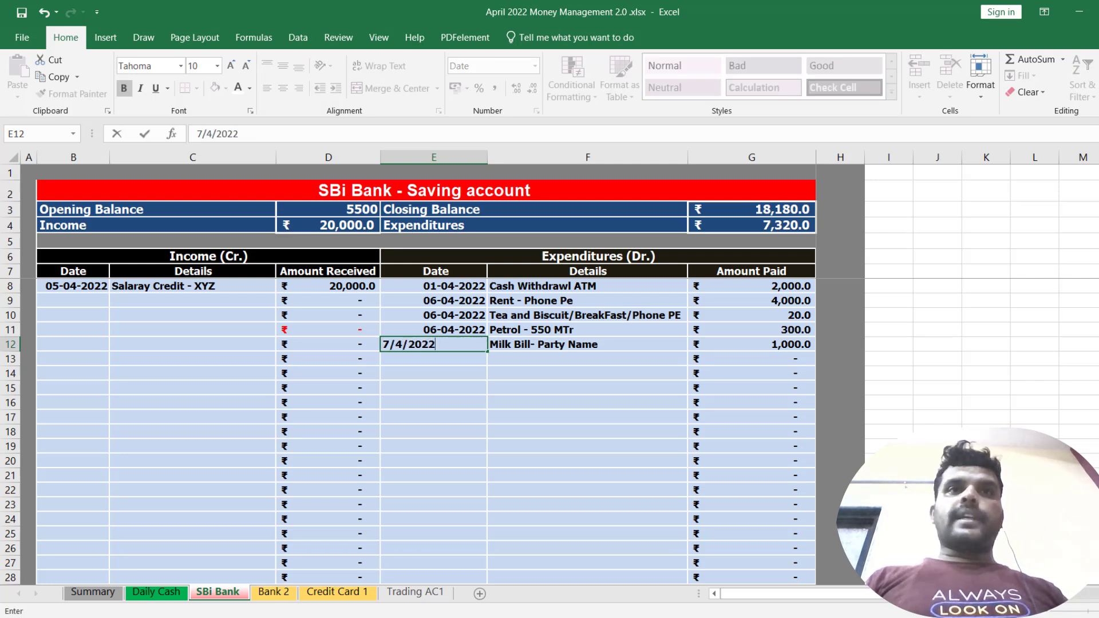
pyautogui.click(608, 404)
# Step: Append "(March Bill Upto 31/3/22)" to the milk bill details in F12 and widen column F to fit the text
pyautogui.doubleClick(612, 342)
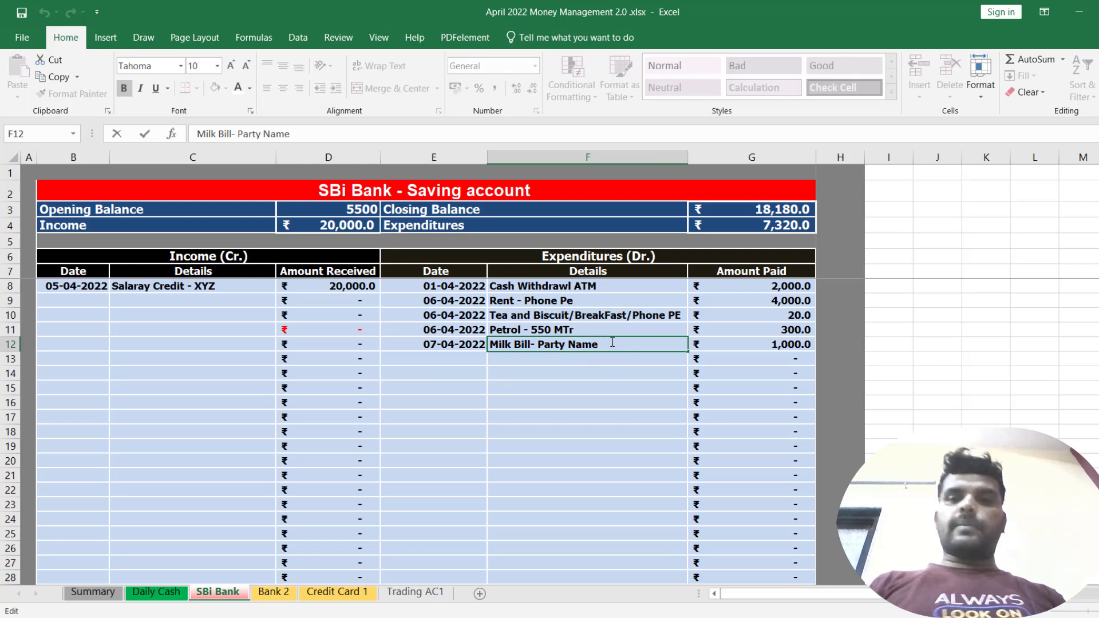
pyautogui.write('(')
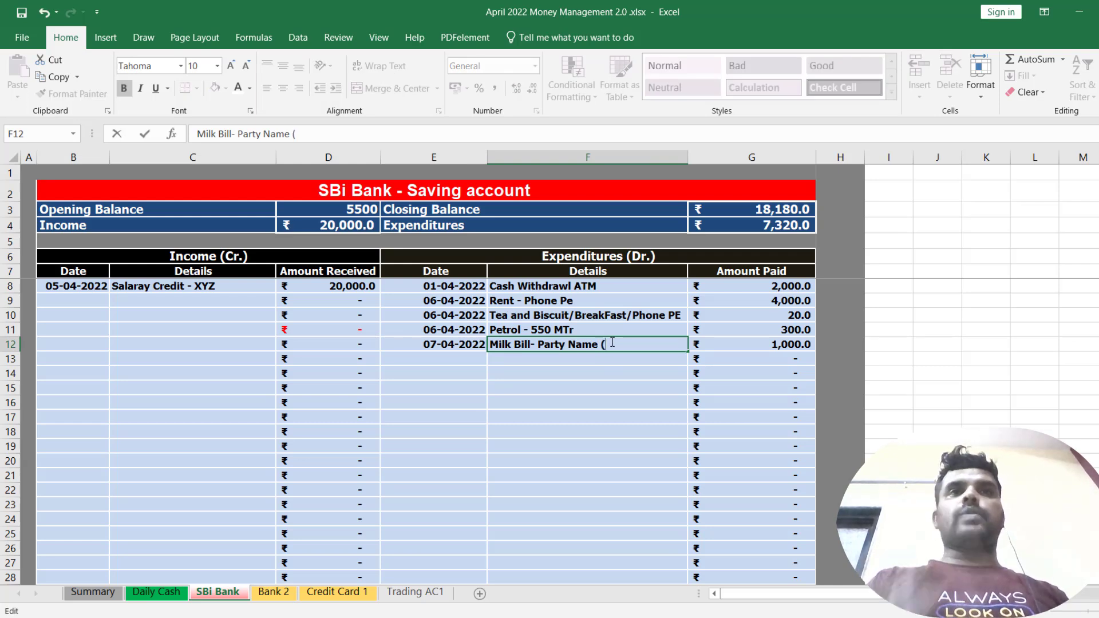
pyautogui.write('March')
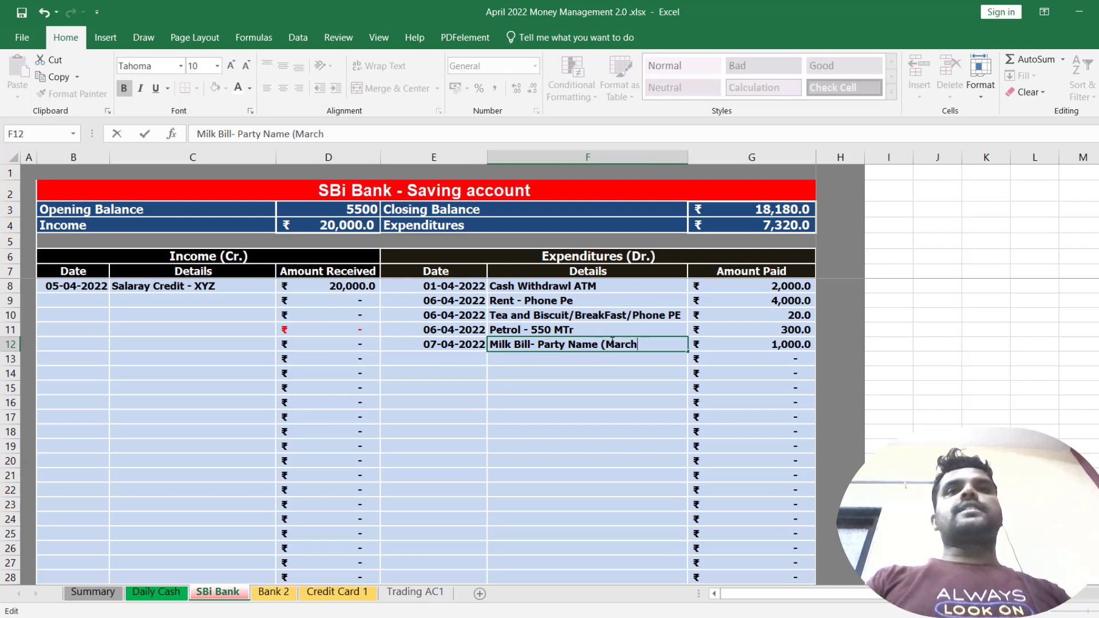
pyautogui.write(' Bill')
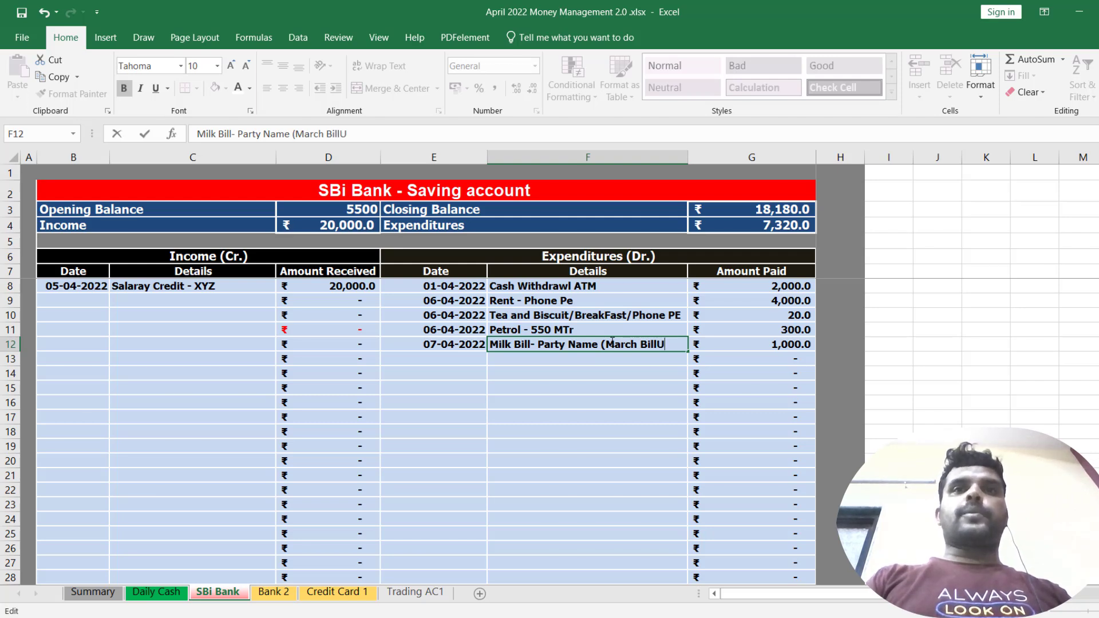
pyautogui.write(' Upto')
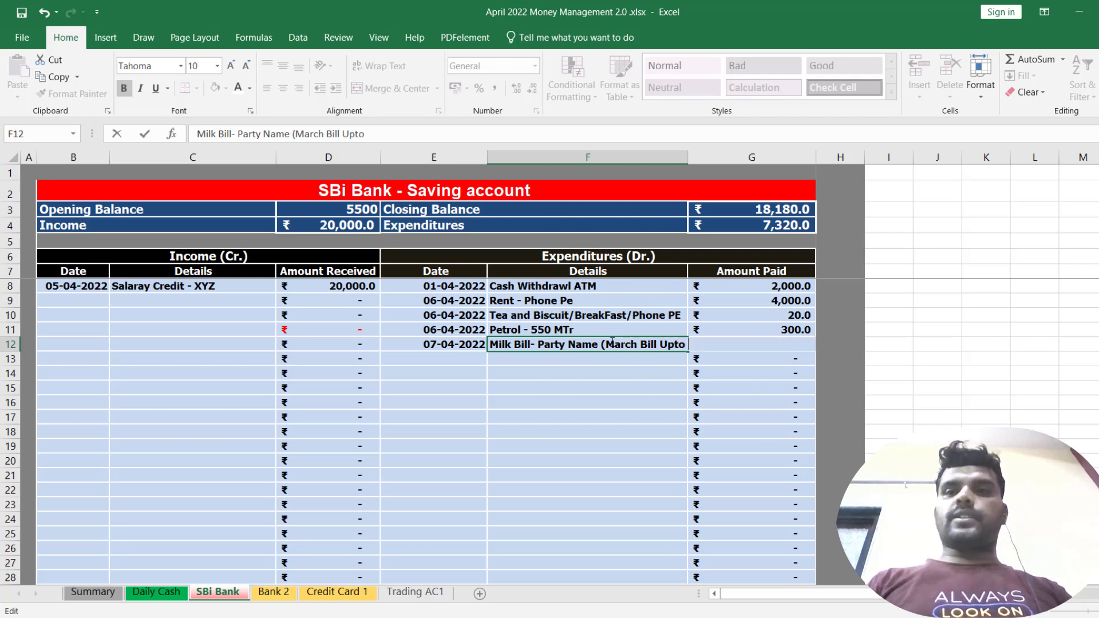
pyautogui.write(' 31/3/22)')
pyautogui.press('Return')
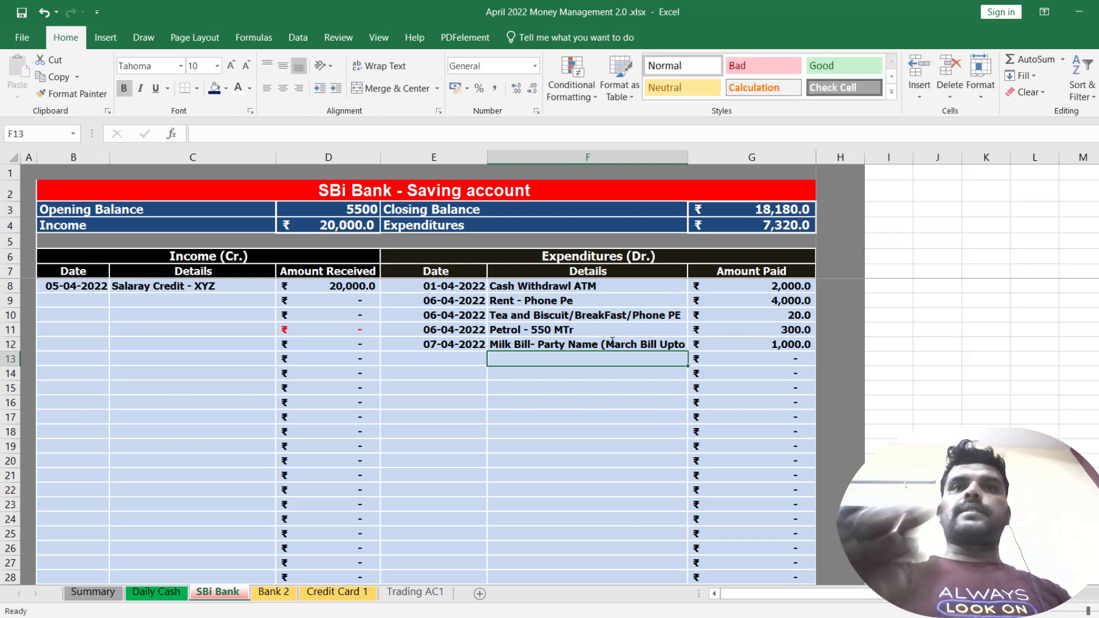
pyautogui.doubleClick(692, 156)
pyautogui.click(716, 372)
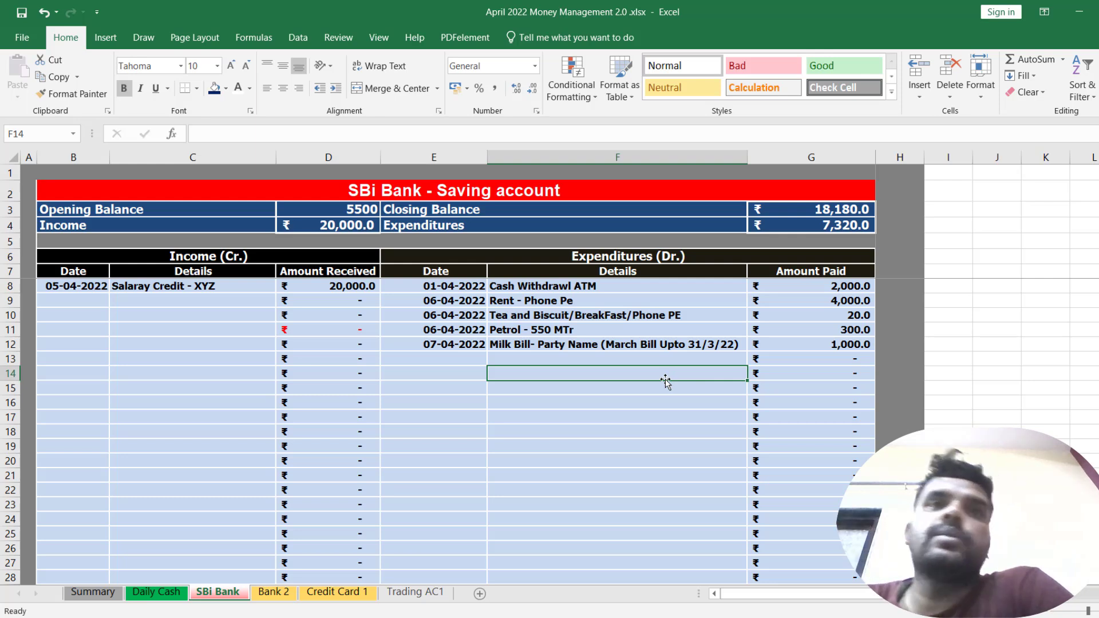
pyautogui.click(432, 347)
pyautogui.click(793, 360)
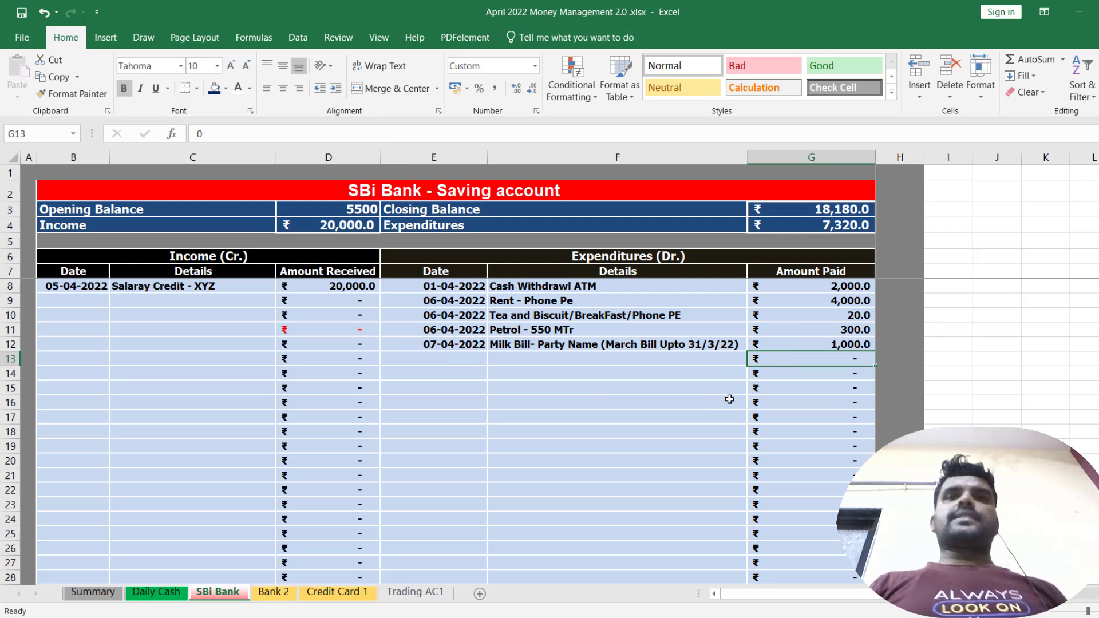
pyautogui.click(826, 209)
pyautogui.click(132, 314)
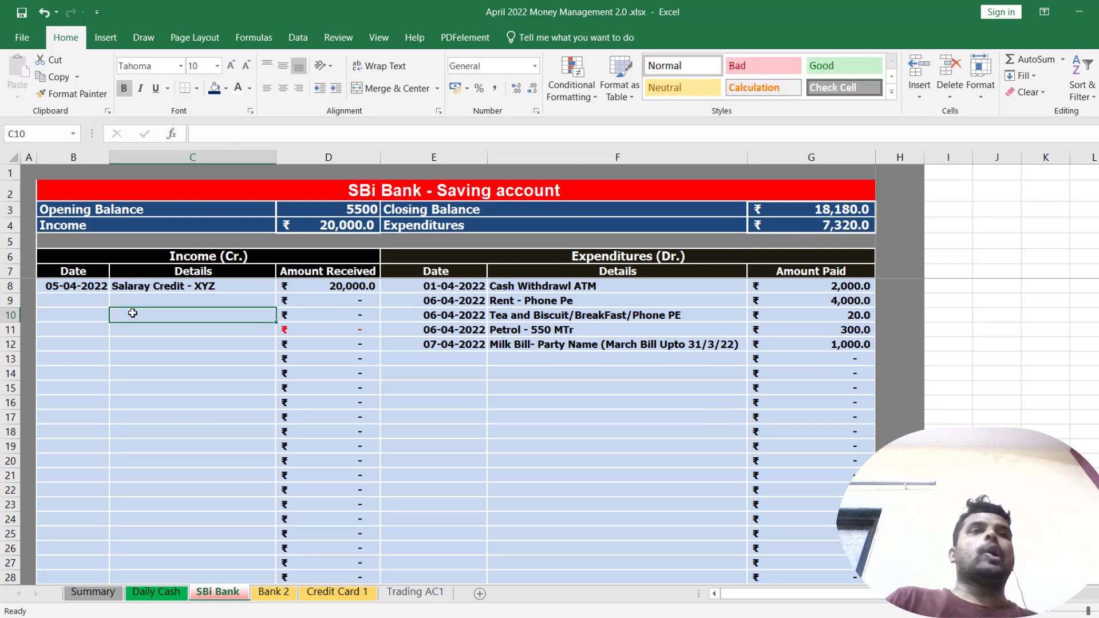
pyautogui.click(181, 288)
pyautogui.click(164, 300)
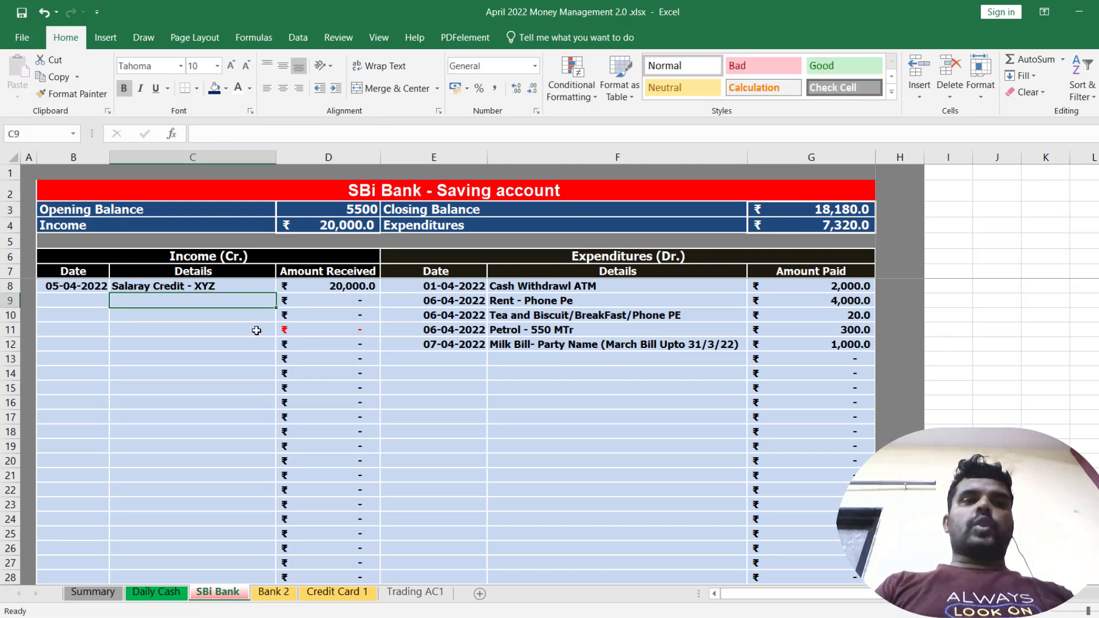
# Step: Record an income of 2000 in D9 with the payer's first name as the details in C9
pyautogui.write('M')
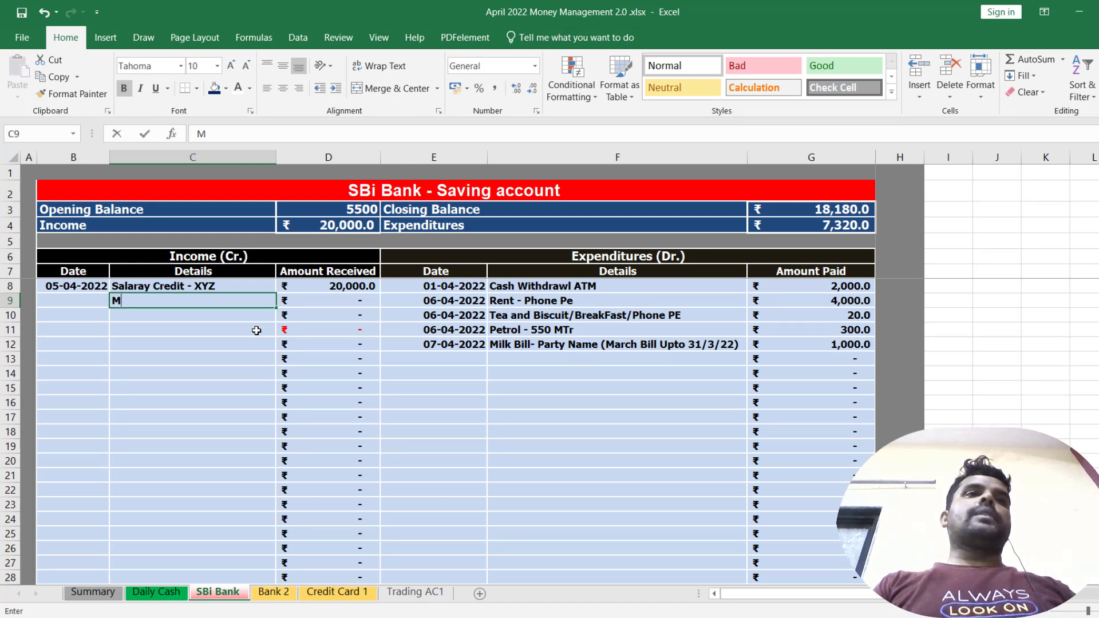
pyautogui.write('ohan')
pyautogui.press('Return')
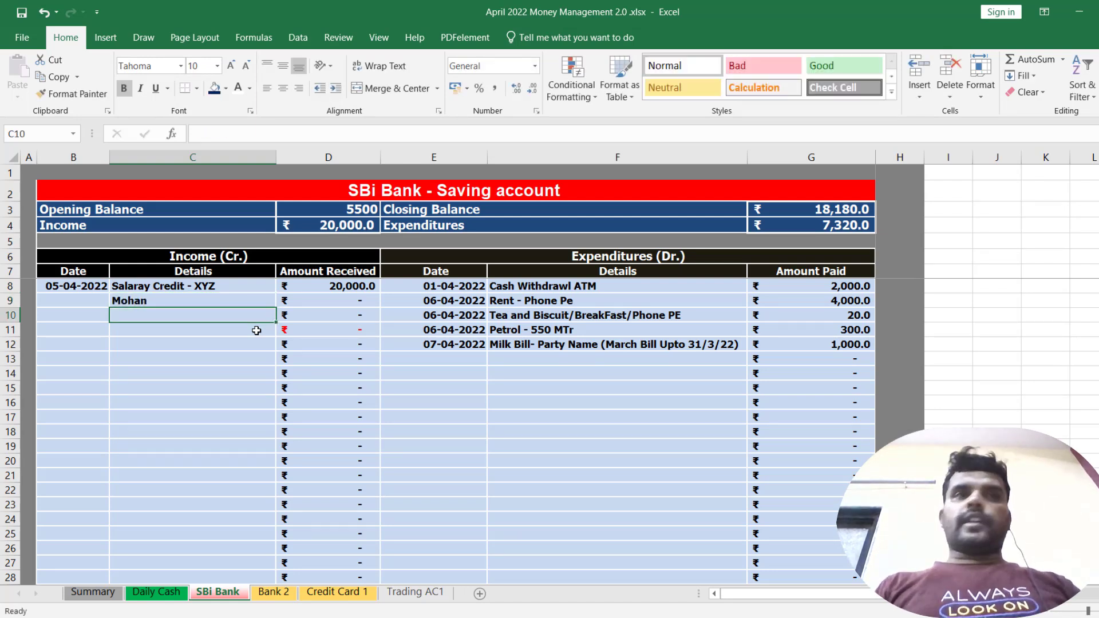
pyautogui.press('Right')
pyautogui.press('Up')
pyautogui.write('2,00')
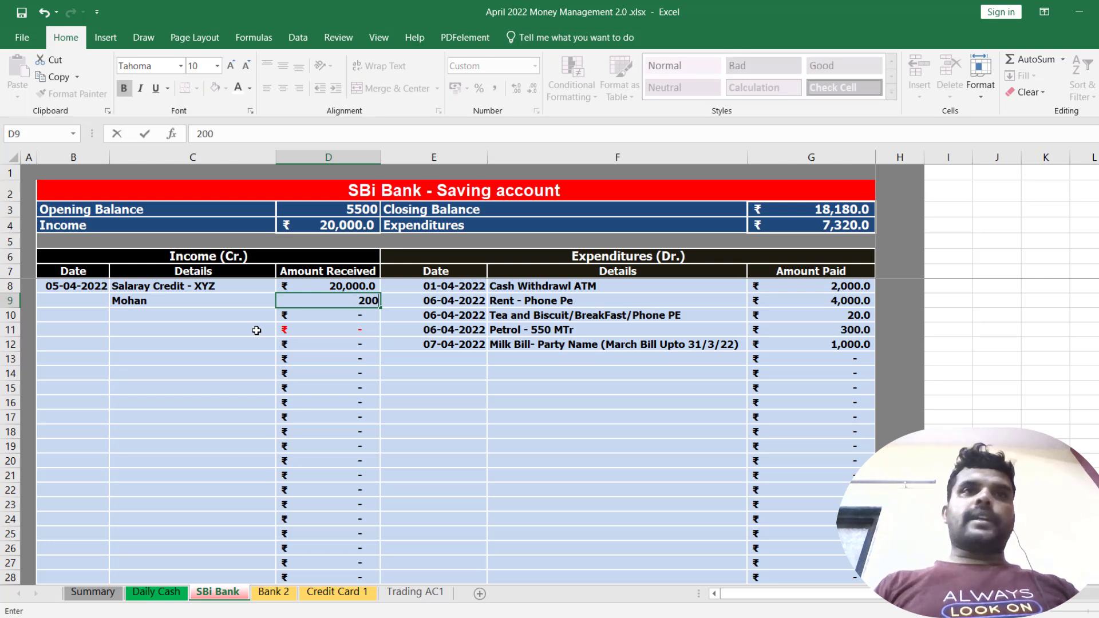
pyautogui.write('0')
# Step: Enter the date 6/4/2022 in B9 for the second income entry
pyautogui.press('Left')
pyautogui.press('Left')
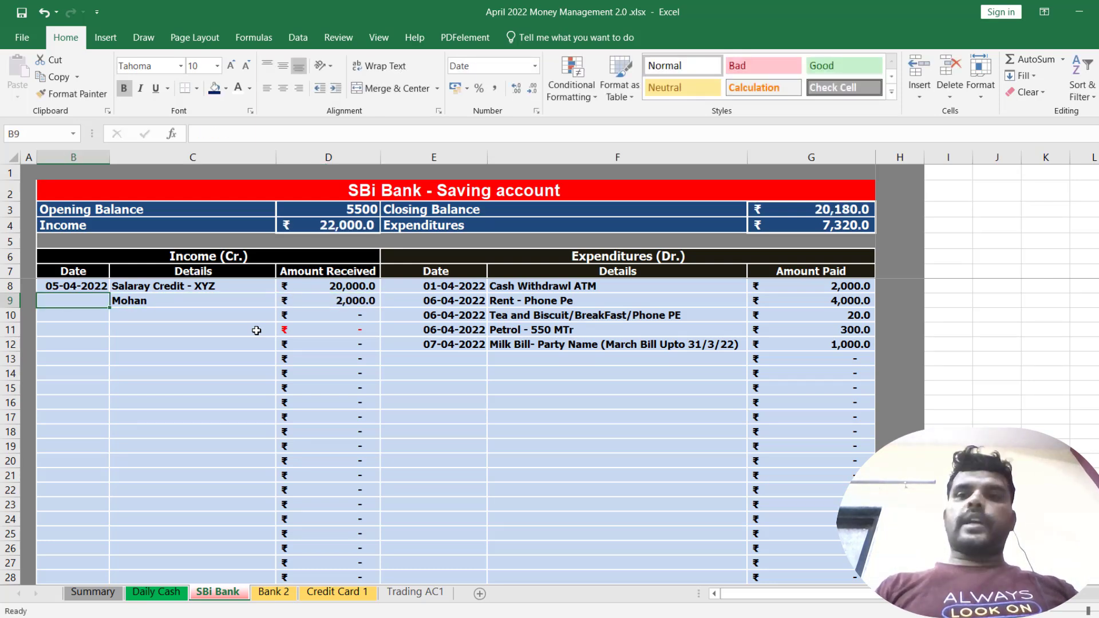
pyautogui.write('5')
pyautogui.press('BackSpace')
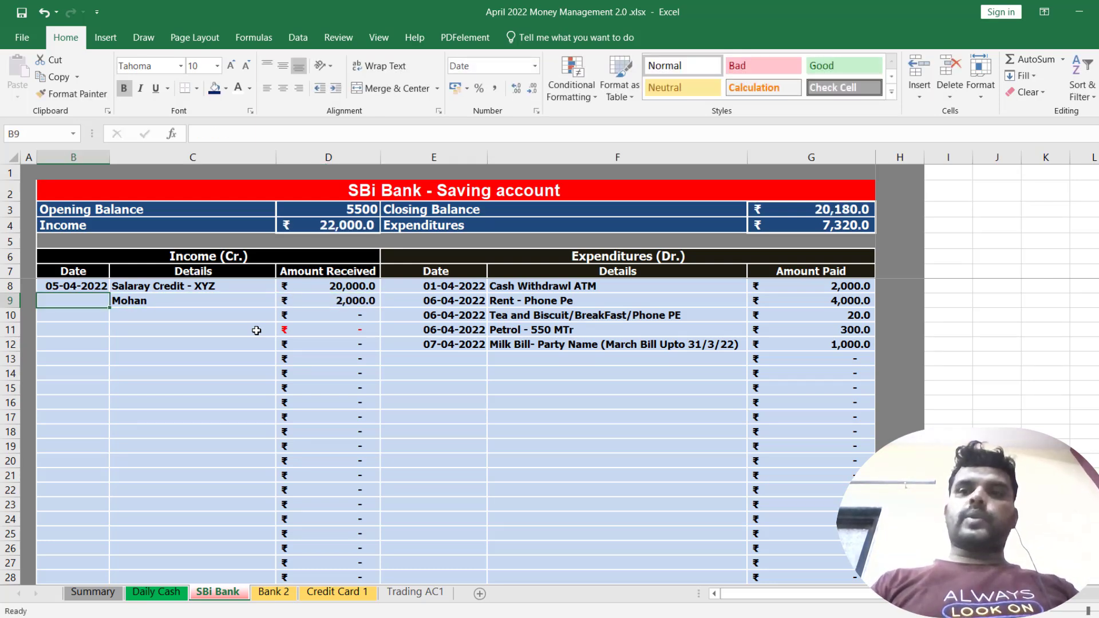
pyautogui.write('6/4/2022')
pyautogui.press('Return')
pyautogui.press('Up')
pyautogui.press('Right')
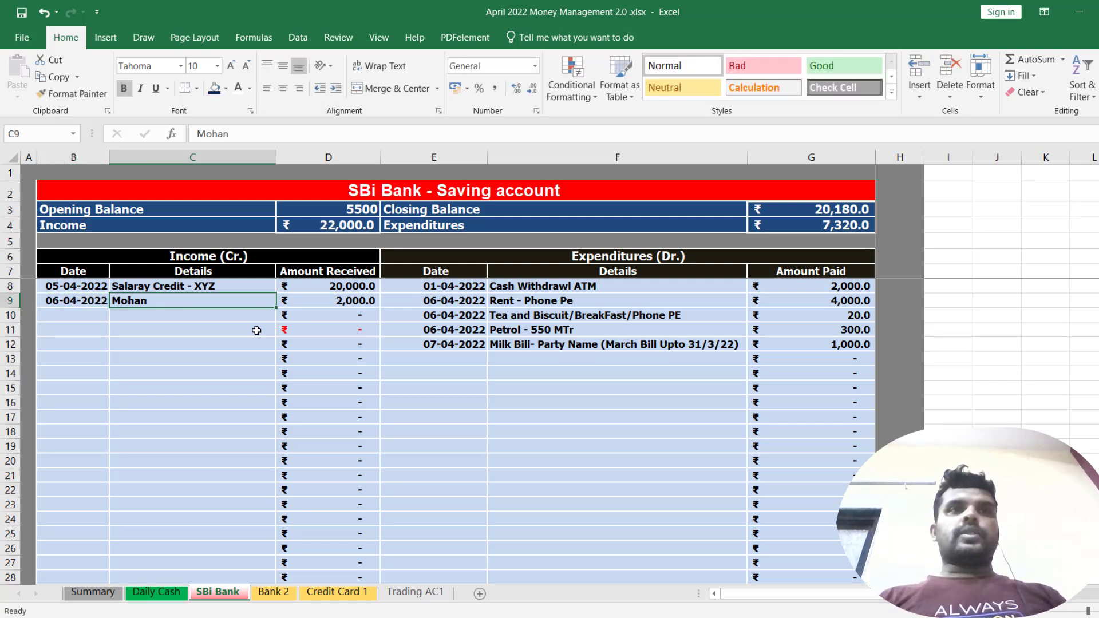
# Step: Review the SBi Bank income total, the fund amounts on the Summary sheet, and the Daily Cash and SBi Bank sheets
pyautogui.click(349, 300)
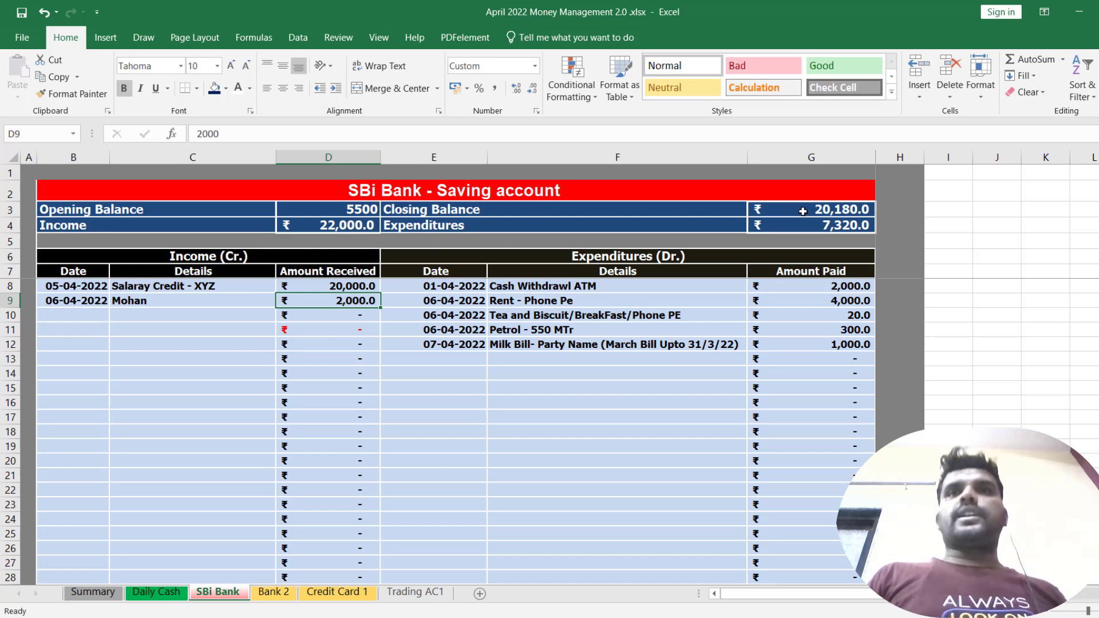
pyautogui.click(356, 224)
pyautogui.click(93, 592)
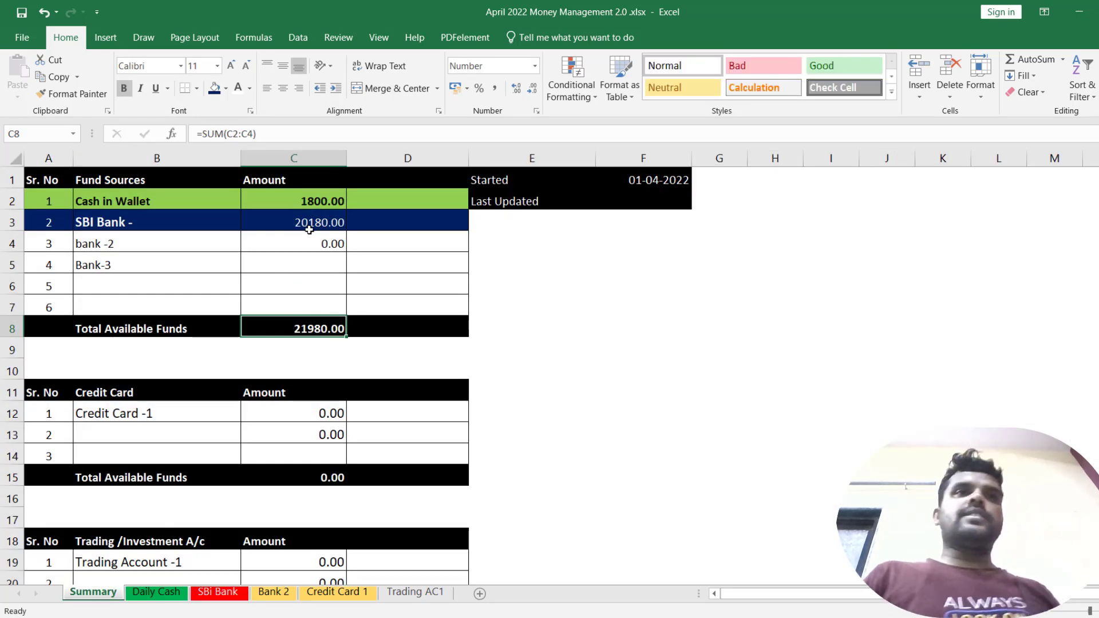
pyautogui.click(305, 203)
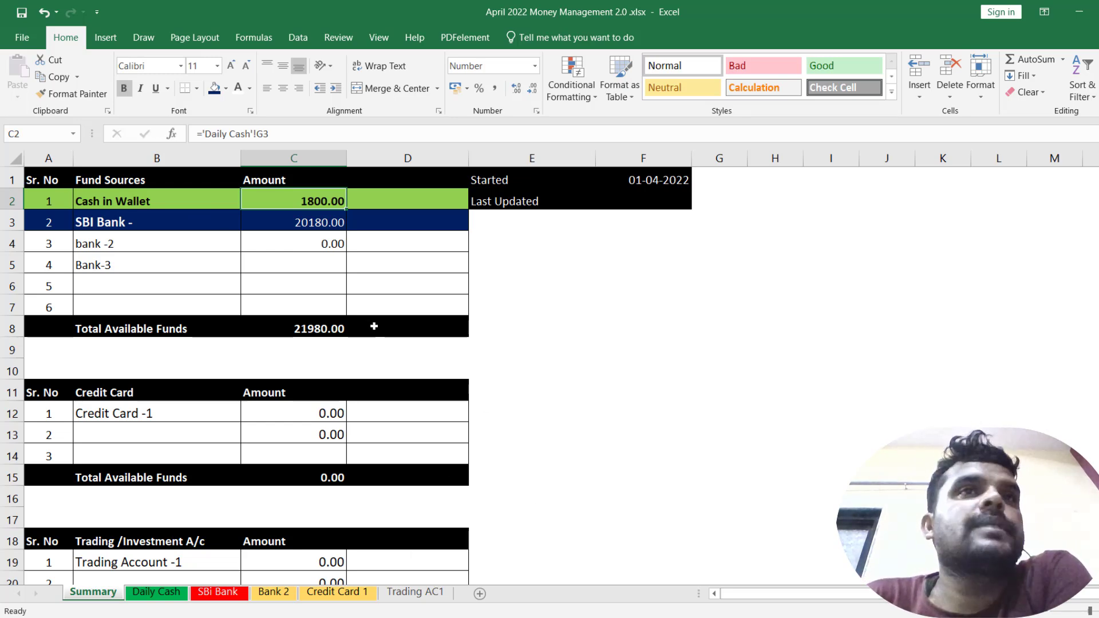
pyautogui.click(157, 592)
pyautogui.click(218, 592)
pyautogui.click(167, 593)
pyautogui.click(233, 594)
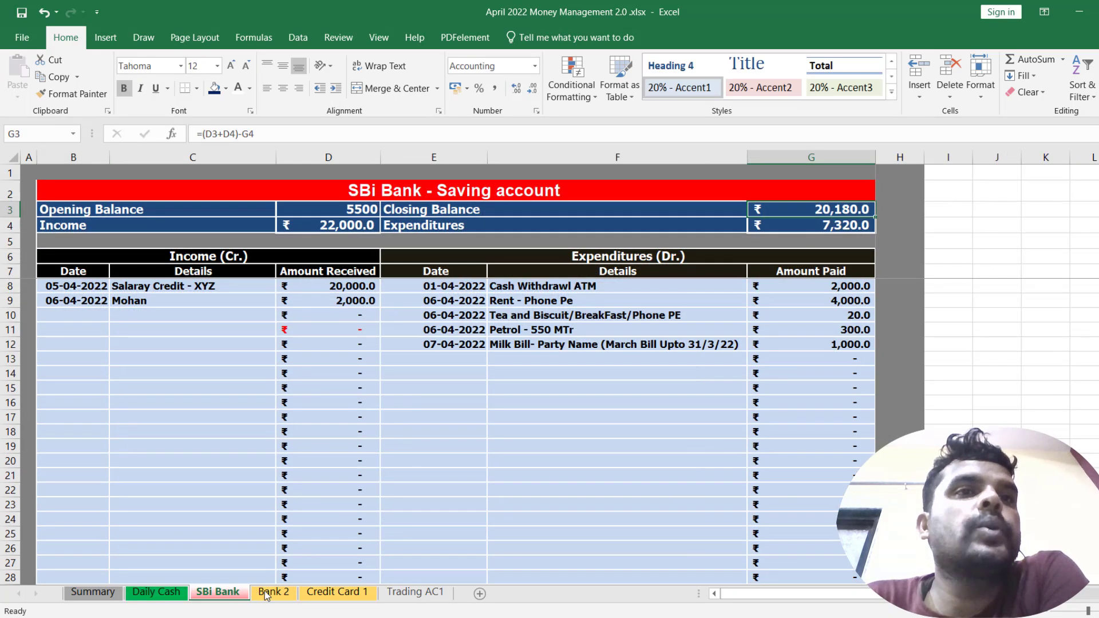
# Step: Rename the Bank 2 sheet as "ICICI Bank" to match its account title
pyautogui.click(274, 592)
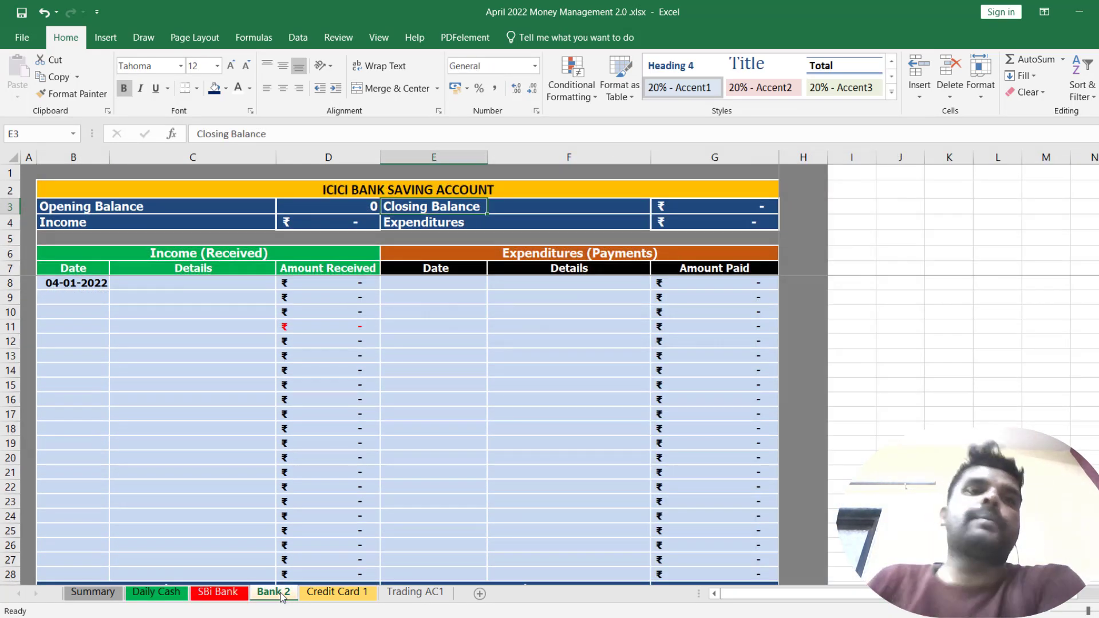
pyautogui.click(368, 190)
pyautogui.doubleClick(368, 190)
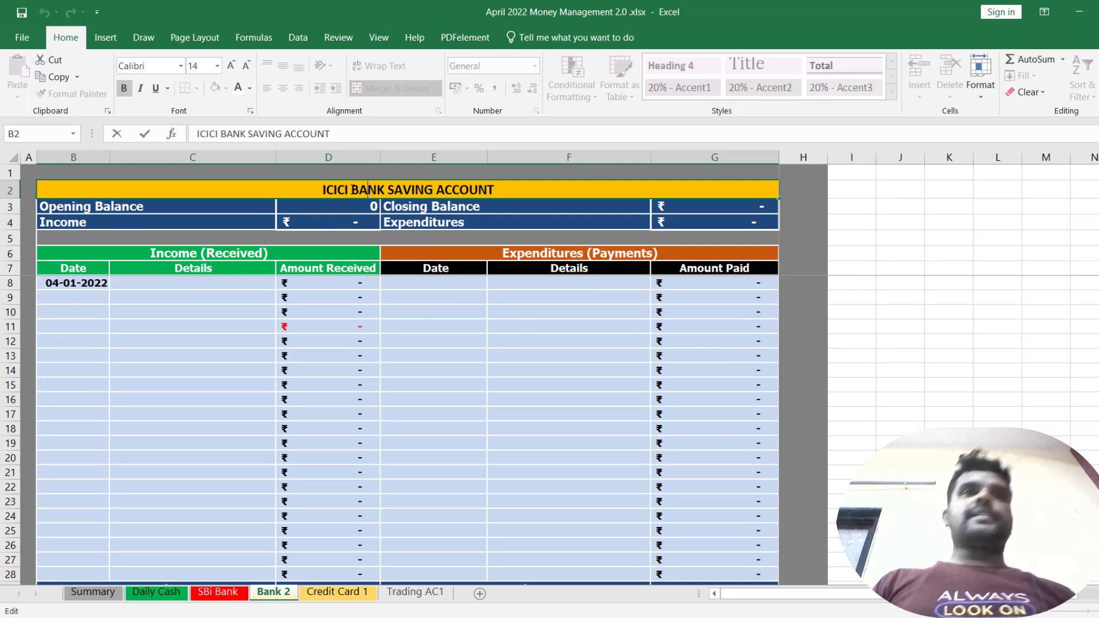
pyautogui.click(269, 593)
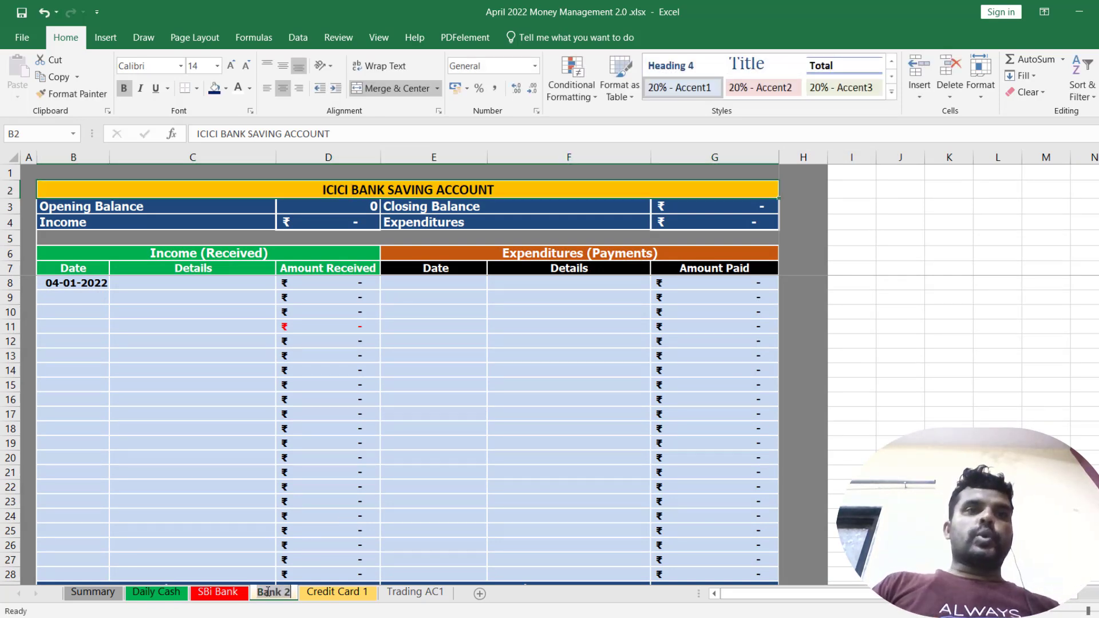
pyautogui.doubleClick(269, 593)
pyautogui.write('ICICI Bank')
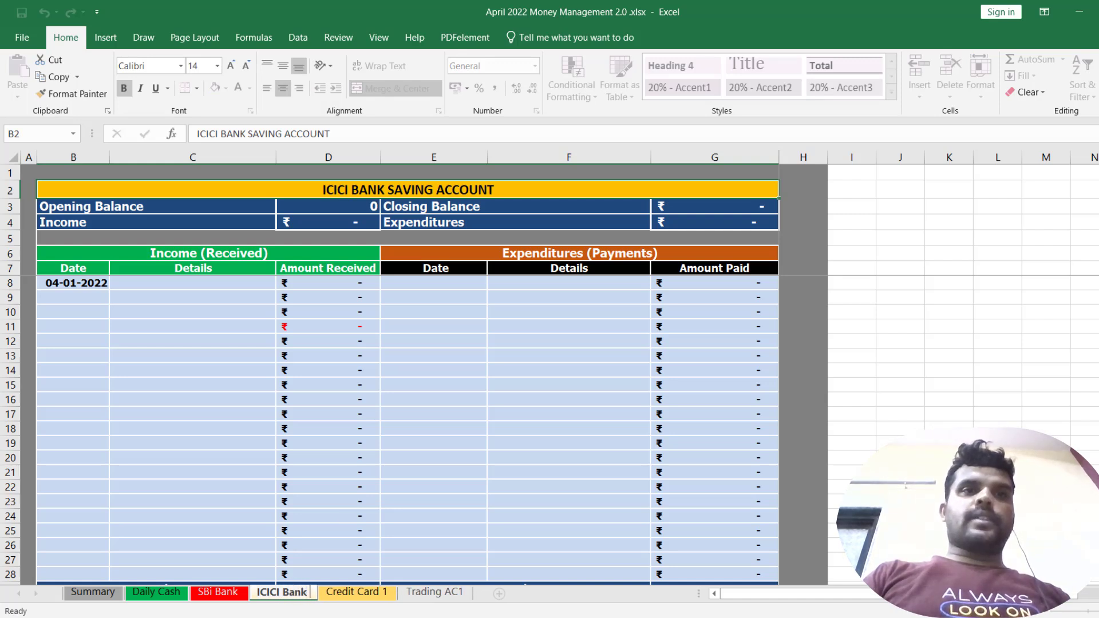
pyautogui.write(' Ac')
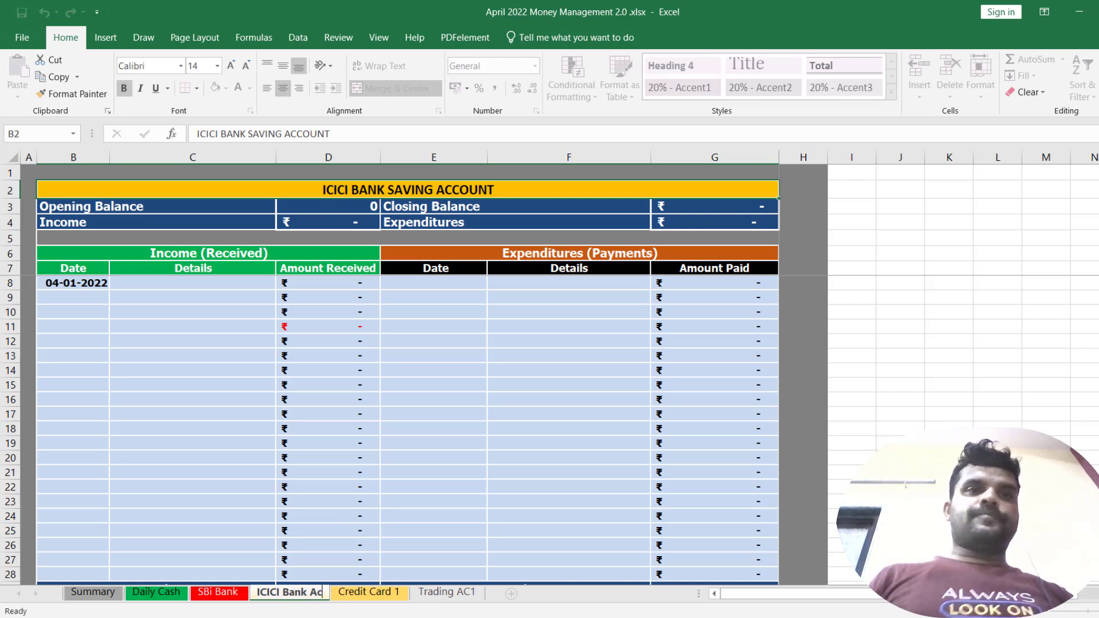
pyautogui.press('BackSpace')
pyautogui.press('BackSpace')
pyautogui.press('BackSpace')
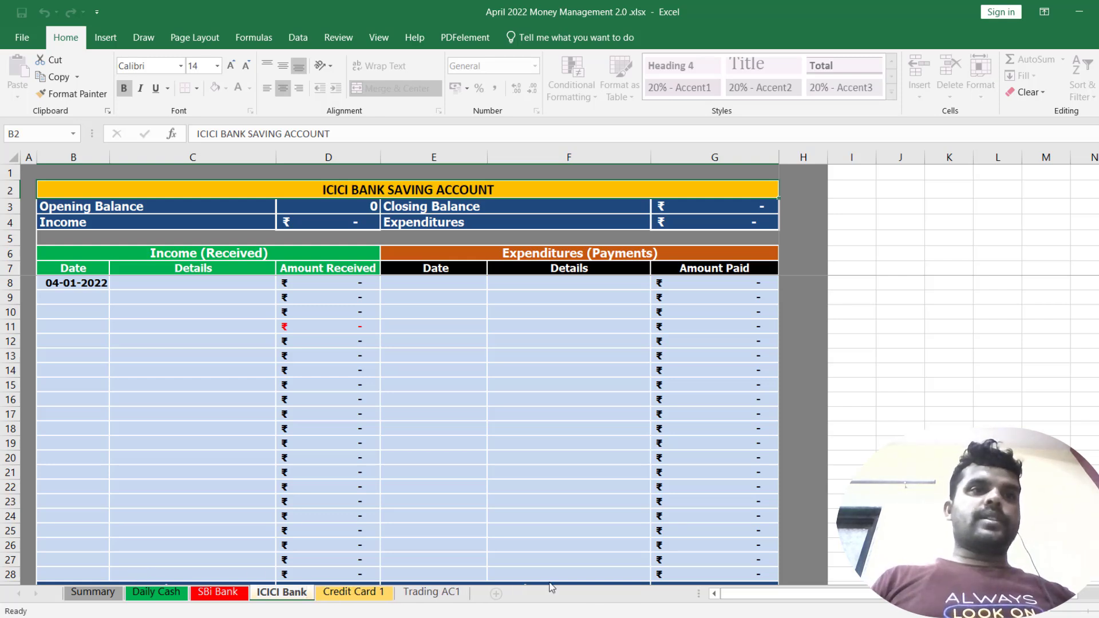
pyautogui.click(265, 355)
# Step: Set the first income date in B8 of the ICICI Bank sheet to 01/4/2022
pyautogui.click(293, 189)
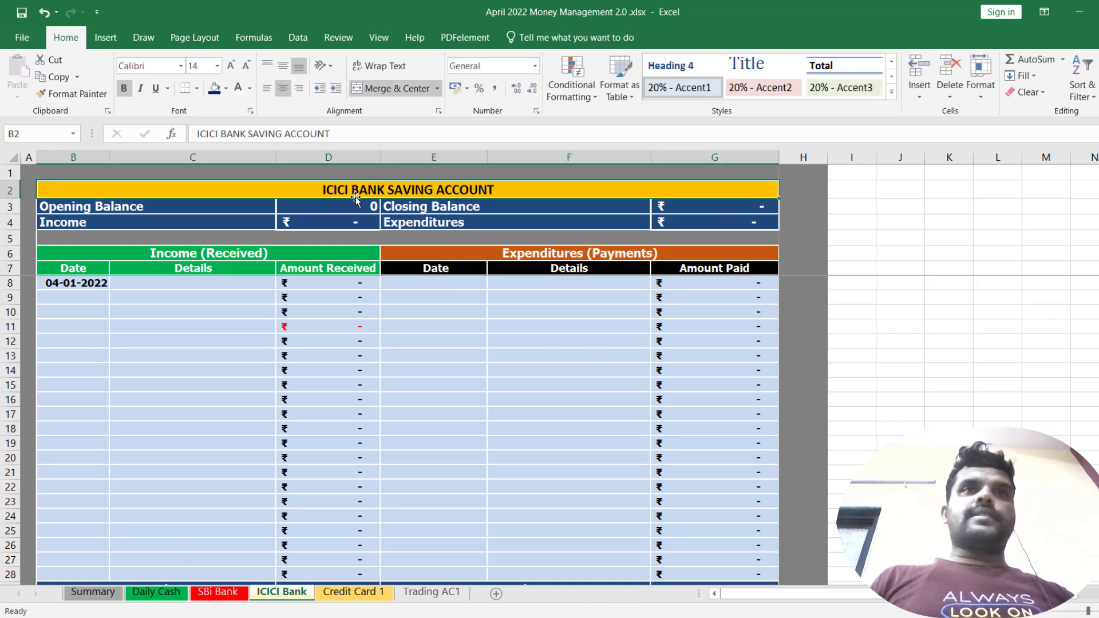
pyautogui.click(298, 204)
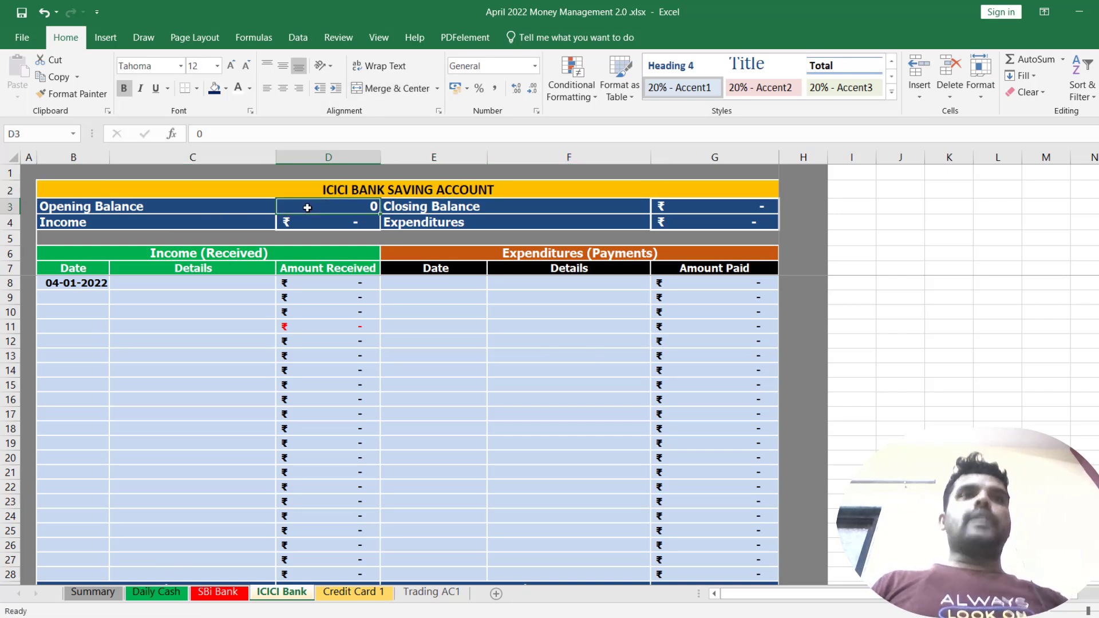
pyautogui.click(101, 282)
pyautogui.write('0')
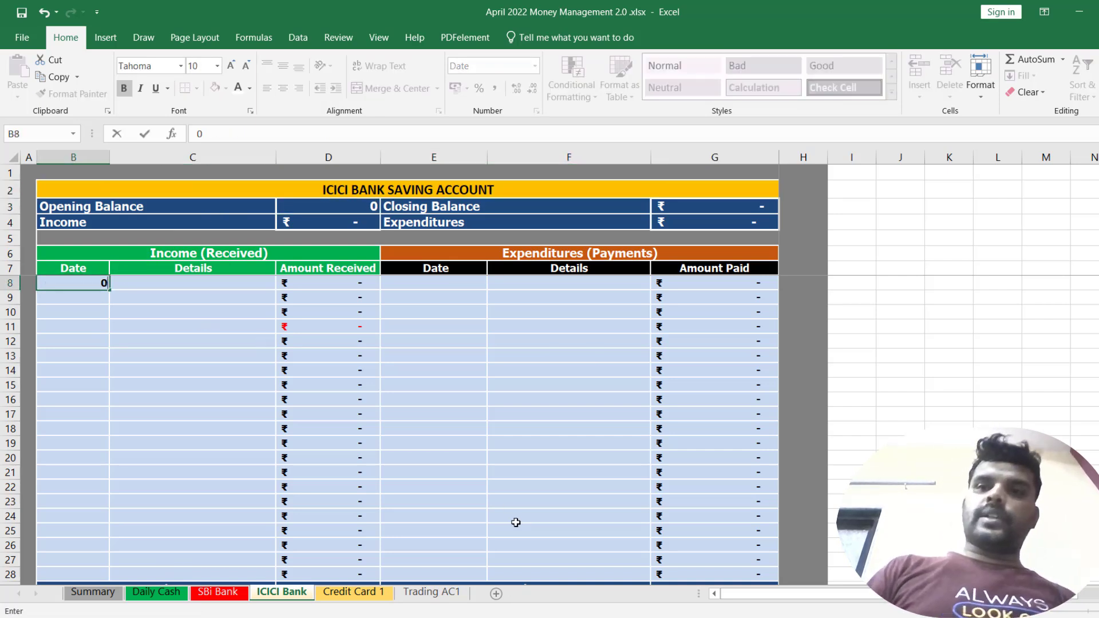
pyautogui.write('1/4/2022')
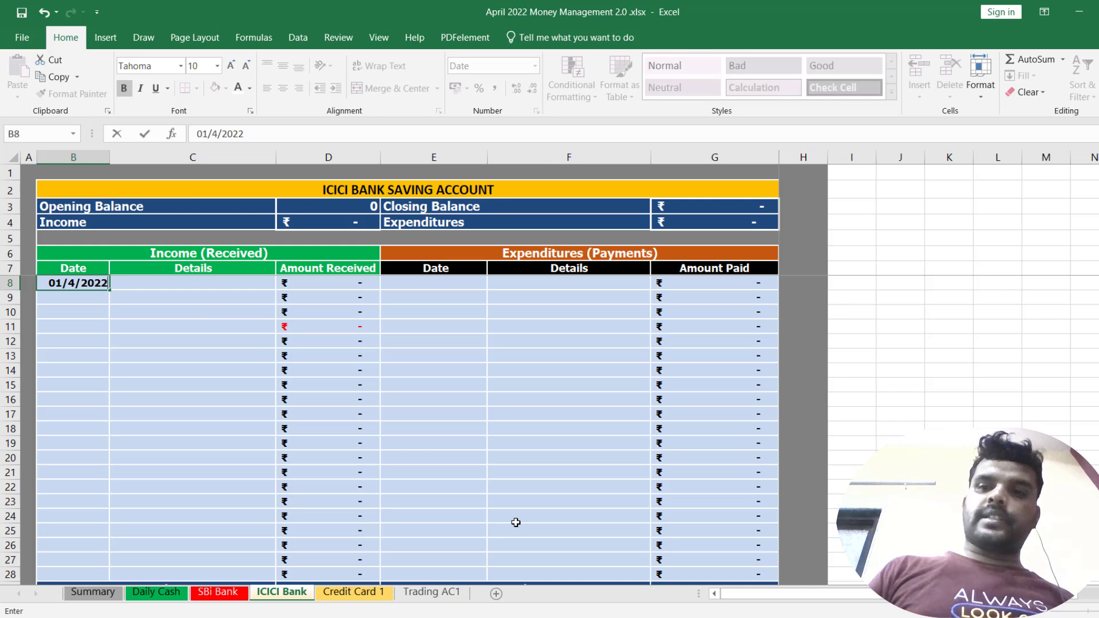
pyautogui.press('Return')
# Step: Set the ICICI Bank opening balance in D3 to 1180
pyautogui.press('Up')
pyautogui.press('Right')
pyautogui.press('Right')
pyautogui.press('Up')
pyautogui.press('Up')
pyautogui.press('Up')
pyautogui.press('Right')
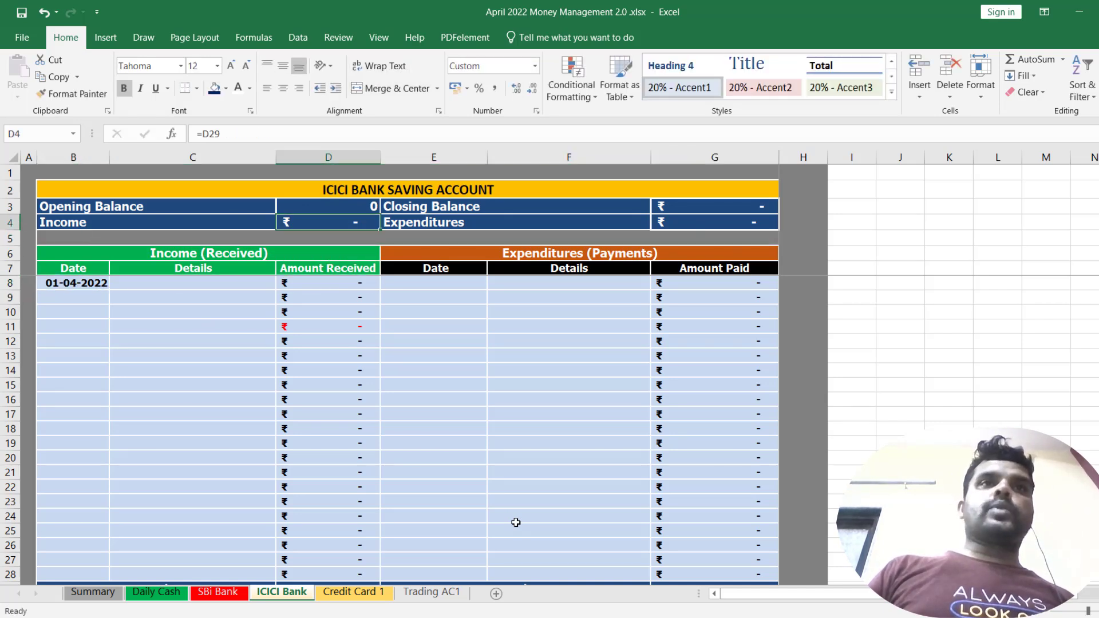
pyautogui.write('118')
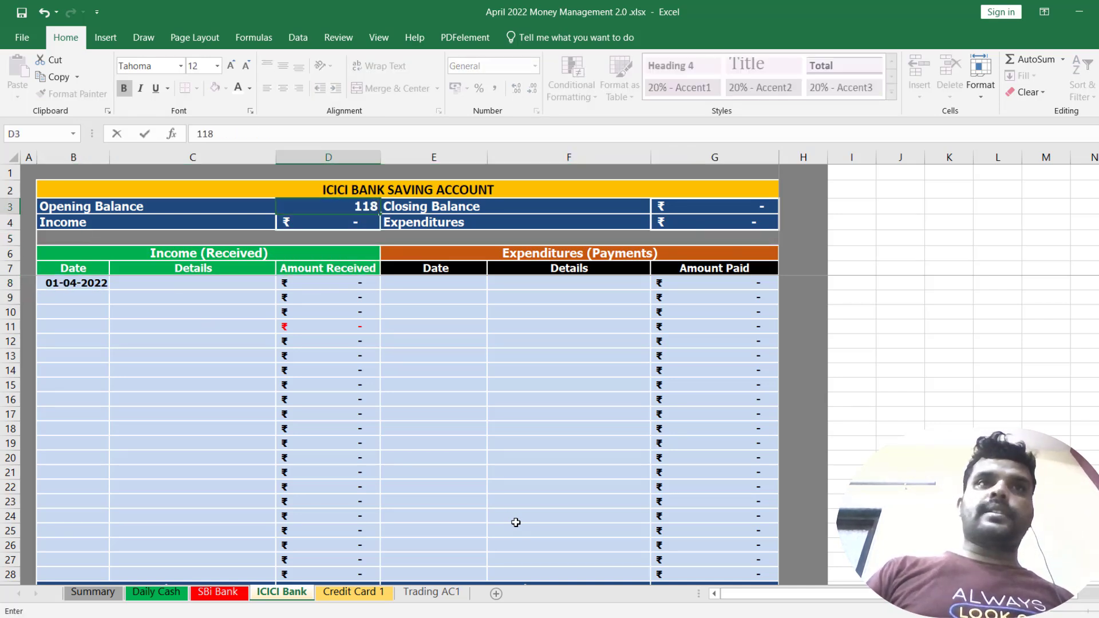
pyautogui.write('0')
pyautogui.press('Return')
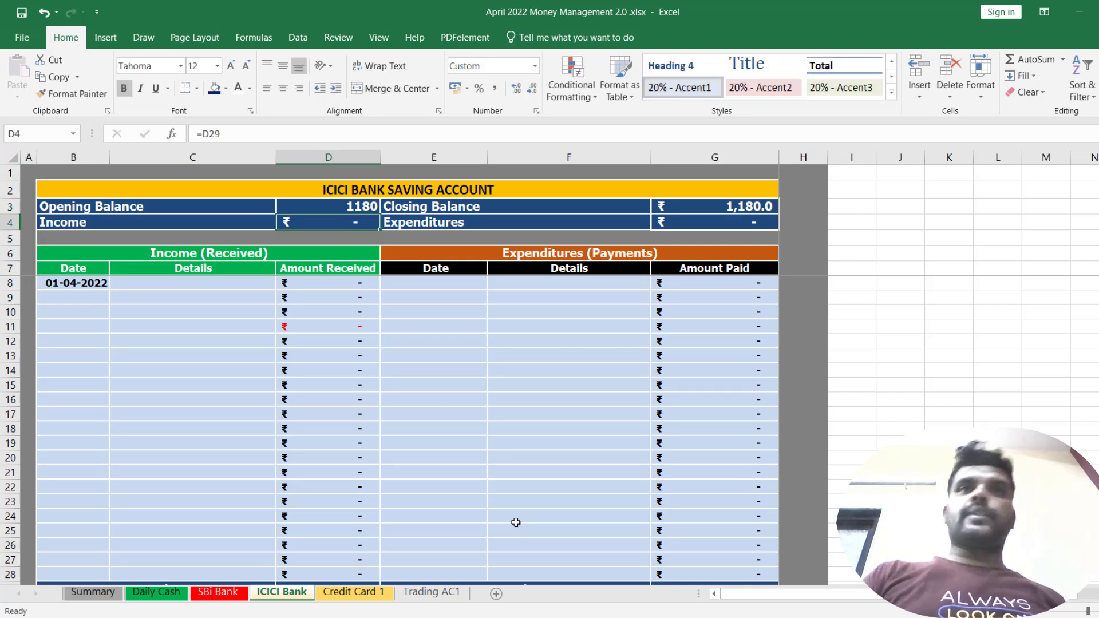
pyautogui.click(324, 285)
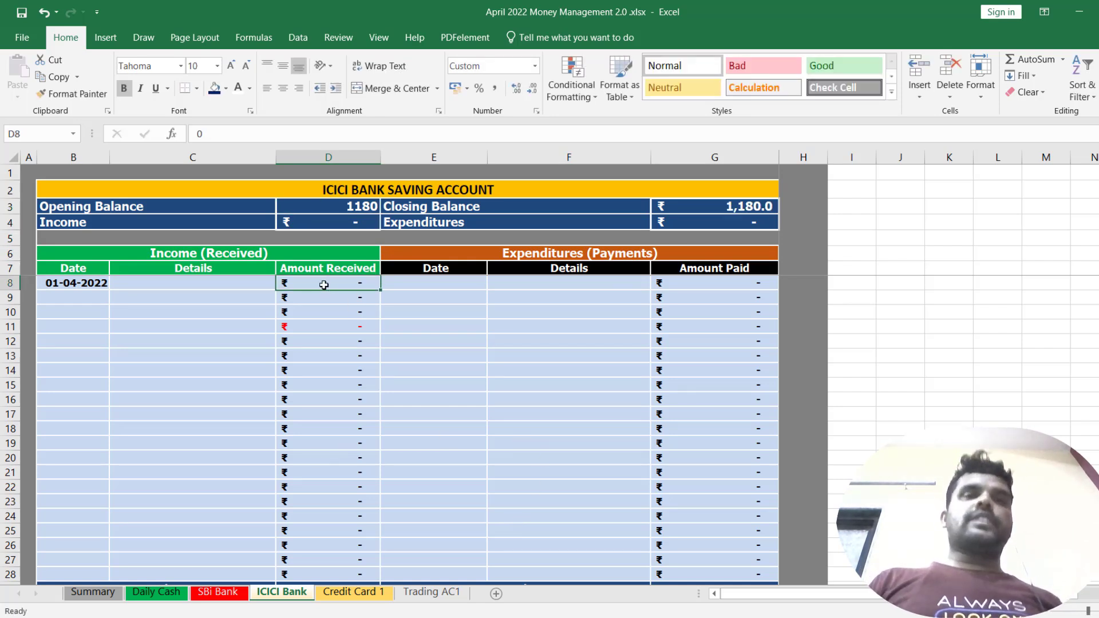
pyautogui.click(218, 592)
pyautogui.click(525, 359)
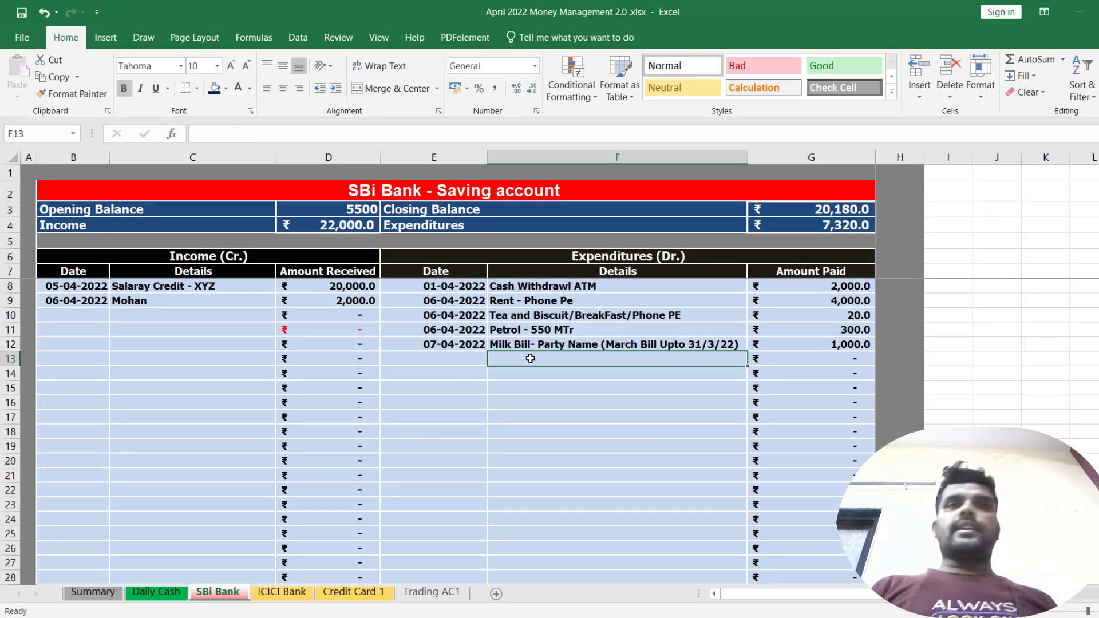
pyautogui.click(281, 593)
# Step: Record an "EMI - Phone" payment of 2,000 in the first expenditure row of the ICICI Bank sheet
pyautogui.click(452, 284)
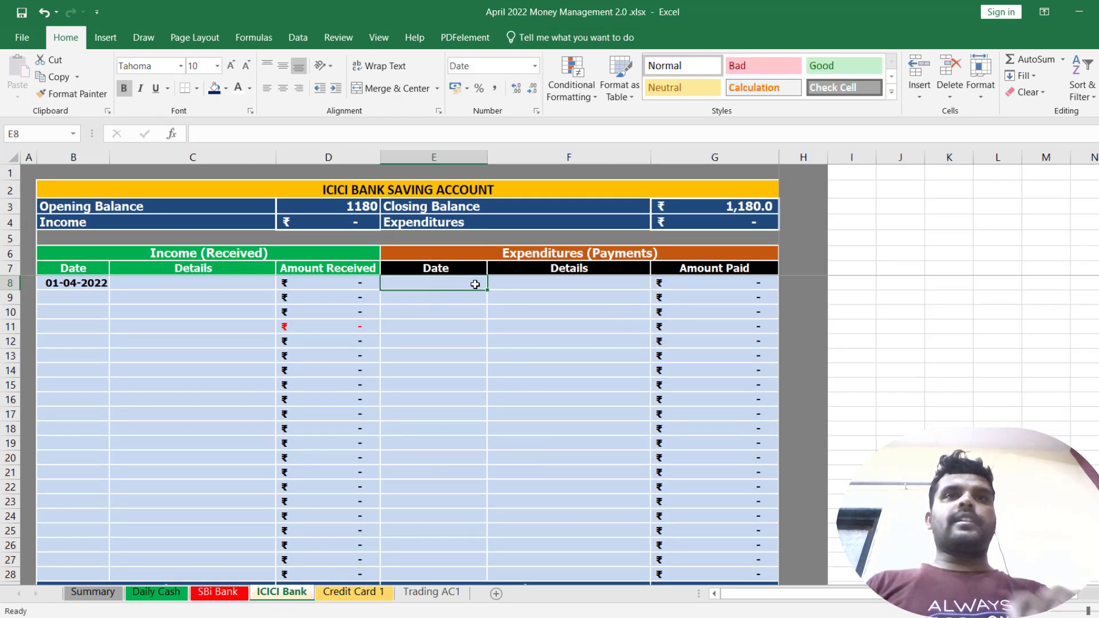
pyautogui.click(518, 287)
pyautogui.write('EM')
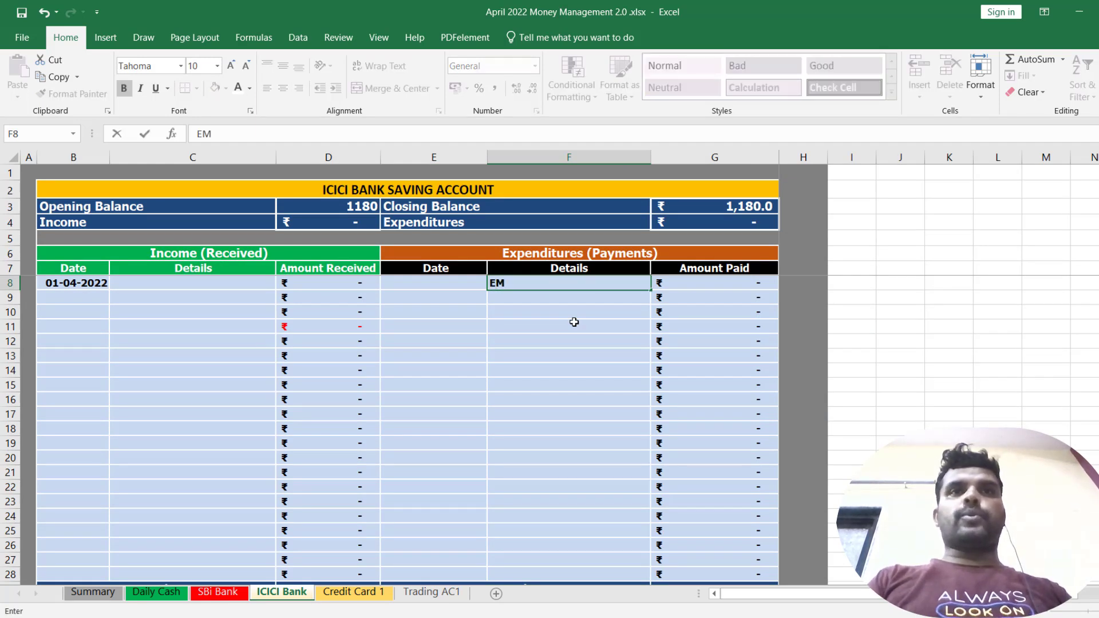
pyautogui.write('I - Phone')
pyautogui.press('Return')
pyautogui.press('Up')
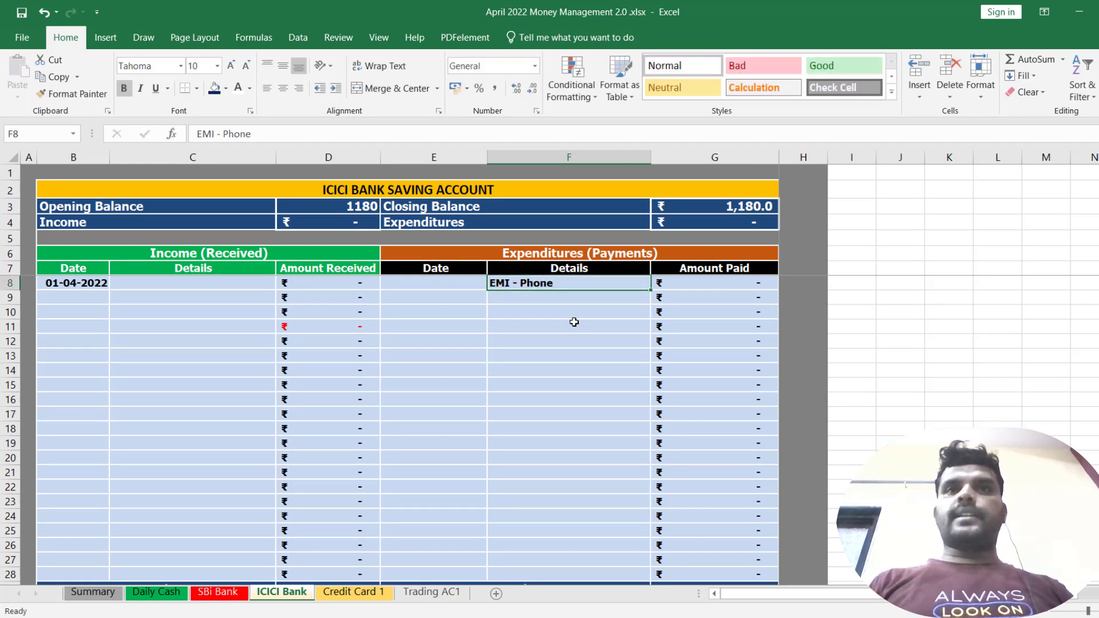
pyautogui.press('Tab')
pyautogui.write('200')
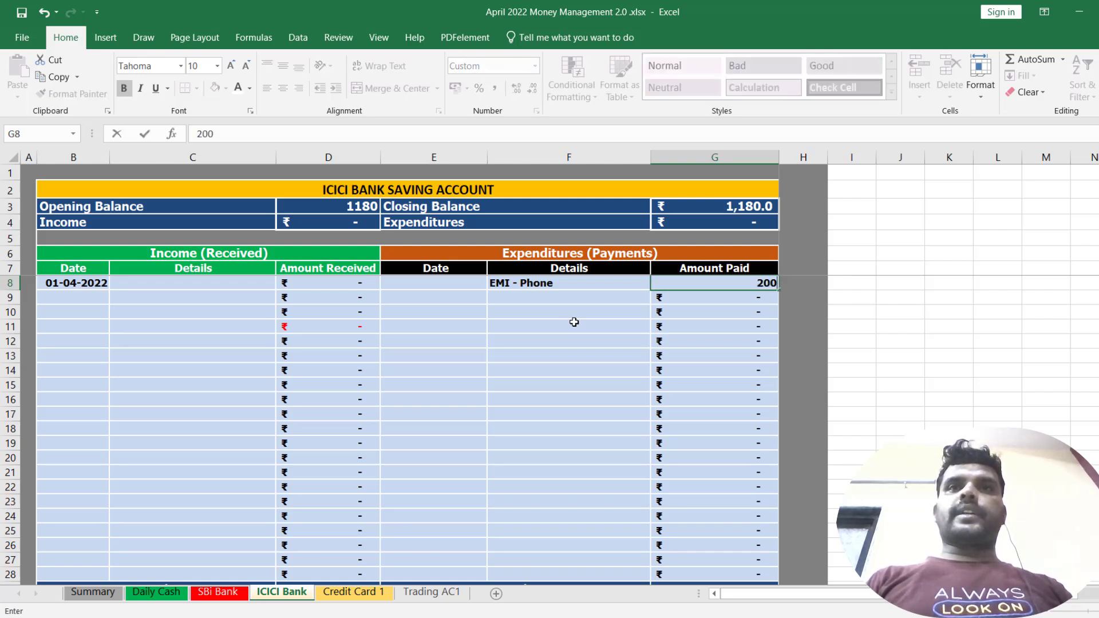
pyautogui.hotkey('shift', 'Tab')
pyautogui.press('Tab')
pyautogui.hotkey('shift', 'Tab')
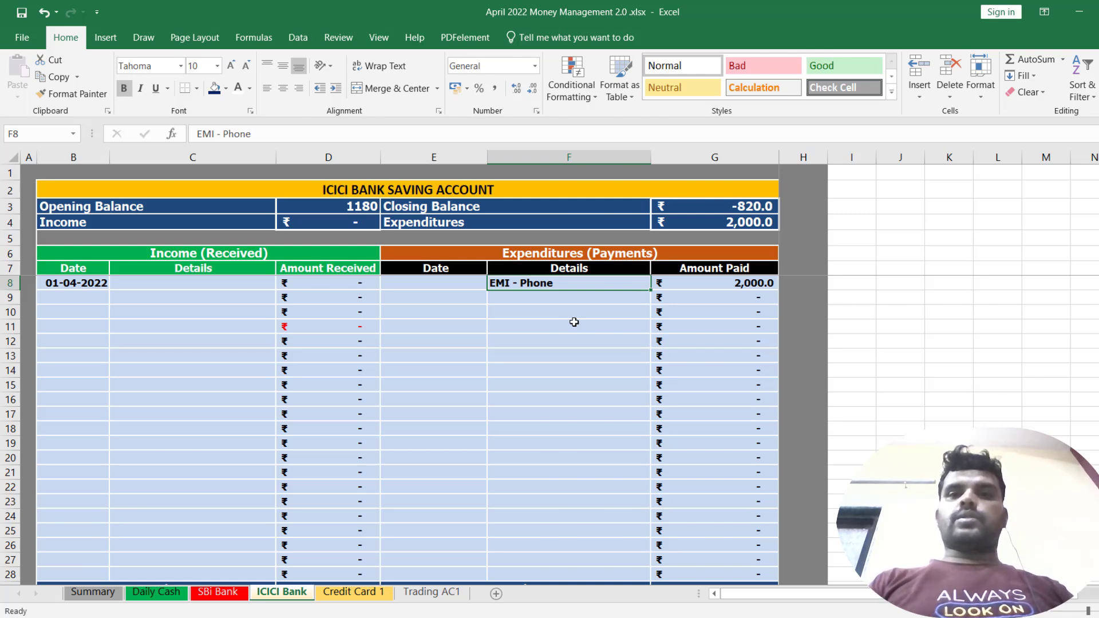
# Step: Clear the details and amount of the EMI - Phone entry from the ICICI Bank expenditures
pyautogui.press('Delete')
pyautogui.press('Tab')
pyautogui.press('Delete')
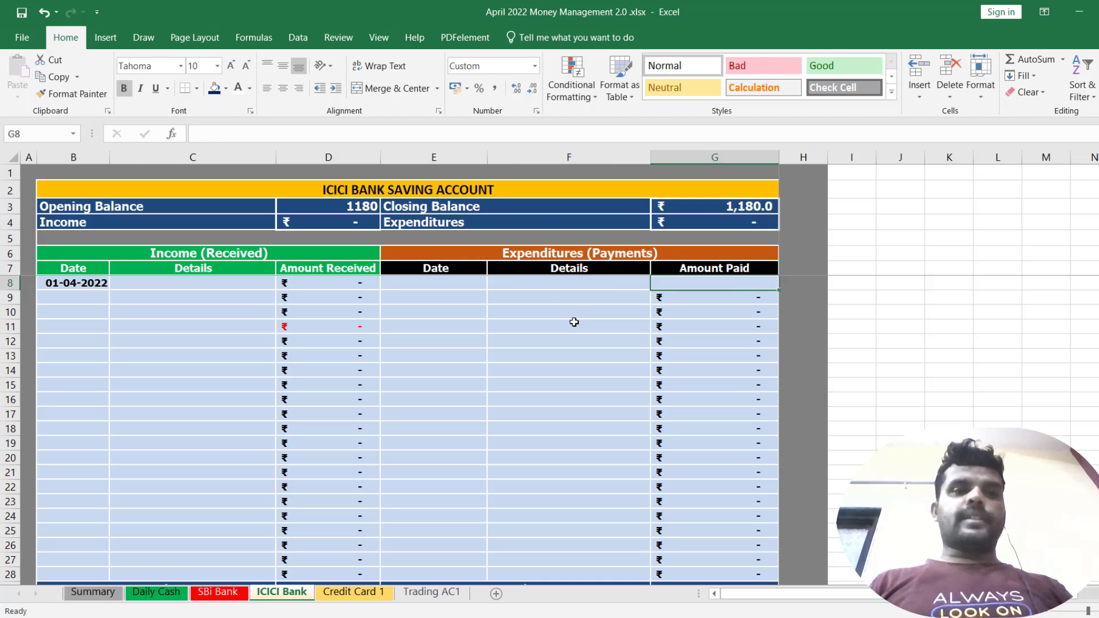
# Step: On the SBI Bank sheet, enter "ICICI Bank Transfer" with an amount of 200 in expenditure row 13
pyautogui.click(218, 592)
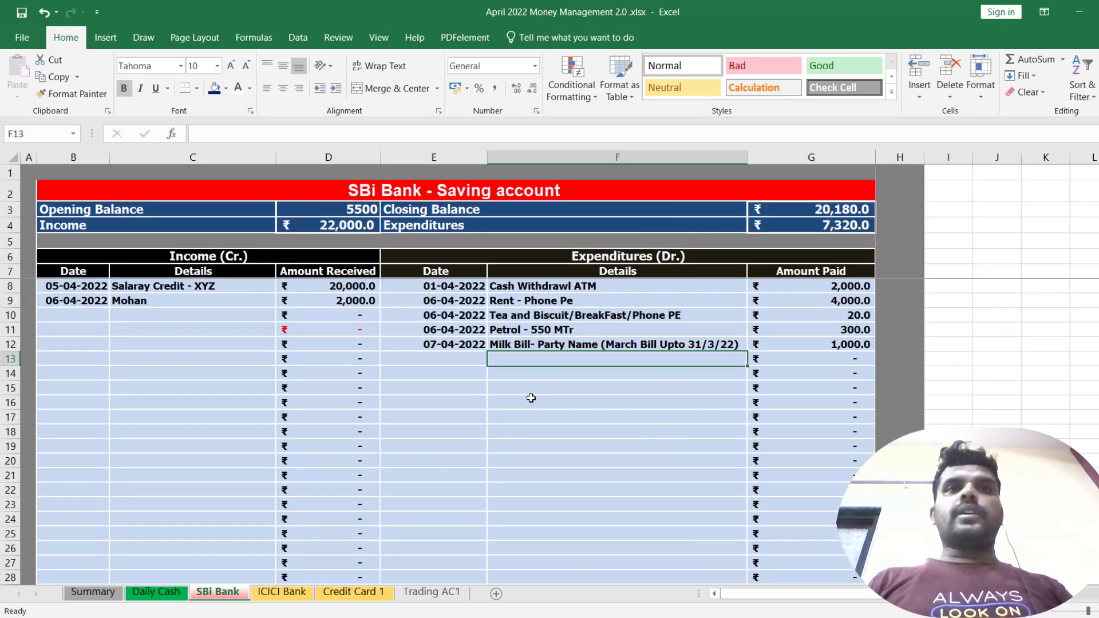
pyautogui.click(282, 592)
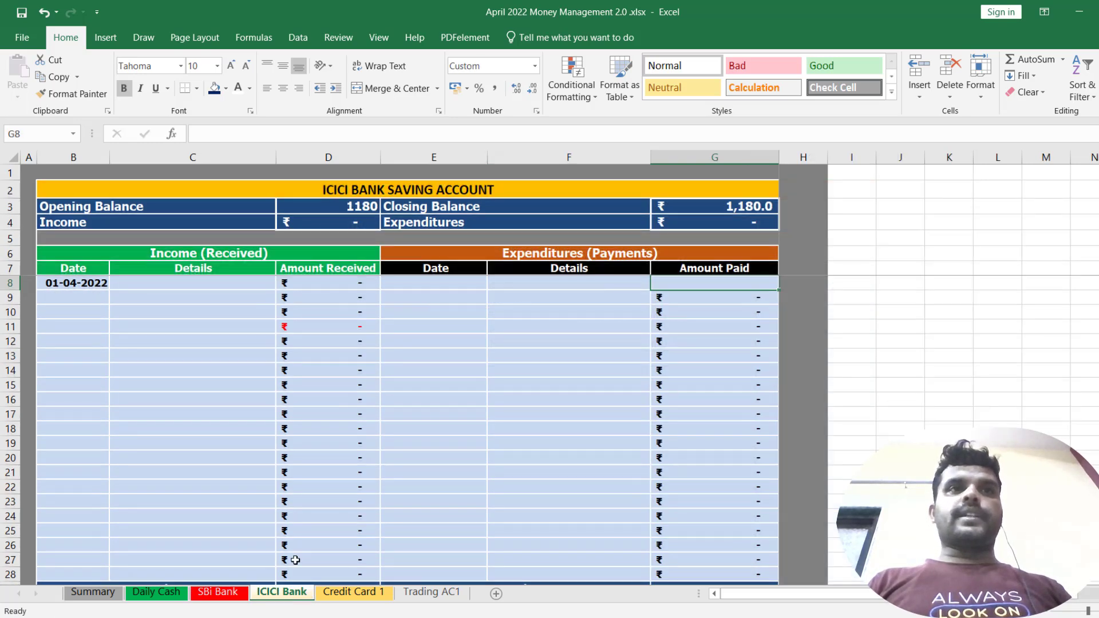
pyautogui.click(218, 592)
pyautogui.click(438, 359)
pyautogui.click(527, 360)
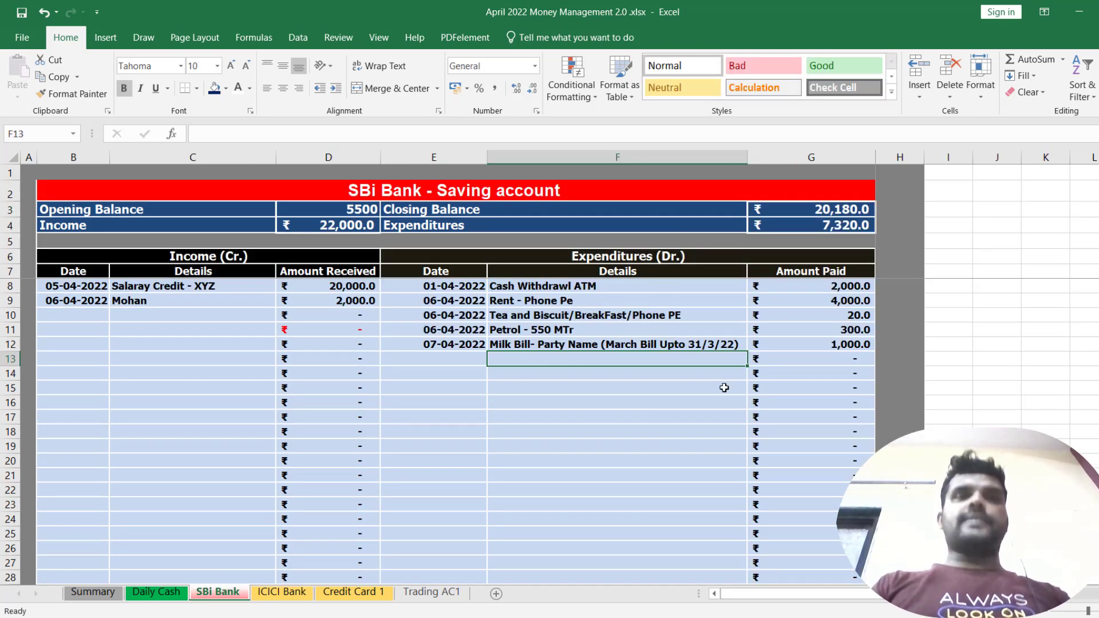
pyautogui.write('ICICI Bank Transfer')
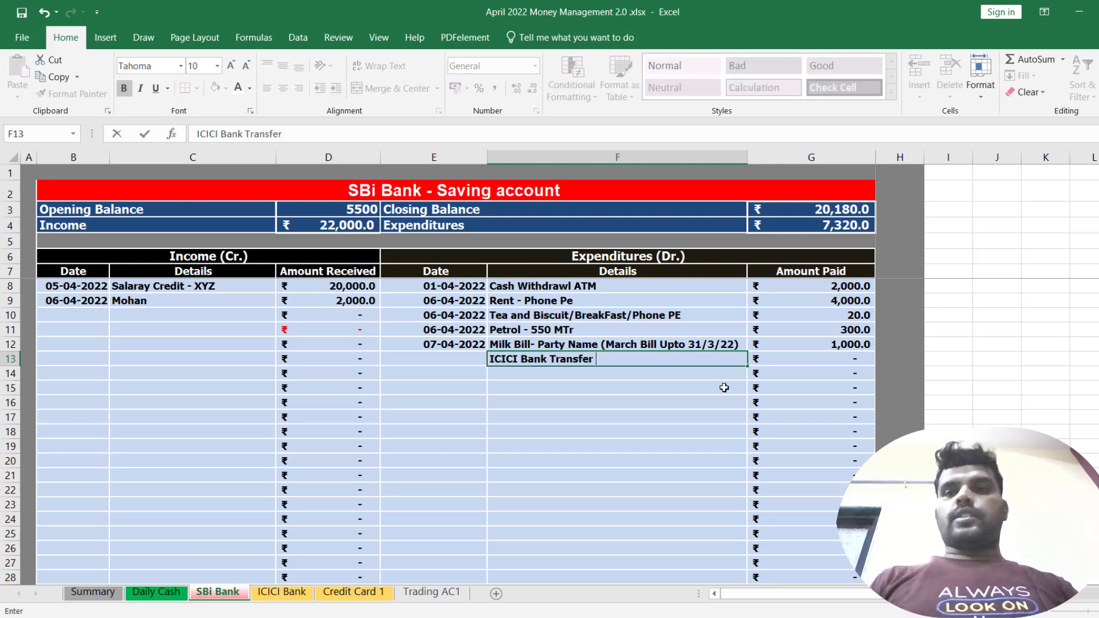
pyautogui.press('Tab')
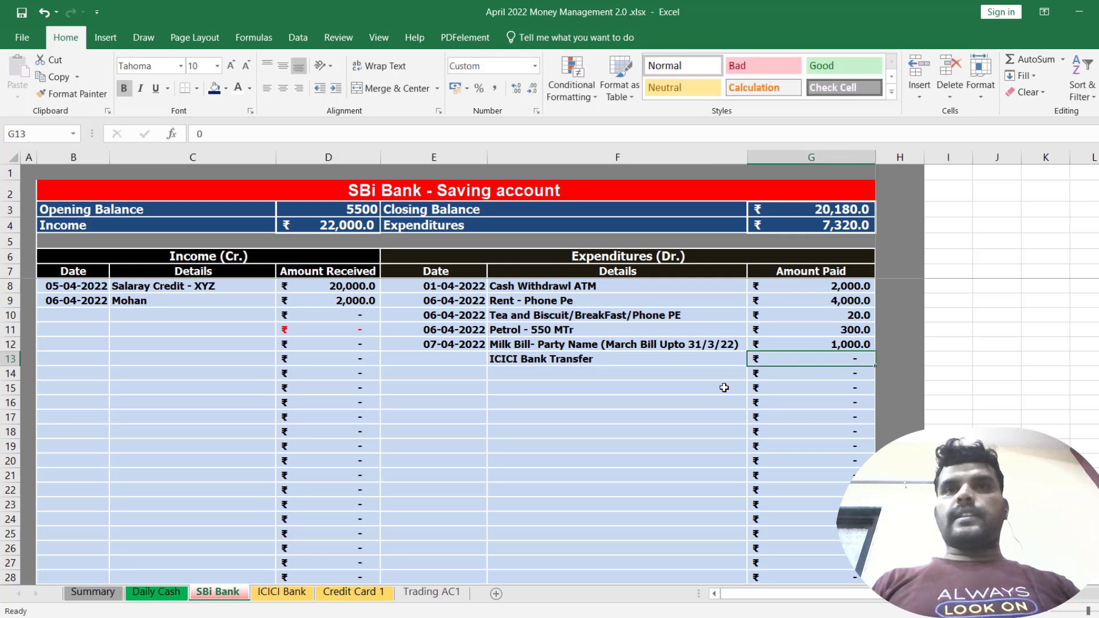
pyautogui.write('200')
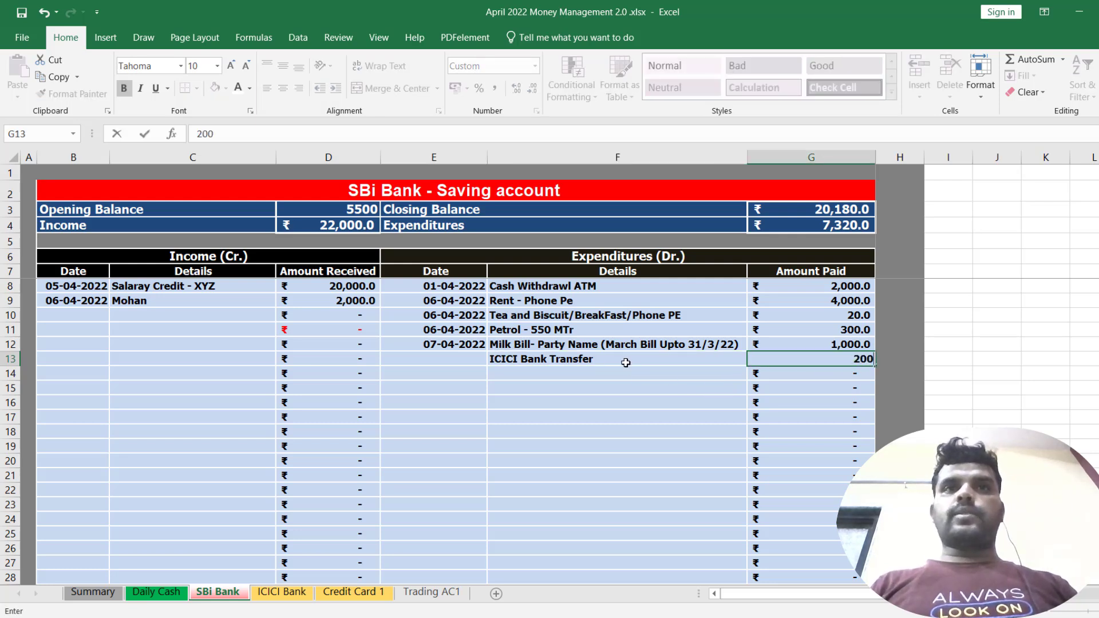
# Step: Add "For EMI" to the end of the ICICI Bank Transfer details in row 13
pyautogui.doubleClick(625, 361)
pyautogui.write('For EMI')
pyautogui.press('Return')
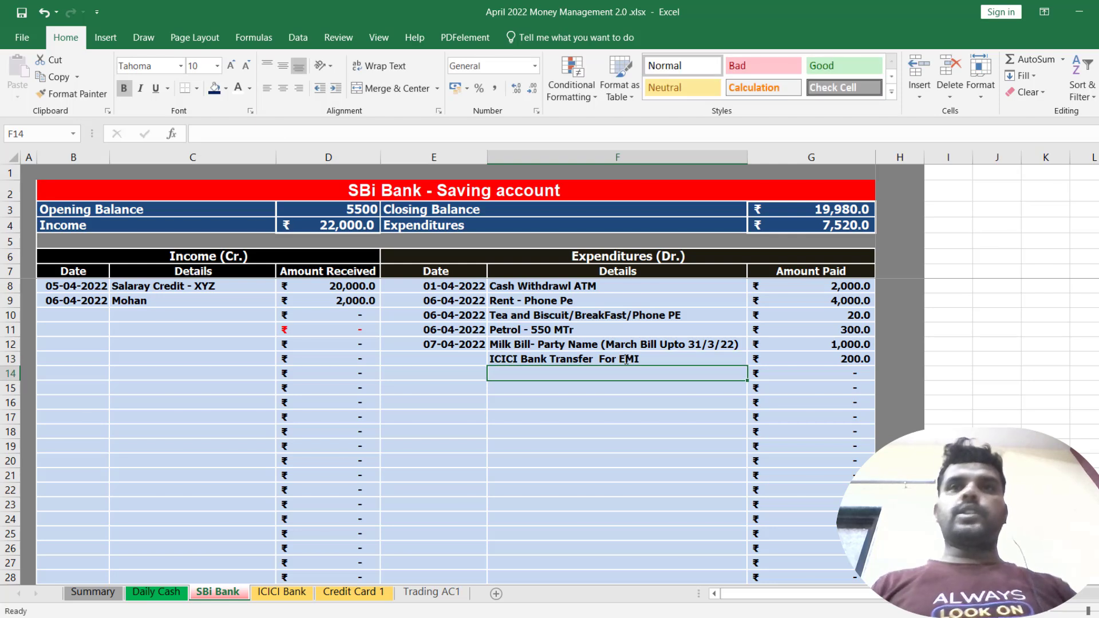
# Step: Correct the amount paid for the ICICI Bank transfer to 2,000
pyautogui.doubleClick(821, 359)
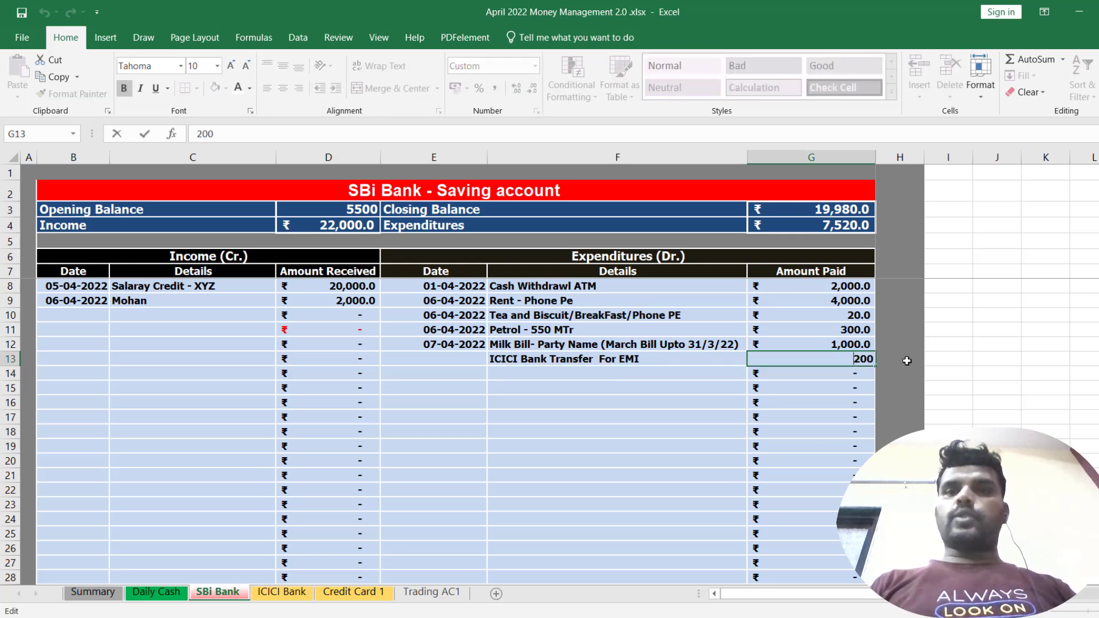
pyautogui.write('2,')
pyautogui.press('Return')
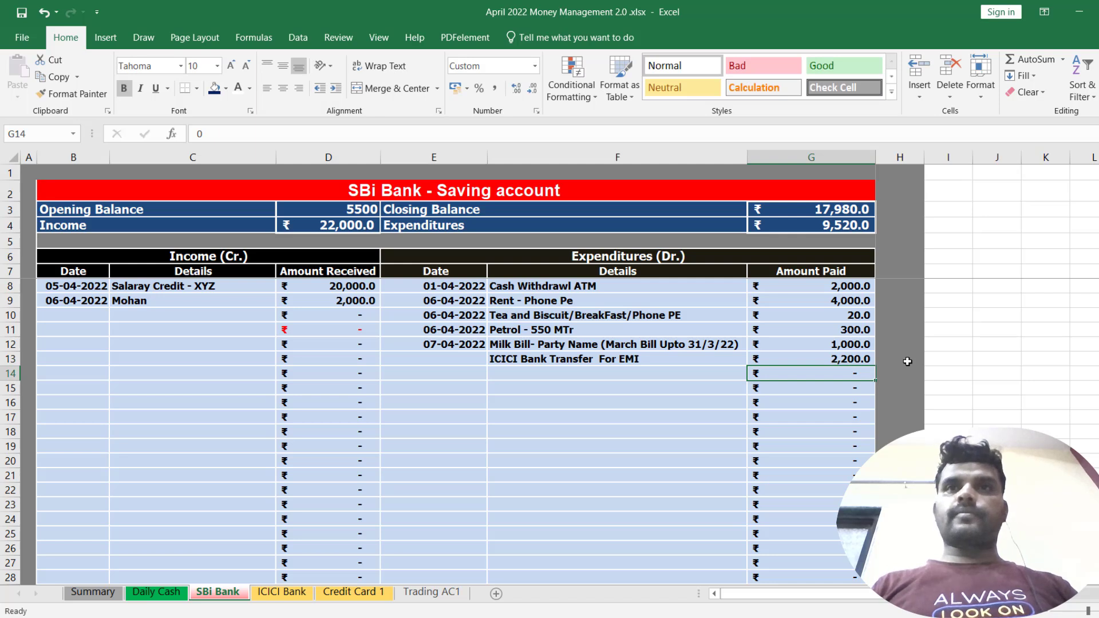
pyautogui.click(836, 359)
pyautogui.doubleClick(836, 358)
pyautogui.press('BackSpace')
pyautogui.write('0')
pyautogui.press('Return')
# Step: Date the ICICI Bank transfer expenditure in row 13 as 8/4/2022
pyautogui.press('Up')
pyautogui.press('Left')
pyautogui.press('Left')
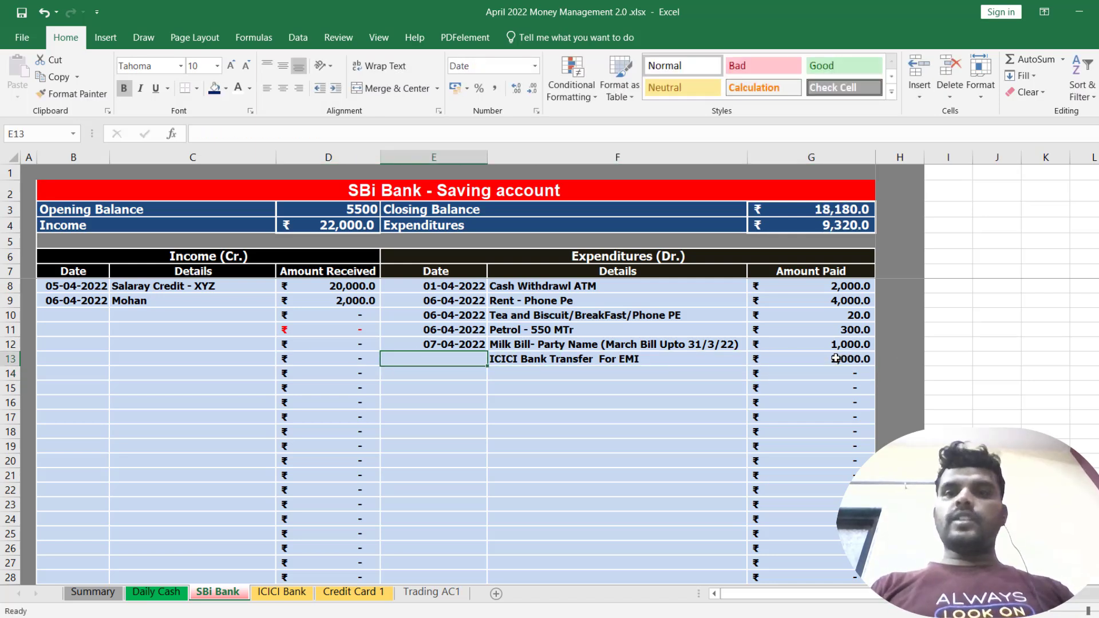
pyautogui.write('8/4/2022')
pyautogui.click(476, 403)
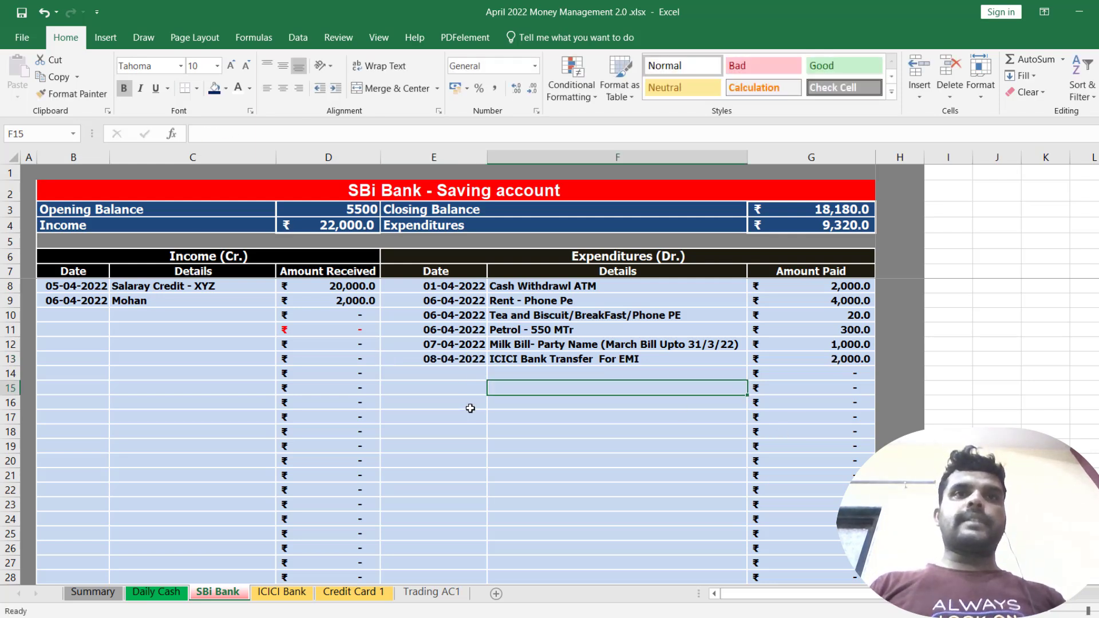
pyautogui.moveTo(813, 357); pyautogui.dragTo(442, 363)
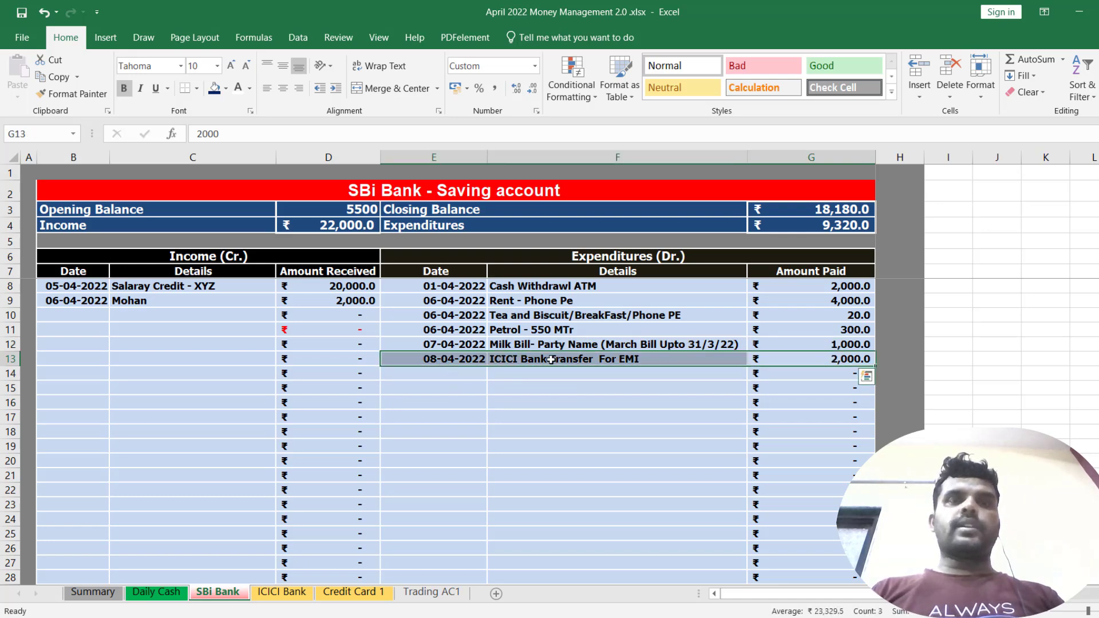
pyautogui.click(282, 592)
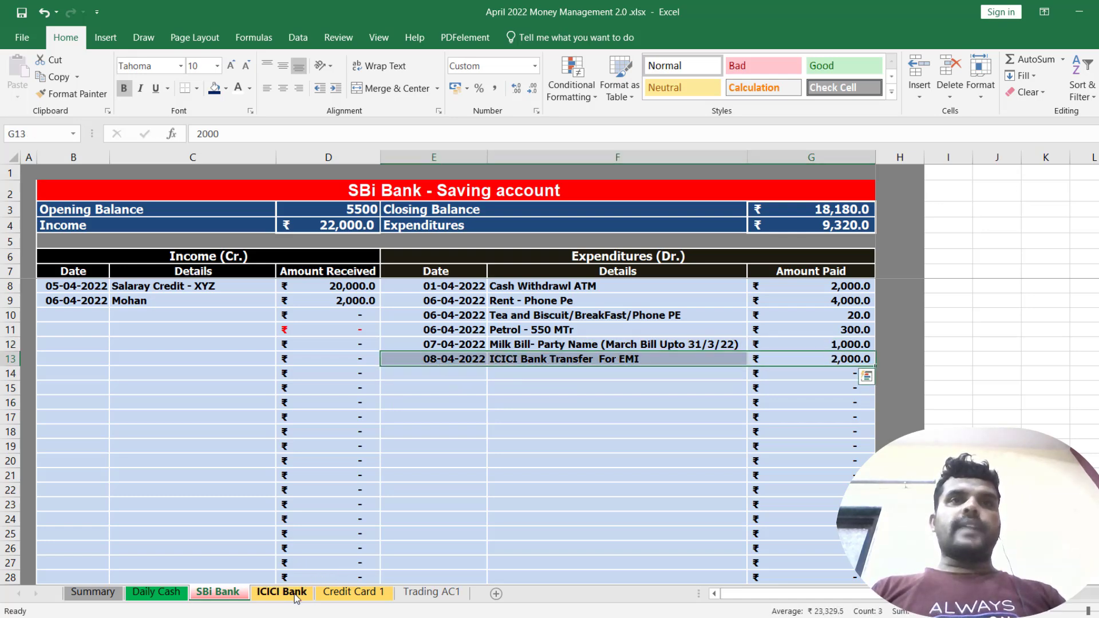
pyautogui.click(183, 283)
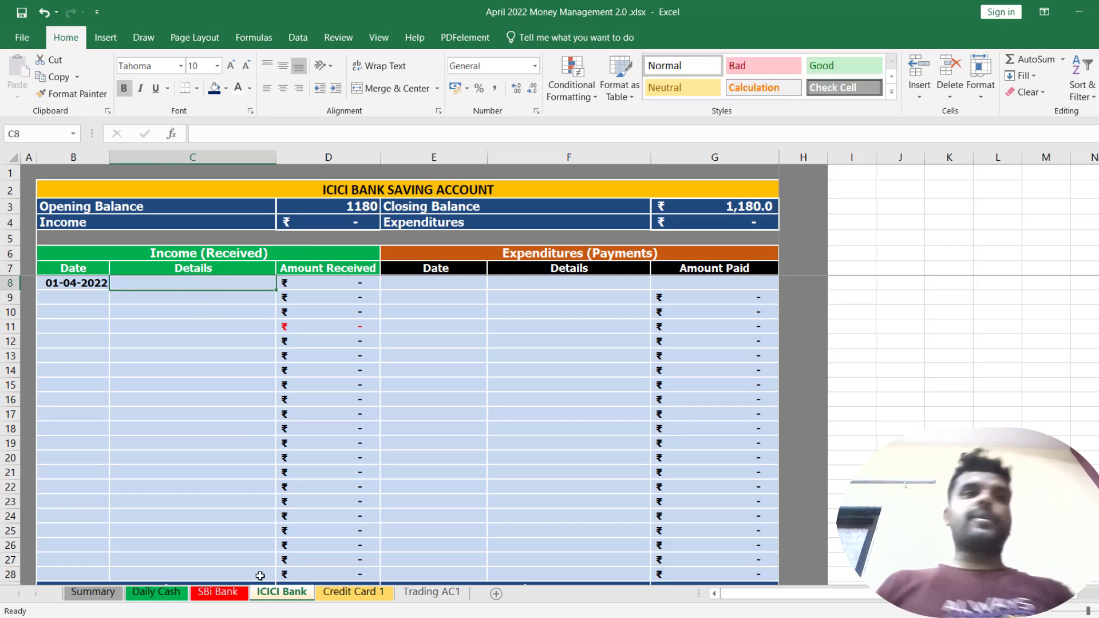
pyautogui.click(217, 591)
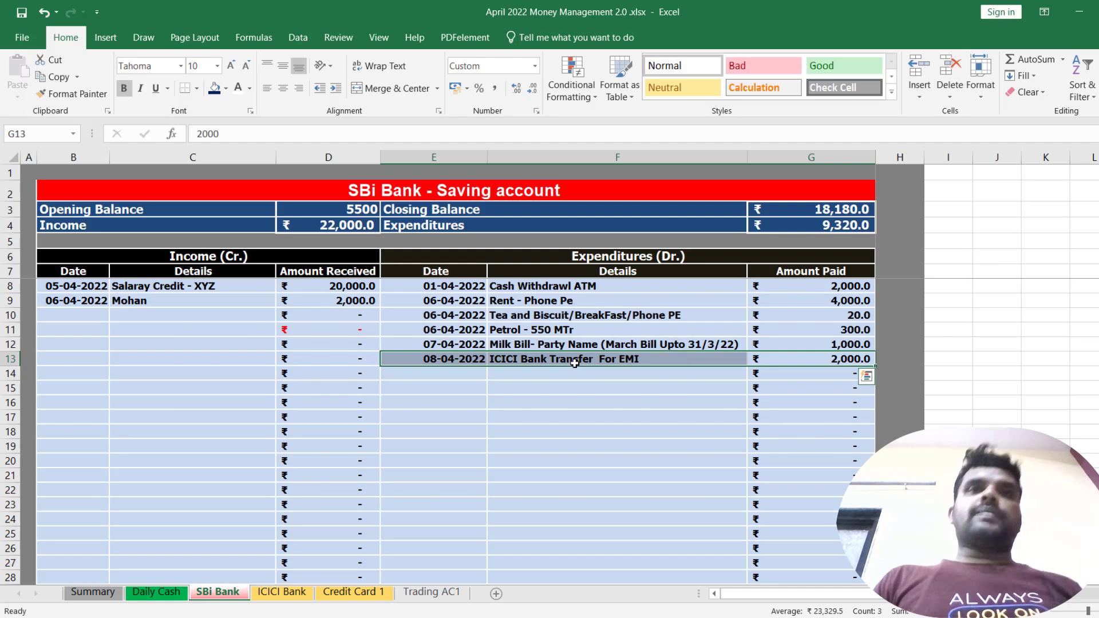
# Step: On the ICICI Bank sheet, change the income section heading to "Income (Received)- Cr."
pyautogui.click(282, 592)
pyautogui.doubleClick(349, 256)
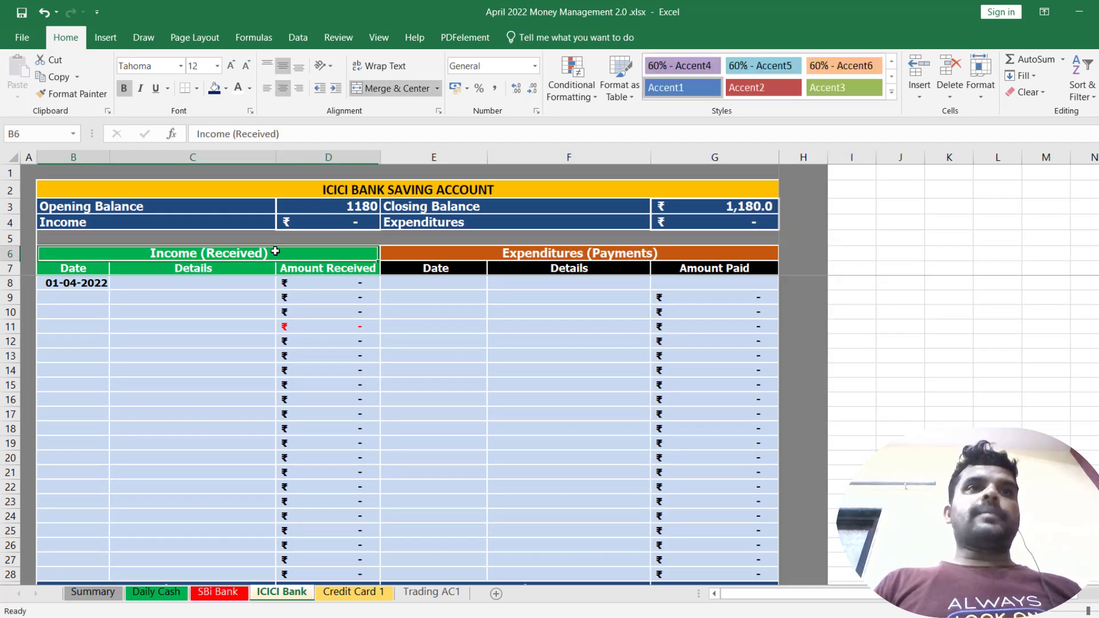
pyautogui.write('- CRE')
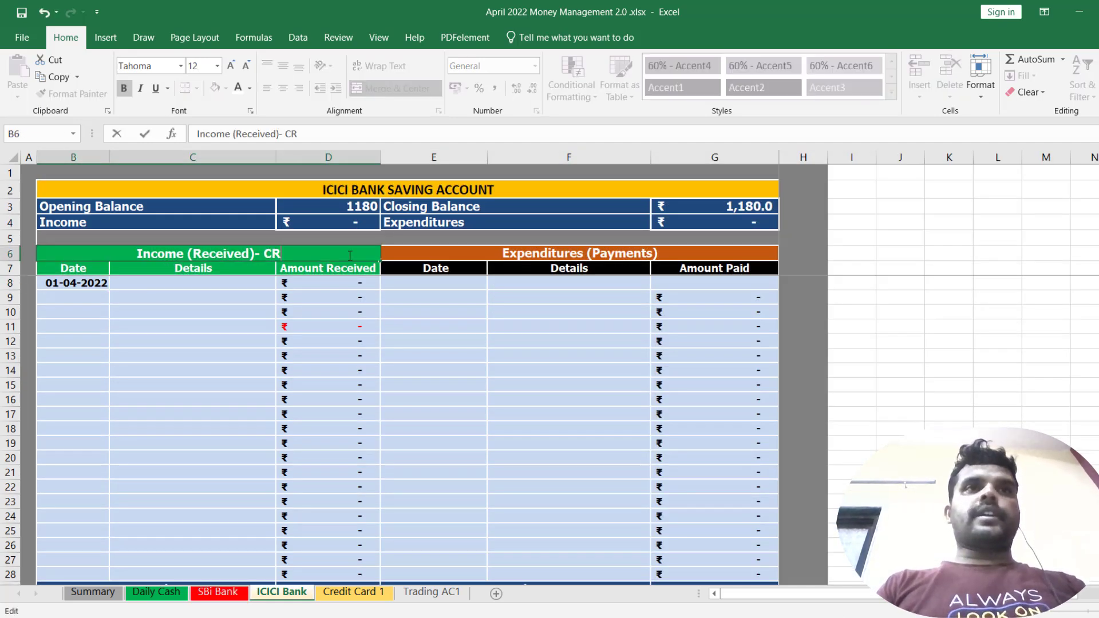
pyautogui.press('BackSpace')
pyautogui.press('BackSpace')
pyautogui.write('redit')
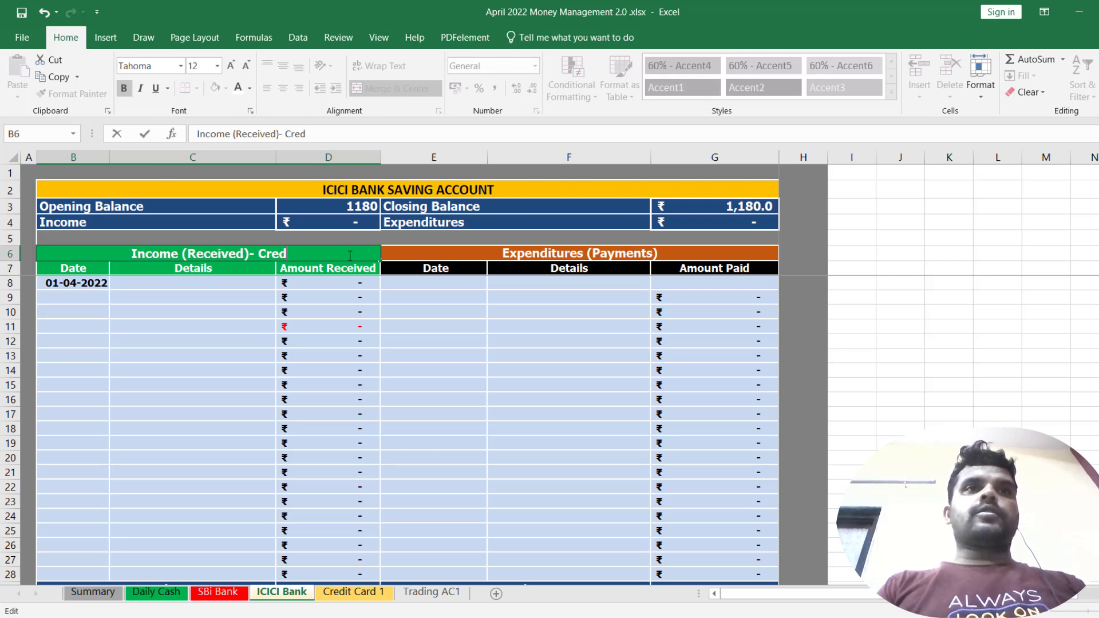
pyautogui.press('BackSpace')
pyautogui.press('BackSpace')
pyautogui.press('BackSpace')
pyautogui.press('BackSpace')
pyautogui.press('BackSpace')
pyautogui.write('r.')
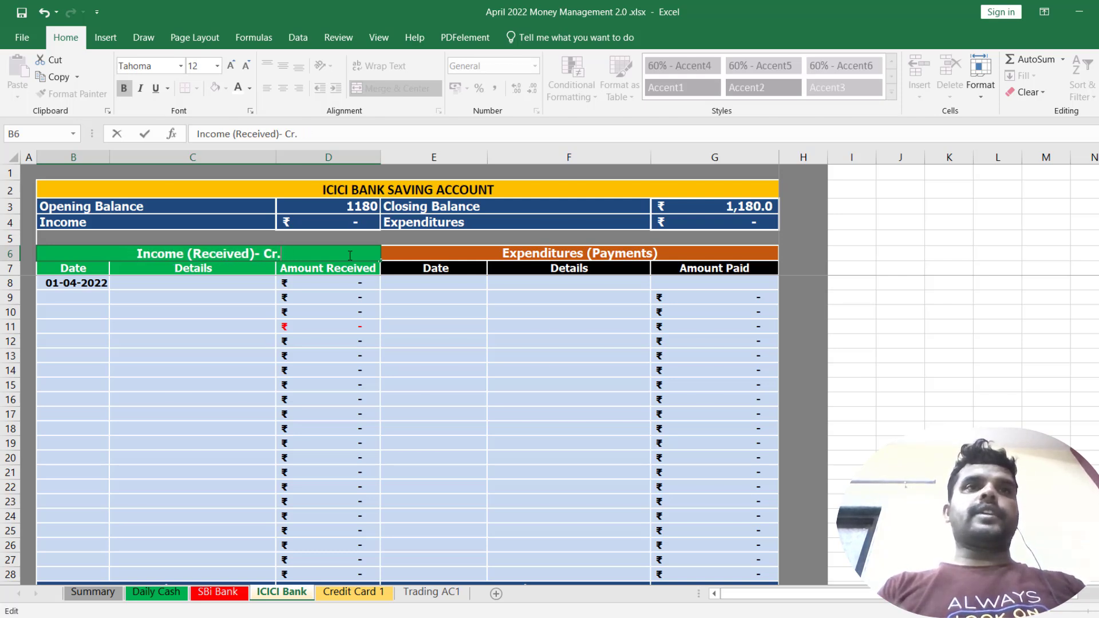
# Step: Change the expenditures section heading to "Expenditures (Payments) -Dr."
pyautogui.click(543, 257)
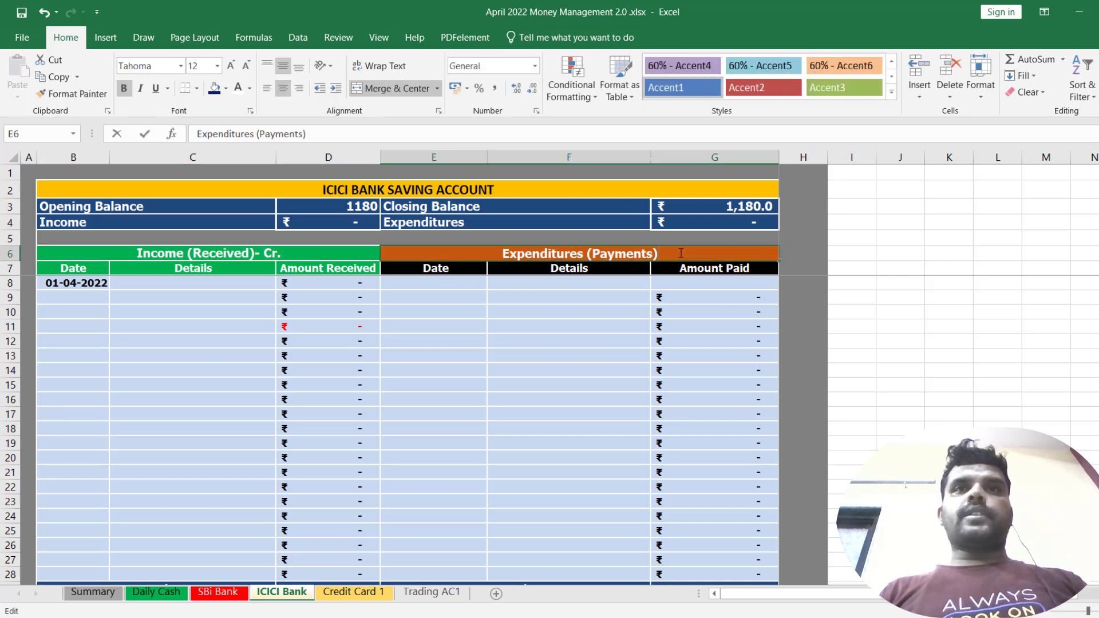
pyautogui.doubleClick(681, 253)
pyautogui.write('-Dr.')
pyautogui.press('Return')
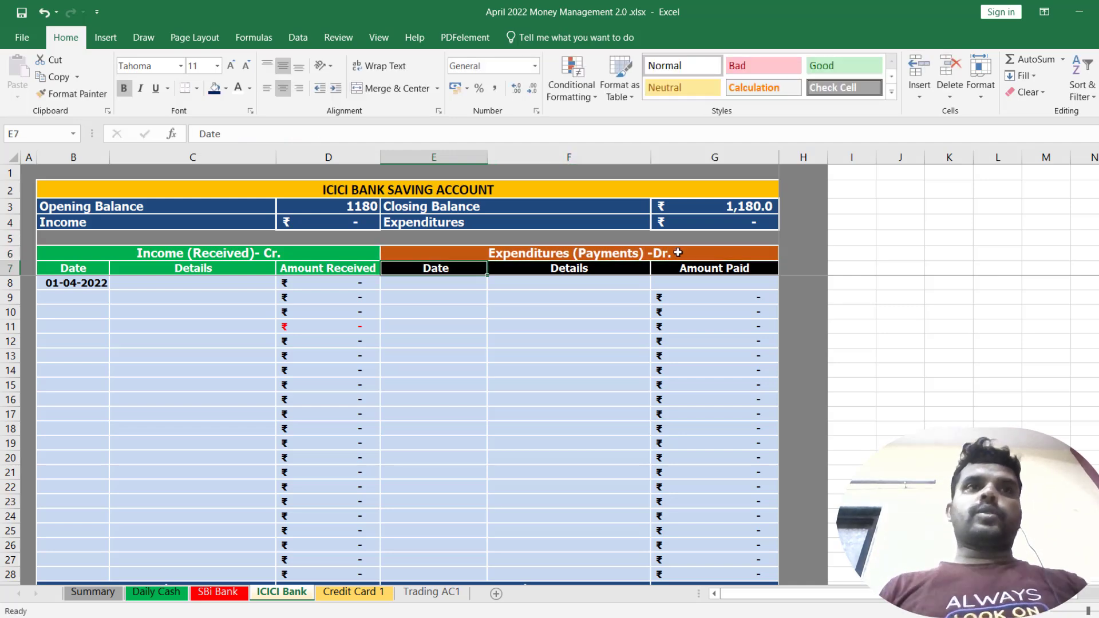
# Step: Record "SBI Bank Transfer" with 2,000 received in the first income row of the ICICI Bank sheet
pyautogui.click(206, 284)
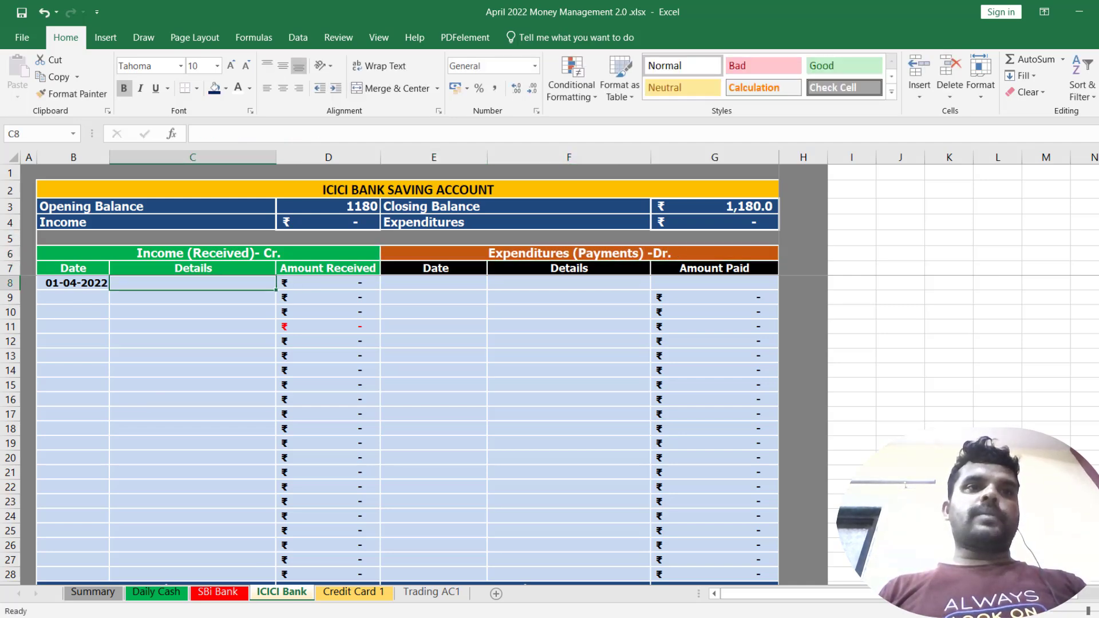
pyautogui.click(230, 593)
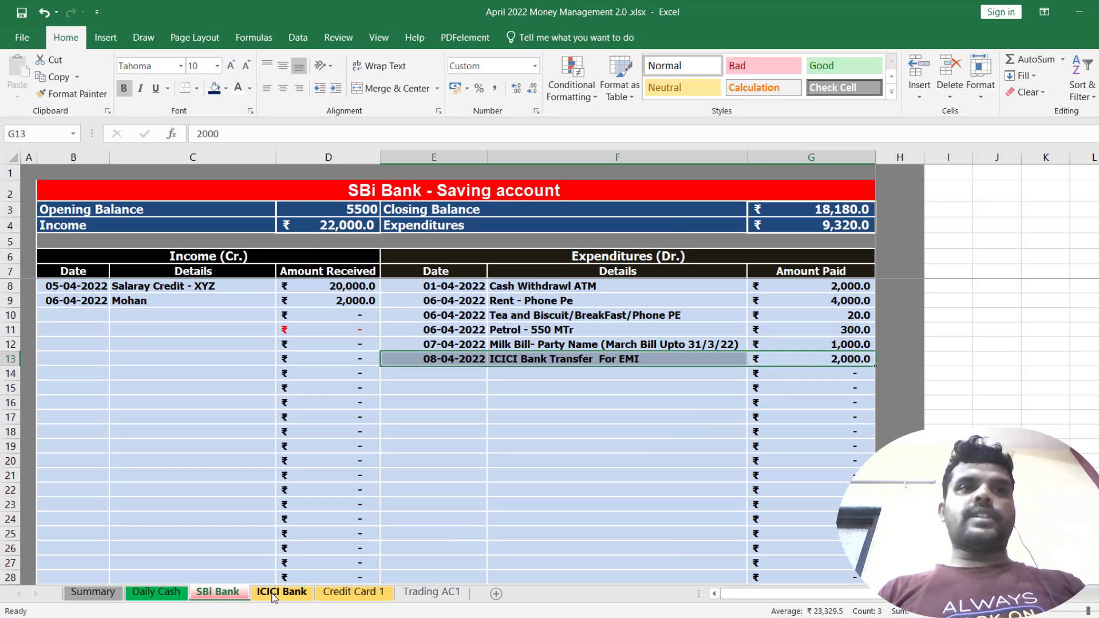
pyautogui.click(274, 593)
pyautogui.click(300, 287)
pyautogui.write('2,000')
pyautogui.press('Left')
pyautogui.write('S')
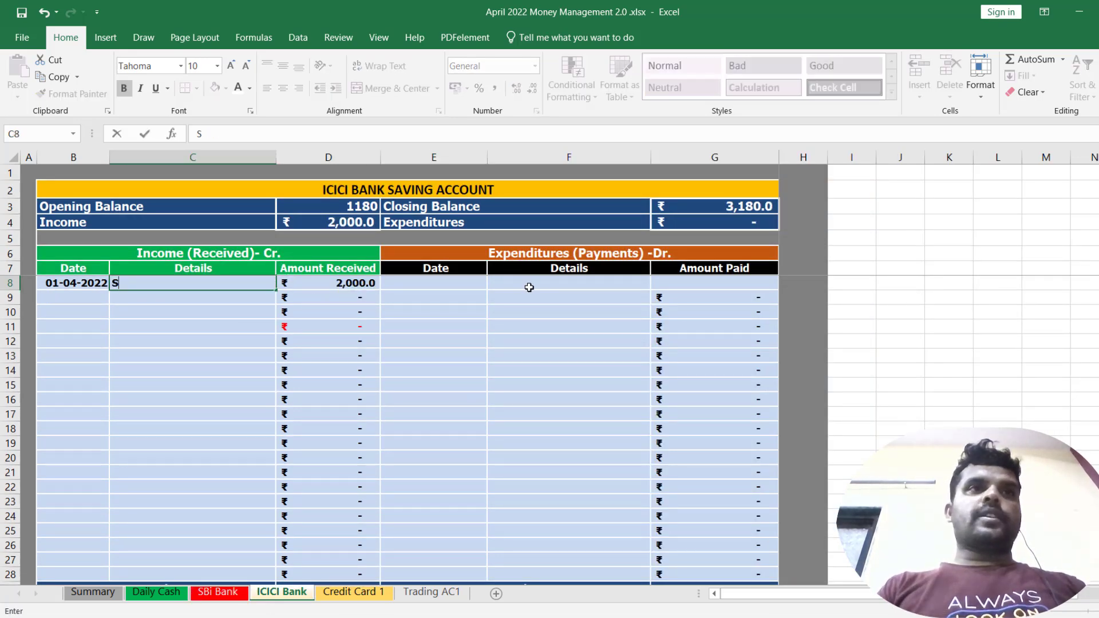
pyautogui.write('BI Bank Transfer')
pyautogui.press('Return')
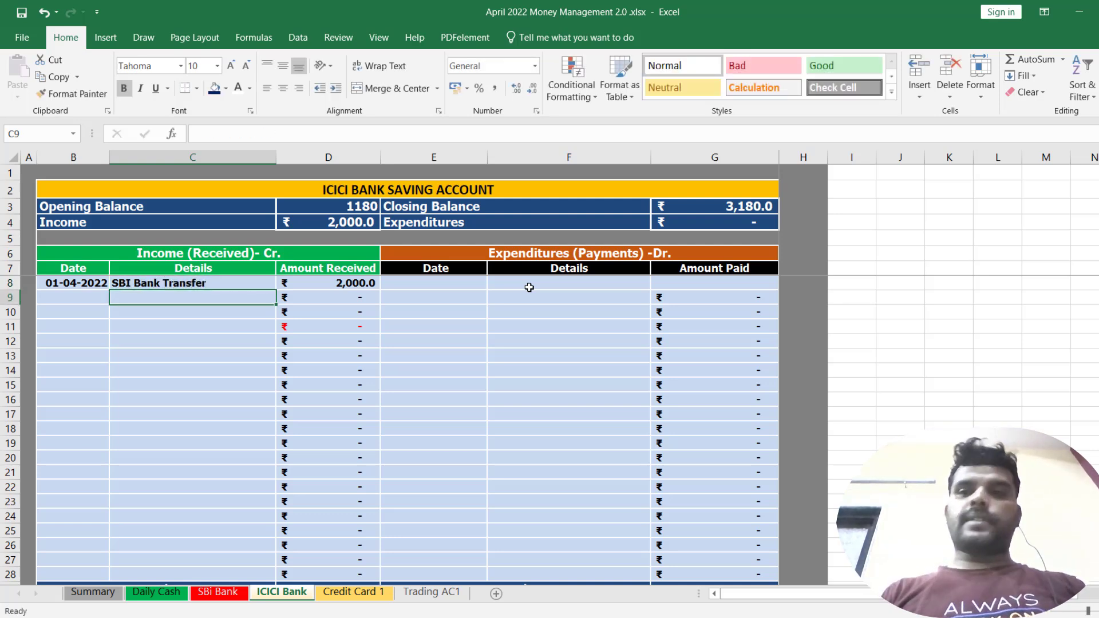
# Step: Change the date of the SBI Bank Transfer income entry to 8/4/2022
pyautogui.press('Up')
pyautogui.press('Left')
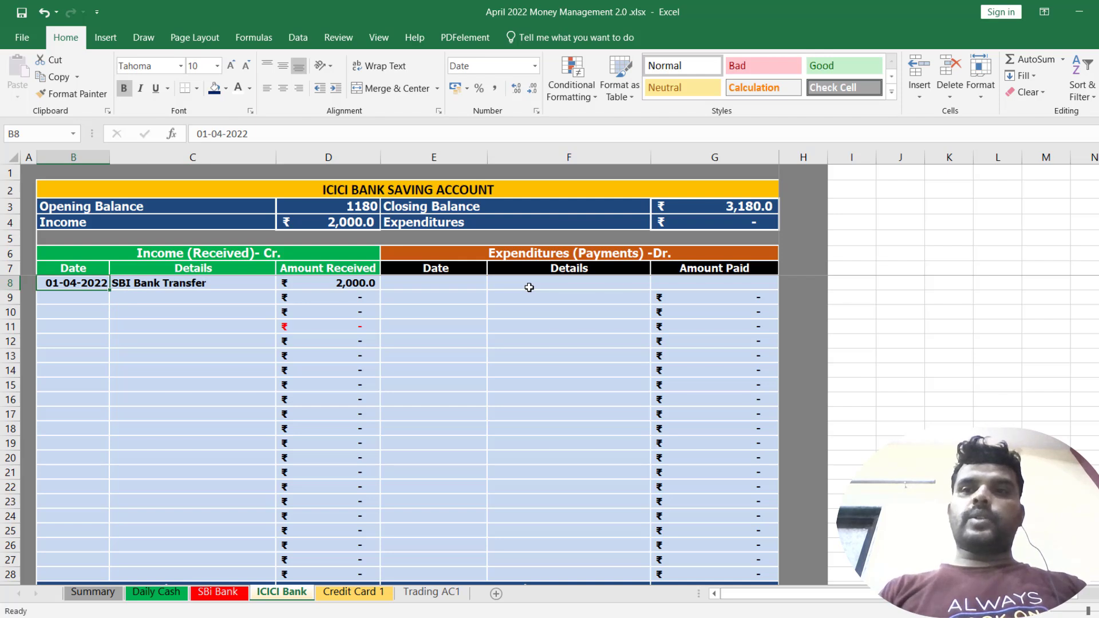
pyautogui.write('8/4/2022')
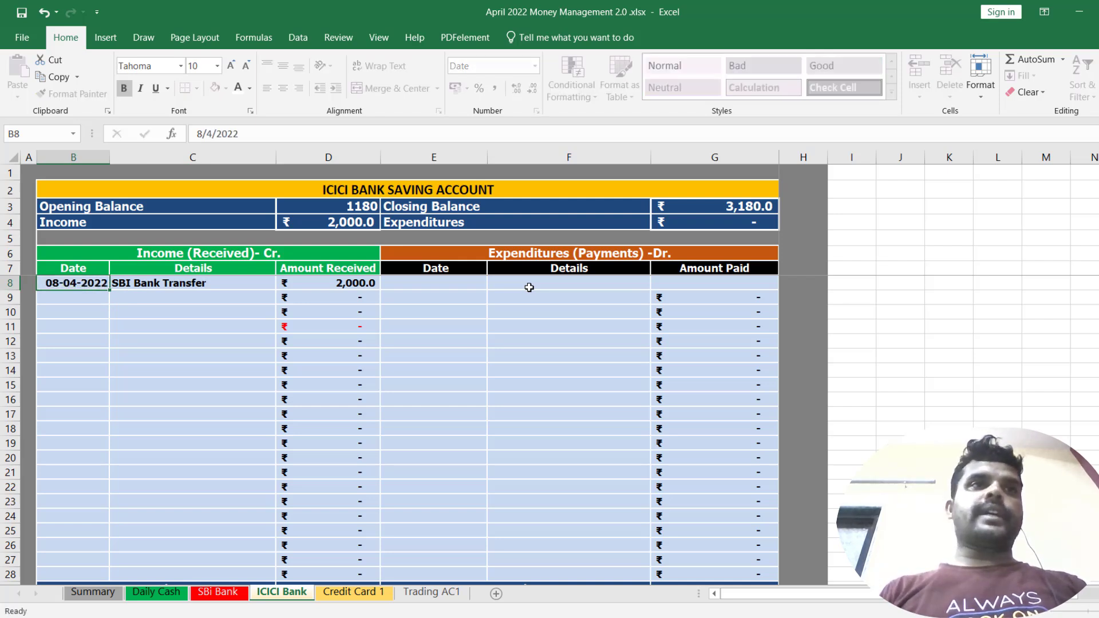
# Step: Enter the date 10/4/2022 in the first expenditure row of the ICICI Bank sheet
pyautogui.press('Return')
pyautogui.press('Up')
pyautogui.press('Right')
pyautogui.press('Right')
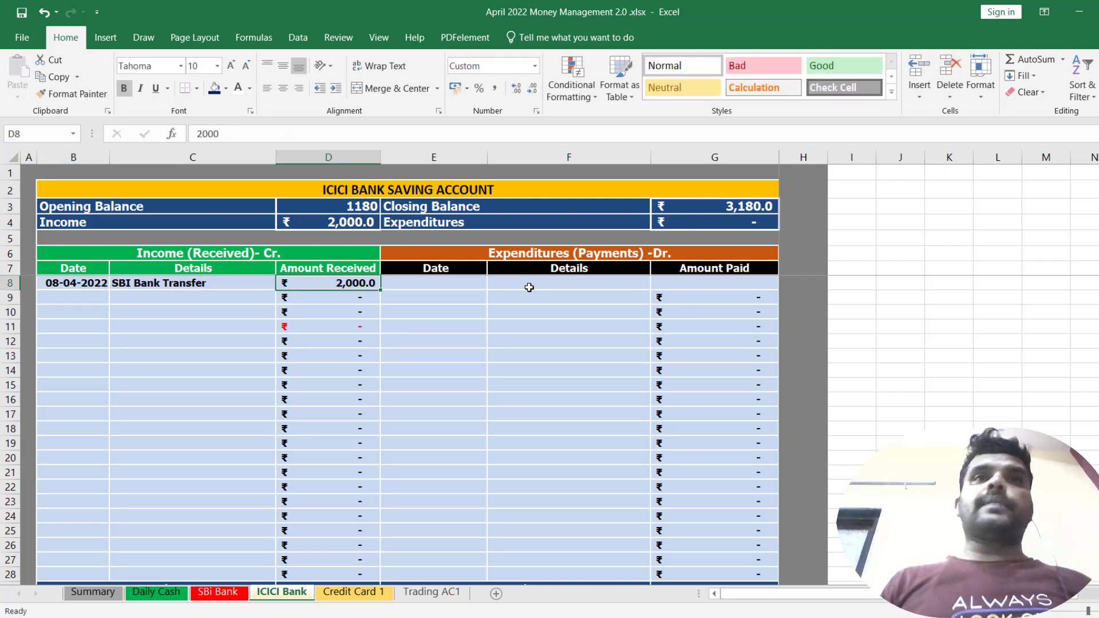
pyautogui.click(728, 207)
pyautogui.click(431, 282)
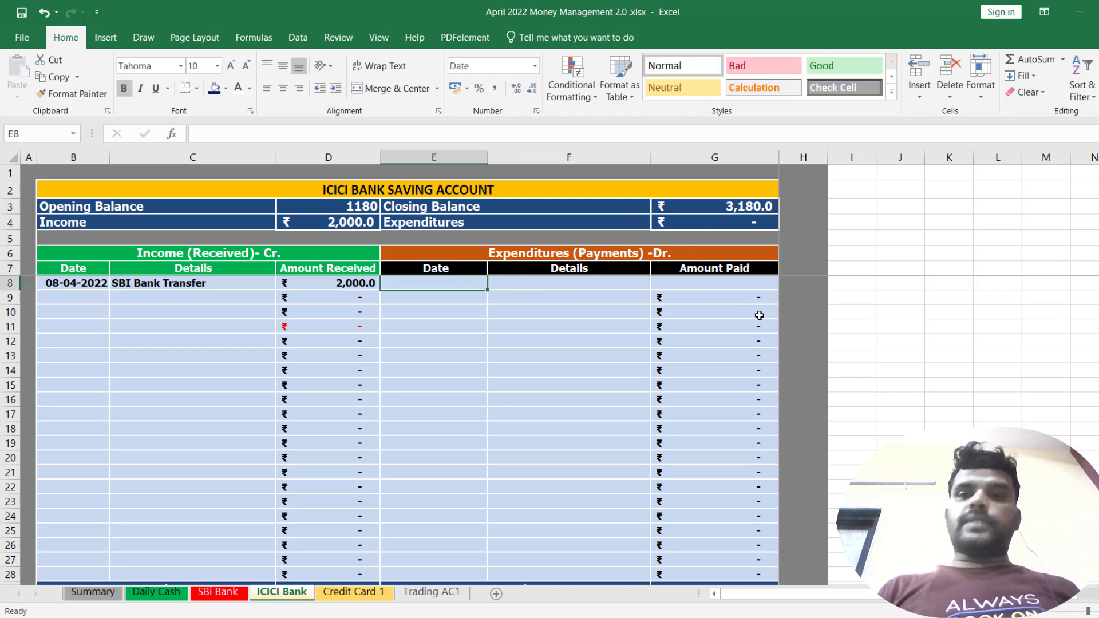
pyautogui.write('10')
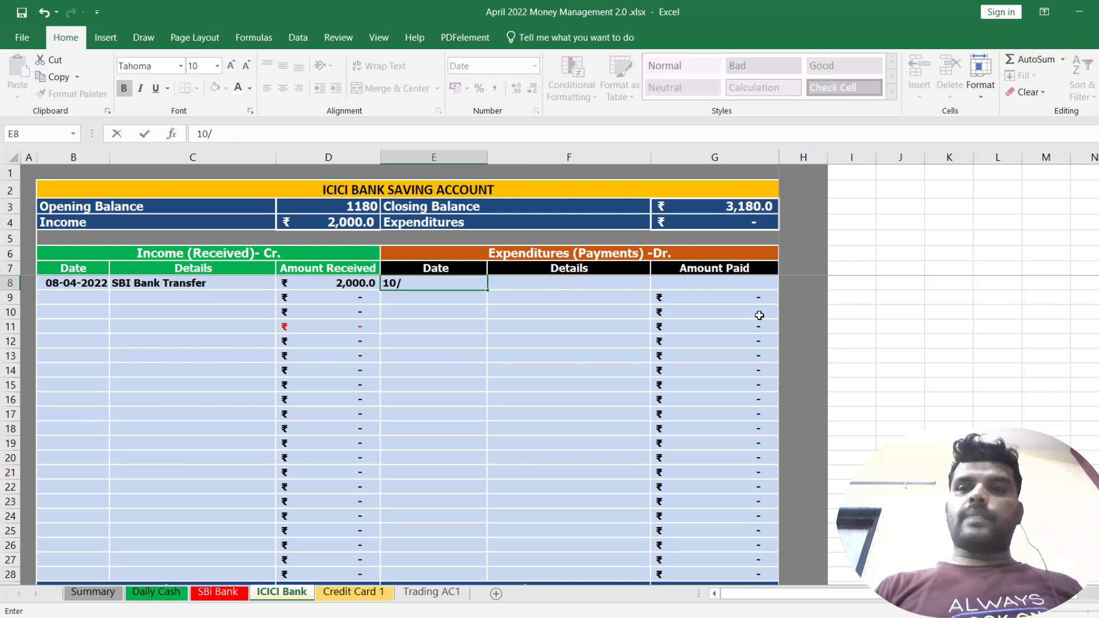
pyautogui.write('/4/2022')
pyautogui.press('Tab')
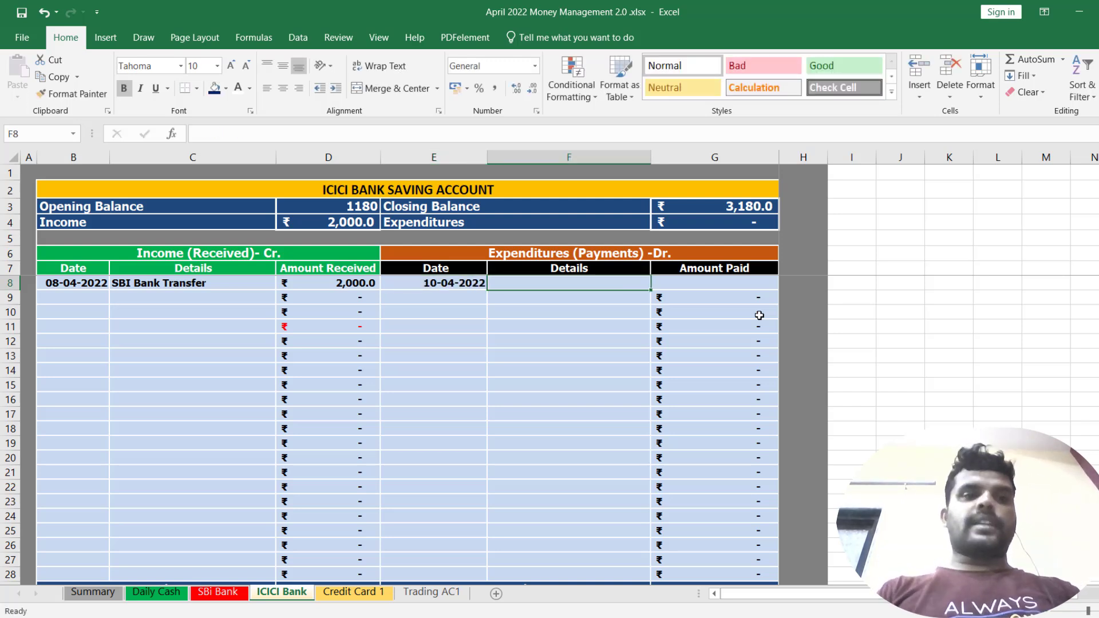
# Step: Complete the first expenditure entry with "EMI - Mobile" as the details and 2,000 as the amount paid
pyautogui.write('EMI')
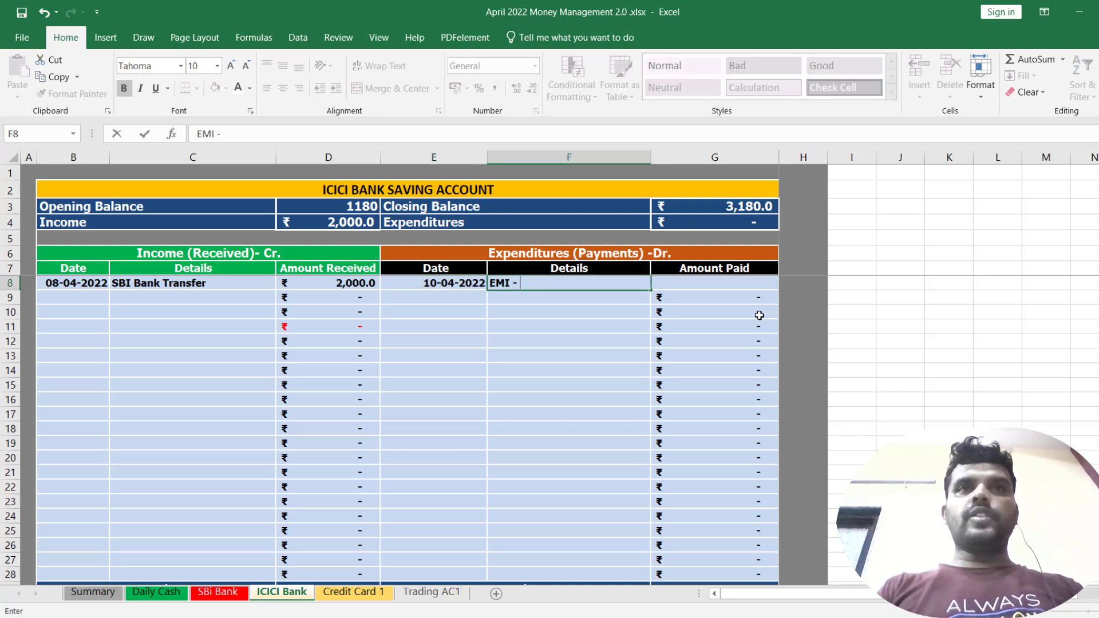
pyautogui.write(' - MObile')
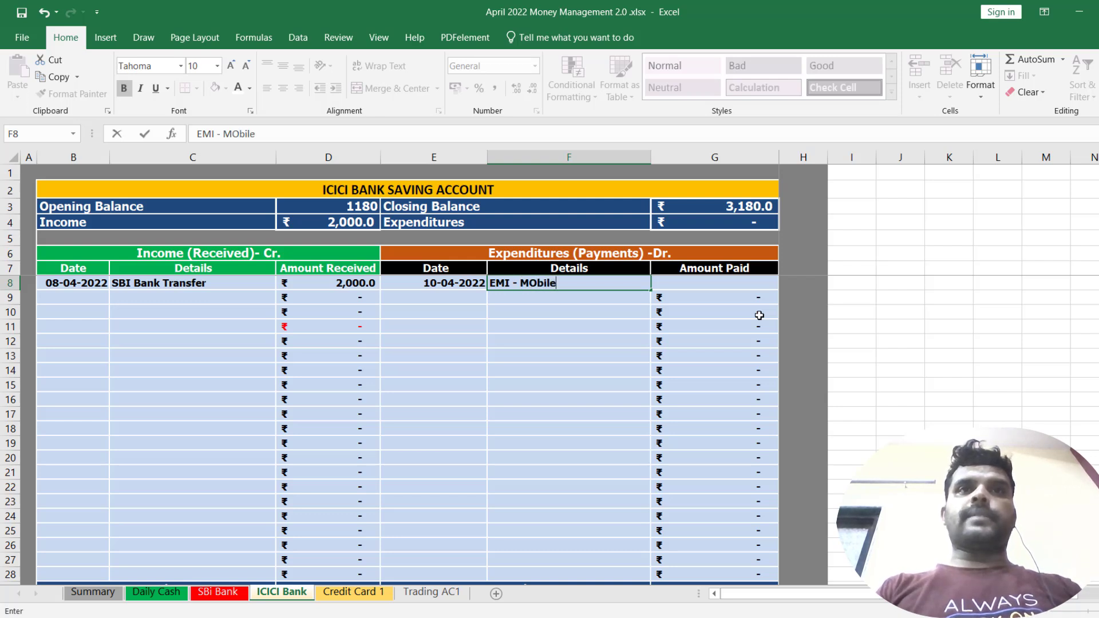
pyautogui.press('Return')
pyautogui.press('Up')
pyautogui.press('Right')
pyautogui.write('2,000')
pyautogui.press('Return')
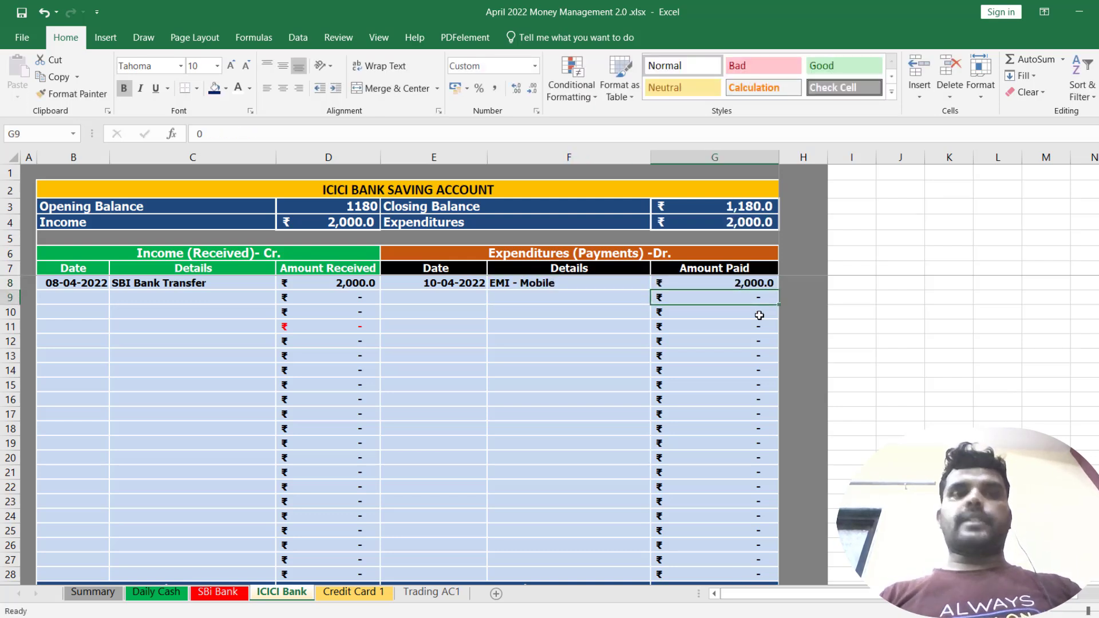
pyautogui.click(618, 381)
pyautogui.click(747, 212)
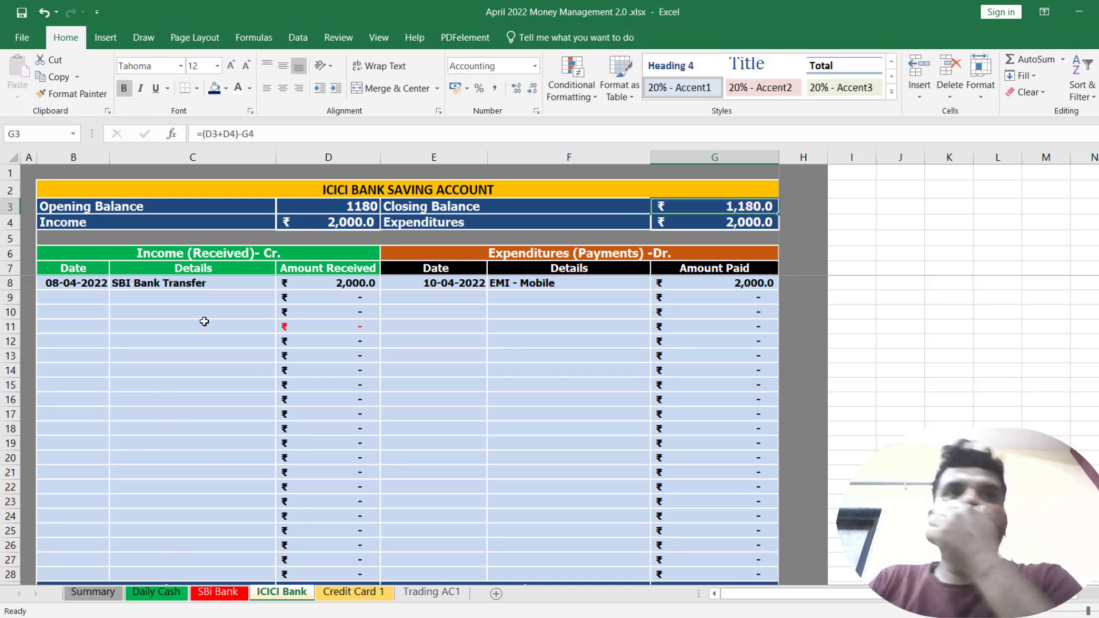
# Step: On the Summary sheet, rename the "bank -2" fund source to "ICICI Bank"
pyautogui.click(93, 592)
pyautogui.click(161, 239)
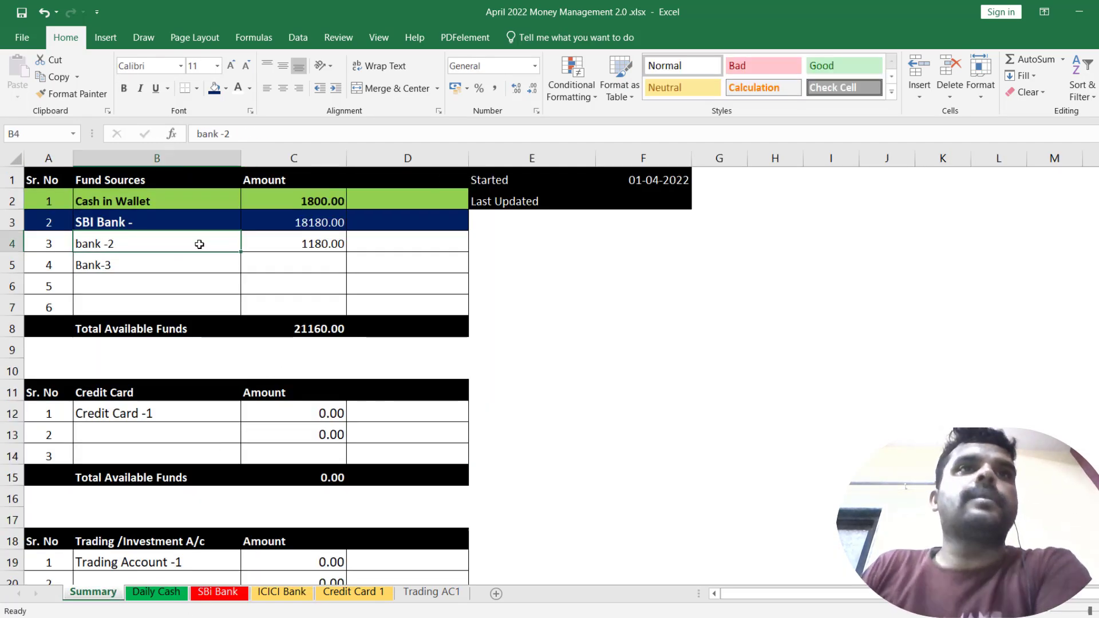
pyautogui.click(286, 245)
pyautogui.doubleClick(172, 241)
pyautogui.moveTo(163, 243); pyautogui.dragTo(23, 243)
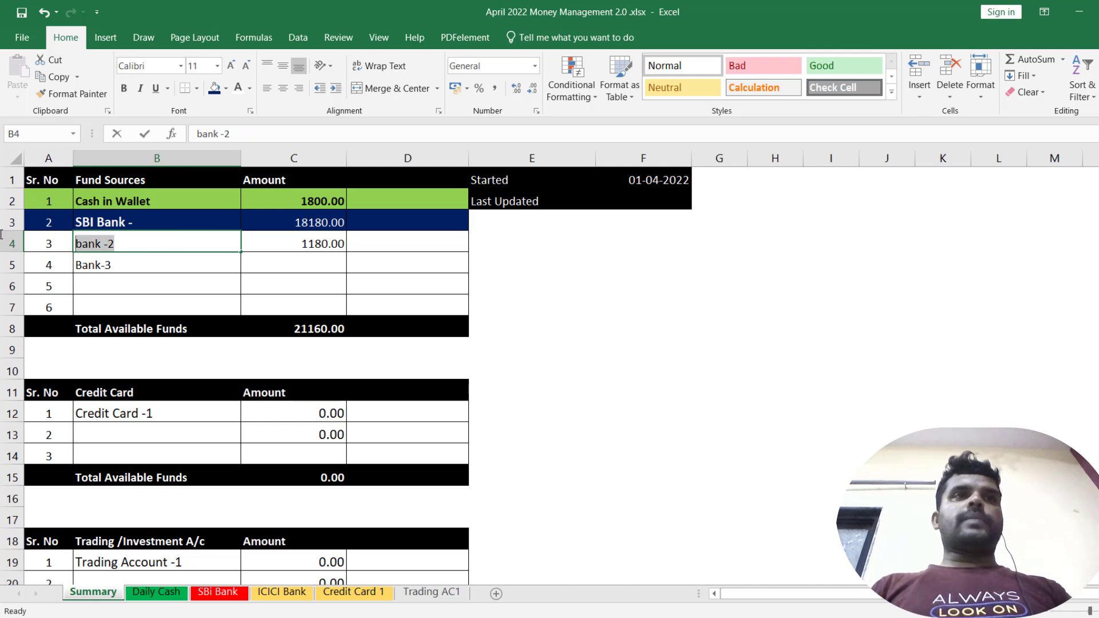
pyautogui.write('ICICIC')
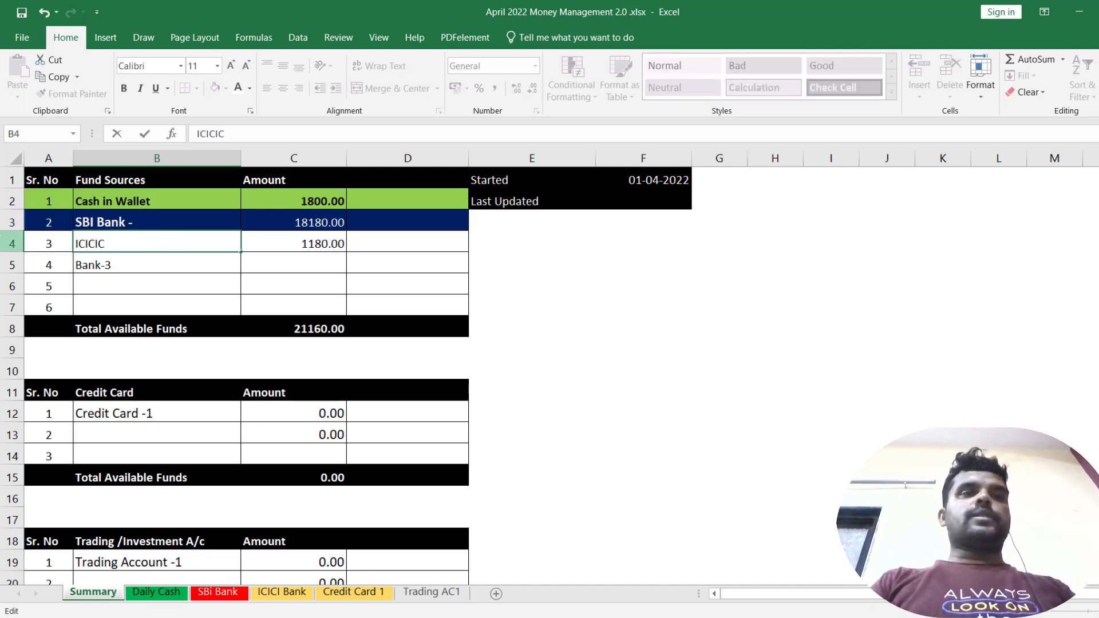
pyautogui.press('BackSpace')
pyautogui.press('BackSpace')
pyautogui.write('I bank')
pyautogui.press('BackSpace')
pyautogui.press('BackSpace')
pyautogui.press('BackSpace')
pyautogui.press('BackSpace')
pyautogui.press('BackSpace')
pyautogui.write('Bank')
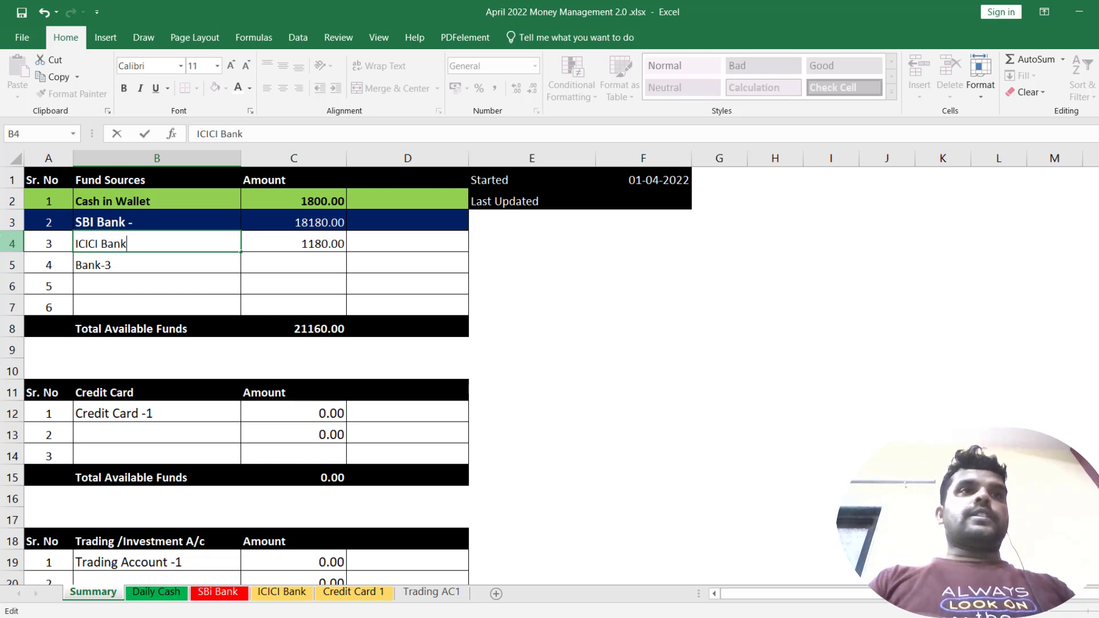
pyautogui.press('Return')
# Step: Make the ICICI Bank label bold and fill its Summary row from Sr. No through column D with orange
pyautogui.click(143, 238)
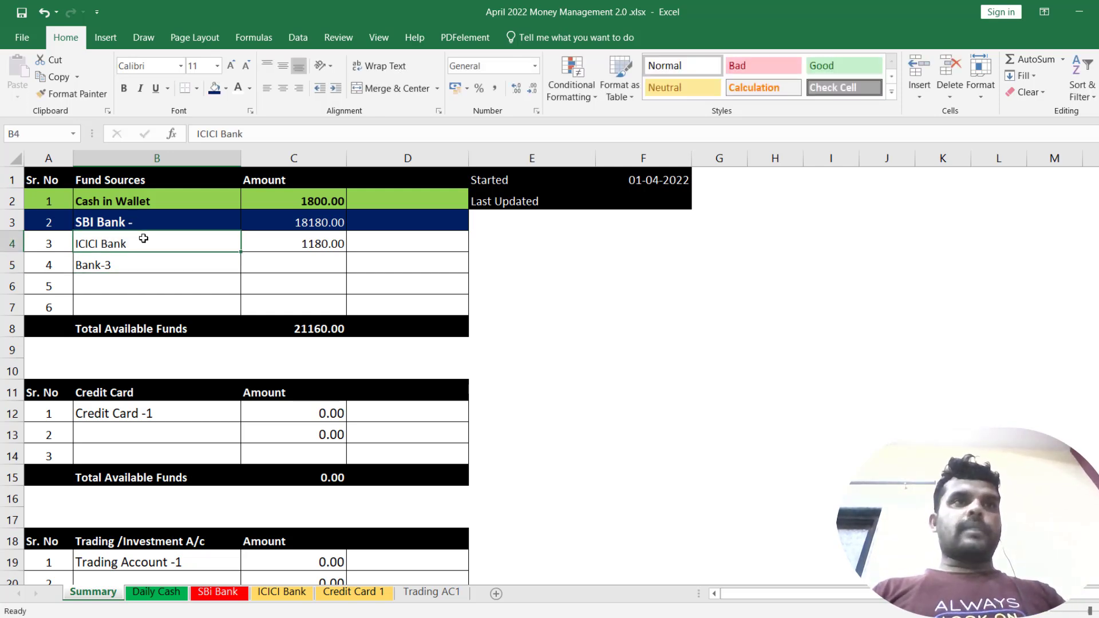
pyautogui.hotkey('ctrl', 'b')
pyautogui.moveTo(52, 244); pyautogui.dragTo(400, 245)
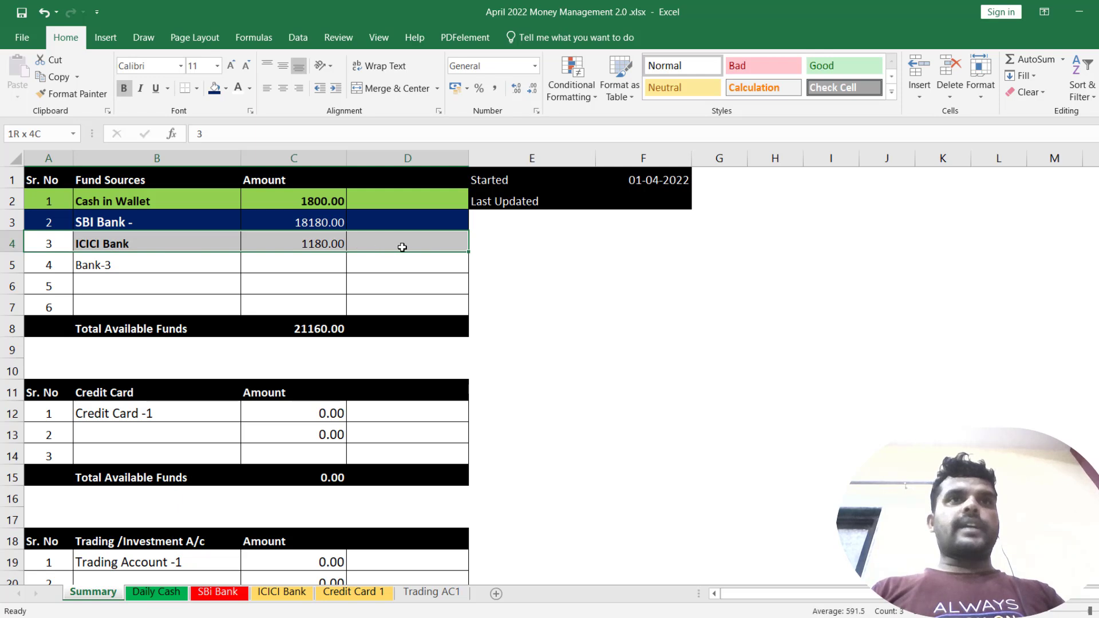
pyautogui.click(226, 89)
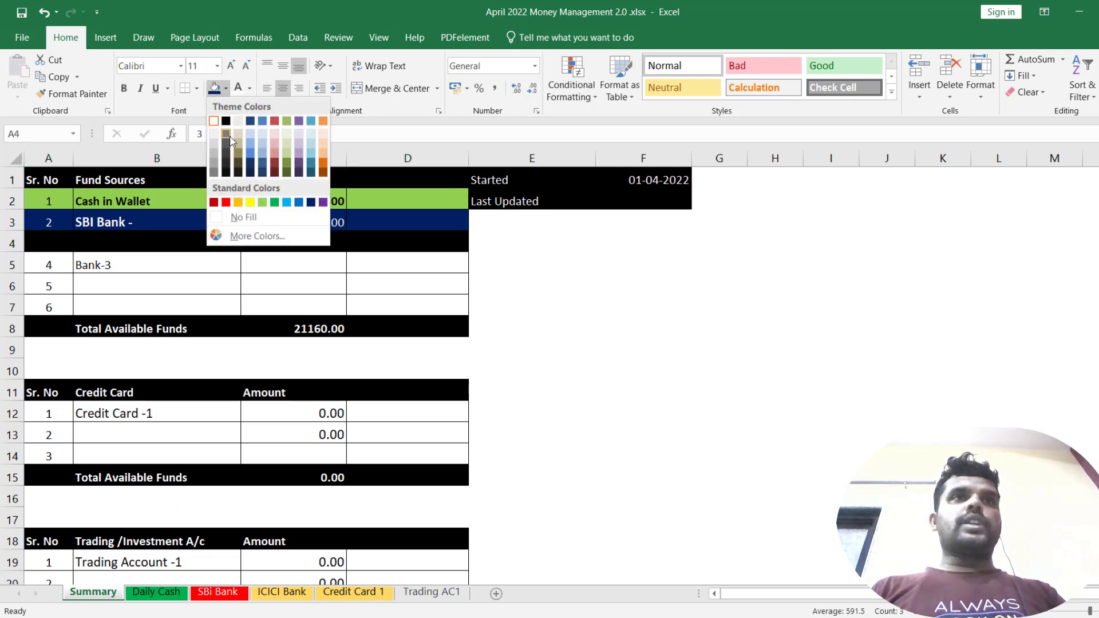
pyautogui.click(239, 204)
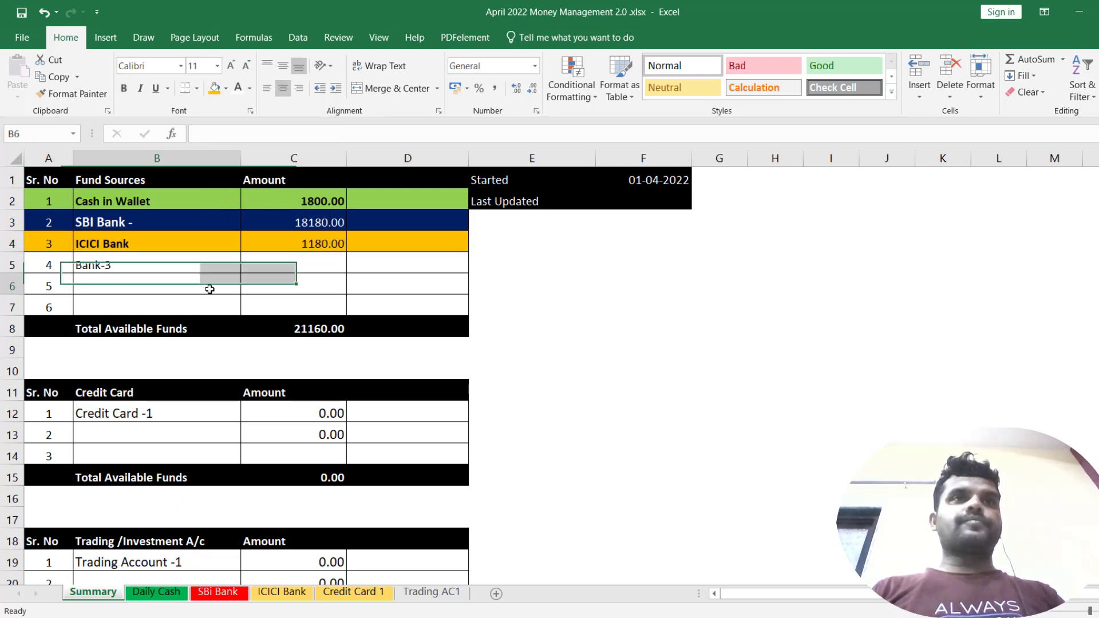
pyautogui.click(168, 270)
pyautogui.click(281, 593)
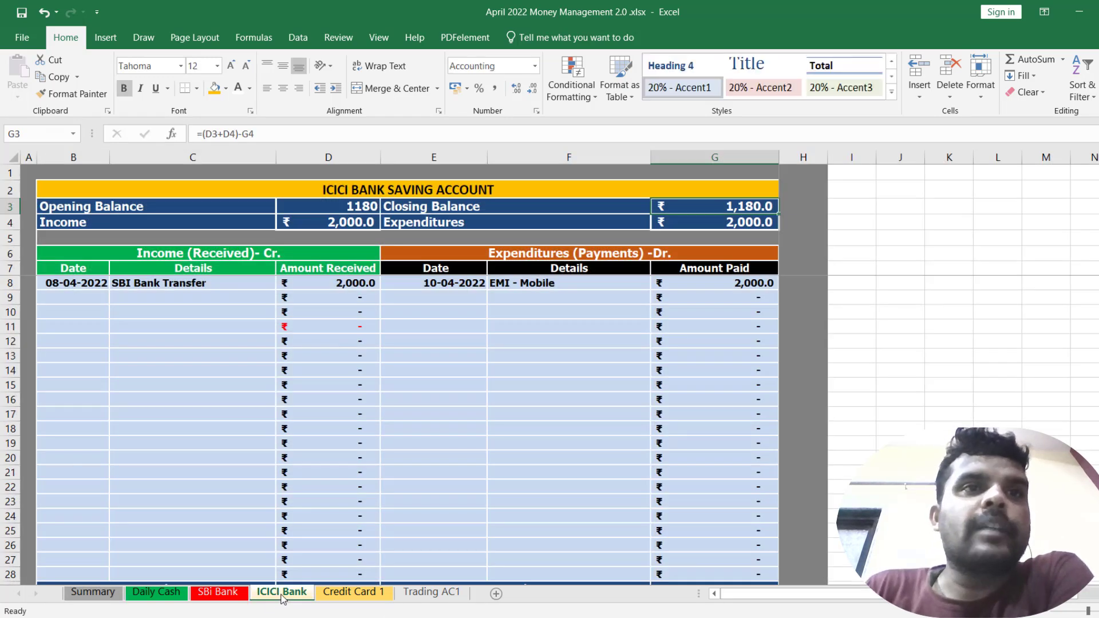
pyautogui.rightClick(289, 597)
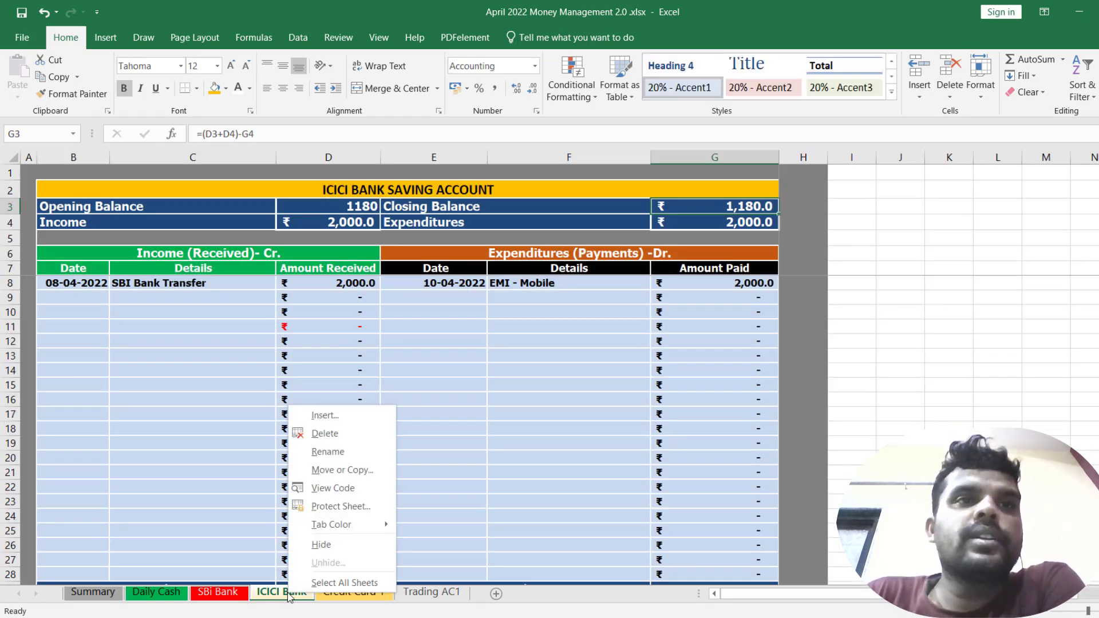
pyautogui.click(355, 471)
pyautogui.click(414, 553)
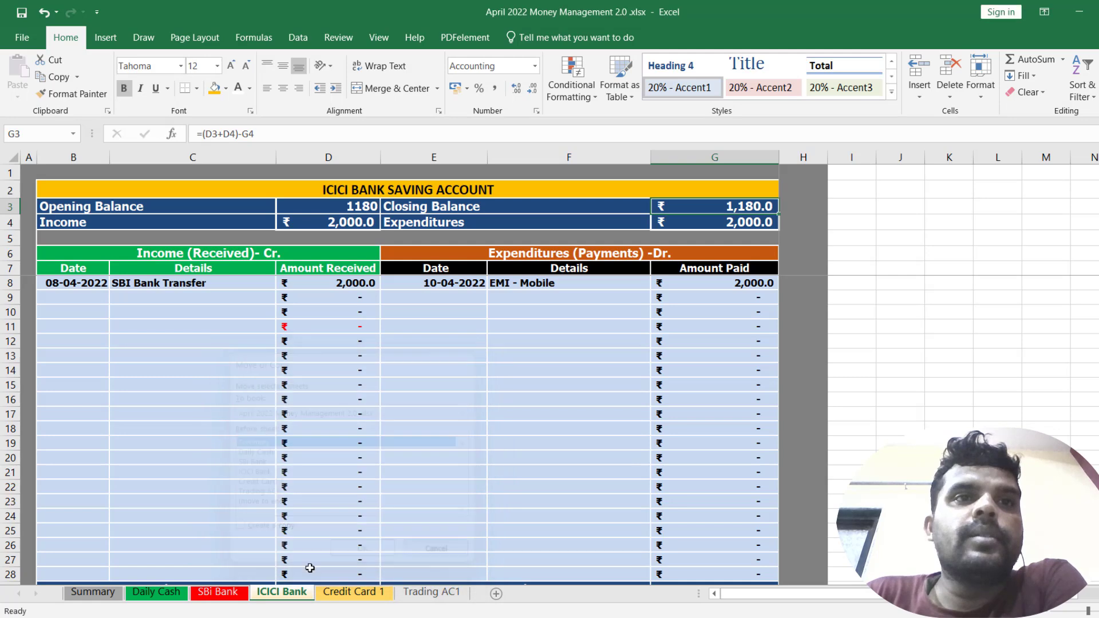
pyautogui.click(217, 594)
# Step: Create a copy of the ICICI Bank sheet at the end of the same workbook
pyautogui.click(282, 593)
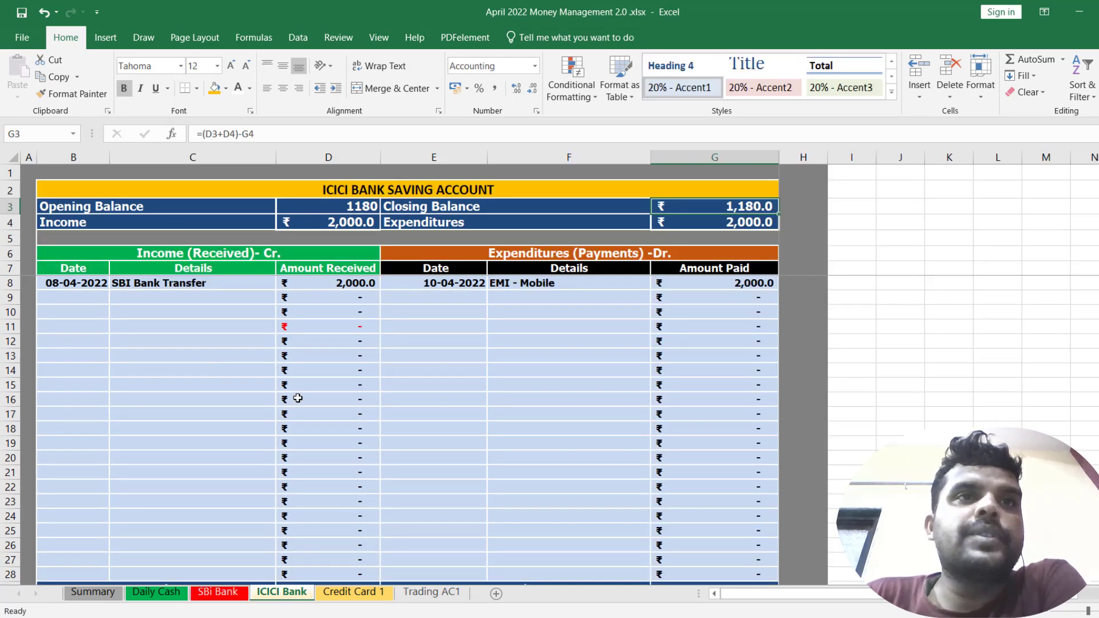
pyautogui.rightClick(284, 597)
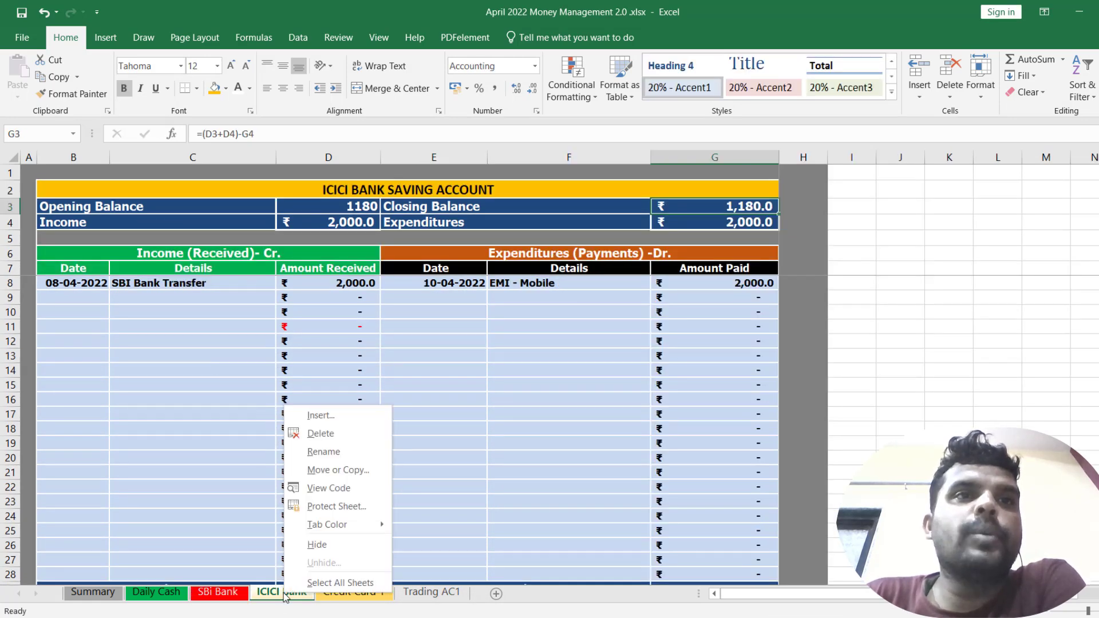
pyautogui.click(338, 470)
pyautogui.click(251, 534)
pyautogui.click(265, 507)
pyautogui.click(347, 556)
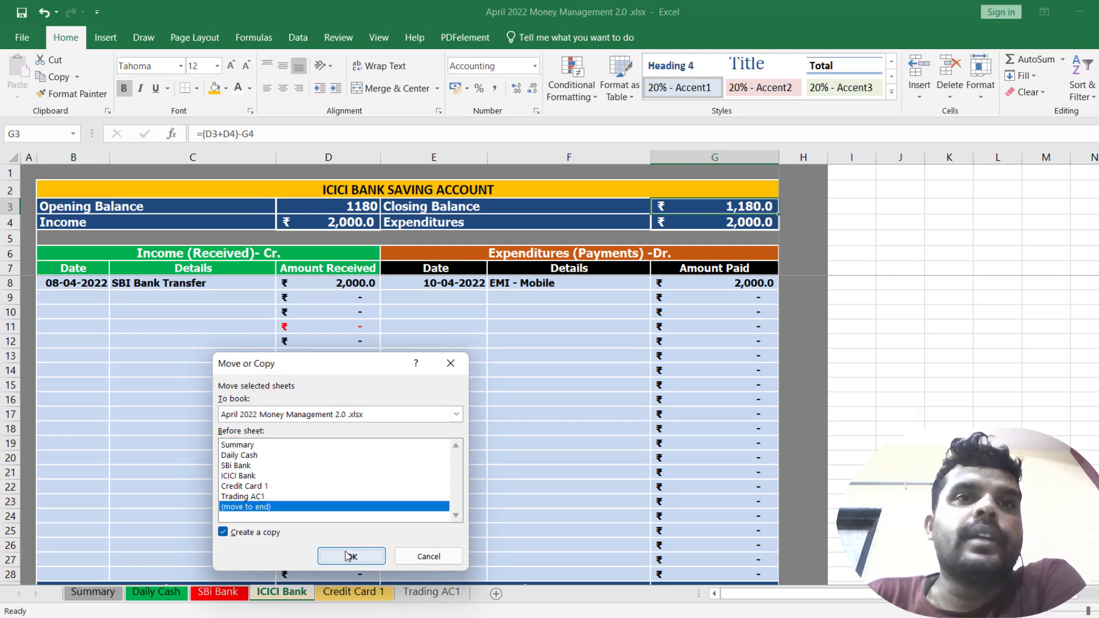
# Step: Rename the copied sheet "HDFC BANk" and move it directly after the ICICI Bank sheet
pyautogui.doubleClick(510, 598)
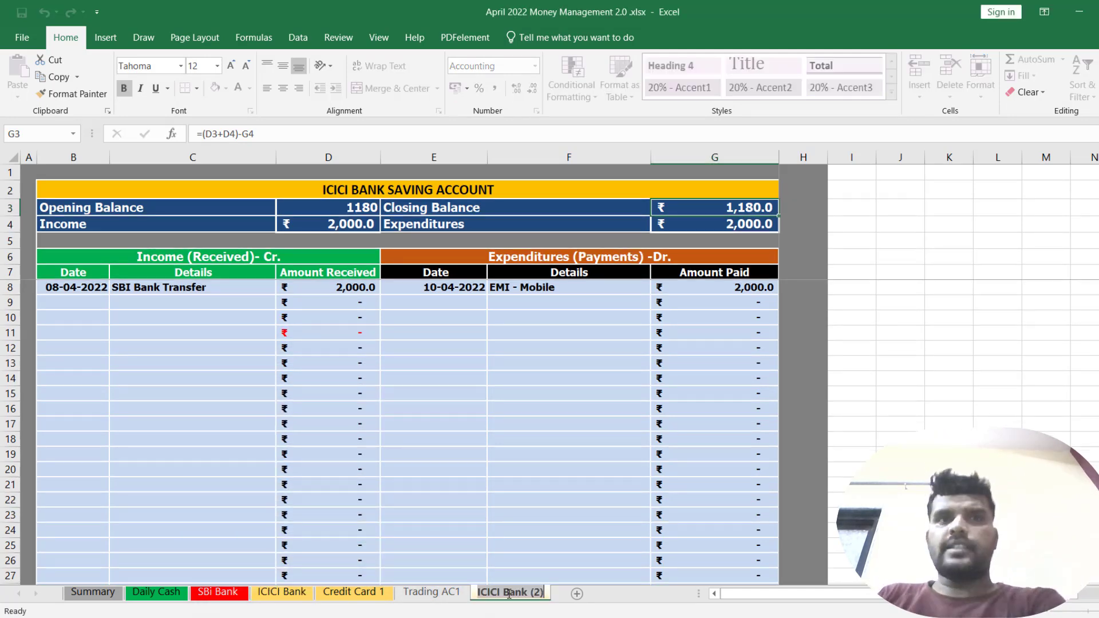
pyautogui.moveTo(504, 593); pyautogui.dragTo(529, 592)
pyautogui.hotkey('ctrl', 'a')
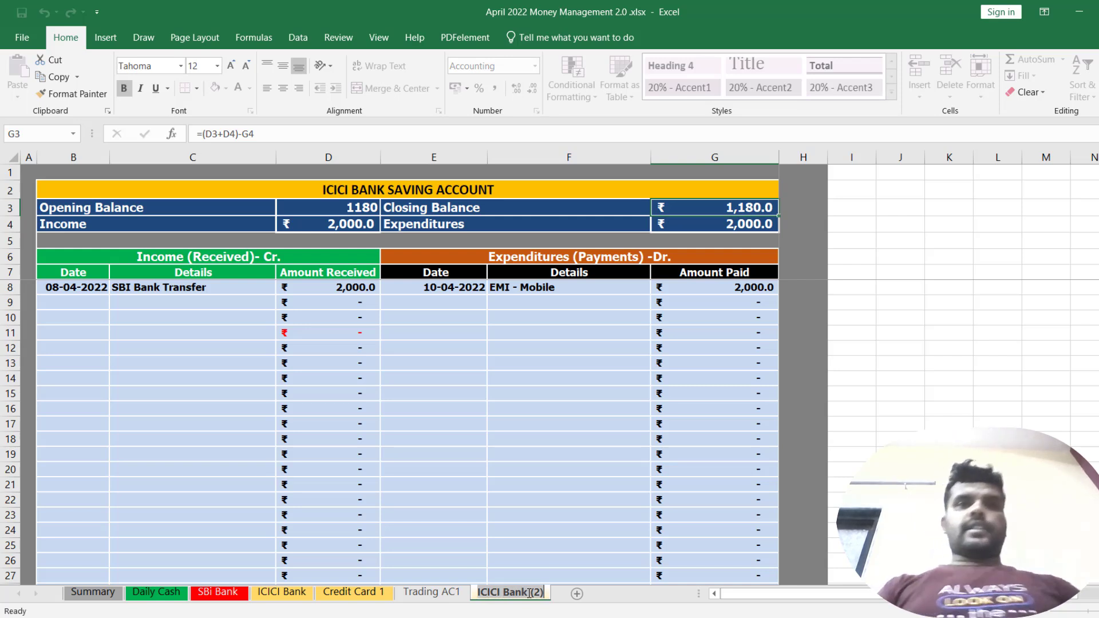
pyautogui.write('HDFC BANK')
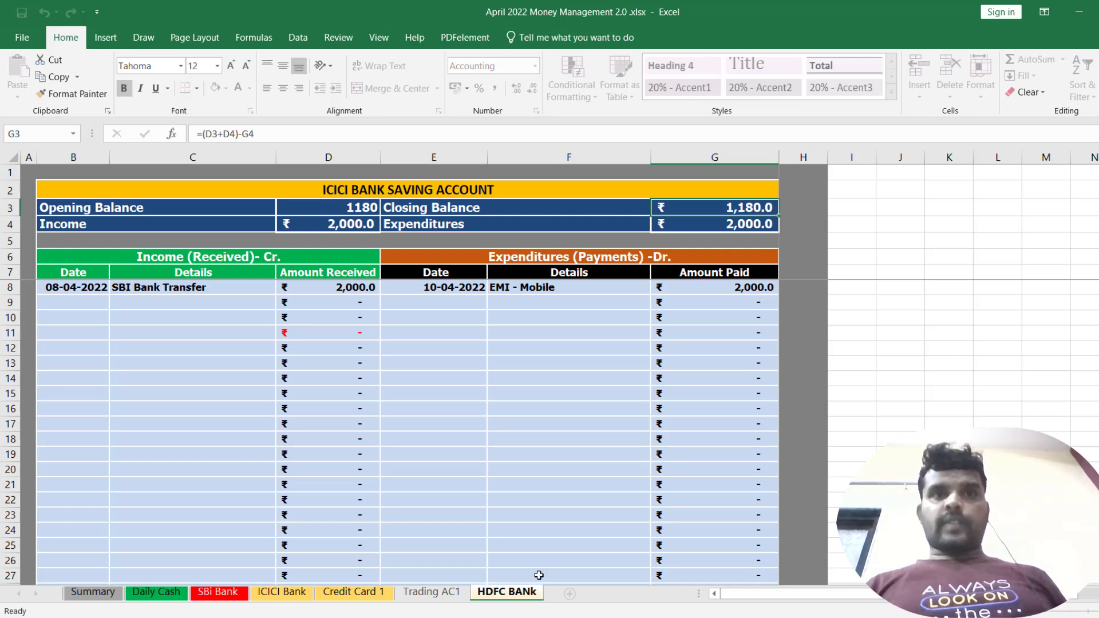
pyautogui.click(539, 575)
pyautogui.click(506, 544)
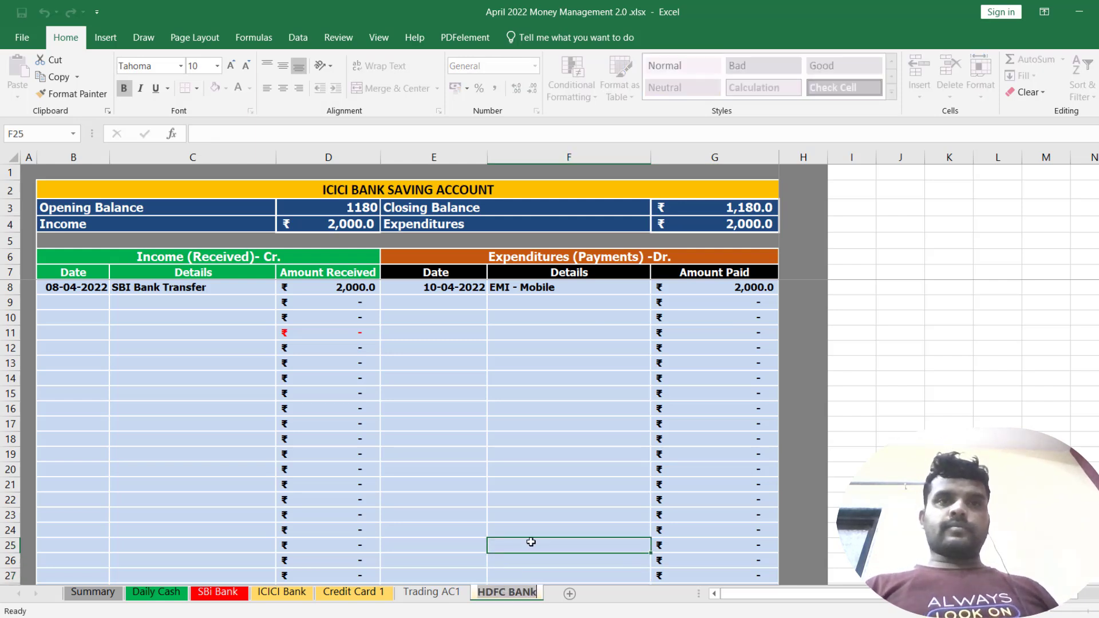
pyautogui.click(495, 525)
pyautogui.moveTo(496, 593); pyautogui.dragTo(326, 592)
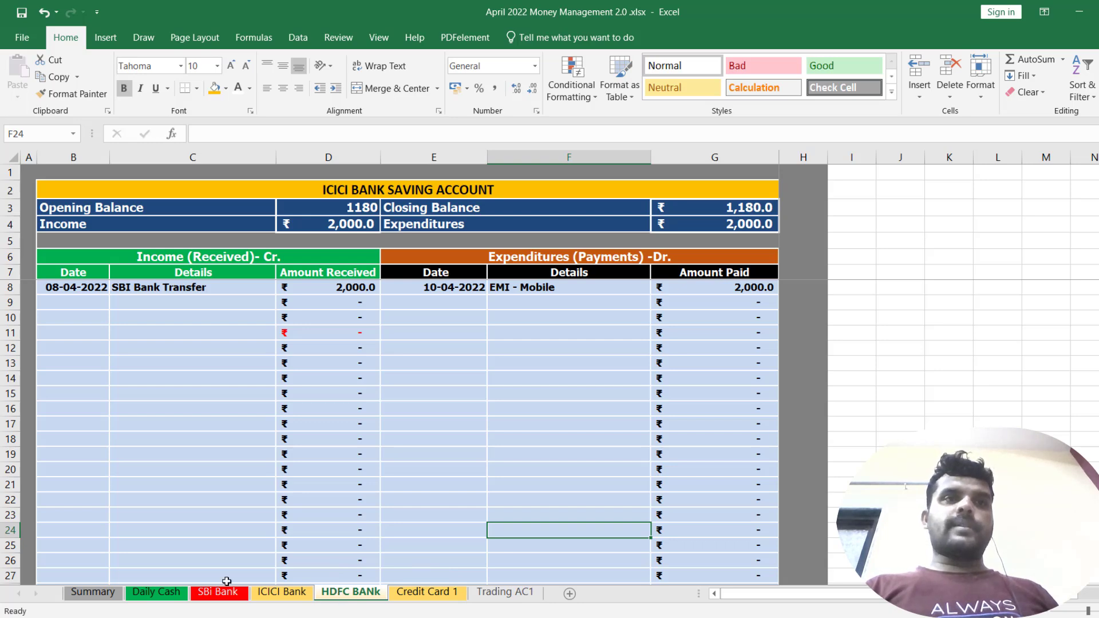
# Step: On the Summary sheet, replace the "Bank-3" fund source with "HDFC BANK"
pyautogui.click(93, 592)
pyautogui.write('HDF')
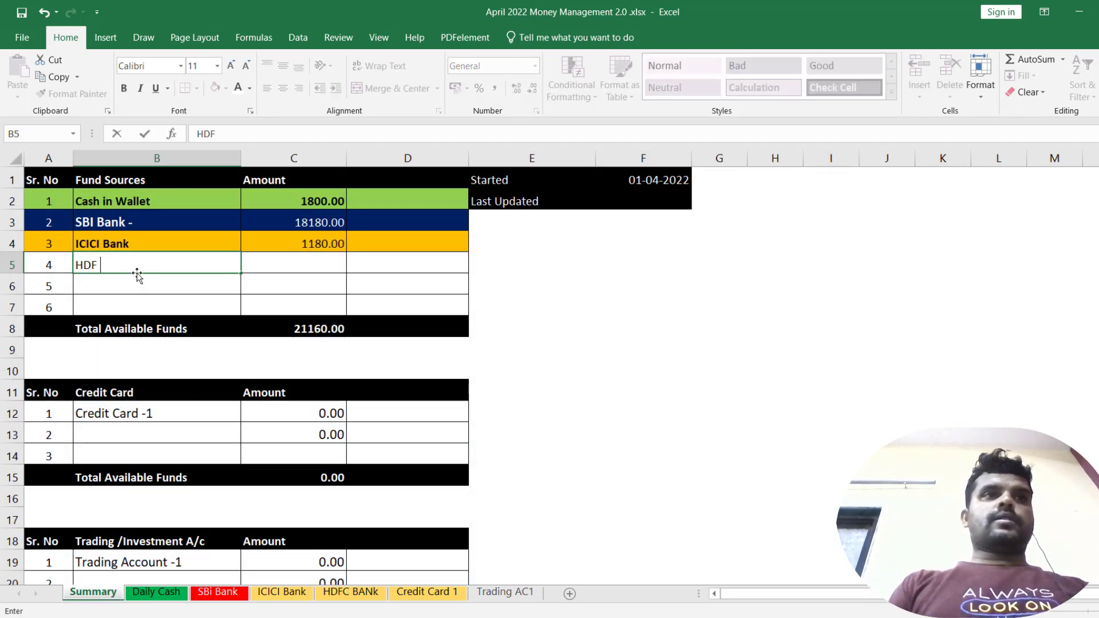
pyautogui.write('C BANK')
pyautogui.press('Return')
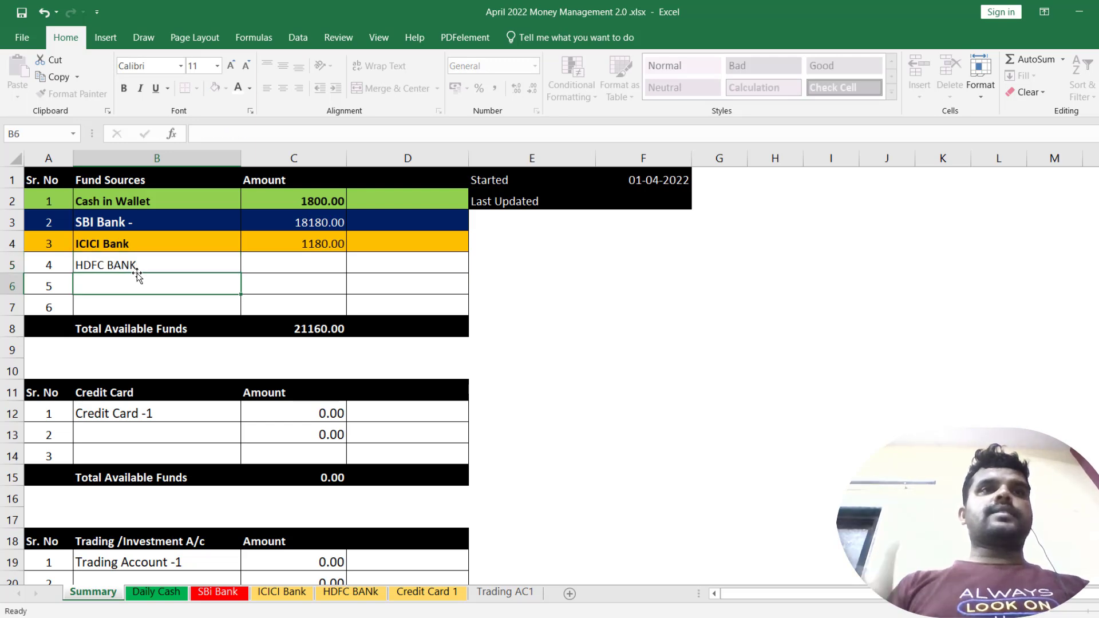
# Step: Clear the opening balance on the HDFC bank sheet
pyautogui.click(359, 593)
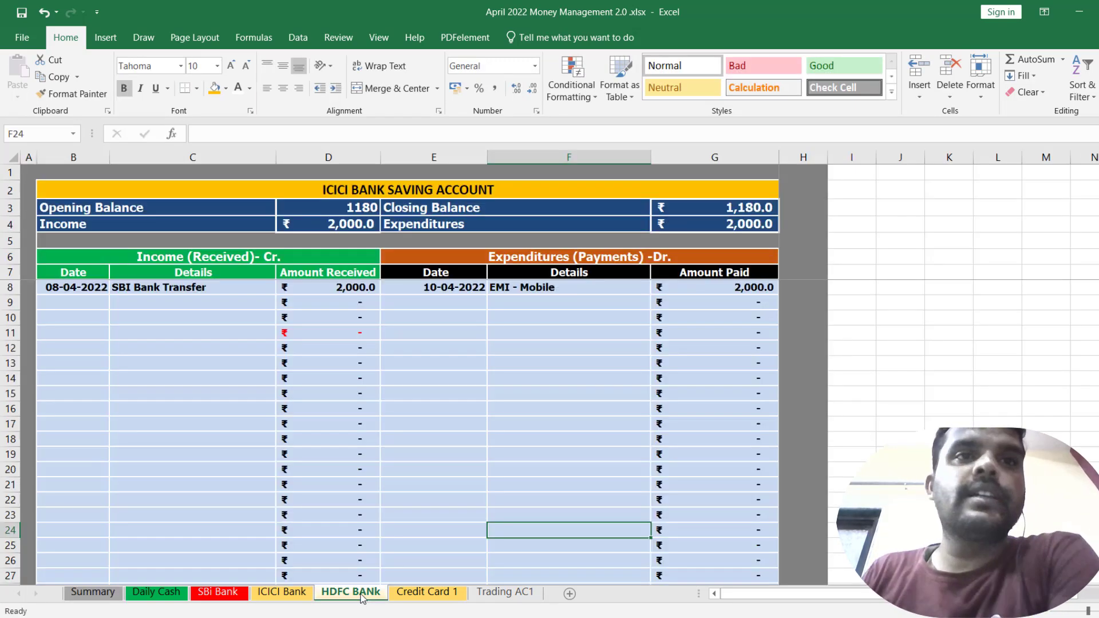
pyautogui.click(348, 211)
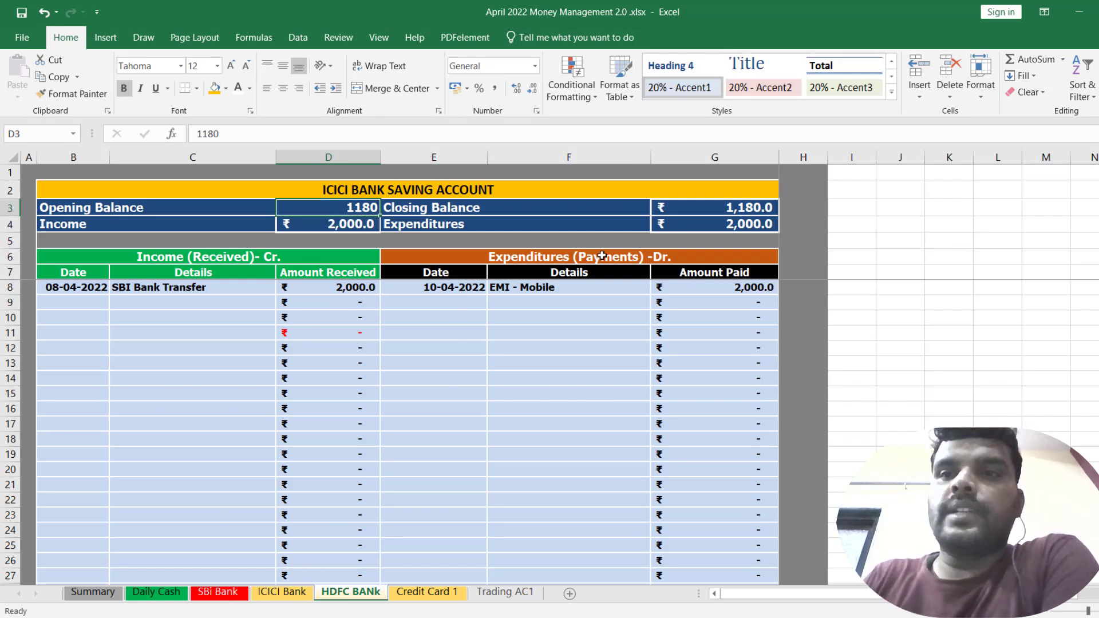
pyautogui.press('Delete')
# Step: Clear the amount, details and date of the SBI Bank Transfer income entry on the HDFC bank sheet
pyautogui.press('Down')
pyautogui.press('Down')
pyautogui.press('Down')
pyautogui.press('Down')
pyautogui.press('Down')
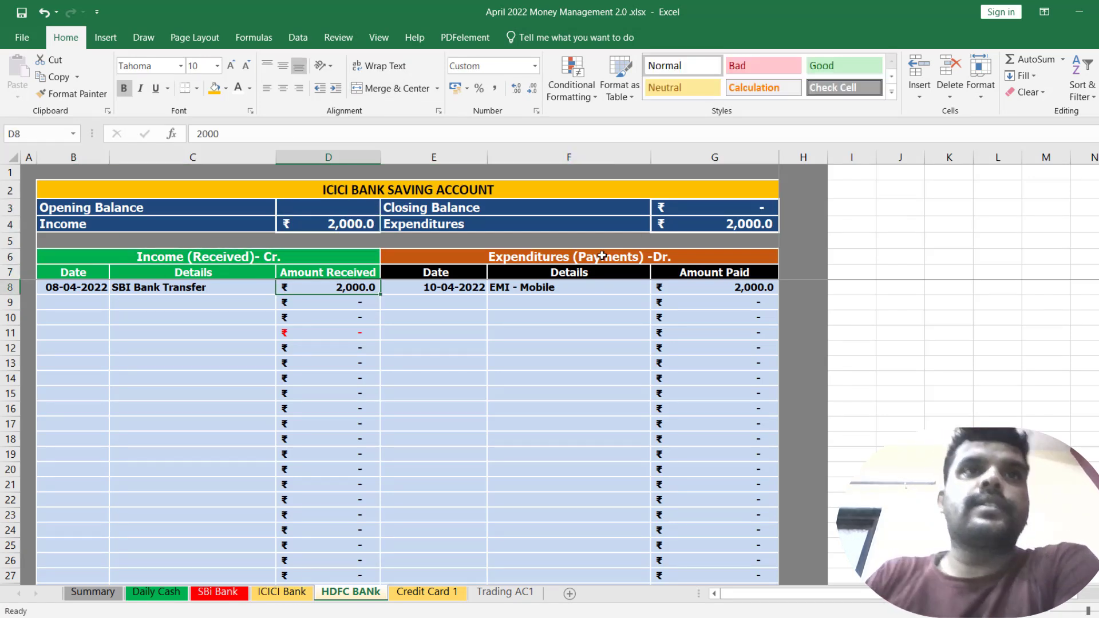
pyautogui.press('Delete')
pyautogui.press('Left')
pyautogui.press('Delete')
pyautogui.press('Left')
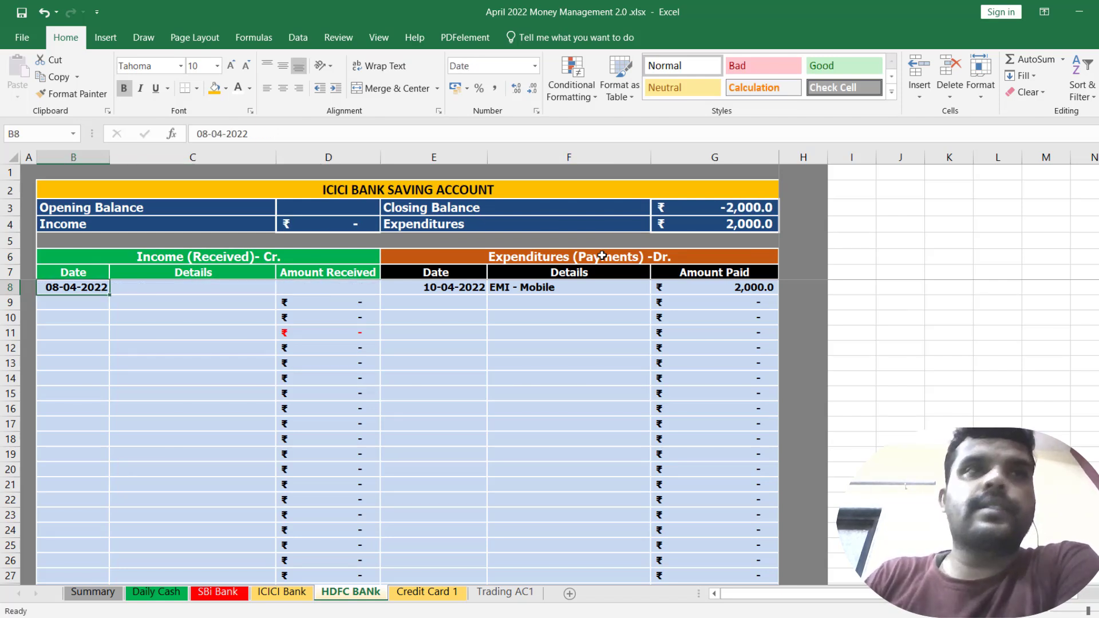
pyautogui.press('Delete')
# Step: Clear the date, details and amount of the EMI - Mobile expenditure entry on the HDFC bank sheet
pyautogui.press('Right')
pyautogui.press('Right')
pyautogui.press('Right')
pyautogui.press('Delete')
pyautogui.press('Right')
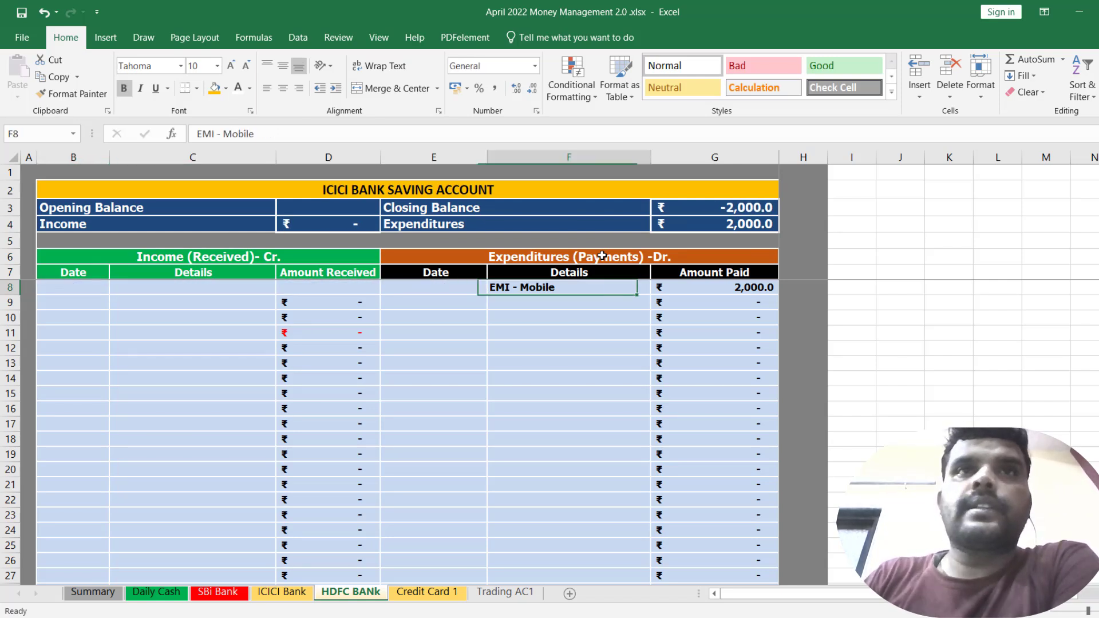
pyautogui.press('Delete')
pyautogui.press('Right')
pyautogui.press('Delete')
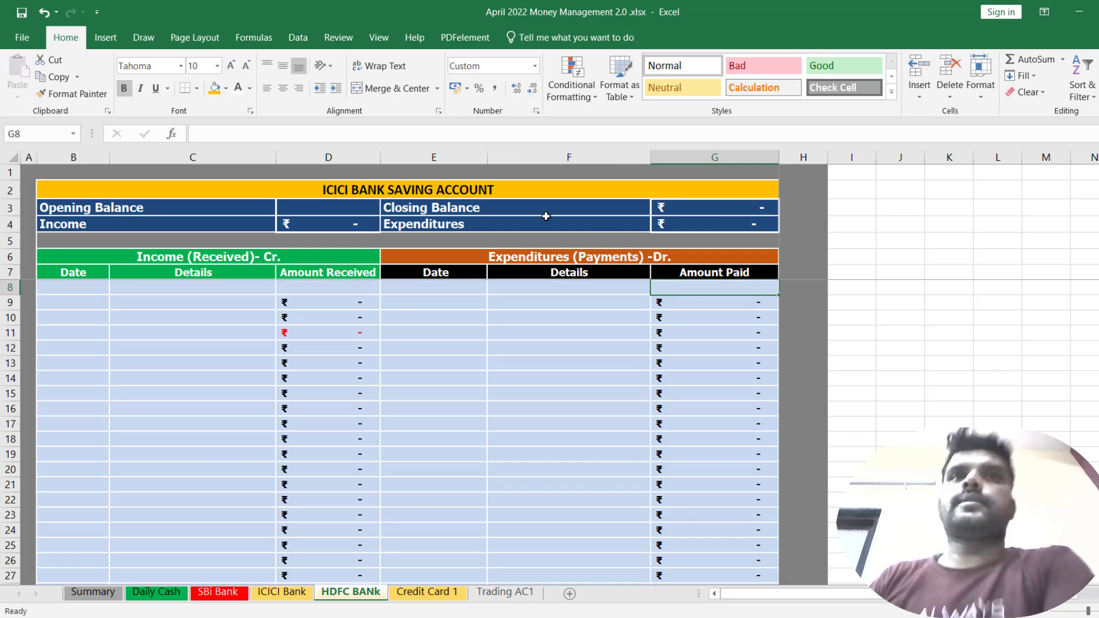
# Step: Change the HDFC bank sheet's title to "HDFC BANK SAVING ACCOUNT"
pyautogui.click(451, 322)
pyautogui.doubleClick(342, 189)
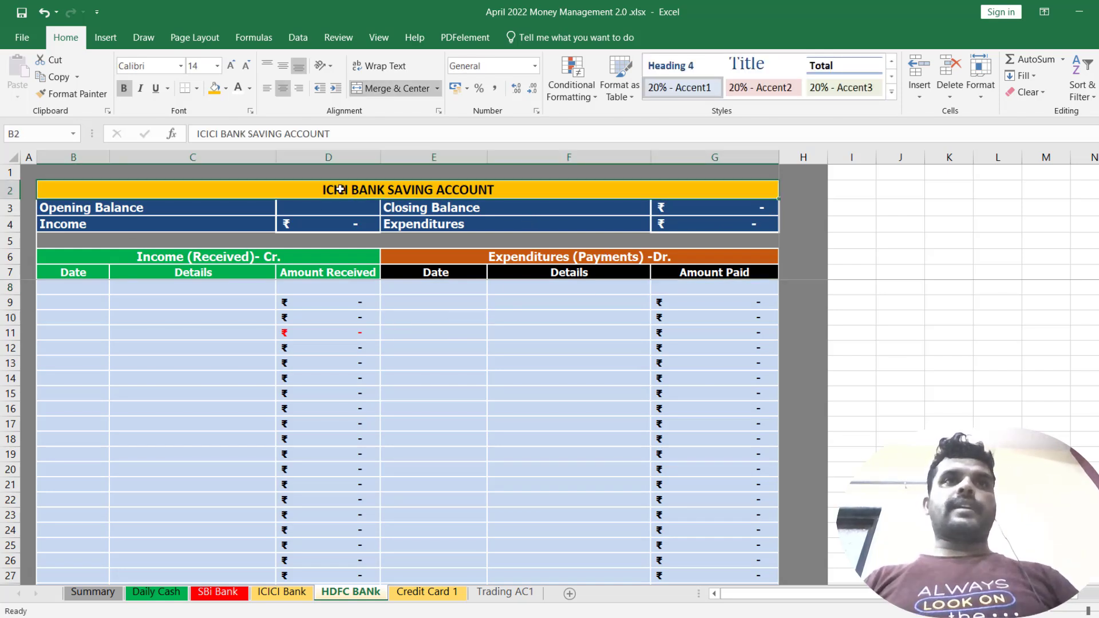
pyautogui.doubleClick(341, 190)
pyautogui.write('HDFC')
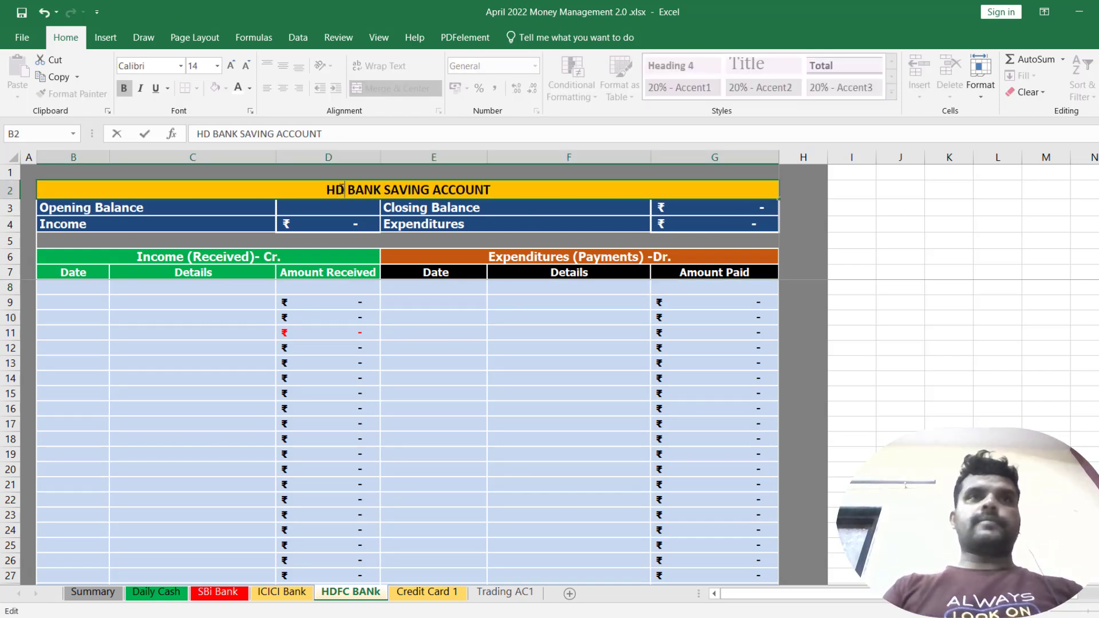
pyautogui.click(355, 302)
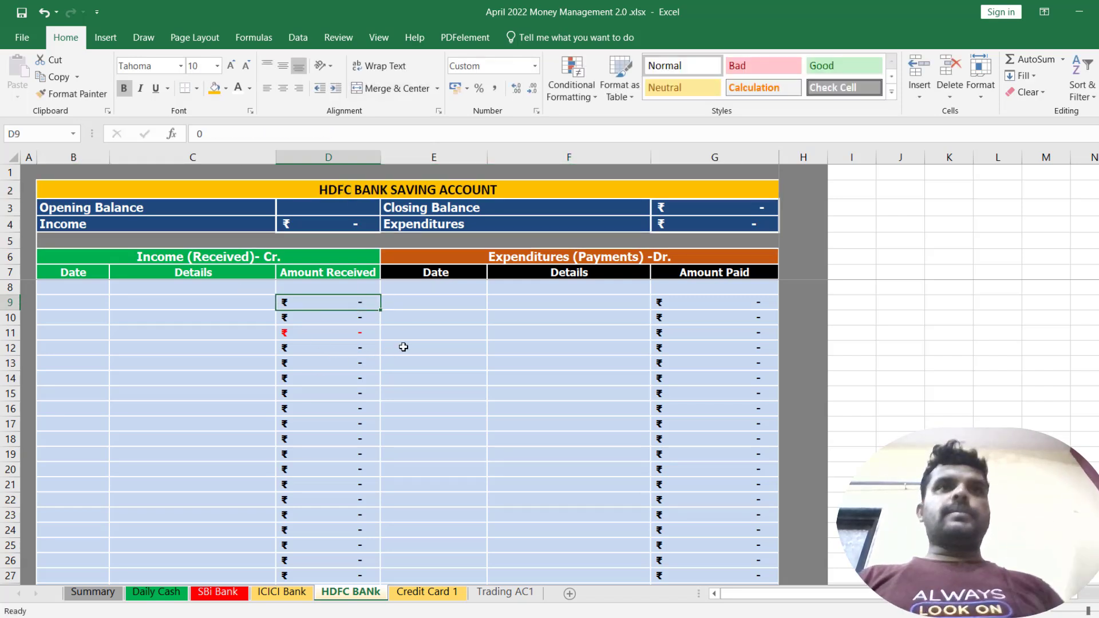
# Step: Enter 5000 as the opening balance of the HDFC bank account
pyautogui.click(339, 209)
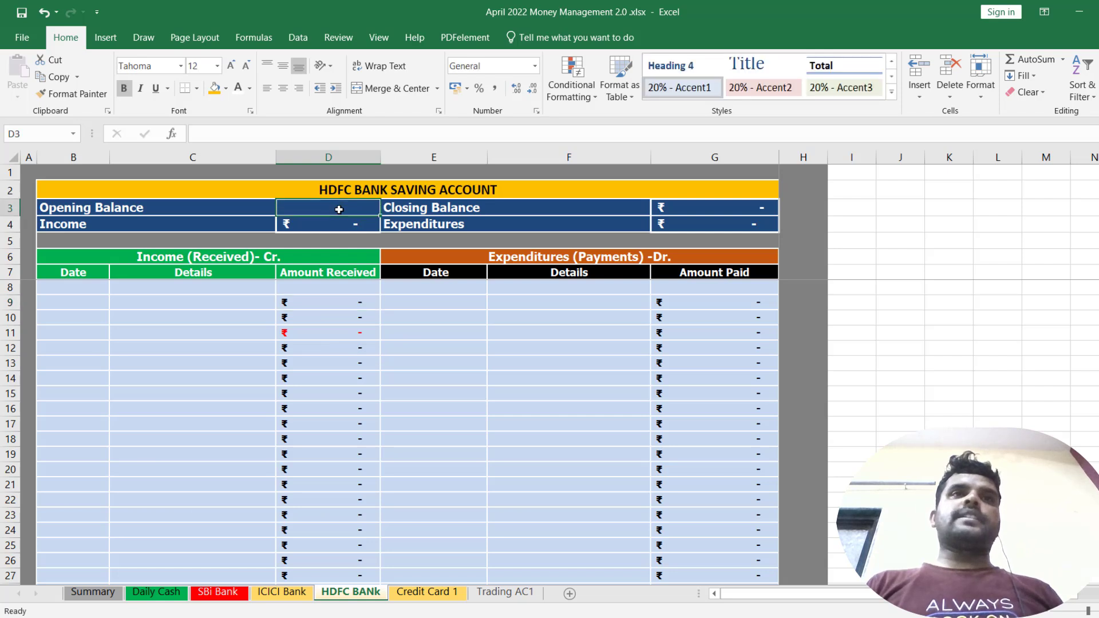
pyautogui.write('5000')
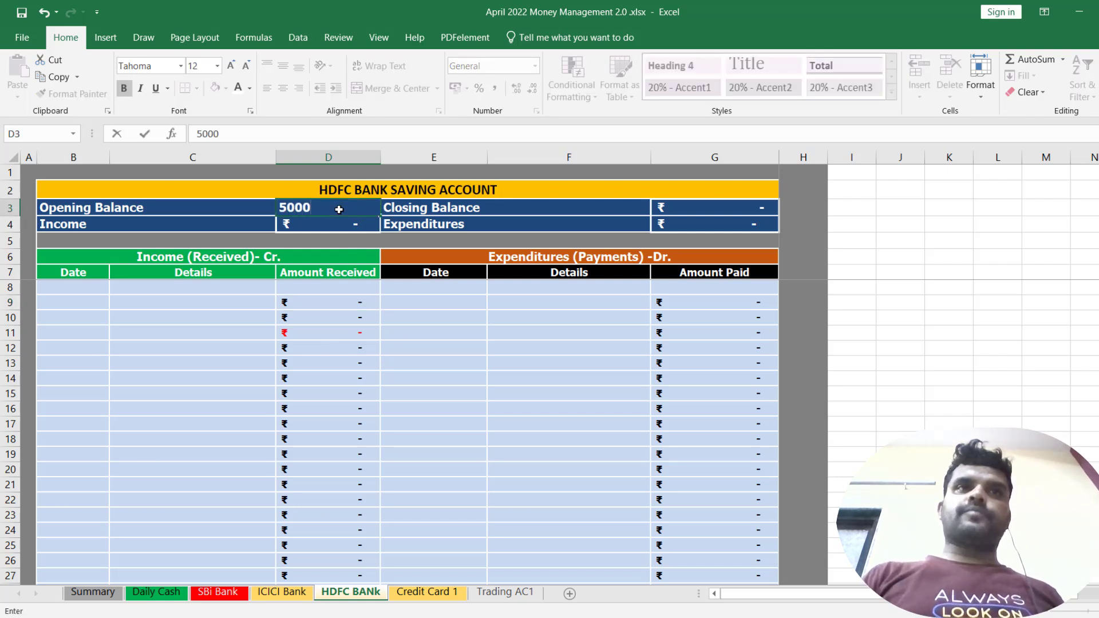
pyautogui.press('Return')
pyautogui.press('Up')
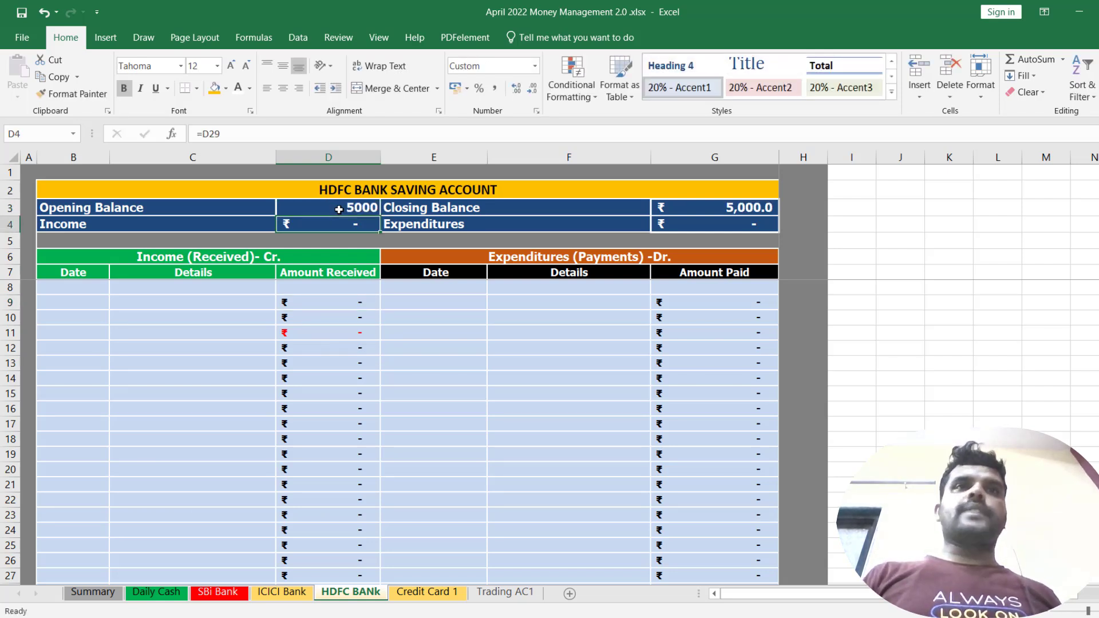
# Step: Examine the income and expenditure sections of the HDFC bank sheet
pyautogui.press('Down')
pyautogui.press('Down')
pyautogui.press('Down')
pyautogui.press('Down')
pyautogui.press('Down')
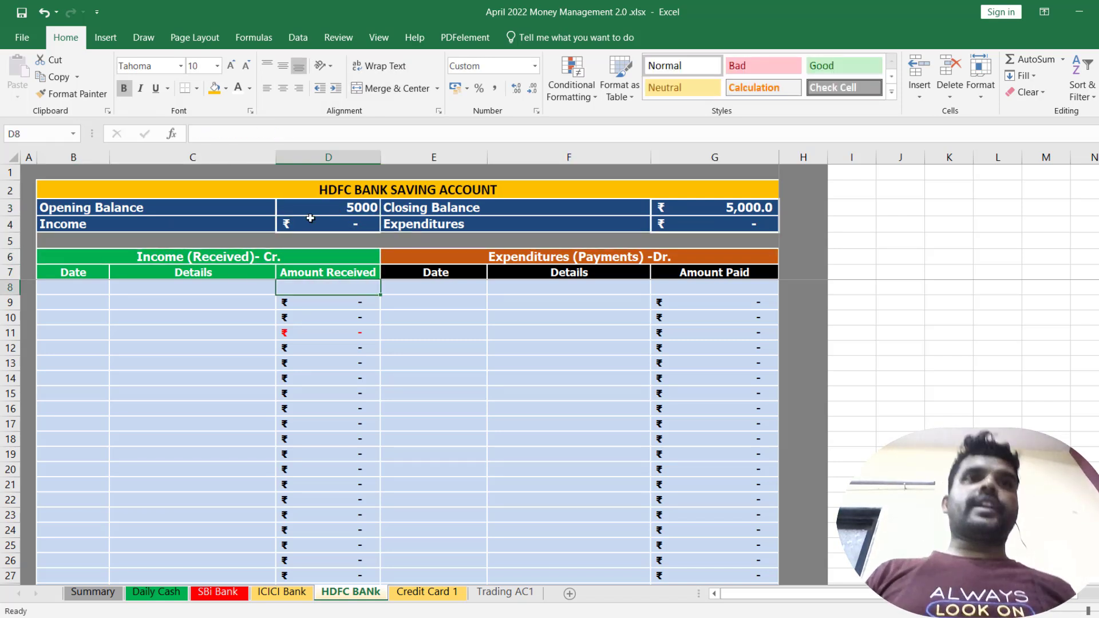
pyautogui.click(257, 351)
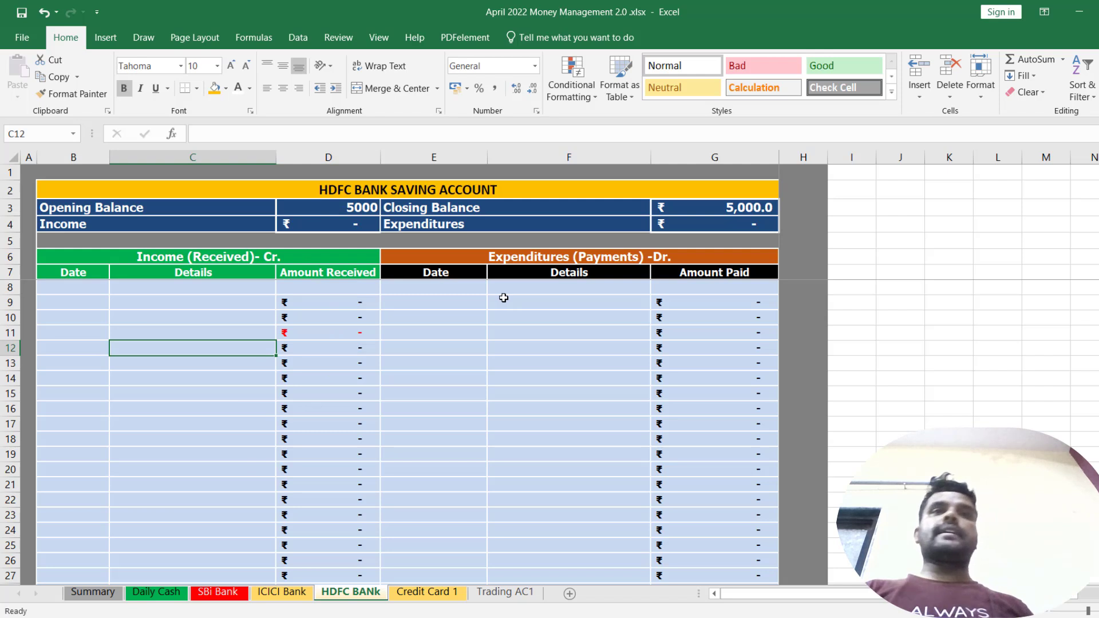
pyautogui.click(503, 298)
pyautogui.click(674, 251)
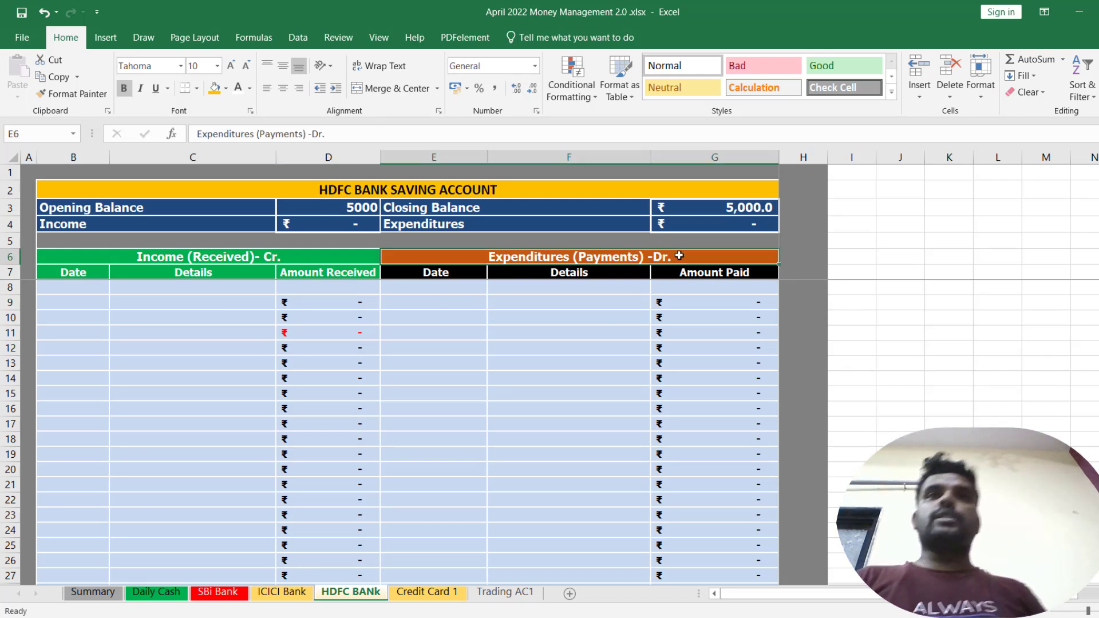
pyautogui.click(538, 287)
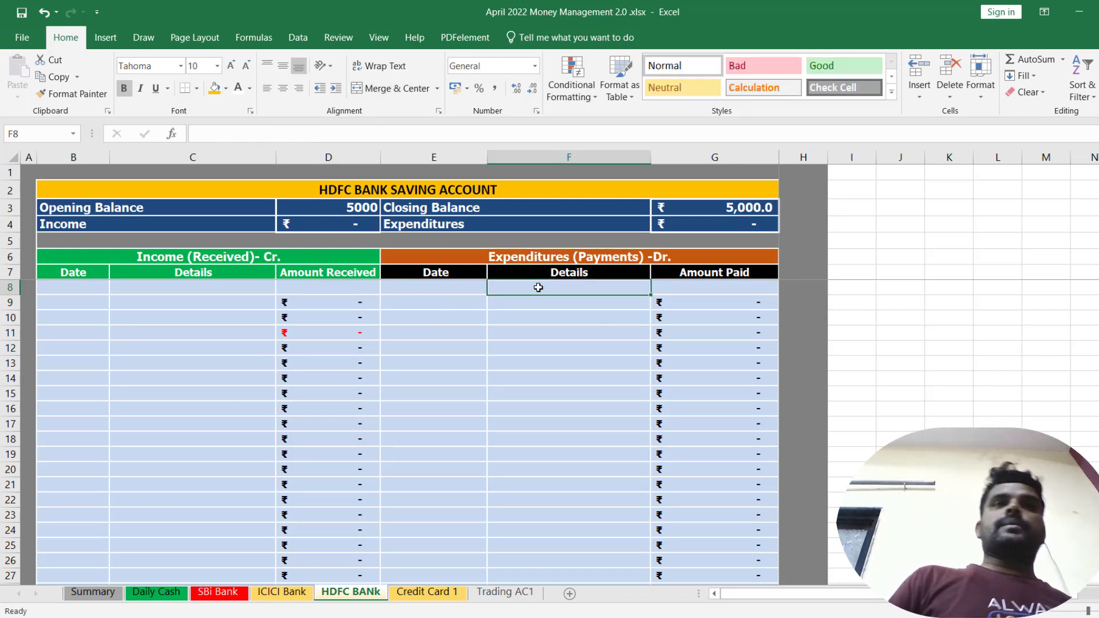
pyautogui.click(253, 256)
pyautogui.moveTo(582, 287); pyautogui.dragTo(587, 458)
# Step: Review how entries are recorded on the Daily Cash and ICICI Bank sheets
pyautogui.click(156, 592)
pyautogui.click(204, 366)
pyautogui.press('Up')
pyautogui.press('Up')
pyautogui.press('Up')
pyautogui.hotkey('shift', 'Down')
pyautogui.hotkey('shift', 'Down')
pyautogui.hotkey('shift', 'Down')
pyautogui.hotkey('shift', 'Down')
pyautogui.hotkey('shift', 'Down')
pyautogui.hotkey('shift', 'Down')
pyautogui.hotkey('shift', 'Down')
pyautogui.hotkey('shift', 'Down')
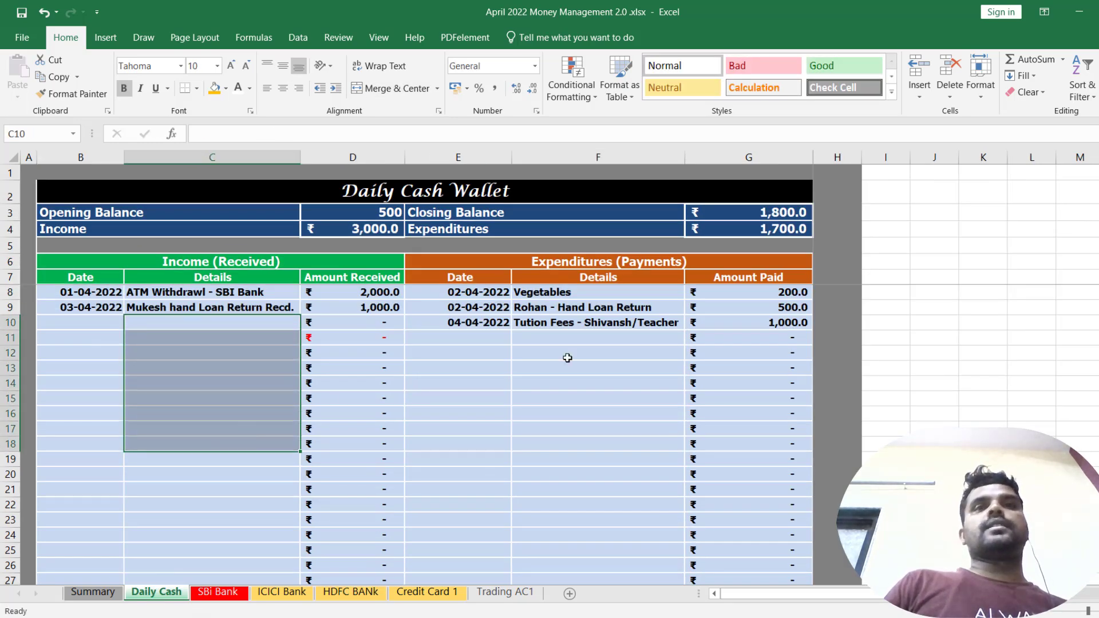
pyautogui.click(288, 593)
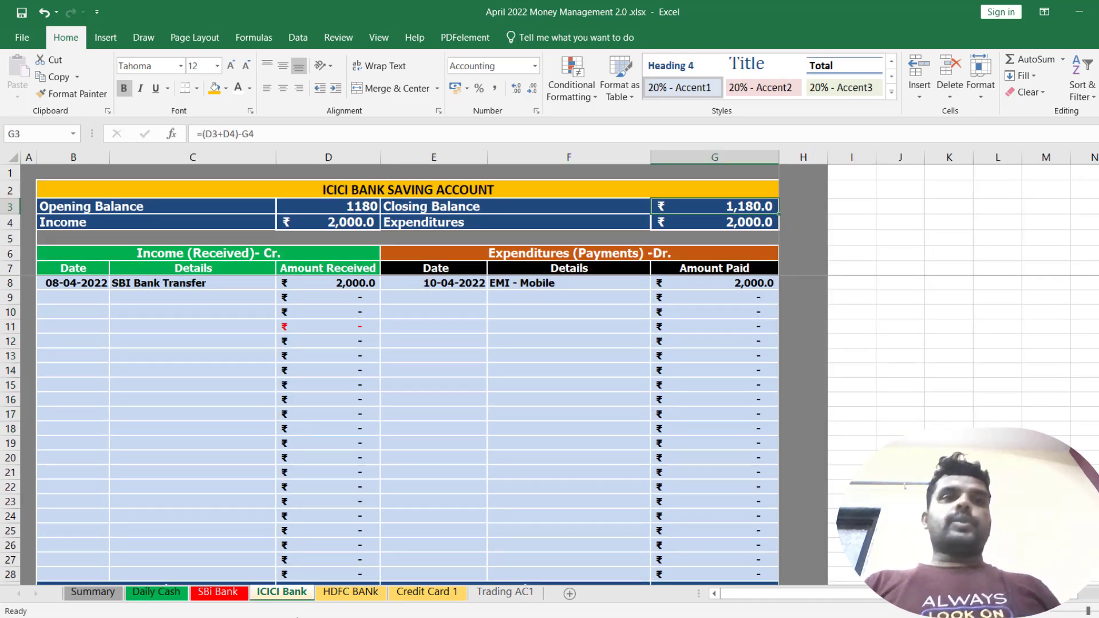
pyautogui.click(350, 592)
# Step: On the Credit Card 1 sheet, extend the opening balance label to "Opening Balance (Available Limit)"
pyautogui.click(424, 592)
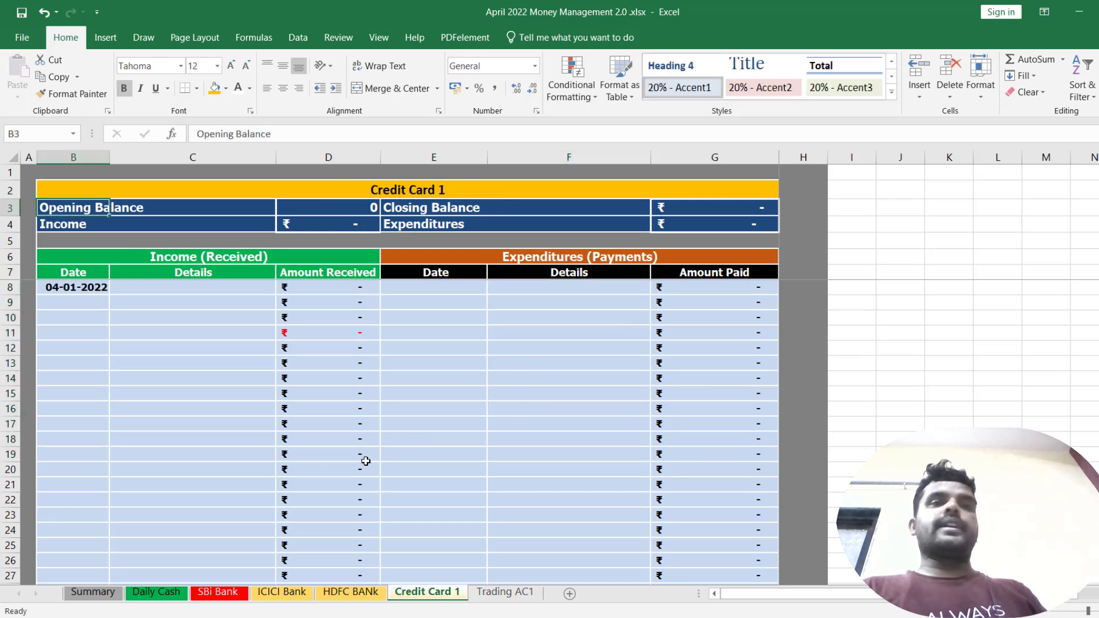
pyautogui.click(311, 207)
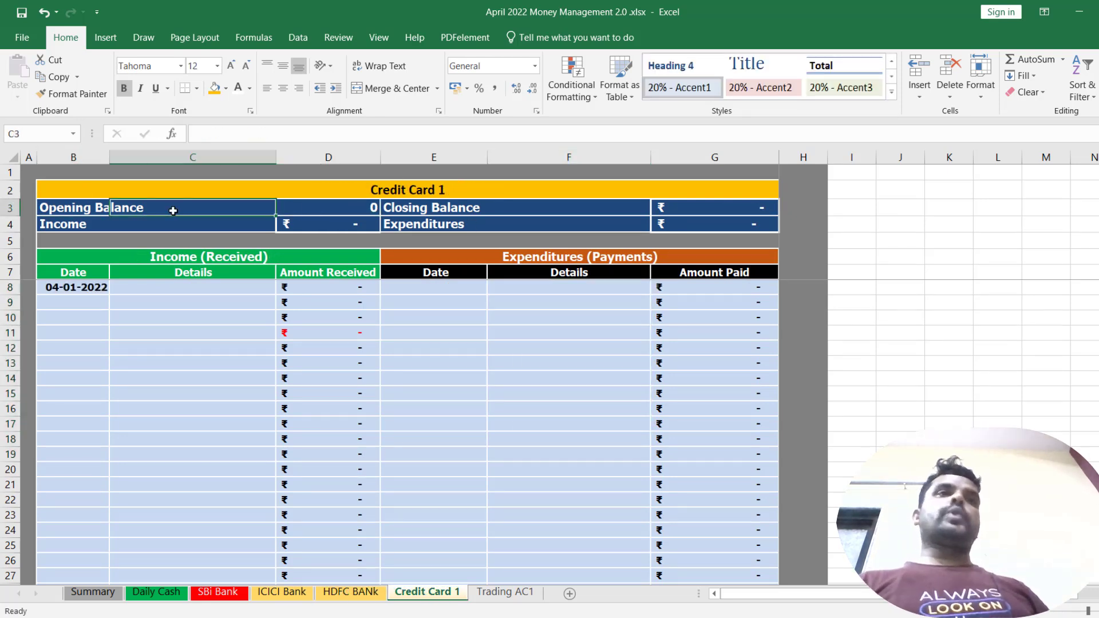
pyautogui.click(60, 203)
pyautogui.click(281, 132)
pyautogui.write('(Av')
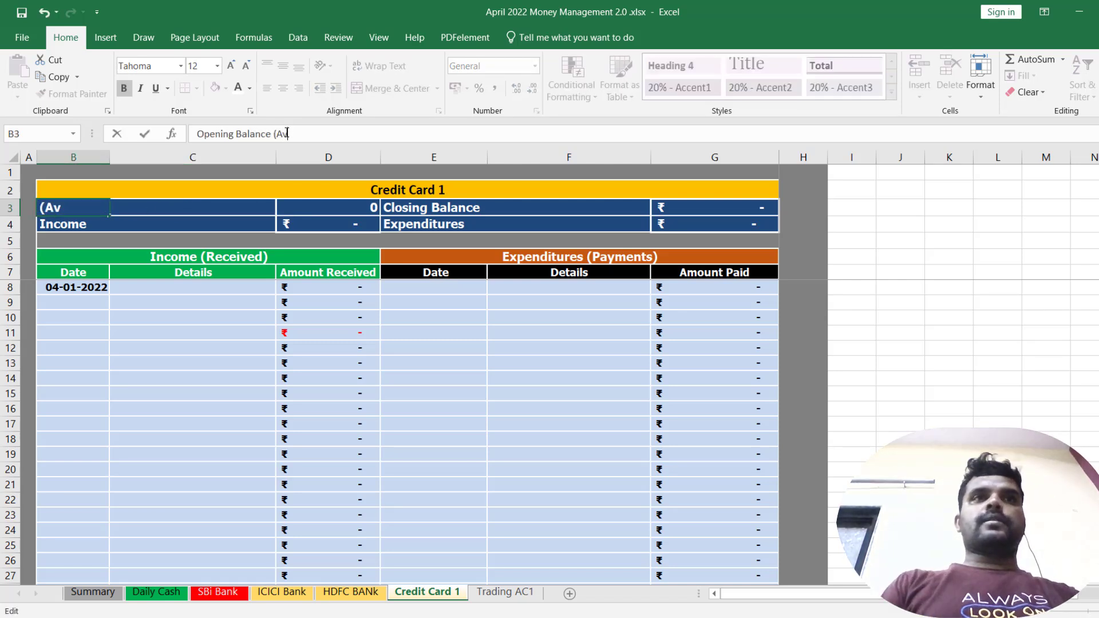
pyautogui.write('ailable Limit)')
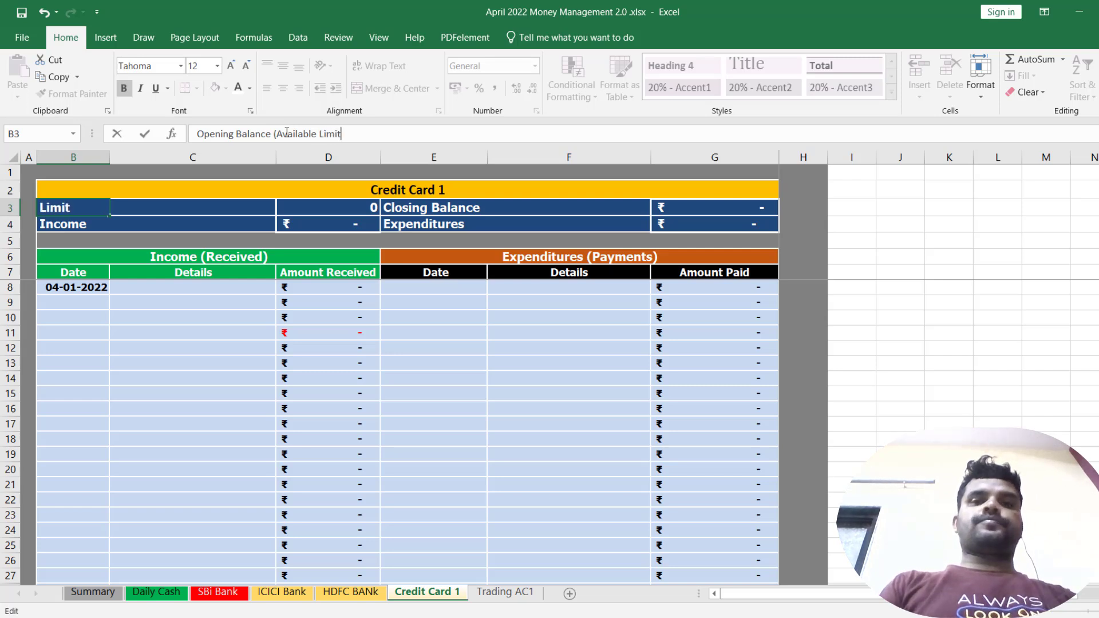
pyautogui.press('Return')
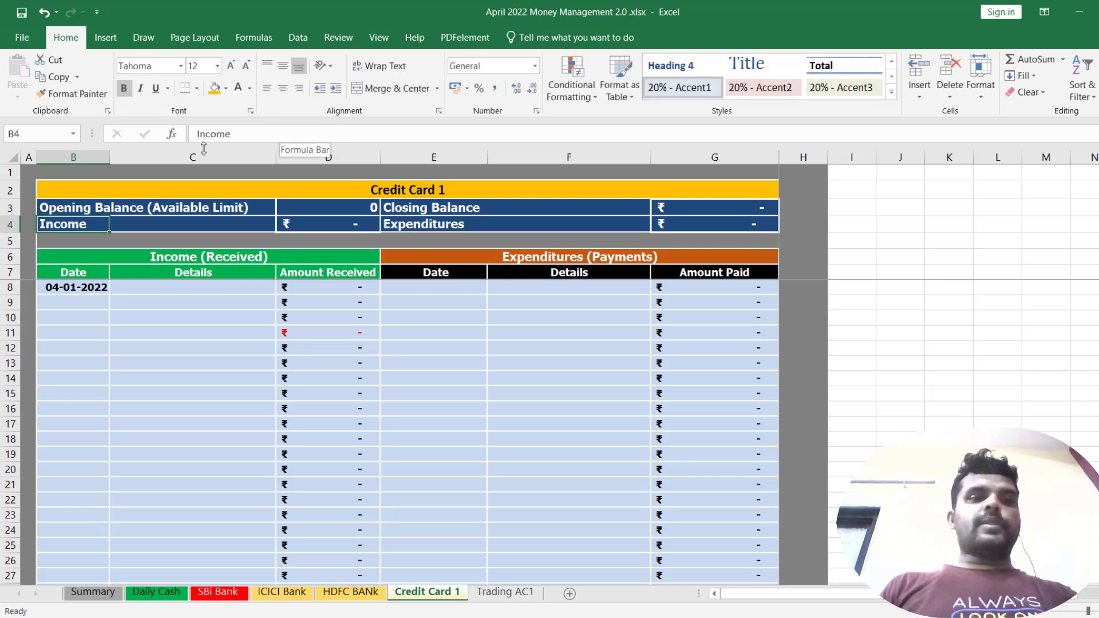
# Step: Set the credit card's opening available limit to 50000
pyautogui.click(318, 209)
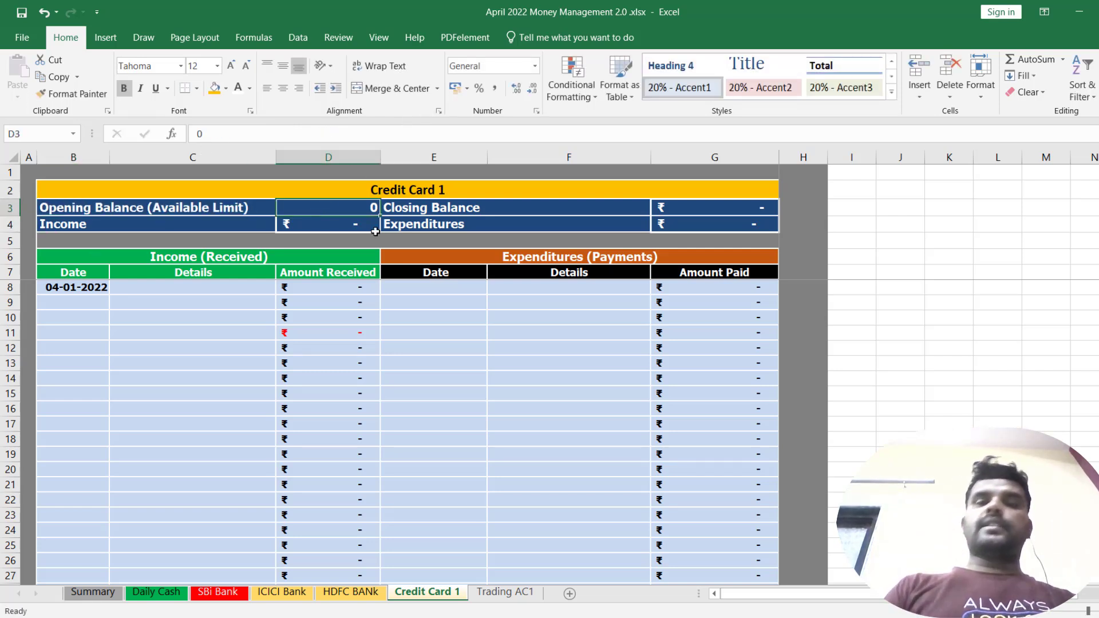
pyautogui.write('50000')
pyautogui.press('Return')
pyautogui.press('Down')
pyautogui.press('Down')
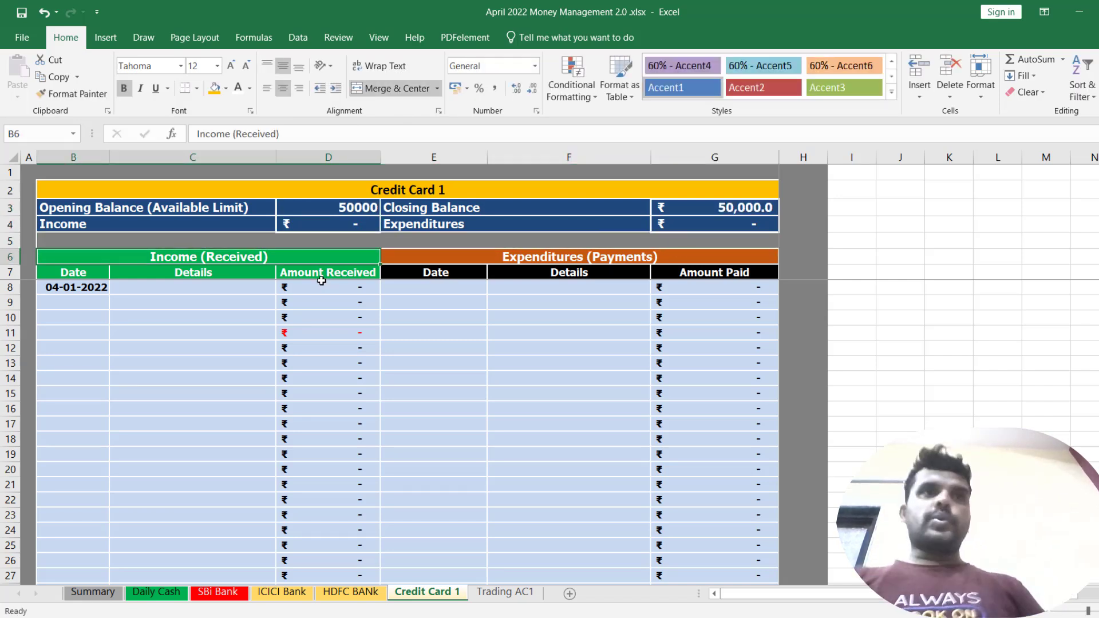
# Step: Clear the leftover date from the first income row of the Credit Card 1 sheet
pyautogui.click(229, 286)
pyautogui.click(84, 286)
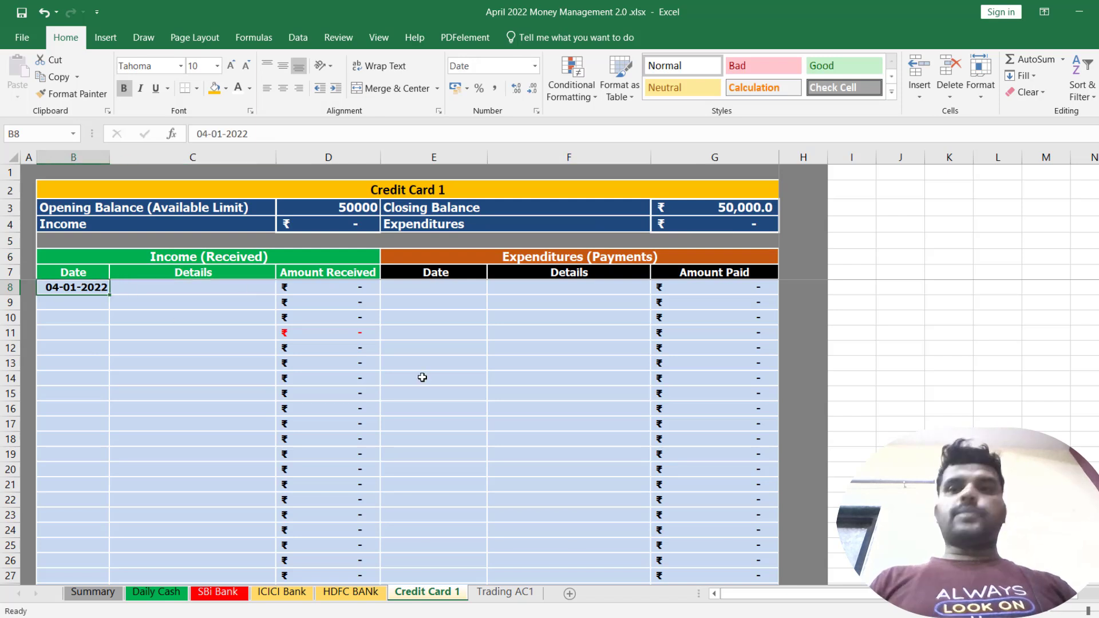
pyautogui.press('Delete')
pyautogui.press('Right')
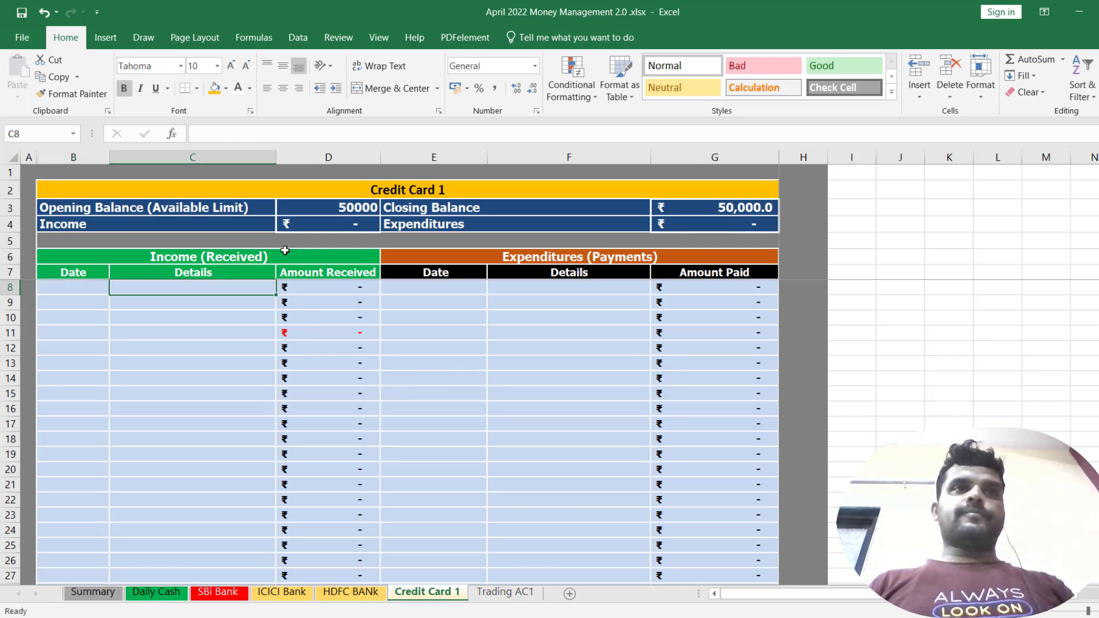
# Step: Change the Credit Card 1 income heading to "Income (Received) -Cr."
pyautogui.click(287, 272)
pyautogui.click(289, 257)
pyautogui.doubleClick(289, 257)
pyautogui.write('-Cr.')
pyautogui.press('Return')
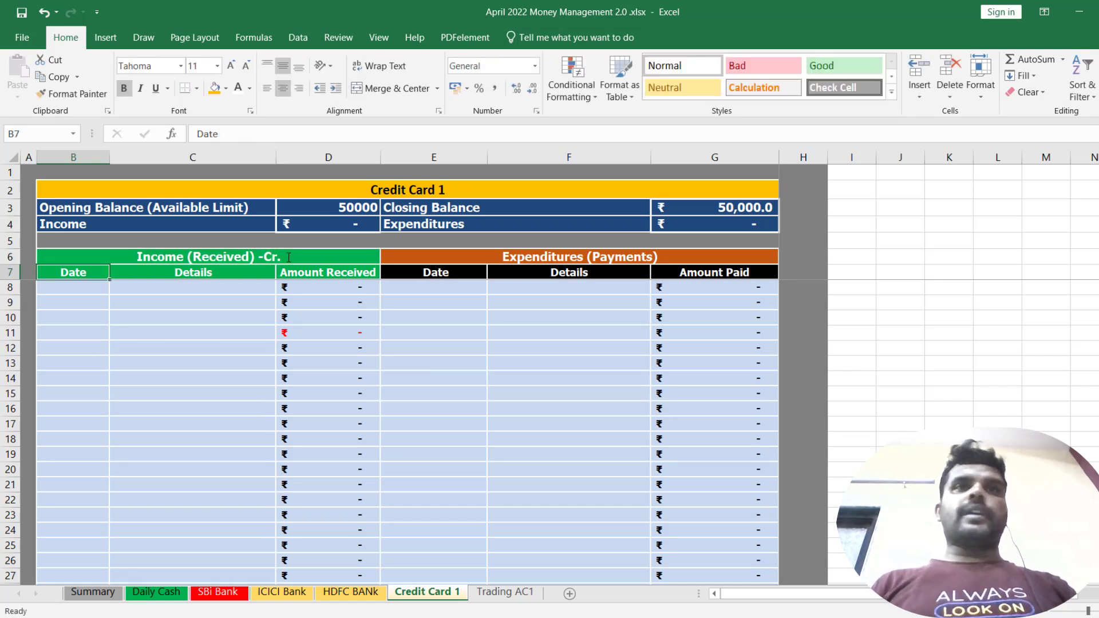
# Step: Change the Credit Card 1 expenditure heading to "Expenditures (Payments) -Dr."
pyautogui.doubleClick(678, 258)
pyautogui.write('-Dr')
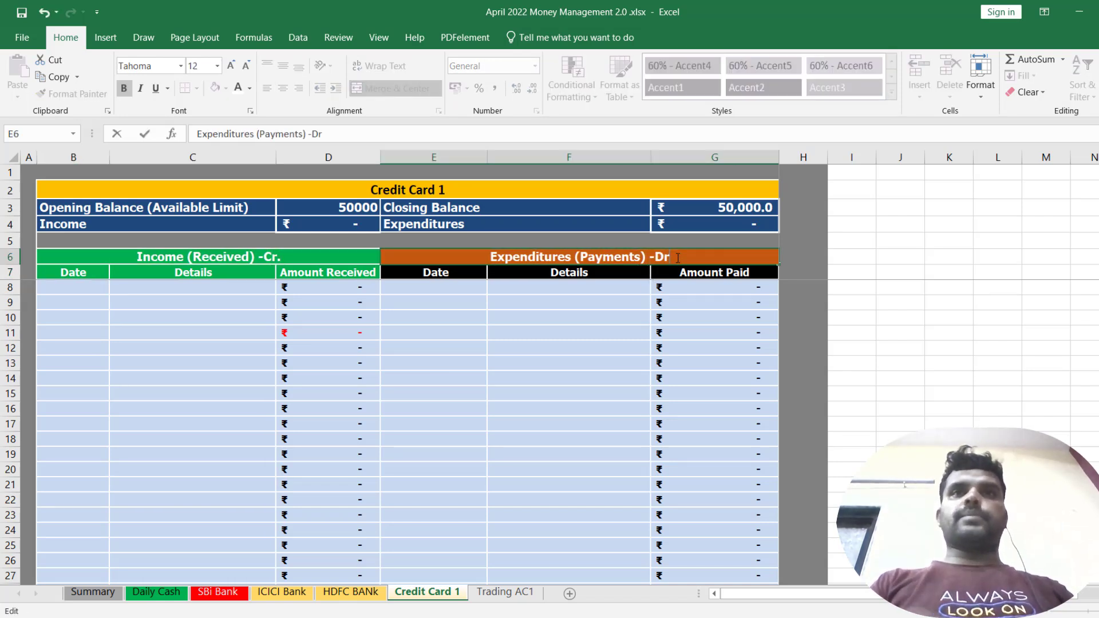
pyautogui.press('Return')
pyautogui.doubleClick(678, 257)
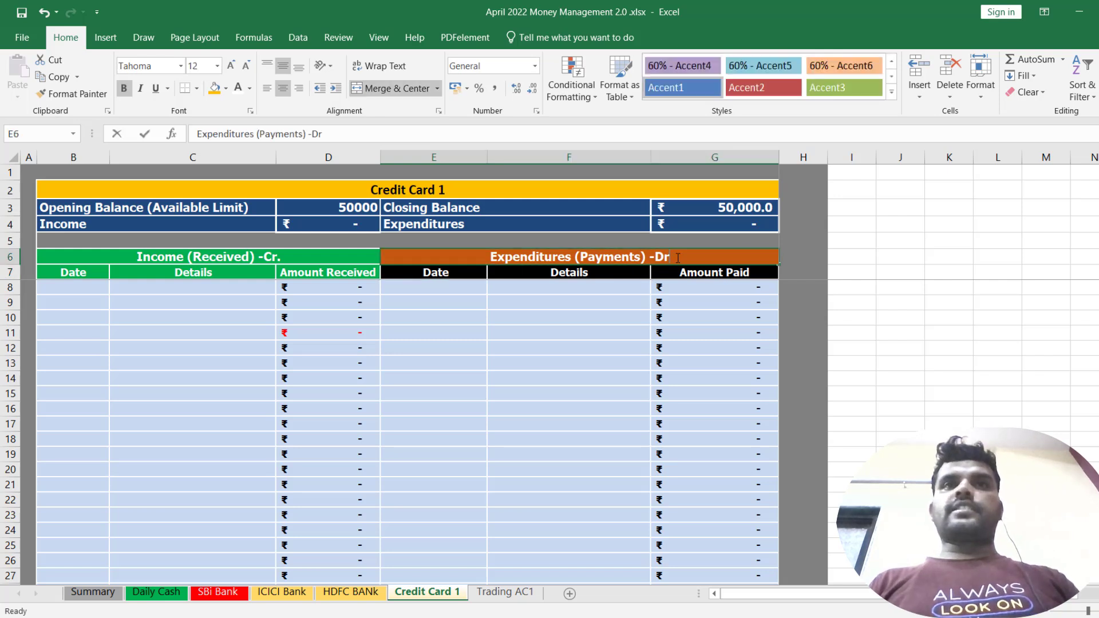
pyautogui.write('.')
pyautogui.press('Return')
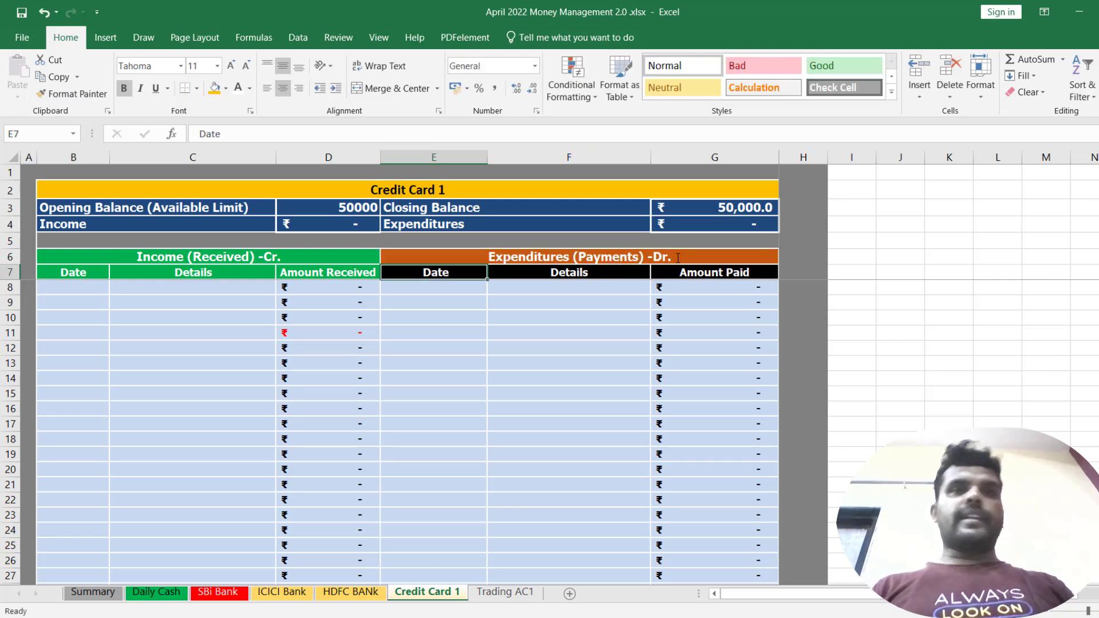
# Step: Record a "Youtube Premium" payment of 189 in the first expenditure row of the Credit Card 1 sheet
pyautogui.click(527, 316)
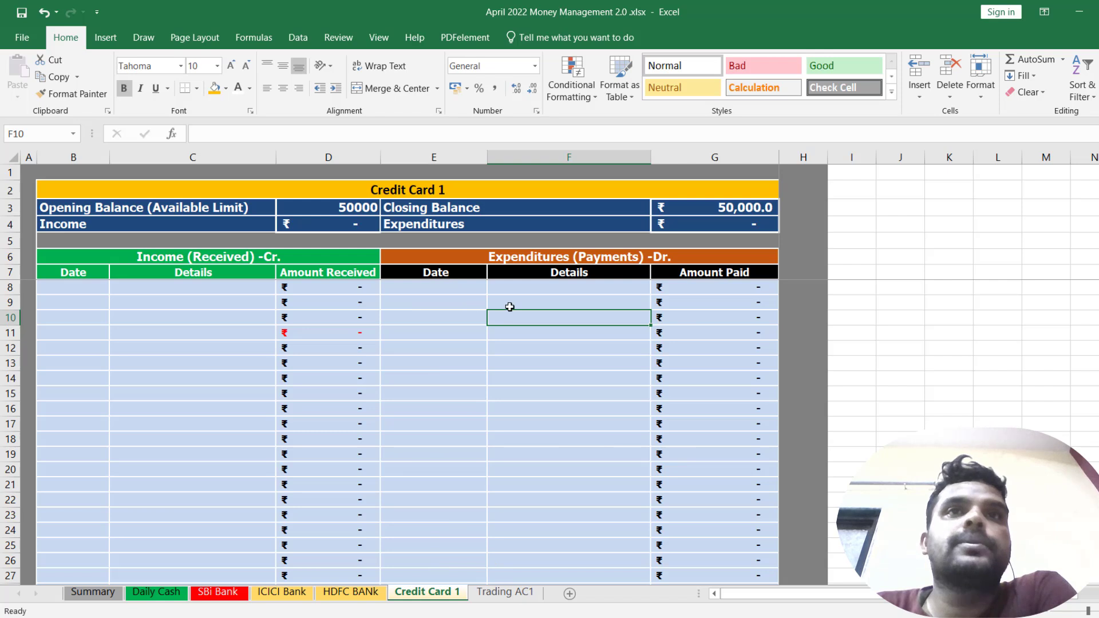
pyautogui.click(587, 301)
pyautogui.click(588, 286)
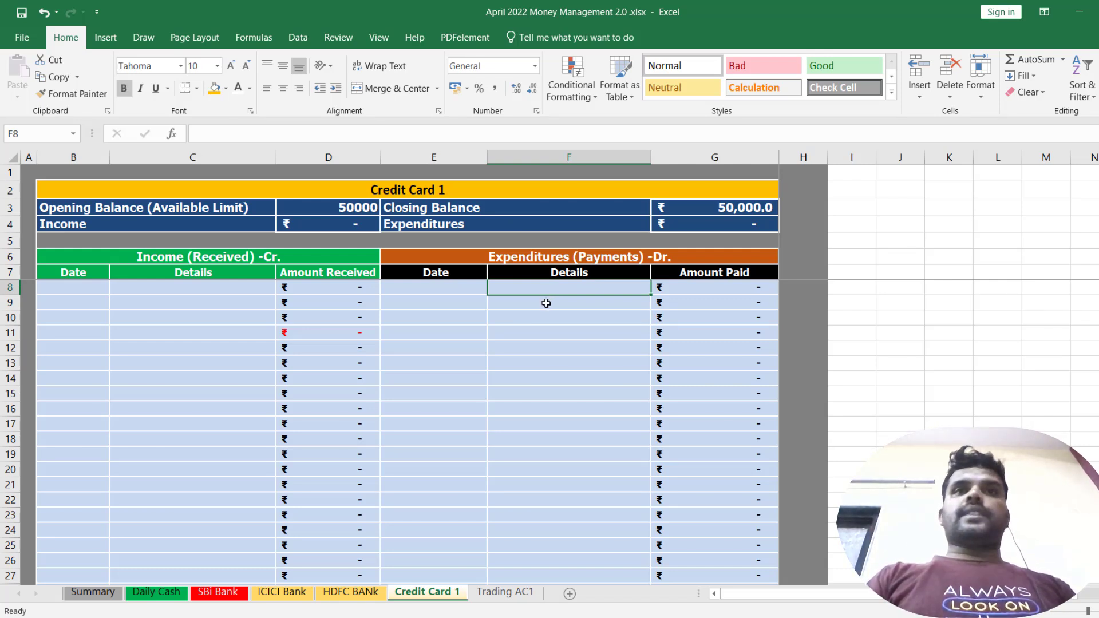
pyautogui.write('Y')
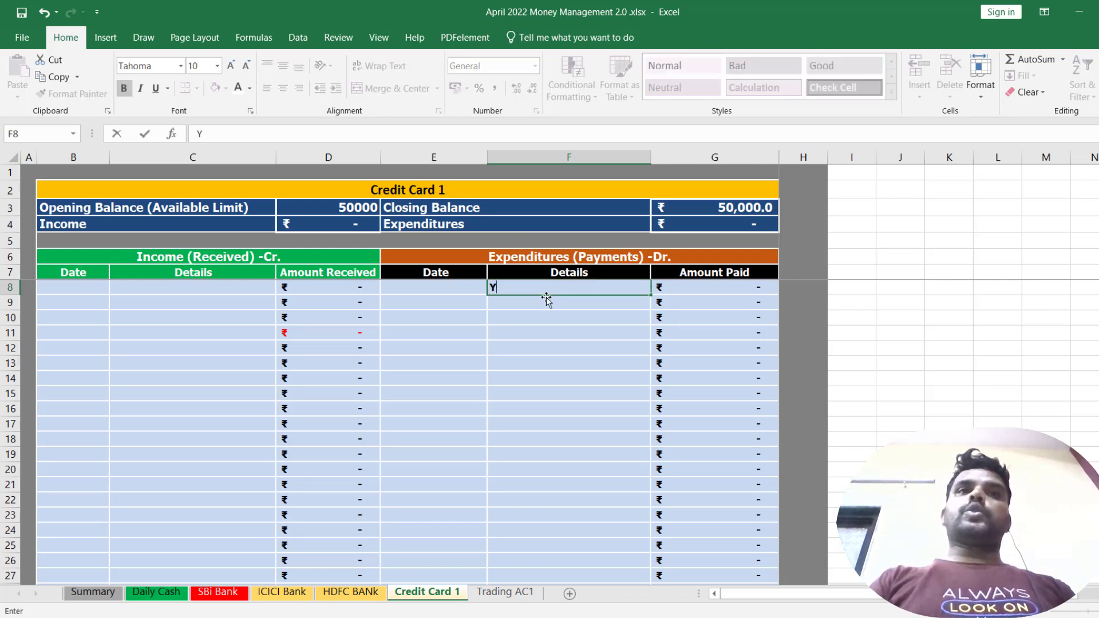
pyautogui.write('outube Premium')
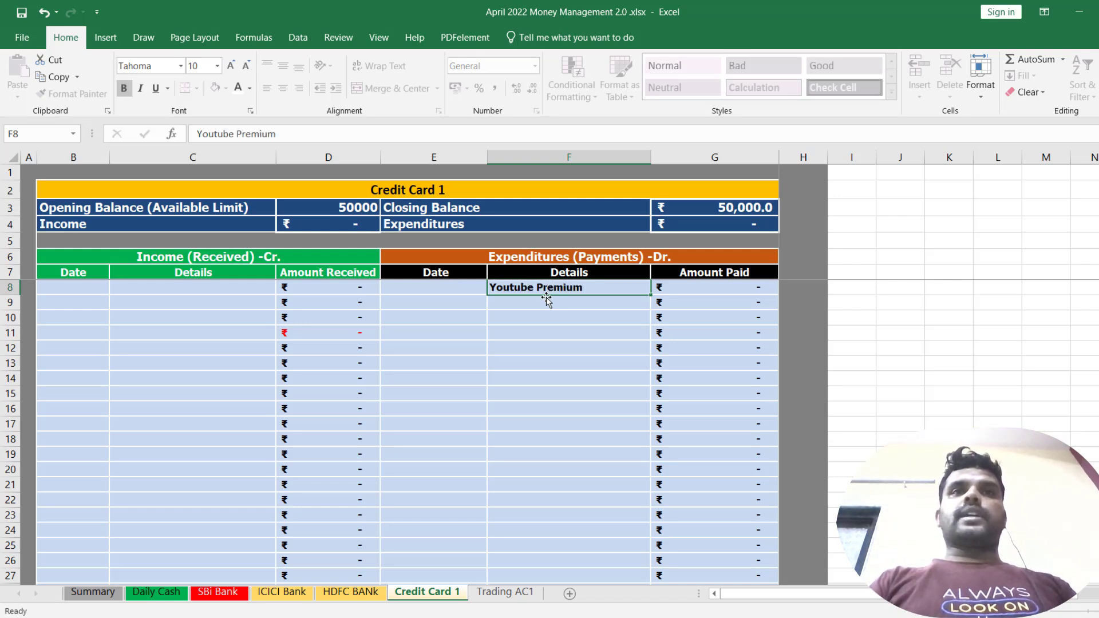
pyautogui.press('Return')
pyautogui.press('Up')
pyautogui.press('Right')
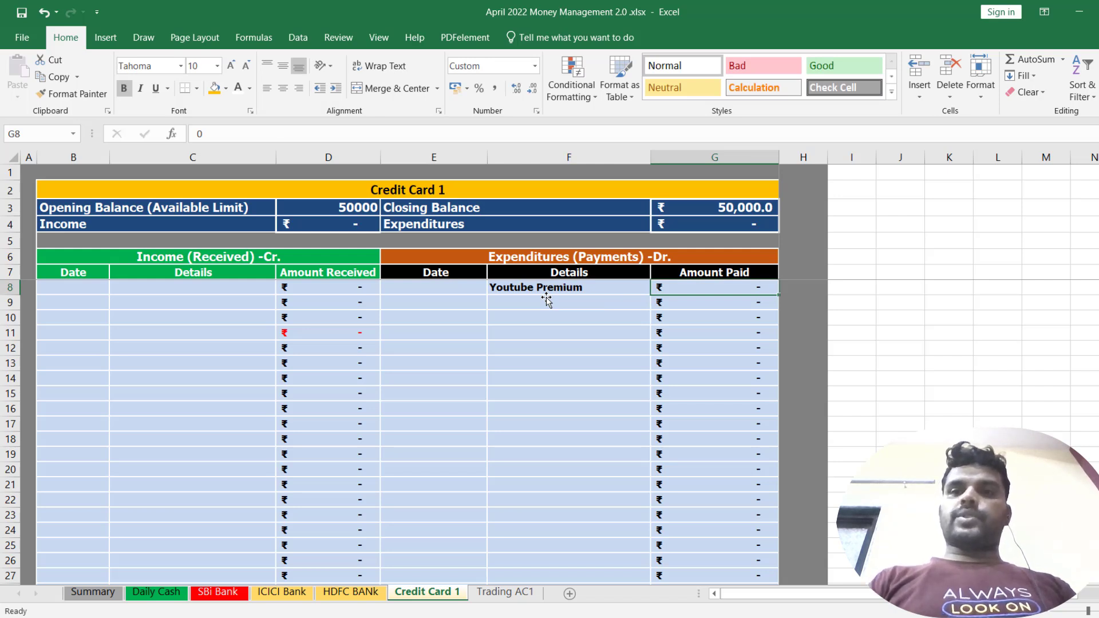
pyautogui.write('189')
pyautogui.press('Return')
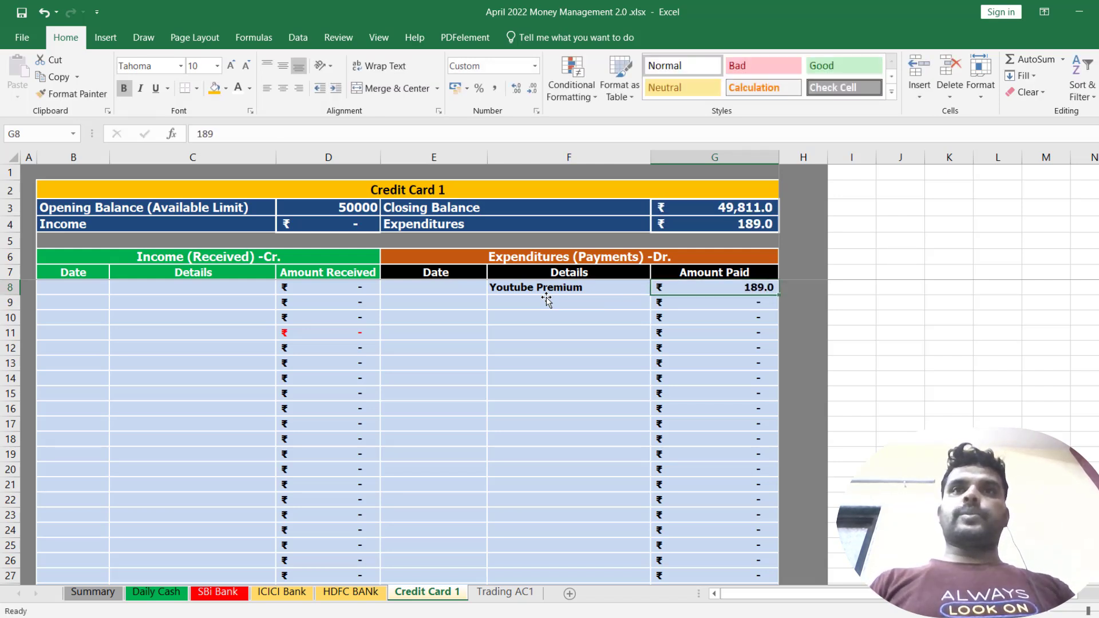
pyautogui.press('Up')
pyautogui.press('Left')
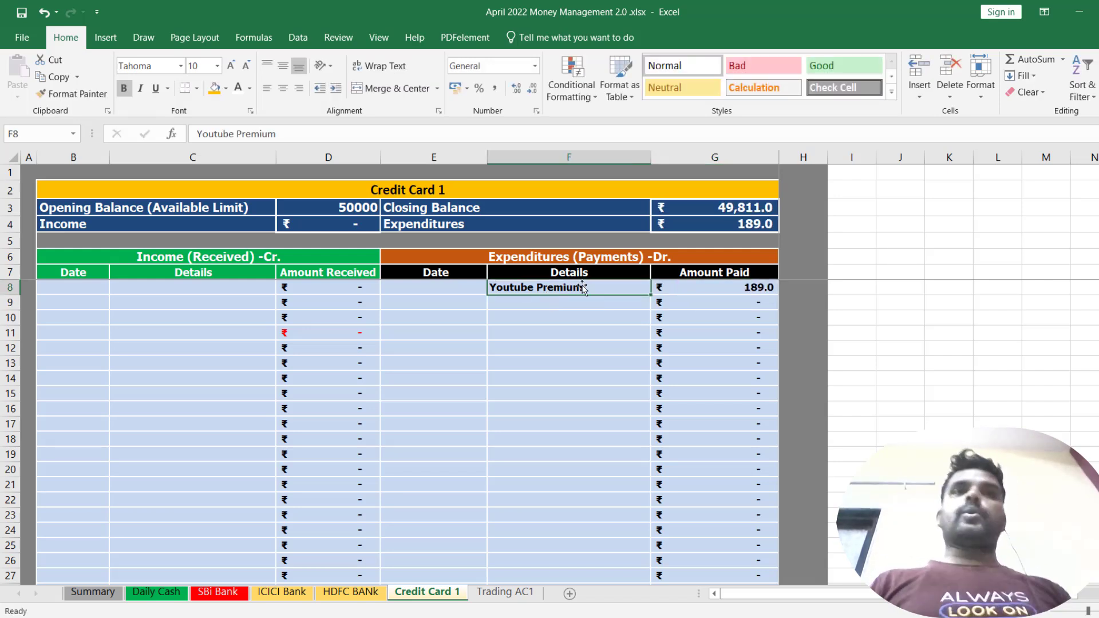
# Step: Change the Closing Balance label on the Credit Card 1 sheet to "Closing Balance (Final Available Limit)"
pyautogui.click(434, 172)
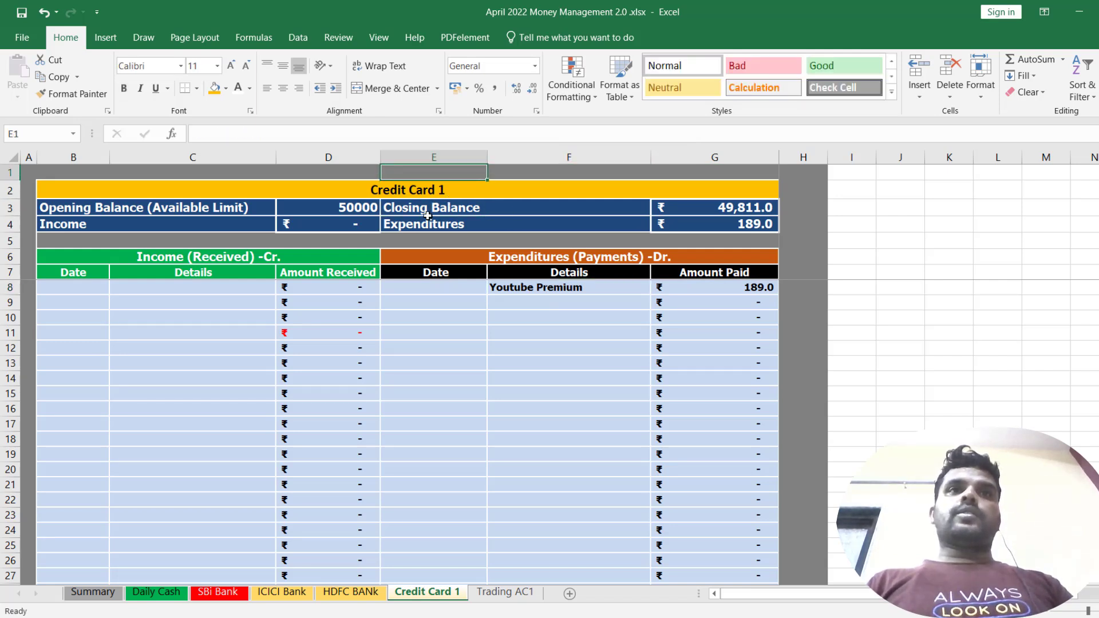
pyautogui.click(426, 206)
pyautogui.click(287, 134)
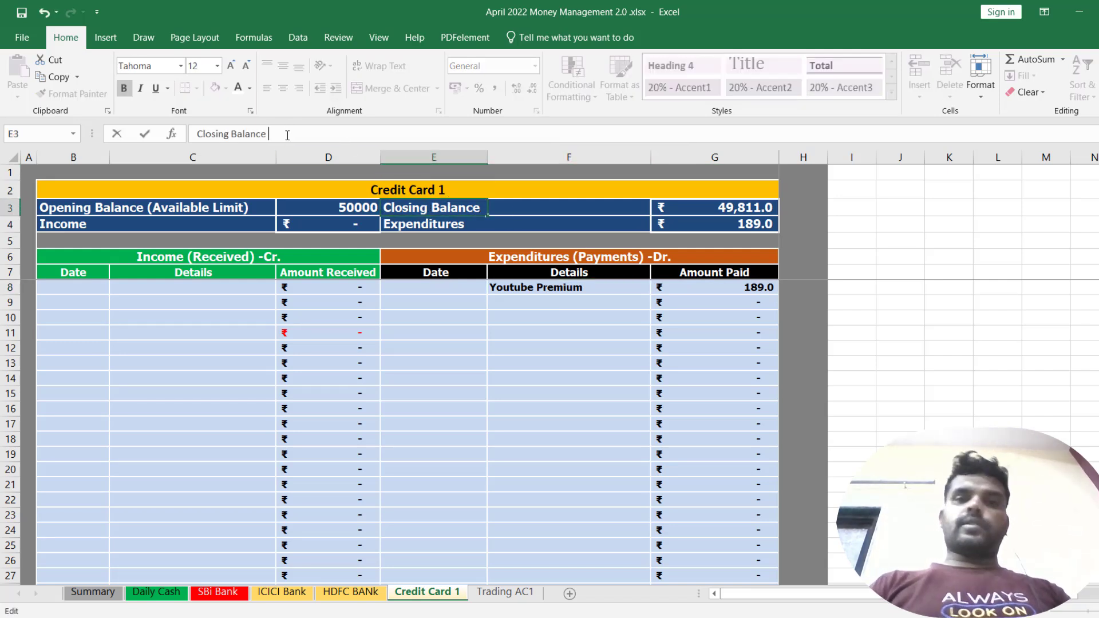
pyautogui.write('(Final AS')
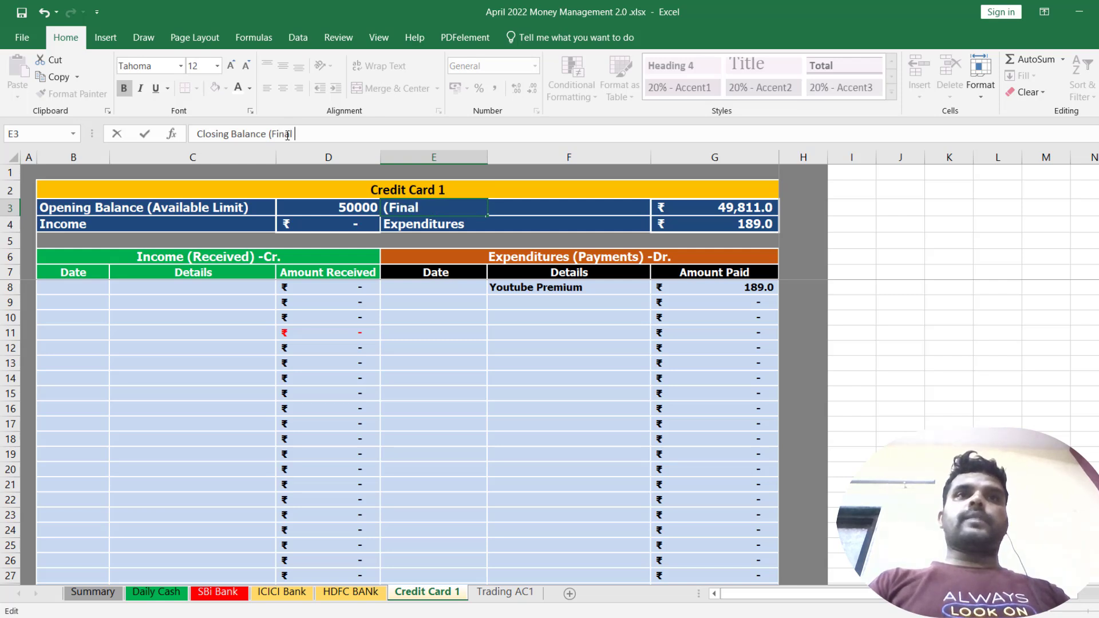
pyautogui.press('BackSpace')
pyautogui.write('vailable Limit')
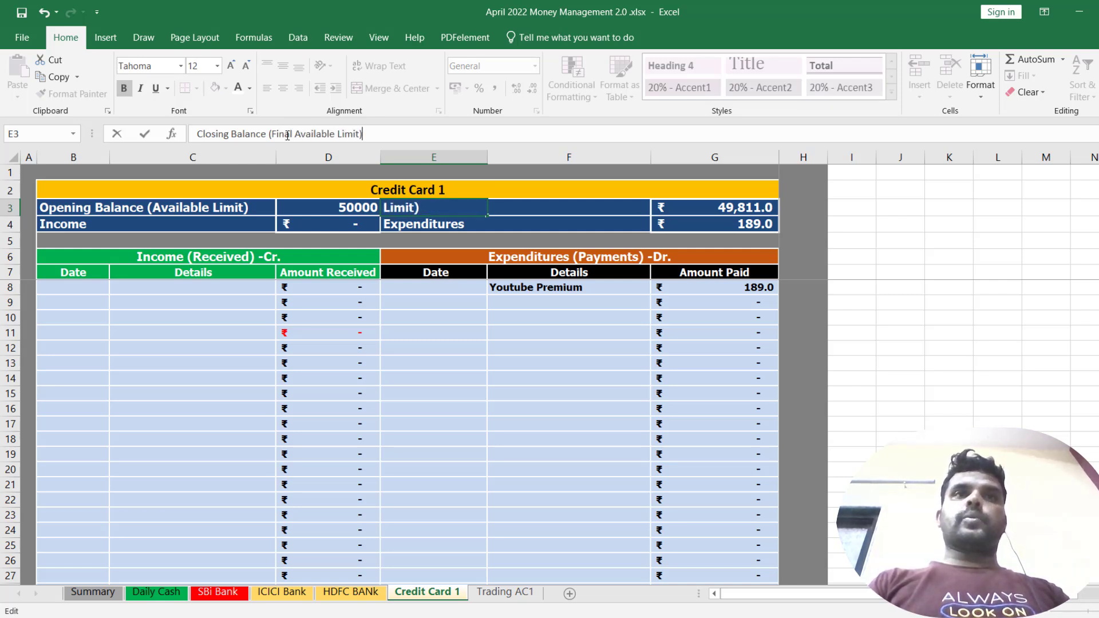
pyautogui.press('Return')
pyautogui.click(753, 209)
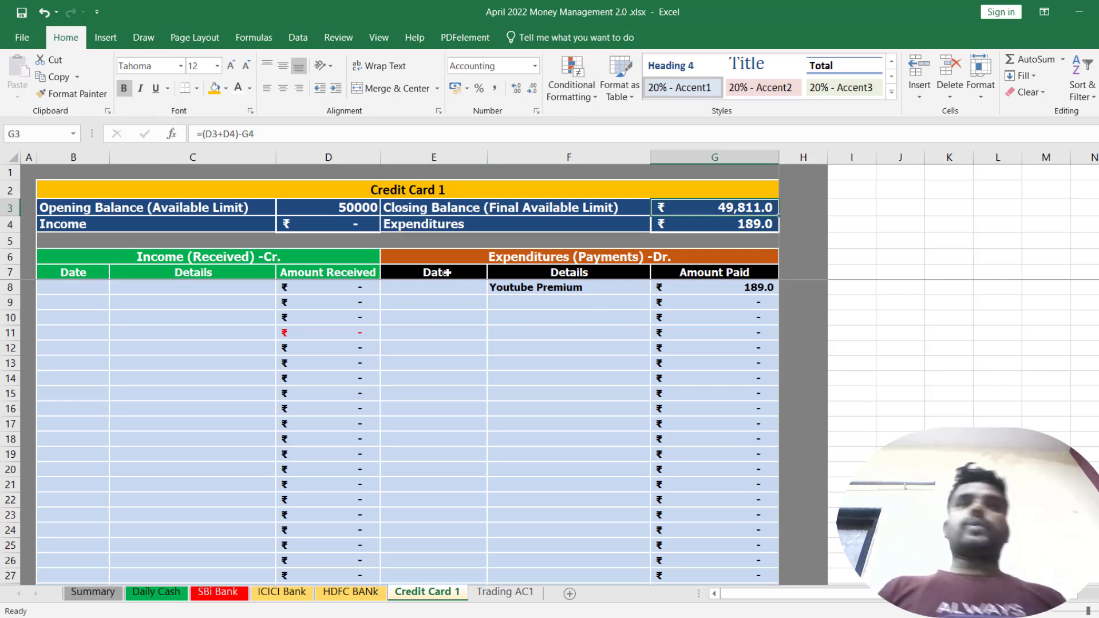
pyautogui.click(166, 296)
pyautogui.click(85, 224)
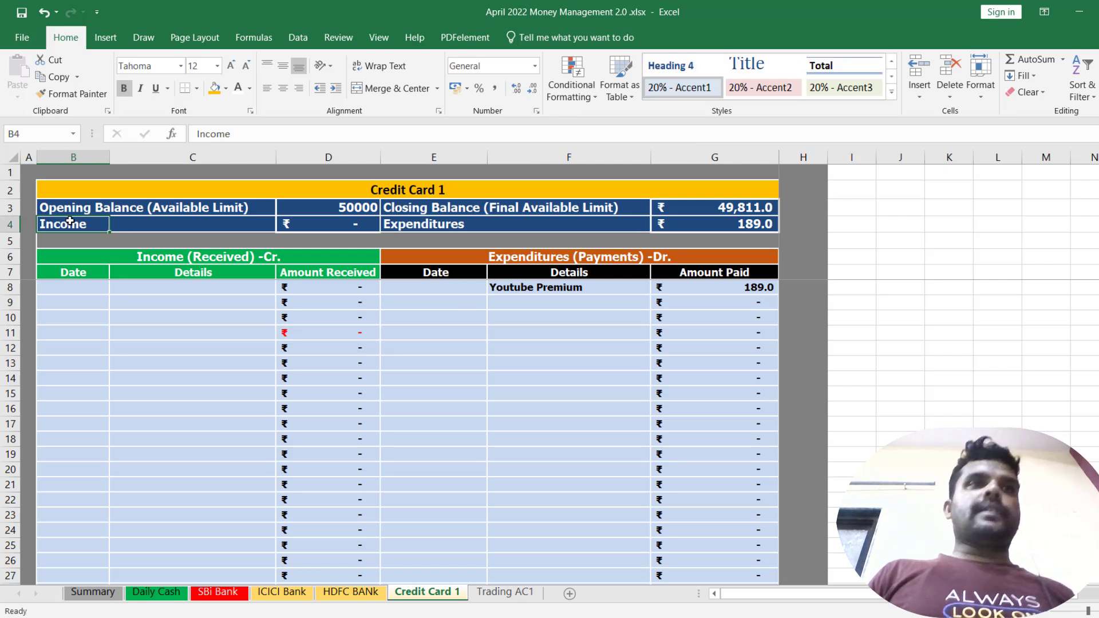
pyautogui.doubleClick(69, 224)
pyautogui.moveTo(95, 224); pyautogui.dragTo(1, 216)
pyautogui.write('C')
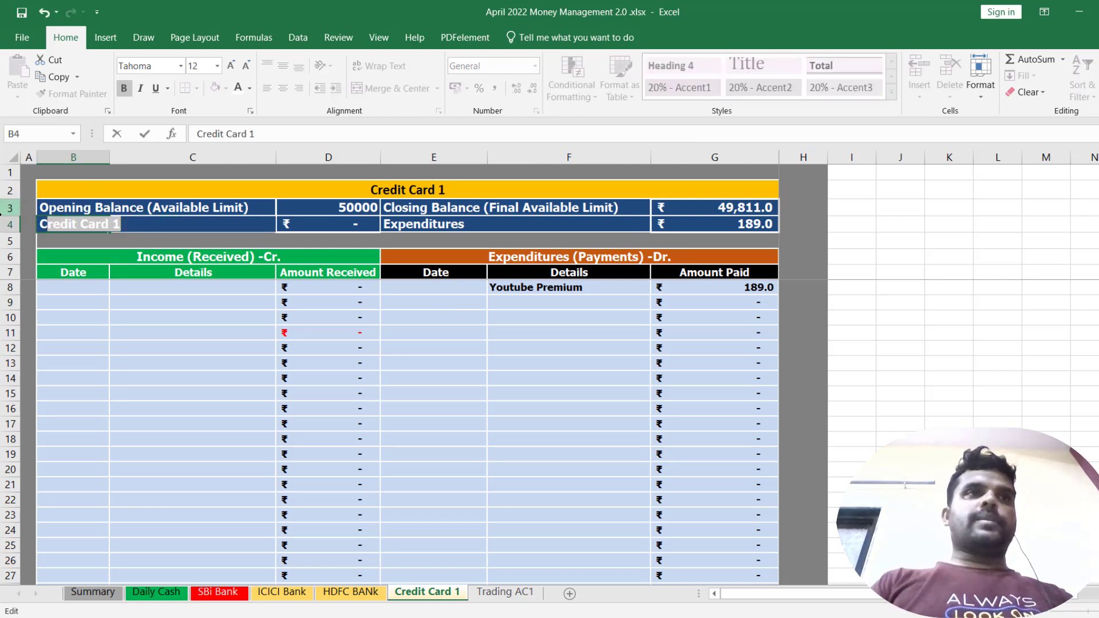
pyautogui.write('redit ')
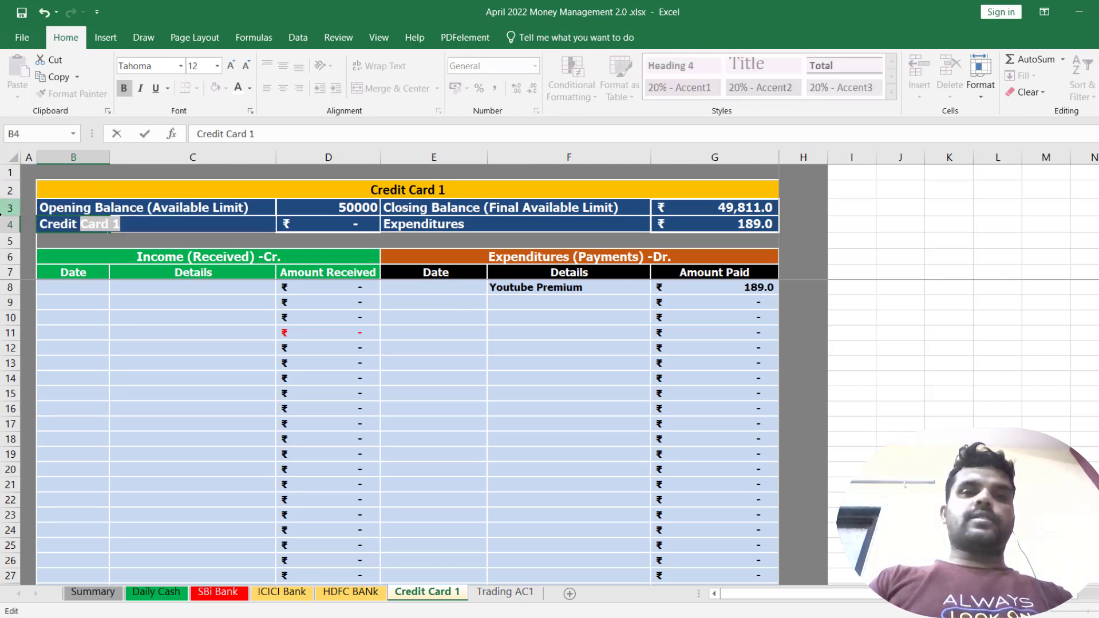
pyautogui.write('o')
pyautogui.press('BackSpace')
pyautogui.press('BackSpace')
pyautogui.press('BackSpace')
pyautogui.press('BackSpace')
pyautogui.press('BackSpace')
pyautogui.press('BackSpace')
pyautogui.press('BackSpace')
pyautogui.press('BackSpace')
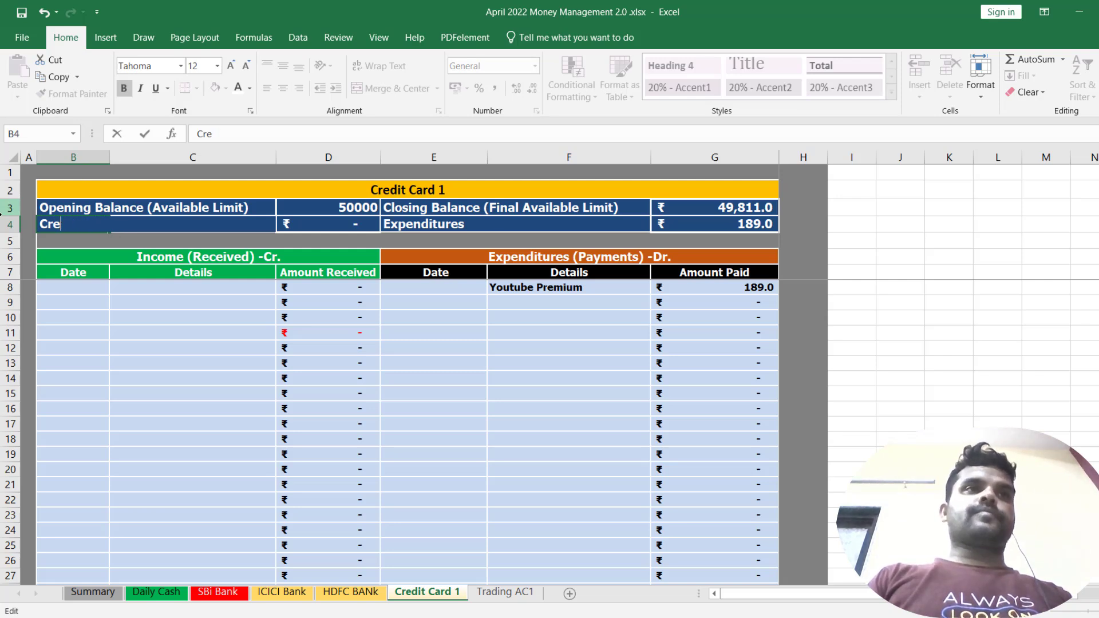
pyautogui.press('Escape')
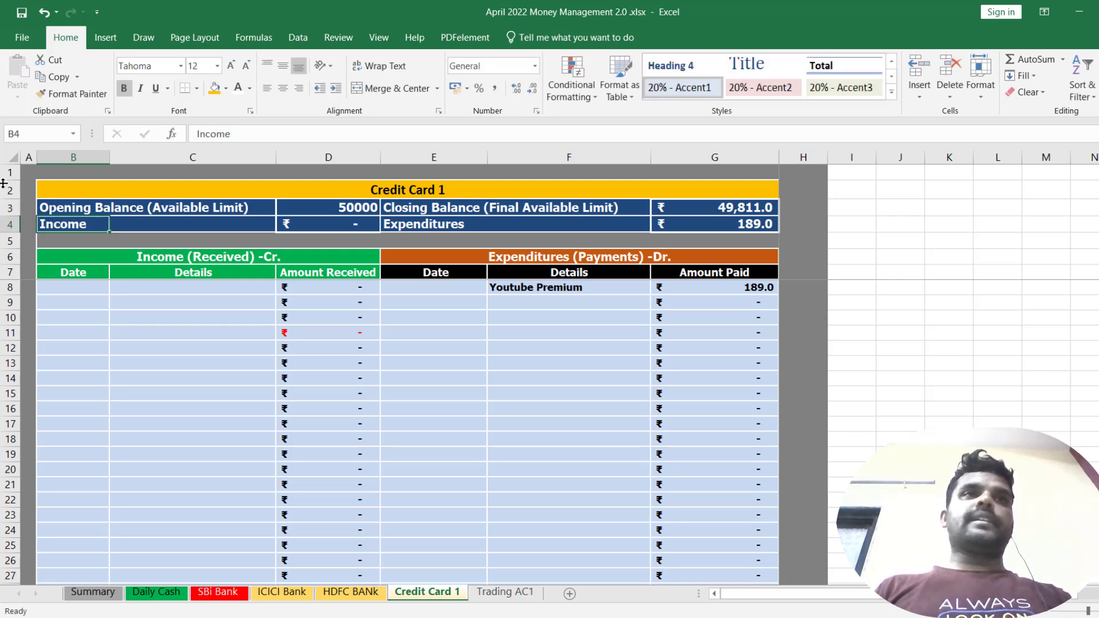
# Step: Replace the Income label in the Credit Card 1 summary block with "Payment Made /Credited Amt."
pyautogui.write('P')
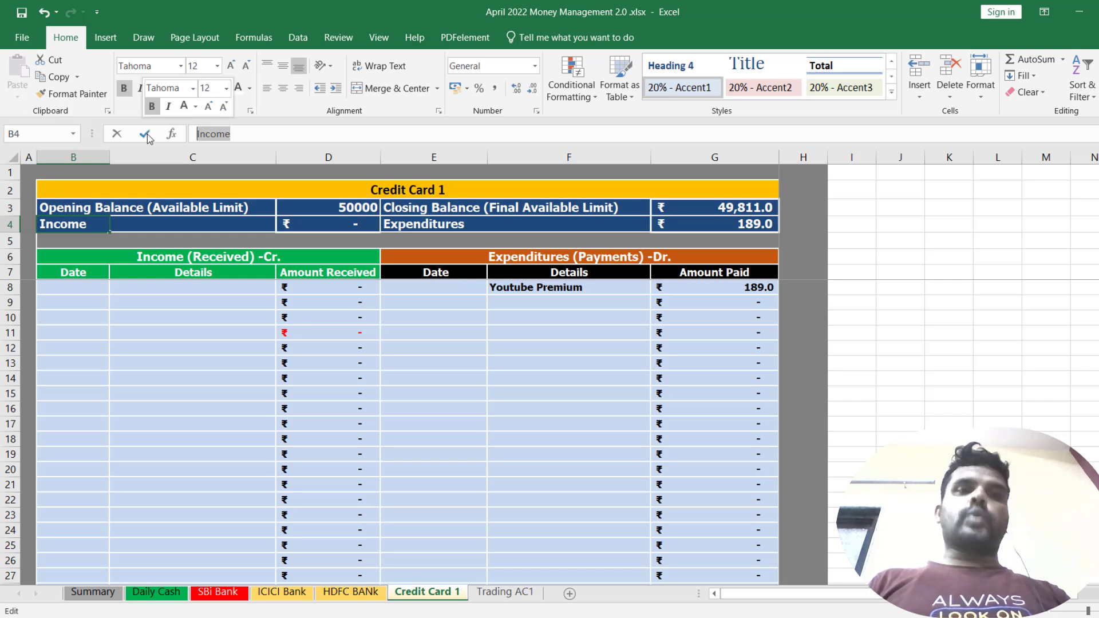
pyautogui.write('ayment Made')
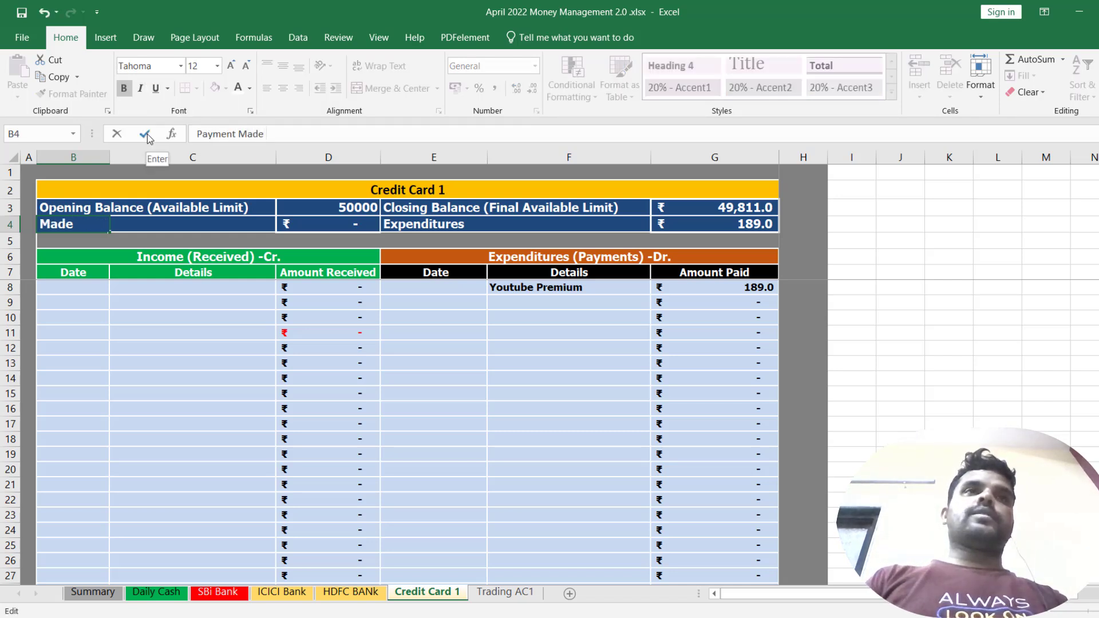
pyautogui.write(' /C')
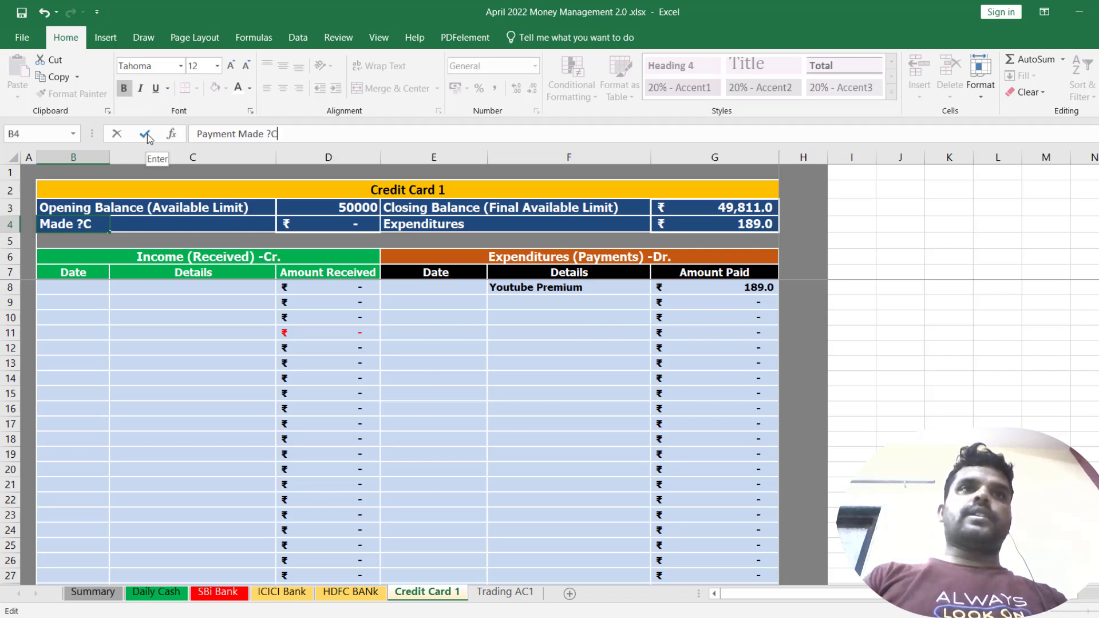
pyautogui.press('BackSpace')
pyautogui.press('BackSpace')
pyautogui.write('/Cred')
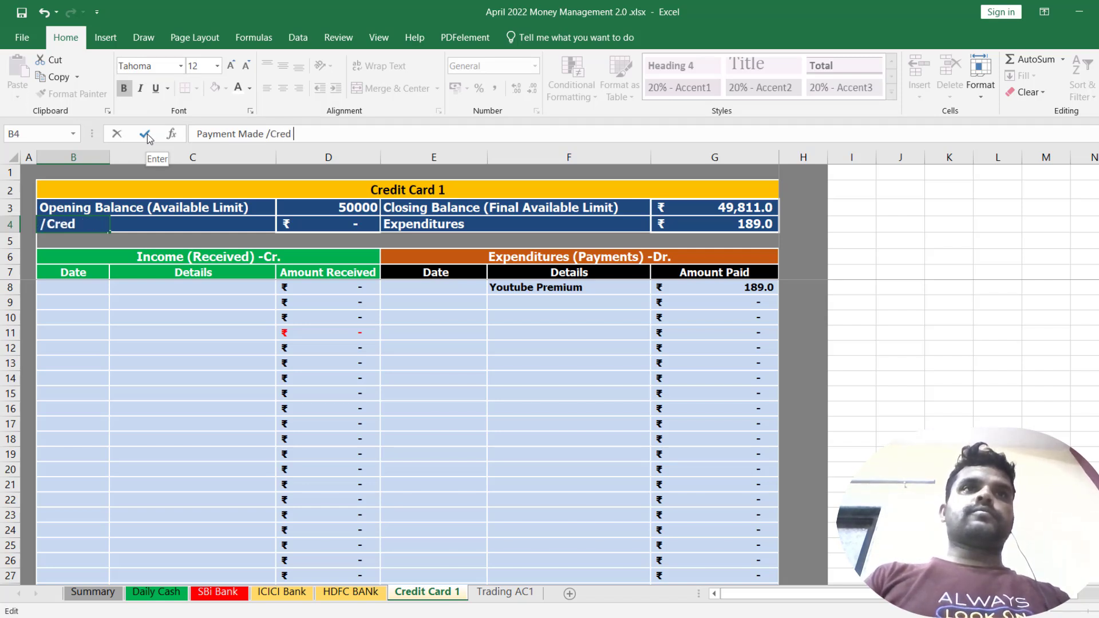
pyautogui.write('ite')
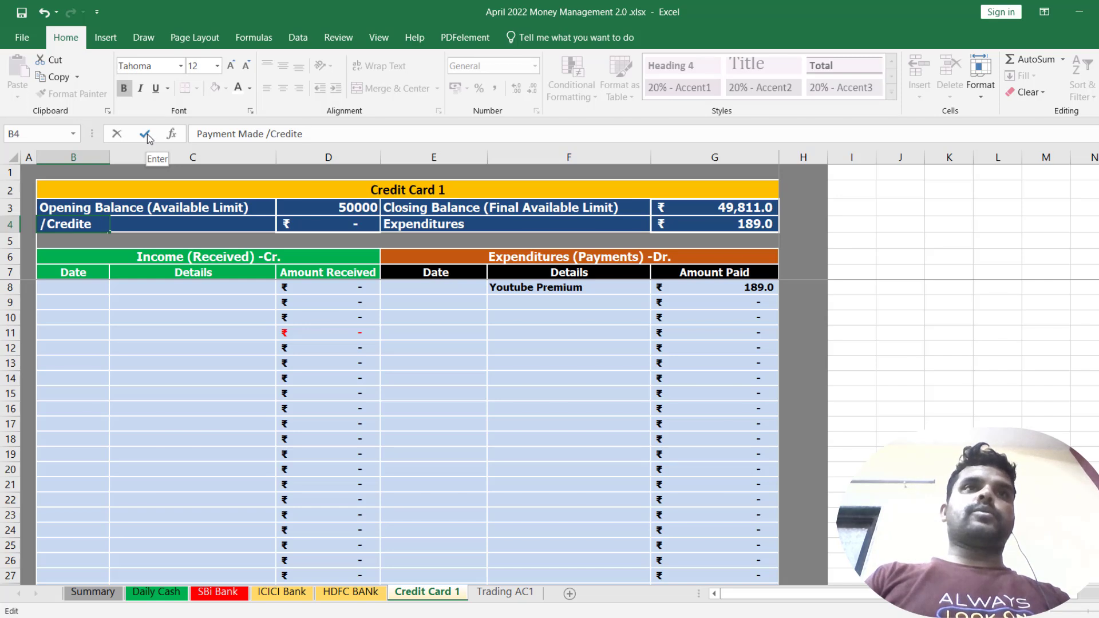
pyautogui.write('d Amt.')
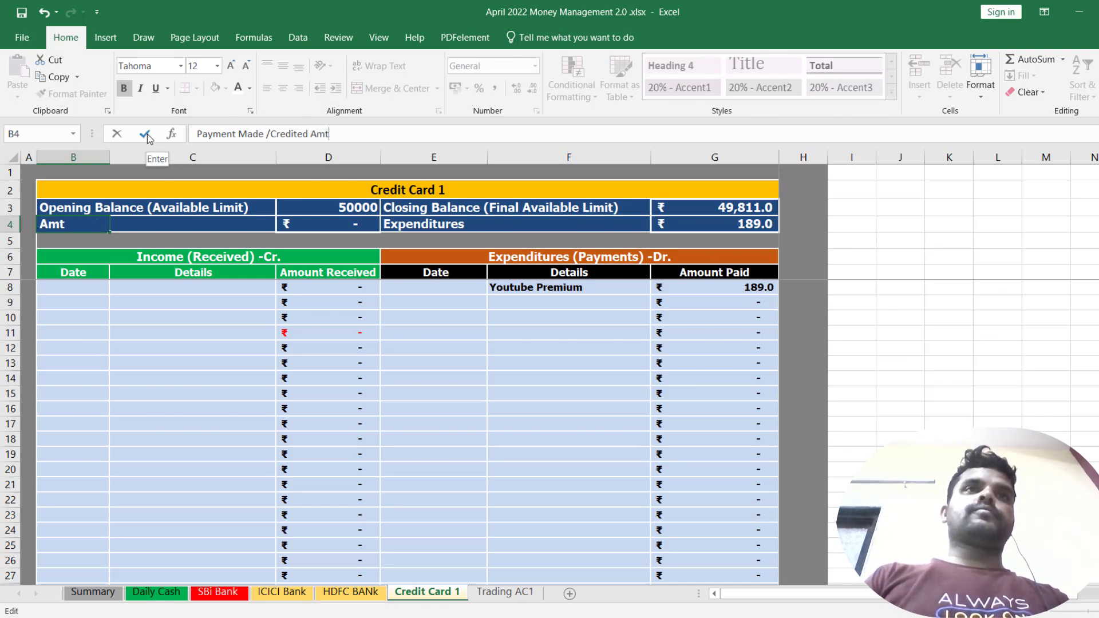
pyautogui.press('Return')
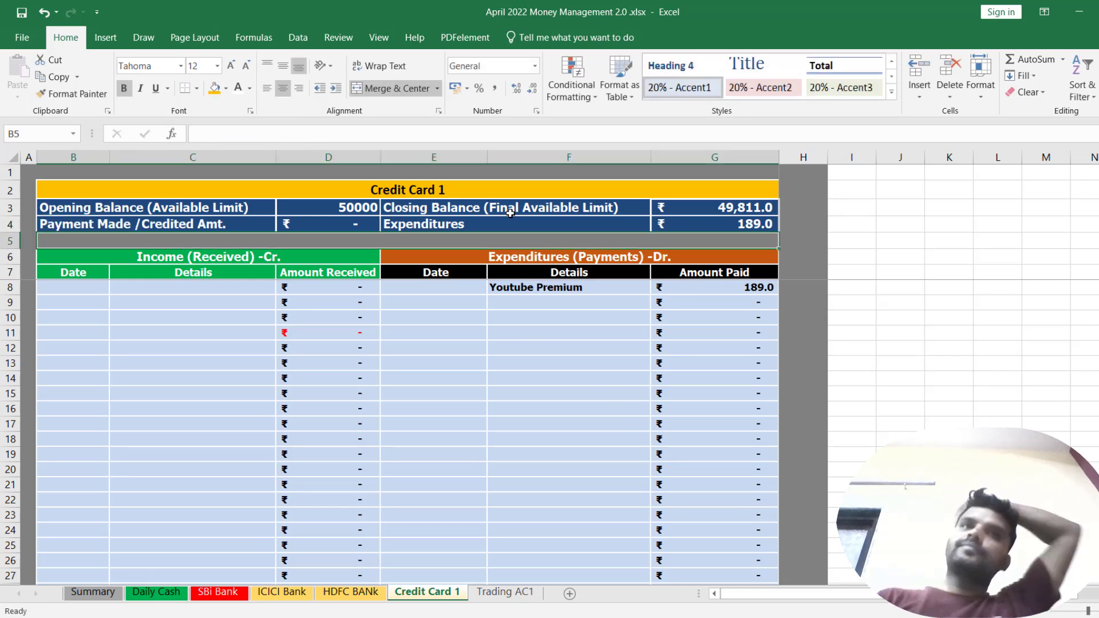
pyautogui.click(478, 214)
pyautogui.click(477, 223)
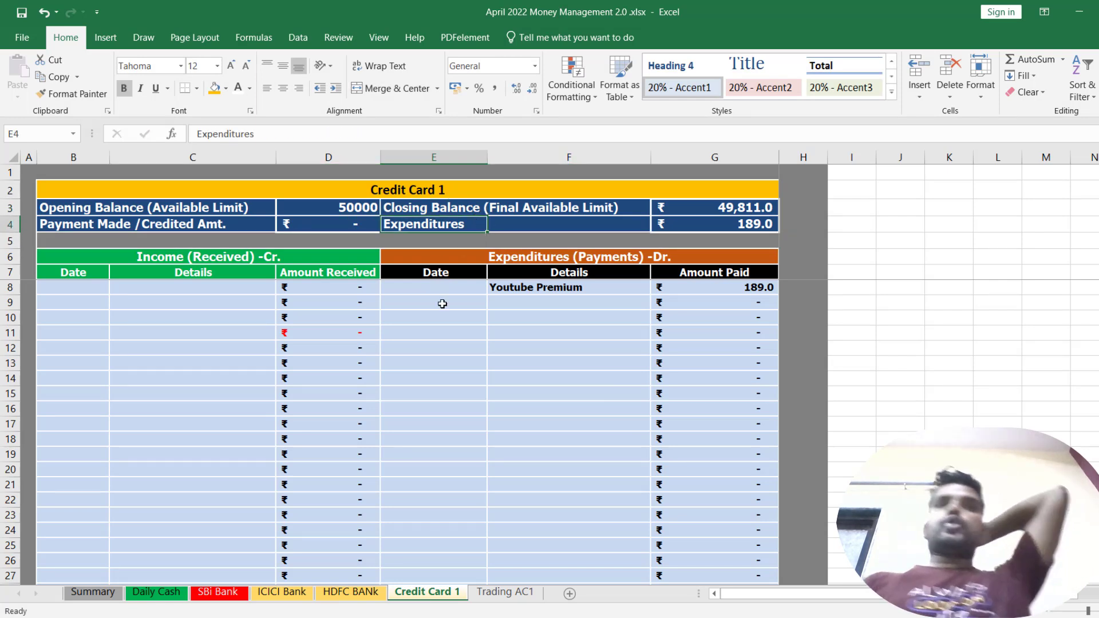
pyautogui.press('Down')
pyautogui.press('Down')
pyautogui.press('Down')
pyautogui.press('Down')
pyautogui.press('Down')
pyautogui.press('Down')
pyautogui.press('Down')
pyautogui.click(250, 316)
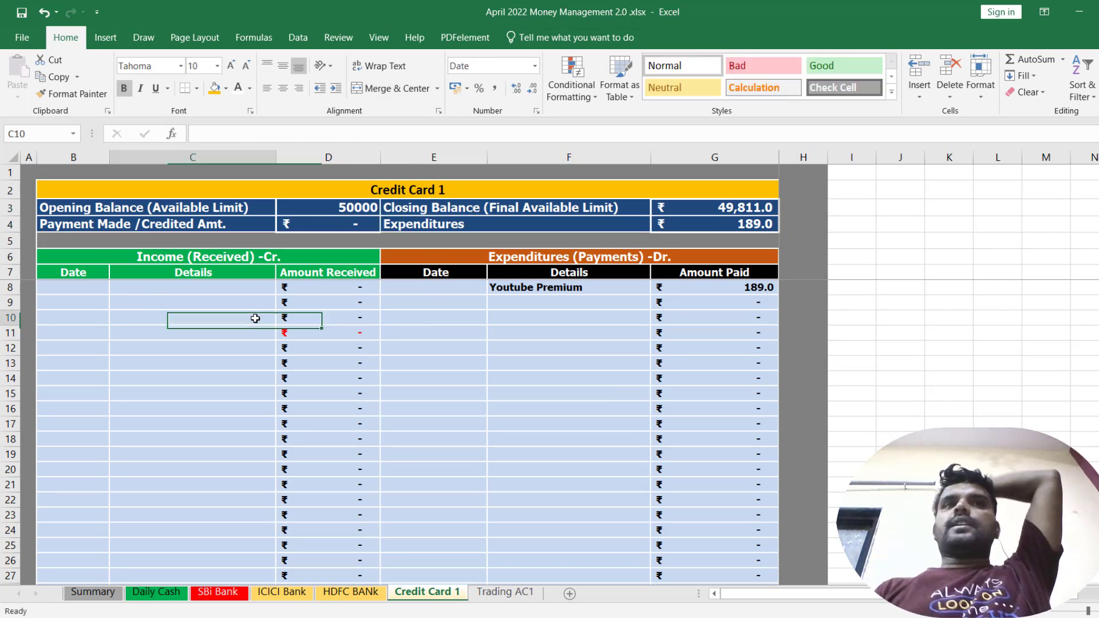
pyautogui.moveTo(573, 288); pyautogui.dragTo(589, 481)
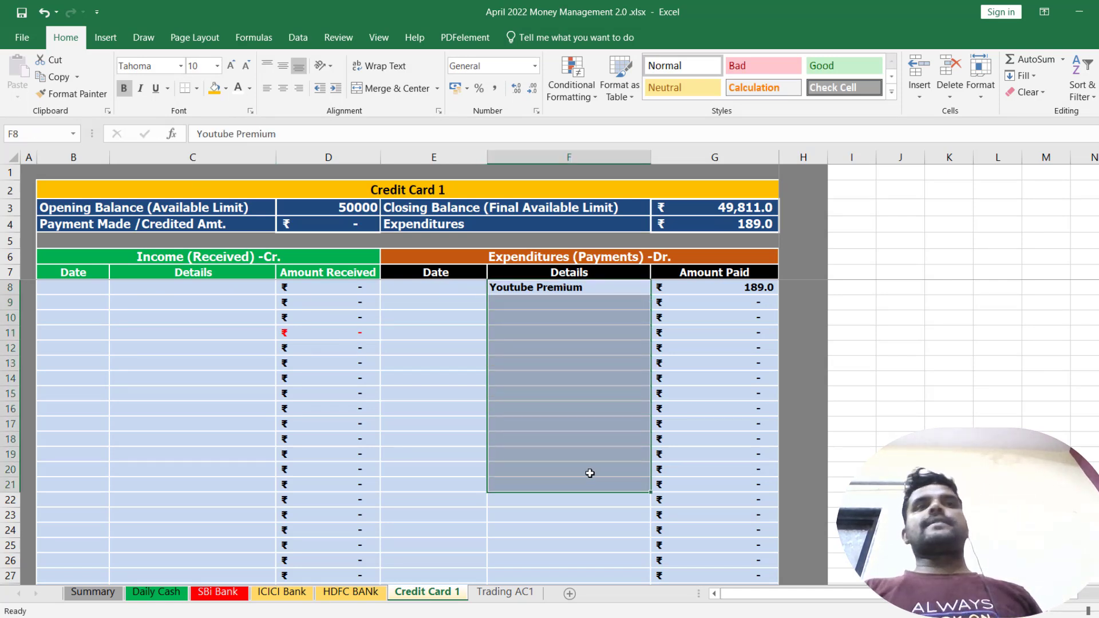
pyautogui.click(115, 303)
# Step: Enter "HDFC Payment Recd." as the details of the first income row on the Credit Card 1 sheet
pyautogui.click(154, 283)
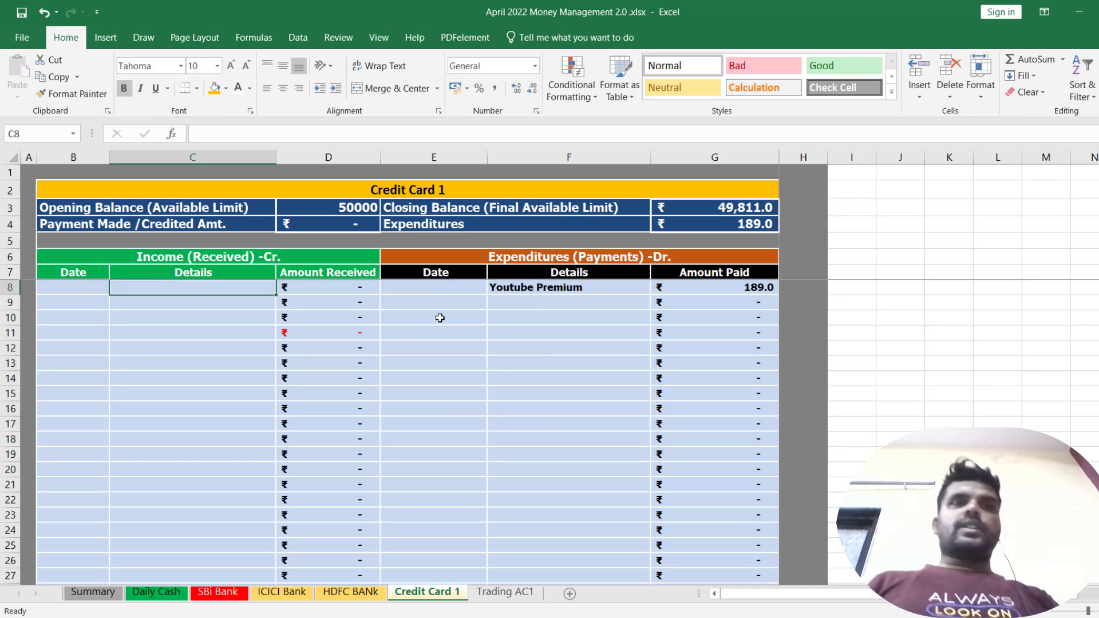
pyautogui.write('P')
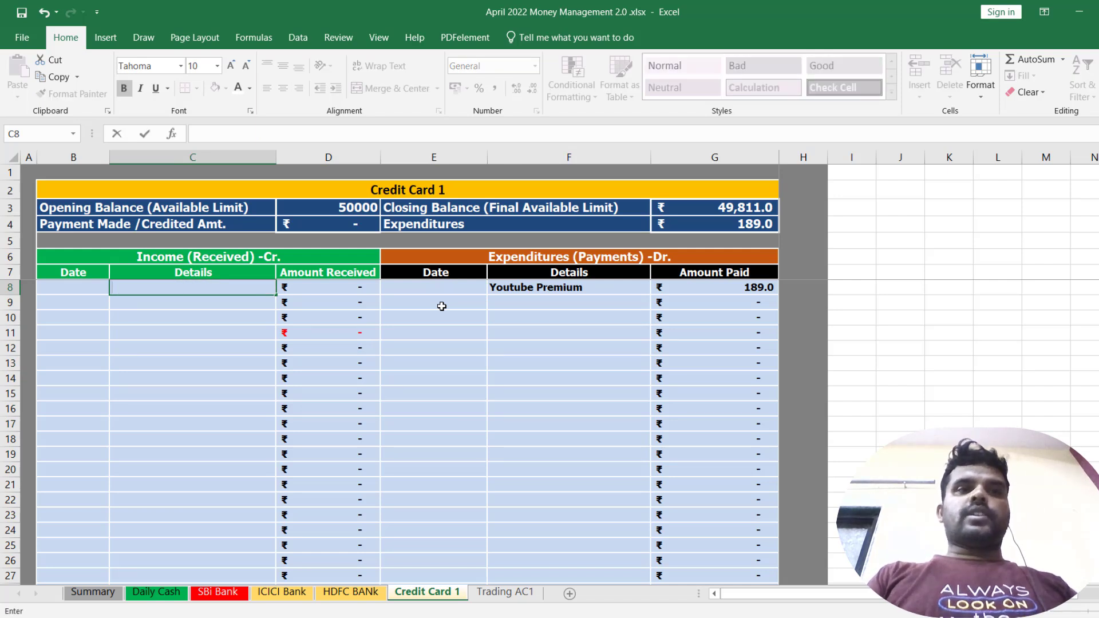
pyautogui.write('BI Bank')
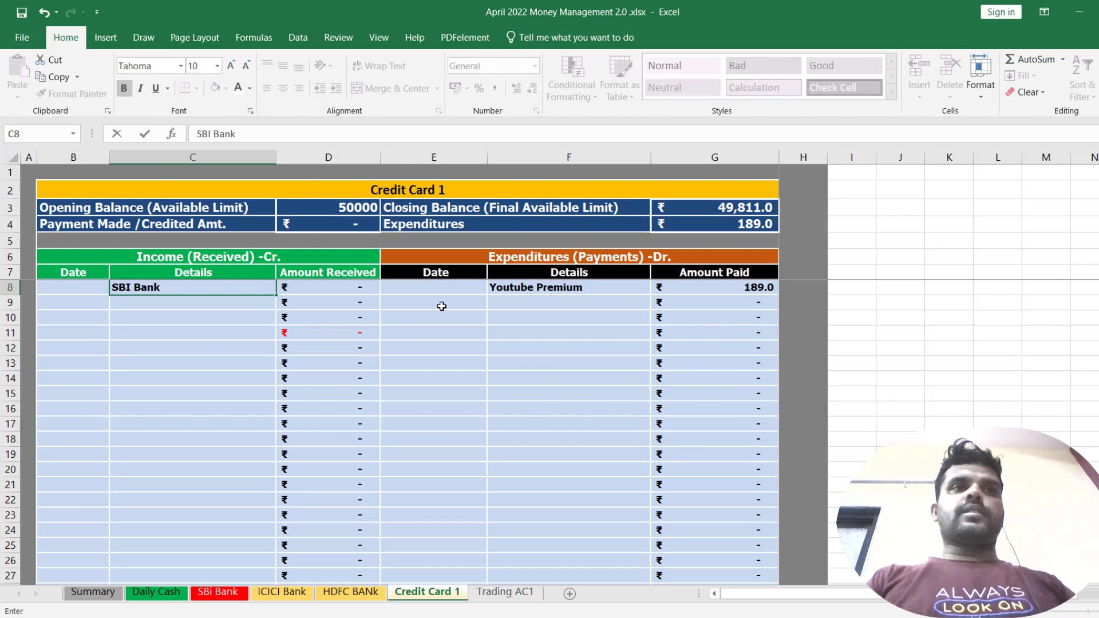
pyautogui.press('BackSpace')
pyautogui.press('BackSpace')
pyautogui.press('BackSpace')
pyautogui.press('BackSpace')
pyautogui.press('BackSpace')
pyautogui.press('BackSpace')
pyautogui.press('BackSpace')
pyautogui.press('BackSpace')
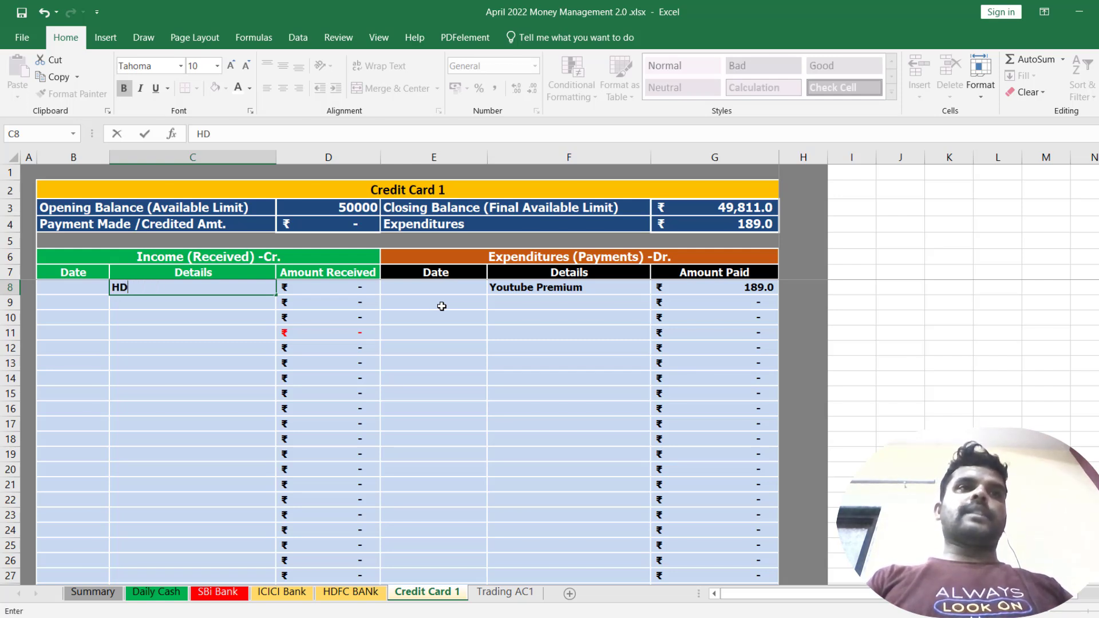
pyautogui.write('HDFC Paym')
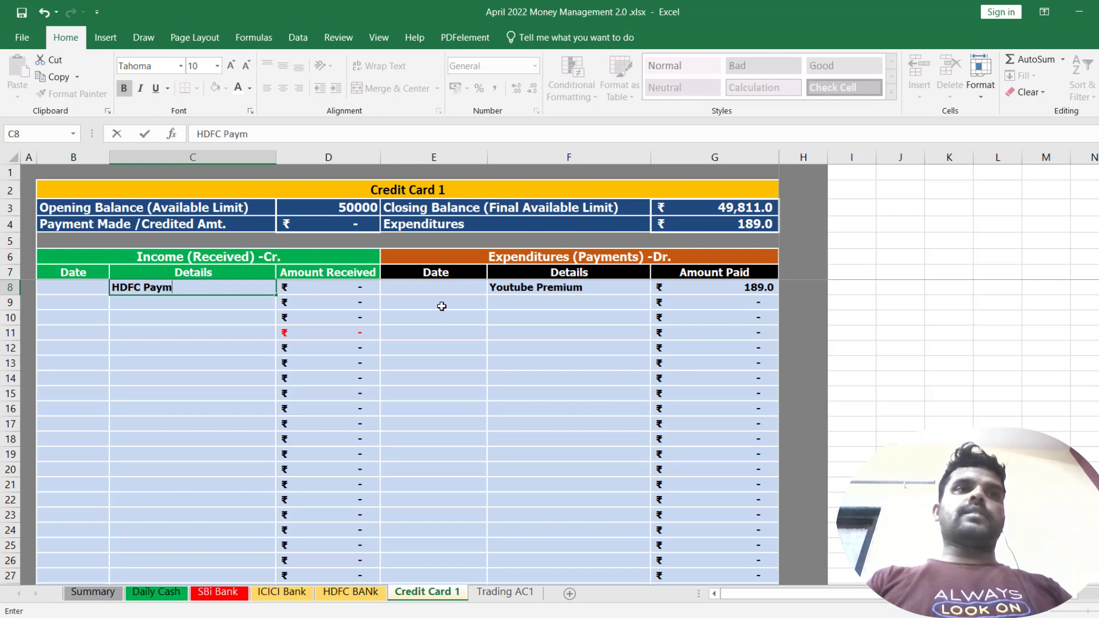
pyautogui.write('ent Recd.')
pyautogui.press('Return')
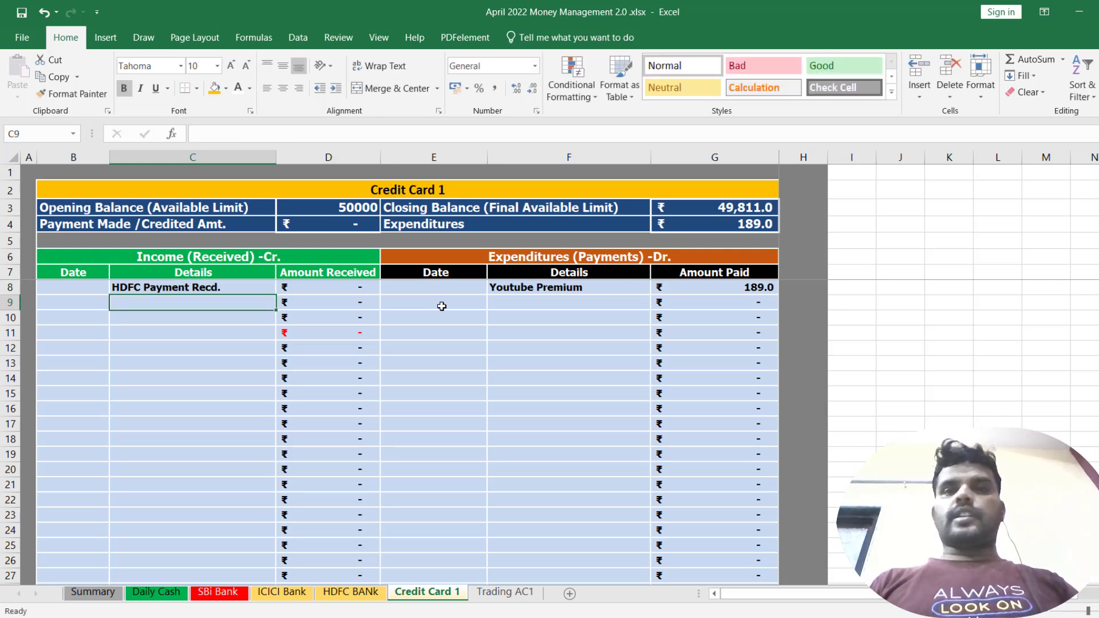
# Step: Enter the received amount 189 and the date 10-04-2022 for the HDFC payment in the first income row
pyautogui.press('Up')
pyautogui.press('Right')
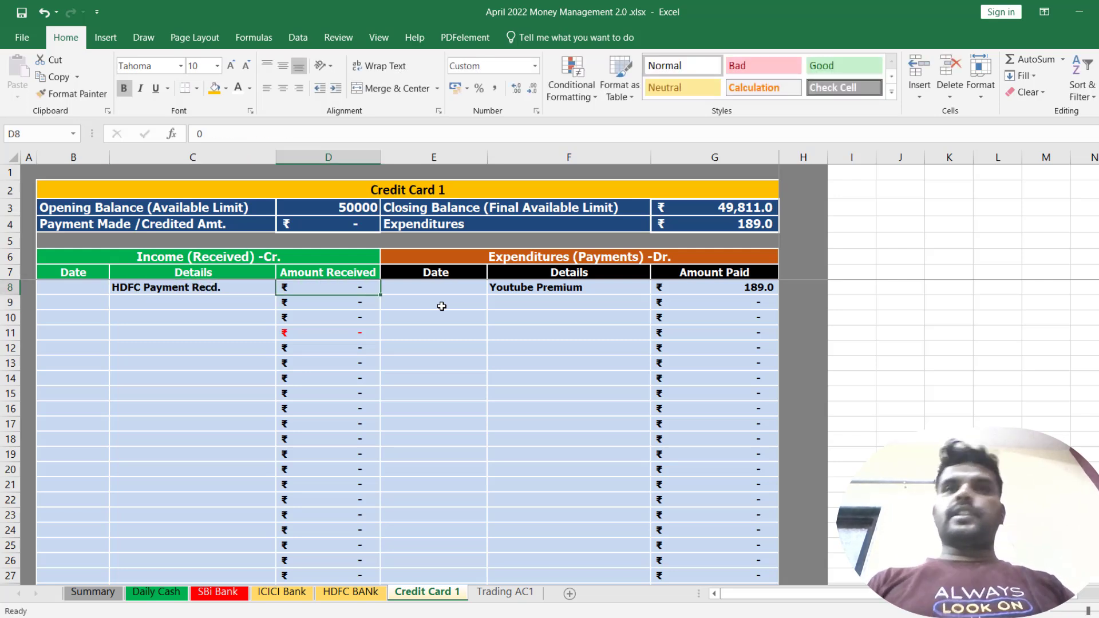
pyautogui.write('189')
pyautogui.press('Up')
pyautogui.press('Left')
pyautogui.press('Down')
pyautogui.press('Left')
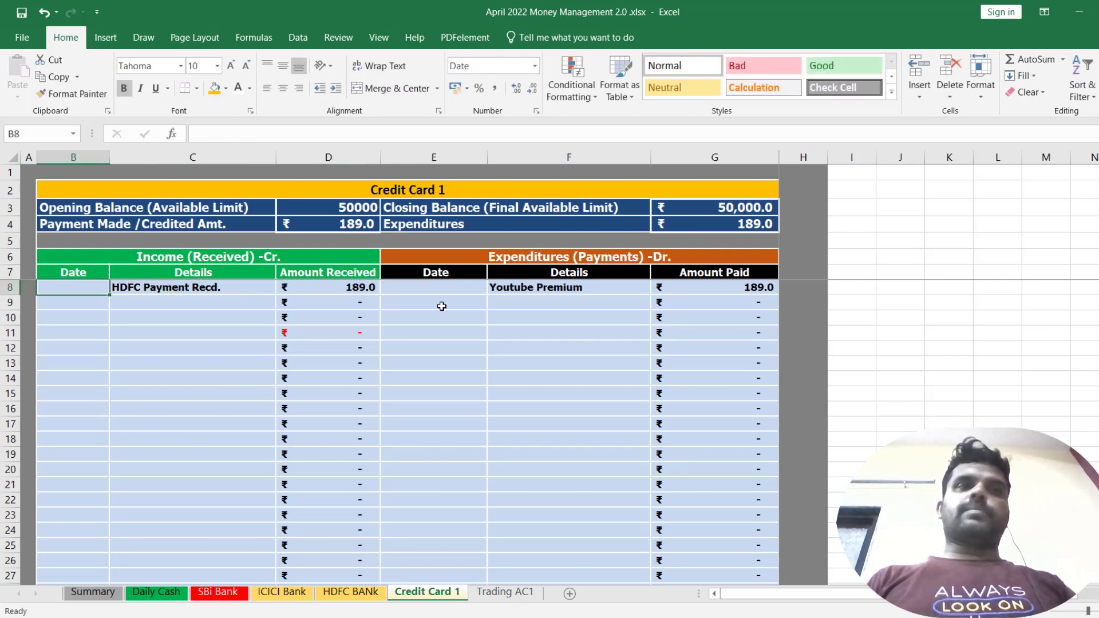
pyautogui.write('1')
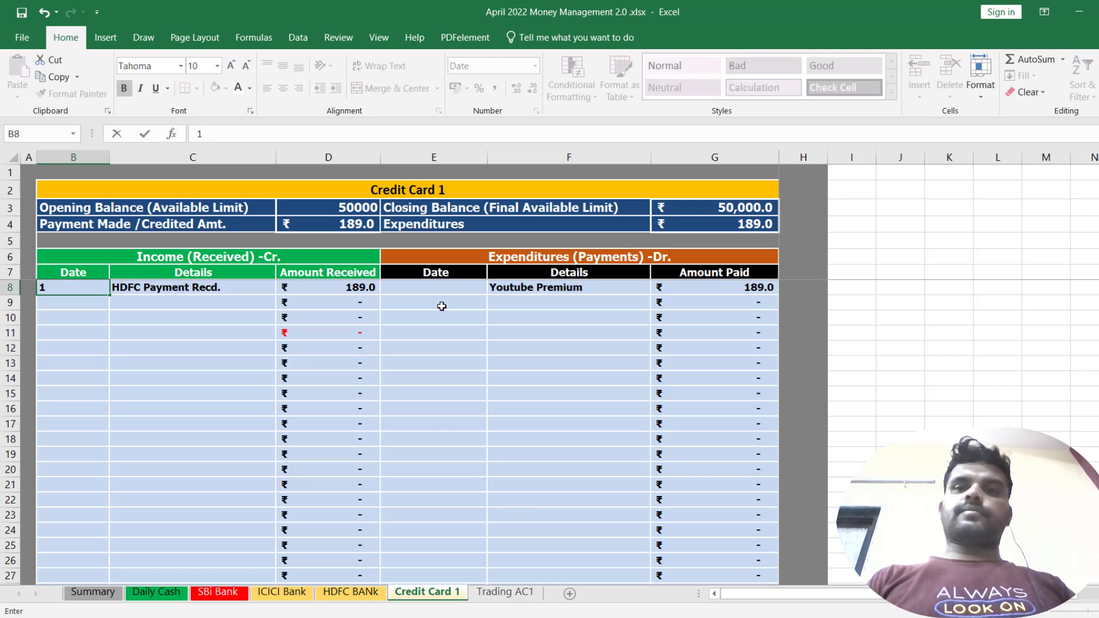
pyautogui.write('0/4/202')
pyautogui.press('Return')
# Step: Enter the date 02-04-2022 for the Youtube Premium payment in the first expenditure row
pyautogui.press('Right')
pyautogui.press('Right')
pyautogui.press('Right')
pyautogui.press('Up')
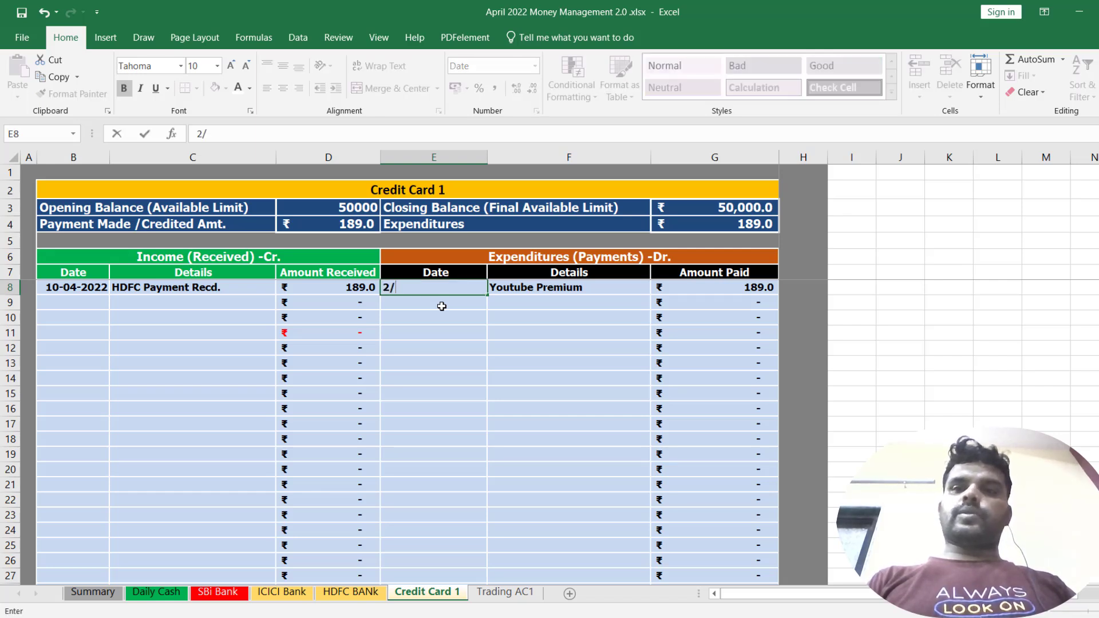
pyautogui.write('2022')
pyautogui.press('Up')
# Step: Examine the opening balance and the first expenditure and income entries on the Credit Card 1 sheet
pyautogui.press('Down')
pyautogui.press('Up')
pyautogui.press('Up')
pyautogui.press('Up')
pyautogui.press('Up')
pyautogui.press('Up')
pyautogui.press('Left')
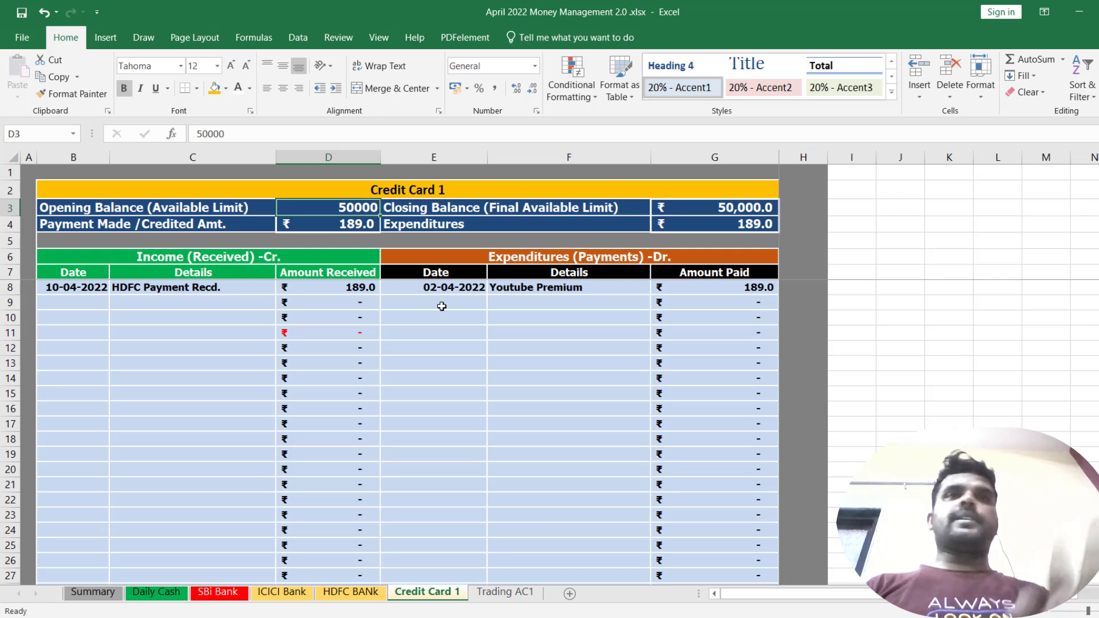
pyautogui.moveTo(418, 289); pyautogui.dragTo(725, 288)
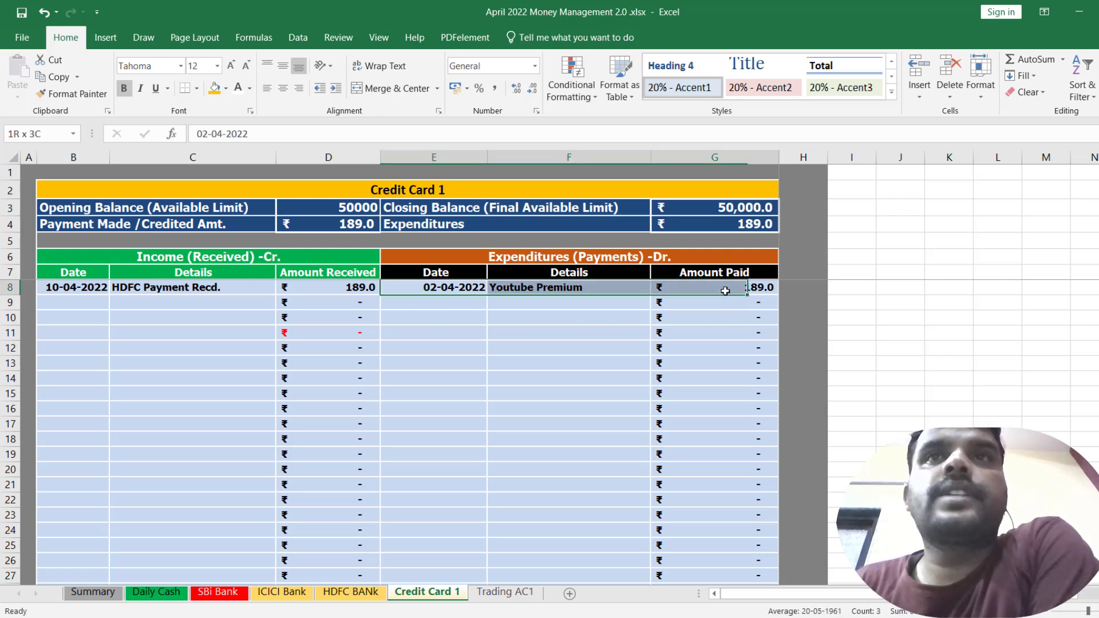
pyautogui.click(76, 290)
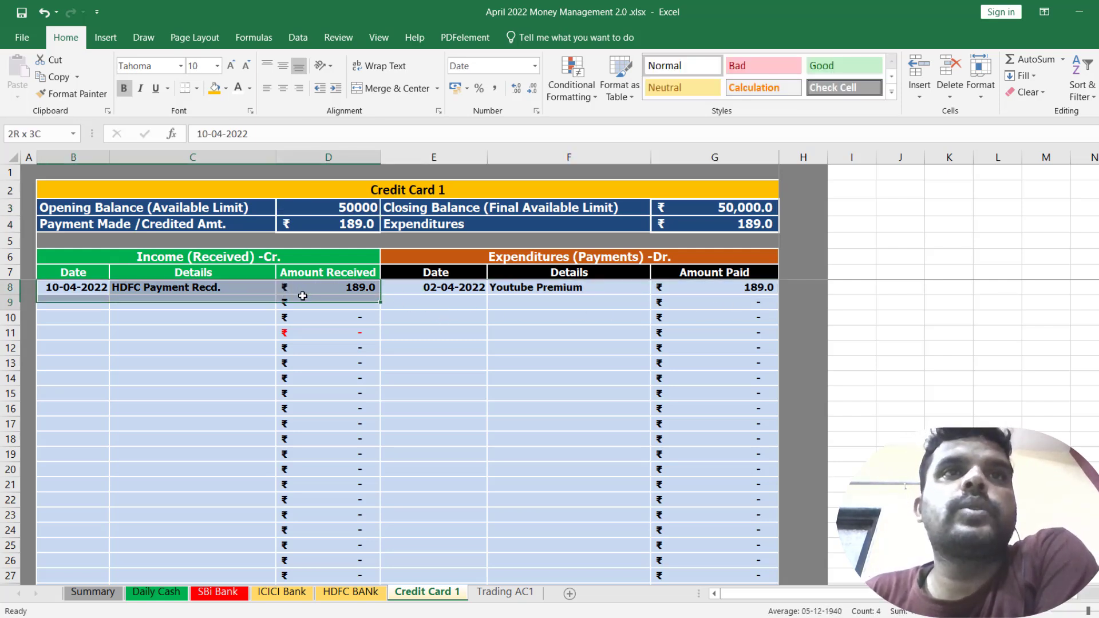
pyautogui.click(158, 289)
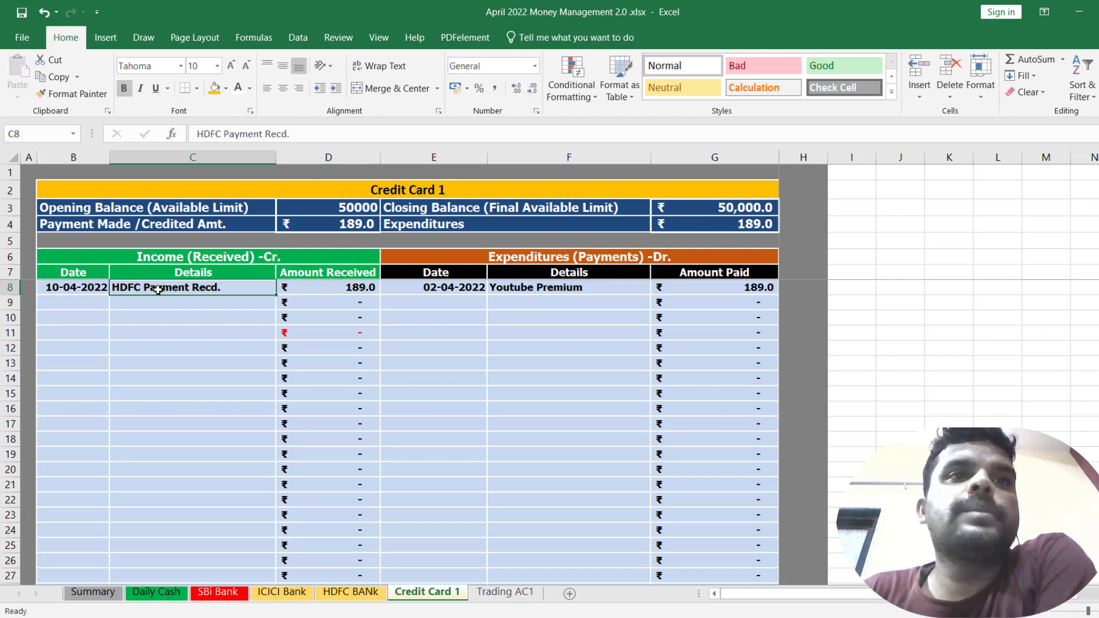
# Step: Enter the date 10-04-2022 in the first expenditure row of the HDFC Bank sheet
pyautogui.click(364, 593)
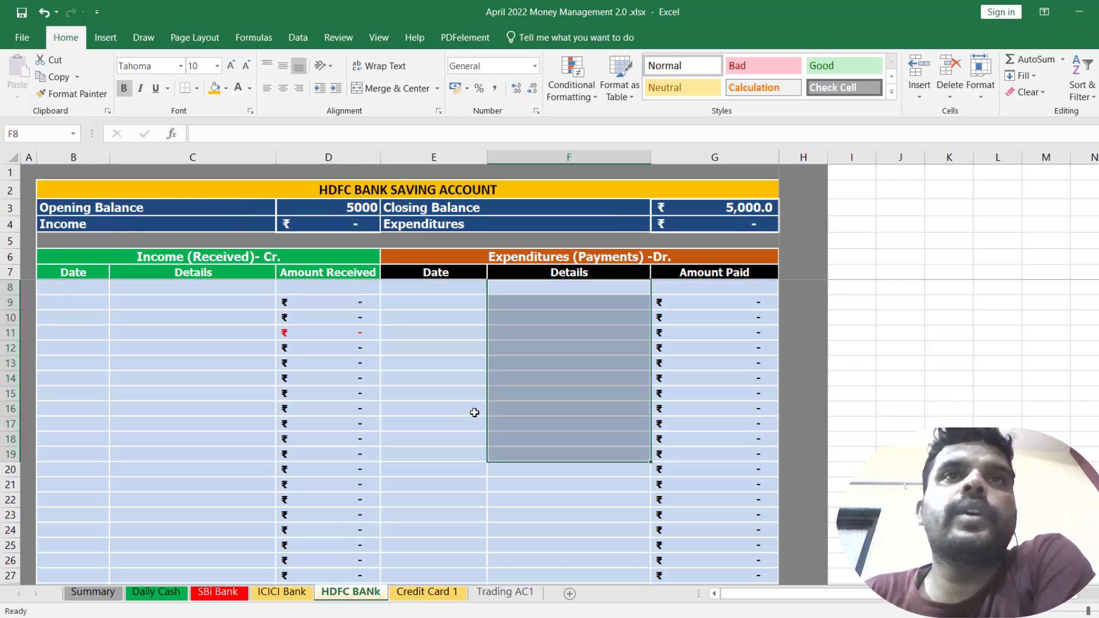
pyautogui.click(532, 286)
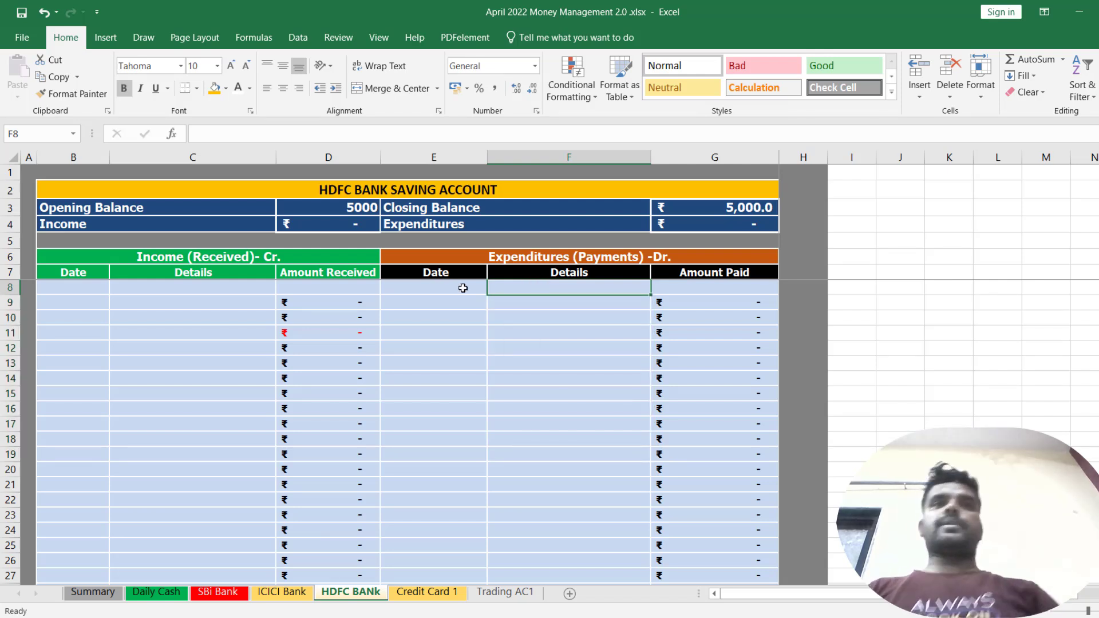
pyautogui.click(483, 287)
pyautogui.write('1')
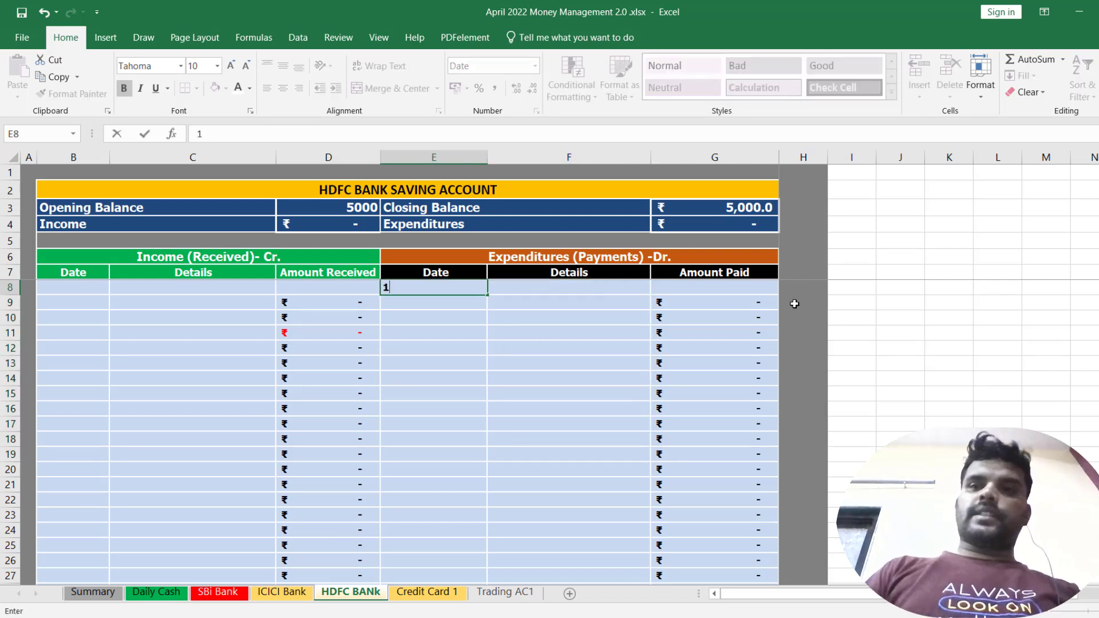
pyautogui.write('0/4/2022')
pyautogui.press('Tab')
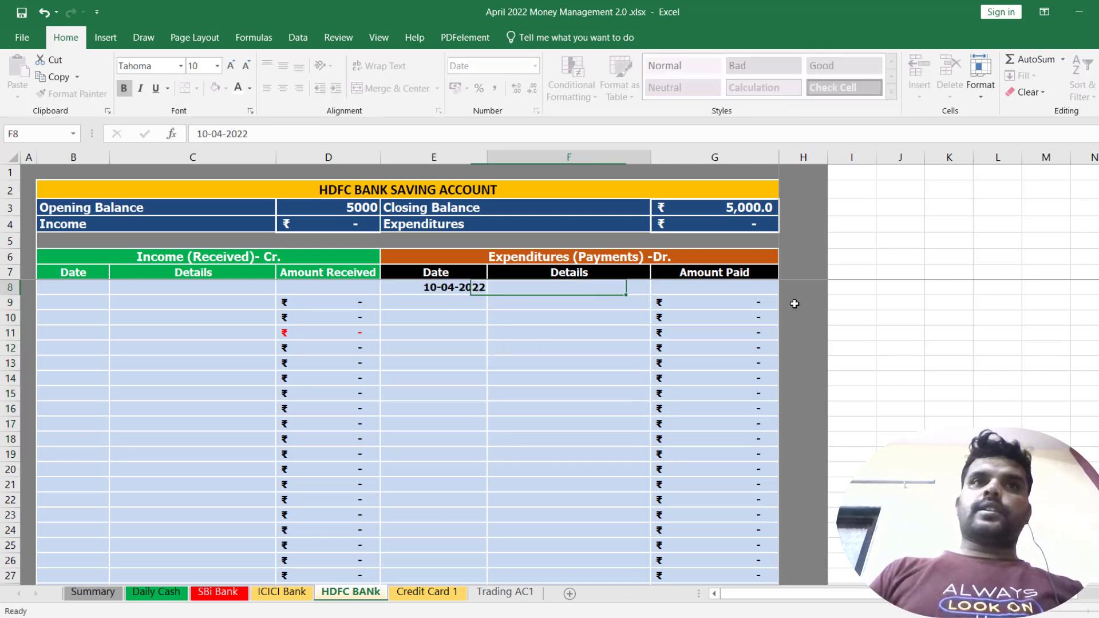
# Step: Enter "Credit Card Payment" as the details and 189 as the amount paid in the first expenditure row
pyautogui.write('H')
pyautogui.write('redit Car')
pyautogui.write('d Payment')
pyautogui.press('Tab')
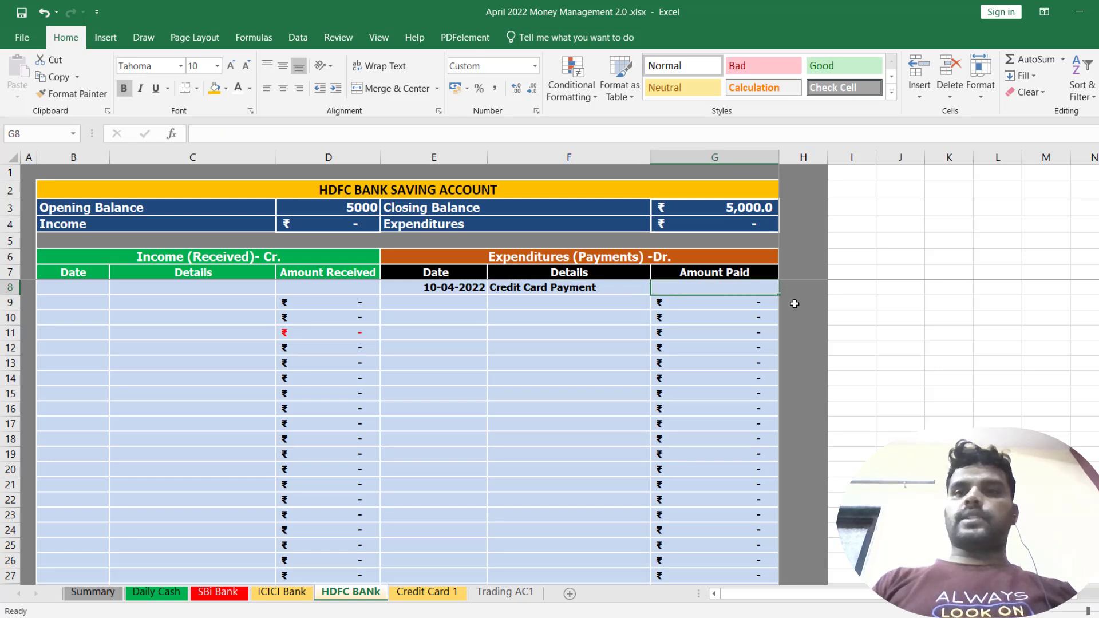
pyautogui.write('189')
pyautogui.press('Down')
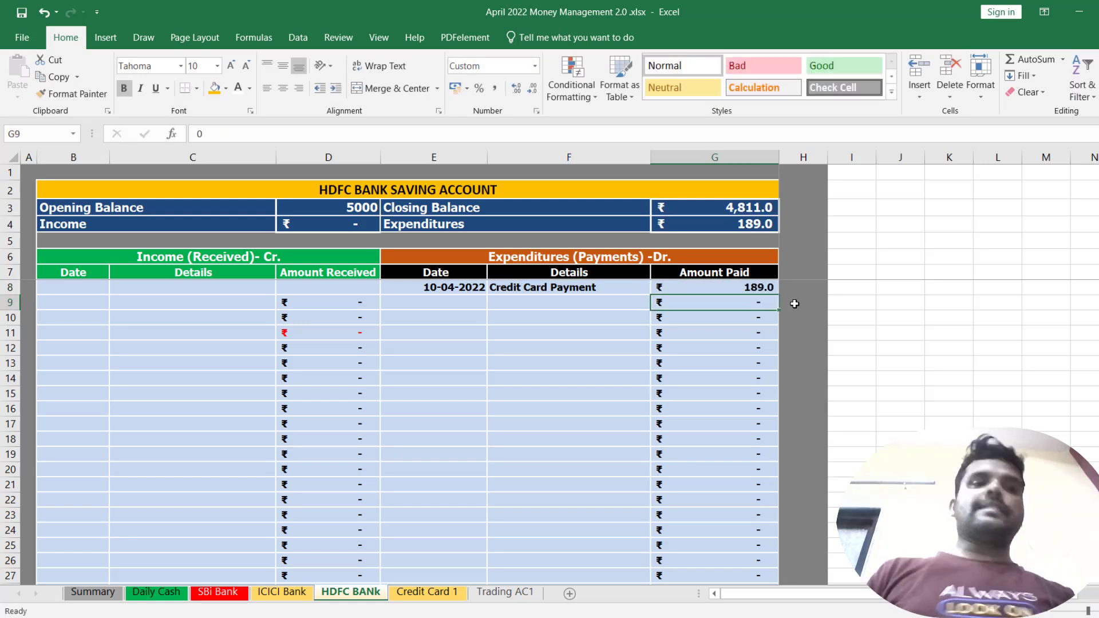
# Step: Link the HDFC BANK amount on the Summary sheet to the closing balance in cell G3 of the HDFC Bank sheet
pyautogui.click(86, 595)
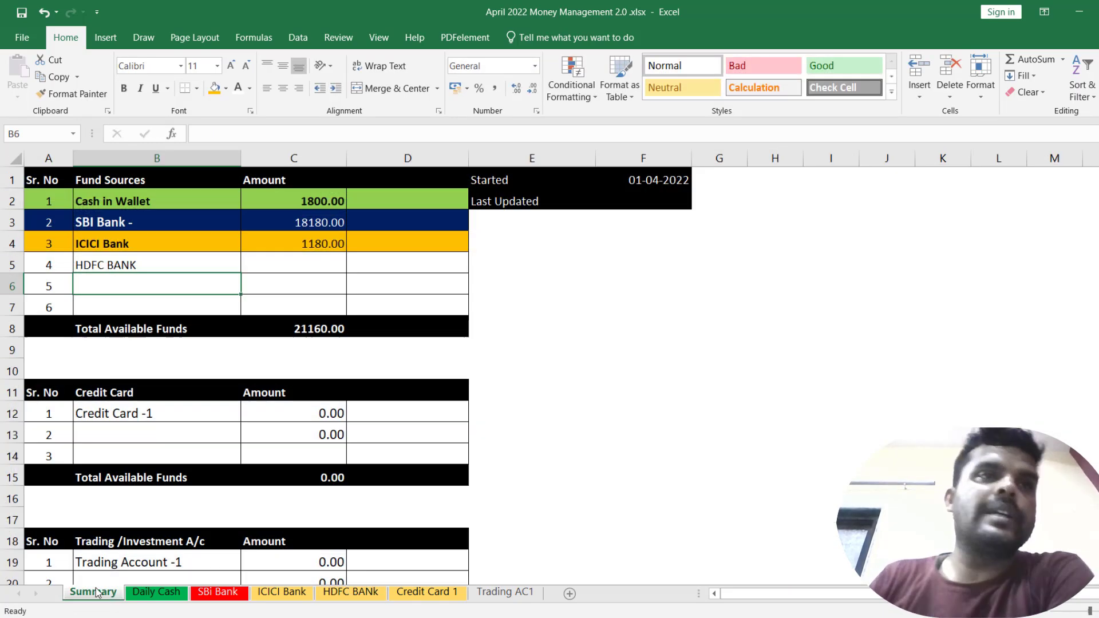
pyautogui.click(286, 274)
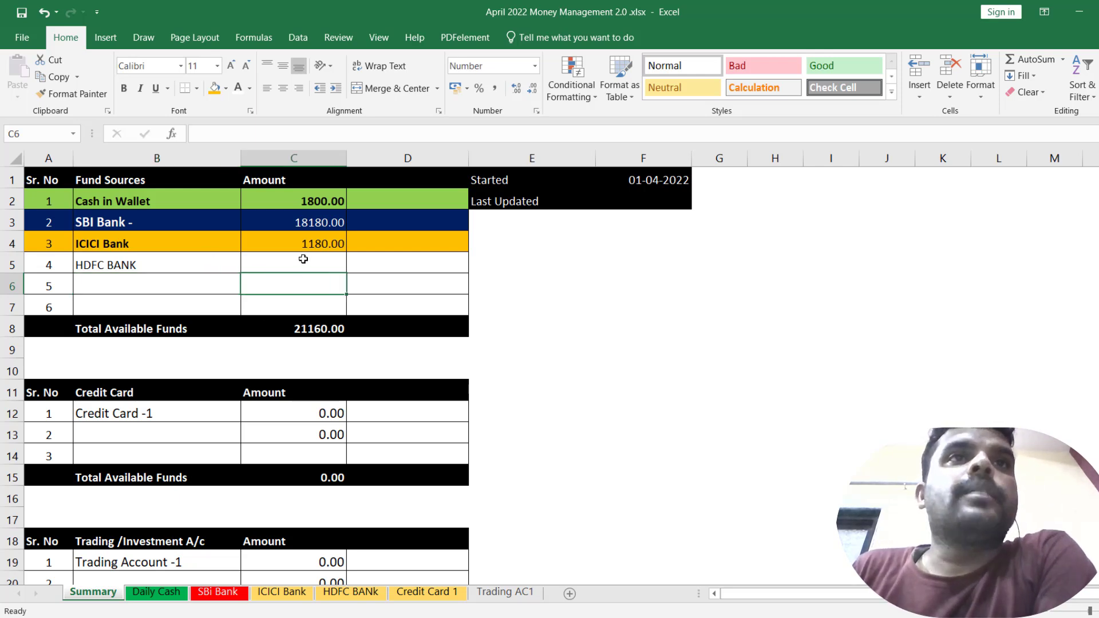
pyautogui.click(302, 259)
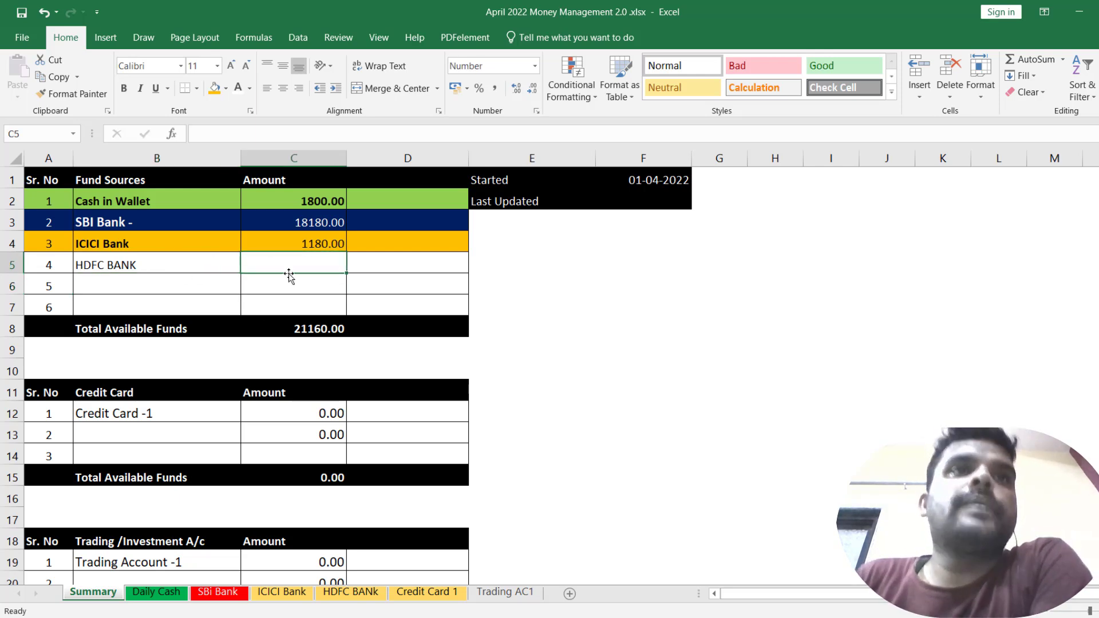
pyautogui.click(109, 264)
pyautogui.click(267, 267)
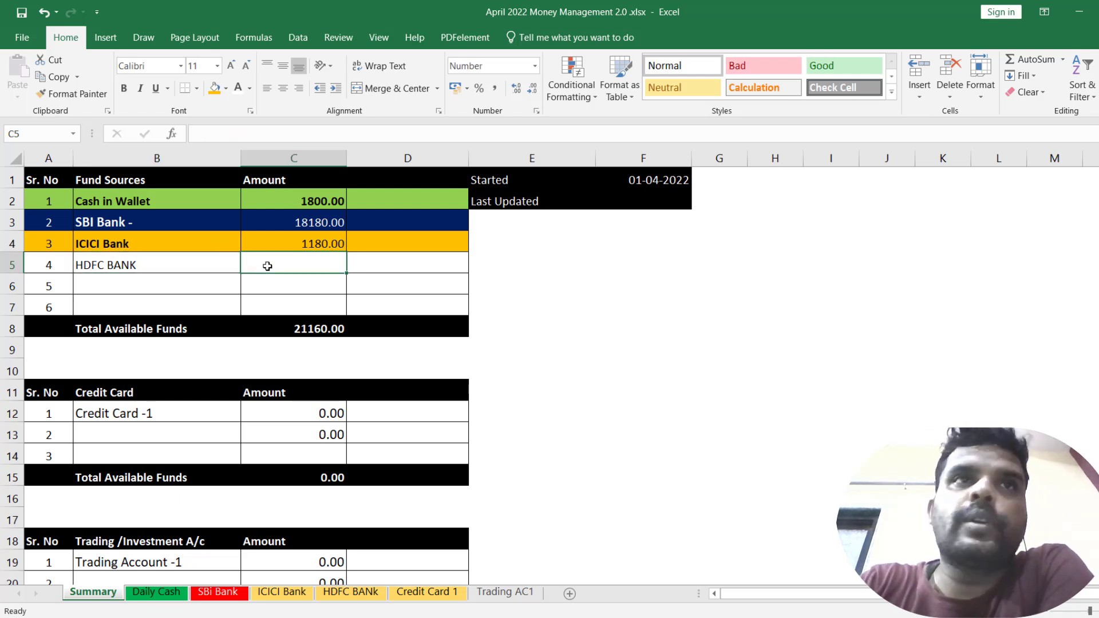
pyautogui.write('=')
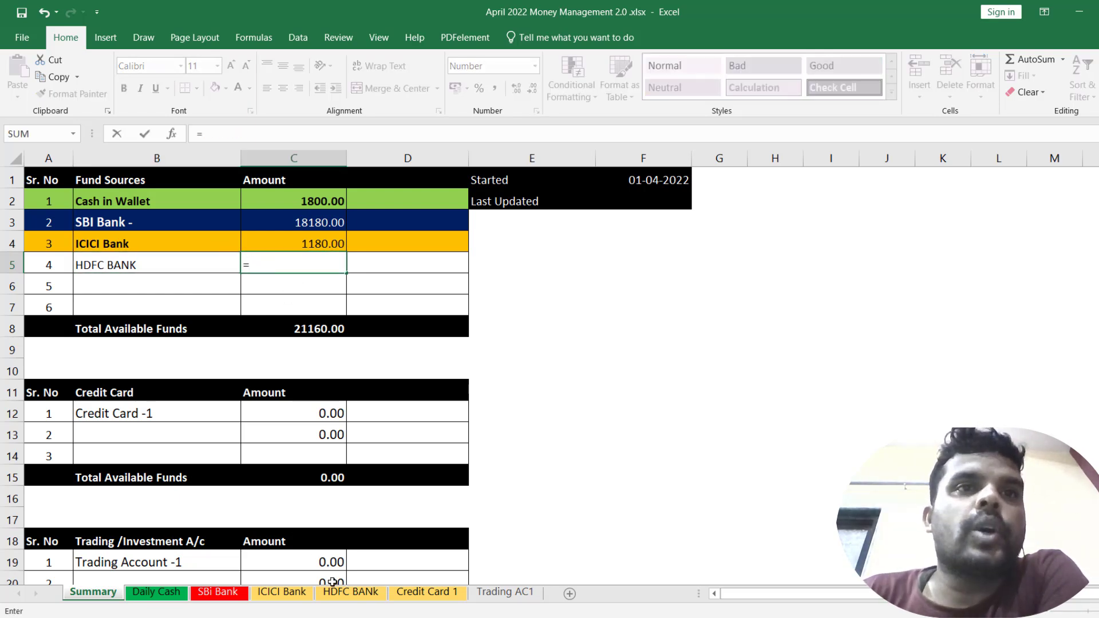
pyautogui.click(351, 592)
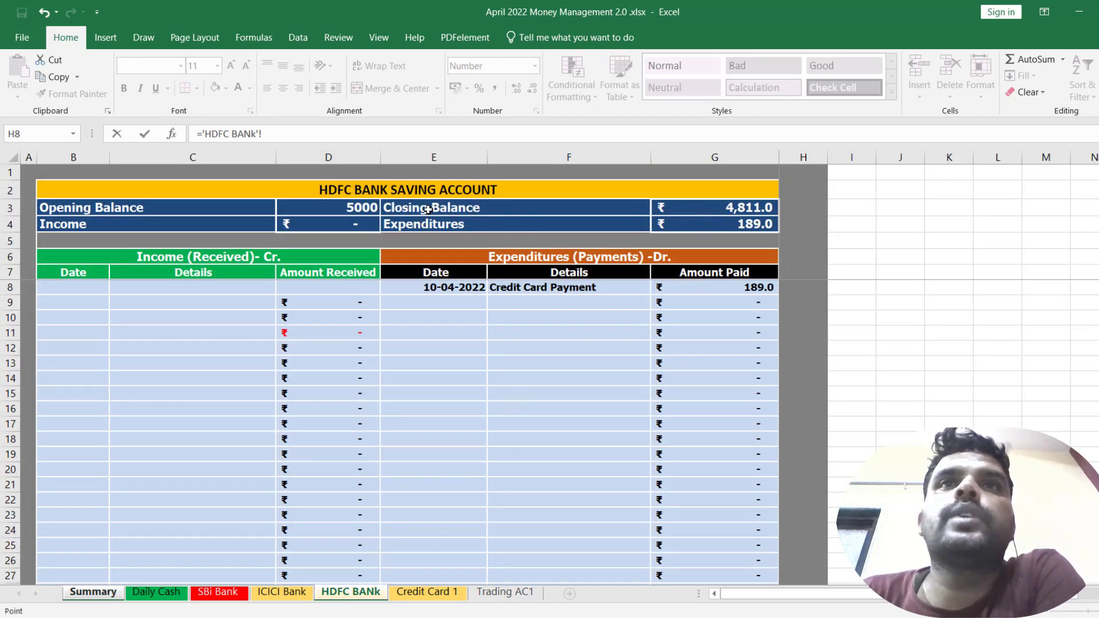
pyautogui.click(716, 206)
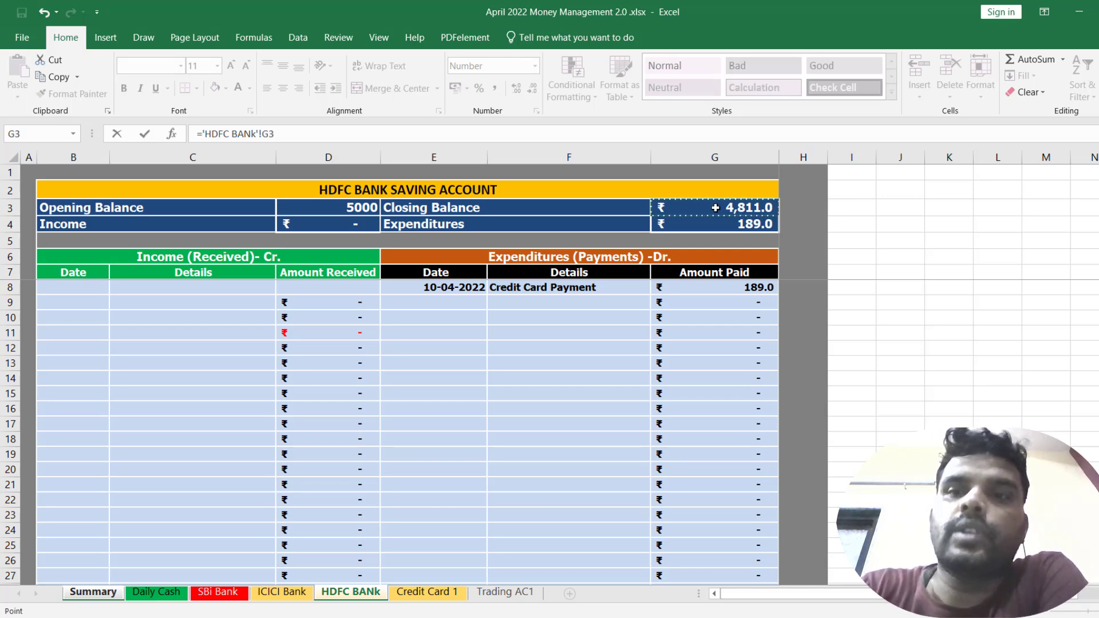
pyautogui.press('Return')
# Step: Fill the HDFC BANK row's serial number, name and amount cells on the Summary sheet with light blue
pyautogui.moveTo(287, 262); pyautogui.dragTo(52, 261)
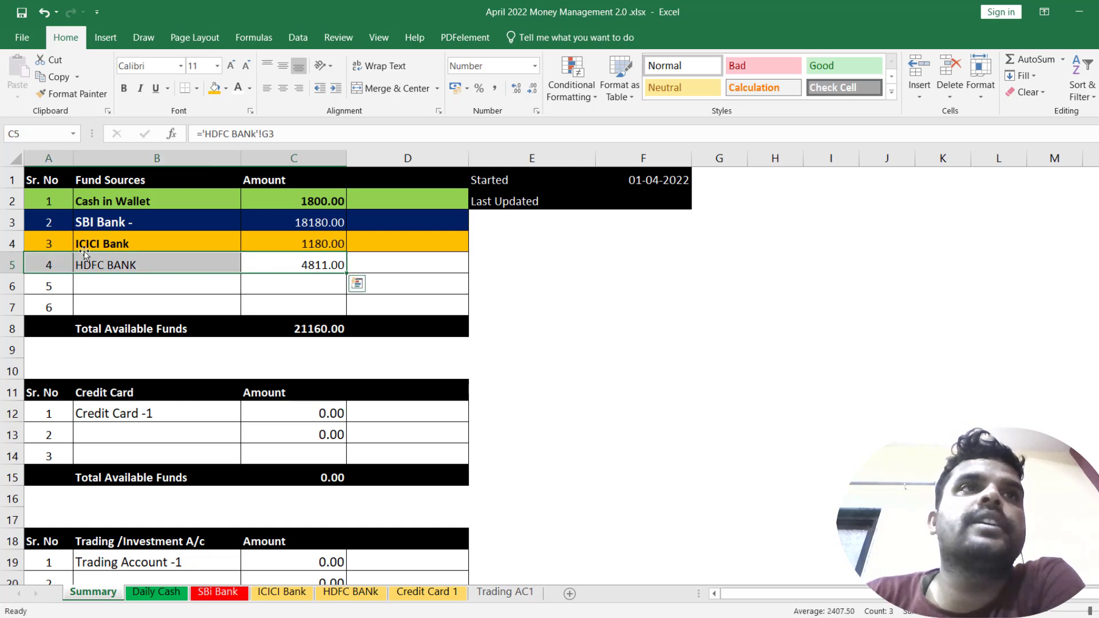
pyautogui.click(226, 87)
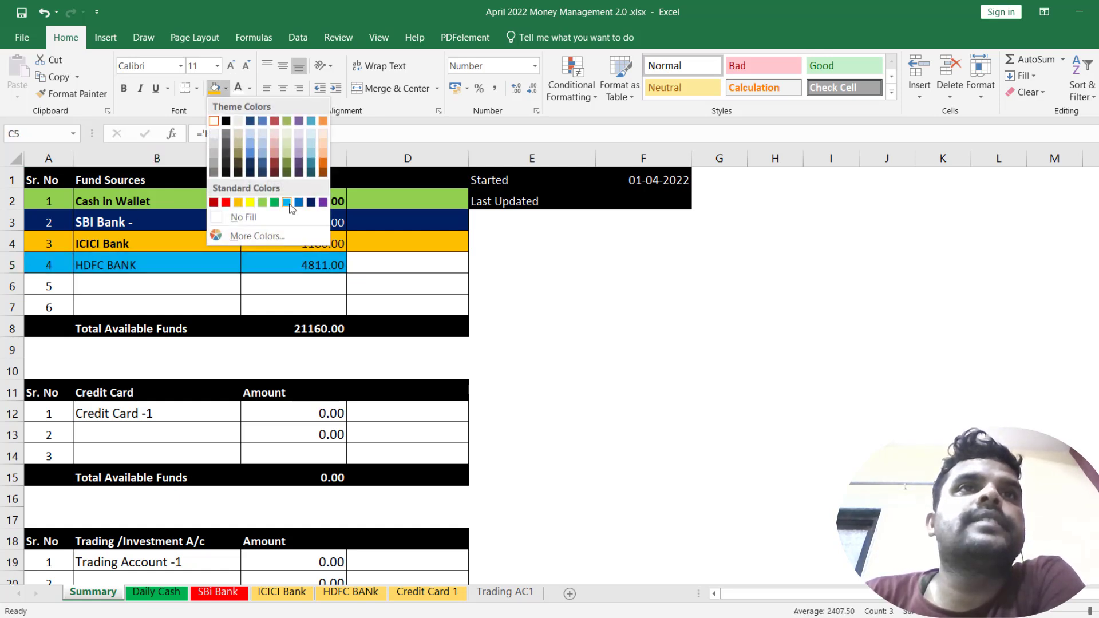
pyautogui.click(287, 202)
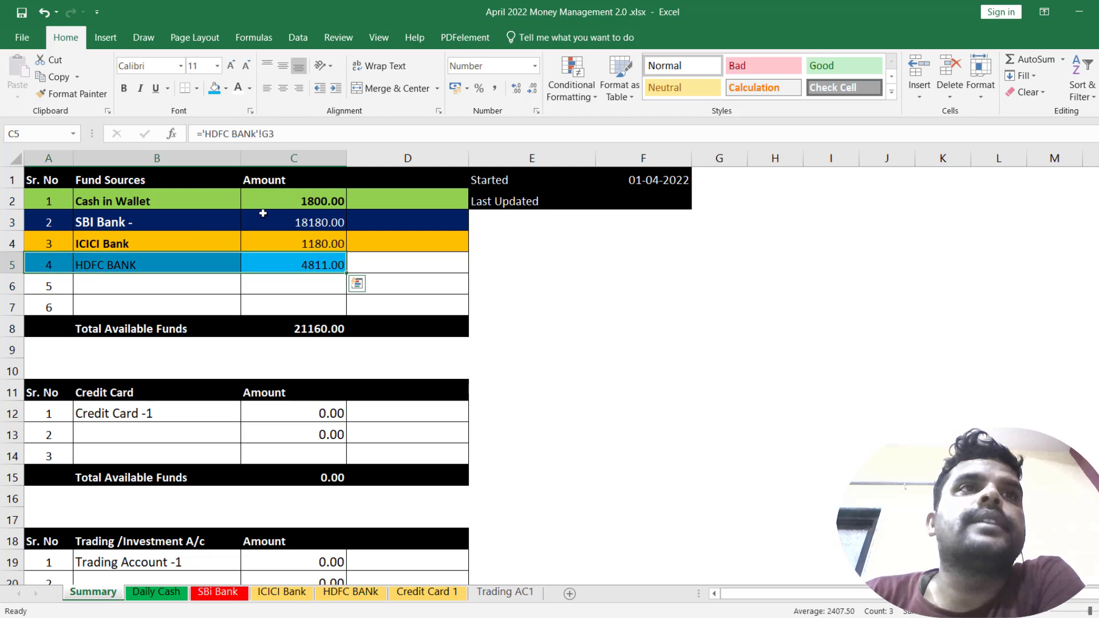
pyautogui.click(183, 265)
pyautogui.click(201, 311)
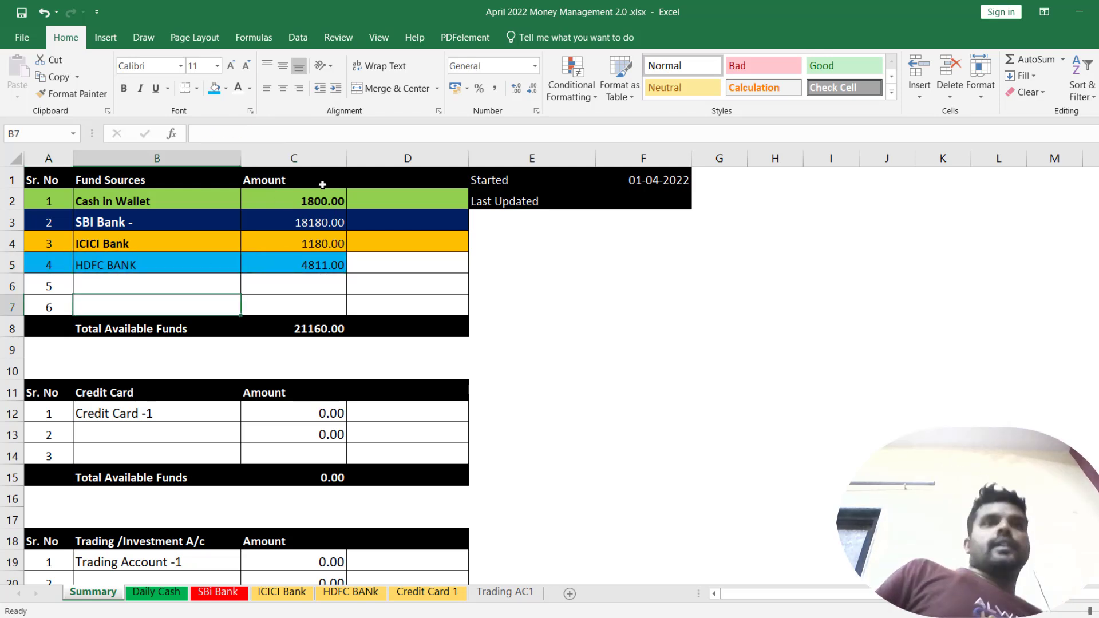
# Step: Examine the cash, SBI, ICICI and HDFC amounts and the Total Available Funds formula in the fund sources table
pyautogui.click(315, 329)
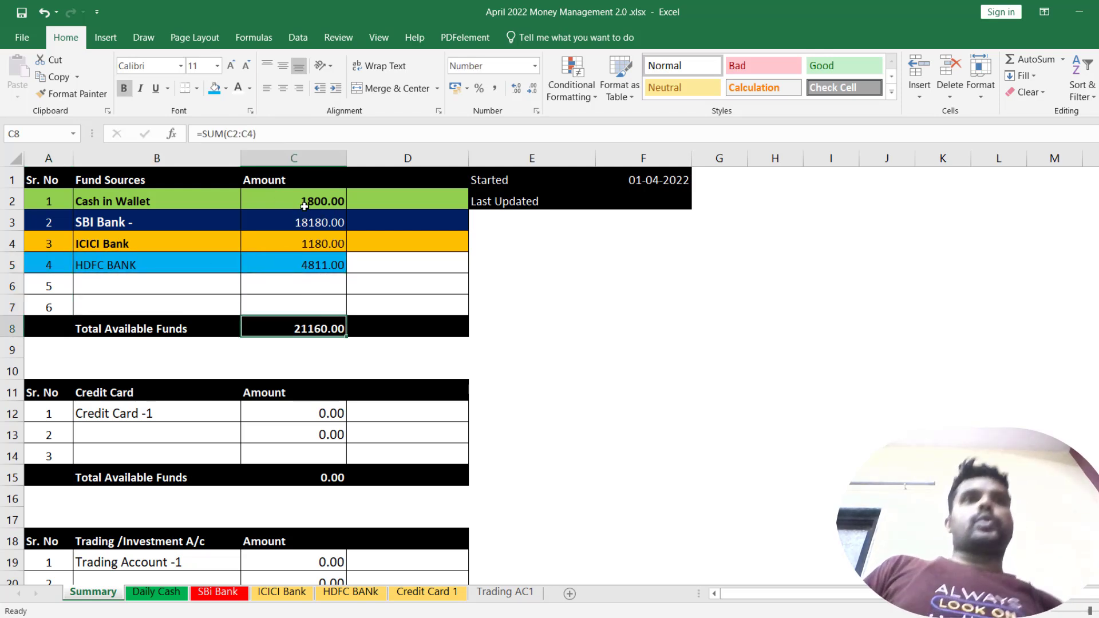
pyautogui.moveTo(303, 203); pyautogui.dragTo(51, 200)
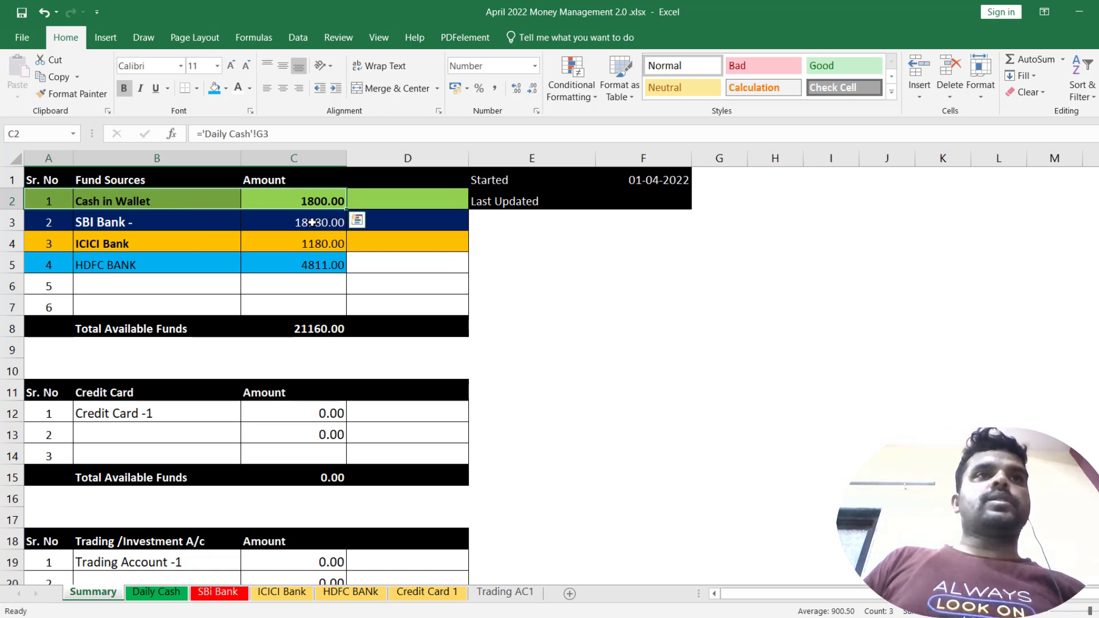
pyautogui.moveTo(321, 222); pyautogui.dragTo(115, 221)
pyautogui.click(275, 245)
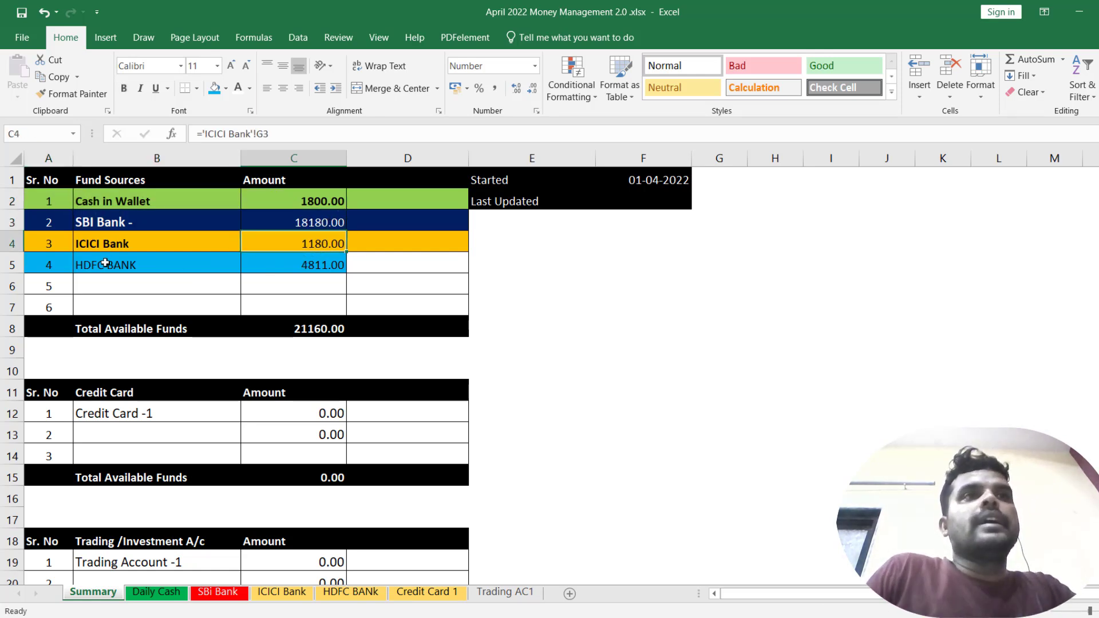
pyautogui.moveTo(144, 263); pyautogui.dragTo(299, 261)
pyautogui.click(308, 264)
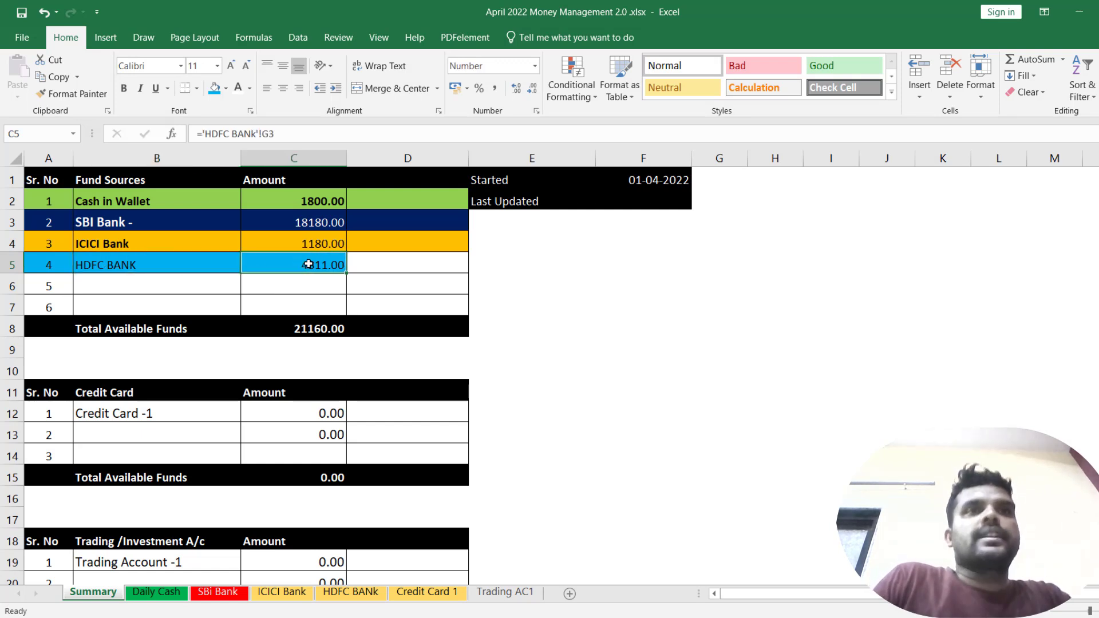
pyautogui.click(109, 330)
pyautogui.click(338, 328)
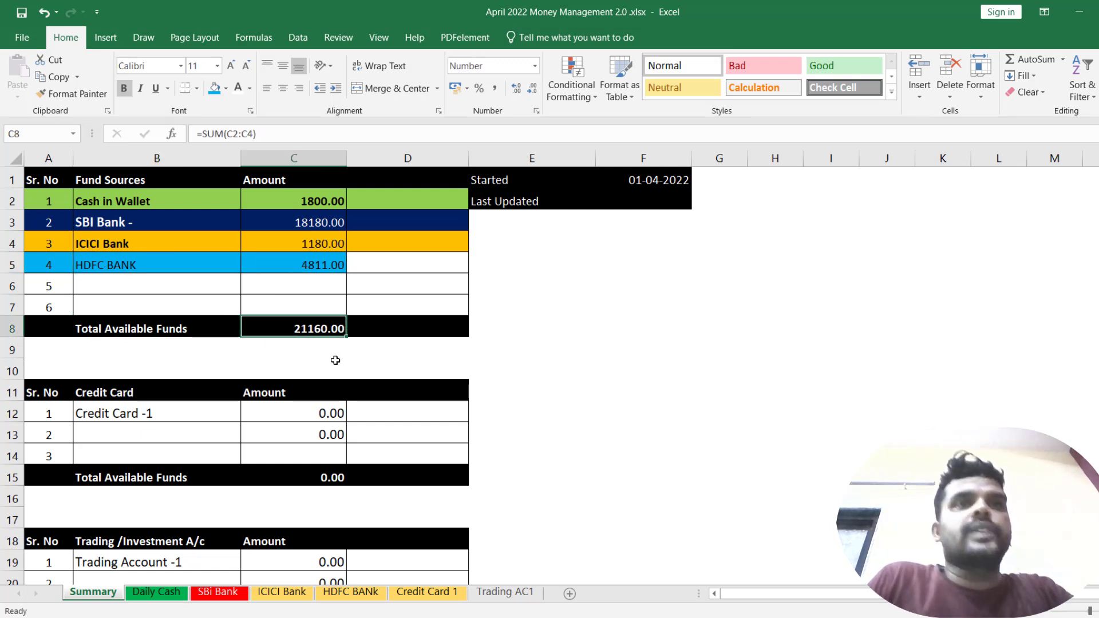
# Step: Examine the Credit Card and Trading/Investment sections of the Summary sheet with their amounts and totals
pyautogui.moveTo(136, 409); pyautogui.dragTo(307, 409)
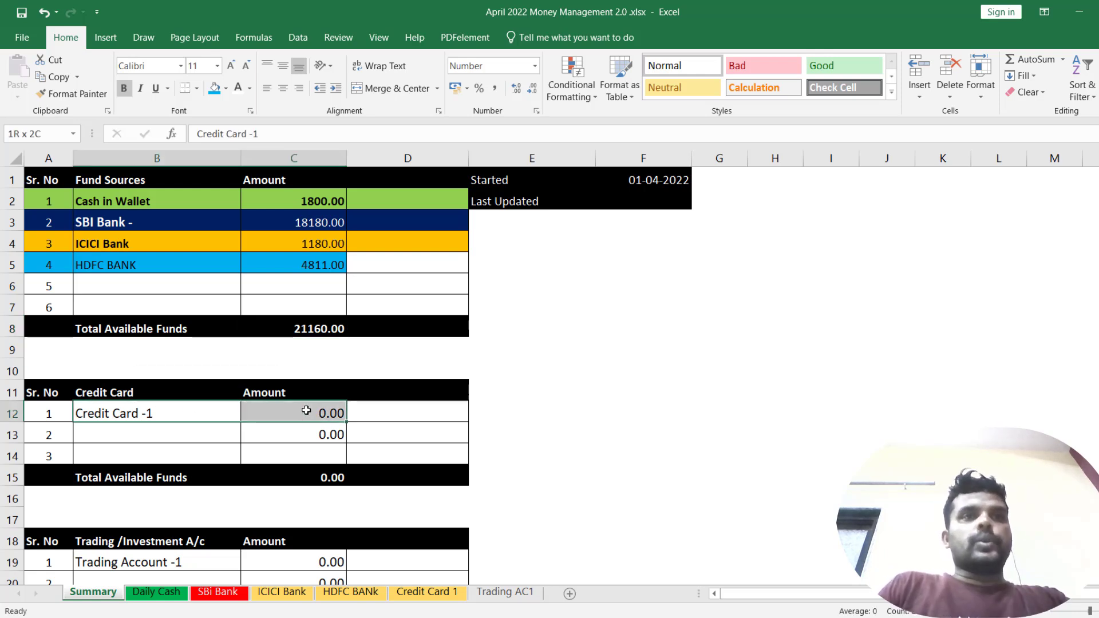
pyautogui.click(331, 413)
pyautogui.click(302, 435)
pyautogui.scroll(-1, 142, 531)
pyautogui.click(144, 502)
pyautogui.click(316, 496)
pyautogui.scroll(-1, 314, 509)
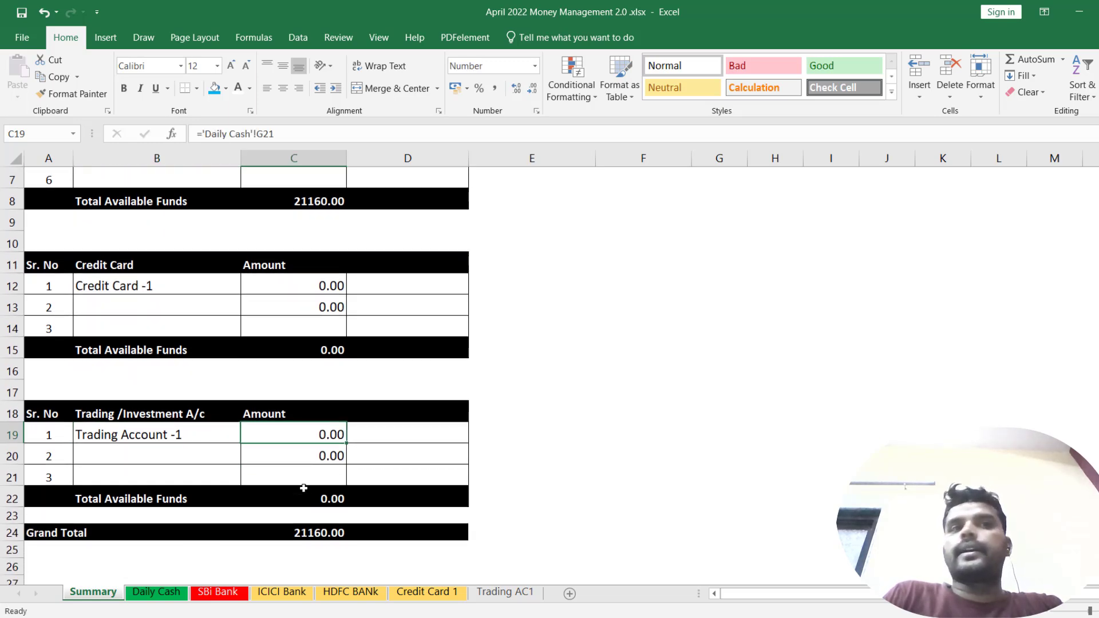
pyautogui.click(163, 501)
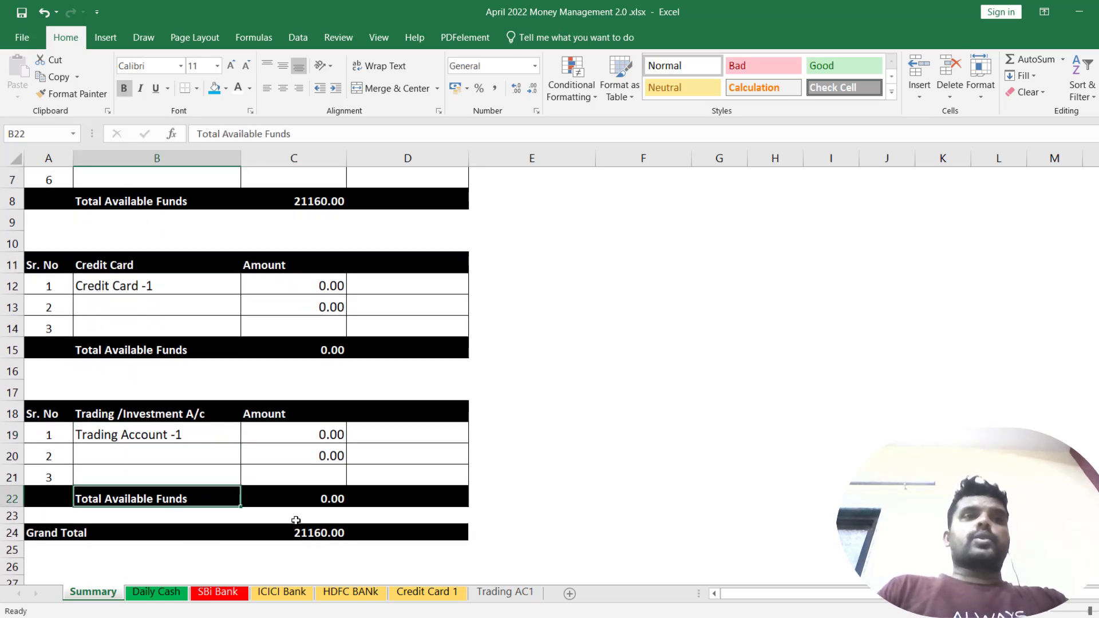
pyautogui.scroll(2, 317, 543)
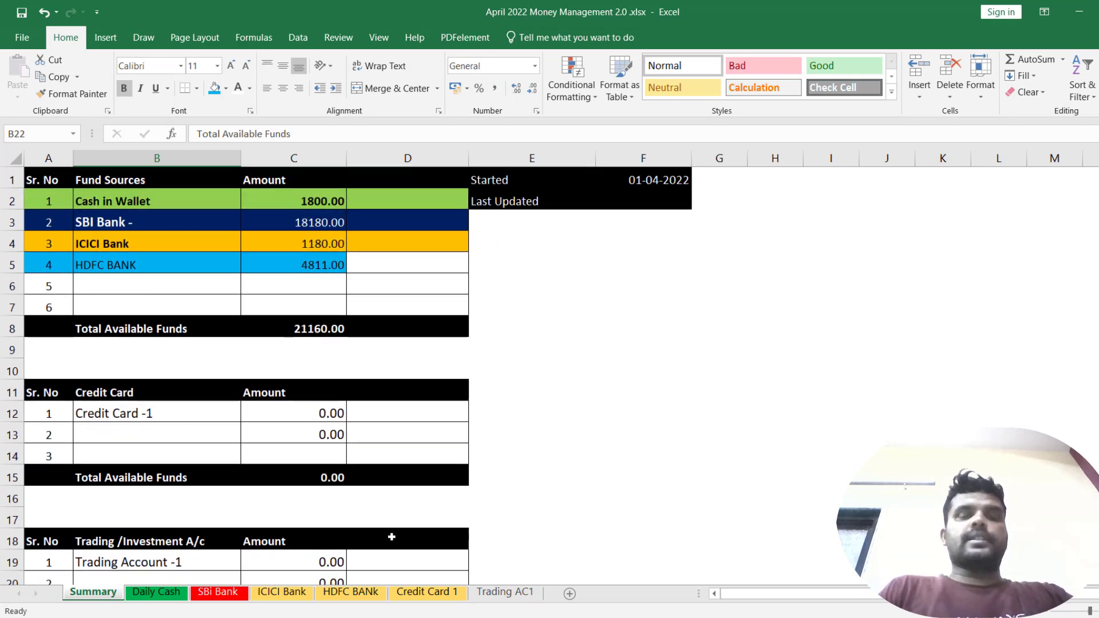
pyautogui.click(492, 596)
pyautogui.rightClick(514, 594)
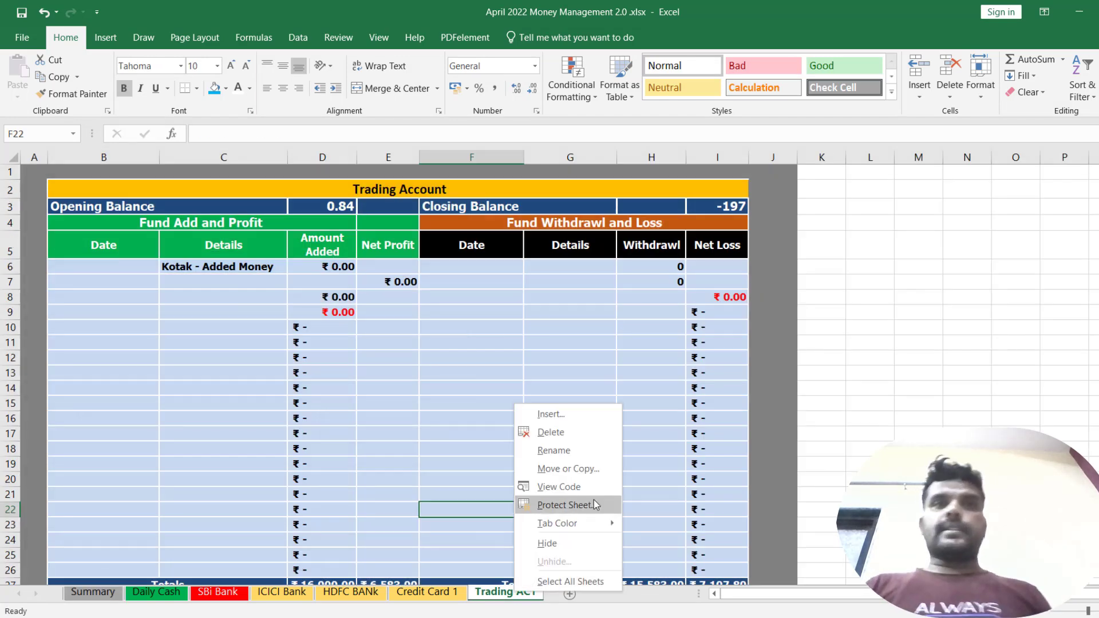
pyautogui.click(567, 468)
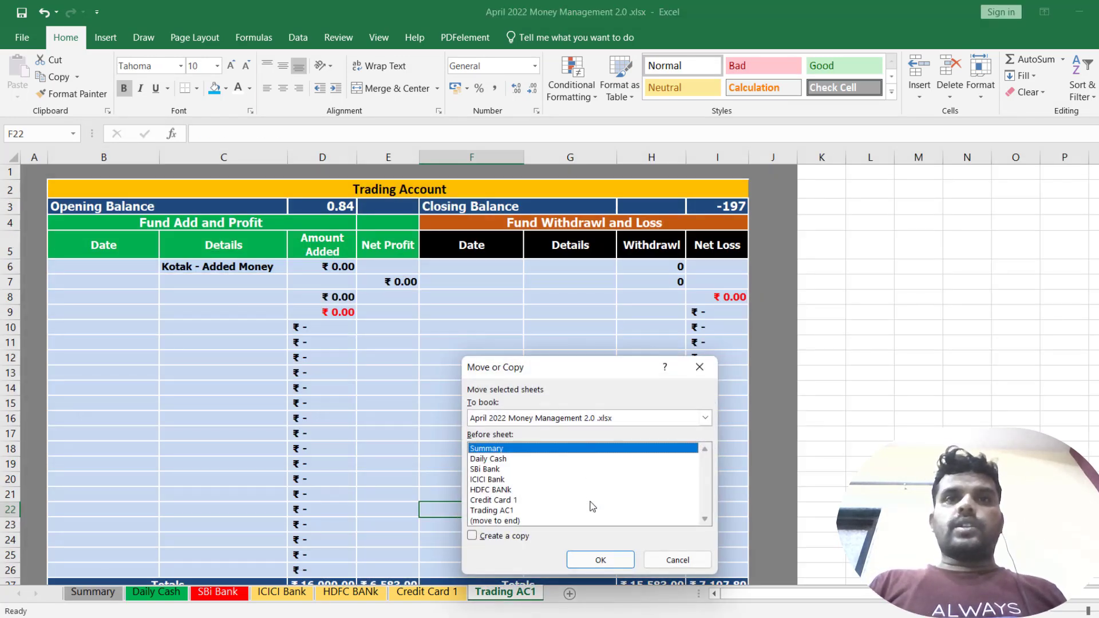
pyautogui.click(674, 560)
# Step: Set the tab color of the Trading AC1 sheet to dark orange
pyautogui.rightClick(498, 595)
pyautogui.moveTo(562, 523)
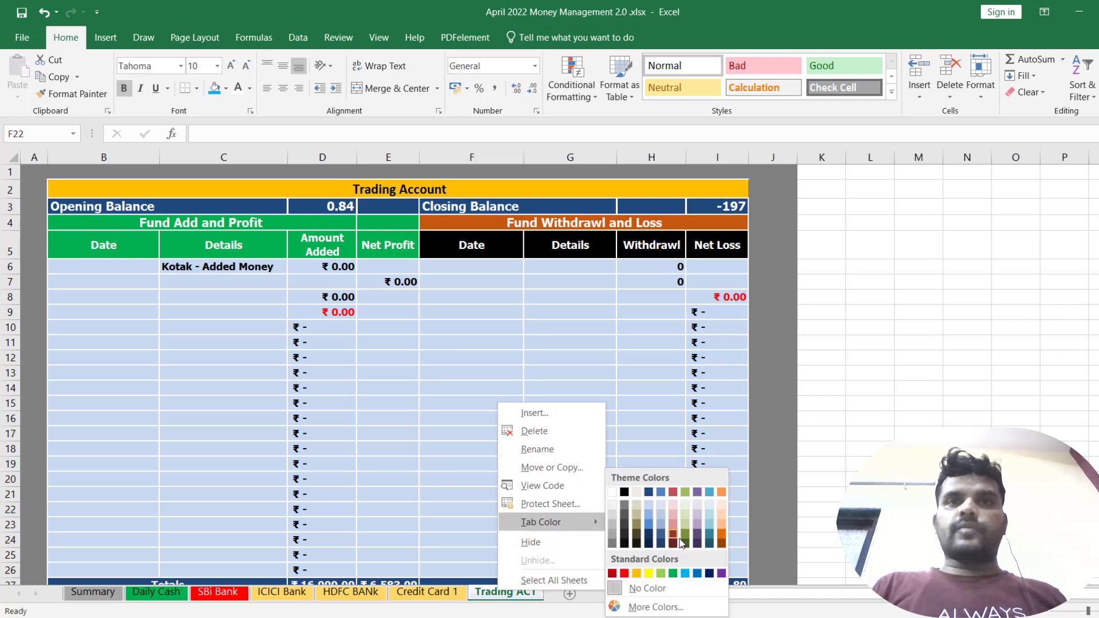
pyautogui.click(643, 575)
pyautogui.rightClick(503, 595)
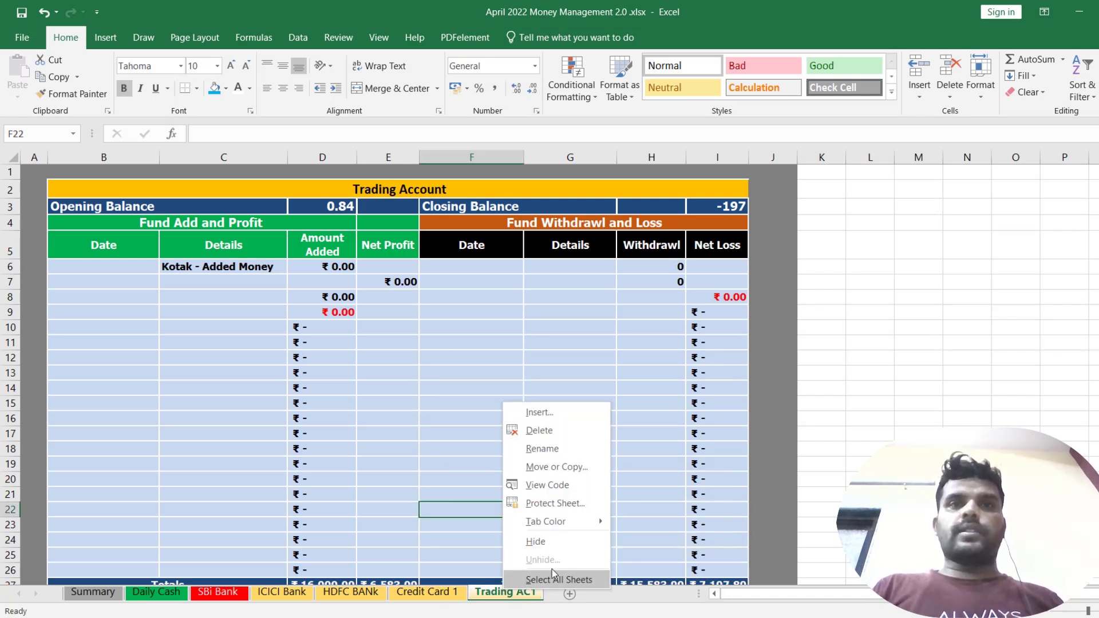
pyautogui.moveTo(574, 530)
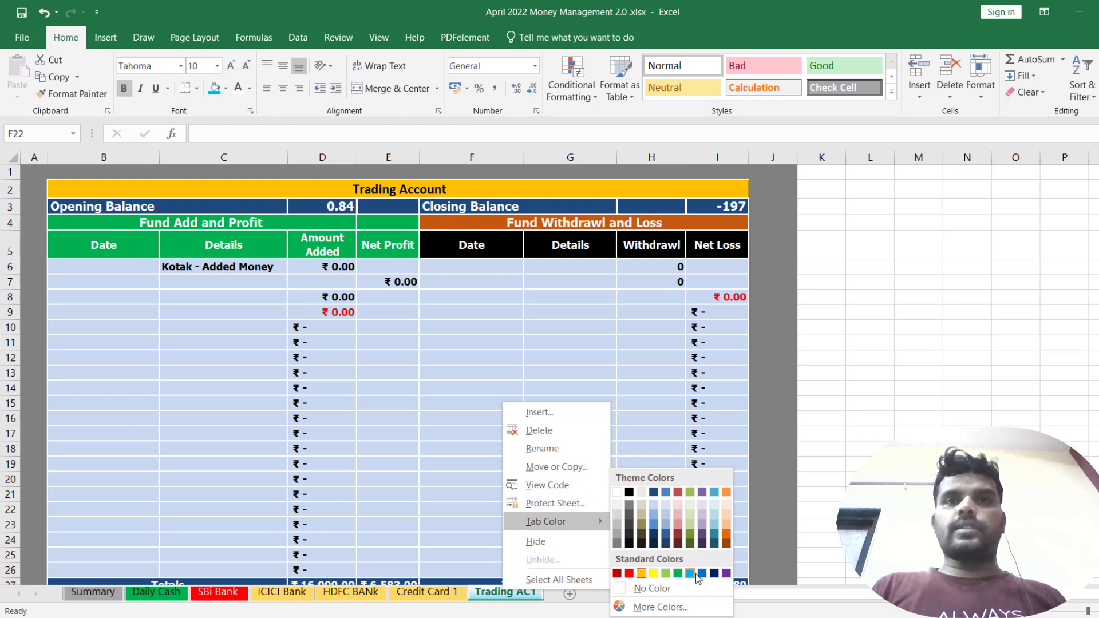
pyautogui.click(726, 543)
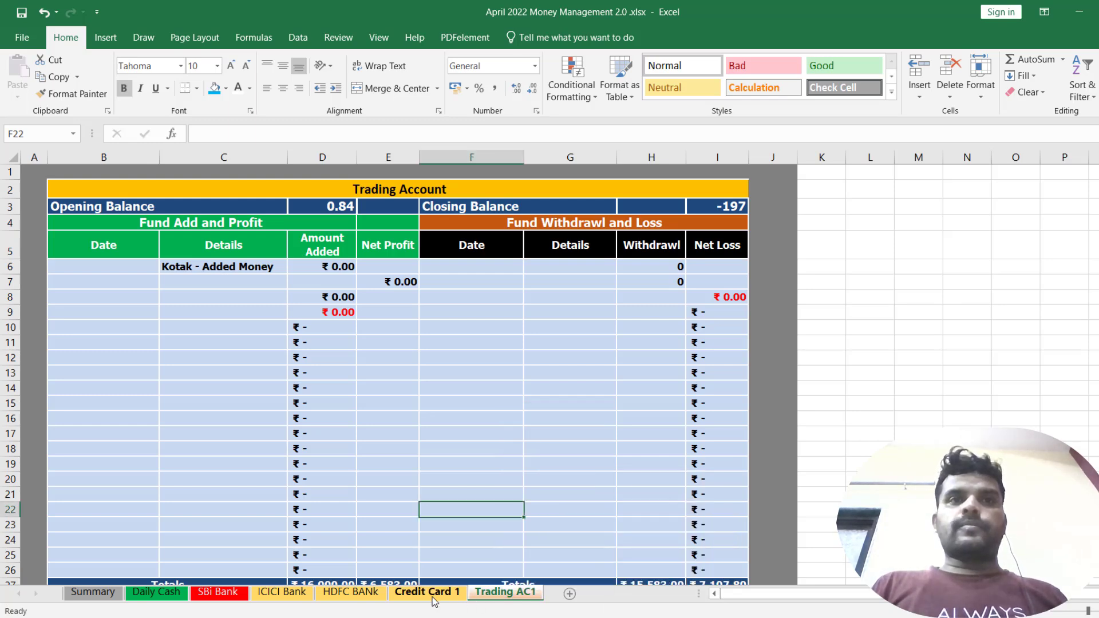
# Step: Set the tab color of the HDFC Bank sheet to blue and switch to the ICICI Bank sheet
pyautogui.click(434, 598)
pyautogui.click(347, 595)
pyautogui.rightClick(347, 595)
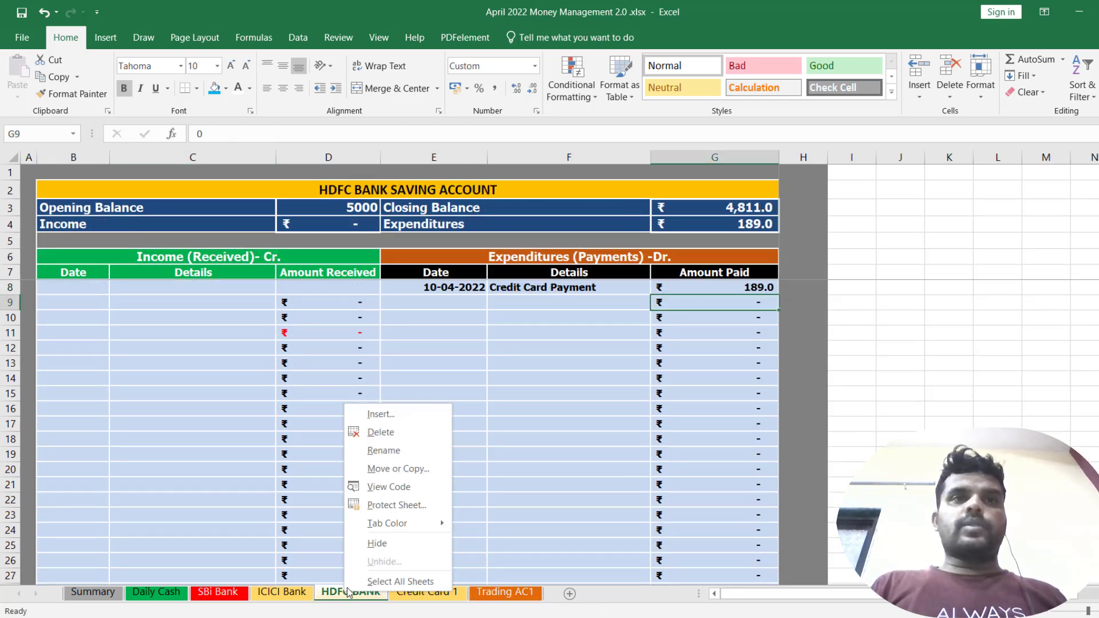
pyautogui.moveTo(412, 522)
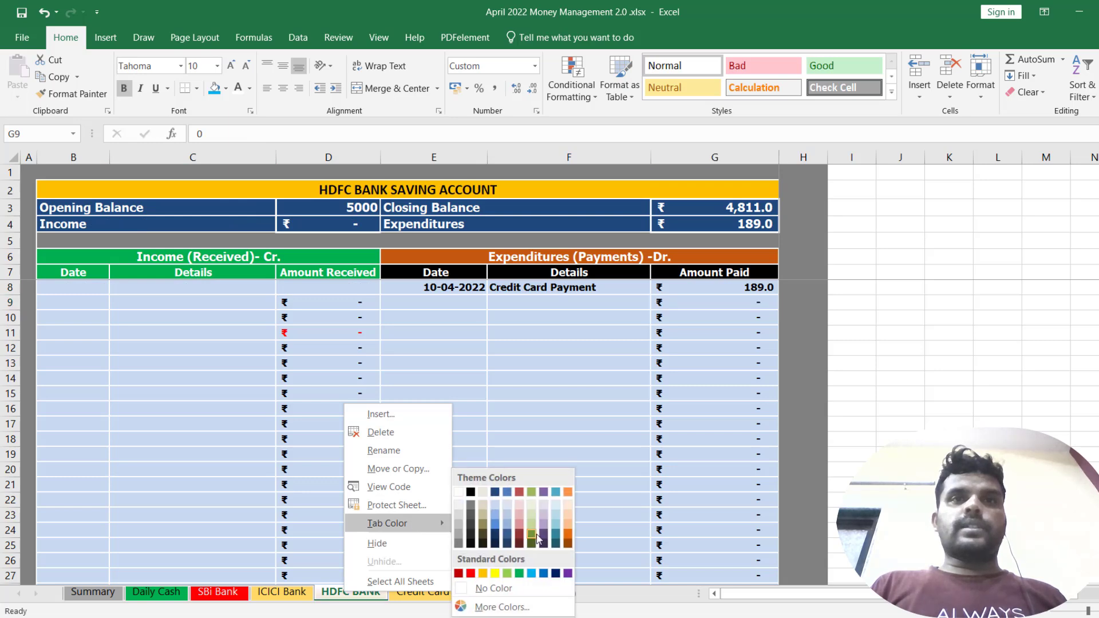
pyautogui.click(555, 573)
pyautogui.click(302, 596)
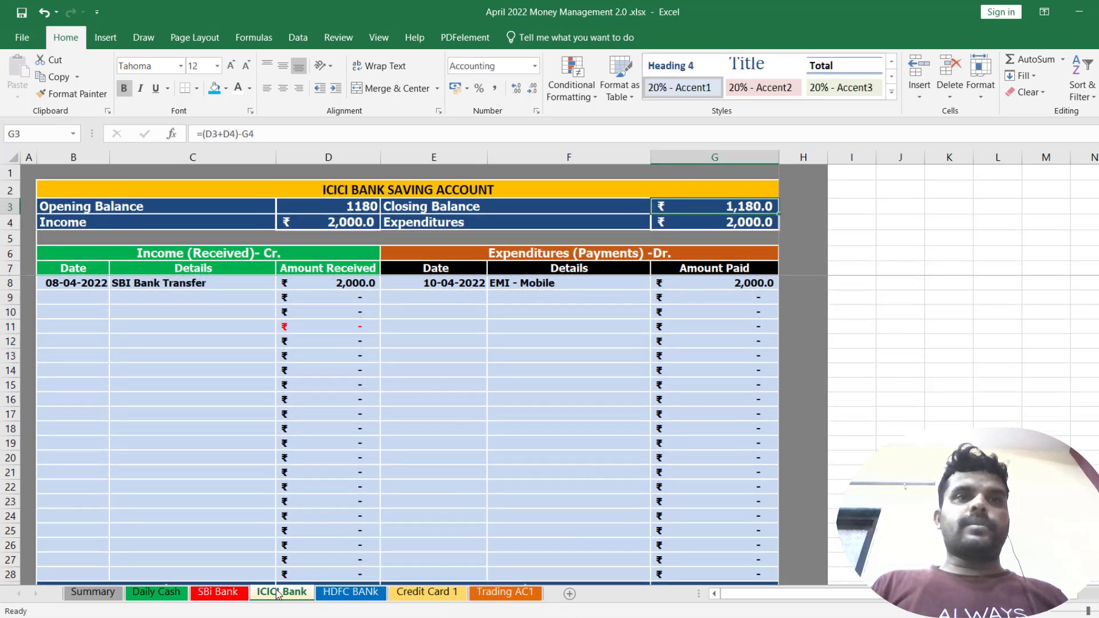
# Step: Set the tab color of the SBi Bank sheet to dark blue and return to the Summary sheet
pyautogui.click(218, 593)
pyautogui.click(156, 593)
pyautogui.click(93, 593)
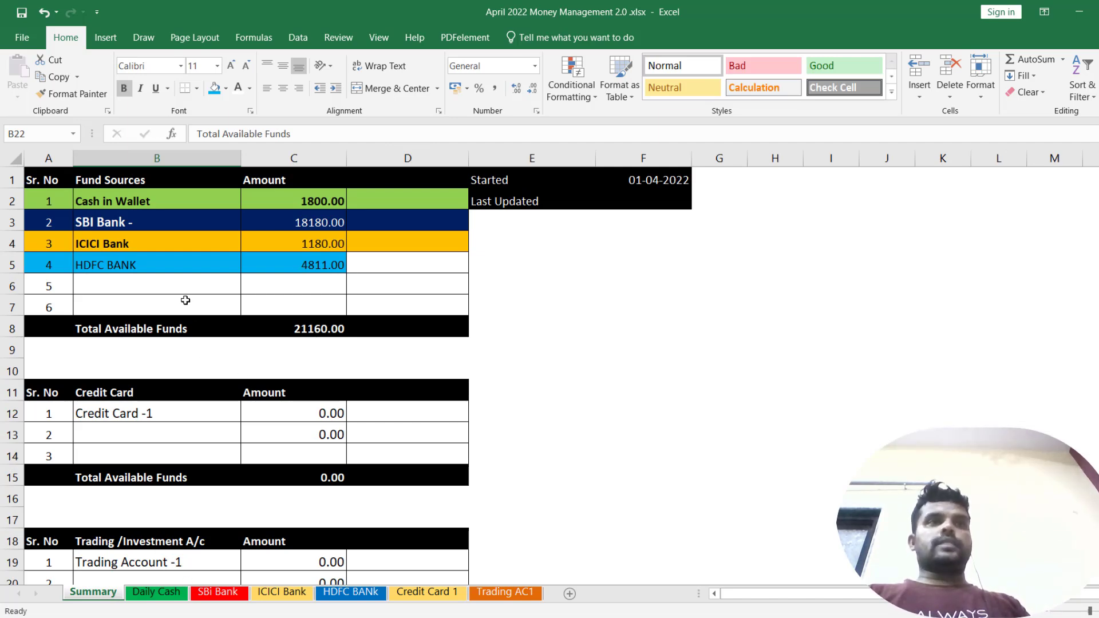
pyautogui.rightClick(224, 595)
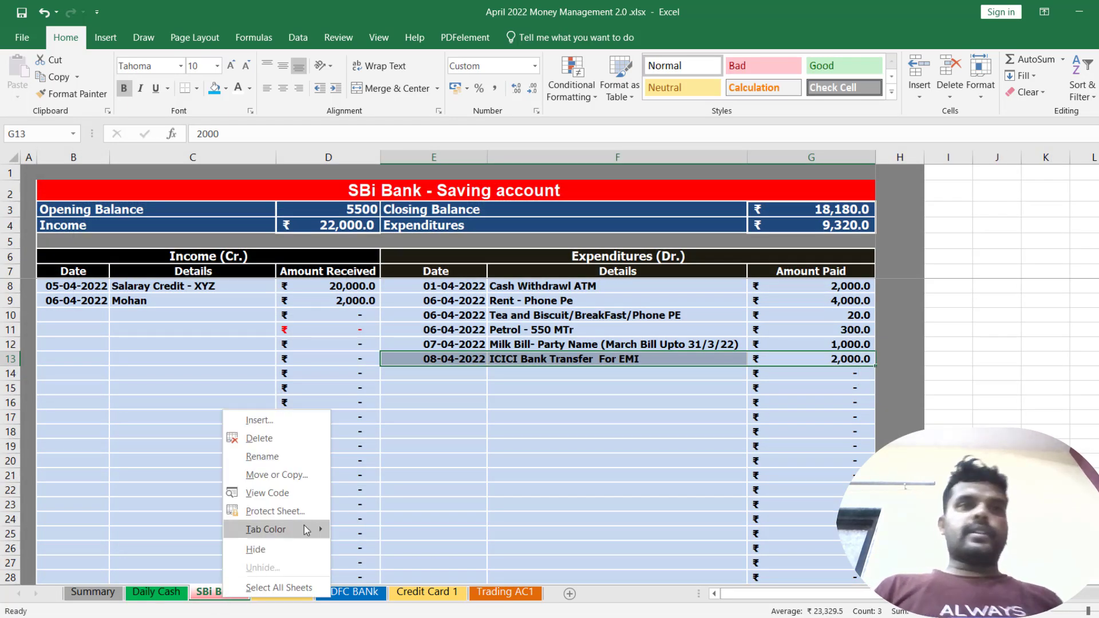
pyautogui.moveTo(304, 525)
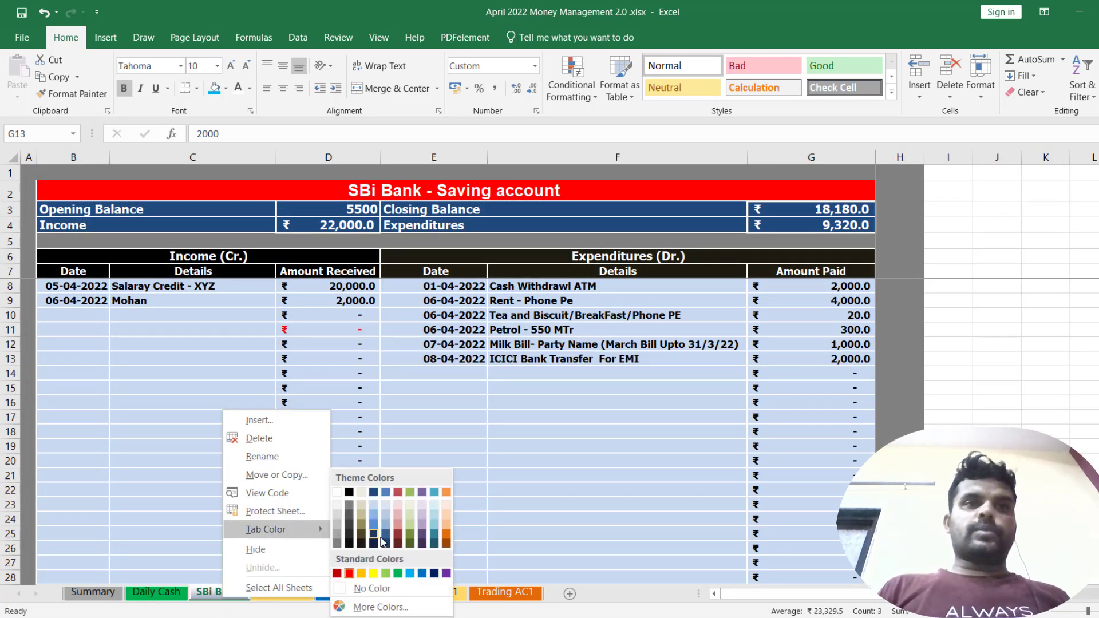
pyautogui.click(434, 574)
pyautogui.click(93, 592)
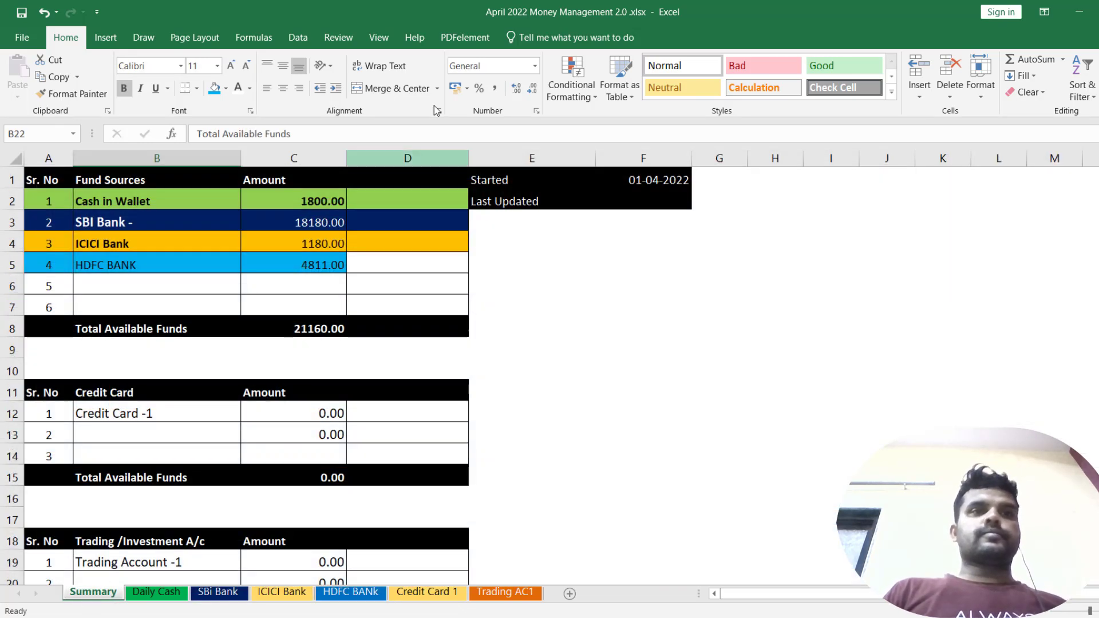
# Step: On the Trading AC1 sheet, enter the date 11-04-2022 in the first row of Fund Add and Profit
pyautogui.click(295, 593)
pyautogui.click(366, 592)
pyautogui.click(423, 592)
pyautogui.click(499, 593)
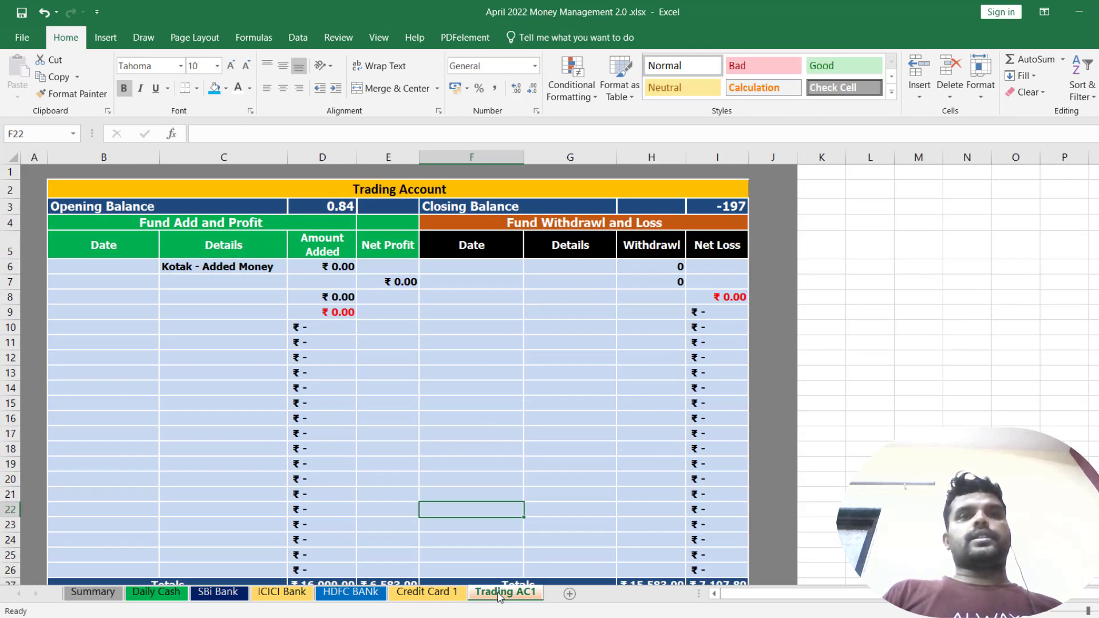
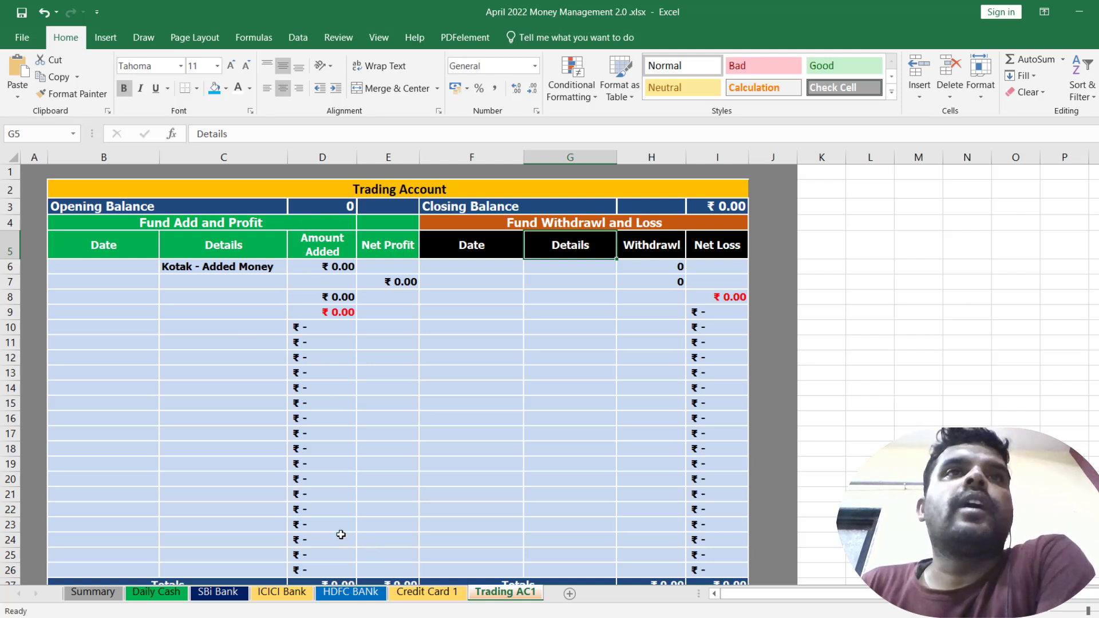
pyautogui.click(315, 207)
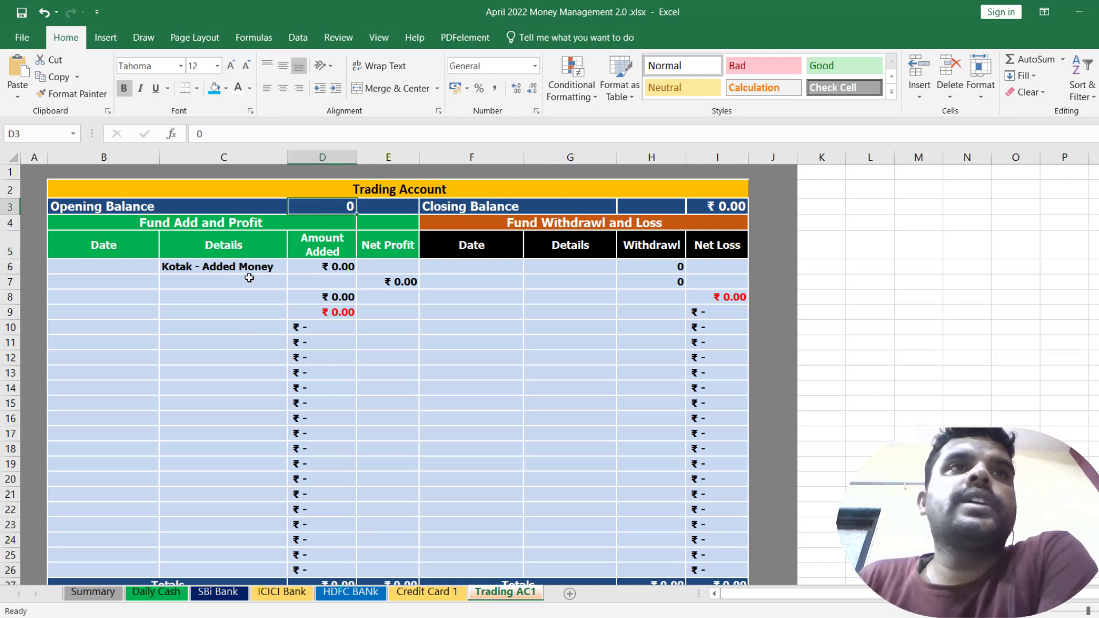
pyautogui.click(212, 267)
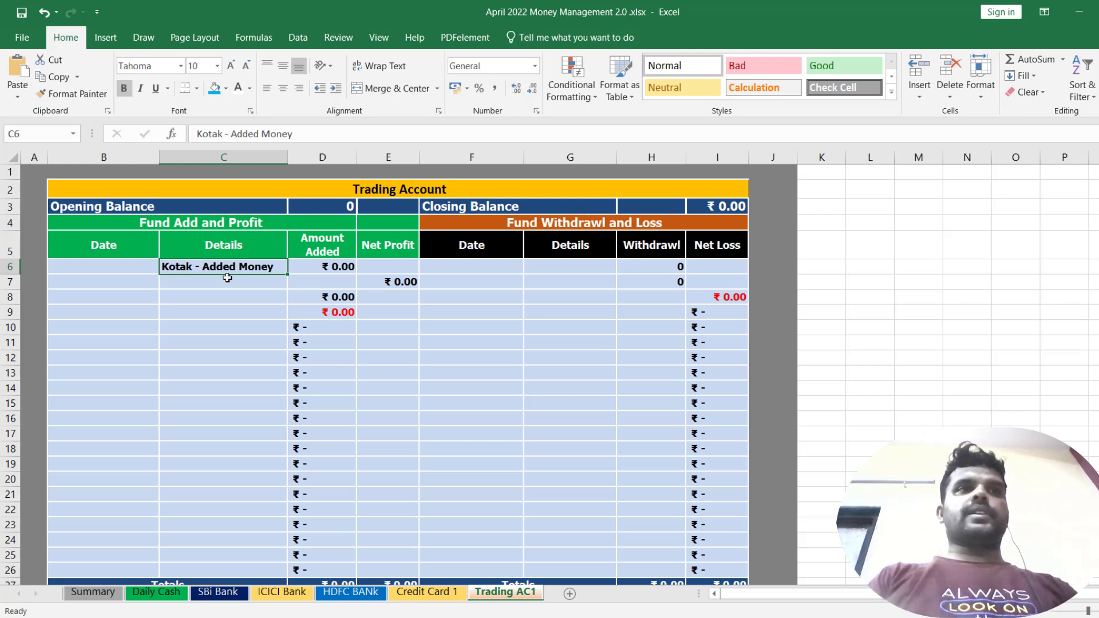
pyautogui.press('Left')
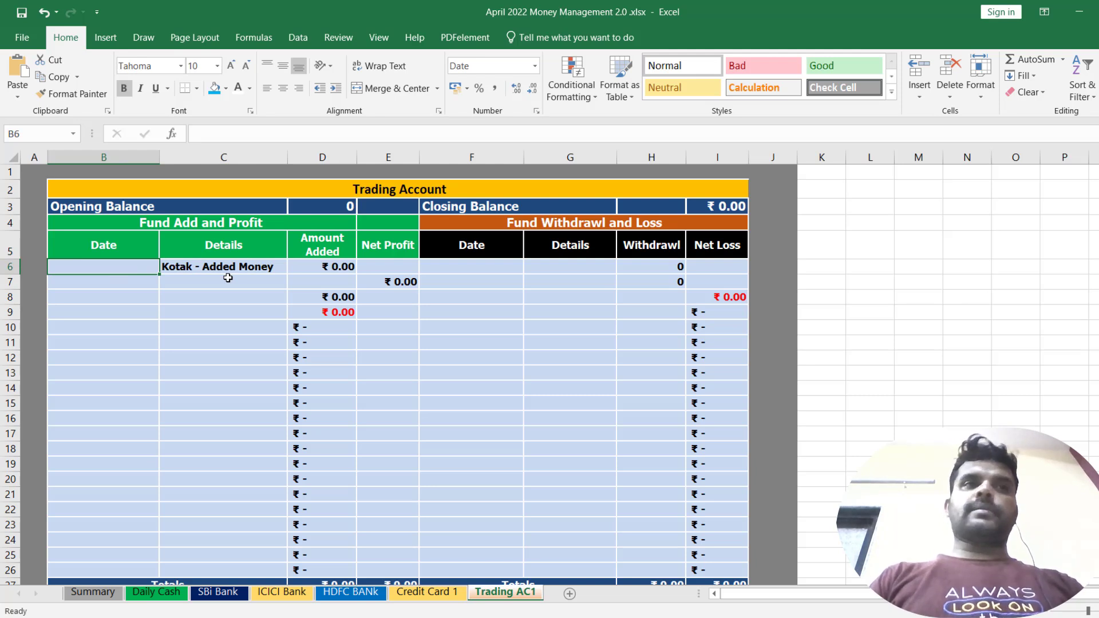
pyautogui.write('s')
pyautogui.press('Escape')
pyautogui.write('11/9')
pyautogui.press('Escape')
pyautogui.write('11/4/2022')
pyautogui.press('Tab')
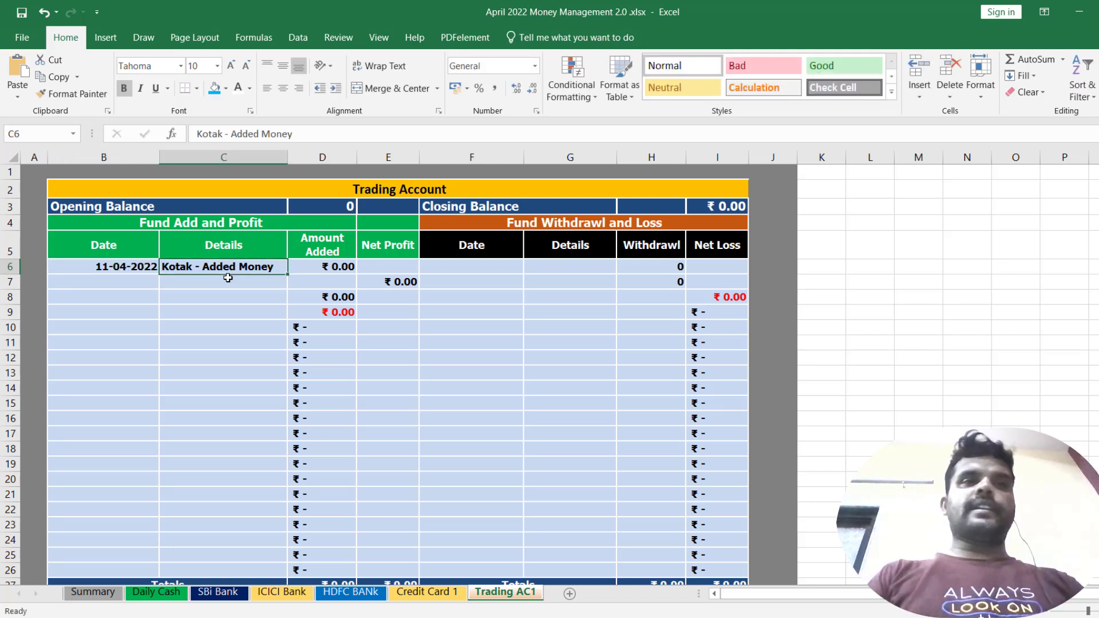
# Step: Replace the details of the first Fund Add and Profit entry with "SBI Bank Fund Added"
pyautogui.write('SBI Ban')
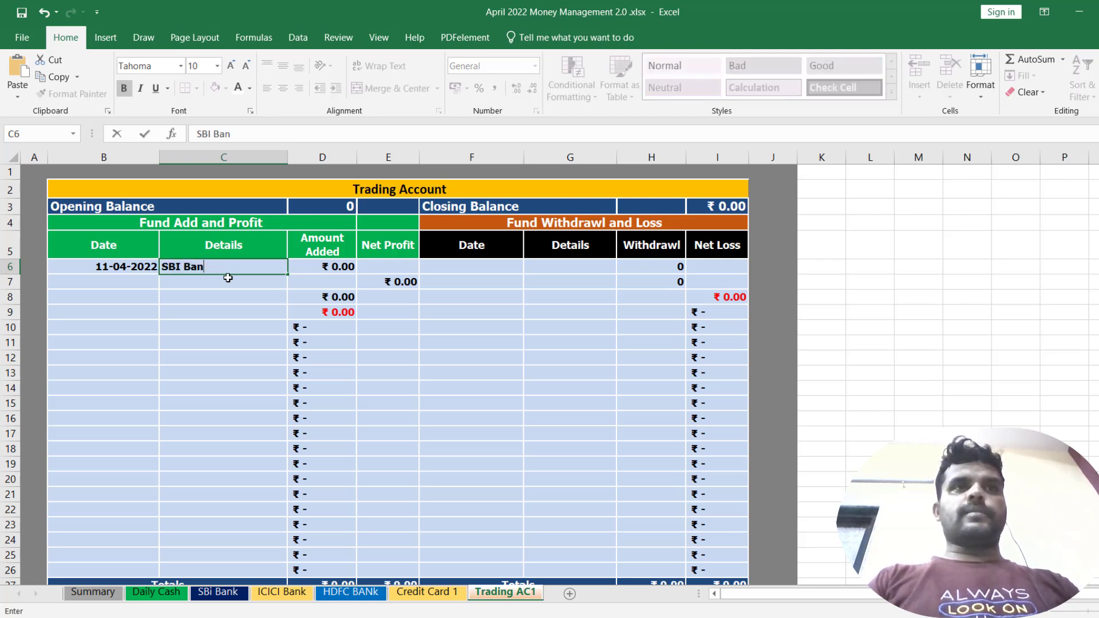
pyautogui.write('k Money Added')
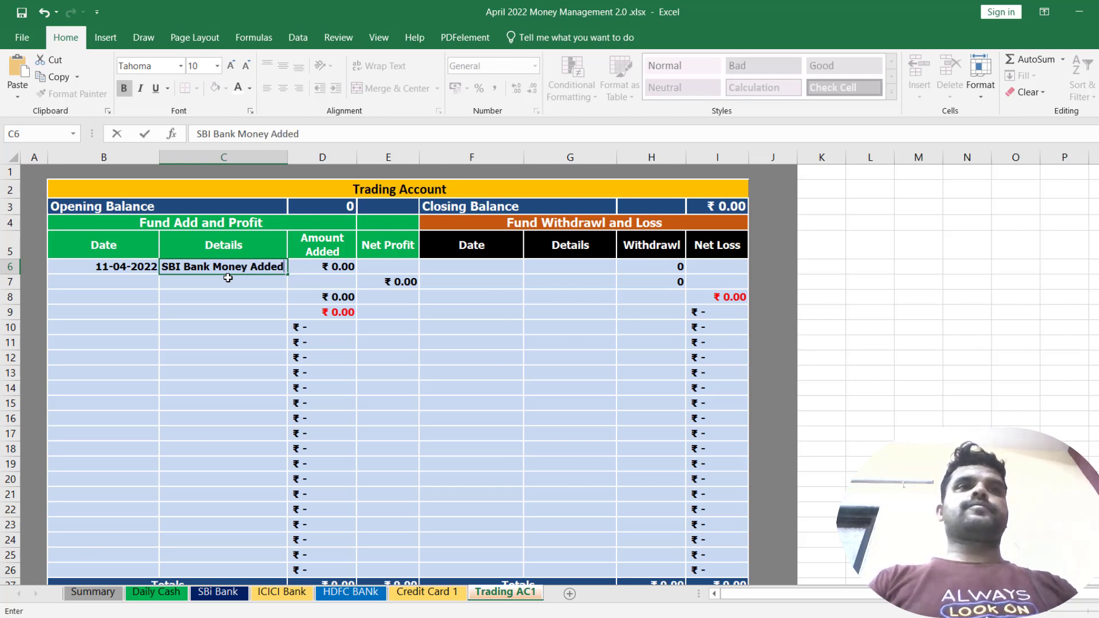
pyautogui.click(213, 267)
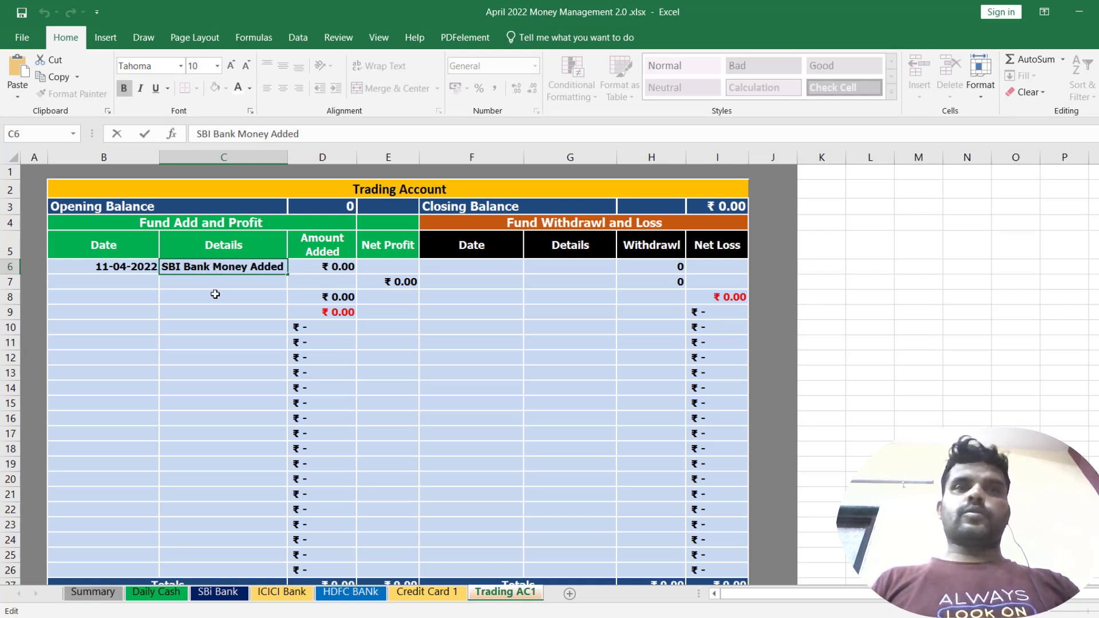
pyautogui.press('Return')
pyautogui.press('Return')
pyautogui.press('Return')
pyautogui.click(260, 268)
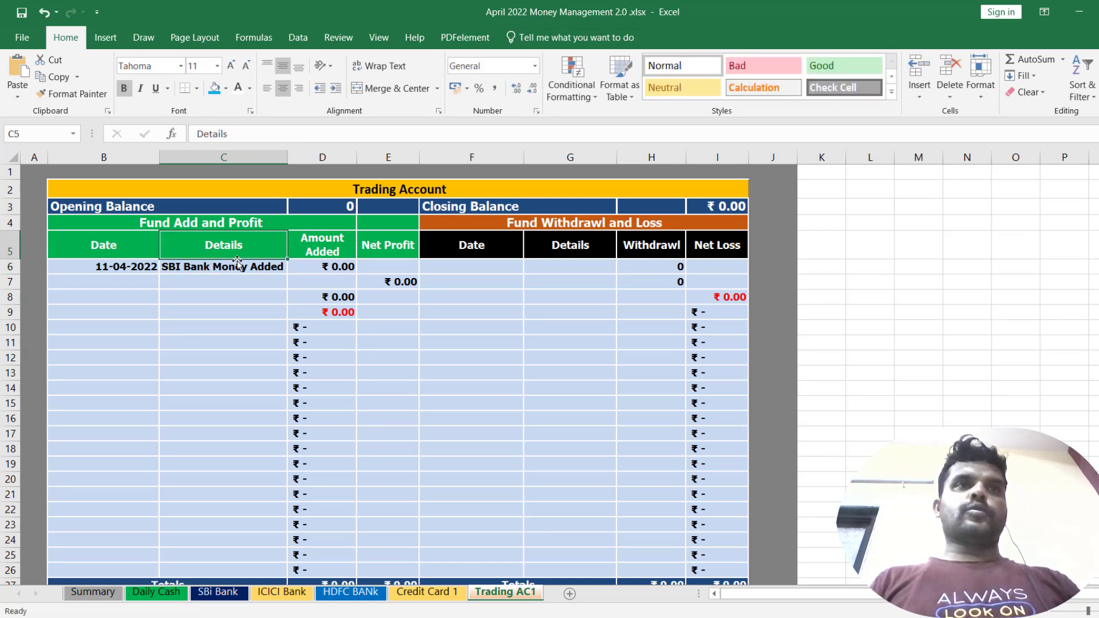
pyautogui.doubleClick(235, 265)
pyautogui.moveTo(211, 269); pyautogui.dragTo(248, 269)
pyautogui.write('Fund')
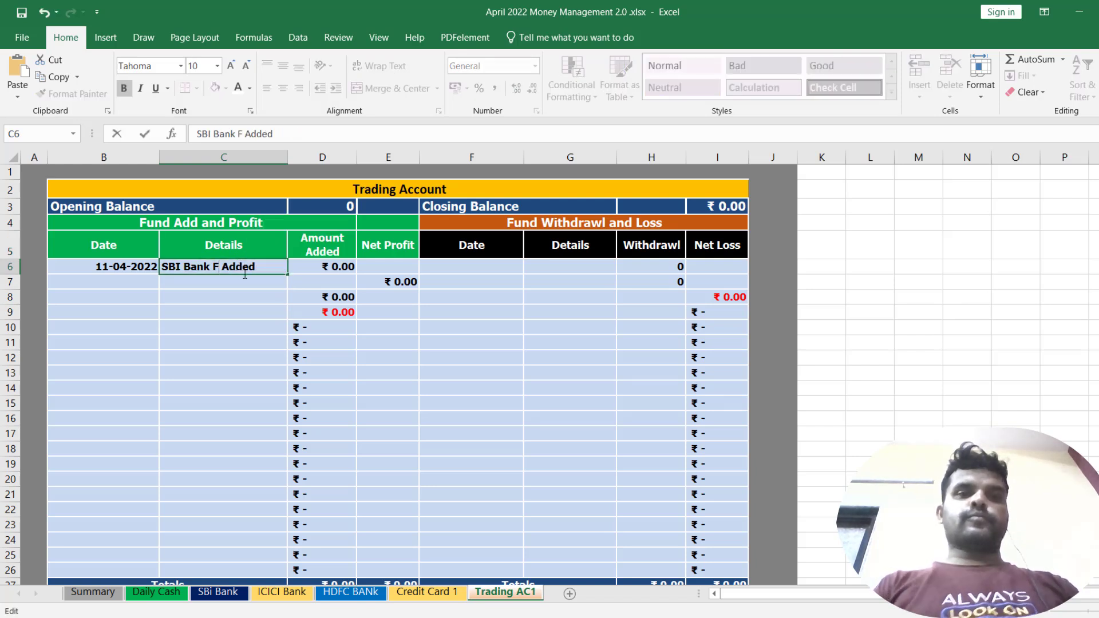
pyautogui.press('Return')
# Step: Set the Amount Added of the SBI Bank fund entry to 10,000
pyautogui.press('Right')
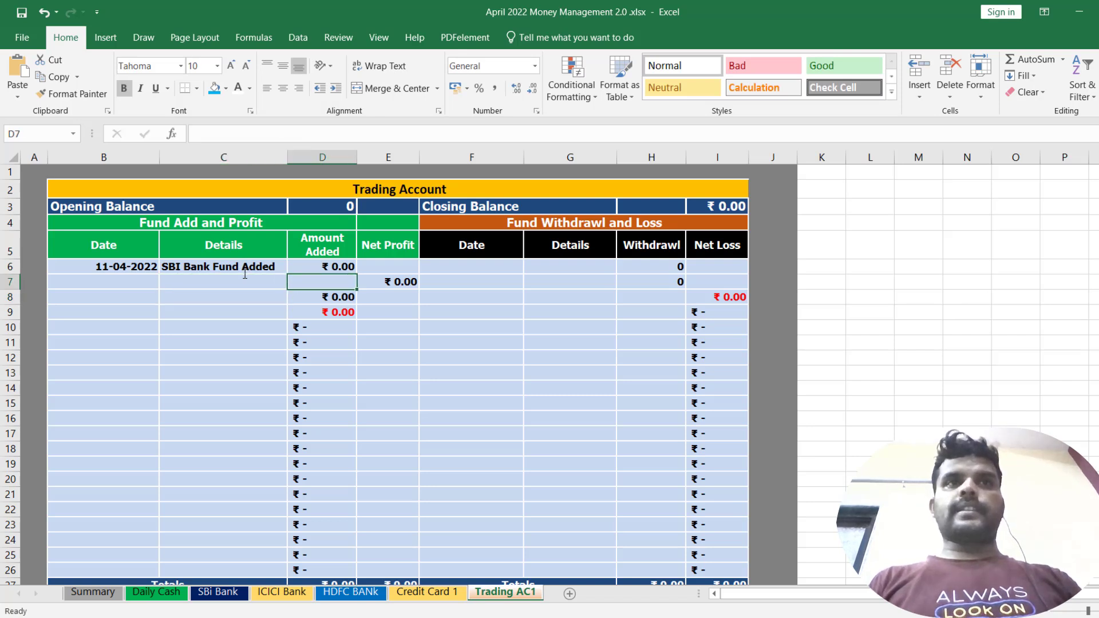
pyautogui.press('Right')
pyautogui.press('Up')
pyautogui.press('Up')
pyautogui.press('Left')
pyautogui.press('Down')
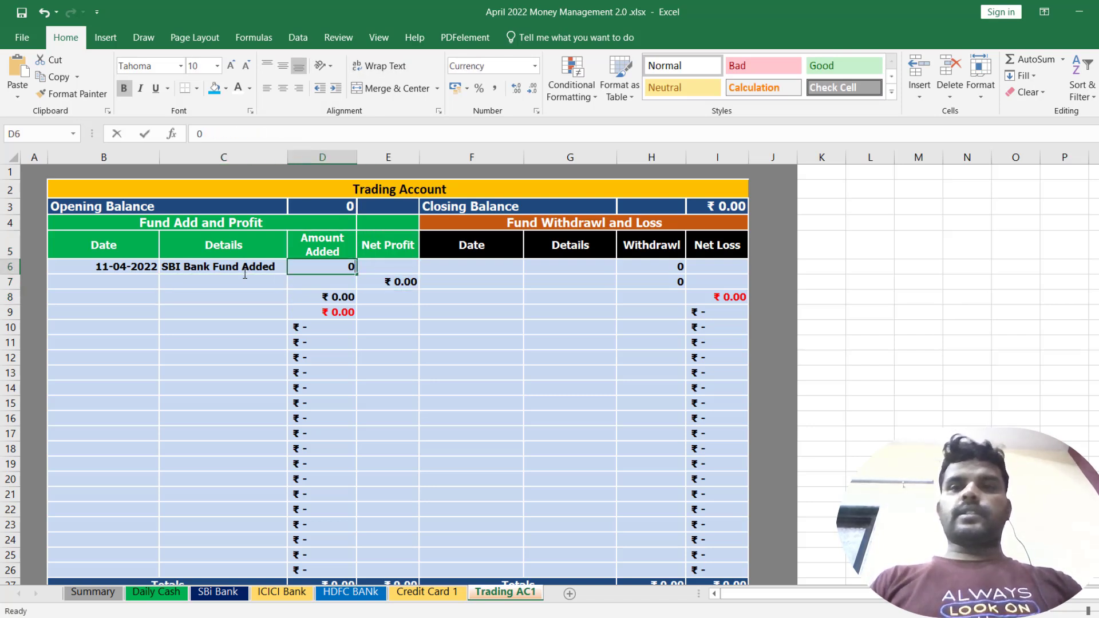
pyautogui.write('10,000')
pyautogui.press('Return')
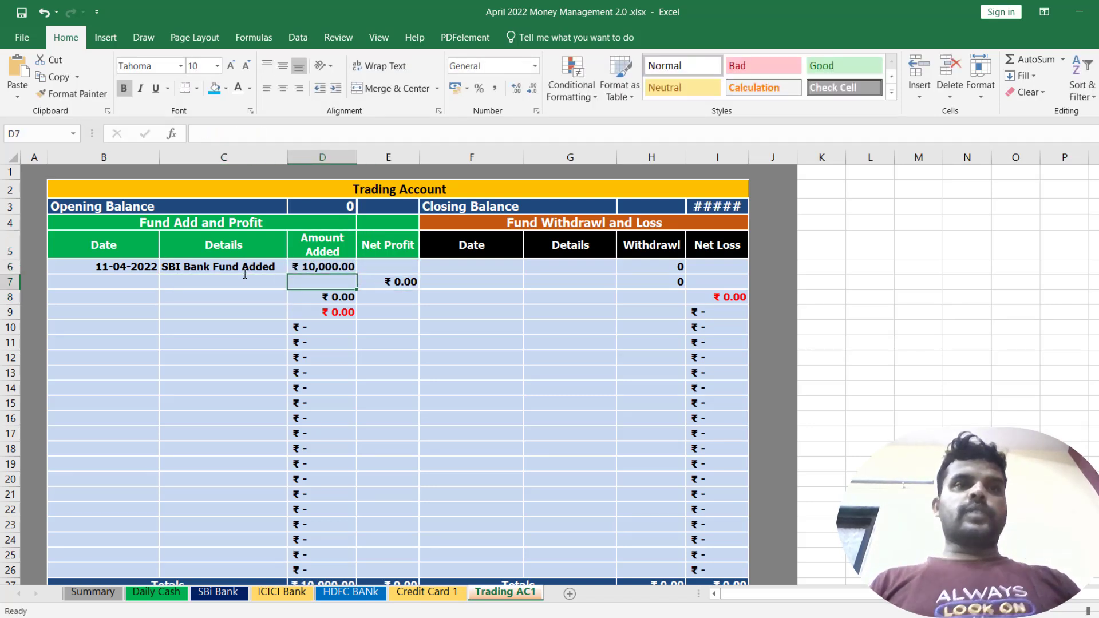
# Step: On the SBi Bank sheet, start a new expenditure in the next empty row with the date 11-04-2022
pyautogui.click(230, 597)
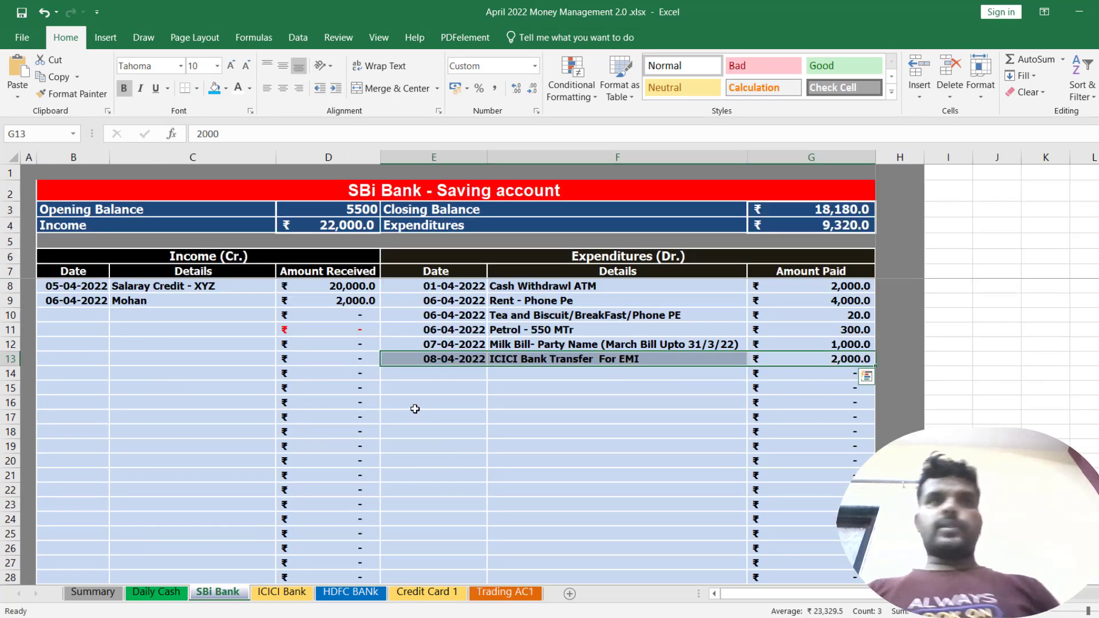
pyautogui.click(449, 380)
pyautogui.click(456, 371)
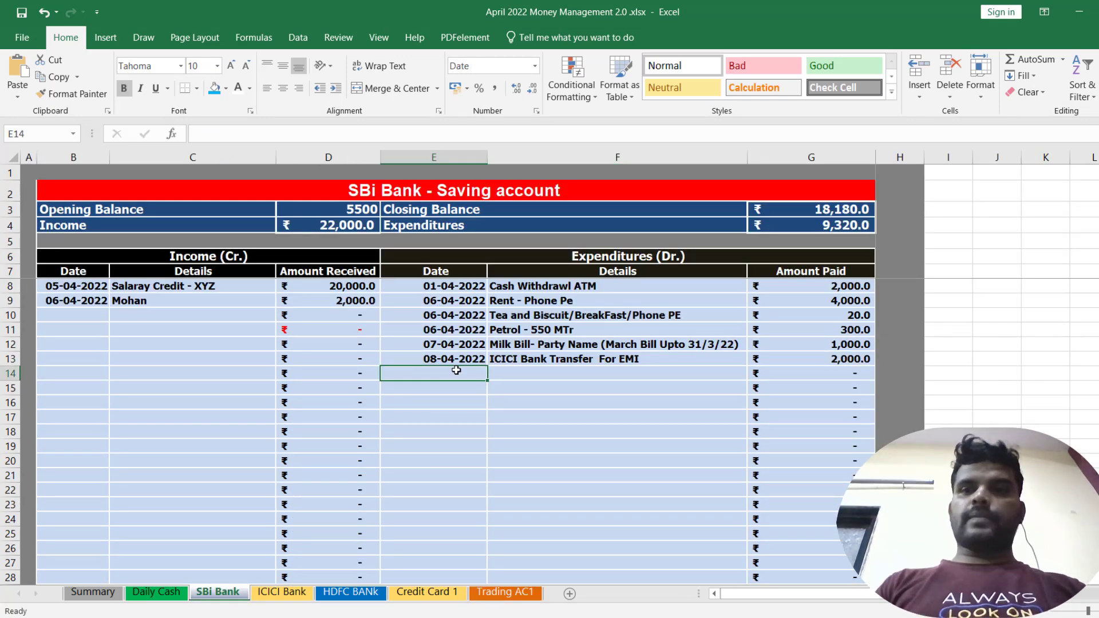
pyautogui.write('11/4/2022')
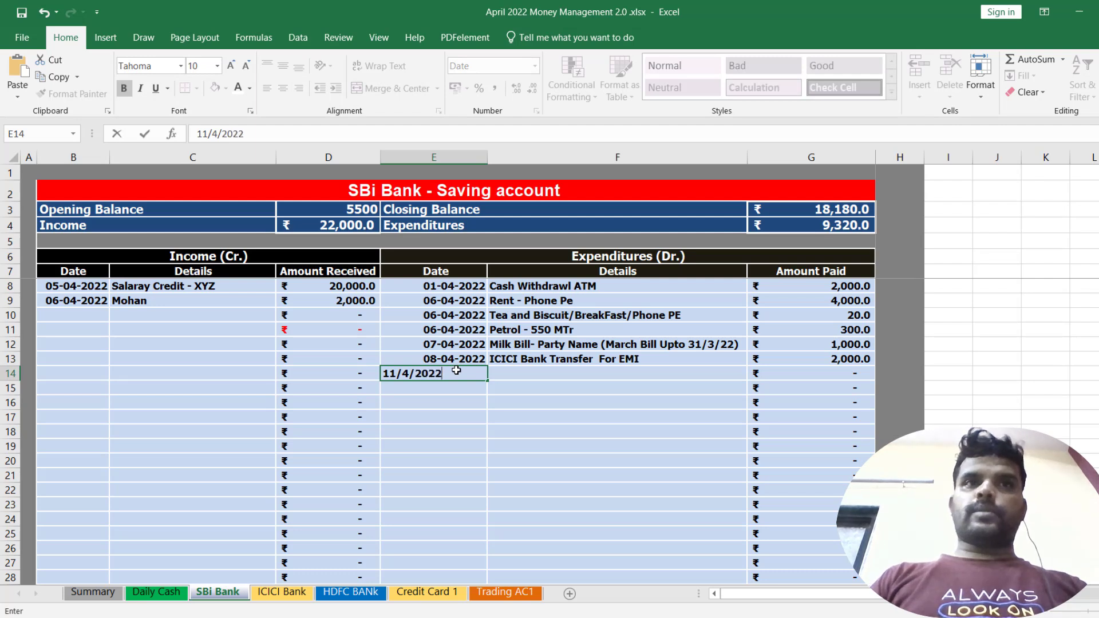
pyautogui.press('Tab')
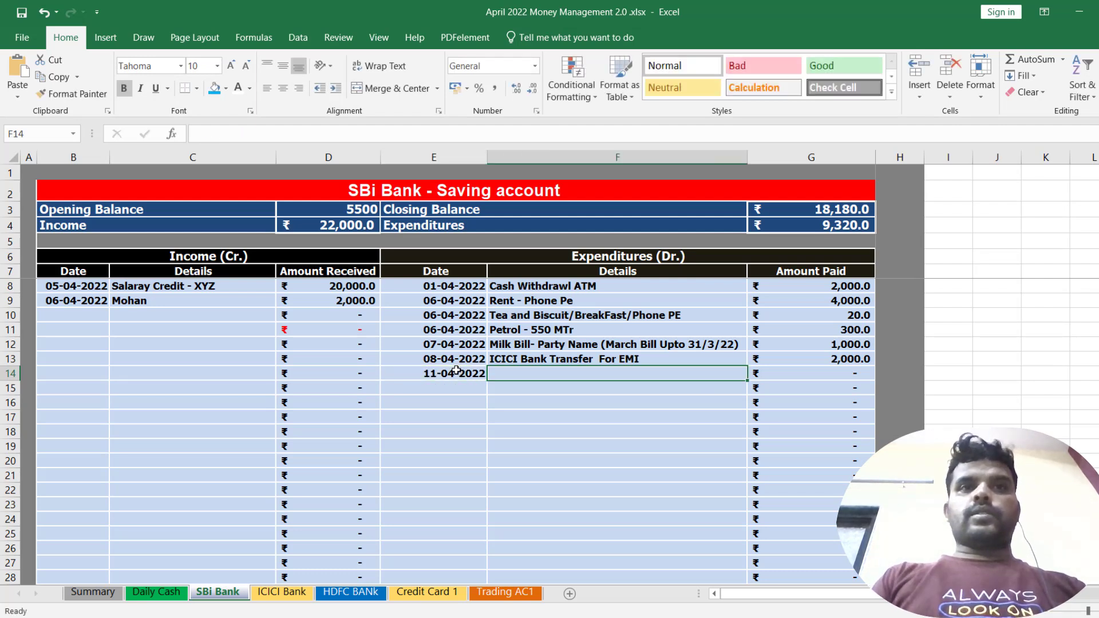
# Step: Enter "Trading Account -Fund Added" as the details of the 11-04-2022 expenditure
pyautogui.write('GTr')
pyautogui.press('BackSpace')
pyautogui.press('BackSpace')
pyautogui.press('BackSpace')
pyautogui.write('Tra')
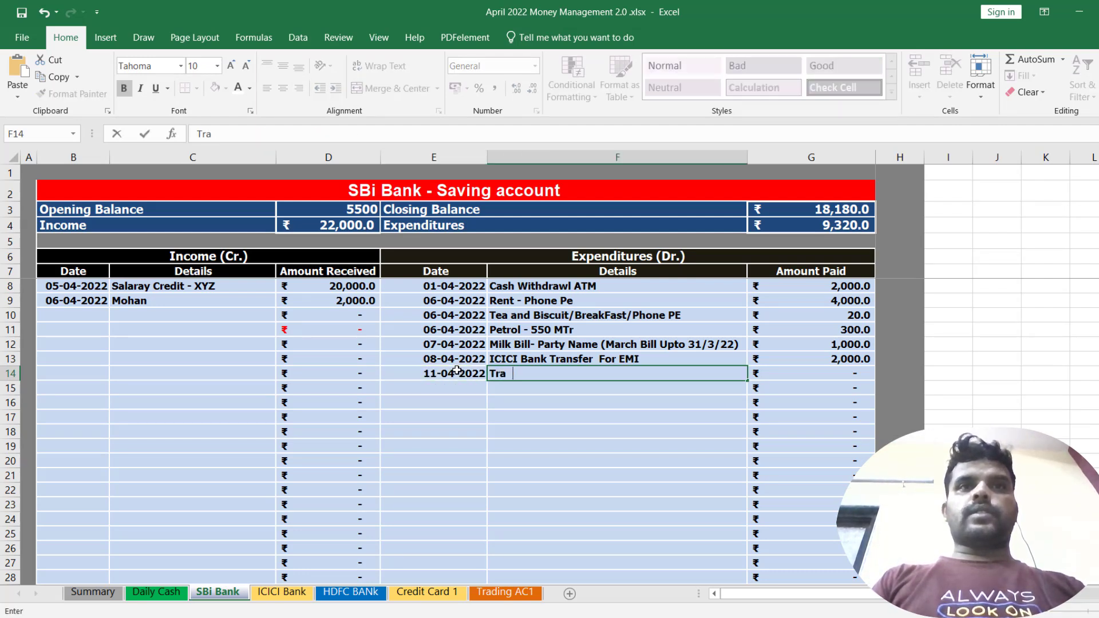
pyautogui.write('ding Account')
pyautogui.press('Return')
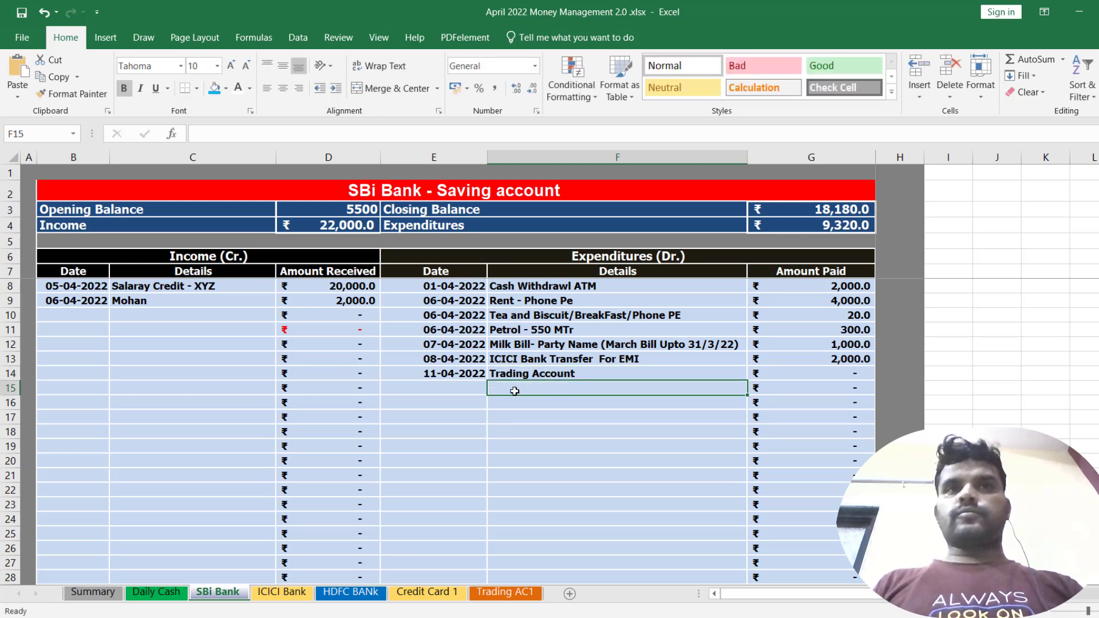
pyautogui.doubleClick(659, 373)
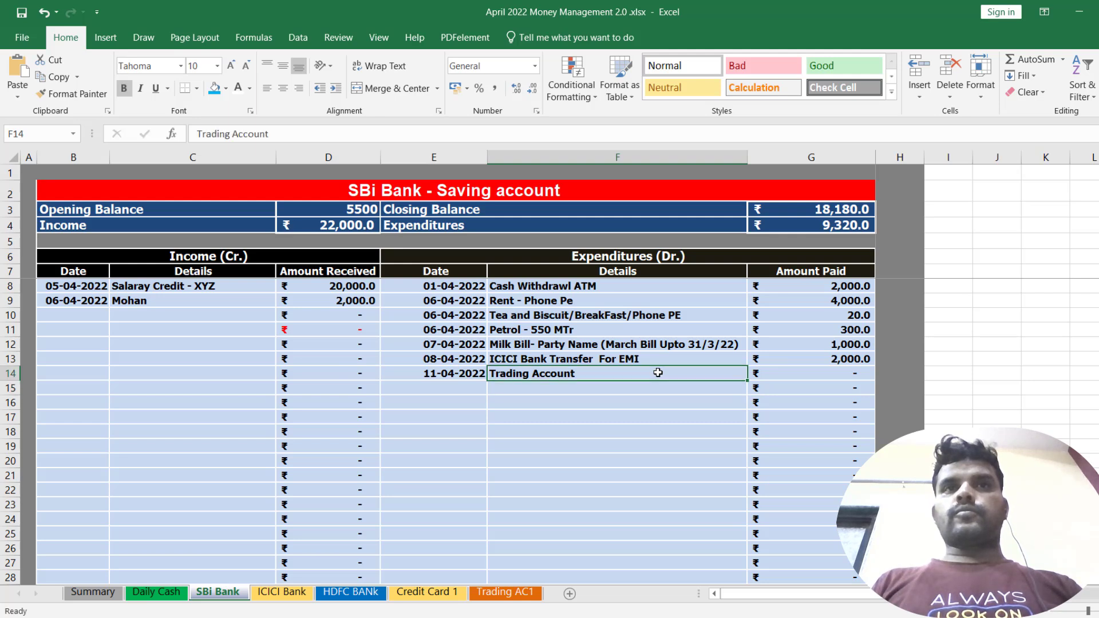
pyautogui.write('-Fund Added')
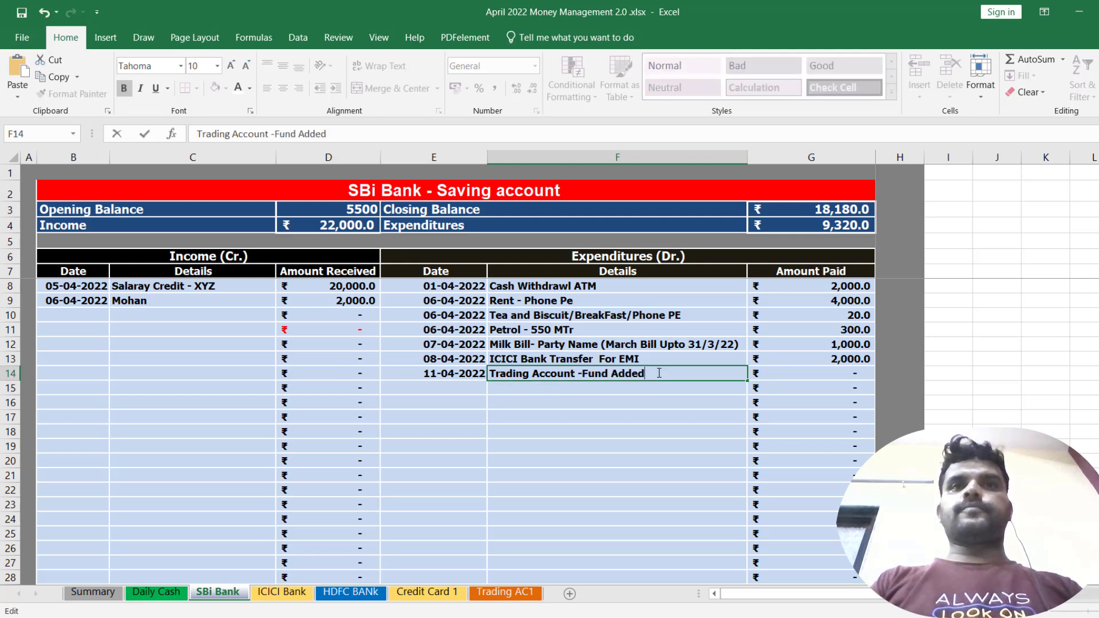
# Step: Set the Amount Paid of the trading account expenditure to 10000 and check the closing balance
pyautogui.press('Tab')
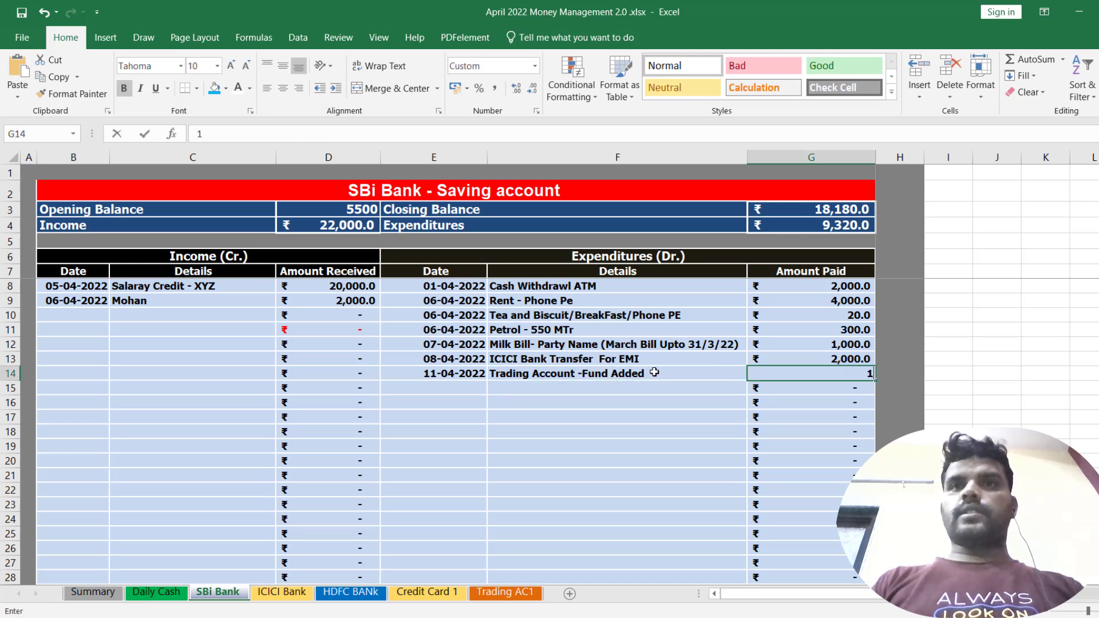
pyautogui.write('10000')
pyautogui.press('Return')
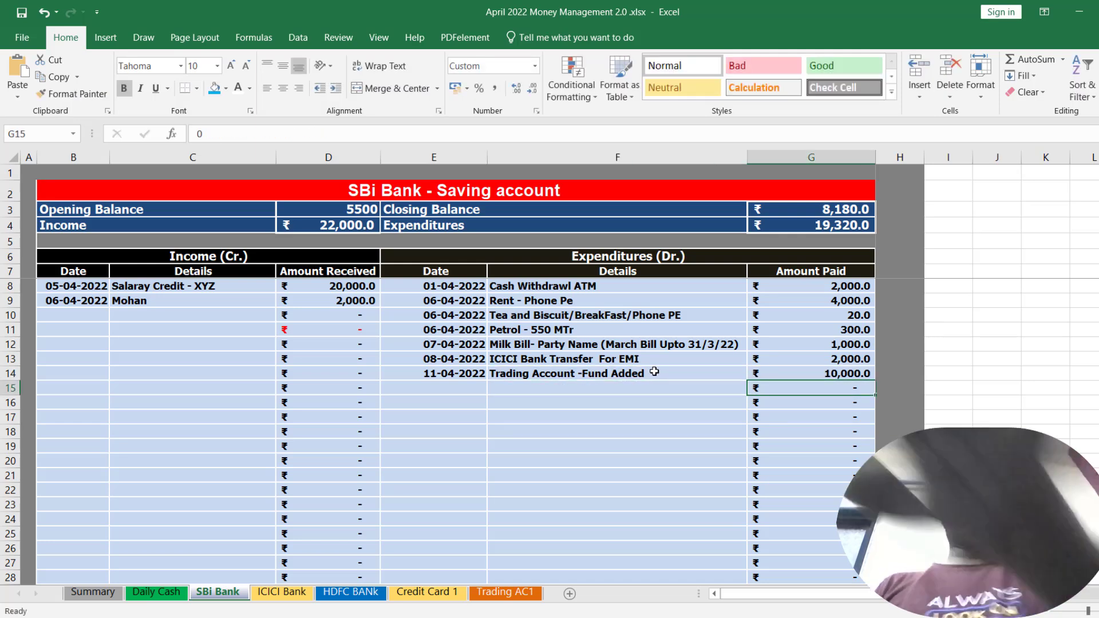
pyautogui.moveTo(813, 210); pyautogui.dragTo(435, 209)
# Step: On the Summary sheet, check the formula in the second Credit Card row's amount cell and clear it
pyautogui.click(93, 592)
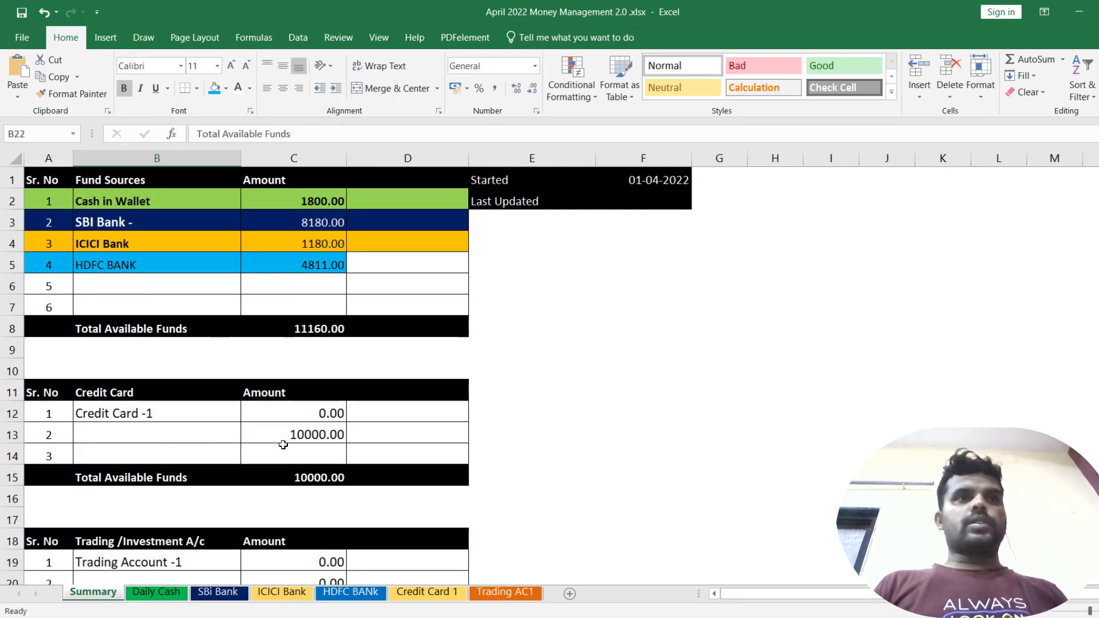
pyautogui.doubleClick(296, 435)
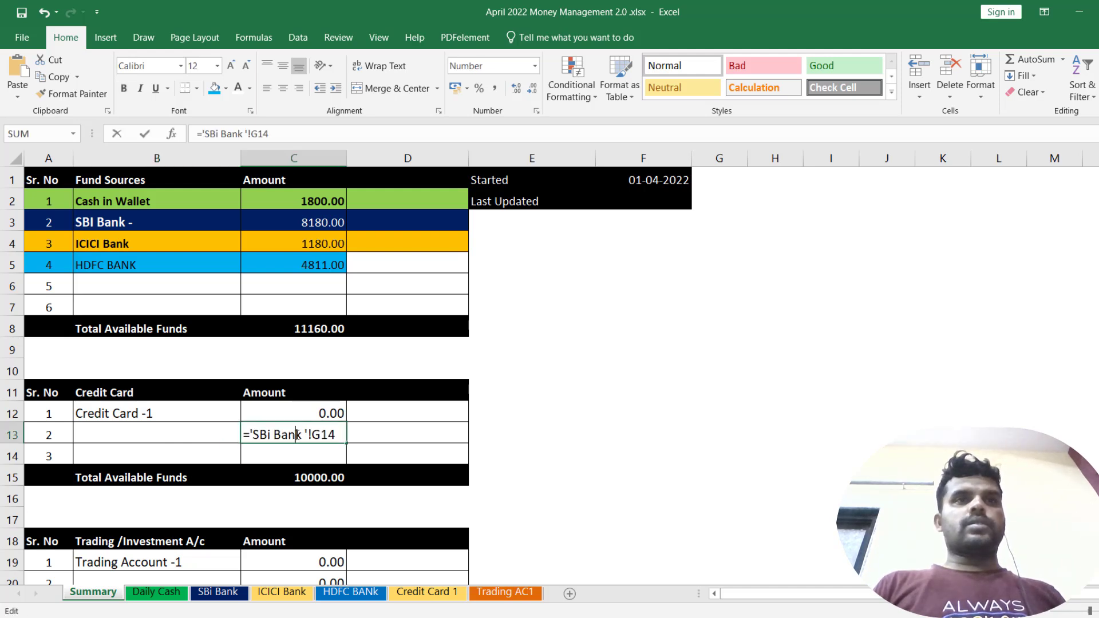
pyautogui.press('Escape')
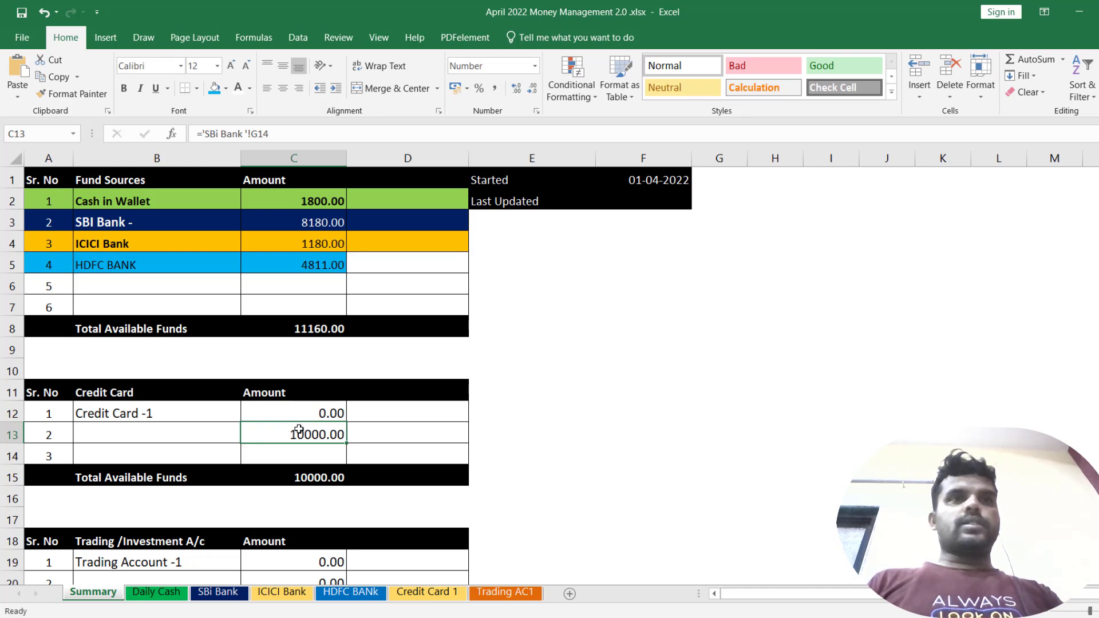
pyautogui.press('Delete')
# Step: Link the Credit Card -1 amount on the Summary sheet to the closing balance in G3 of the Credit Card 1 sheet
pyautogui.click(287, 413)
pyautogui.doubleClick(305, 413)
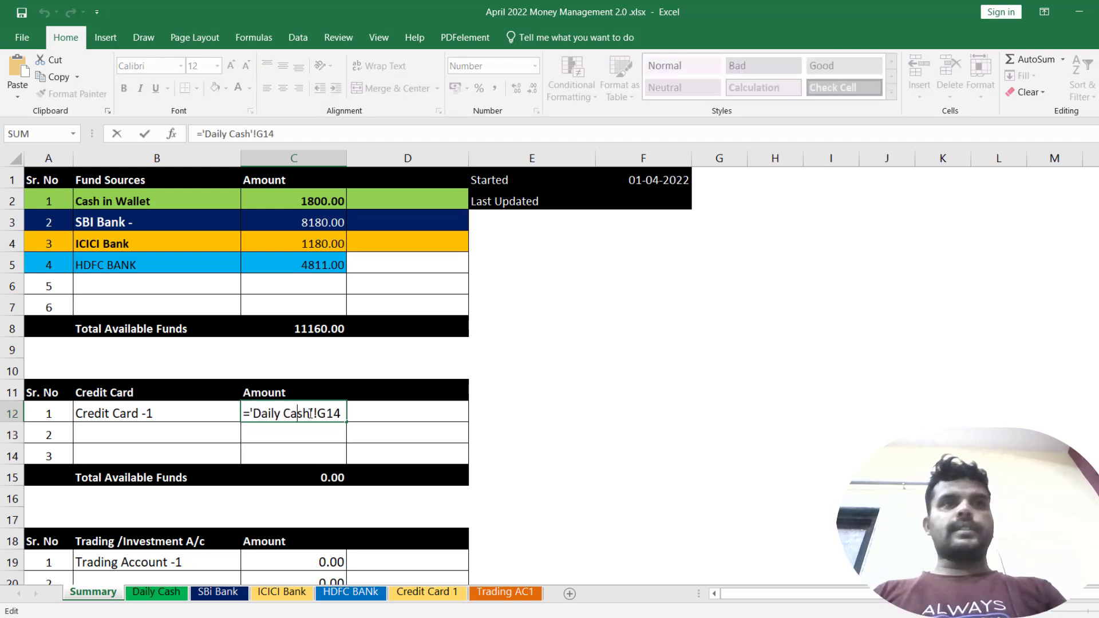
pyautogui.hotkey('ctrl', 'Return')
pyautogui.write('=')
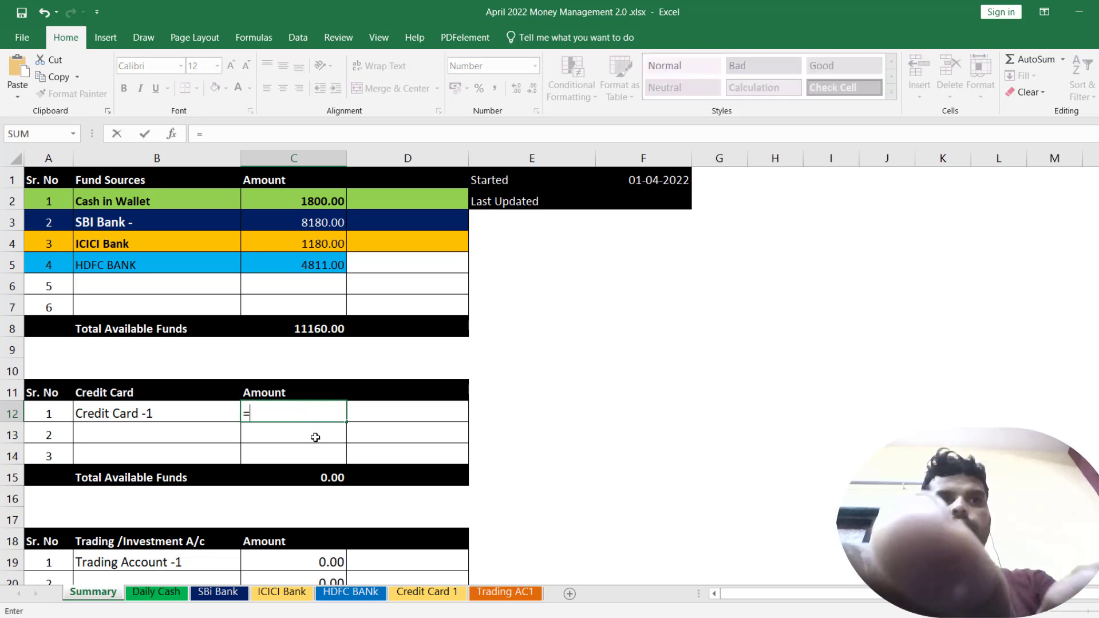
pyautogui.click(411, 596)
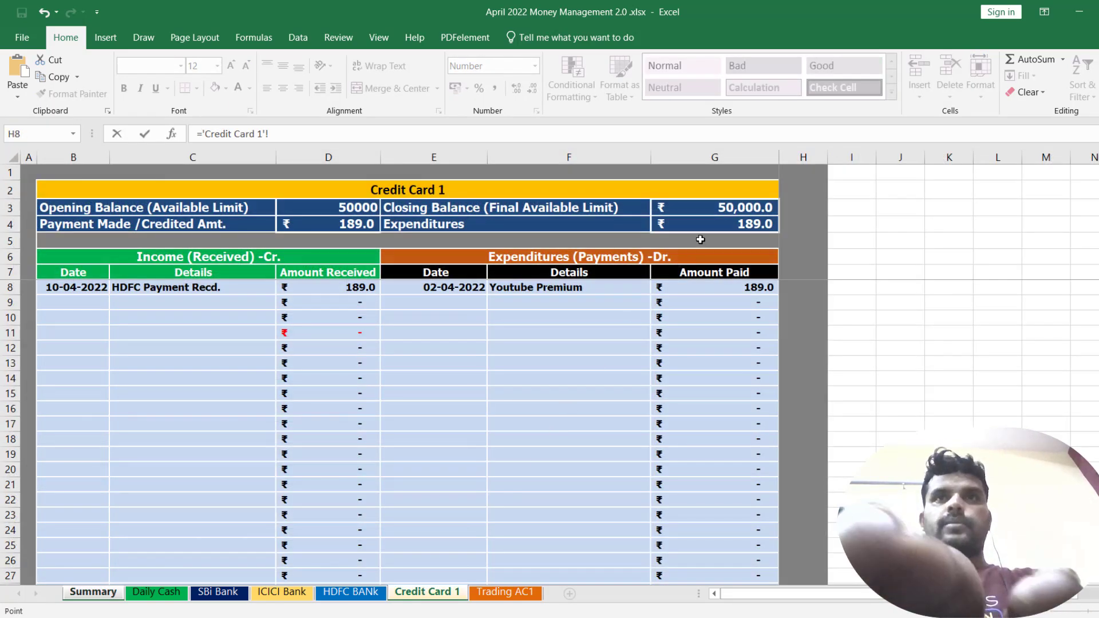
pyautogui.click(711, 209)
pyautogui.press('Return')
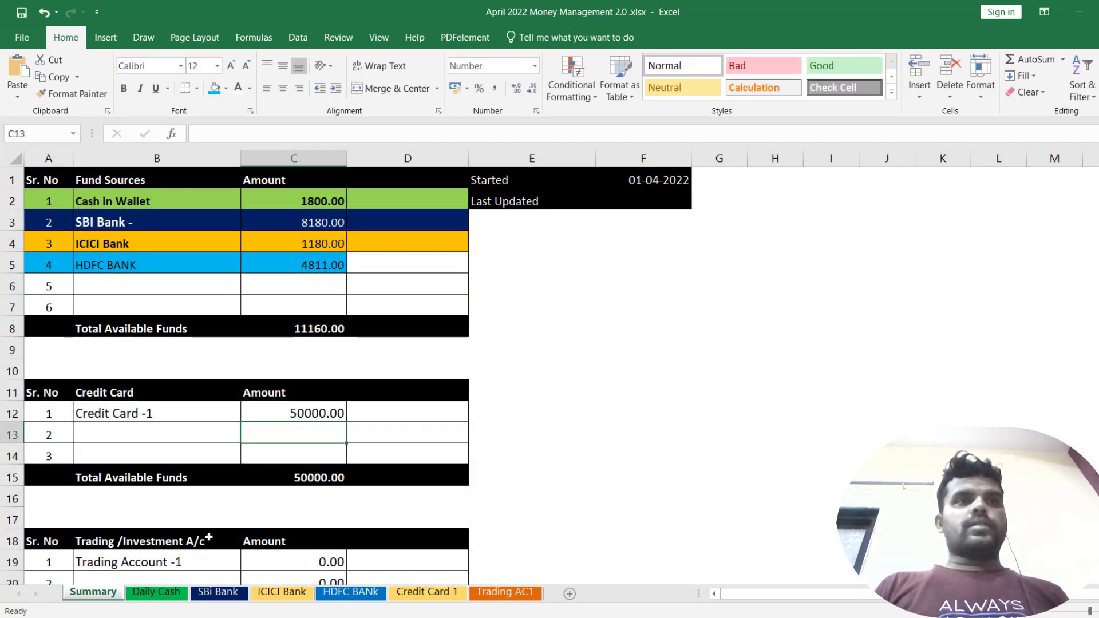
# Step: Clear the amounts in the first two Trading /Investment A/c rows, C19 and C20, on the Summary sheet
pyautogui.click(292, 562)
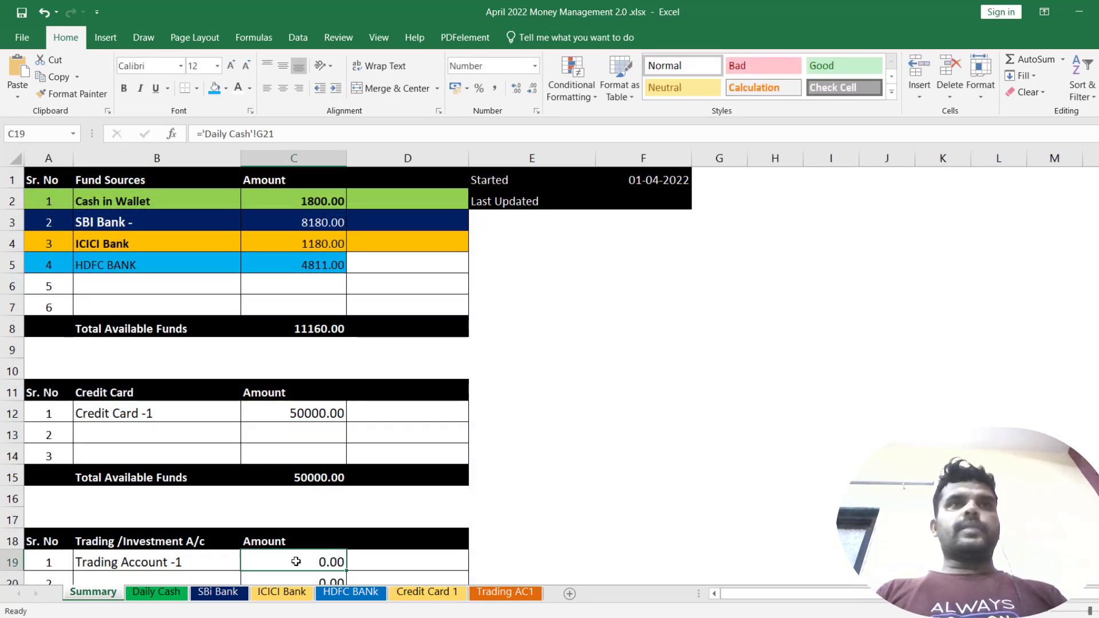
pyautogui.scroll(-1, 296, 561)
pyautogui.press('Delete')
pyautogui.click(325, 509)
pyautogui.press('Delete')
# Step: Link the Trading Account -1 amount in C19 of Summary to the closing balance in I3 of the Trading AC1 sheet
pyautogui.click(324, 496)
pyautogui.write('=')
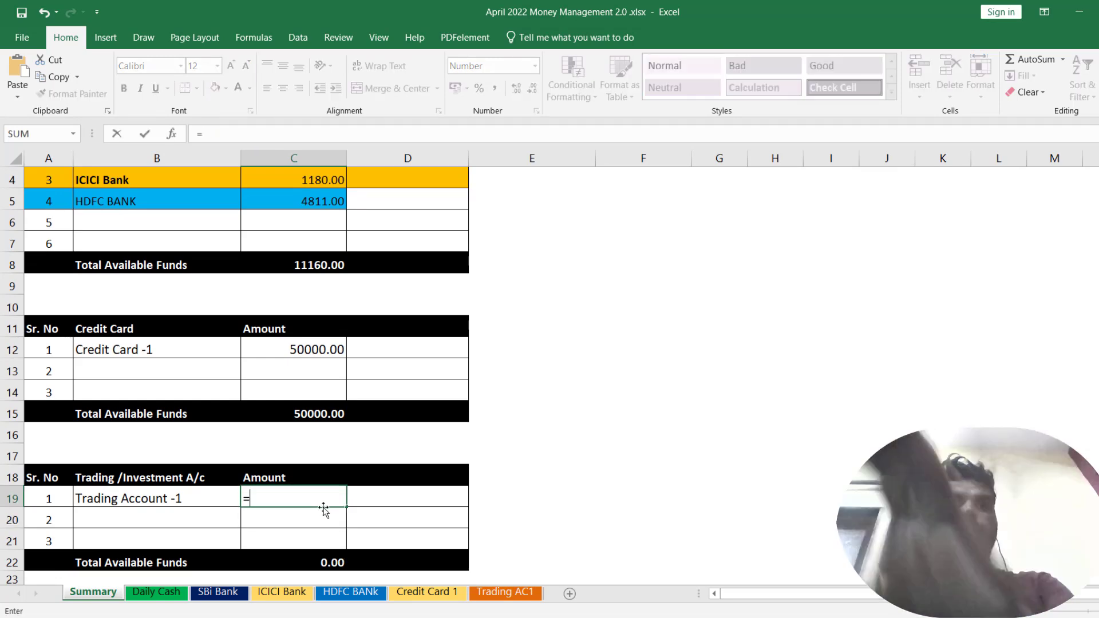
pyautogui.click(504, 592)
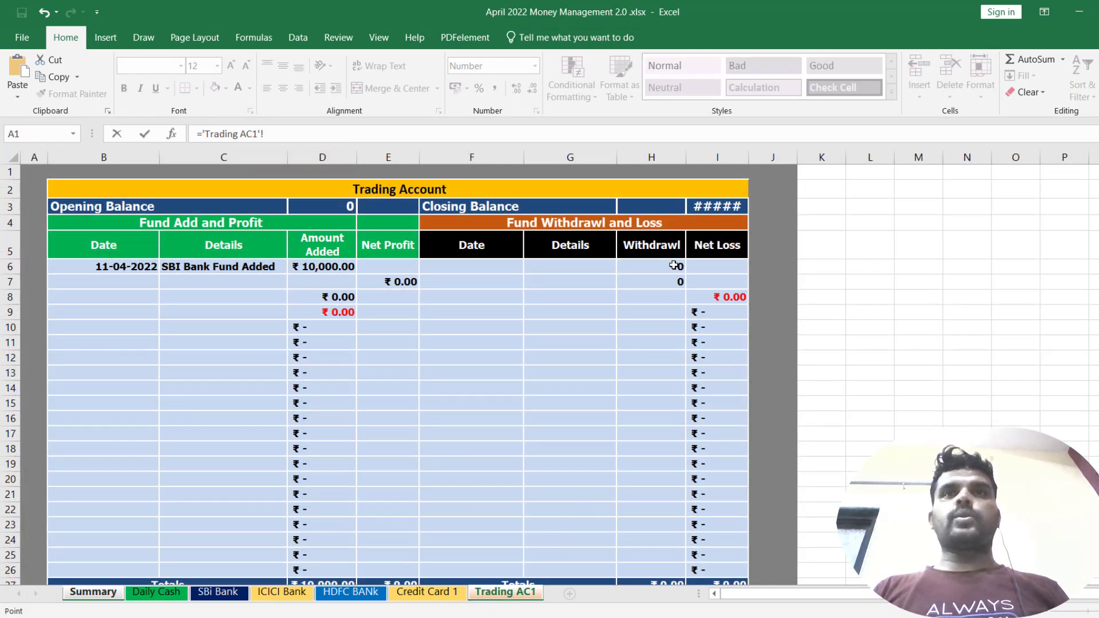
pyautogui.click(710, 211)
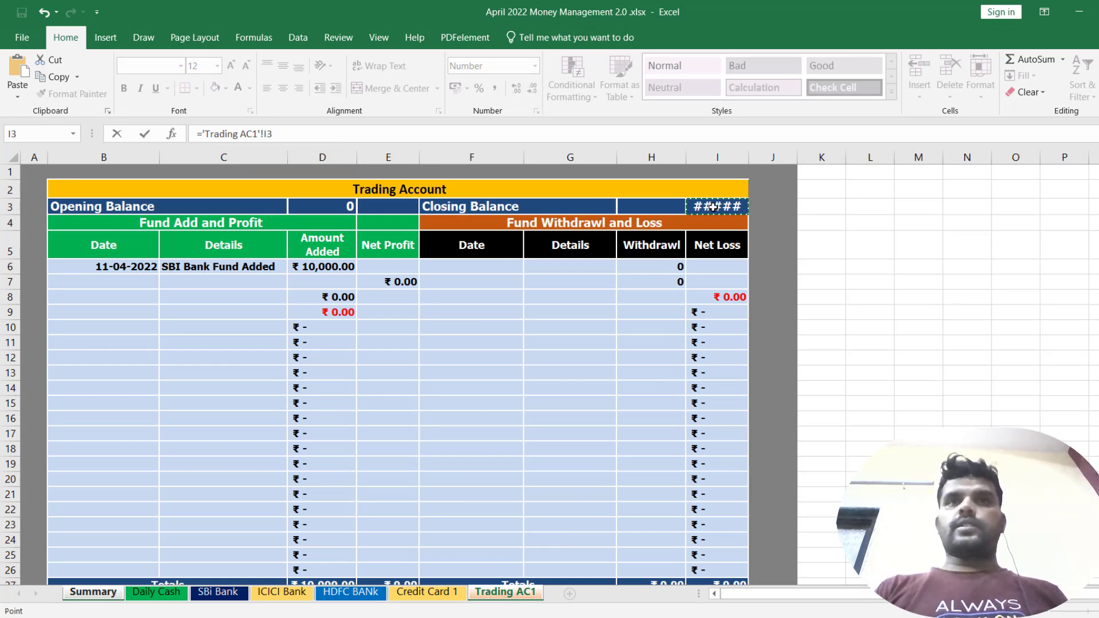
pyautogui.press('Return')
pyautogui.scroll(1, 570, 280)
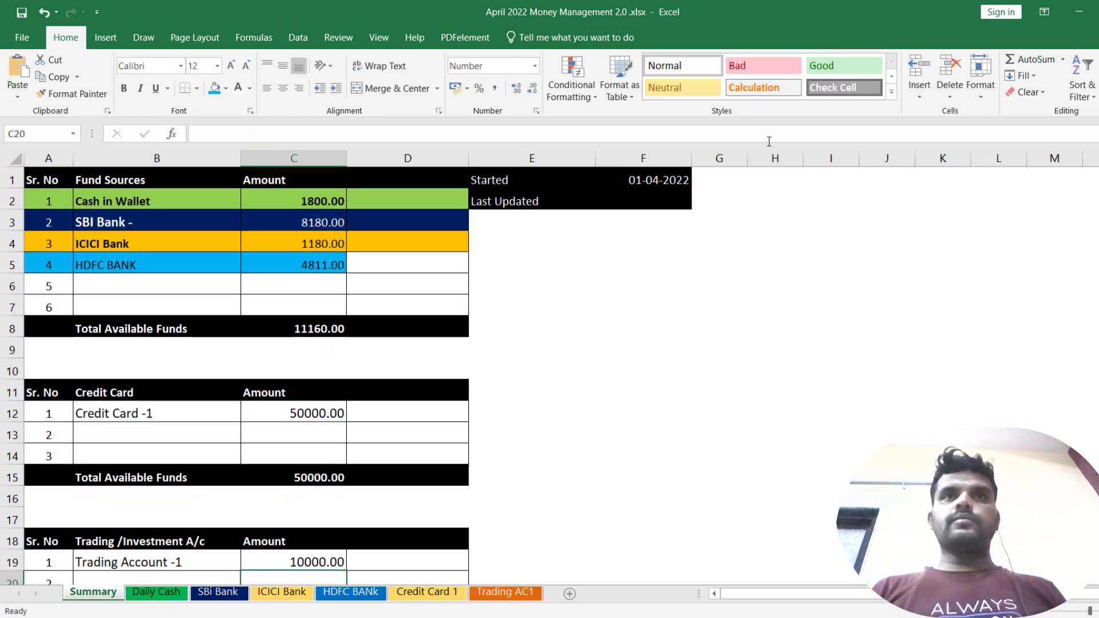
# Step: Widen column I on the Trading AC1 sheet so the closing balance fits in its cell
pyautogui.click(505, 592)
pyautogui.moveTo(746, 157); pyautogui.dragTo(776, 156)
pyautogui.click(652, 296)
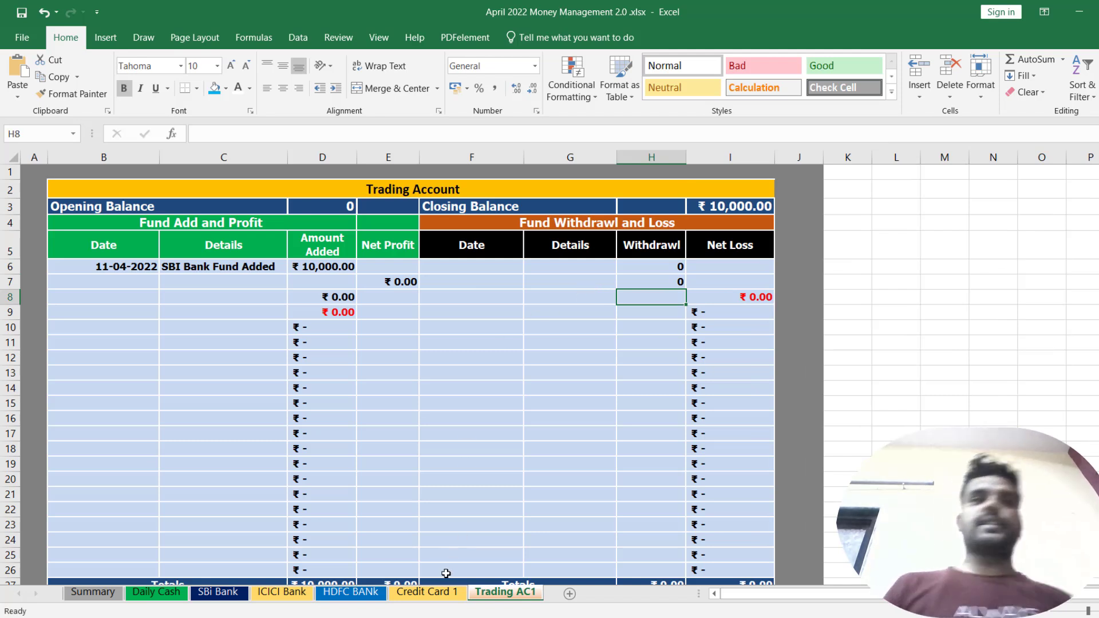
# Step: Look through the Credit Card 1, HDFC BANK, ICICI Bank, SBi Bank and Daily Cash sheets, ending on the Summary sheet
pyautogui.click(428, 592)
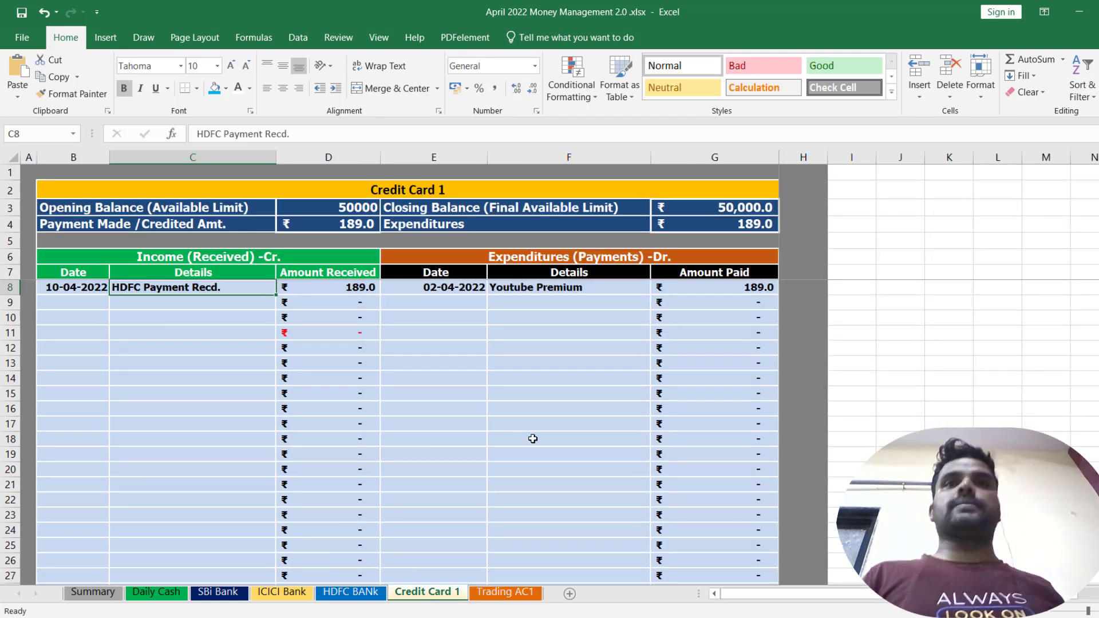
pyautogui.click(350, 592)
pyautogui.click(281, 592)
pyautogui.click(217, 592)
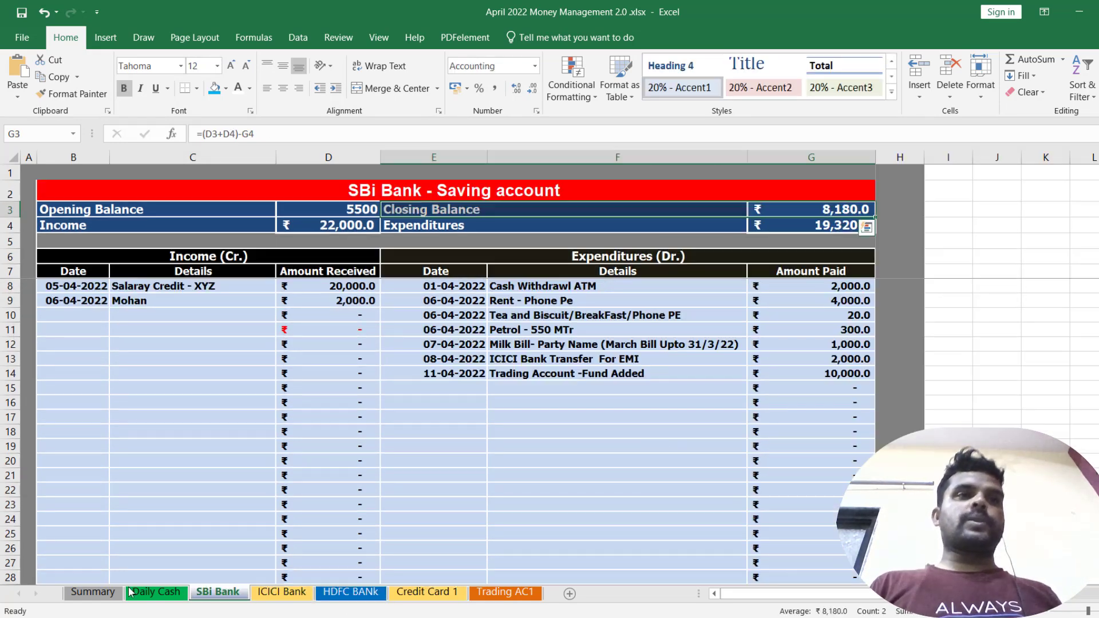
pyautogui.click(154, 592)
pyautogui.click(92, 592)
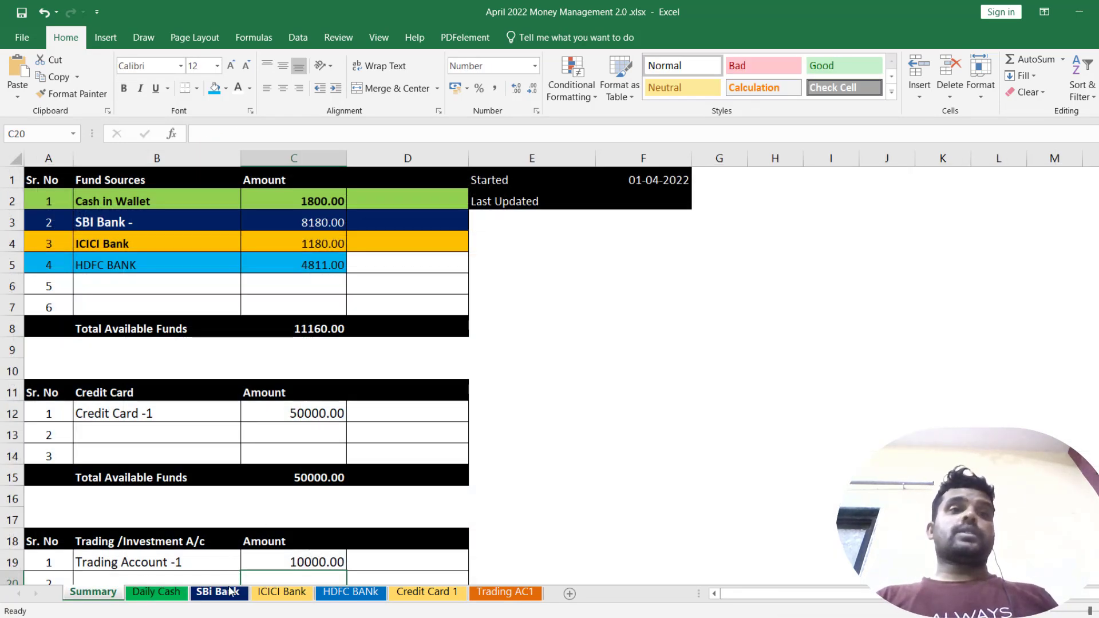
pyautogui.scroll(-2, 301, 528)
pyautogui.scroll(2, 296, 530)
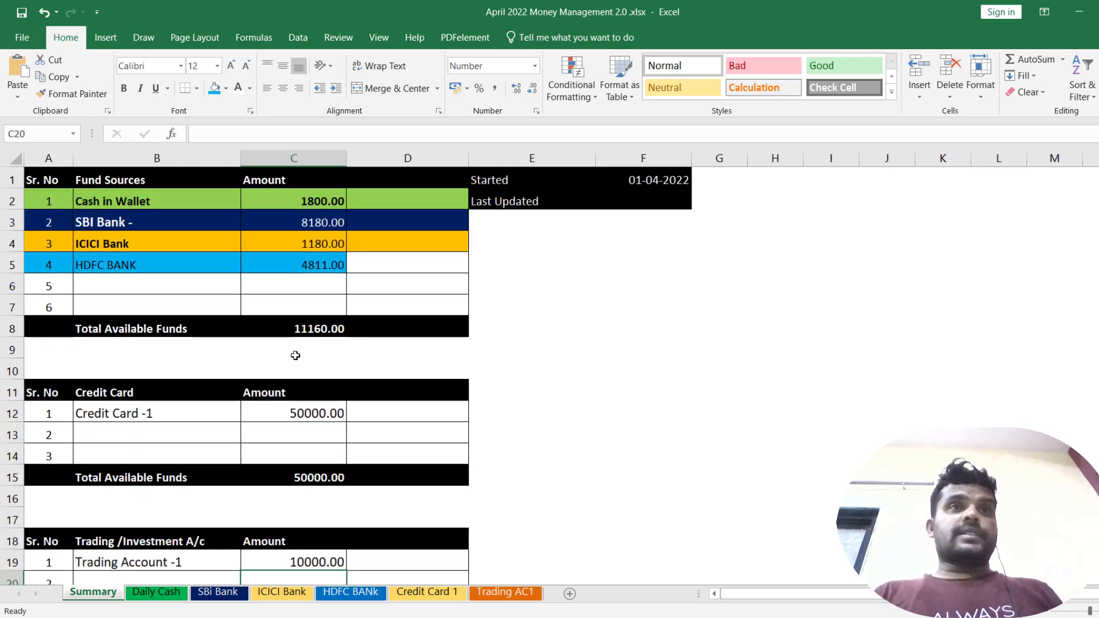
# Step: Review the linked fund source, credit card and trading rows on the Summary sheet, plus the trading total and Grand Total formulas
pyautogui.moveTo(113, 200); pyautogui.dragTo(309, 198)
pyautogui.moveTo(170, 222); pyautogui.dragTo(297, 223)
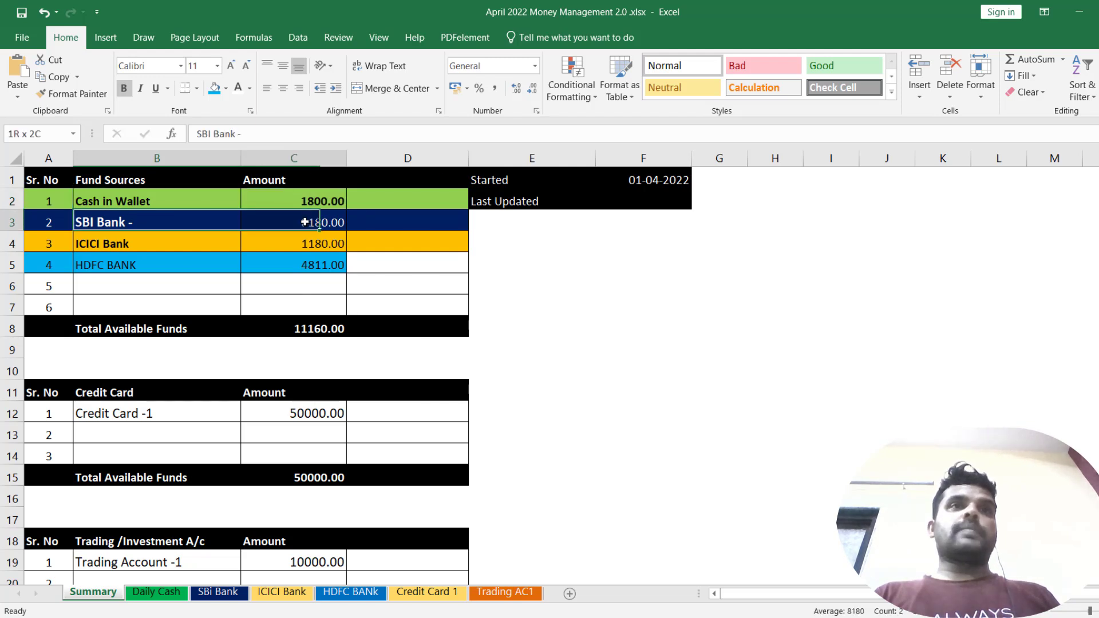
pyautogui.moveTo(113, 244); pyautogui.dragTo(303, 244)
pyautogui.moveTo(83, 266); pyautogui.dragTo(295, 265)
pyautogui.click(121, 410)
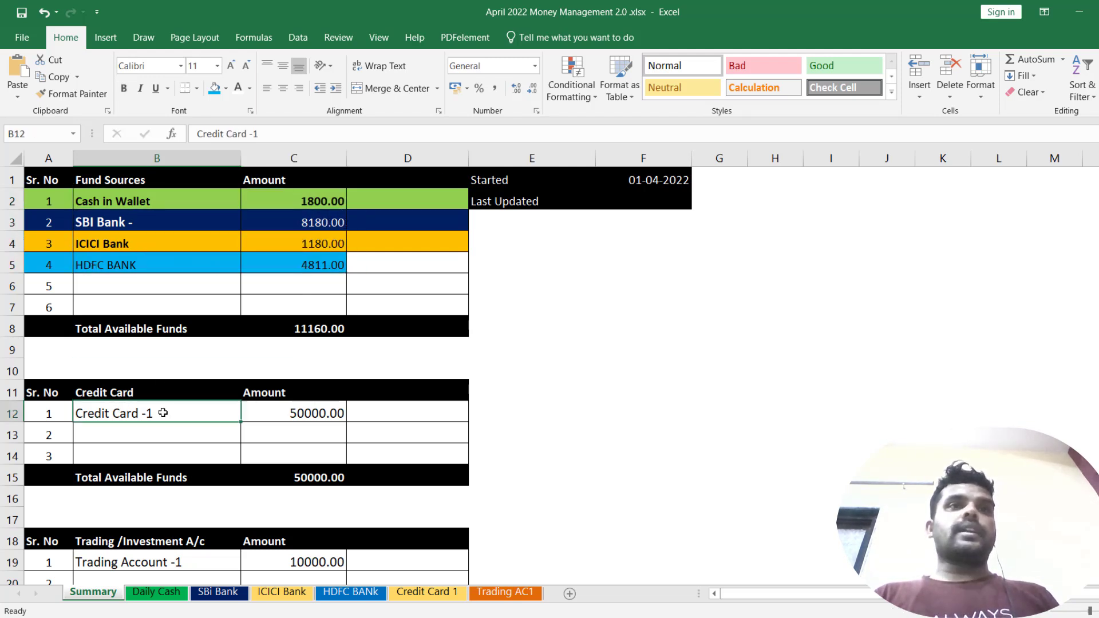
pyautogui.moveTo(121, 410); pyautogui.dragTo(338, 413)
pyautogui.scroll(-2, 158, 487)
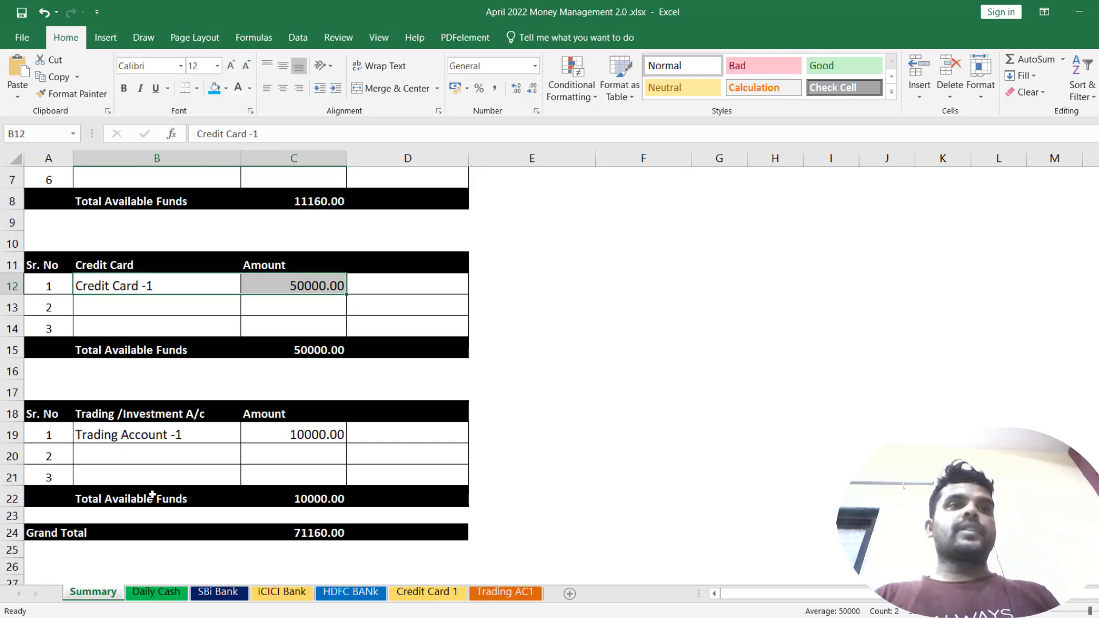
pyautogui.moveTo(147, 442); pyautogui.dragTo(351, 434)
pyautogui.click(302, 498)
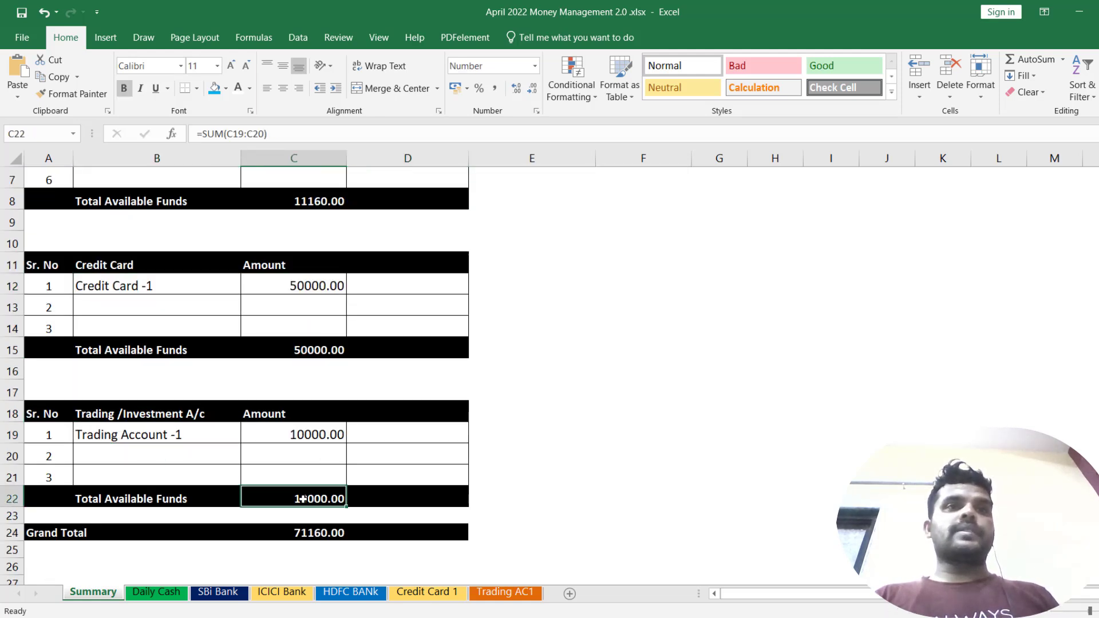
pyautogui.click(292, 534)
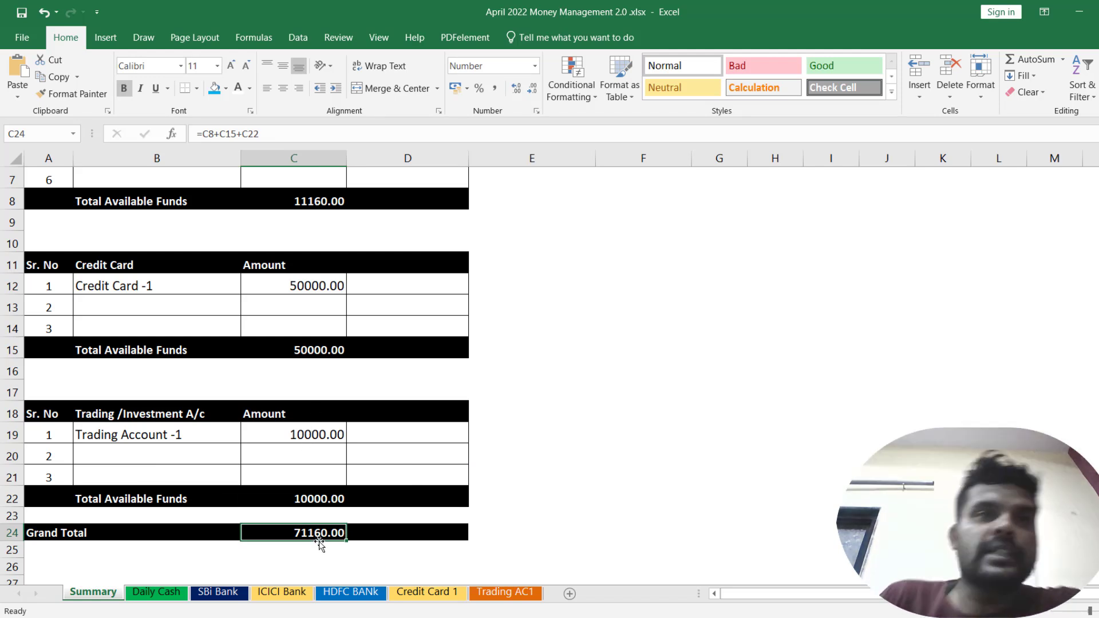
pyautogui.scroll(2, 285, 544)
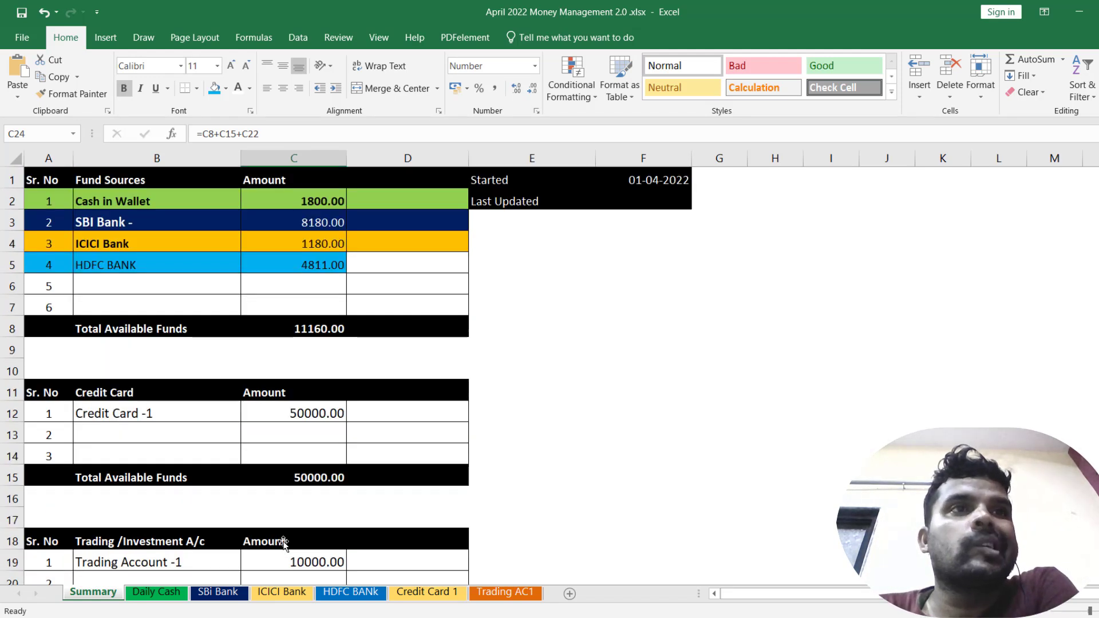
pyautogui.scroll(-1, 297, 515)
pyautogui.scroll(-1, 300, 512)
pyautogui.scroll(2, 300, 512)
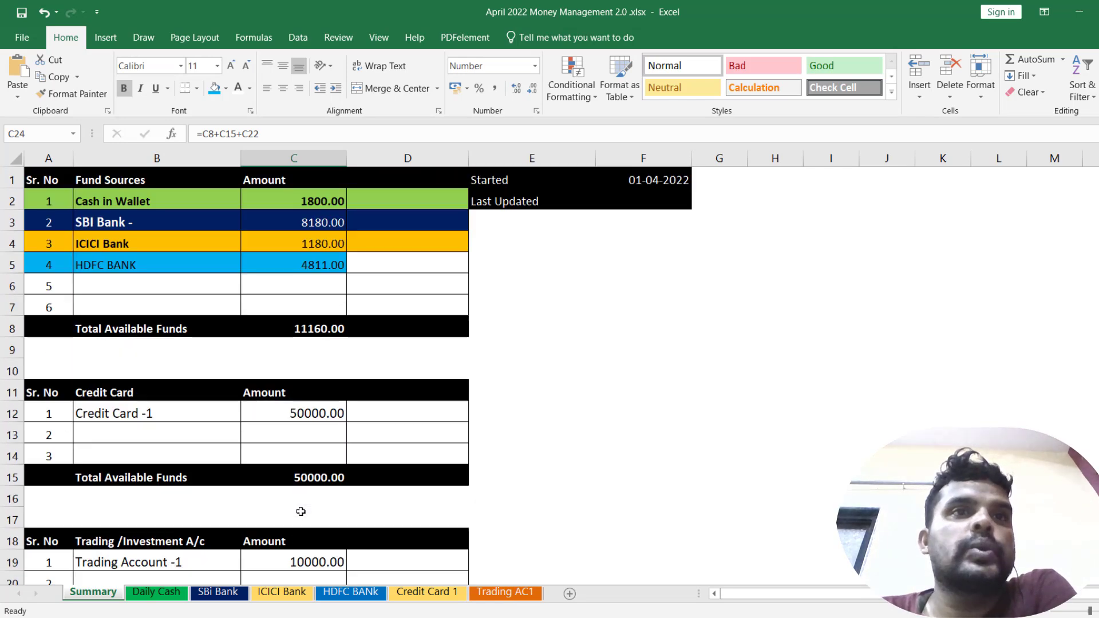
# Step: Label cell A25, directly below Grand Total, as "Without Credit Card"
pyautogui.scroll(-3, 275, 512)
pyautogui.click(115, 489)
pyautogui.click(57, 488)
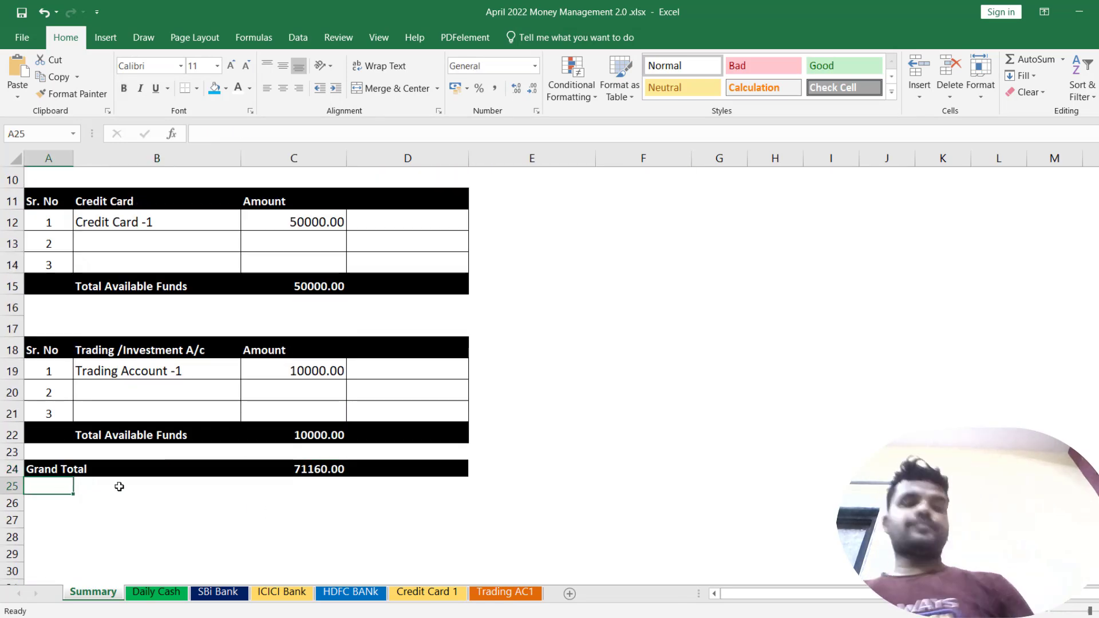
pyautogui.write('Wirh')
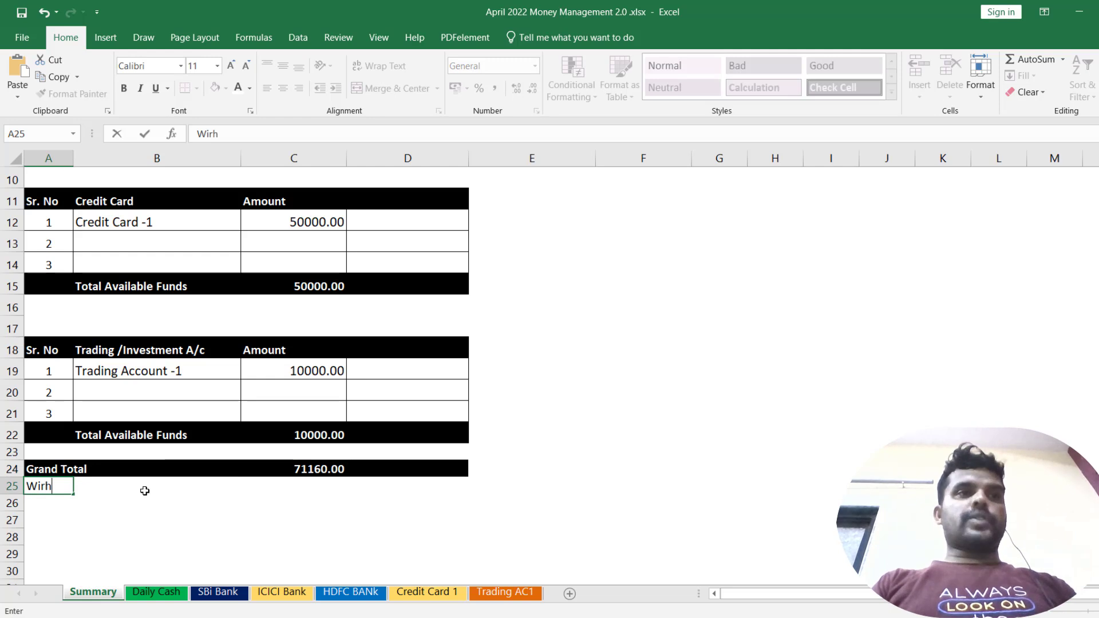
pyautogui.press('BackSpace')
pyautogui.press('BackSpace')
pyautogui.press('BackSpace')
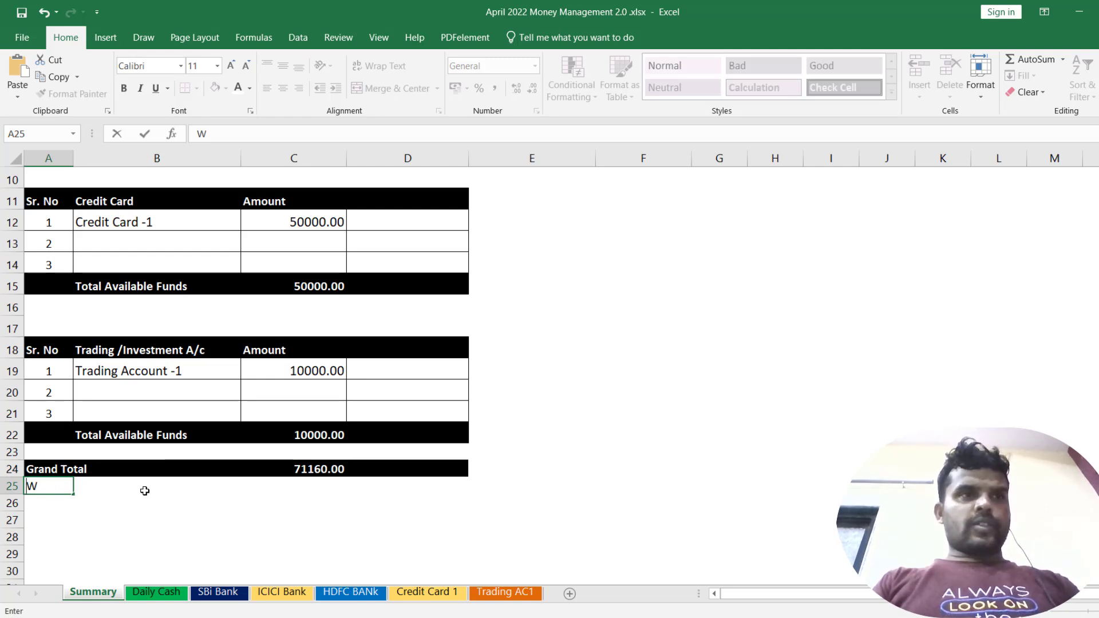
pyautogui.write('Cash and Other Bal')
pyautogui.press('BackSpace')
pyautogui.press('BackSpace')
pyautogui.press('BackSpace')
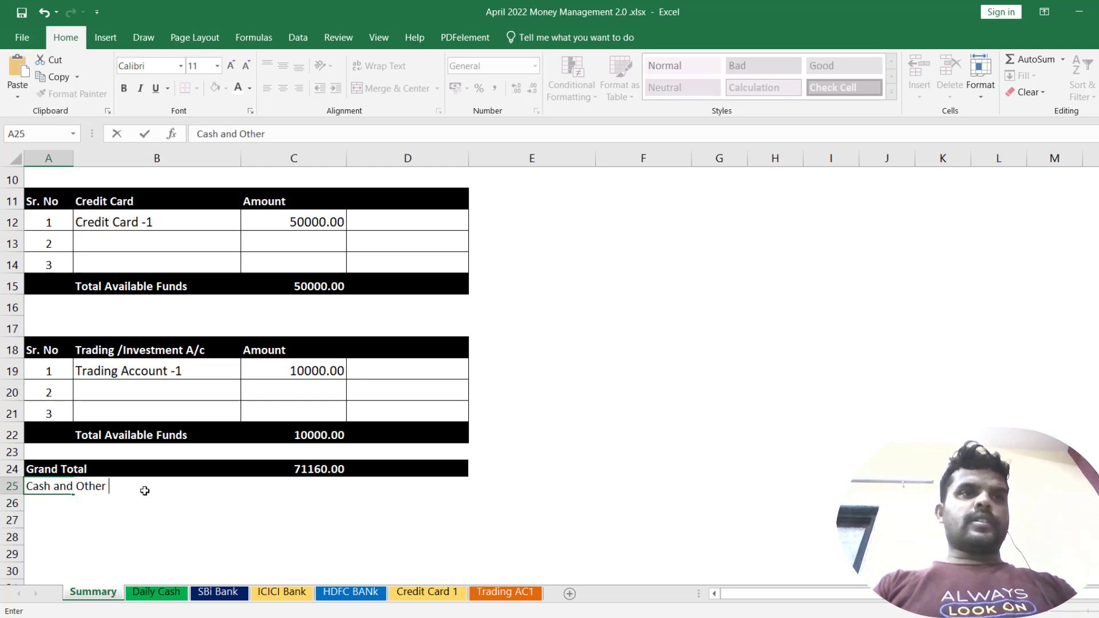
pyautogui.press('BackSpace')
pyautogui.press('BackSpace')
pyautogui.press('BackSpace')
pyautogui.press('BackSpace')
pyautogui.press('BackSpace')
pyautogui.press('BackSpace')
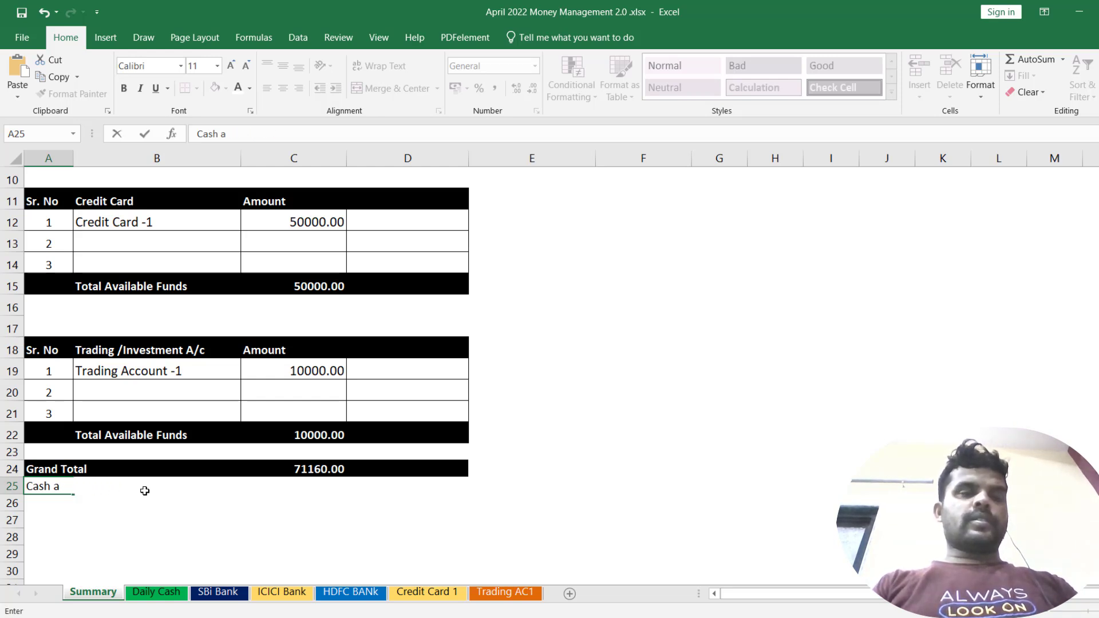
pyautogui.press('BackSpace')
pyautogui.press('BackSpace')
pyautogui.press('BackSpace')
pyautogui.press('BackSpace')
pyautogui.write('Wl')
pyautogui.press('BackSpace')
pyautogui.press('BackSpace')
pyautogui.press('BackSpace')
pyautogui.write('Wlthout Credit Card')
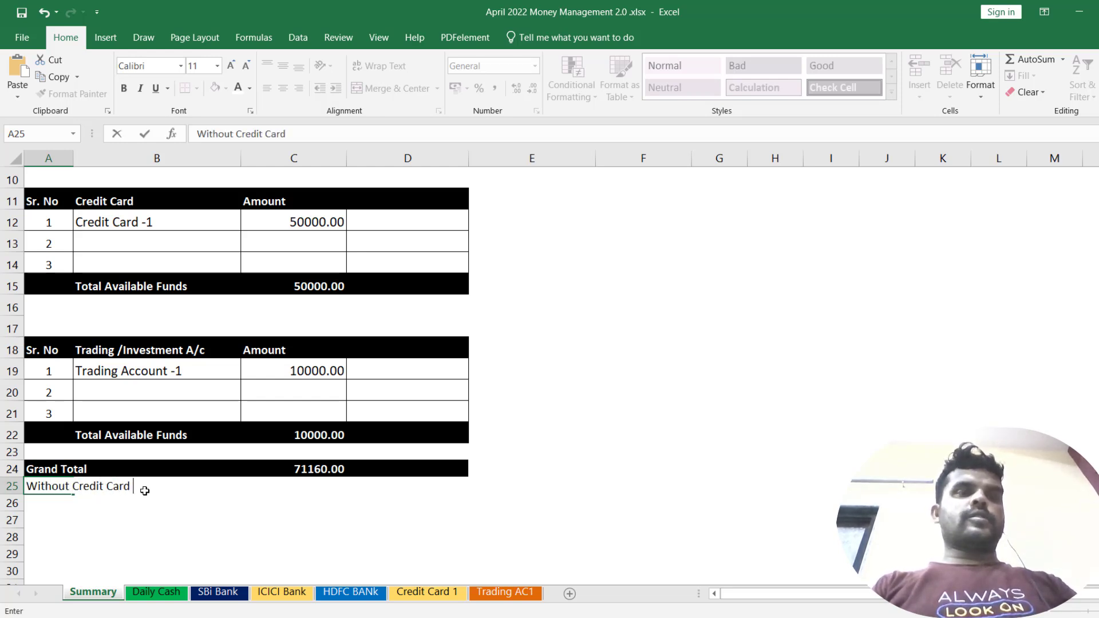
pyautogui.press('Return')
# Step: Calculate the Without Credit Card amount in C25 with the formula =C24-C15
pyautogui.press('Up')
pyautogui.press('Right')
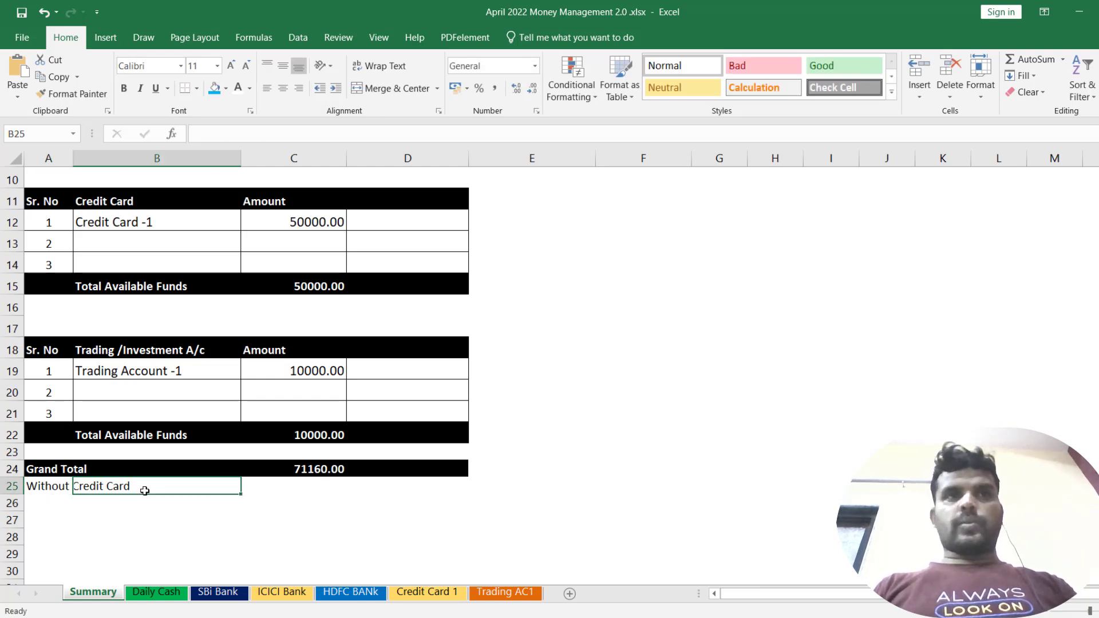
pyautogui.press('Right')
pyautogui.write('=')
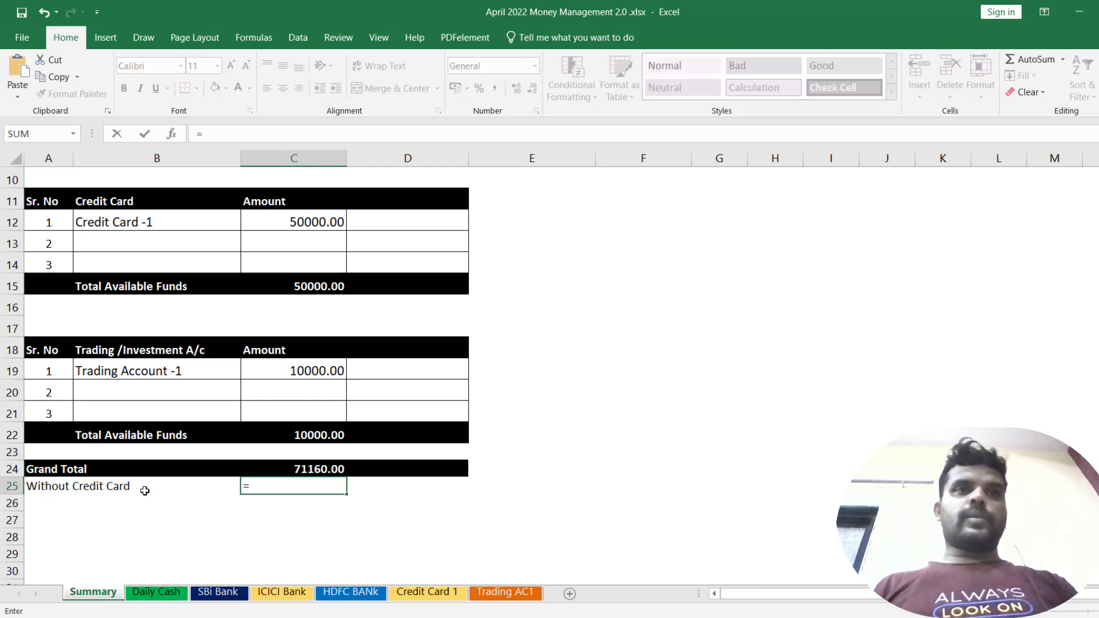
pyautogui.click(287, 467)
pyautogui.write('-')
pyautogui.click(321, 286)
pyautogui.press('Return')
# Step: Fill the Without Credit Card row, A25:D25, with black
pyautogui.press('Up')
pyautogui.hotkey('shift', 'Left')
pyautogui.hotkey('shift', 'Left')
pyautogui.press('Right')
pyautogui.press('Right')
pyautogui.press('Left')
pyautogui.press('Left')
pyautogui.press('Right')
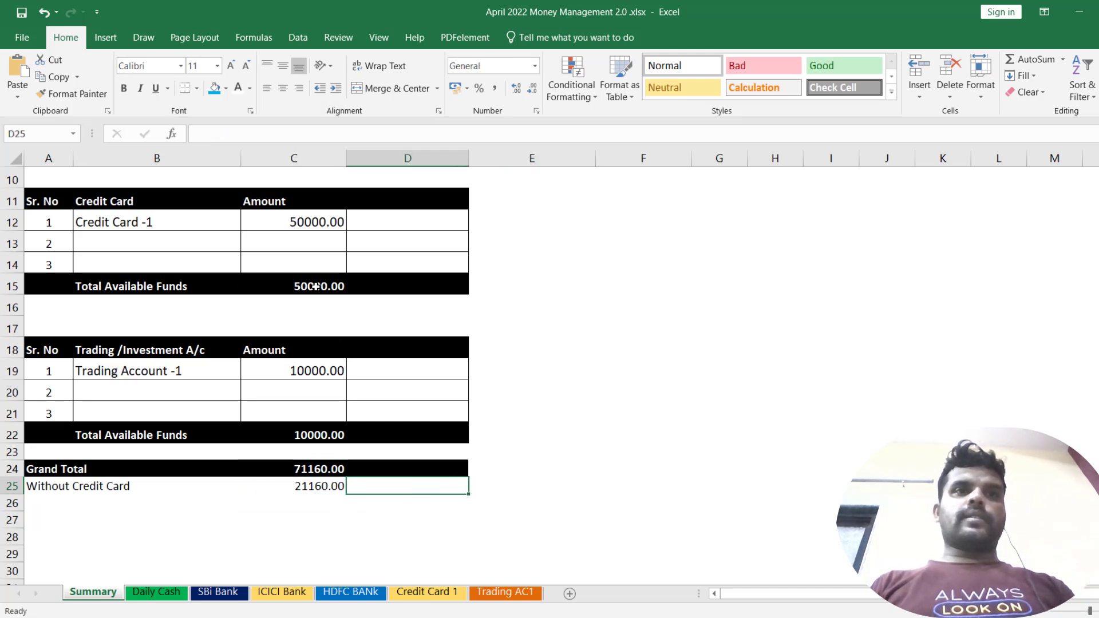
pyautogui.hotkey('shift', 'Left')
pyautogui.hotkey('shift', 'Left')
pyautogui.hotkey('shift', 'Left')
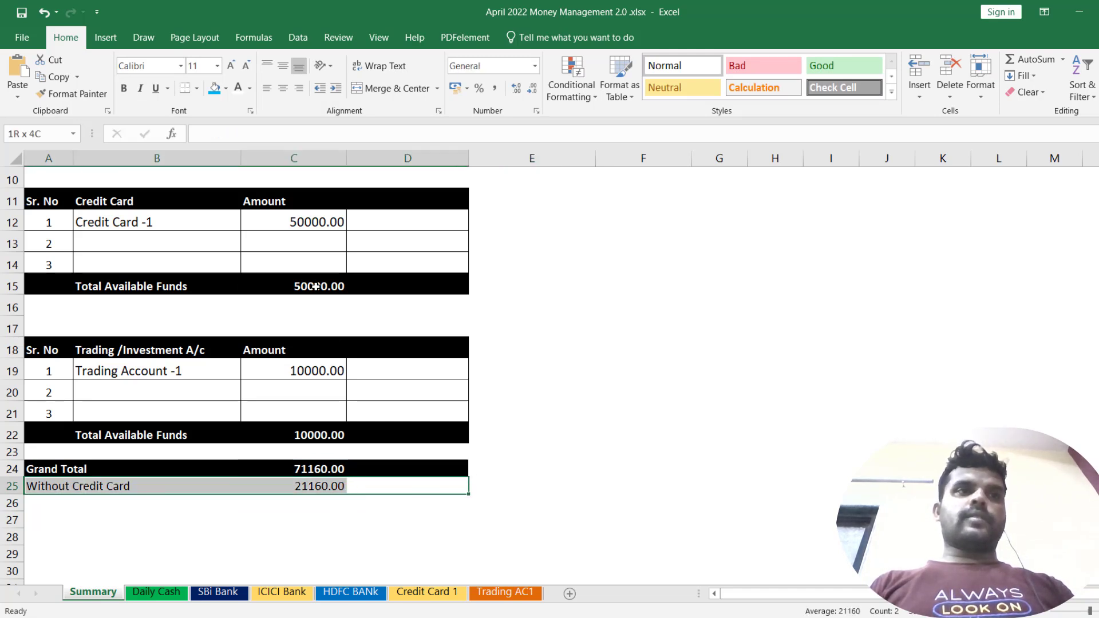
pyautogui.click(225, 88)
pyautogui.click(235, 118)
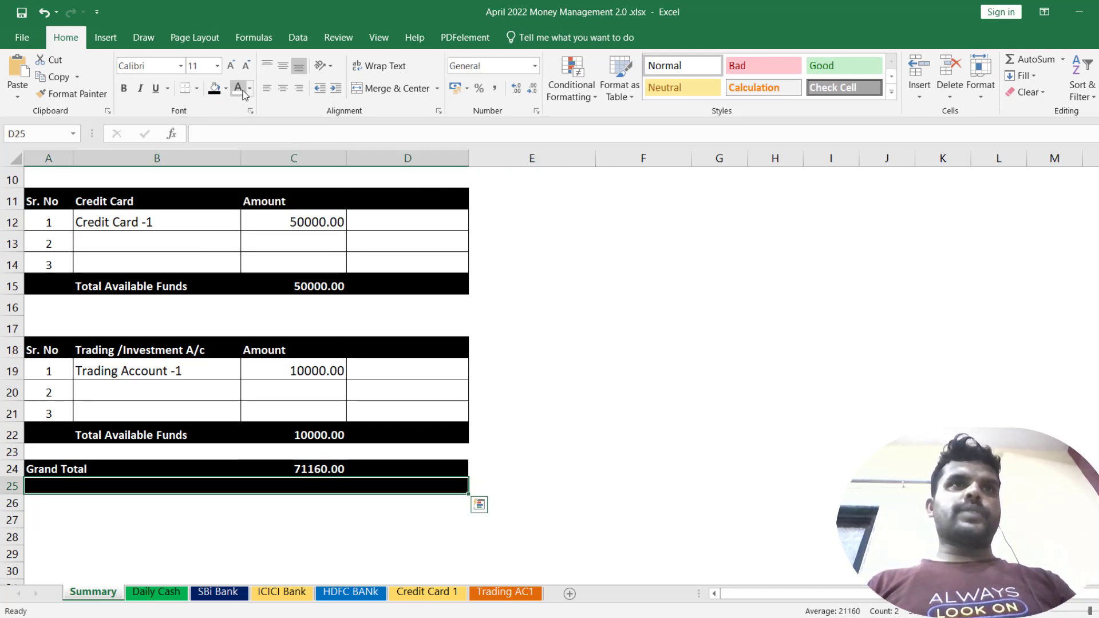
# Step: Apply the current font color to A25:D25 and make the amount in C25 bold
pyautogui.click(241, 90)
pyautogui.click(321, 484)
pyautogui.hotkey('ctrl', 'b')
# Step: Examine the Credit Card -1 row on the Summary sheet, including the link formula behind its amount
pyautogui.scroll(2, 331, 343)
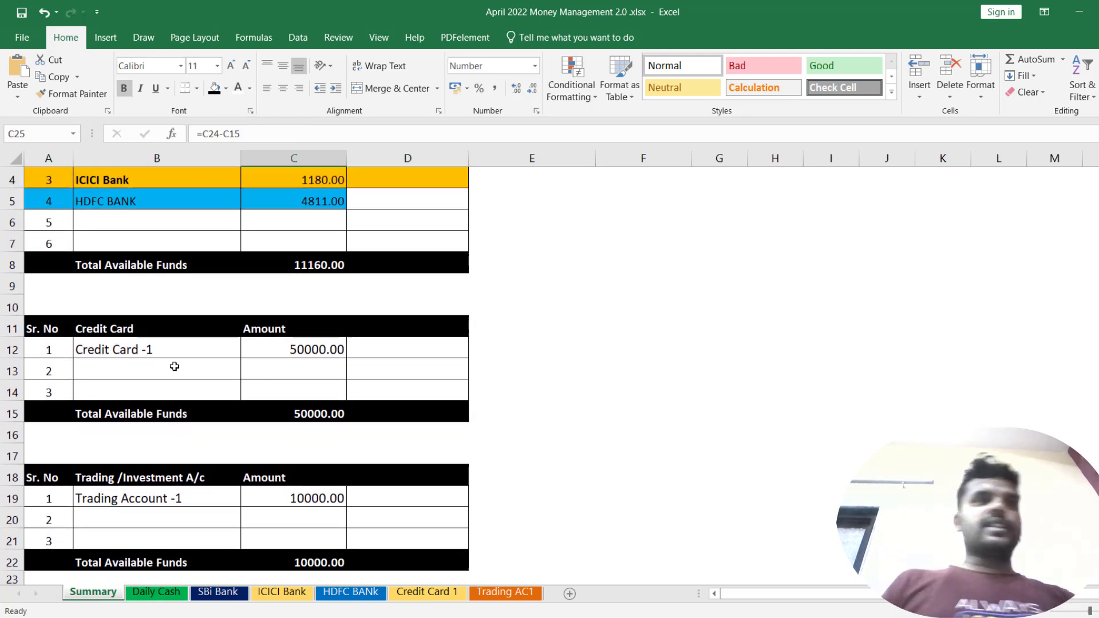
pyautogui.scroll(1, 322, 434)
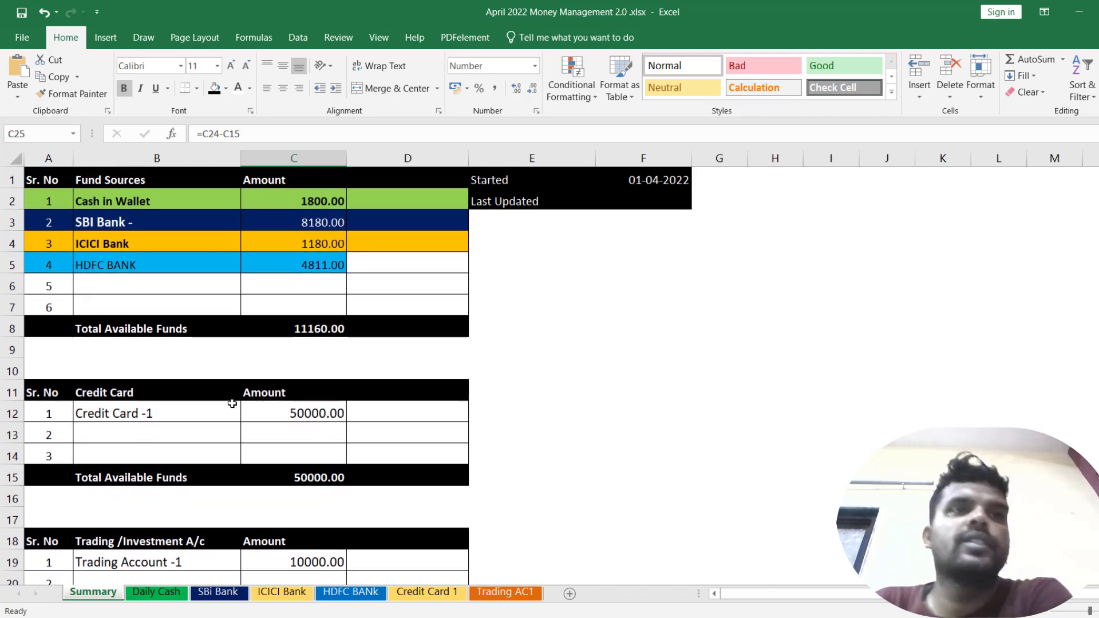
pyautogui.click(130, 411)
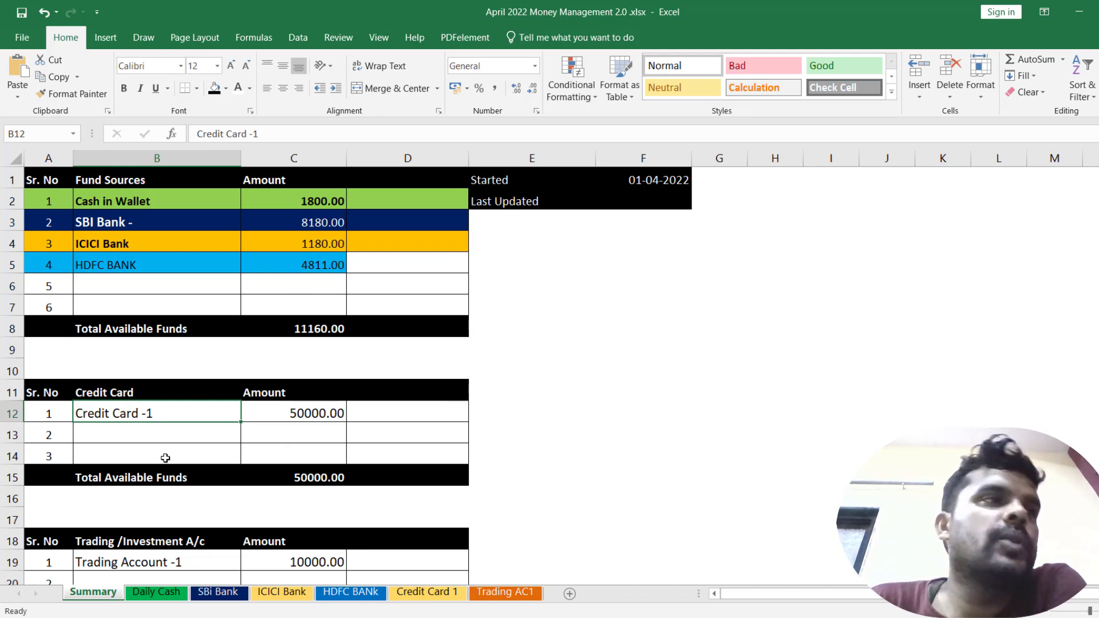
pyautogui.moveTo(336, 416); pyautogui.dragTo(62, 415)
pyautogui.click(175, 415)
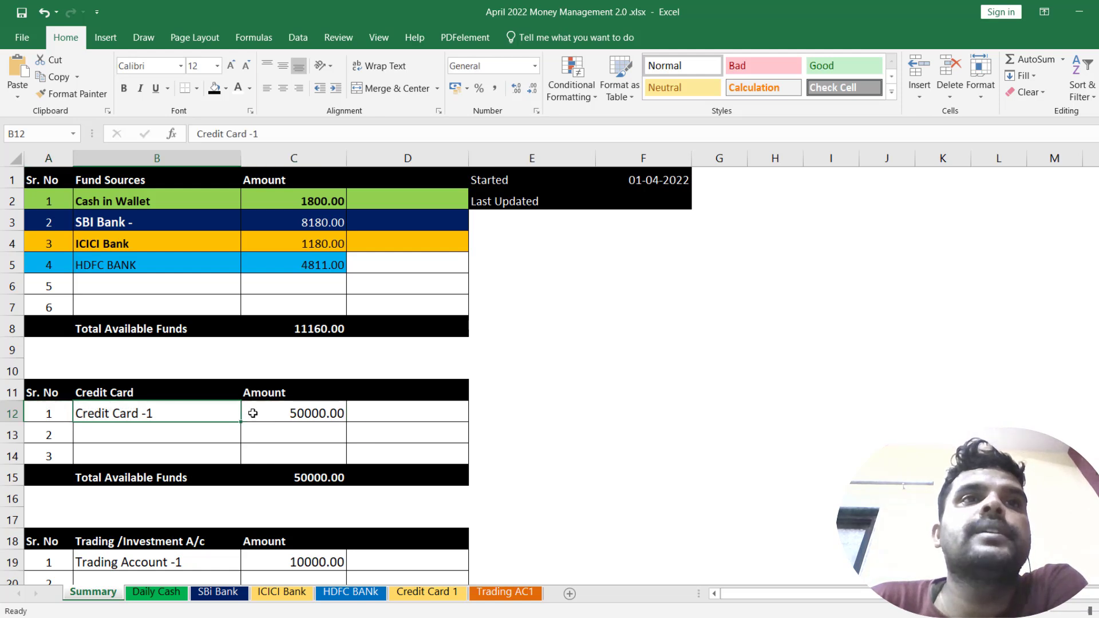
pyautogui.click(253, 414)
pyautogui.click(410, 414)
pyautogui.moveTo(316, 415); pyautogui.dragTo(57, 414)
pyautogui.click(105, 417)
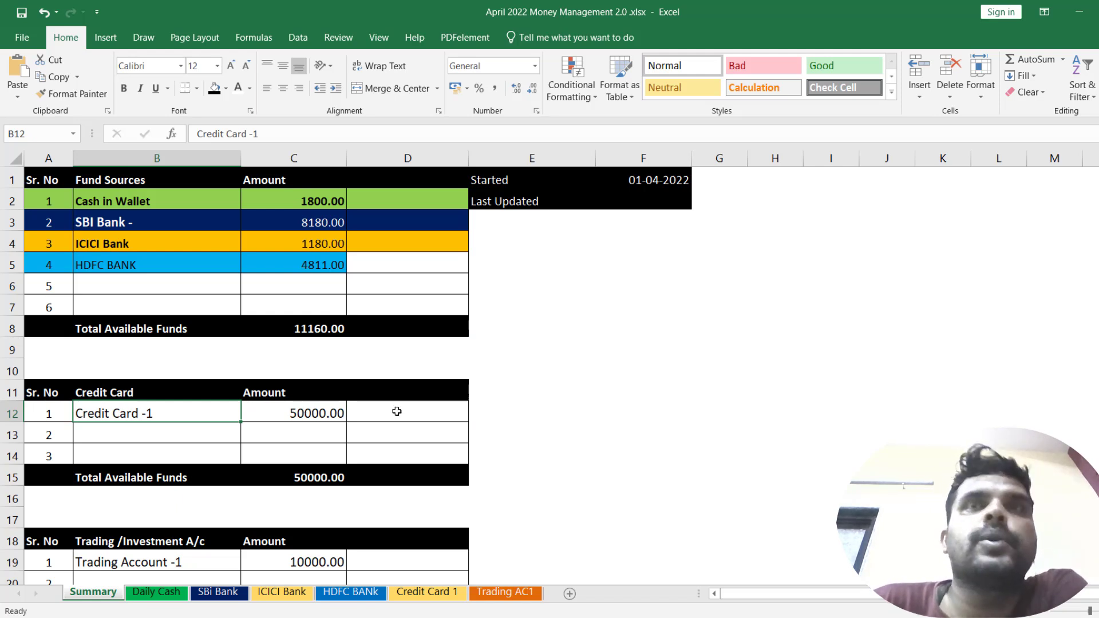
pyautogui.click(308, 414)
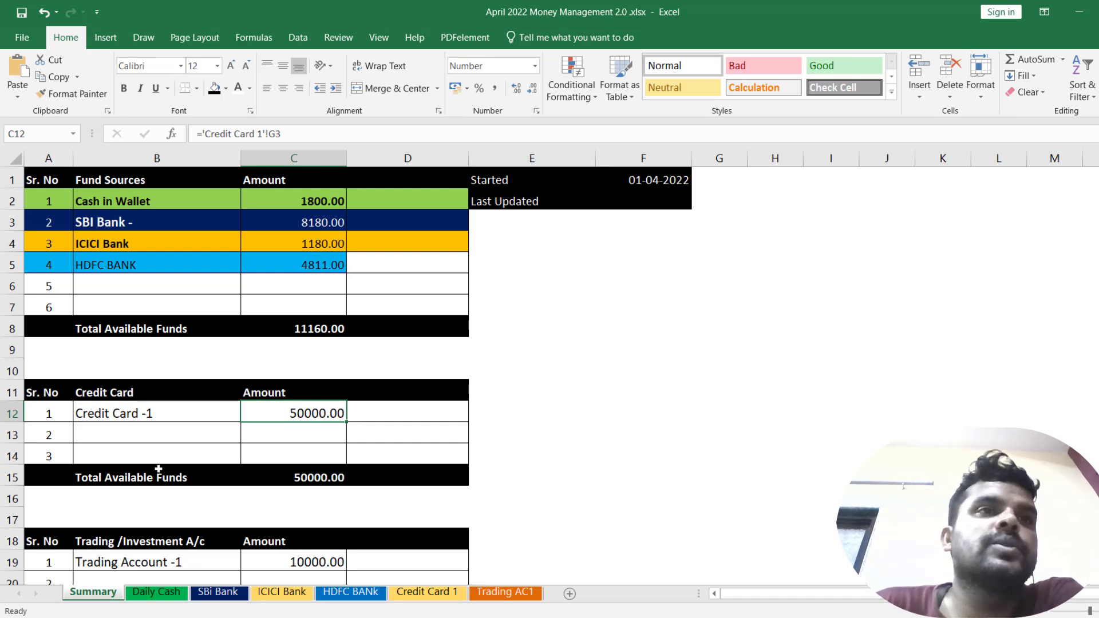
pyautogui.scroll(-2, 321, 488)
pyautogui.scroll(2, 337, 437)
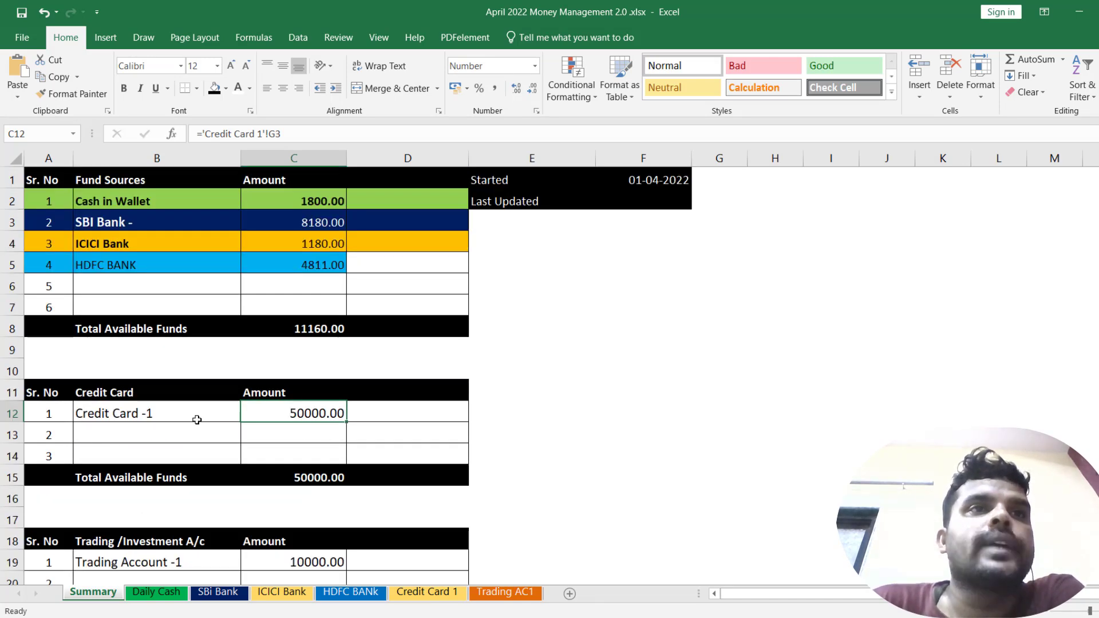
# Step: Examine the Credit Card -1 row and the two unused fund source rows, 5 and 6, on the Summary sheet
pyautogui.moveTo(107, 414); pyautogui.dragTo(351, 413)
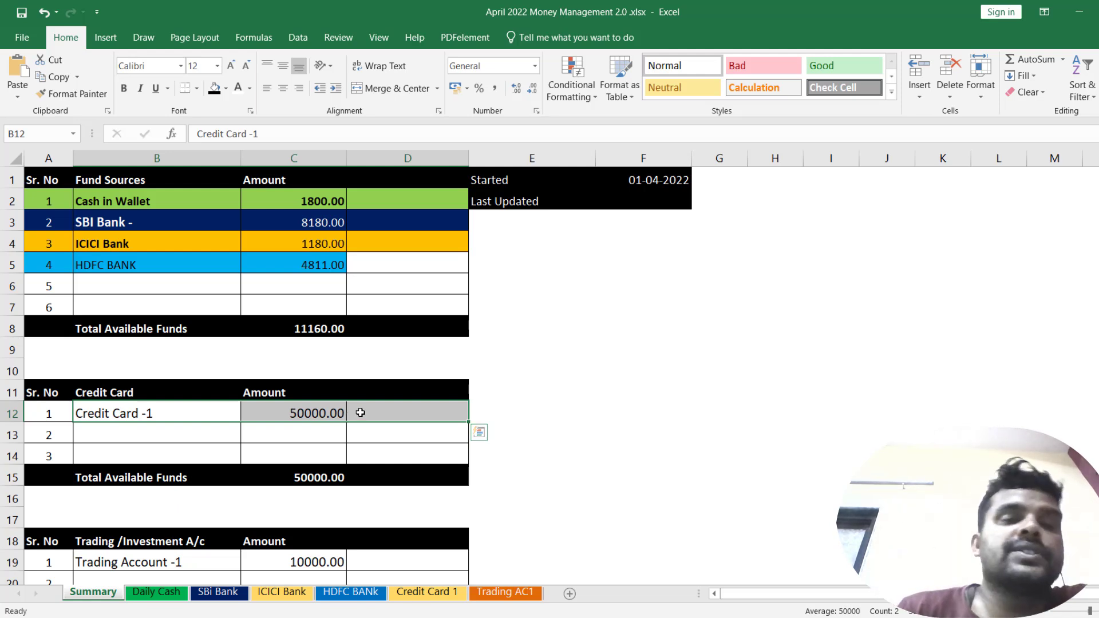
pyautogui.scroll(-1, 255, 493)
pyautogui.scroll(1, 256, 493)
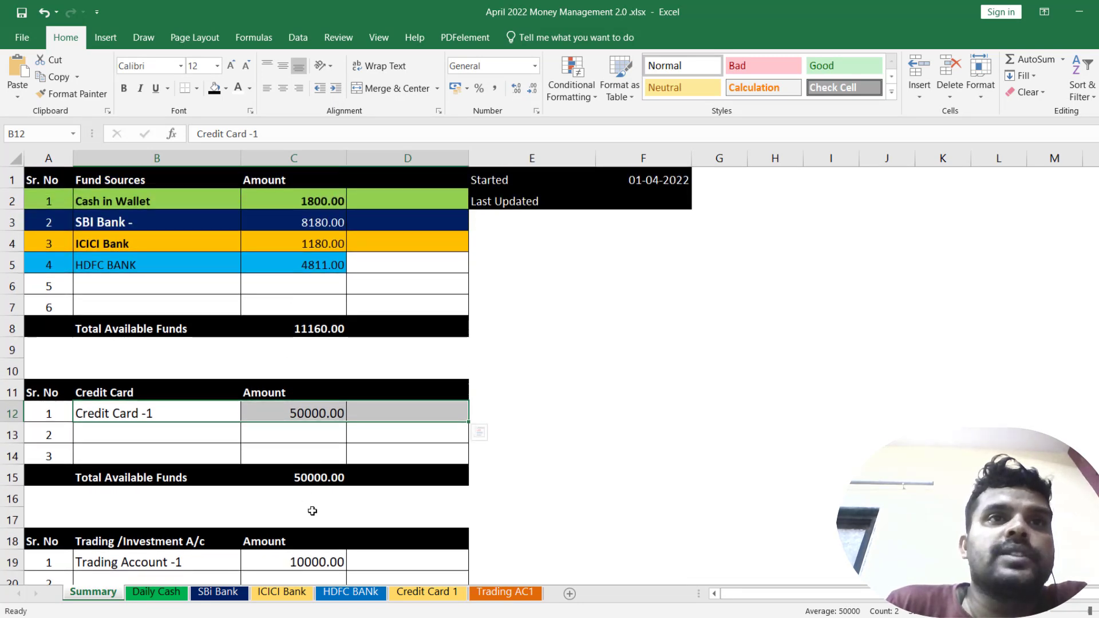
pyautogui.click(139, 284)
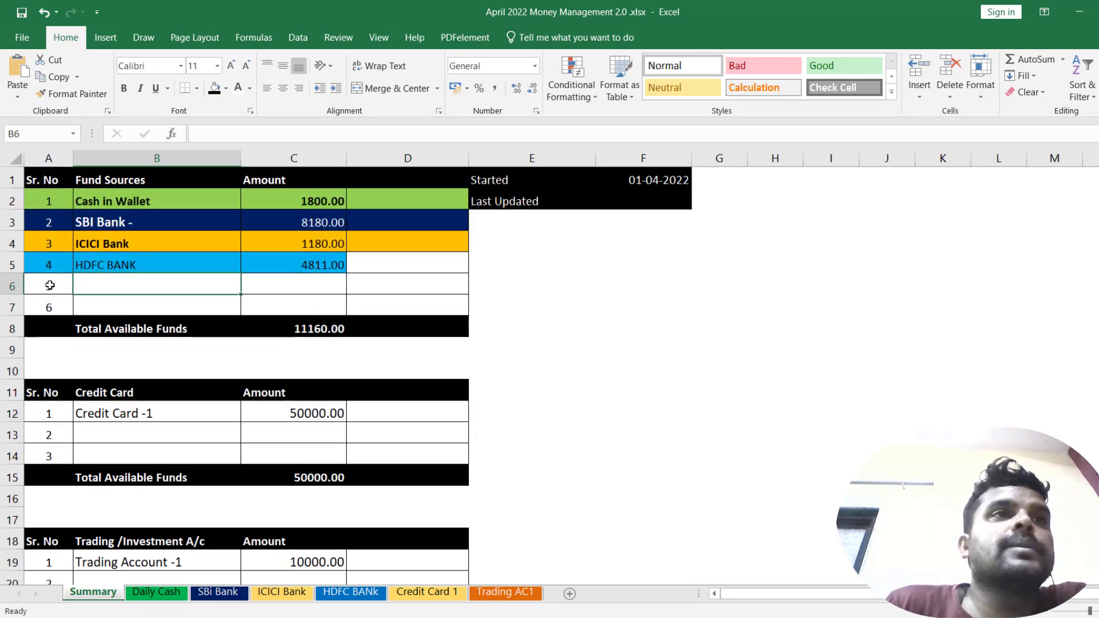
pyautogui.moveTo(116, 282); pyautogui.dragTo(393, 300)
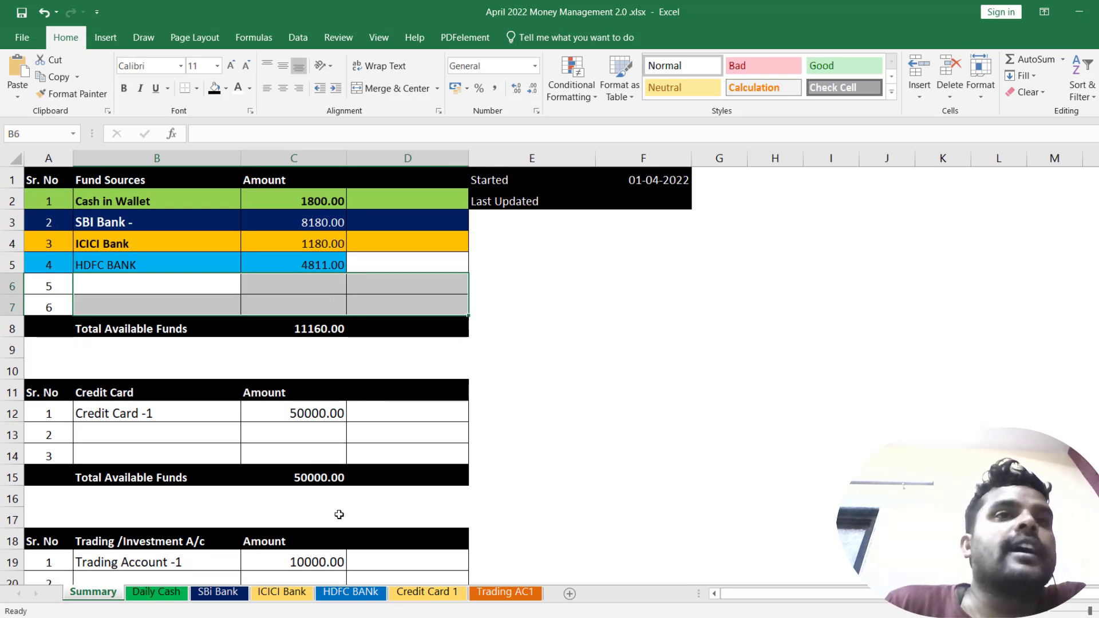
# Step: Examine the Amount Added, Net Profit and Net Loss columns on the Trading AC1 sheet
pyautogui.click(511, 596)
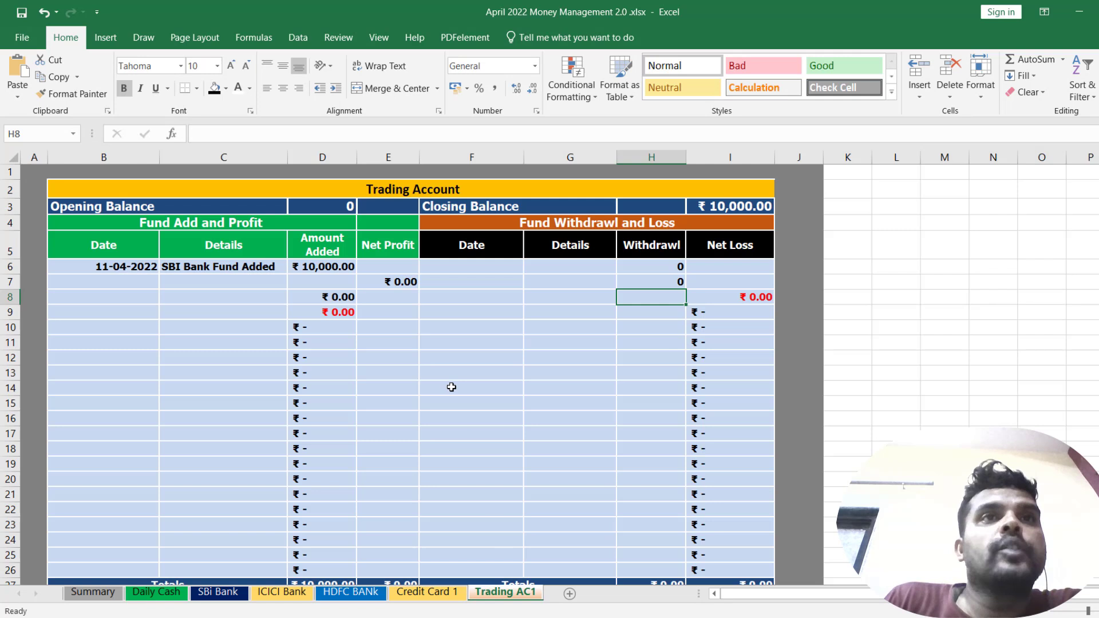
pyautogui.click(311, 268)
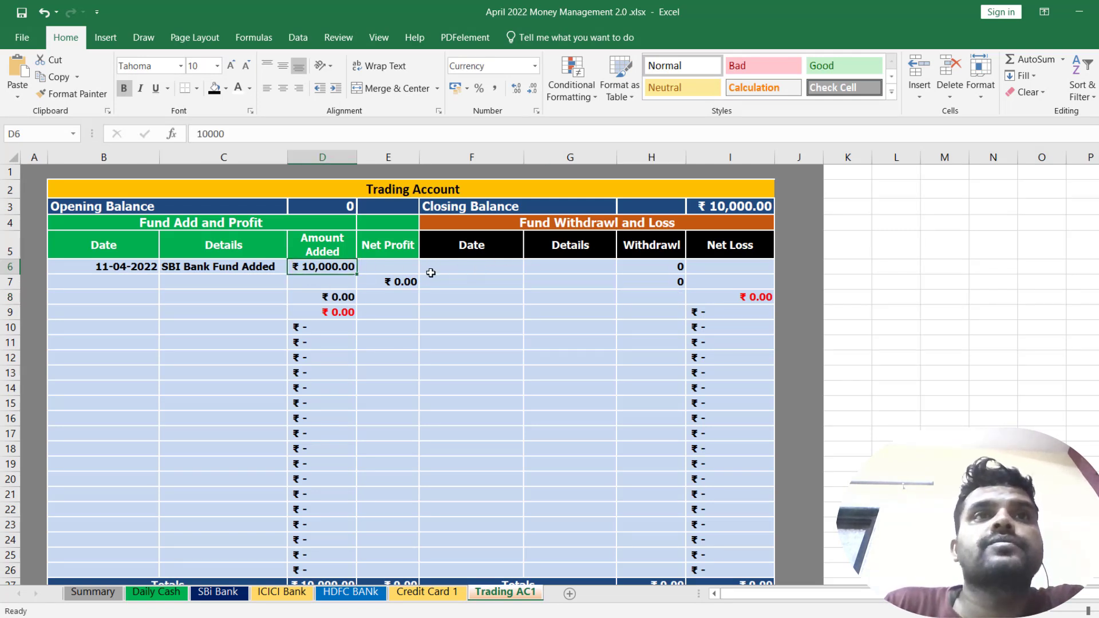
pyautogui.moveTo(393, 245); pyautogui.dragTo(386, 375)
pyautogui.moveTo(693, 249); pyautogui.dragTo(715, 346)
pyautogui.click(311, 281)
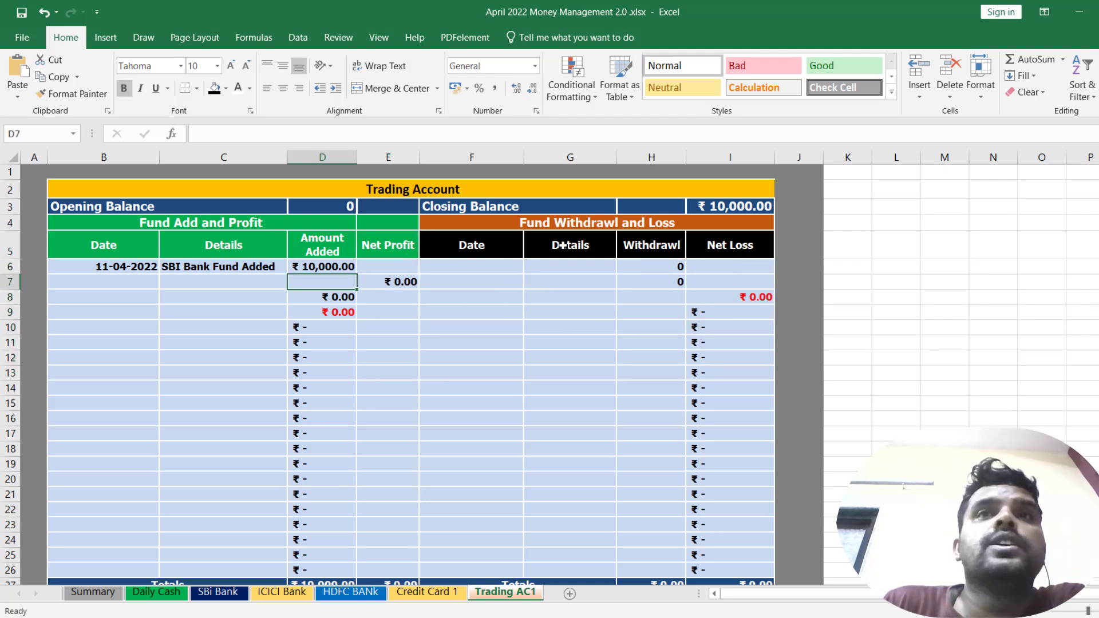
# Step: Record a Profit Earn entry in row 7 of the trading account, dated 11-04-2022, with a net profit of 500
pyautogui.click(399, 284)
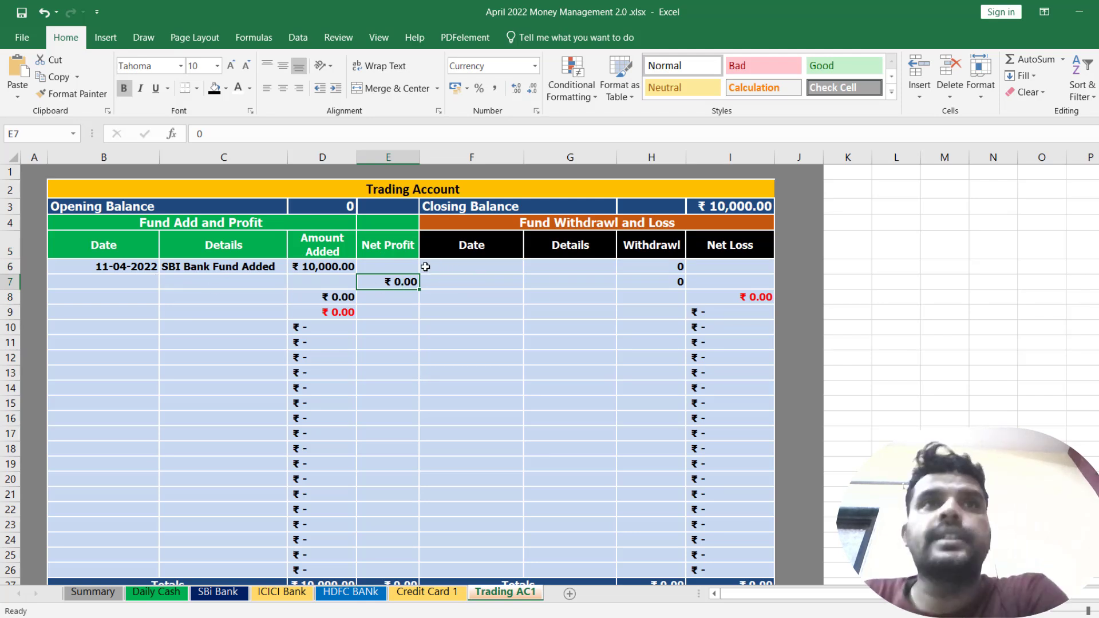
pyautogui.click(131, 285)
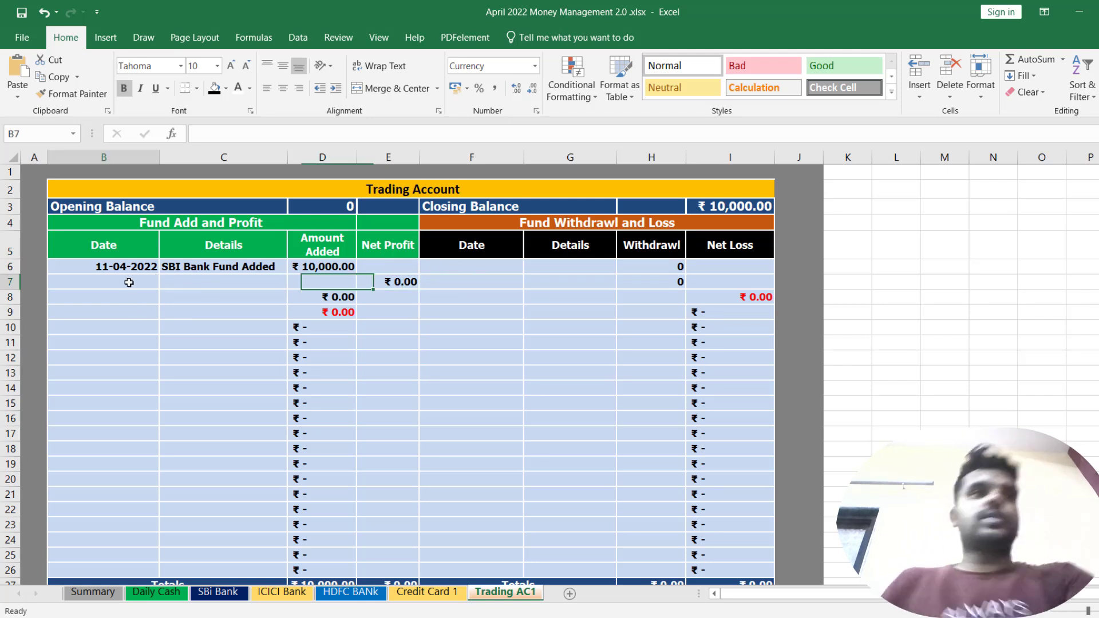
pyautogui.hotkey('ctrl', ';')
pyautogui.click(192, 283)
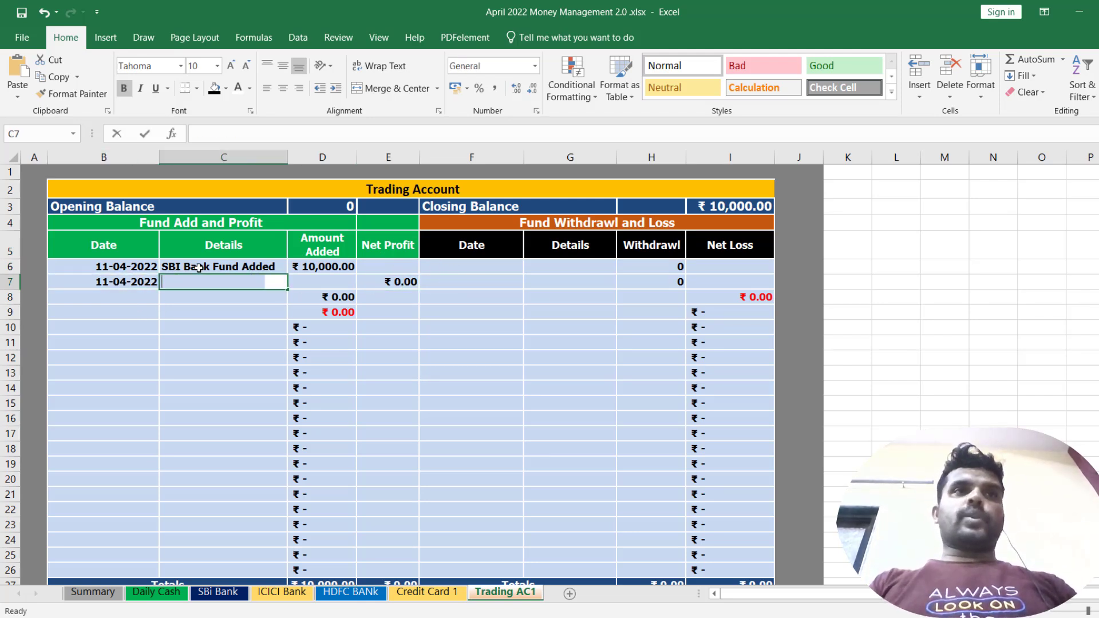
pyautogui.write('Profit Earn')
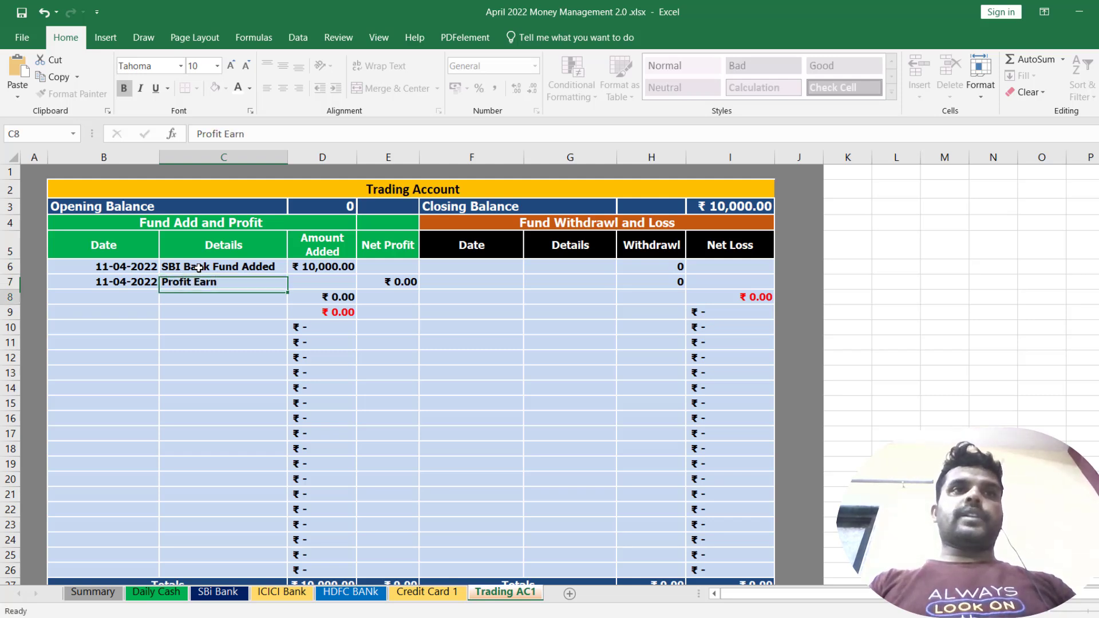
pyautogui.press('Return')
pyautogui.press('Up')
pyautogui.press('Right')
pyautogui.press('Right')
pyautogui.write('5')
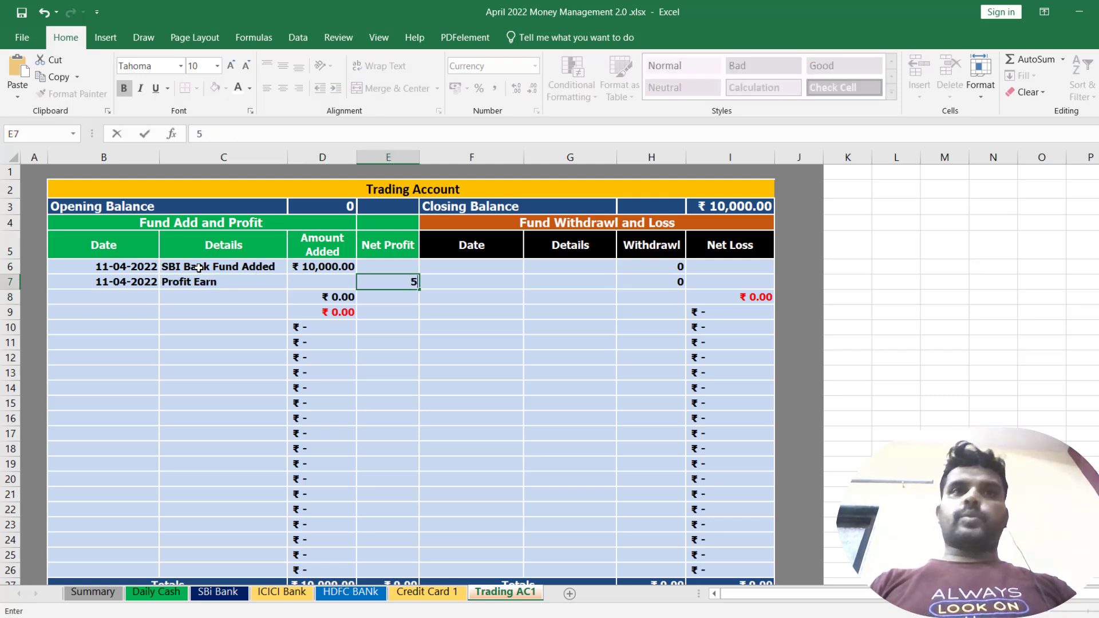
pyautogui.press('Return')
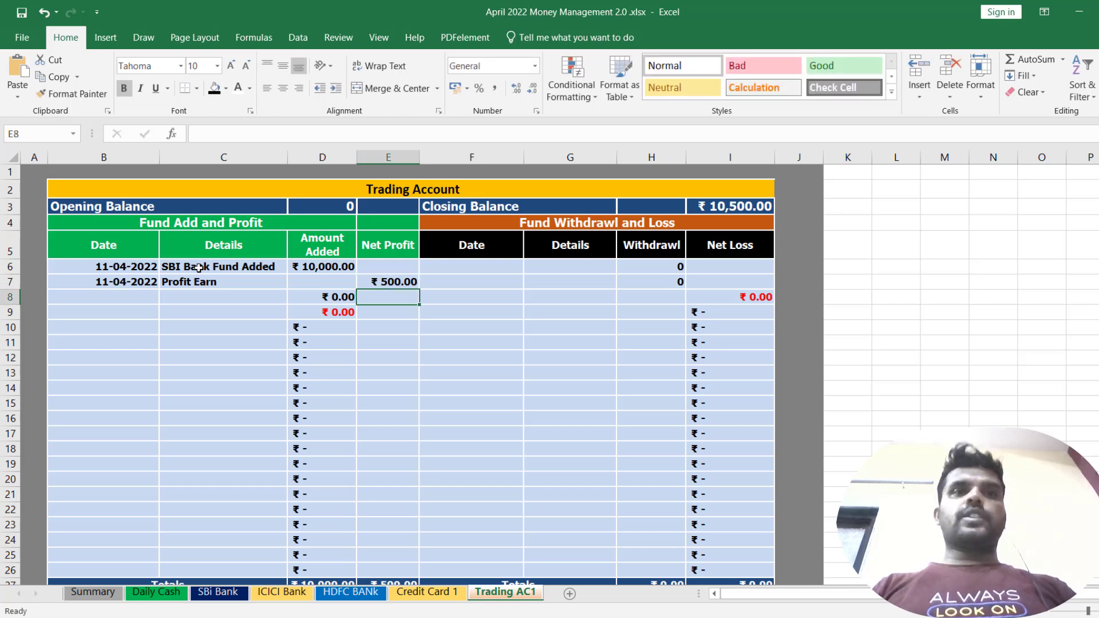
# Step: Check the formula behind the trading account's Closing Balance
pyautogui.scroll(-1, 381, 422)
pyautogui.scroll(1, 395, 519)
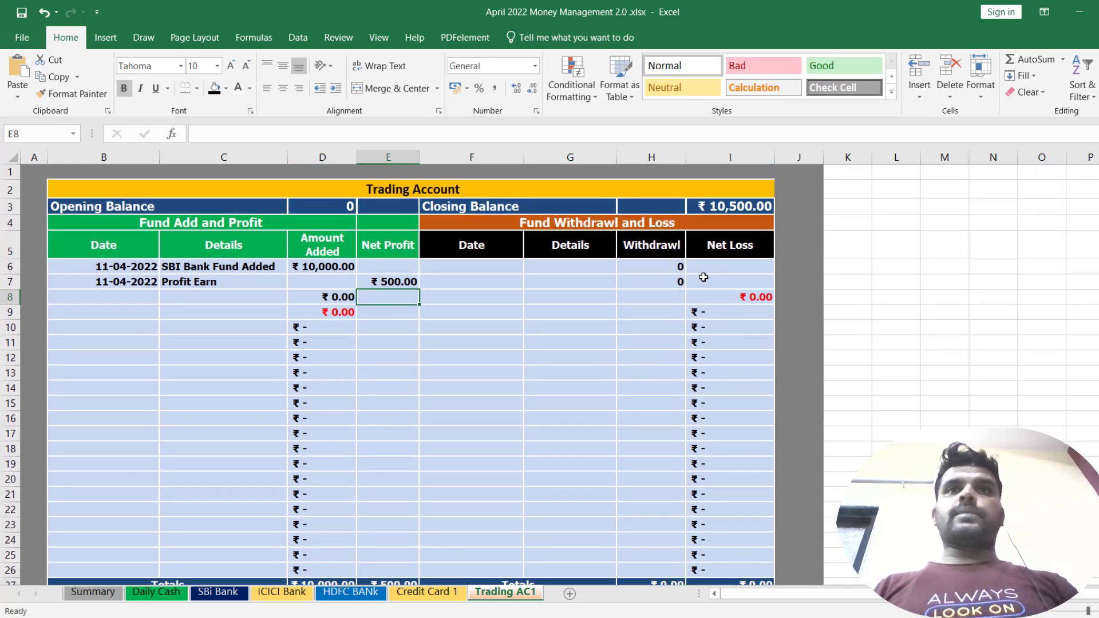
pyautogui.click(741, 207)
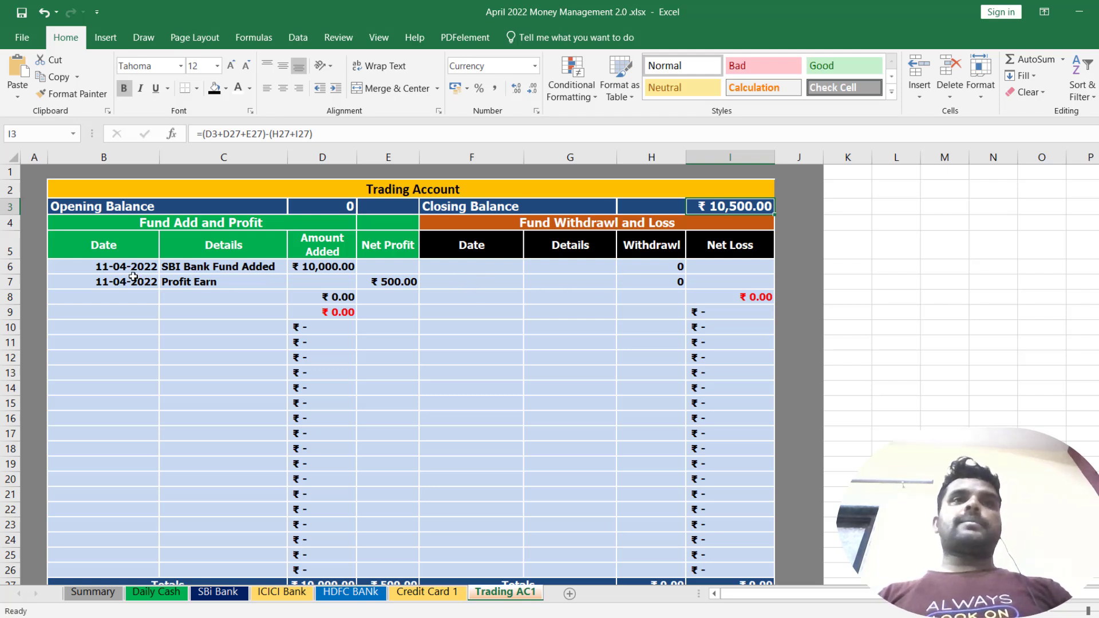
# Step: Record a Loss Booked entry in row 6 of the withdrawal and loss section, dated 12/4/2022, with a net loss of 300
pyautogui.click(151, 280)
pyautogui.click(462, 280)
pyautogui.click(491, 264)
pyautogui.write('12/')
pyautogui.write('4/2022')
pyautogui.press('Tab')
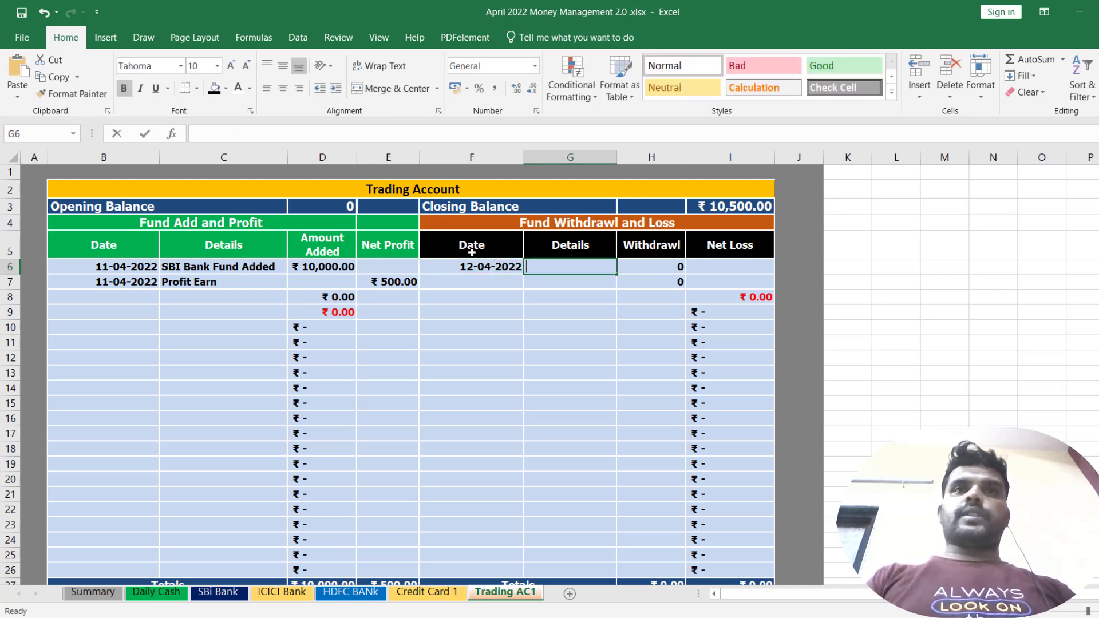
pyautogui.write('Loss Booke')
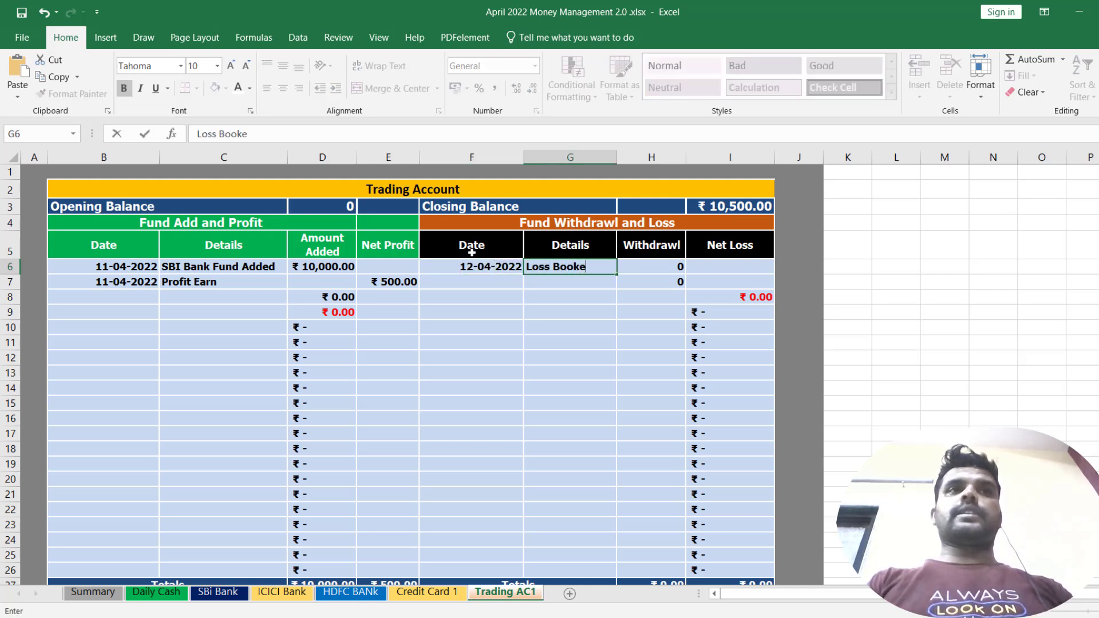
pyautogui.press('Return')
pyautogui.press('Tab')
pyautogui.press('Tab')
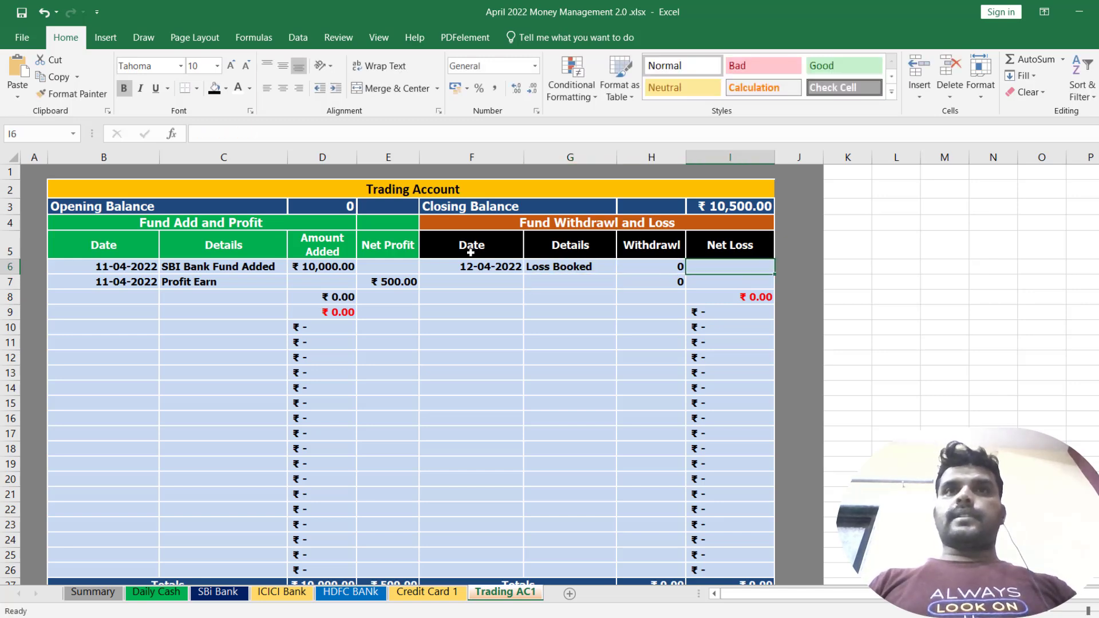
pyautogui.write('300')
pyautogui.press('Return')
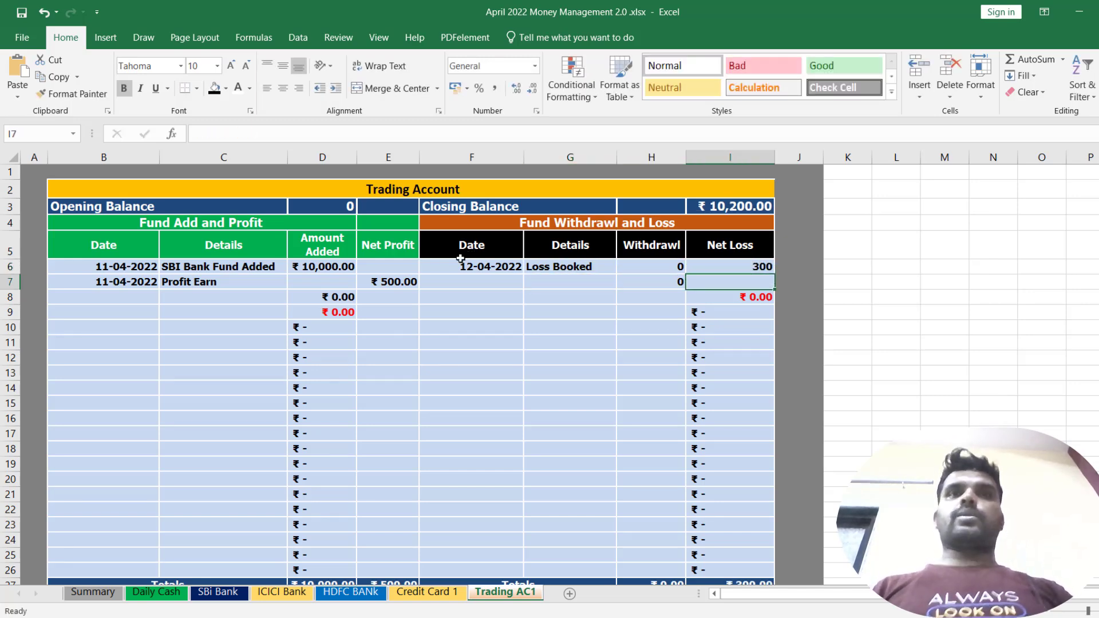
# Step: Check the Monthly P & L Reports amount below the trading account totals and its formula
pyautogui.scroll(-2, 448, 468)
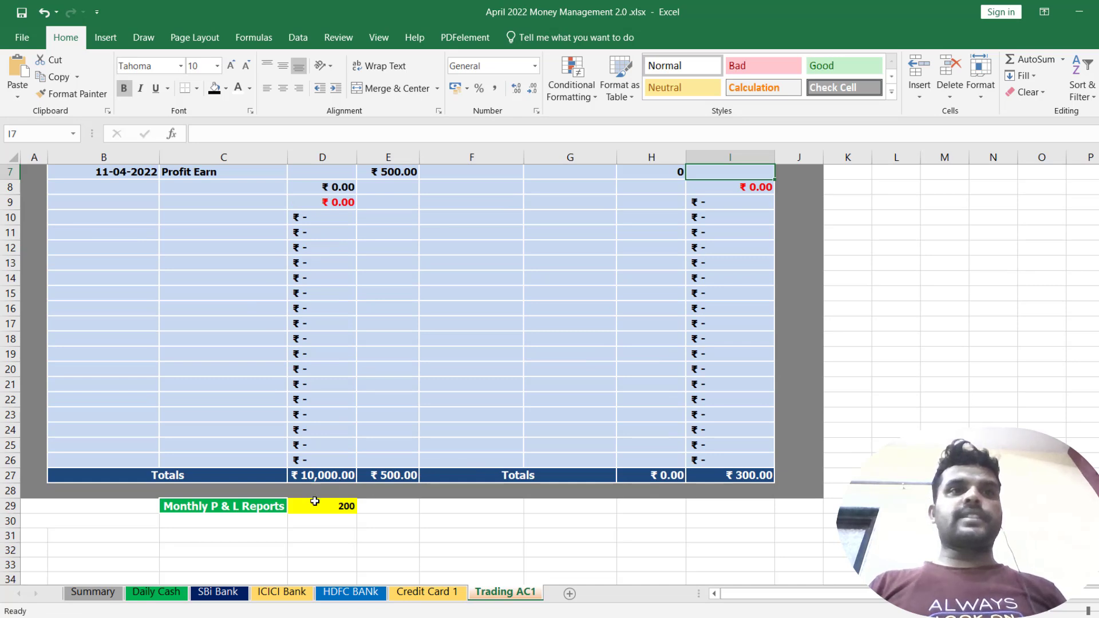
pyautogui.click(201, 506)
pyautogui.click(329, 506)
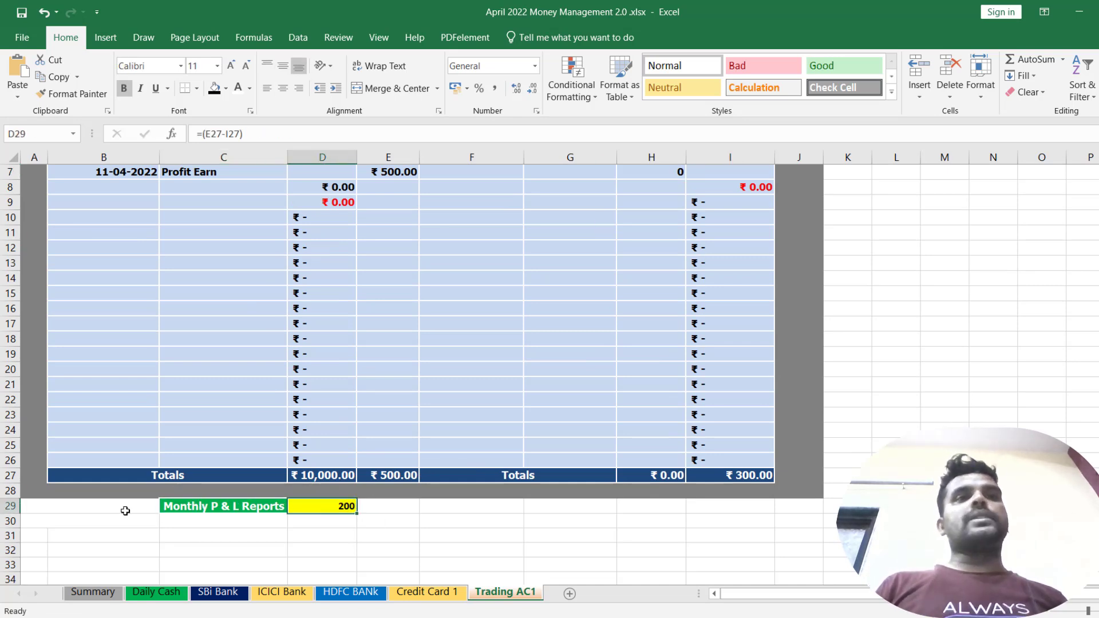
# Step: Fill the Monthly P & L Reports row, A29:J29, with dark blue and make its text yellow
pyautogui.click(68, 510)
pyautogui.moveTo(68, 510); pyautogui.dragTo(795, 502)
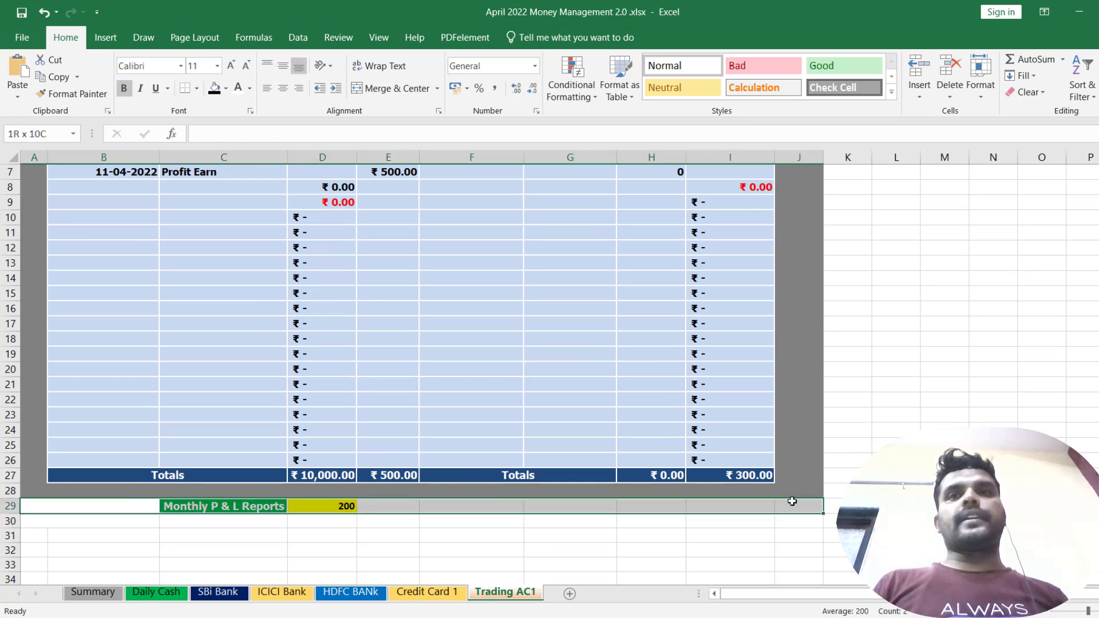
pyautogui.click(226, 87)
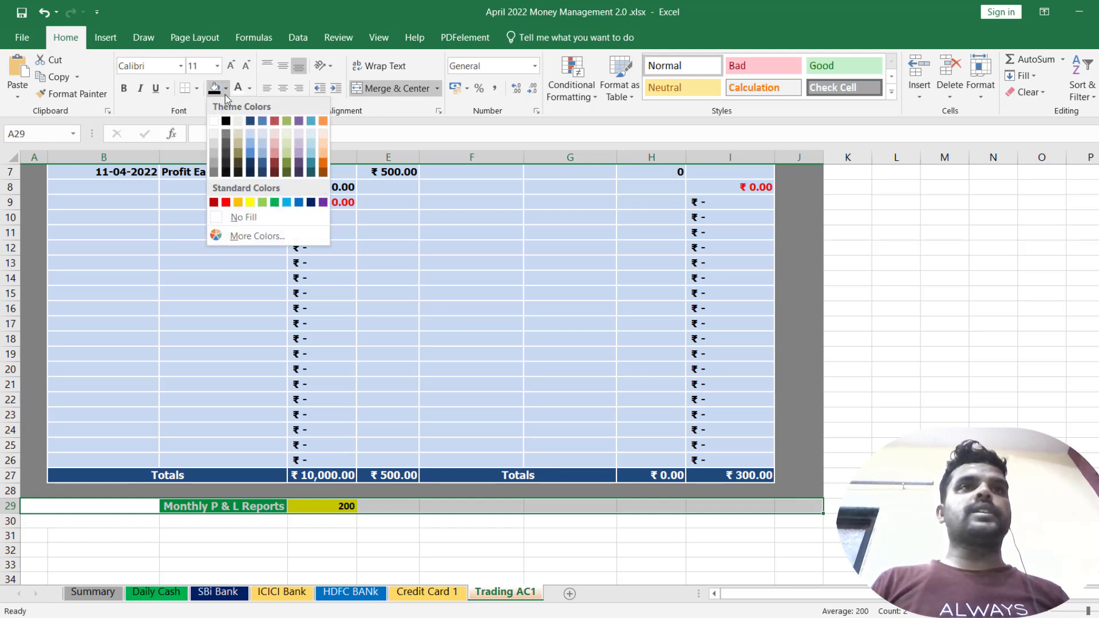
pyautogui.click(311, 202)
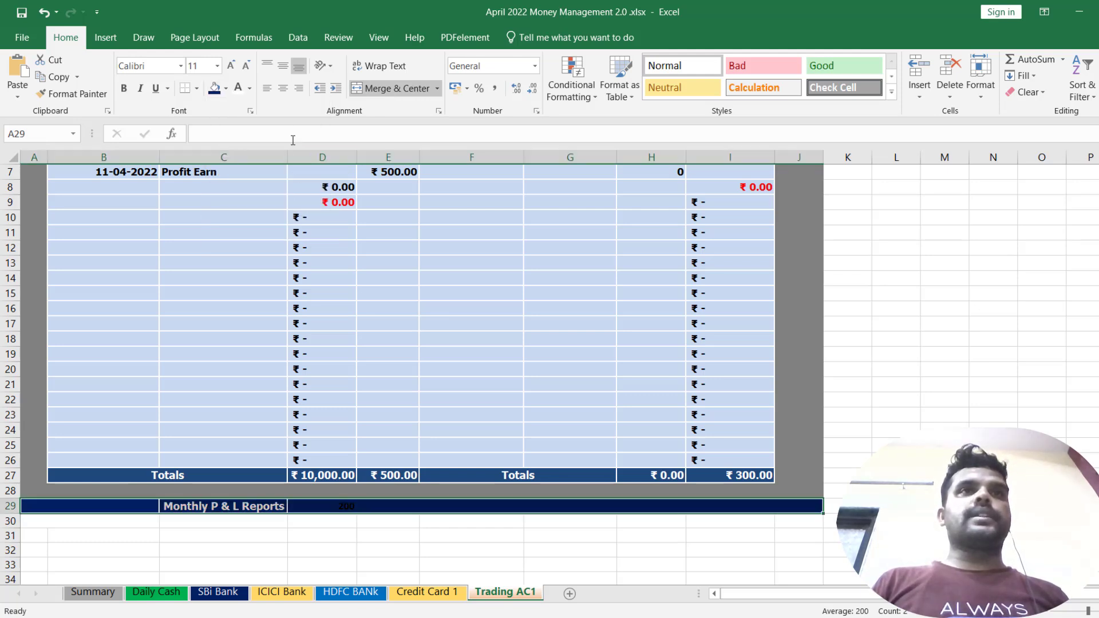
pyautogui.click(250, 88)
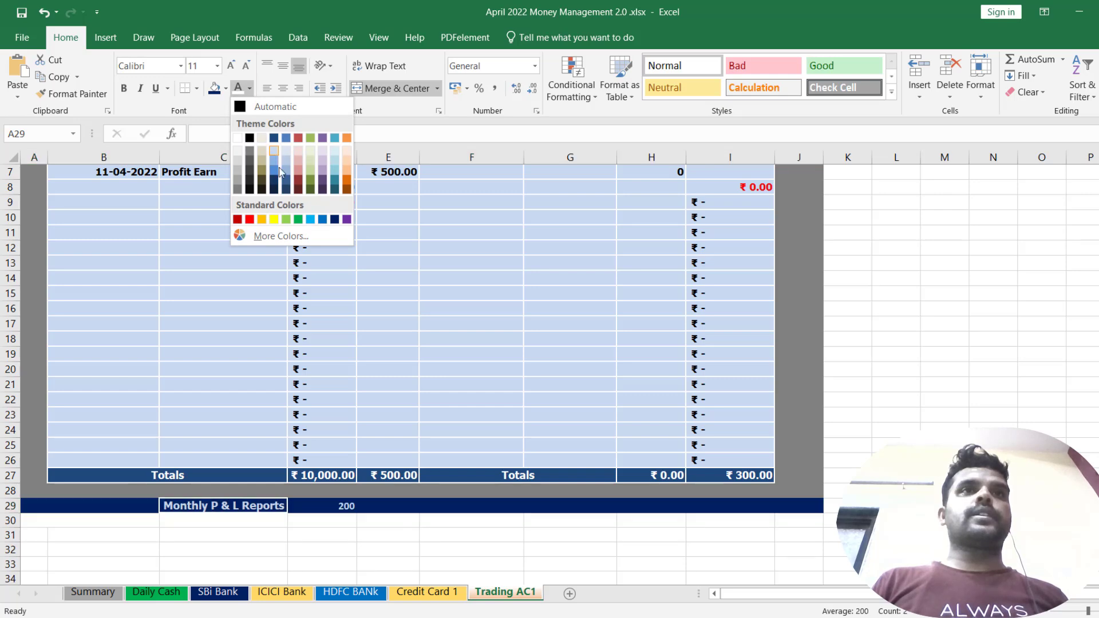
pyautogui.click(276, 216)
# Step: Apply the comma number style with two decimals to the Monthly P & L Reports amount in D29
pyautogui.click(343, 506)
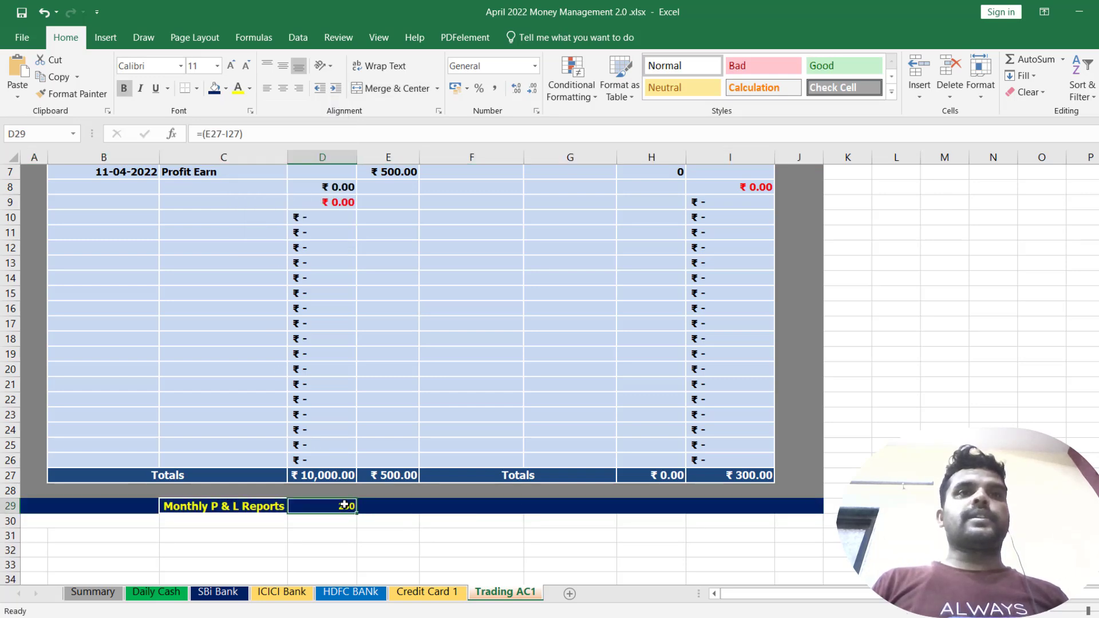
pyautogui.click(515, 90)
pyautogui.click(515, 89)
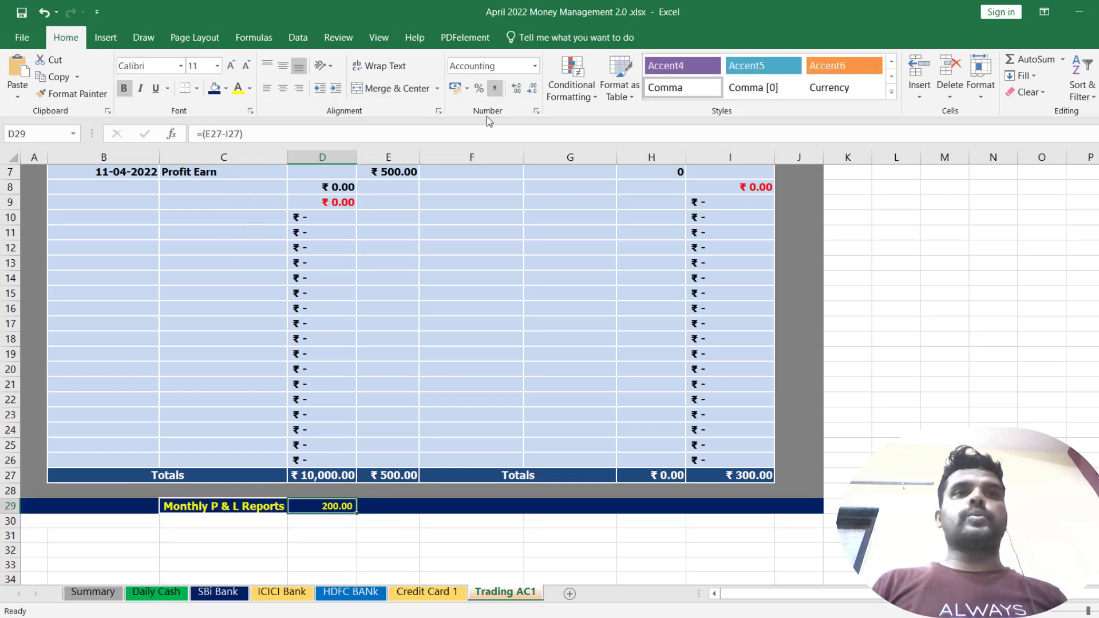
pyautogui.scroll(1, 376, 469)
pyautogui.click(349, 458)
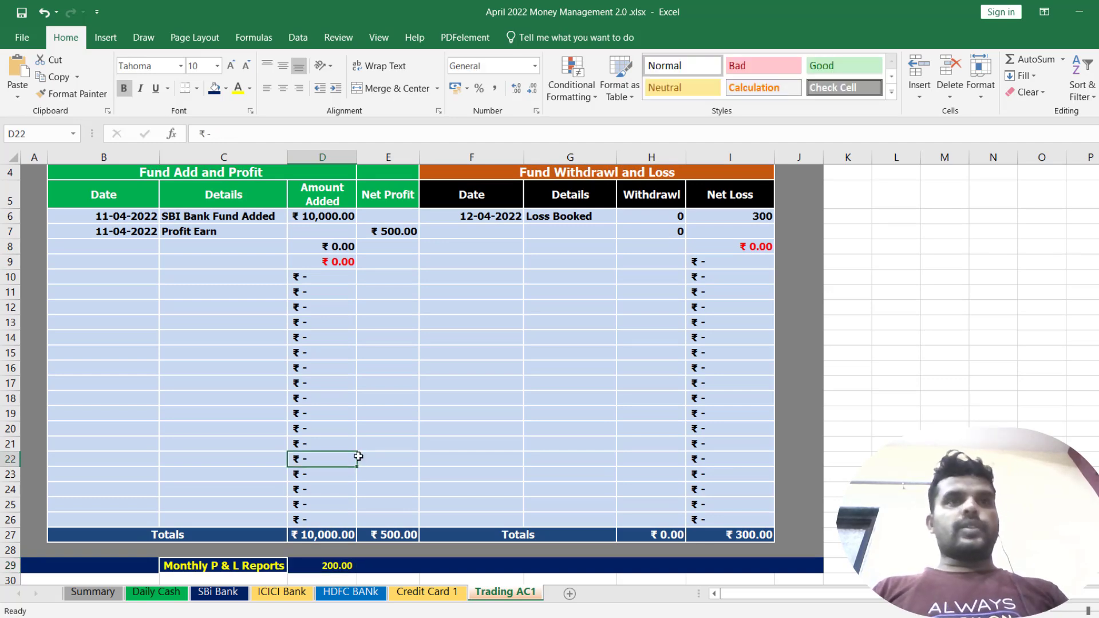
pyautogui.scroll(1, 351, 345)
pyautogui.click(306, 301)
pyautogui.click(145, 286)
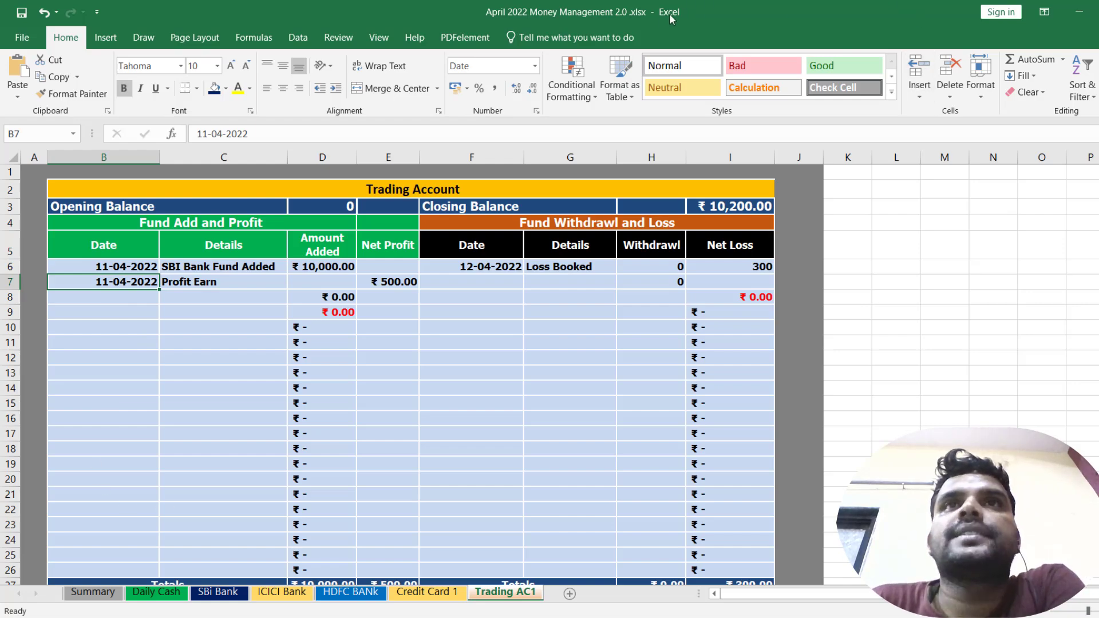
# Step: Minimize the open workbook and browser windows to reach the Windows desktop
pyautogui.click(676, 31)
pyautogui.click(1080, 13)
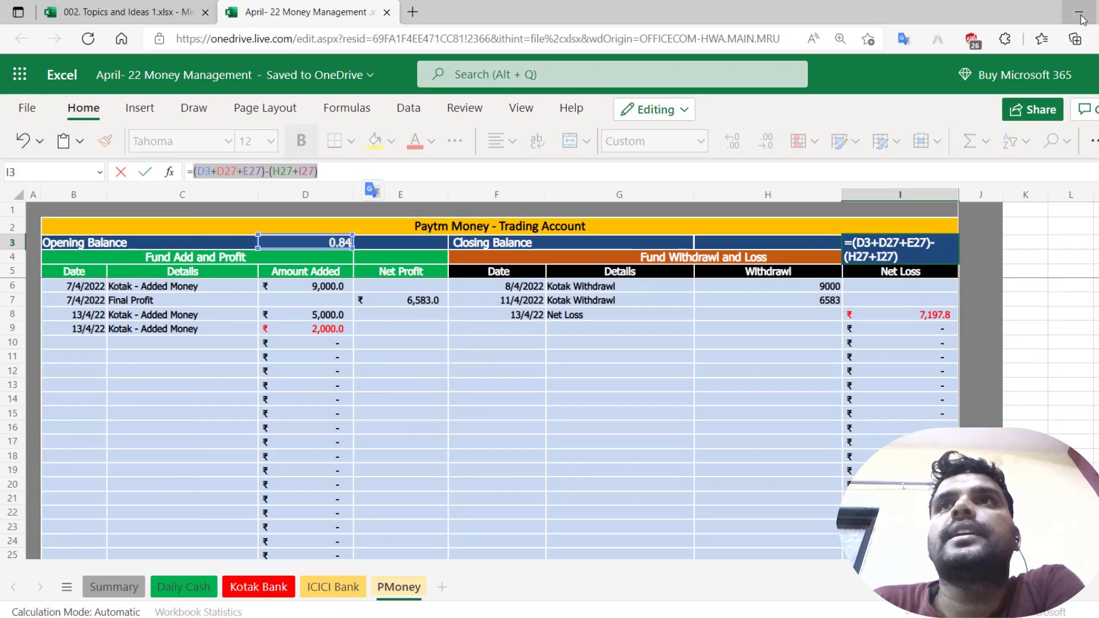
pyautogui.click(1080, 13)
pyautogui.click(1080, 13)
pyautogui.click(1080, 13)
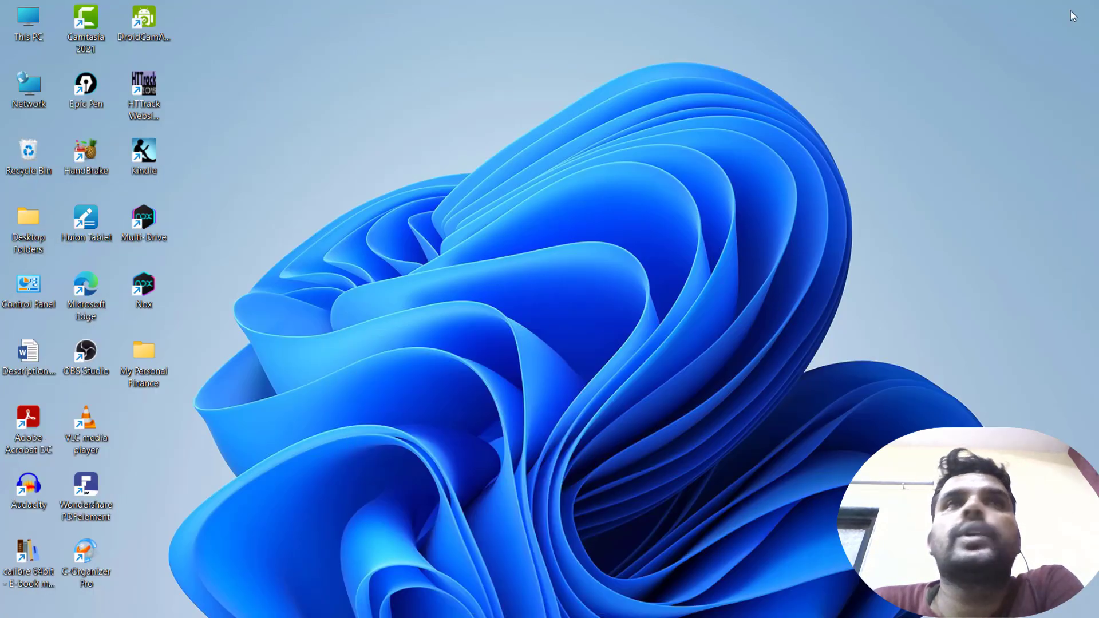
# Step: Open the 2022 folder inside My Personal Finance > Money Management and select the April 2022 Money Management 2.0 .xlsx file
pyautogui.doubleClick(145, 366)
pyautogui.doubleClick(260, 140)
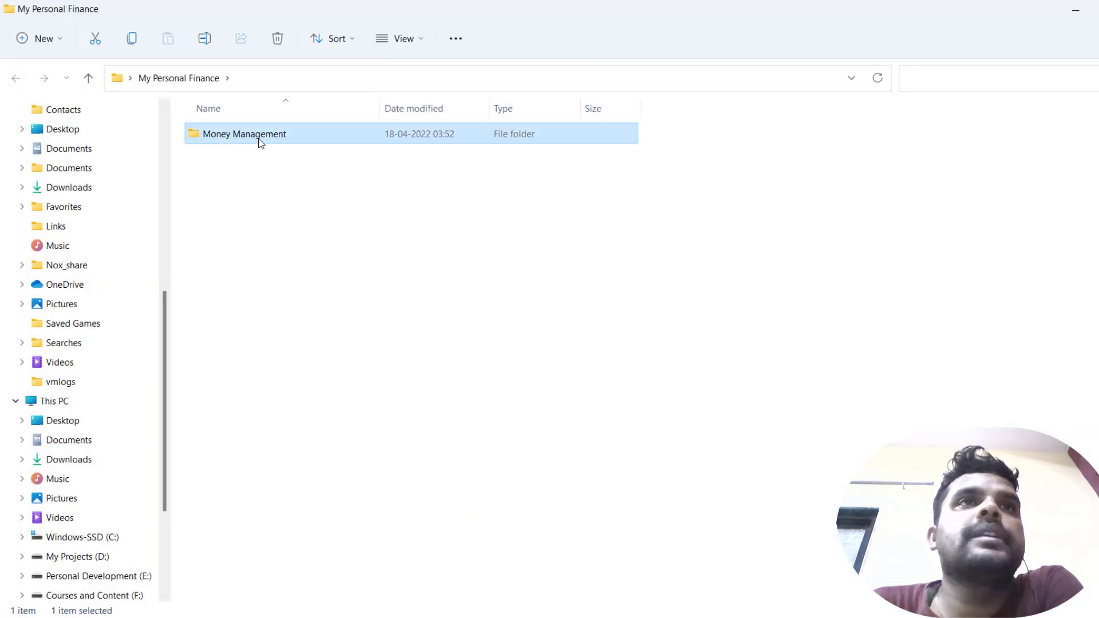
pyautogui.click(234, 136)
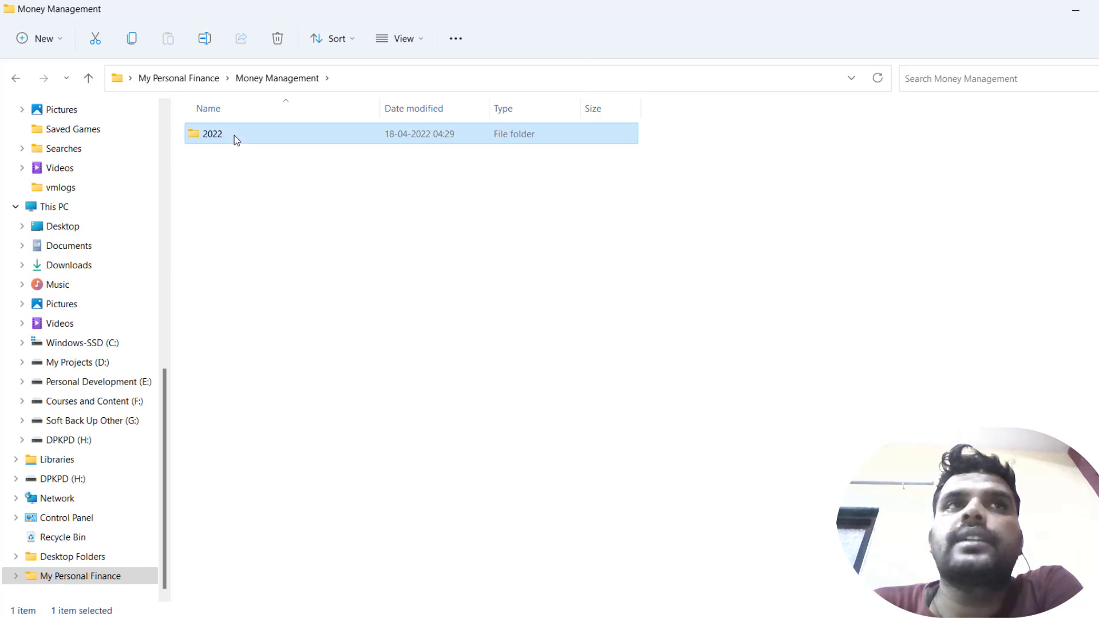
pyautogui.doubleClick(235, 135)
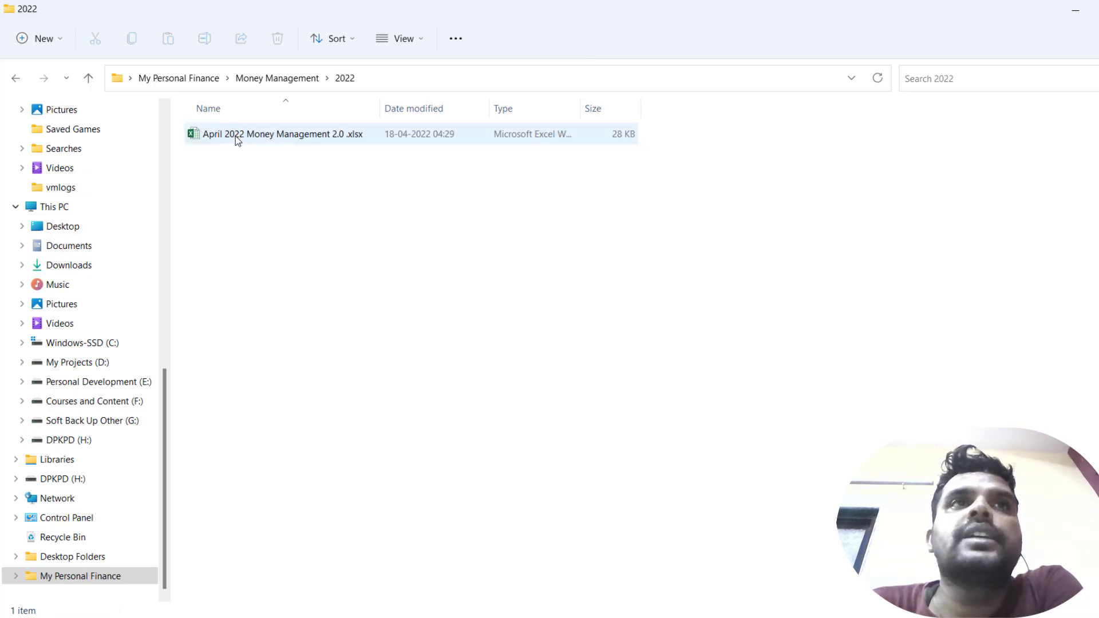
pyautogui.click(236, 136)
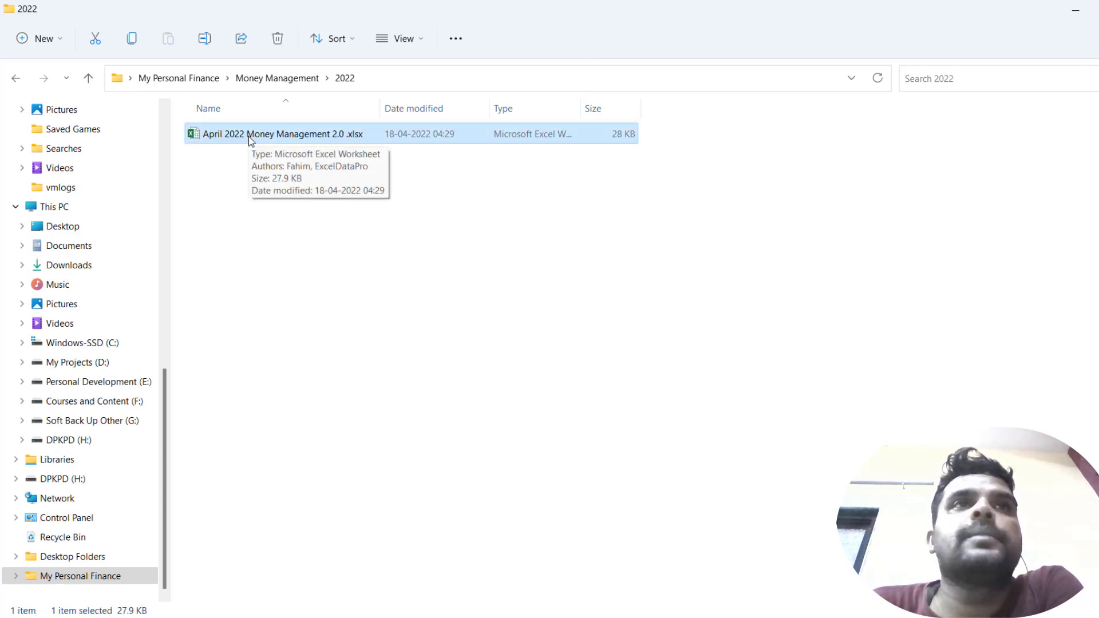
# Step: Duplicate the April 2022 Money Management 2.0 .xlsx file in the 2022 folder and widen the Name column to show full file names
pyautogui.rightClick(249, 140)
pyautogui.click(296, 162)
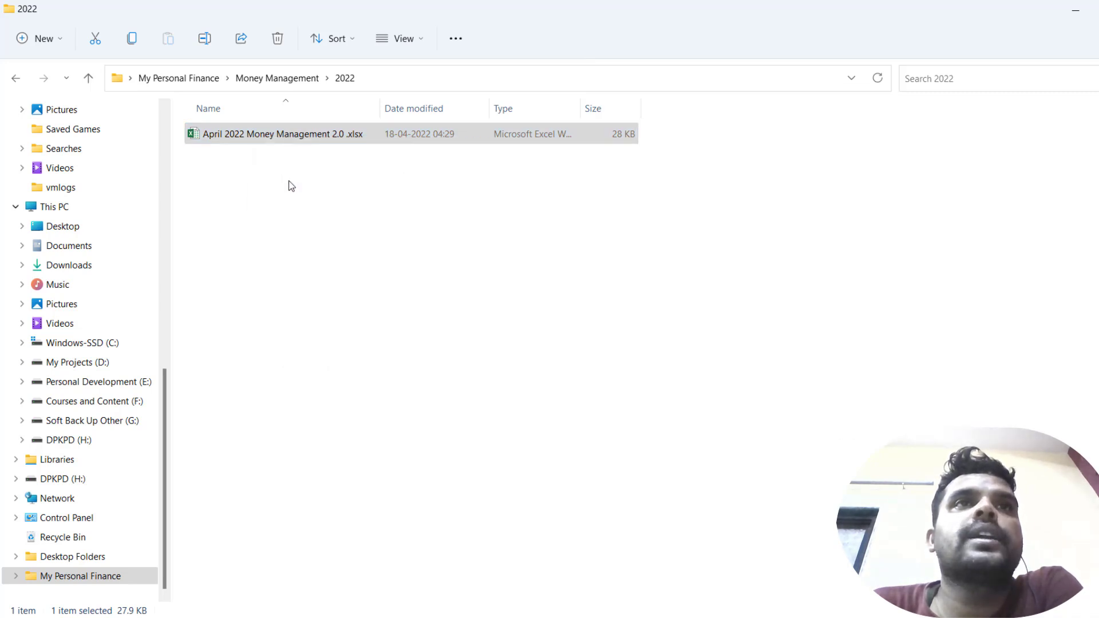
pyautogui.rightClick(287, 226)
pyautogui.click(297, 233)
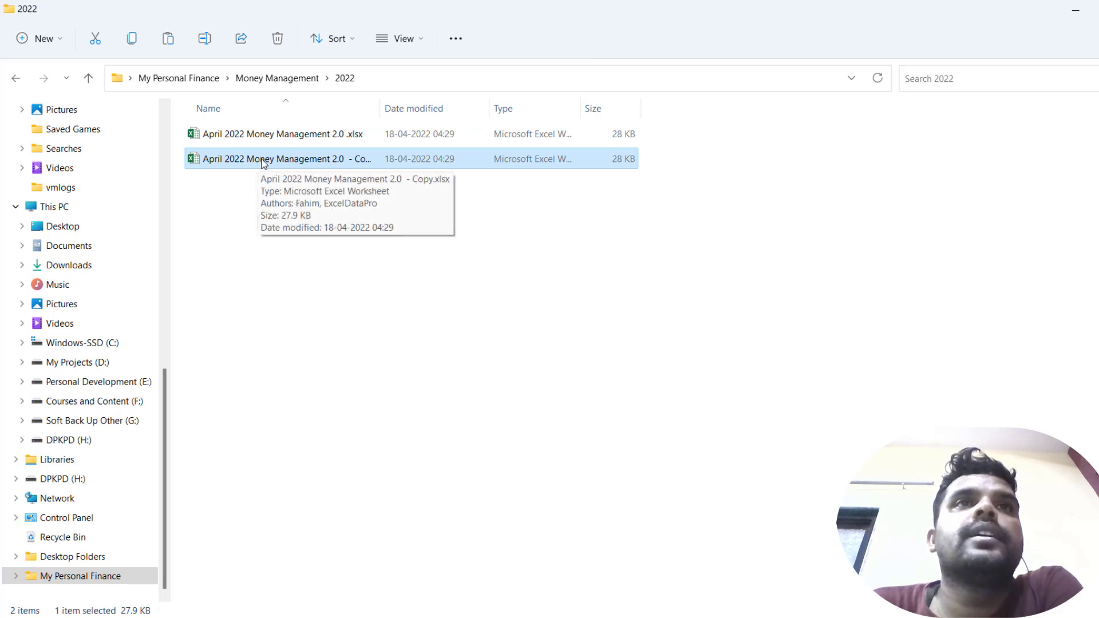
pyautogui.moveTo(381, 109); pyautogui.dragTo(473, 109)
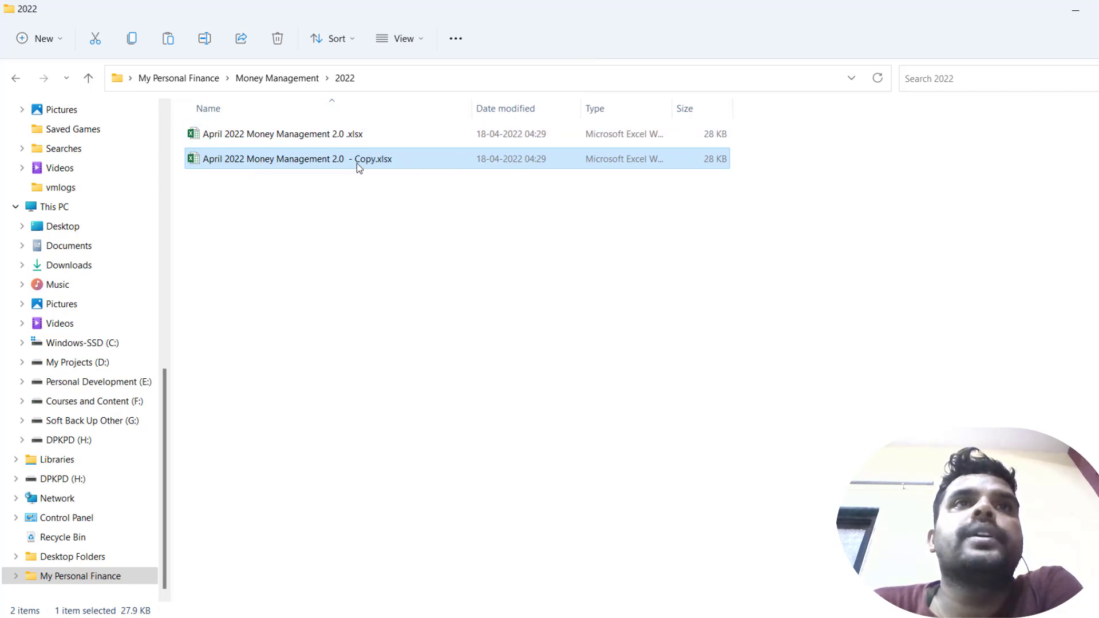
# Step: Rename the copied workbook as May 2022 Money Management 2.0 .xlsx
pyautogui.rightClick(343, 163)
pyautogui.click(416, 178)
pyautogui.click(374, 160)
pyautogui.moveTo(375, 160); pyautogui.dragTo(352, 161)
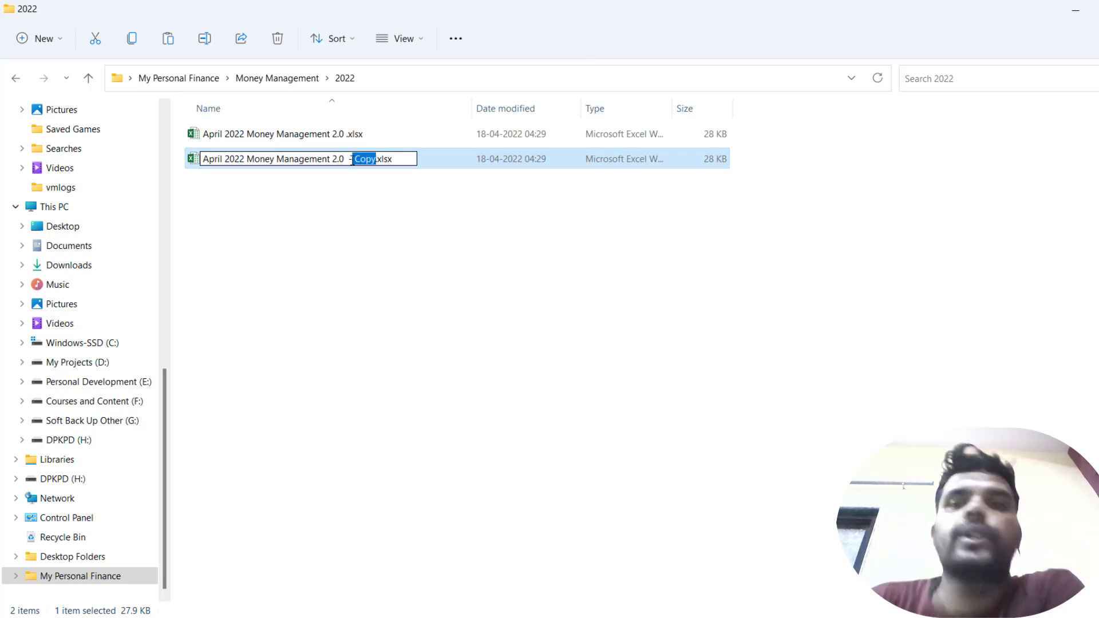
pyautogui.press('BackSpace')
pyautogui.press('BackSpace')
pyautogui.press('BackSpace')
pyautogui.press('BackSpace')
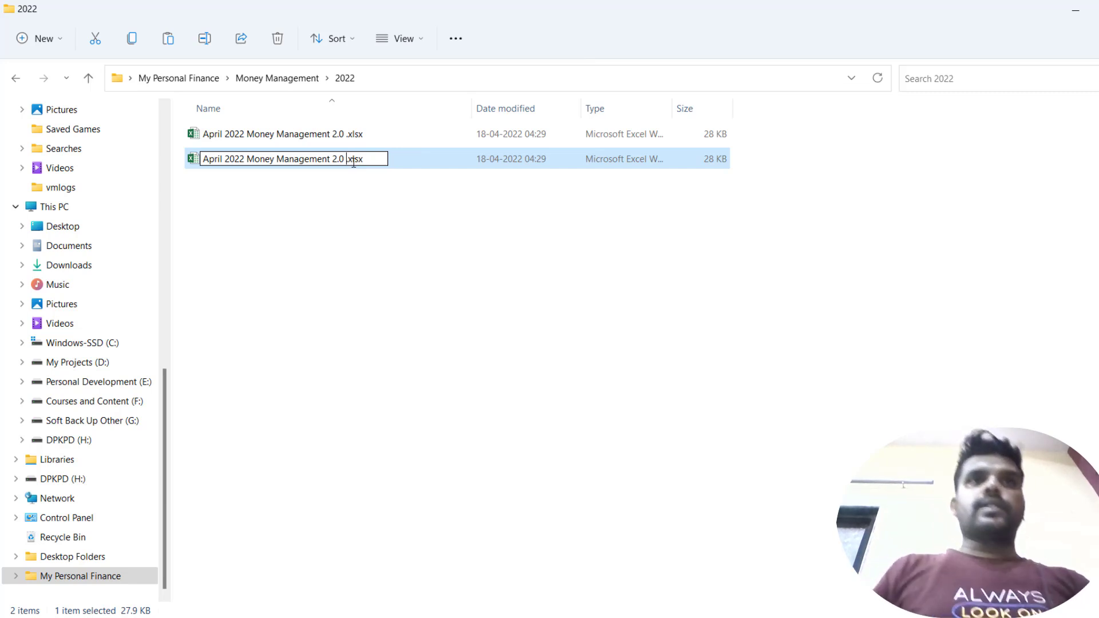
pyautogui.press('Left')
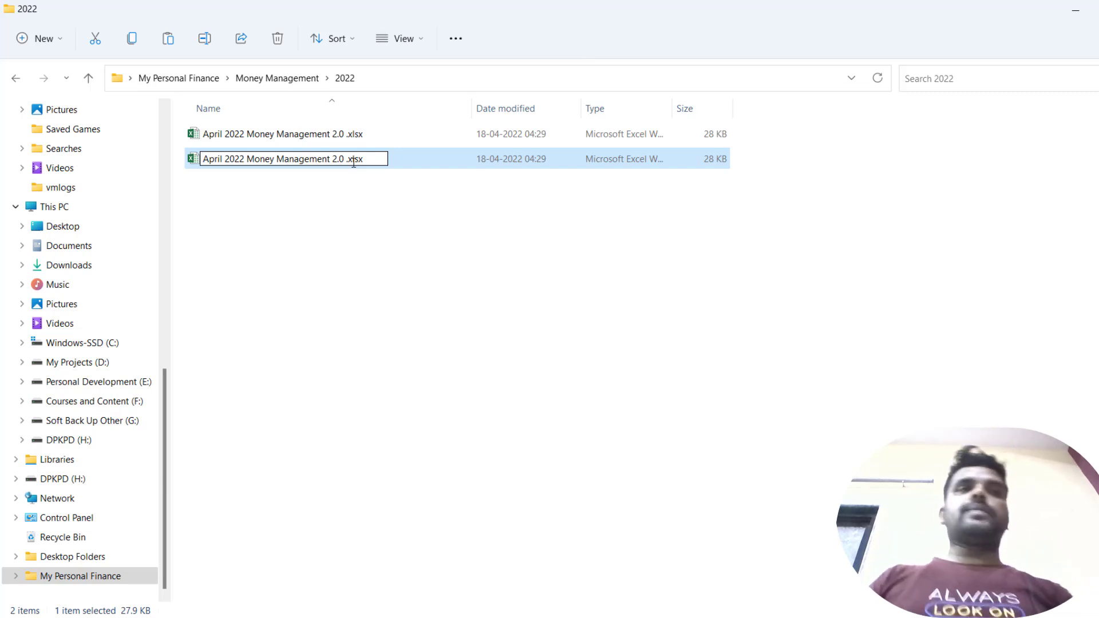
pyautogui.press('Home')
pyautogui.hotkey('shift', 'Right')
pyautogui.hotkey('shift', 'Right')
pyautogui.hotkey('shift', 'Right')
pyautogui.hotkey('shift', 'Right')
pyautogui.hotkey('shift', 'Right')
pyautogui.write('May')
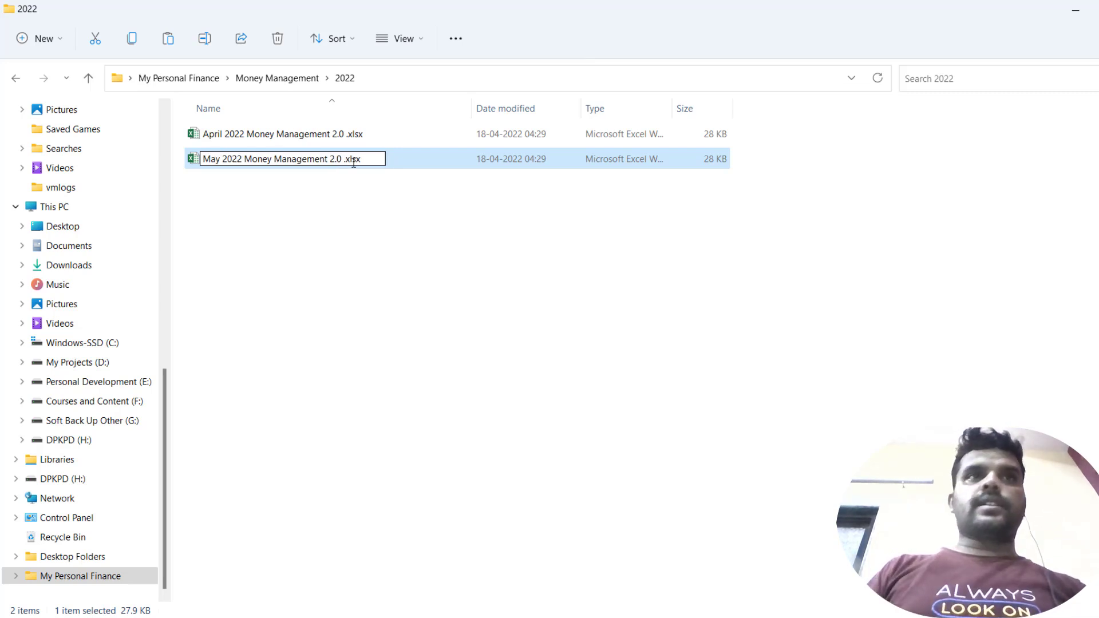
pyautogui.press('Return')
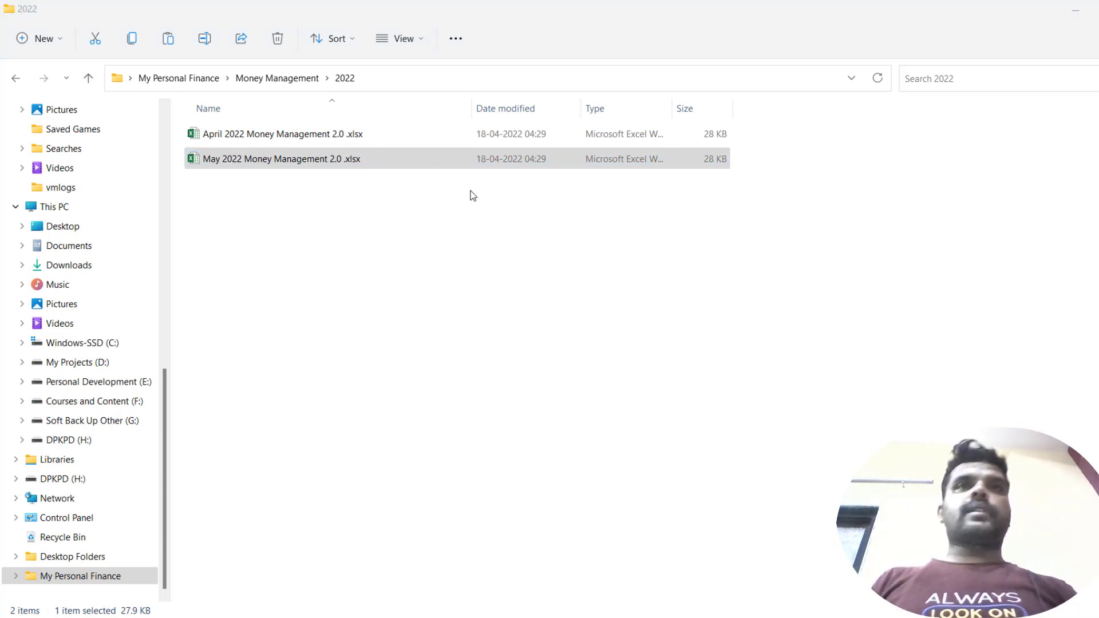
# Step: Open the May 2022 workbook and clear the Daily Cash income entries in B8:D10 and expenditure entries in E8:G12
pyautogui.doubleClick(365, 159)
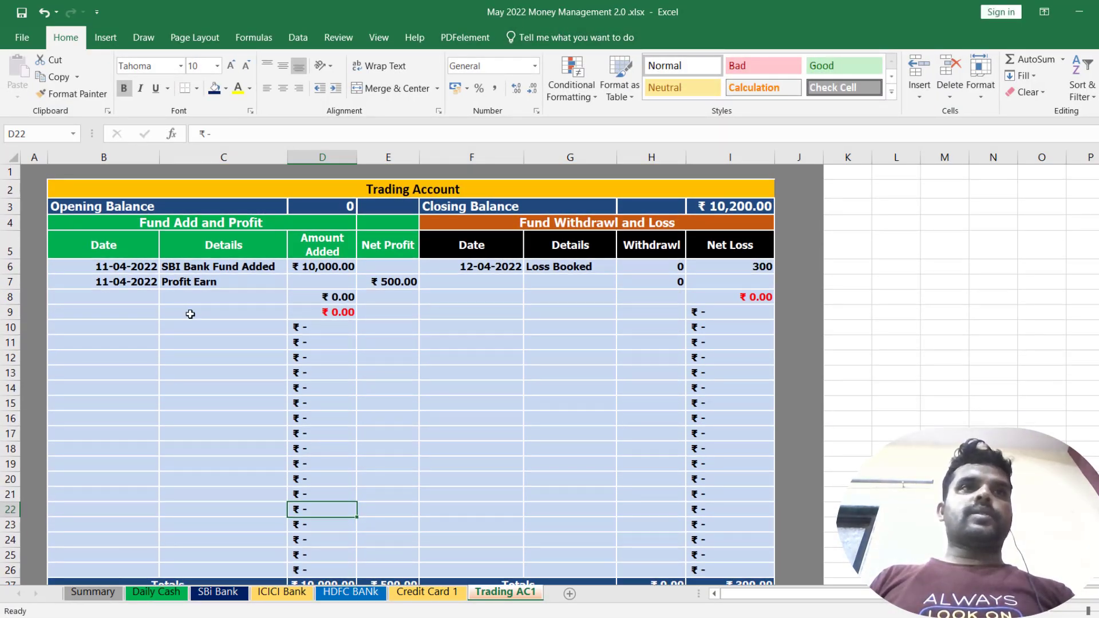
pyautogui.click(156, 592)
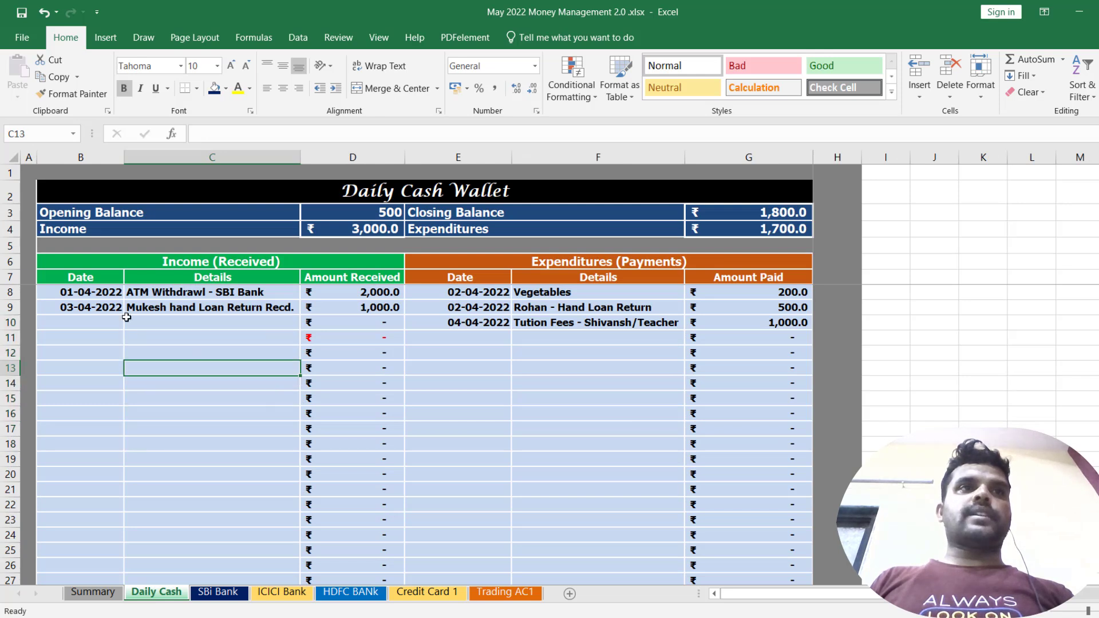
pyautogui.moveTo(80, 296); pyautogui.dragTo(376, 321)
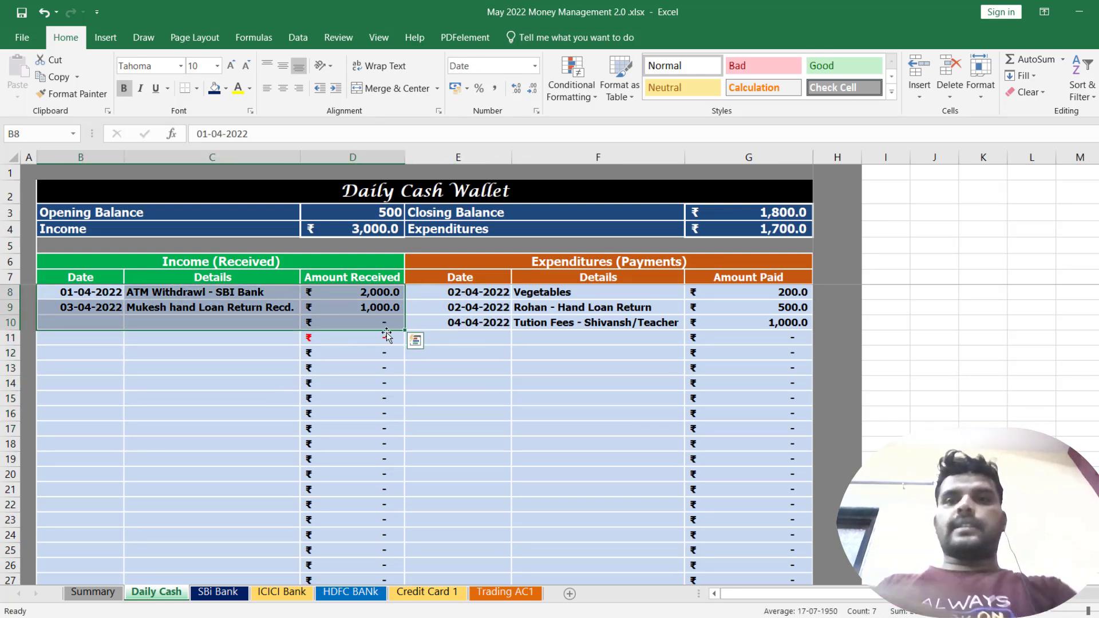
pyautogui.press('Delete')
pyautogui.moveTo(456, 293); pyautogui.dragTo(741, 346)
pyautogui.press('Delete')
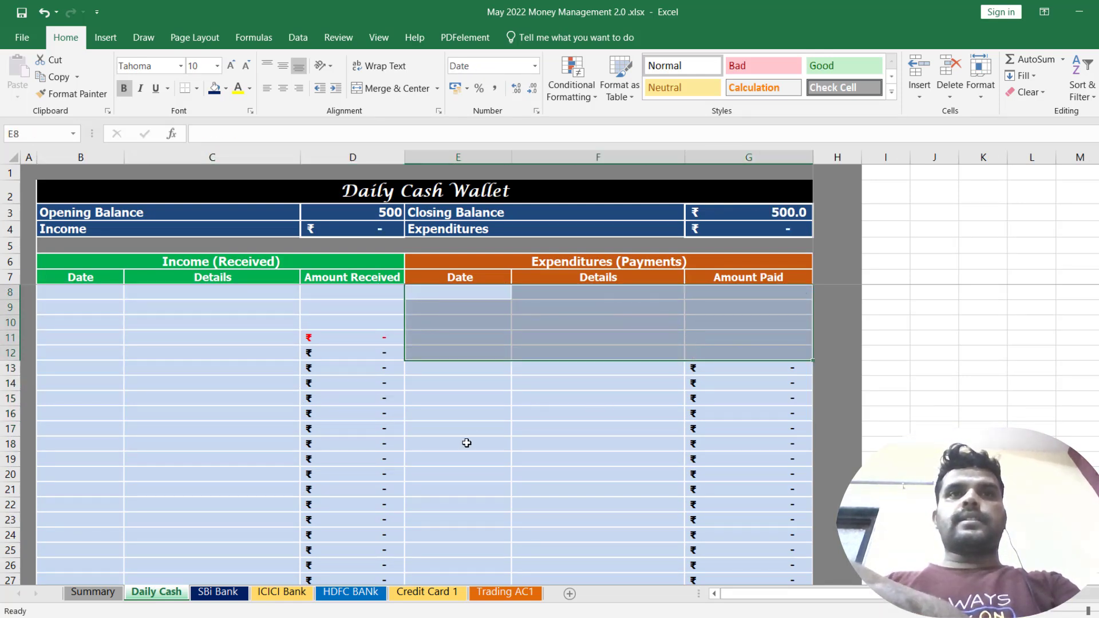
# Step: Clear the SBI Bank sheet's income entries in B8:D12 and expenditure entries in E8:G17
pyautogui.click(215, 593)
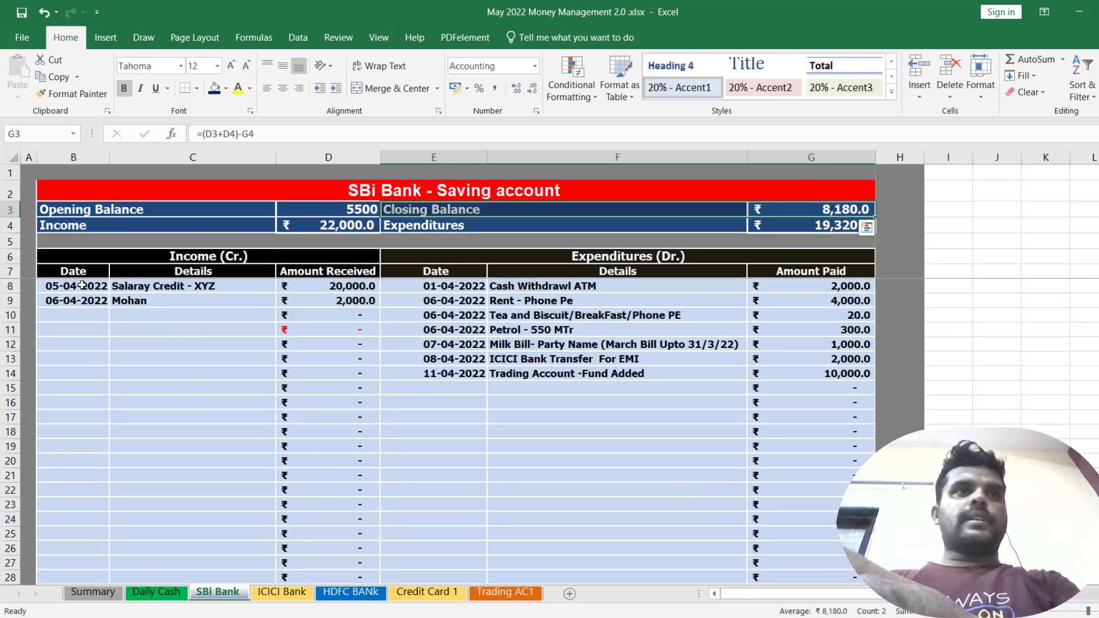
pyautogui.moveTo(82, 285); pyautogui.dragTo(344, 346)
pyautogui.press('Delete')
pyautogui.moveTo(436, 285); pyautogui.dragTo(817, 418)
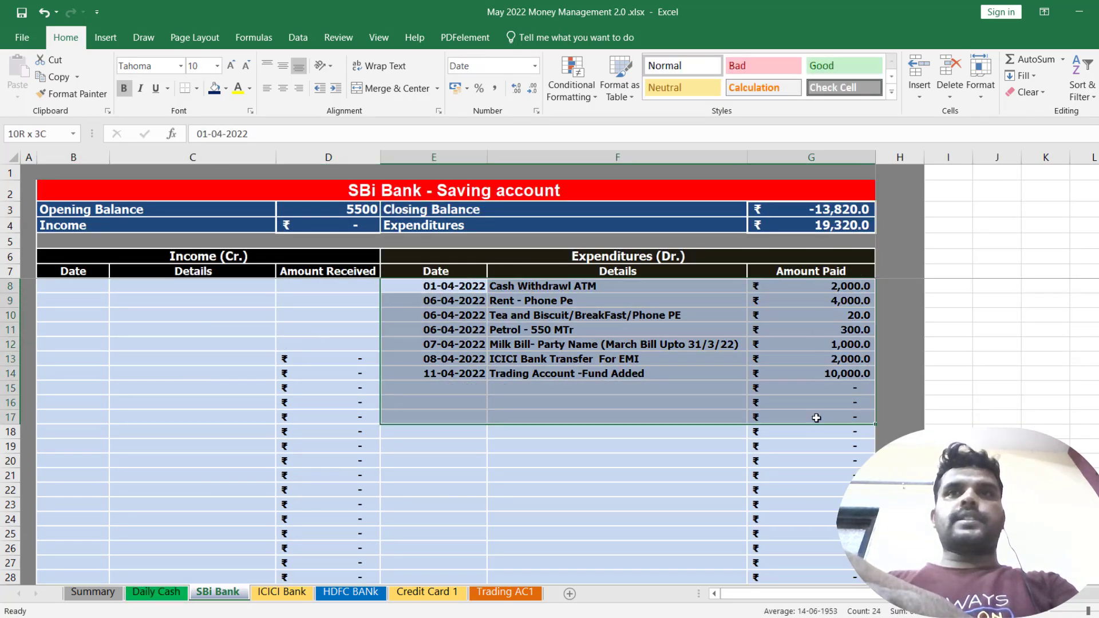
pyautogui.press('Delete')
# Step: Clear the Credit Card 1 sheet's income entries in B8:D9 and expenditure entries in E8:G9
pyautogui.click(427, 593)
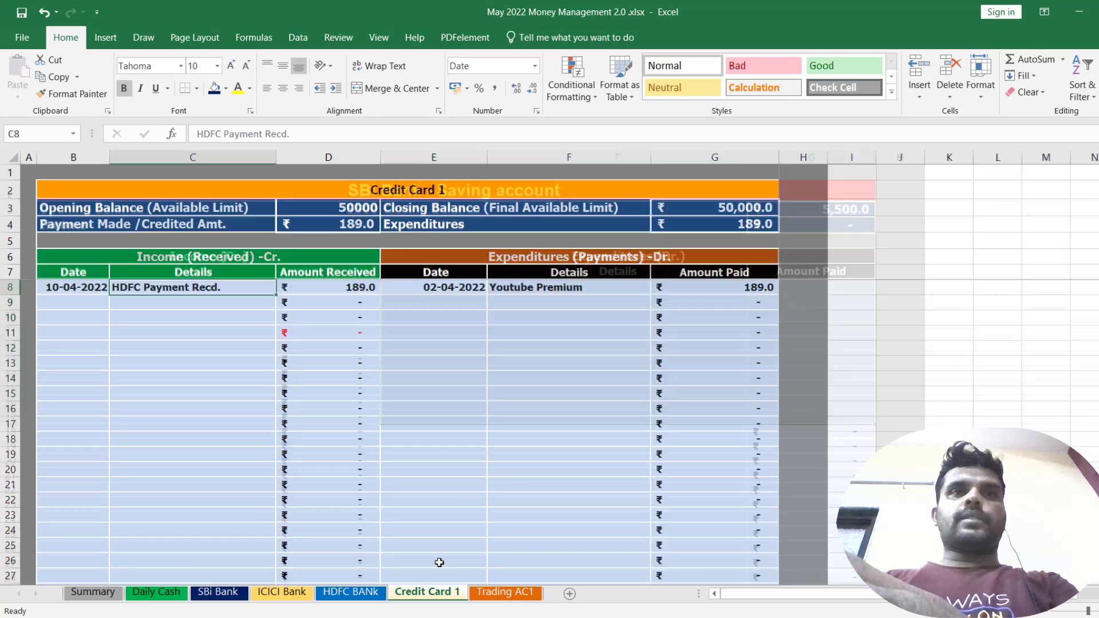
pyautogui.moveTo(98, 290); pyautogui.dragTo(322, 296)
pyautogui.press('Delete')
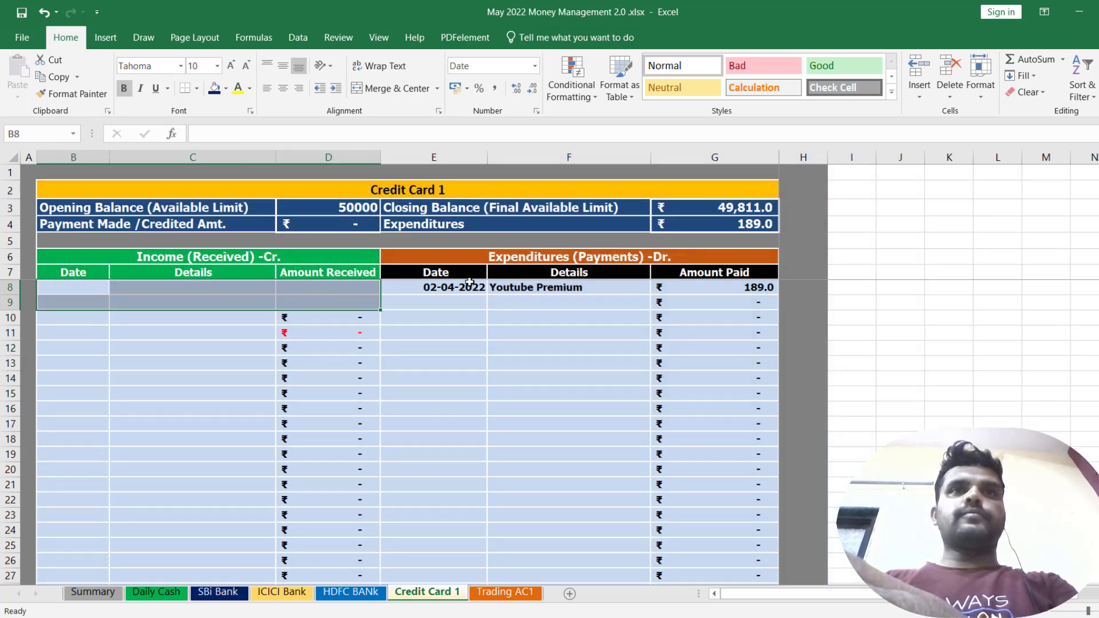
pyautogui.moveTo(436, 286); pyautogui.dragTo(698, 297)
pyautogui.press('Delete')
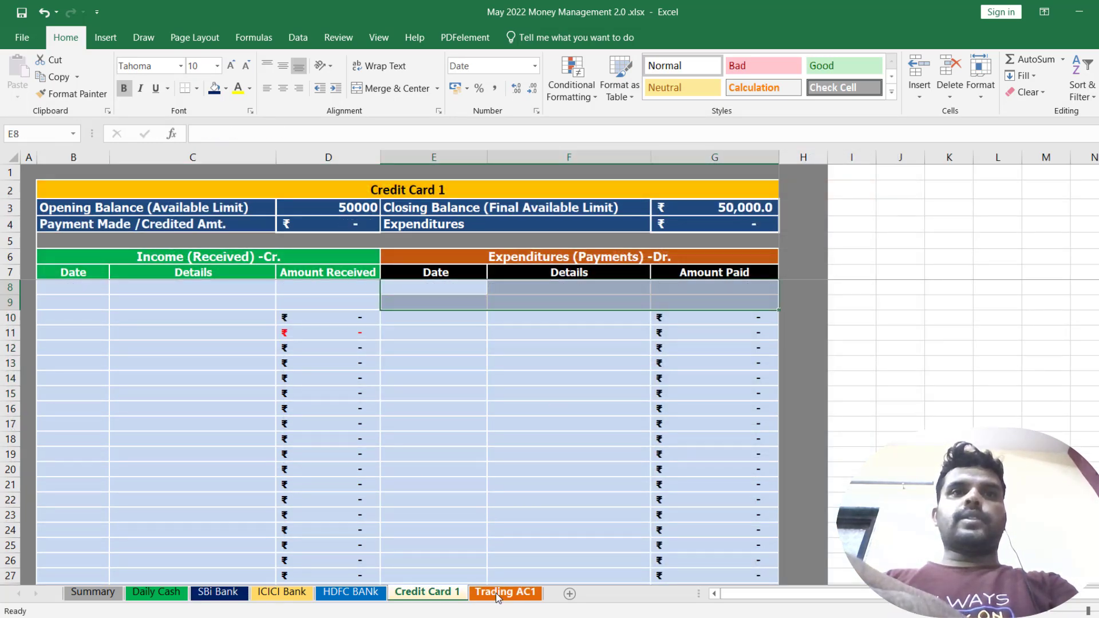
# Step: Clear the Trading AC1 sheet's fund entries in B6:D9 and its withdrawal and loss entries in F6:I9
pyautogui.click(497, 593)
pyautogui.moveTo(142, 273); pyautogui.dragTo(299, 313)
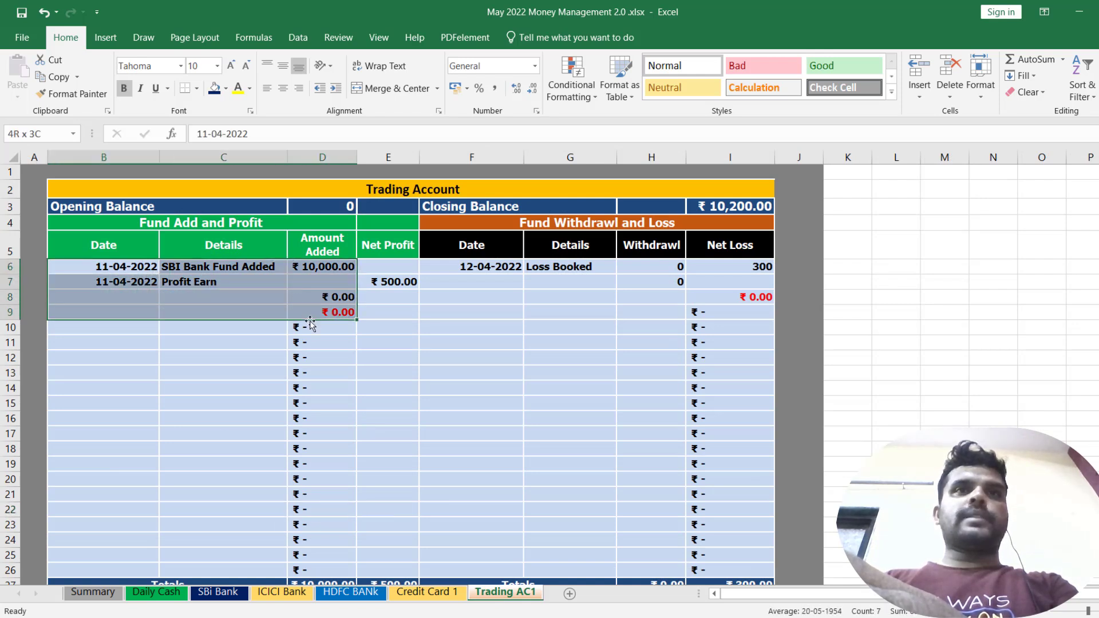
pyautogui.press('Delete')
pyautogui.click(496, 263)
pyautogui.moveTo(496, 266); pyautogui.dragTo(767, 314)
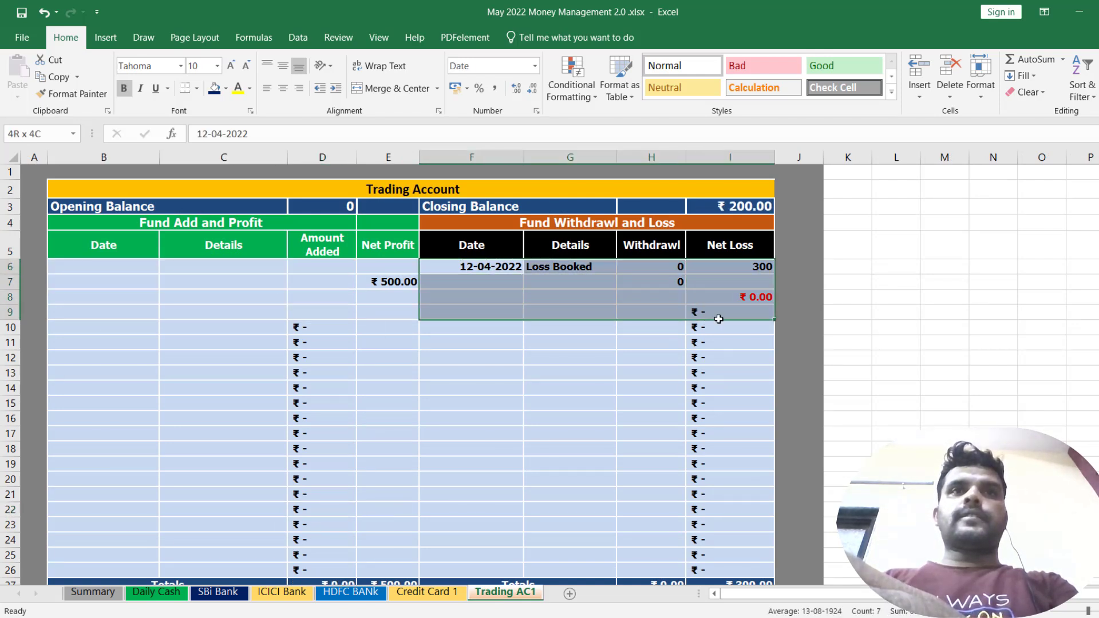
pyautogui.press('Delete')
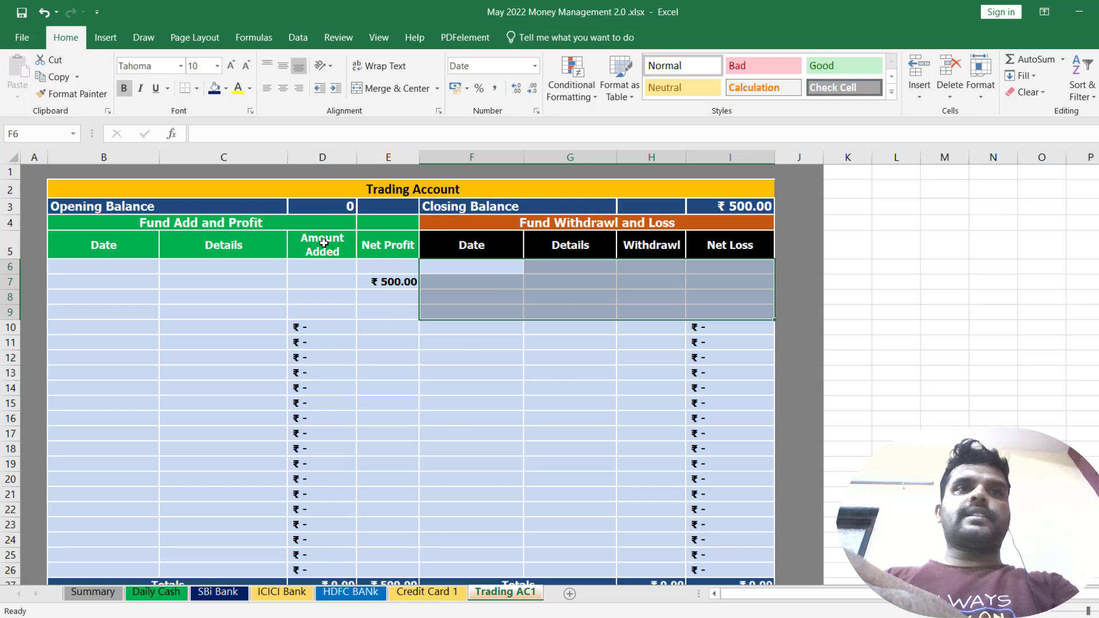
# Step: Check the Daily Cash, SBI Bank, ICICI Bank, HDFC Bank, Credit Card 1 and Trading AC1 sheets for leftover entries
pyautogui.click(161, 592)
pyautogui.click(274, 352)
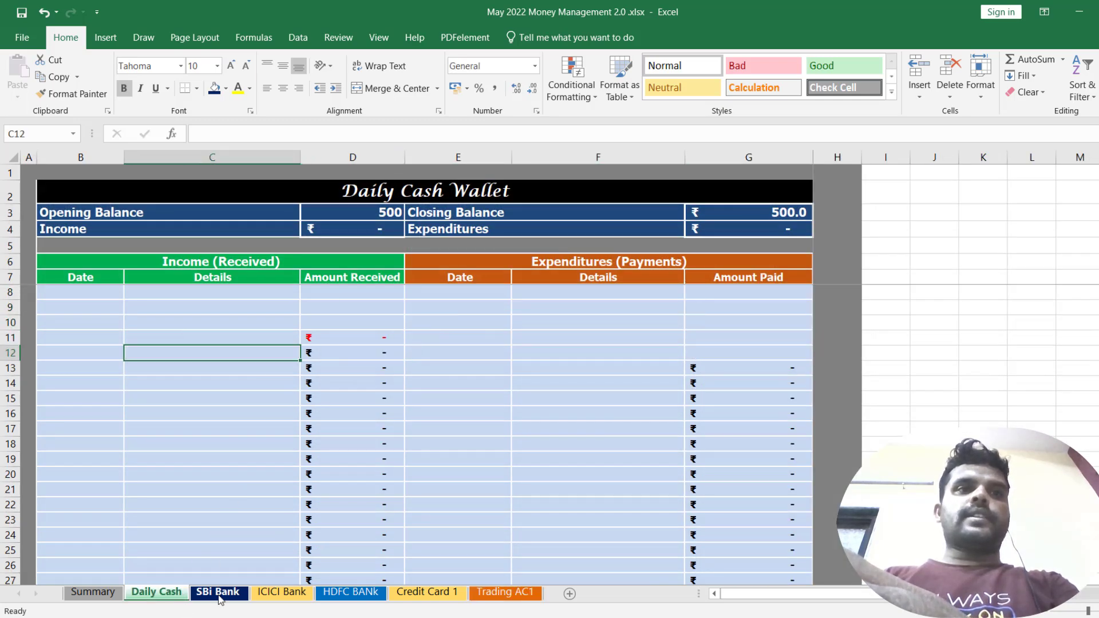
pyautogui.click(217, 593)
pyautogui.click(282, 592)
pyautogui.click(351, 593)
pyautogui.click(411, 593)
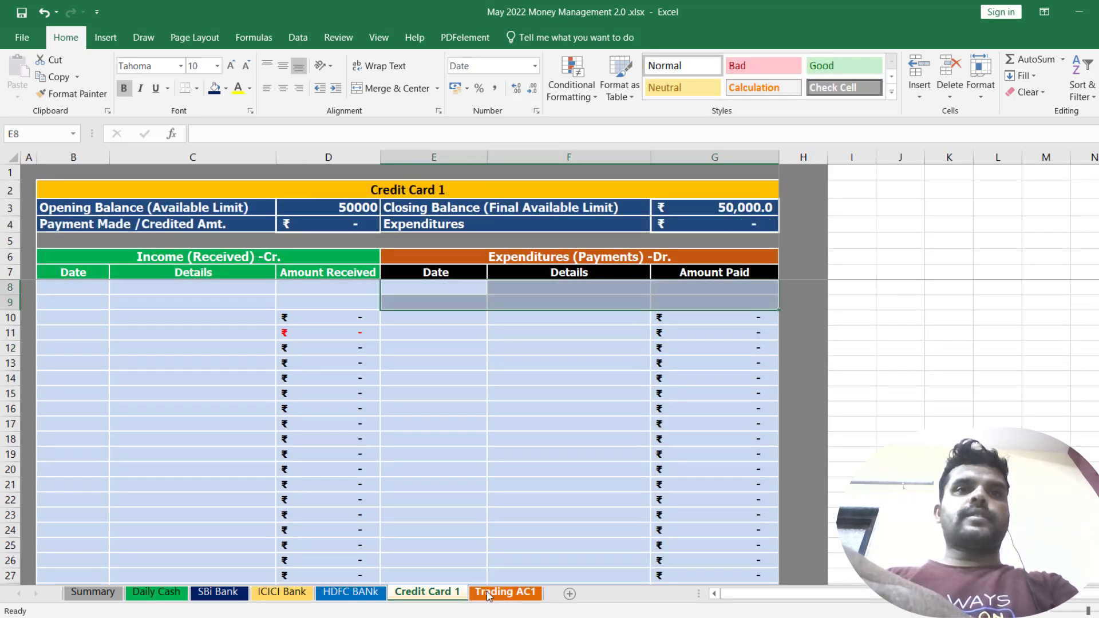
pyautogui.click(505, 593)
# Step: Set the opening balance in D3 to 0 on both the Daily Cash and SBI Bank sheets
pyautogui.click(179, 593)
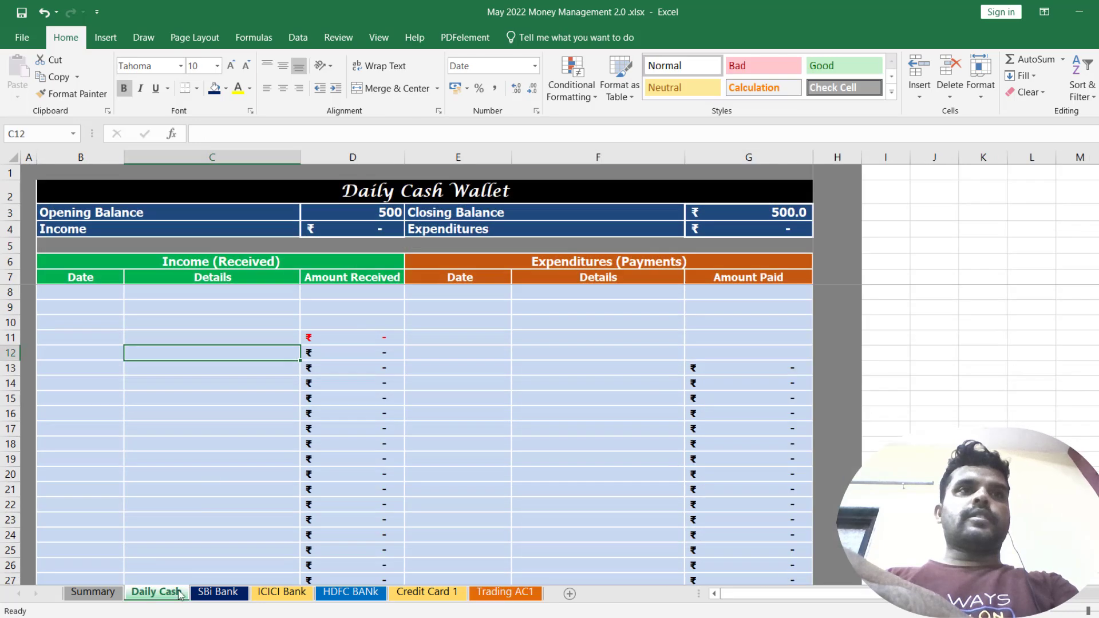
pyautogui.click(361, 216)
pyautogui.write('0')
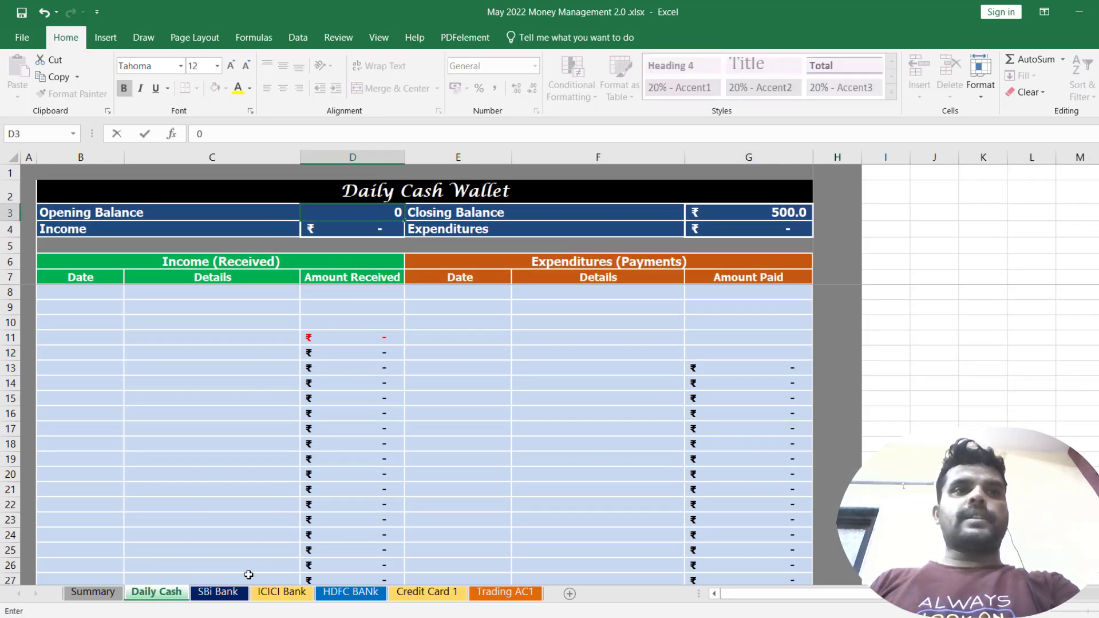
pyautogui.click(218, 592)
pyautogui.click(355, 209)
pyautogui.write('0')
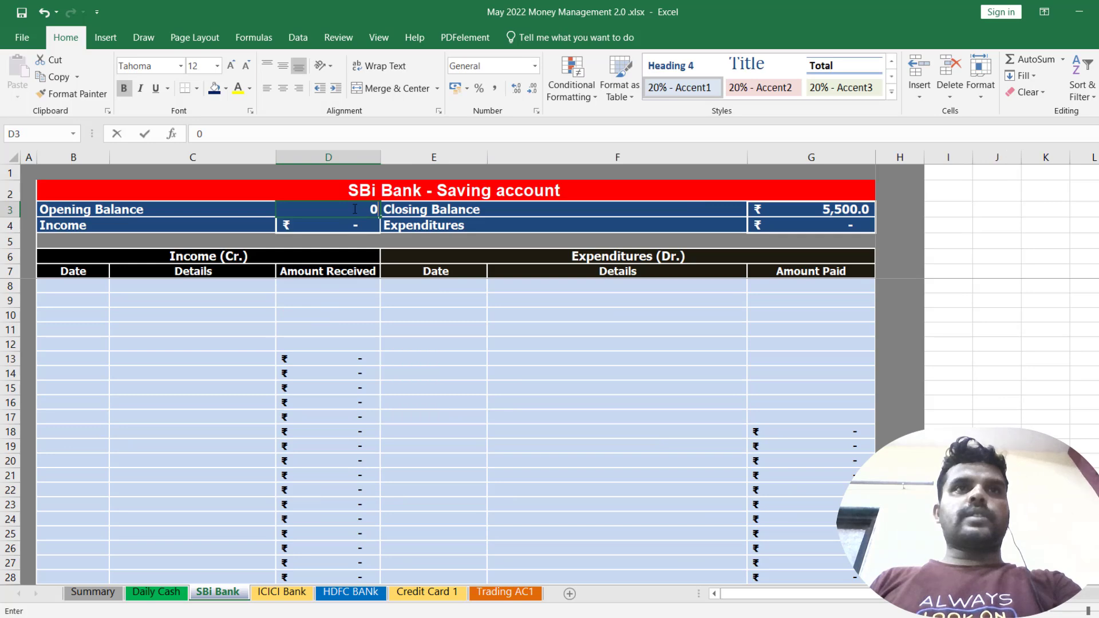
# Step: Set the opening balance in D3 of the ICICI Bank sheet to 0, leaving the closing balance formula intact
pyautogui.click(282, 592)
pyautogui.write('0')
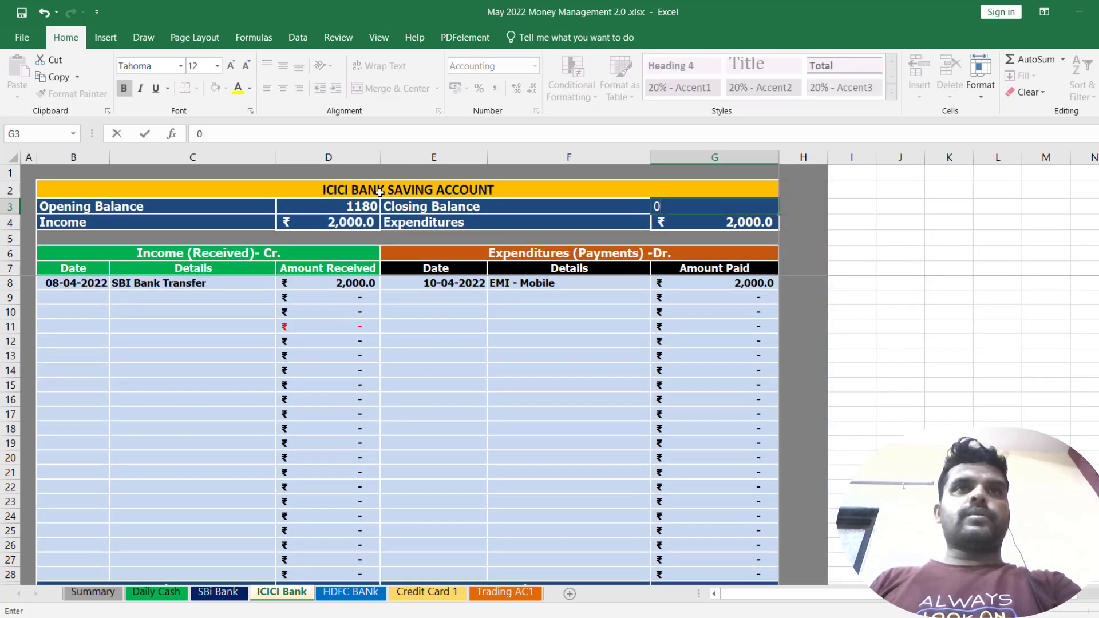
pyautogui.press('Escape')
pyautogui.click(339, 207)
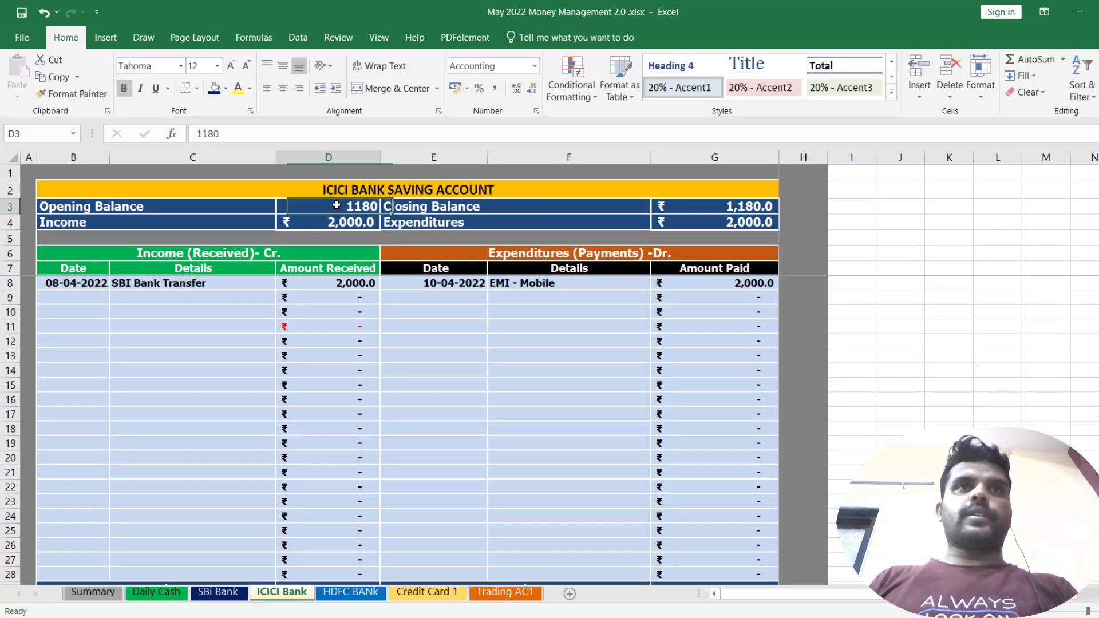
pyautogui.write('0')
# Step: Set the opening balance in D3 to 0 on both the HDFC Bank and Credit Card 1 sheets
pyautogui.click(350, 592)
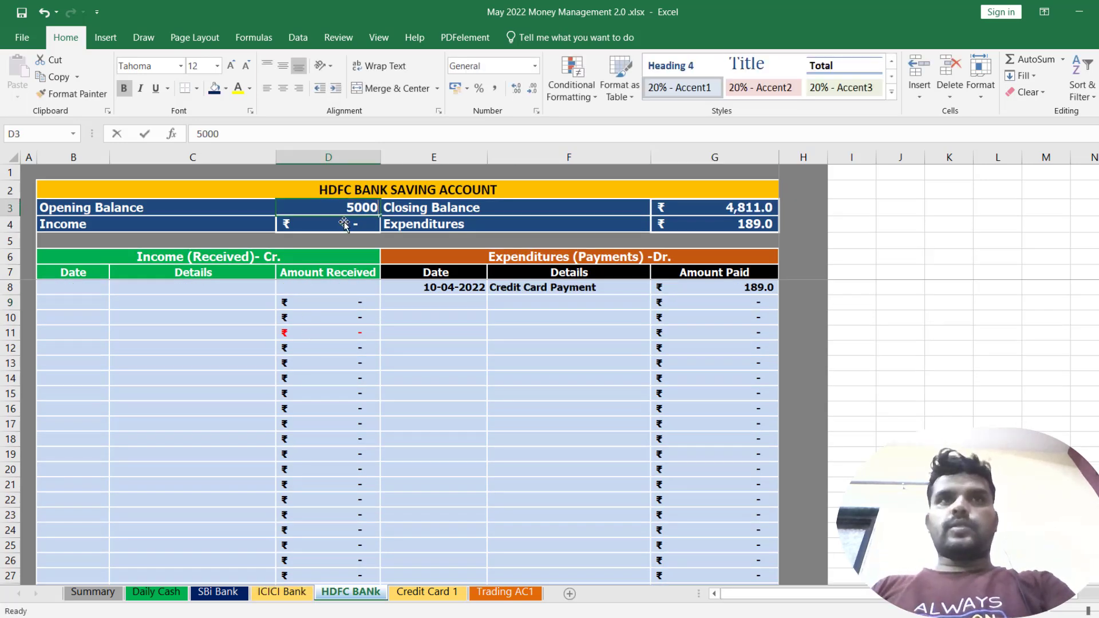
pyautogui.write('0')
pyautogui.click(383, 395)
pyautogui.click(424, 592)
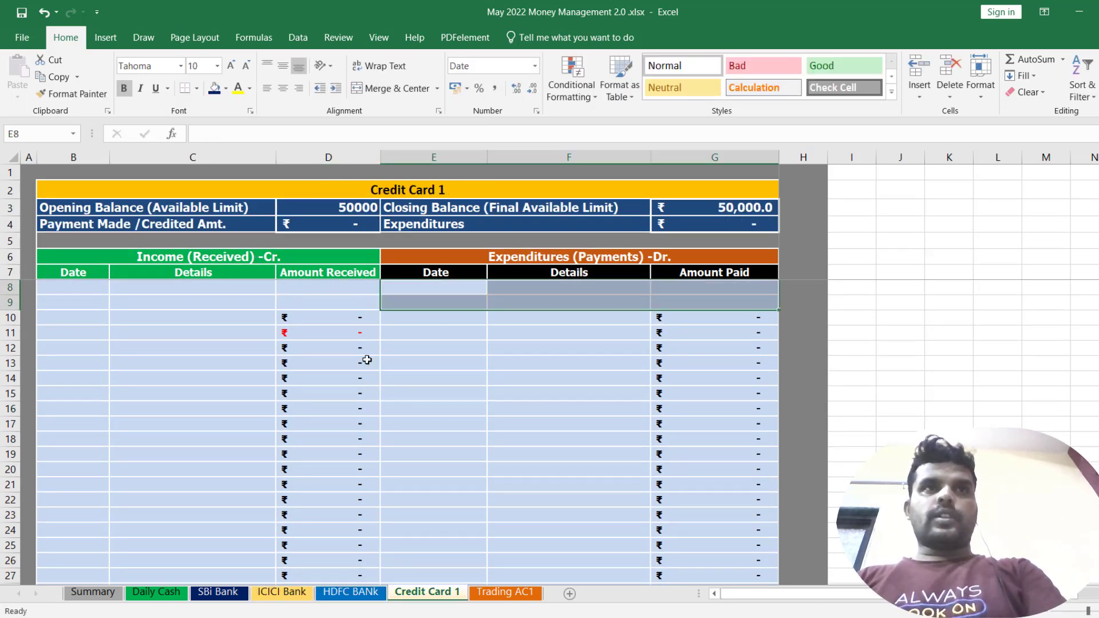
pyautogui.click(347, 203)
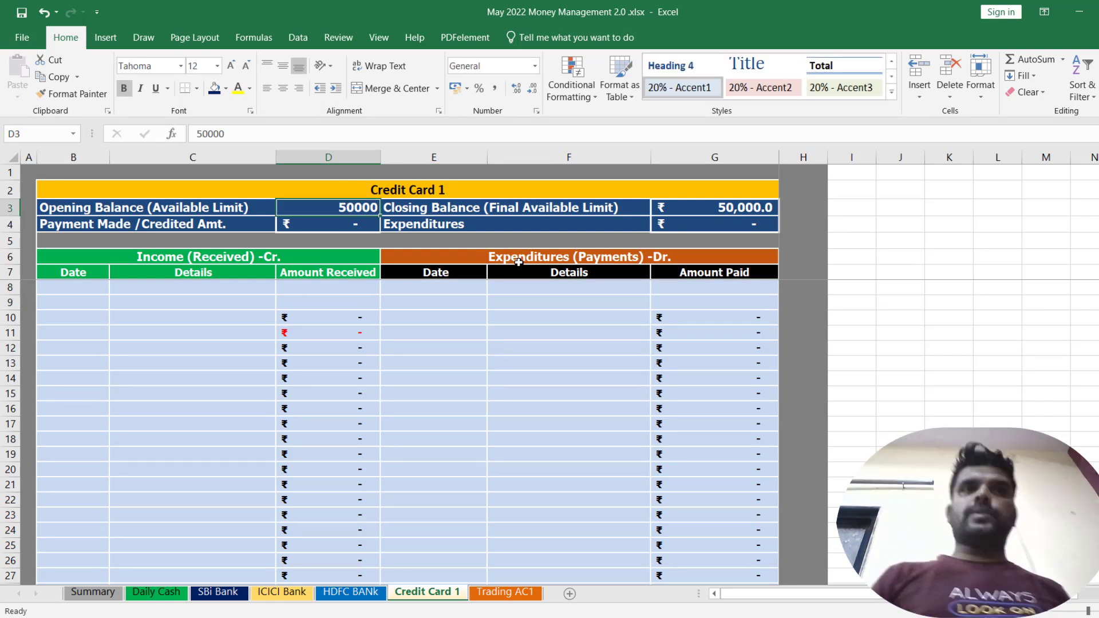
pyautogui.write('0')
pyautogui.click(556, 332)
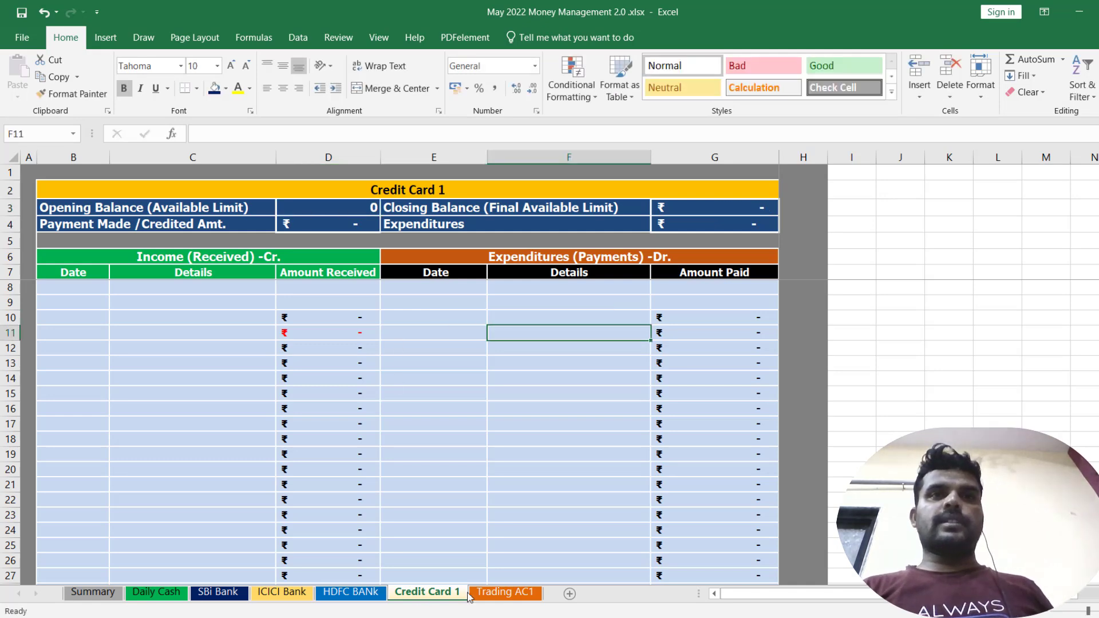
# Step: Clear the Net Profit amount in E7 of the Trading AC1 sheet, then return to the Summary sheet
pyautogui.click(505, 592)
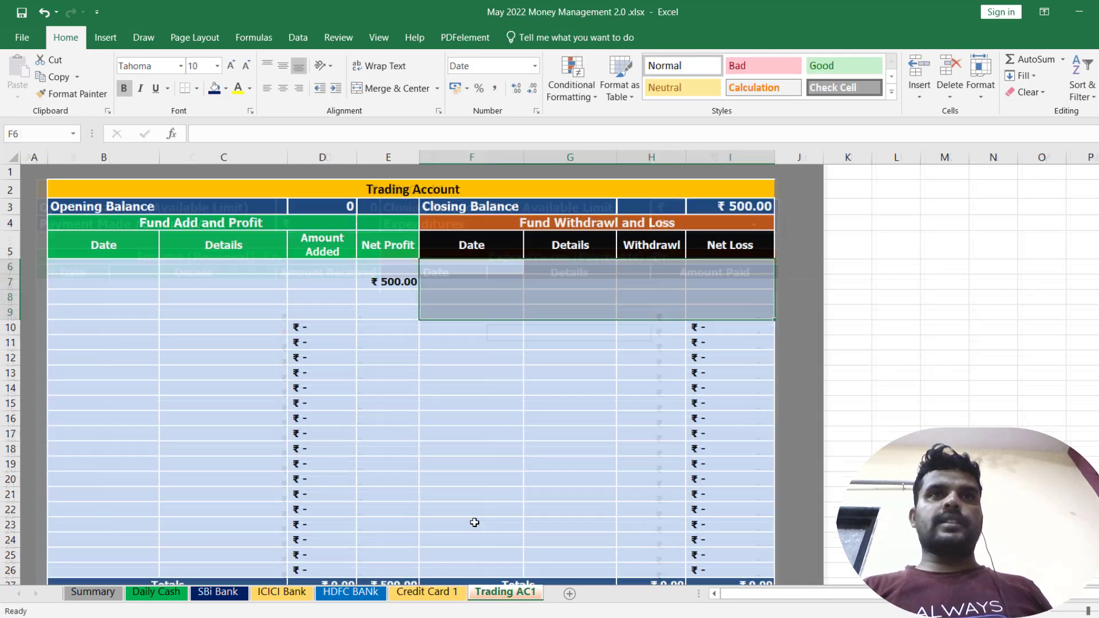
pyautogui.click(323, 209)
pyautogui.click(309, 328)
pyautogui.click(389, 282)
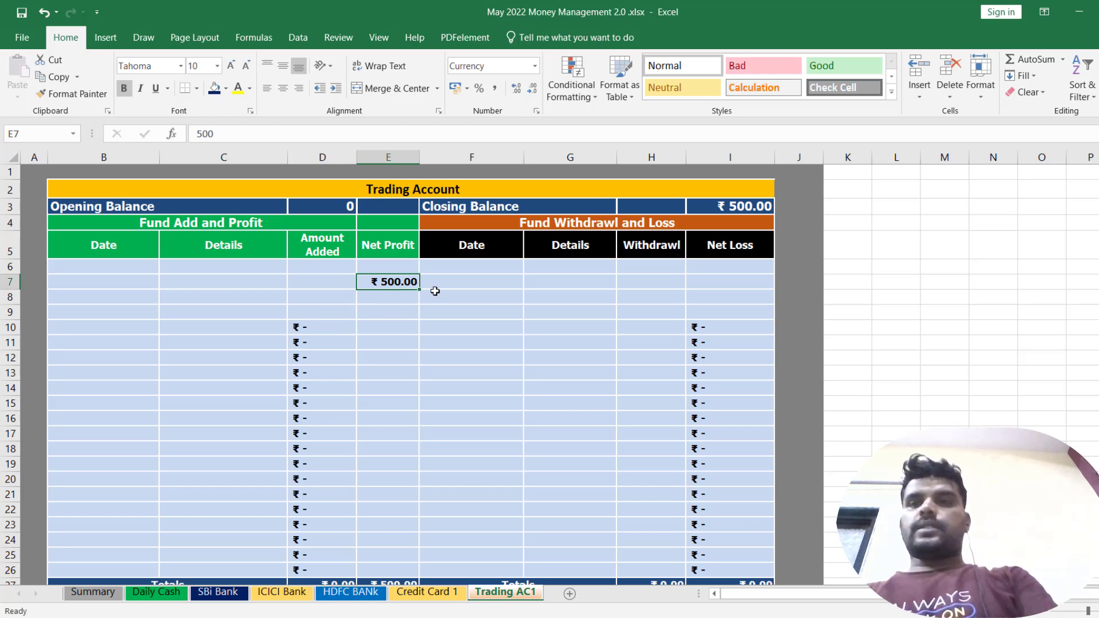
pyautogui.press('Delete')
pyautogui.click(488, 315)
pyautogui.scroll(-2, 402, 437)
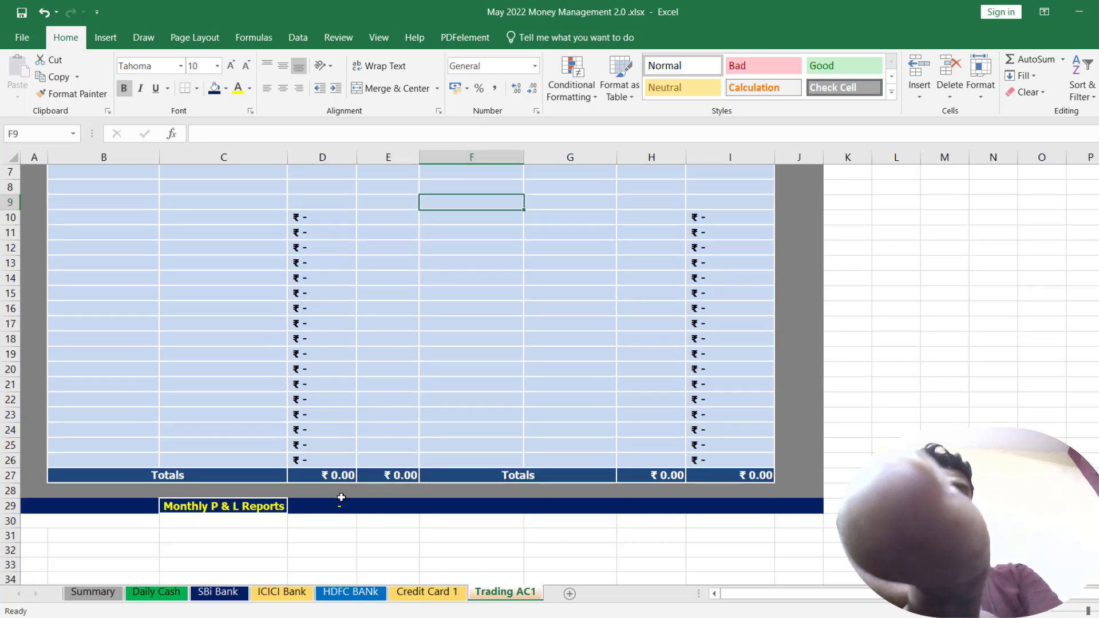
pyautogui.click(93, 592)
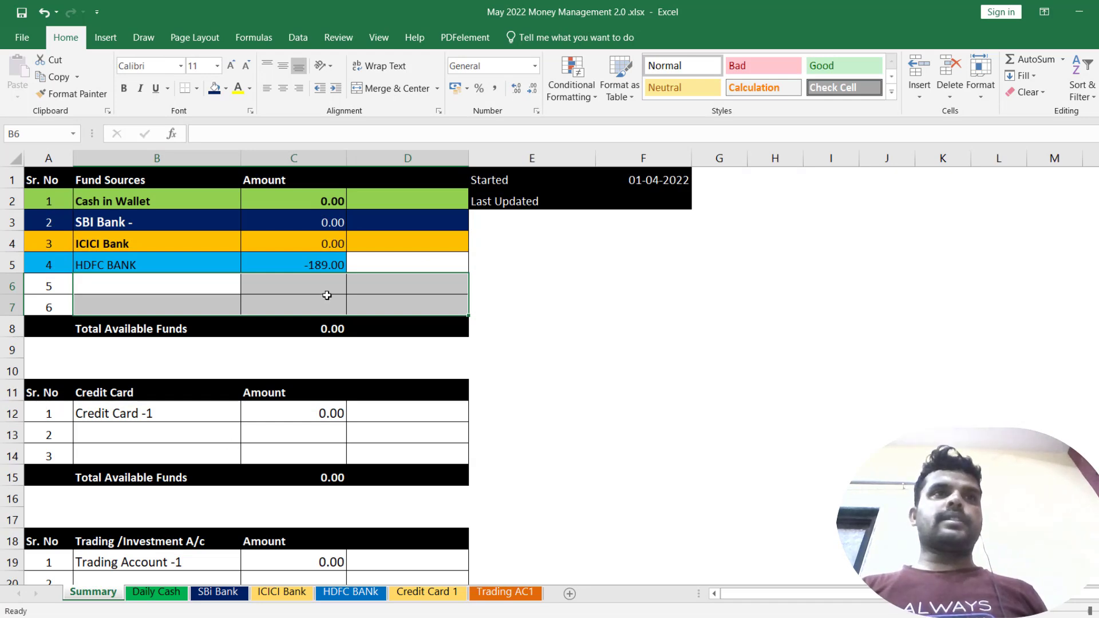
# Step: Clear the 10-04-2022 Credit Card Payment expenditure entry on the HDFC Bank sheet, then return to the Summary sheet
pyautogui.scroll(-3, 321, 309)
pyautogui.scroll(3, 265, 437)
pyautogui.click(351, 592)
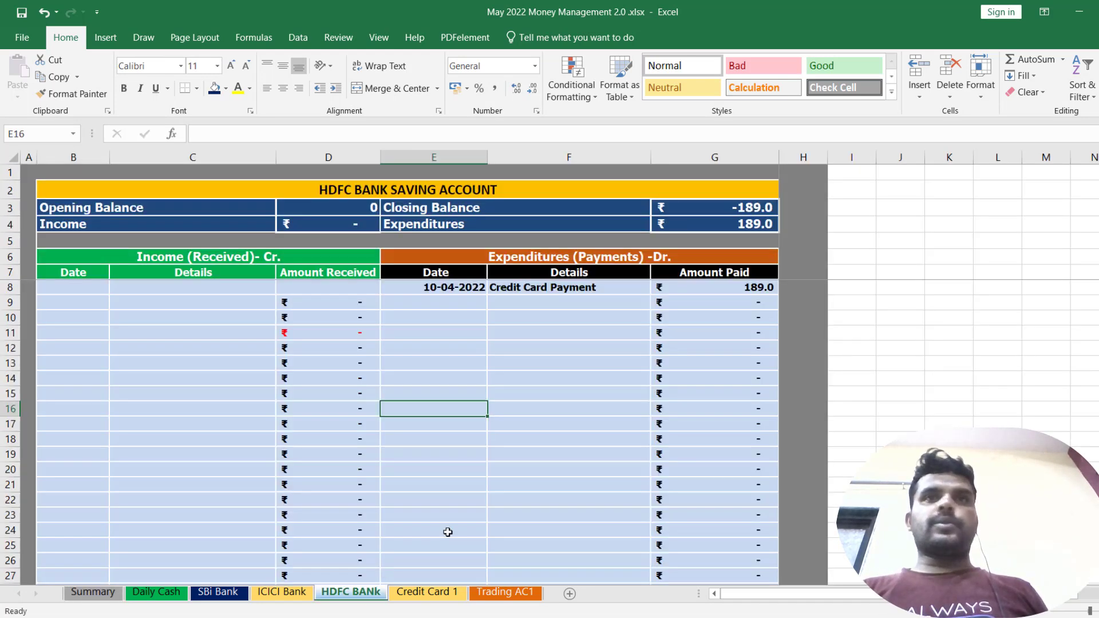
pyautogui.moveTo(716, 287); pyautogui.dragTo(461, 297)
pyautogui.press('Delete')
pyautogui.click(356, 451)
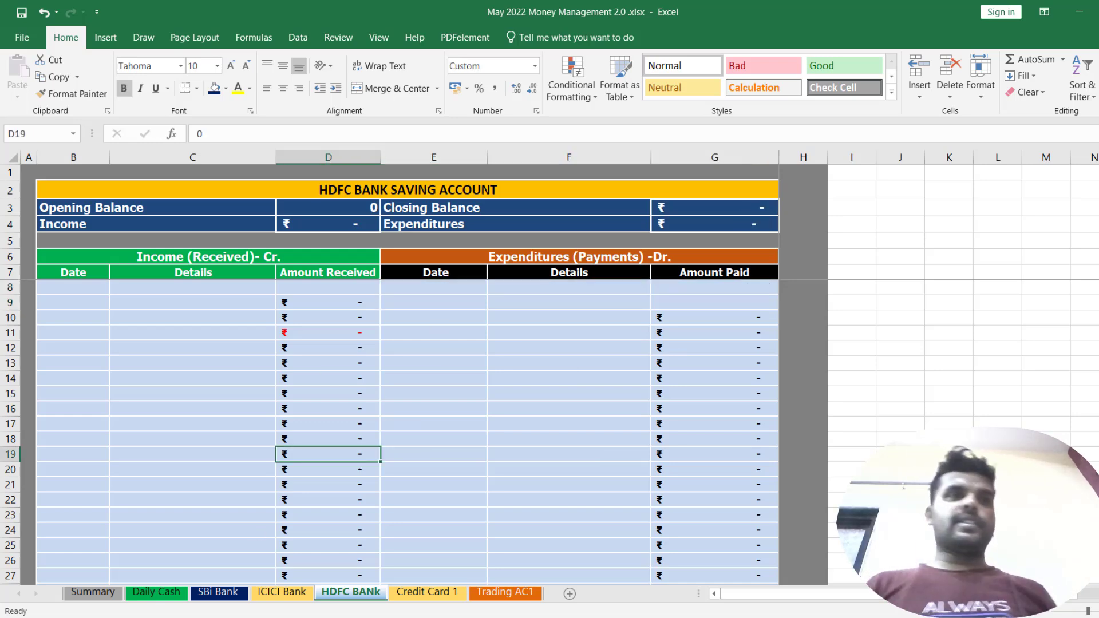
pyautogui.click(91, 593)
pyautogui.scroll(-5, 332, 422)
pyautogui.scroll(5, 330, 423)
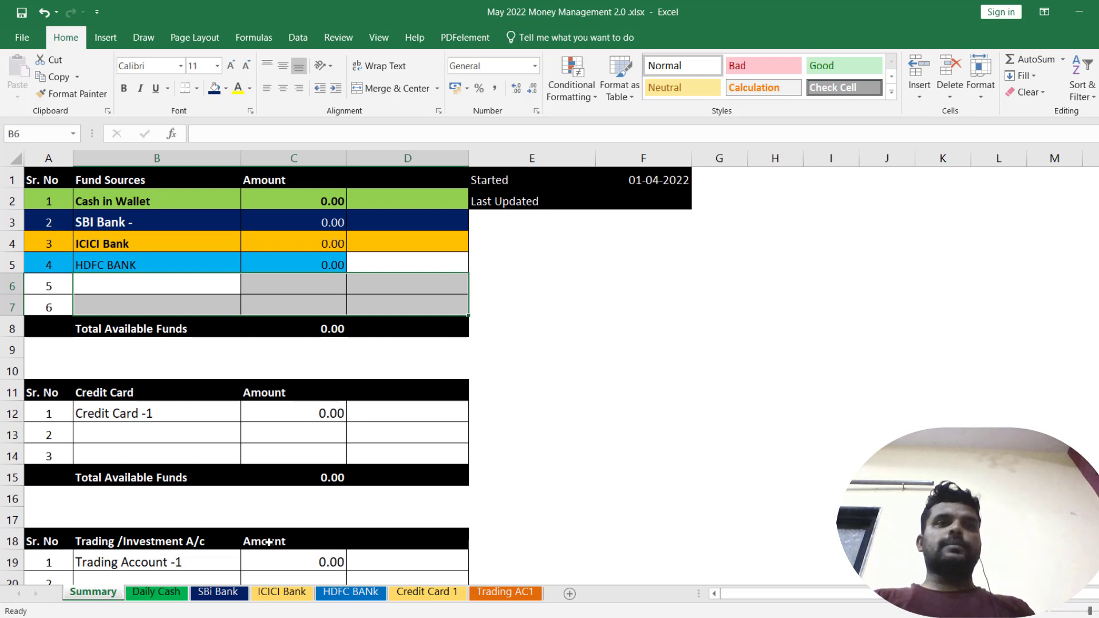
# Step: Set the Started date in F1 of the Summary sheet to 01-05-2022
pyautogui.doubleClick(652, 180)
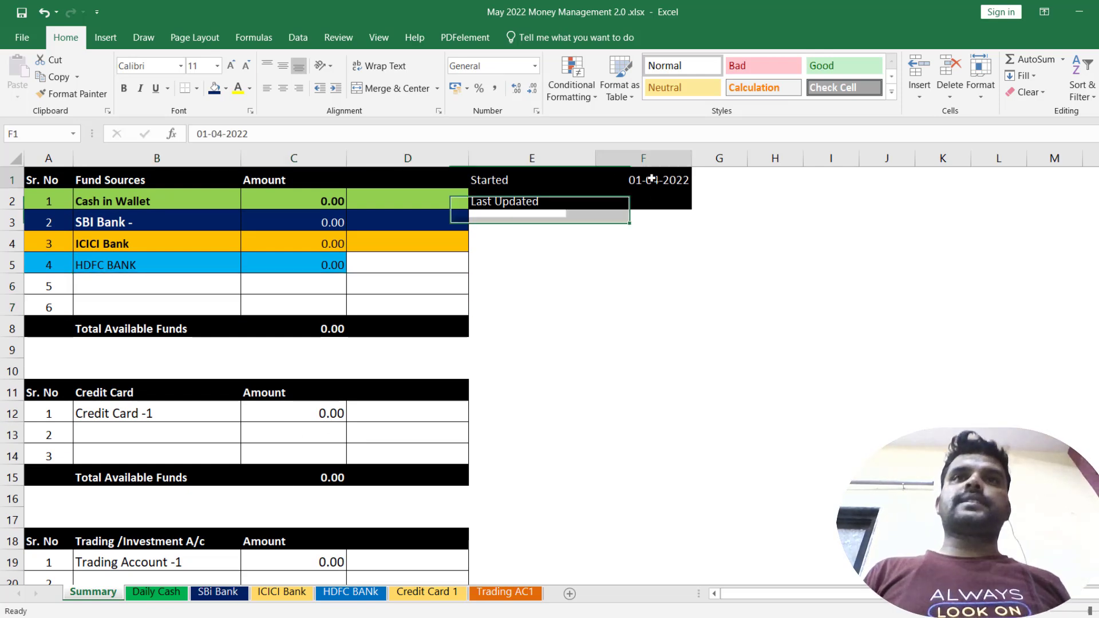
pyautogui.write('5')
pyautogui.press('Return')
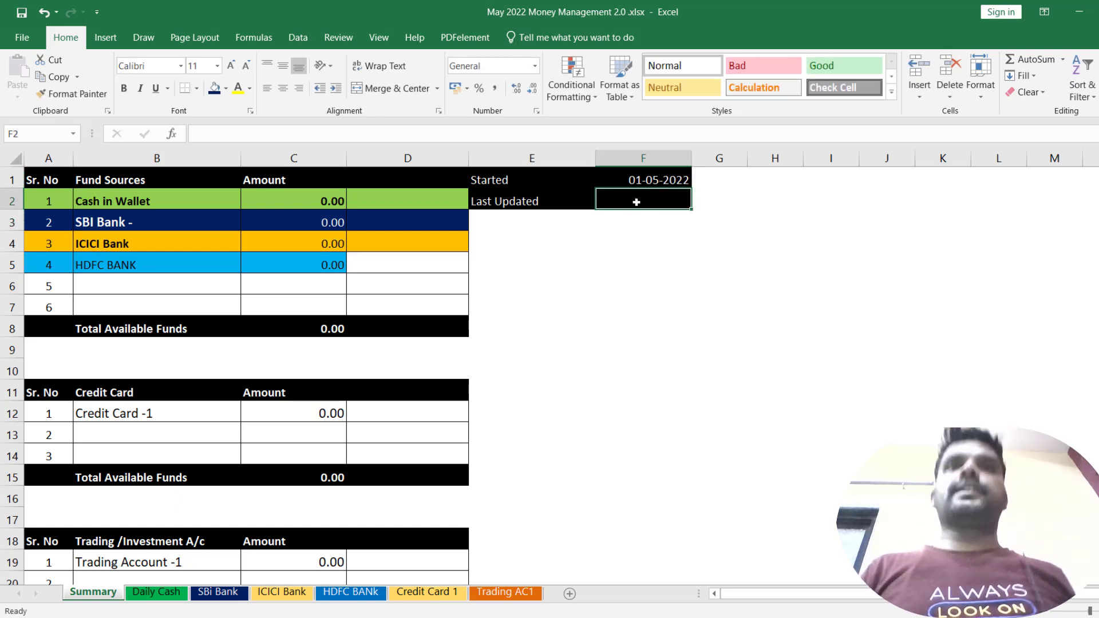
# Step: Try 10/5/2022 as the Last Updated date in F2 of the Summary sheet, and clear the cell again
pyautogui.write('10')
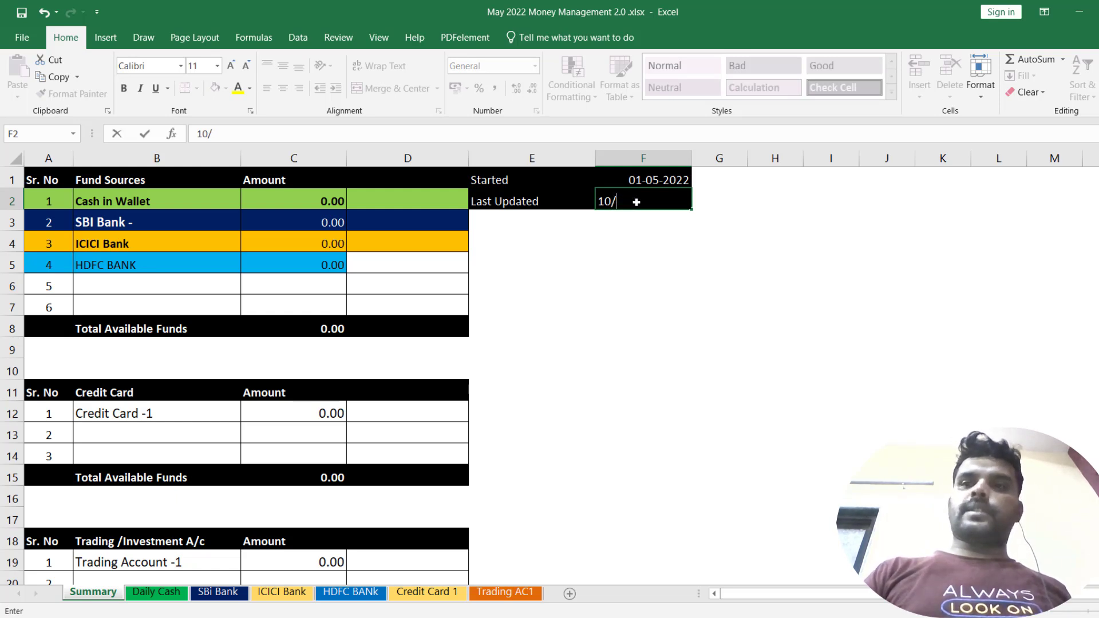
pyautogui.write('/5/2022')
pyautogui.press('Return')
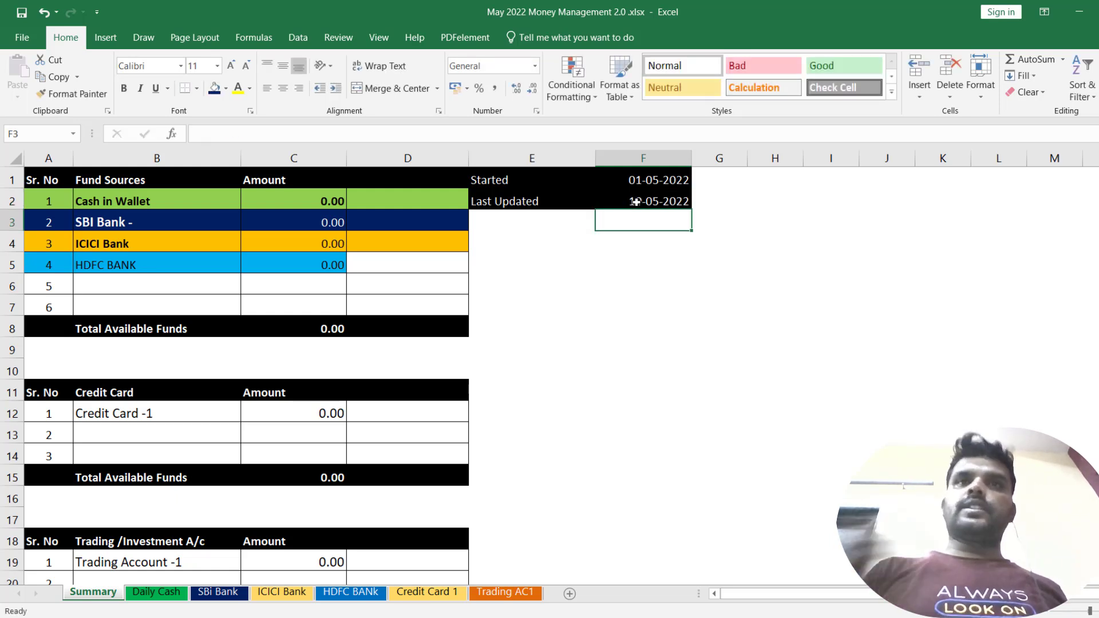
pyautogui.press('Up')
pyautogui.press('Delete')
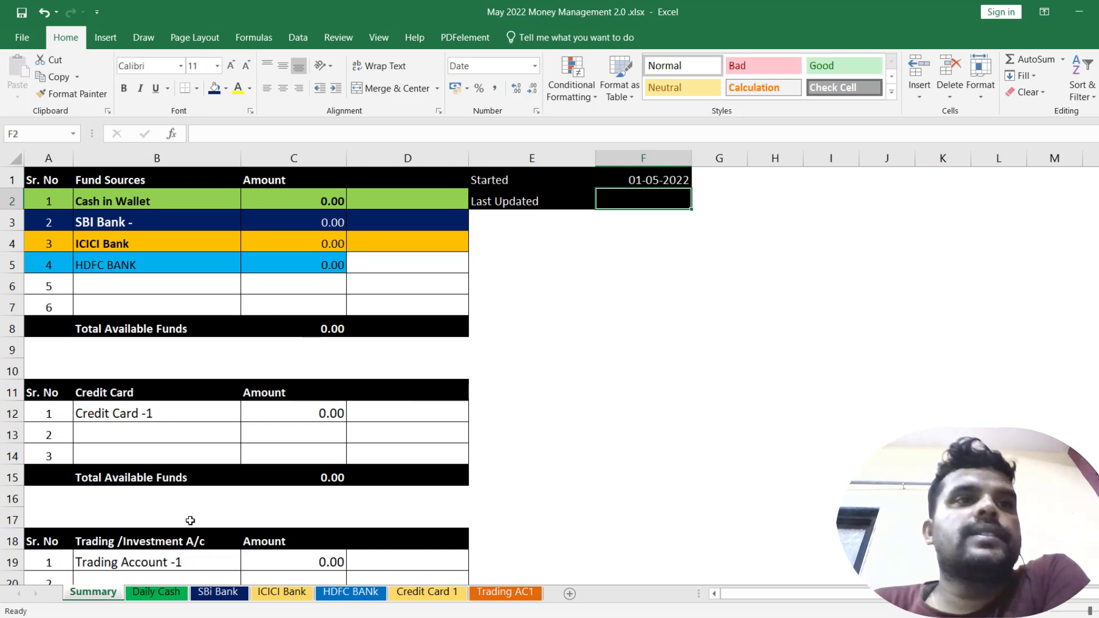
# Step: Look through the cash, bank, credit card and trading sheets for leftover entries, ending on the Summary sheet
pyautogui.click(160, 592)
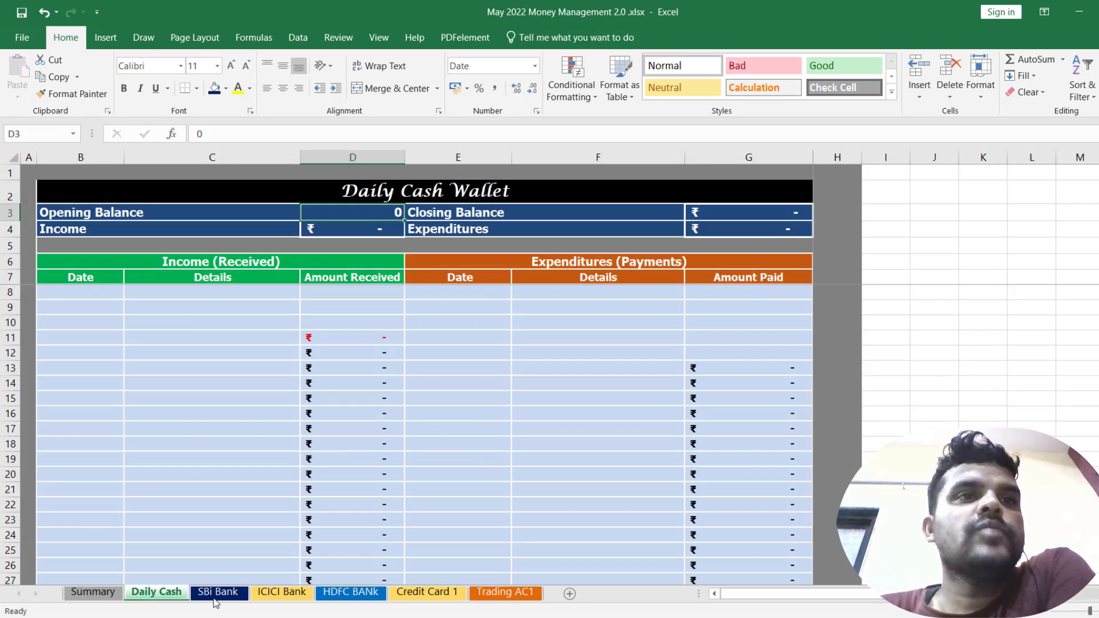
pyautogui.click(231, 593)
pyautogui.click(284, 594)
pyautogui.click(428, 593)
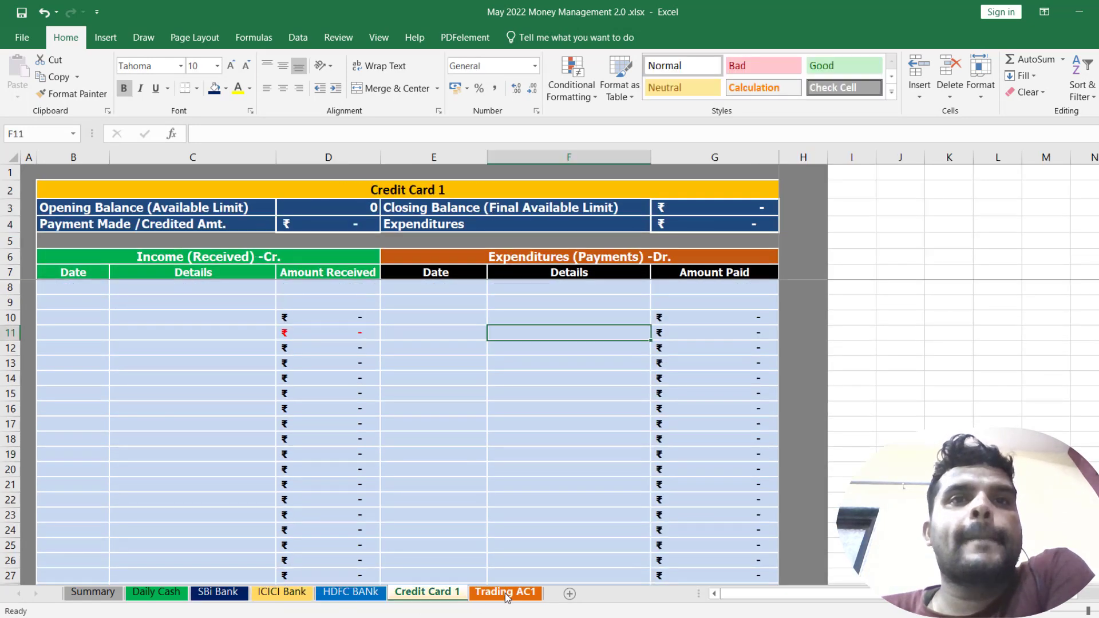
pyautogui.click(505, 593)
pyautogui.click(352, 593)
pyautogui.click(282, 594)
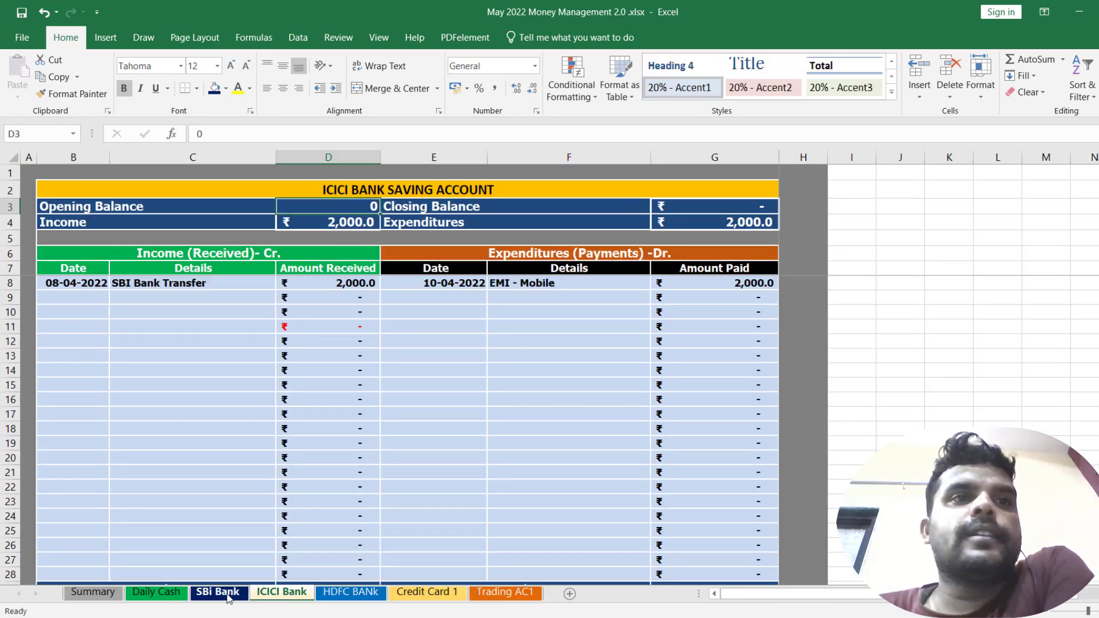
pyautogui.click(219, 593)
pyautogui.click(155, 593)
pyautogui.click(92, 594)
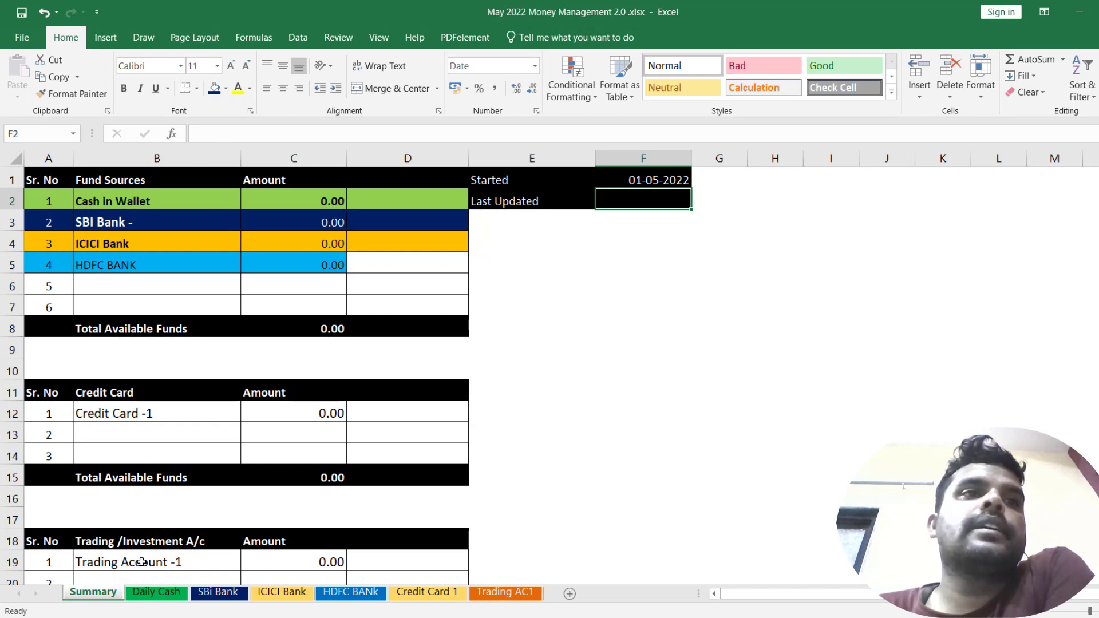
# Step: Set the opening balance in D3 of the Daily Cash sheet to 1150
pyautogui.click(157, 594)
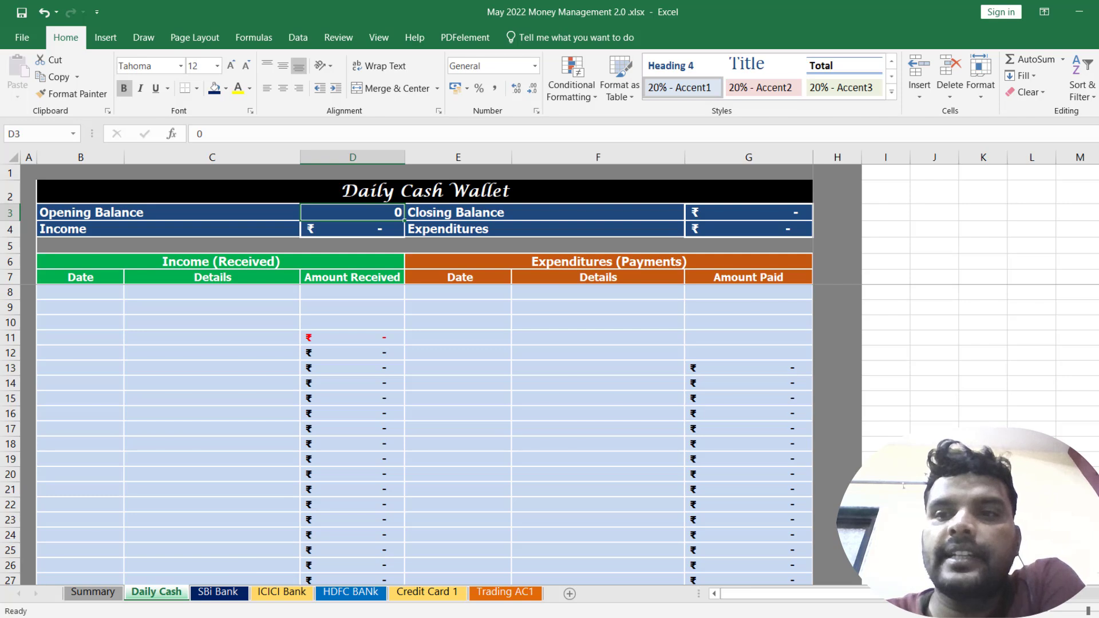
pyautogui.write('115')
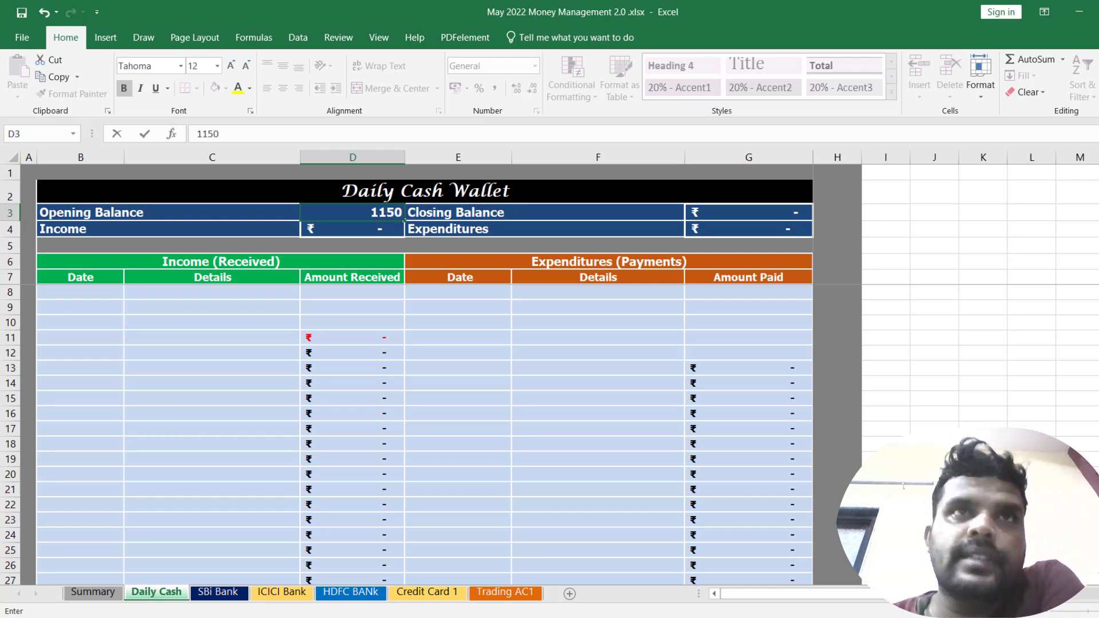
pyautogui.write('0')
pyautogui.click(546, 429)
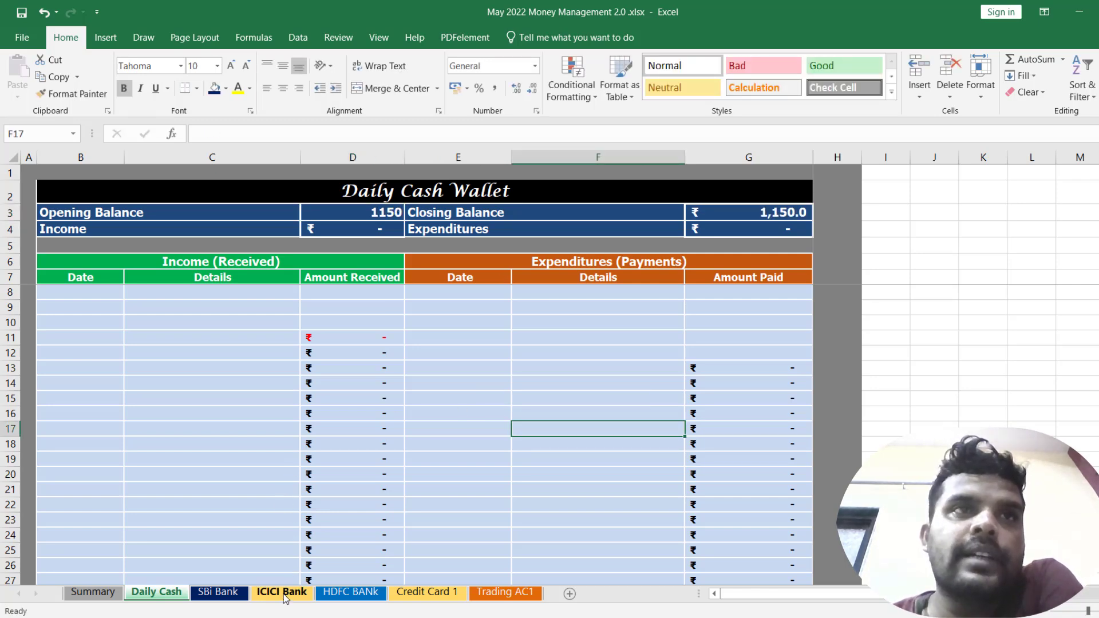
# Step: Clear the SBI Bank Transfer income and EMI - Mobile expenditure entries in row 8 of the ICICI Bank sheet, then return to the Summary sheet
pyautogui.click(285, 592)
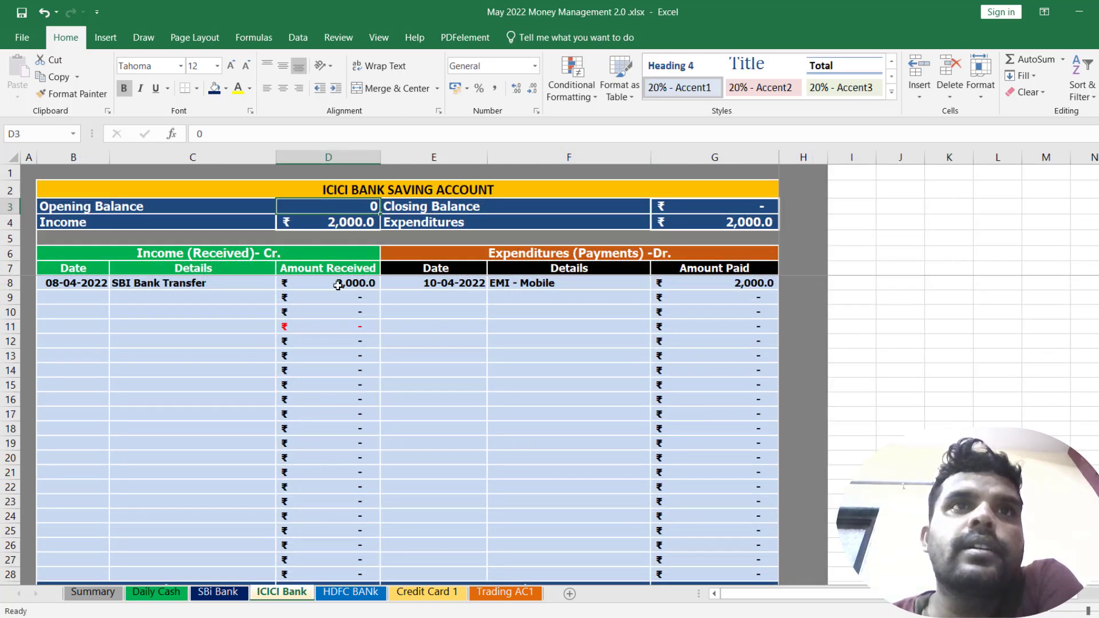
pyautogui.moveTo(339, 287); pyautogui.dragTo(83, 281)
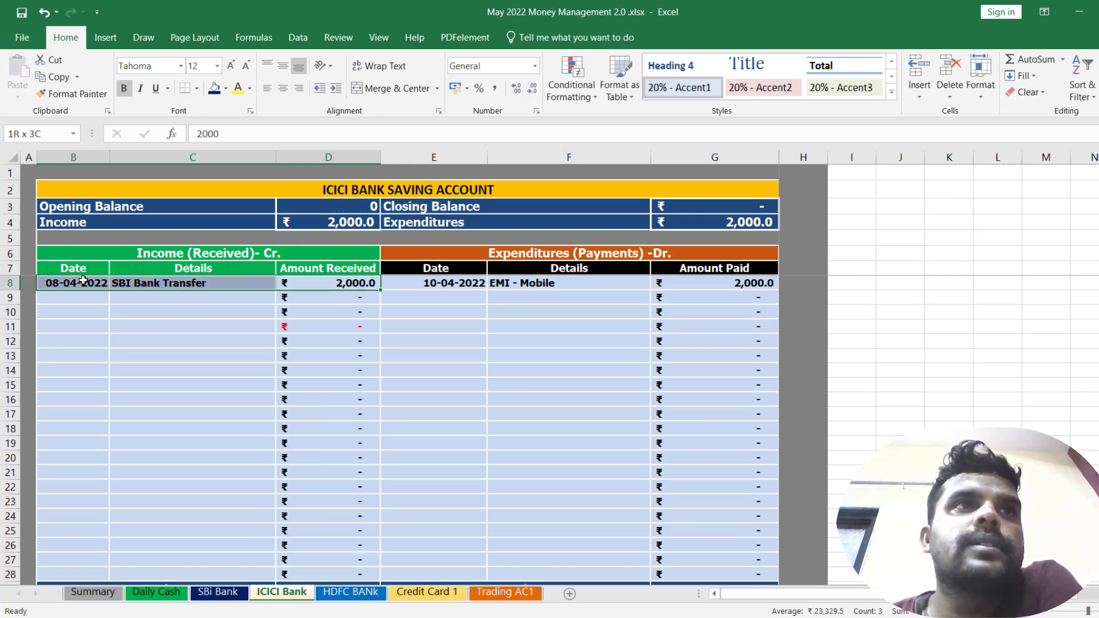
pyautogui.press('Delete')
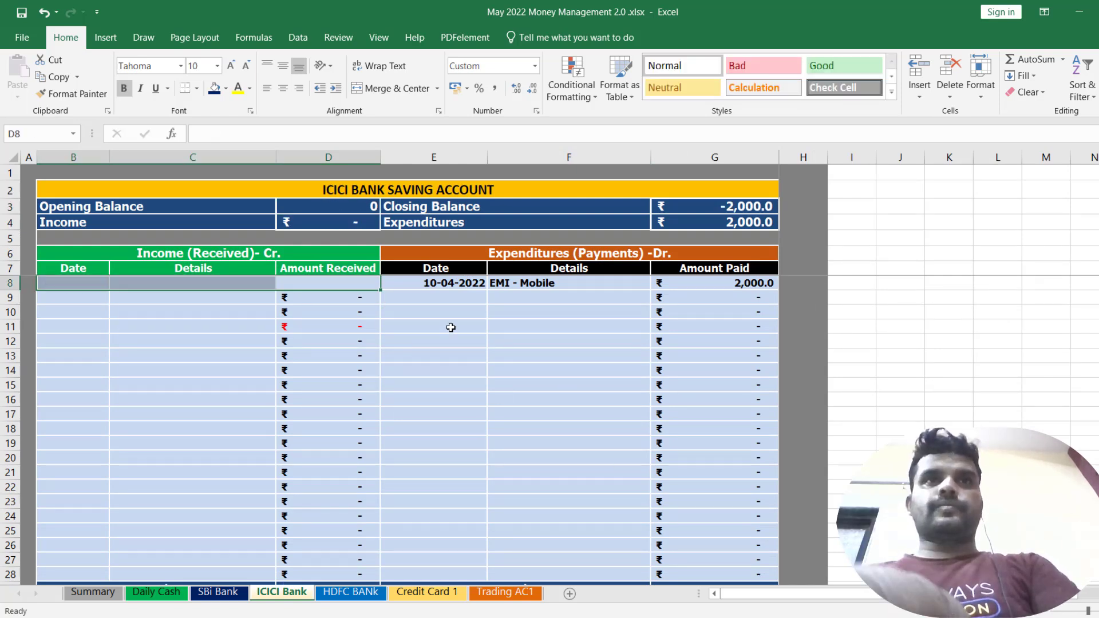
pyautogui.moveTo(442, 286); pyautogui.dragTo(723, 280)
pyautogui.press('Delete')
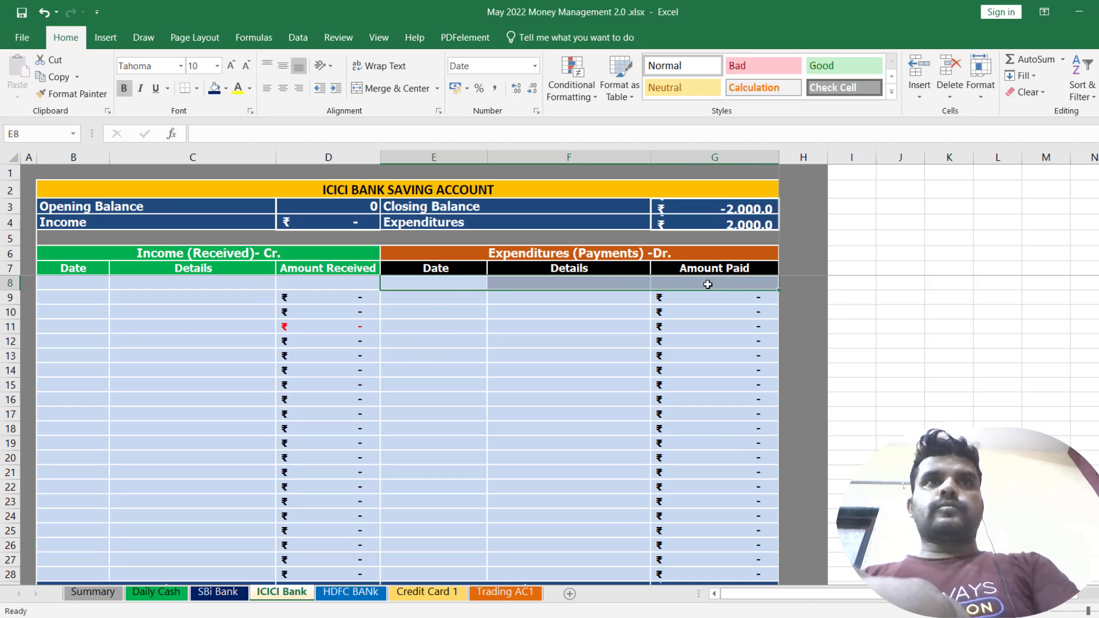
pyautogui.scroll(-1, 346, 375)
pyautogui.scroll(1, 286, 532)
pyautogui.click(119, 596)
pyautogui.scroll(-1, 290, 369)
pyautogui.scroll(1, 292, 370)
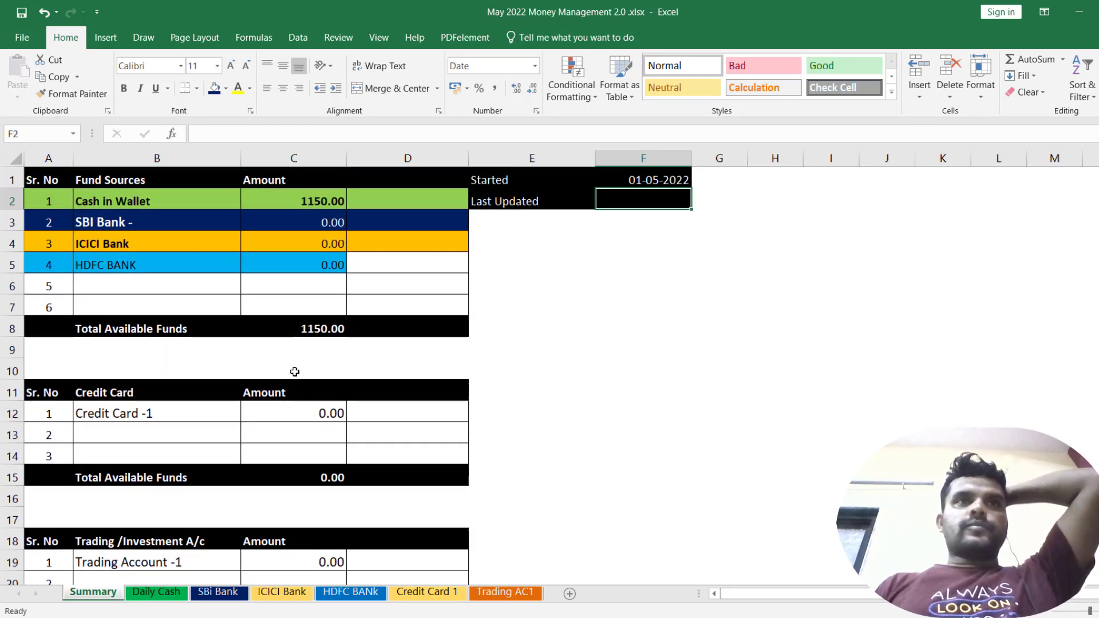
# Step: Set the opening balance in D3 of the SBI Bank sheet to 3500
pyautogui.hotkey('ctrl', 'pagedown')
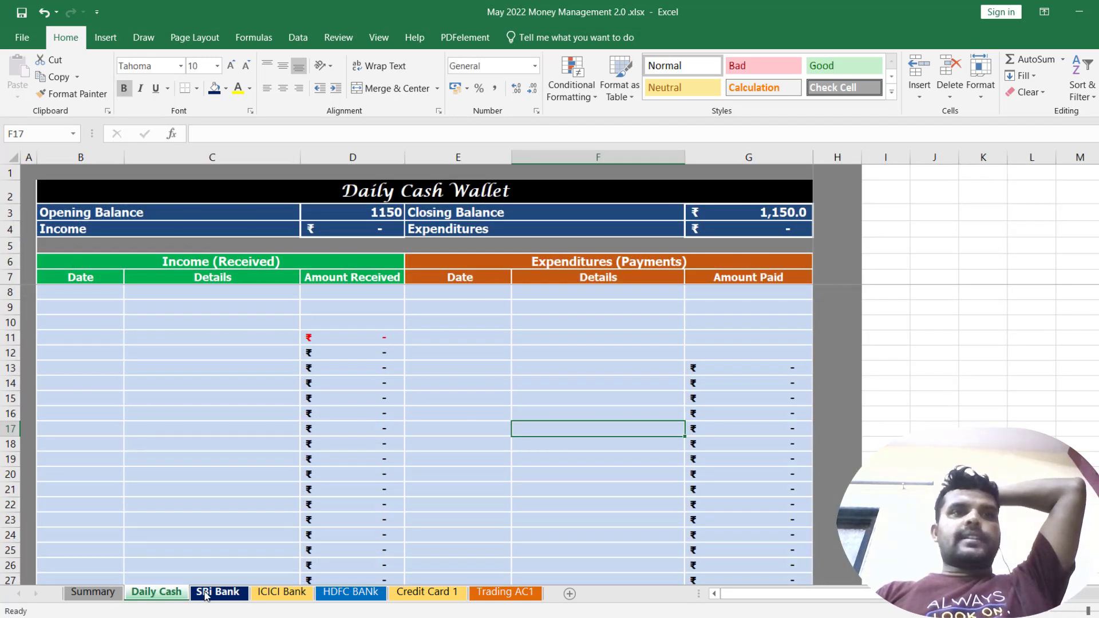
pyautogui.hotkey('ctrl', 'pagedown')
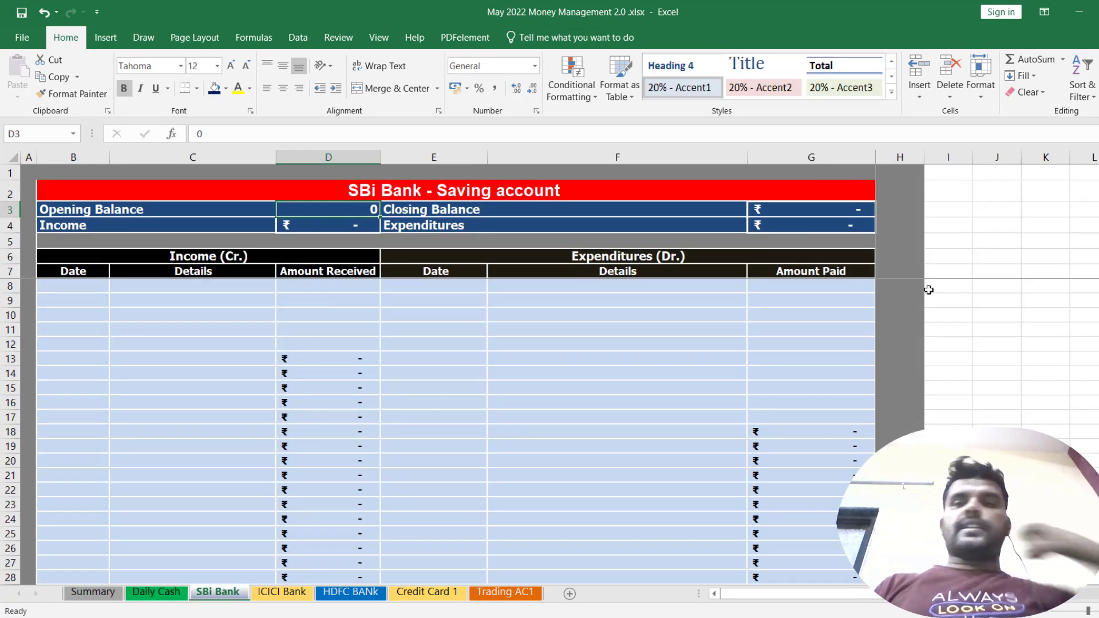
pyautogui.write('3500')
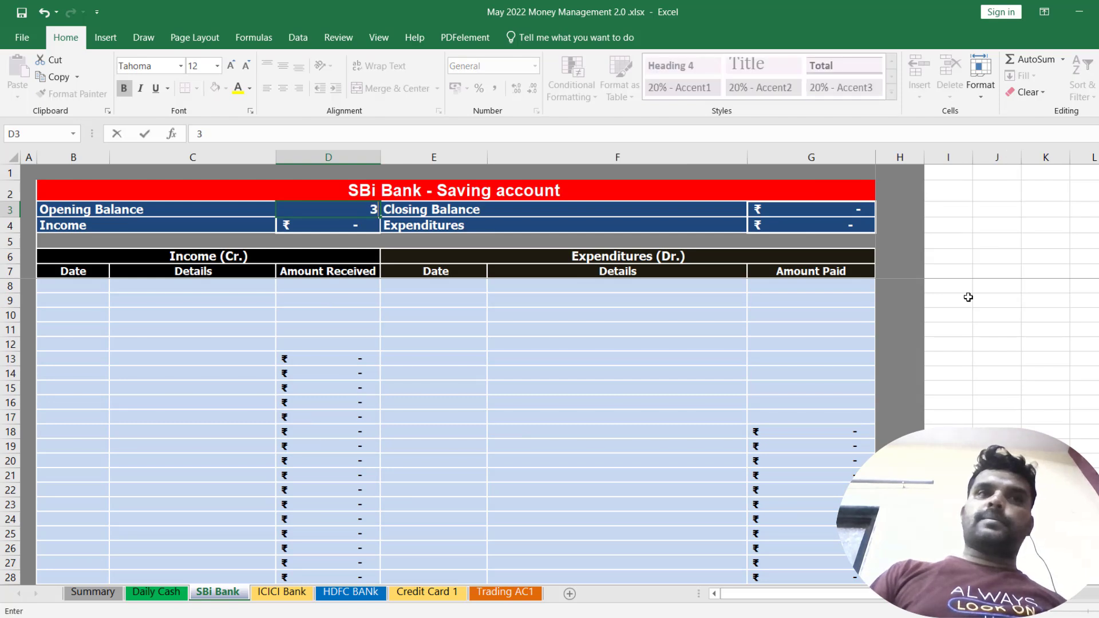
pyautogui.click(502, 317)
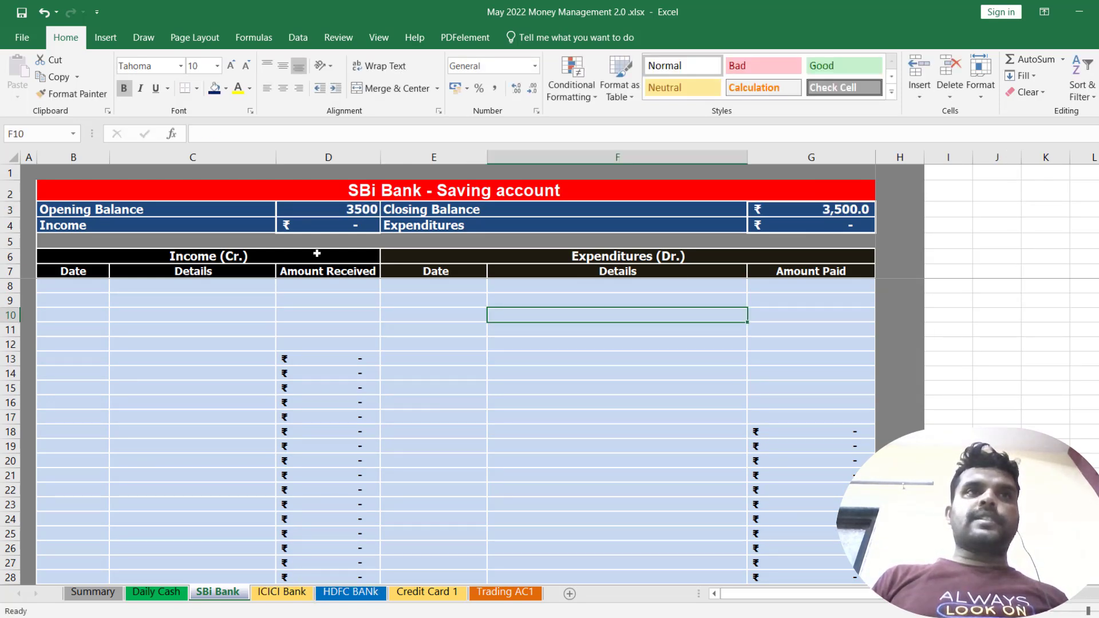
# Step: Set the opening balance in D3 of the ICICI Bank sheet to 2500
pyautogui.click(282, 592)
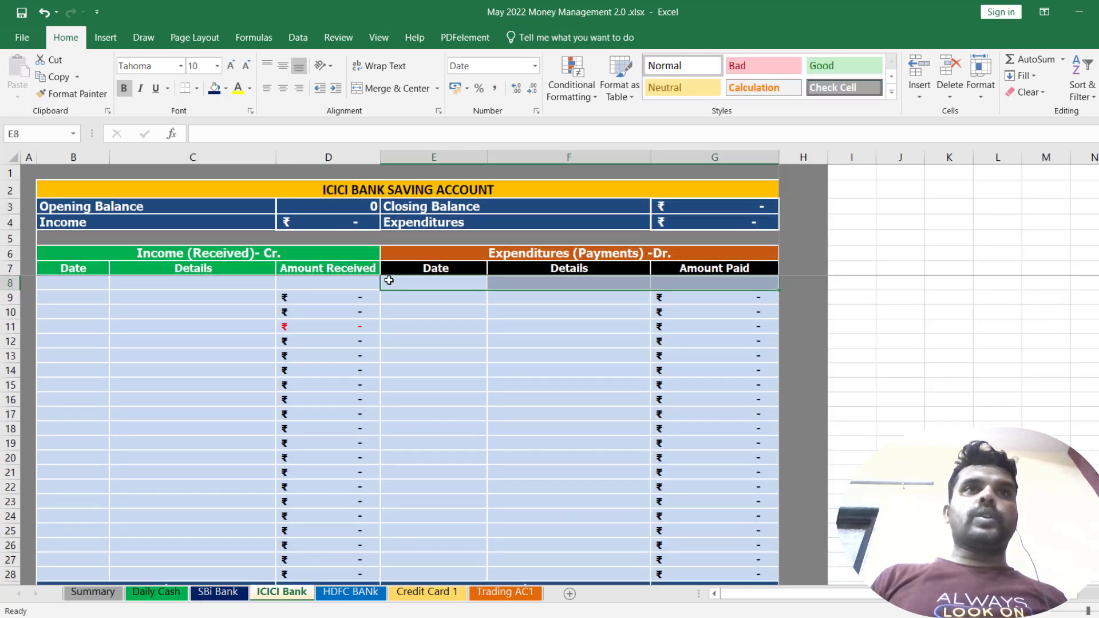
pyautogui.click(311, 207)
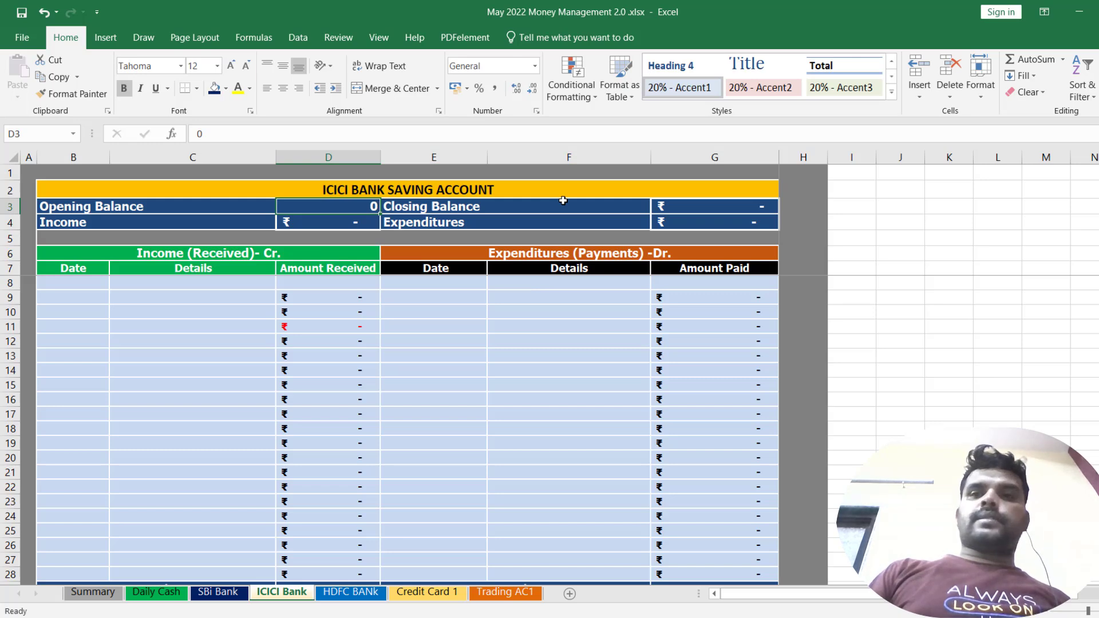
pyautogui.write('25000')
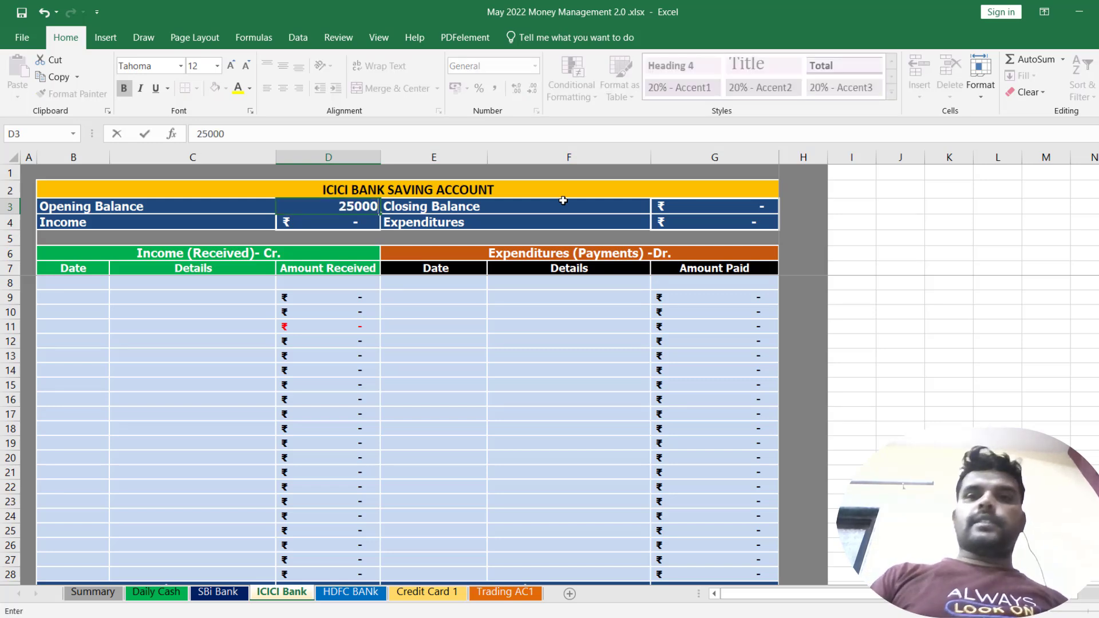
pyautogui.press('BackSpace')
pyautogui.press('Return')
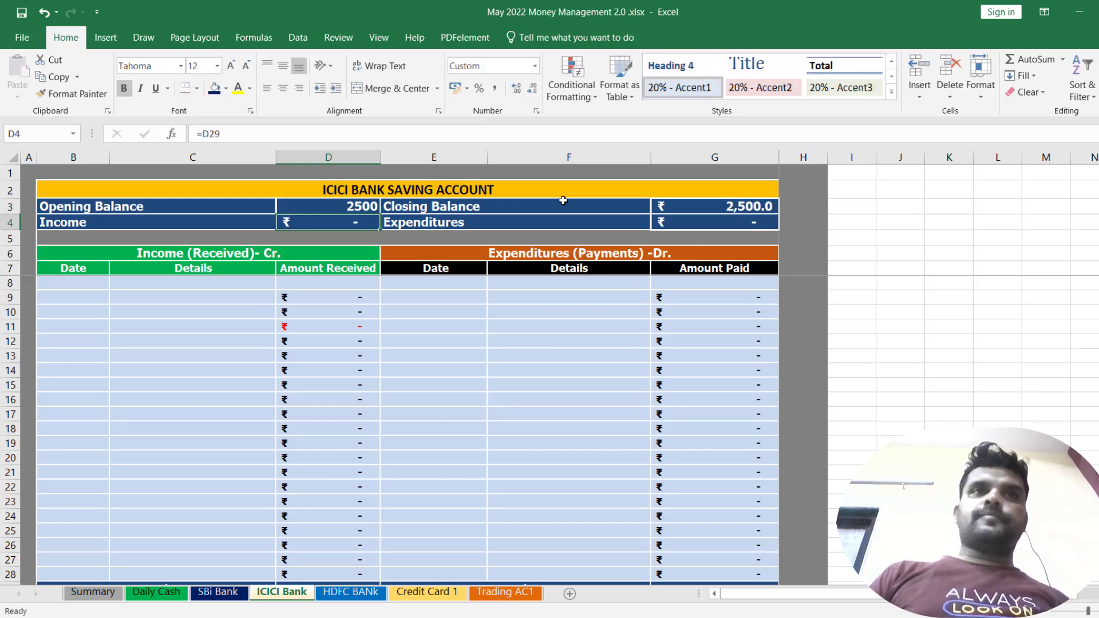
# Step: Set the opening balance in D3 of the HDFC Bank sheet to 3000
pyautogui.click(350, 592)
pyautogui.click(337, 214)
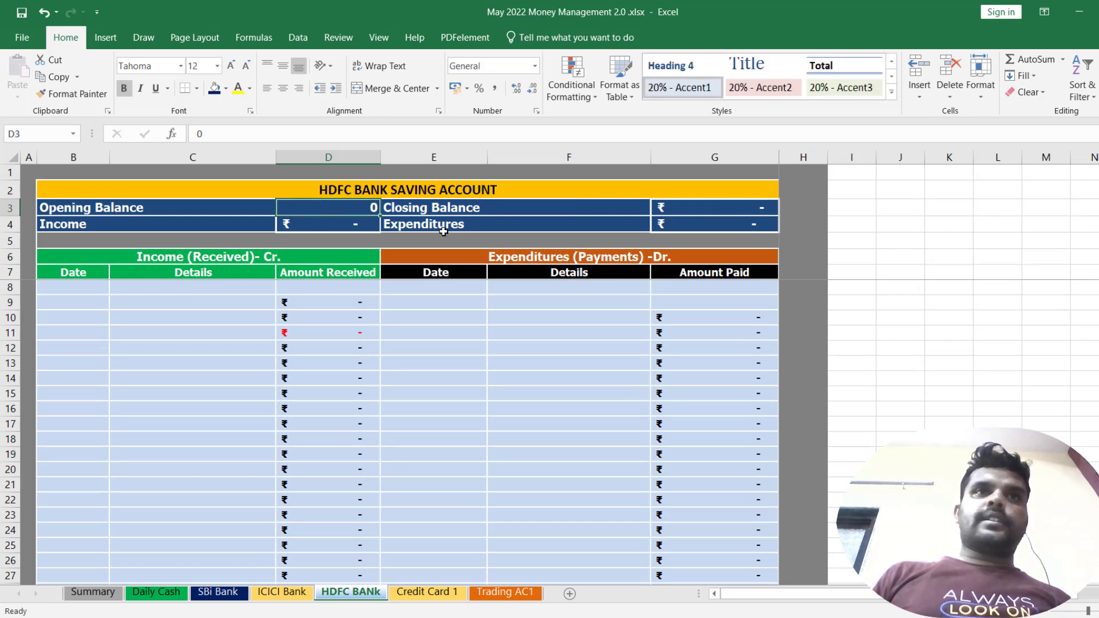
pyautogui.write('3000')
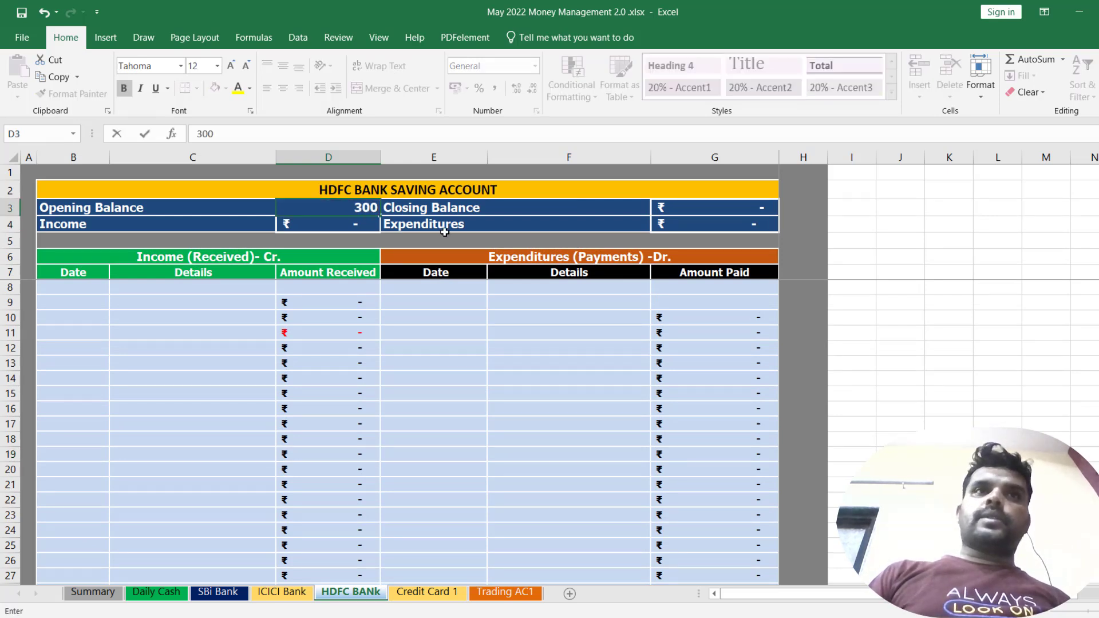
pyautogui.press('Return')
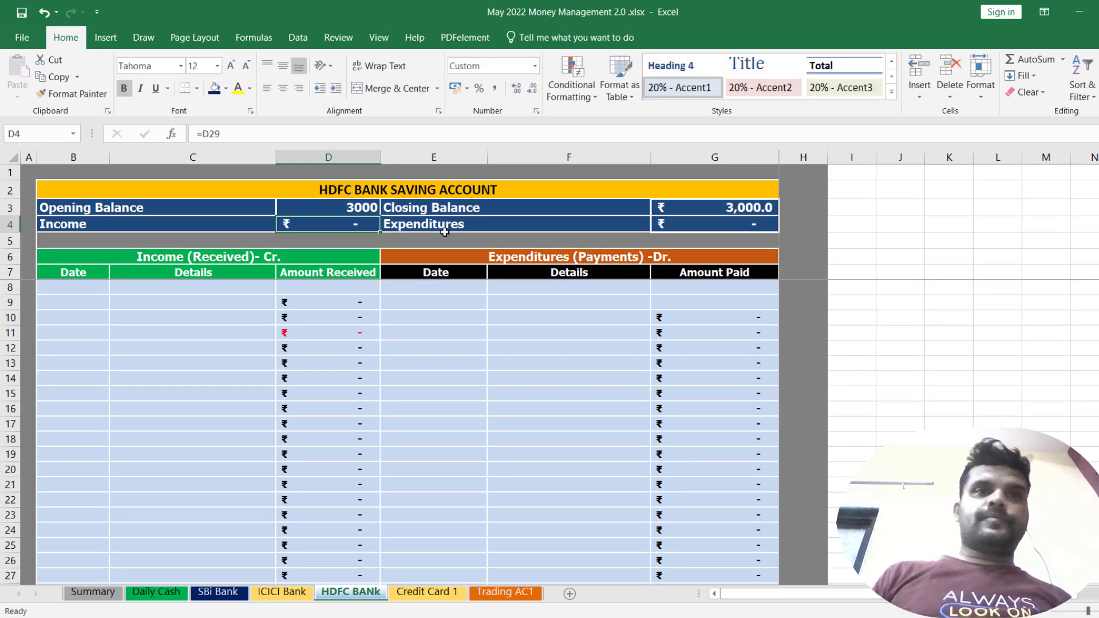
# Step: Set the opening balance (available limit) in D3 of the Credit Card 1 sheet to 50000
pyautogui.click(426, 592)
pyautogui.click(343, 206)
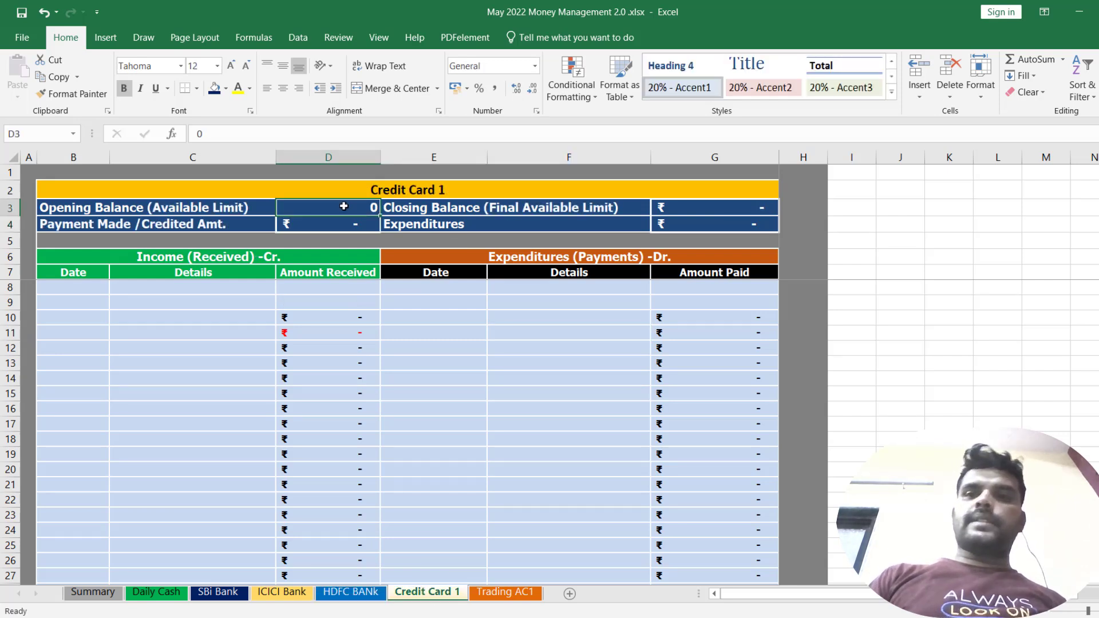
pyautogui.write('5000')
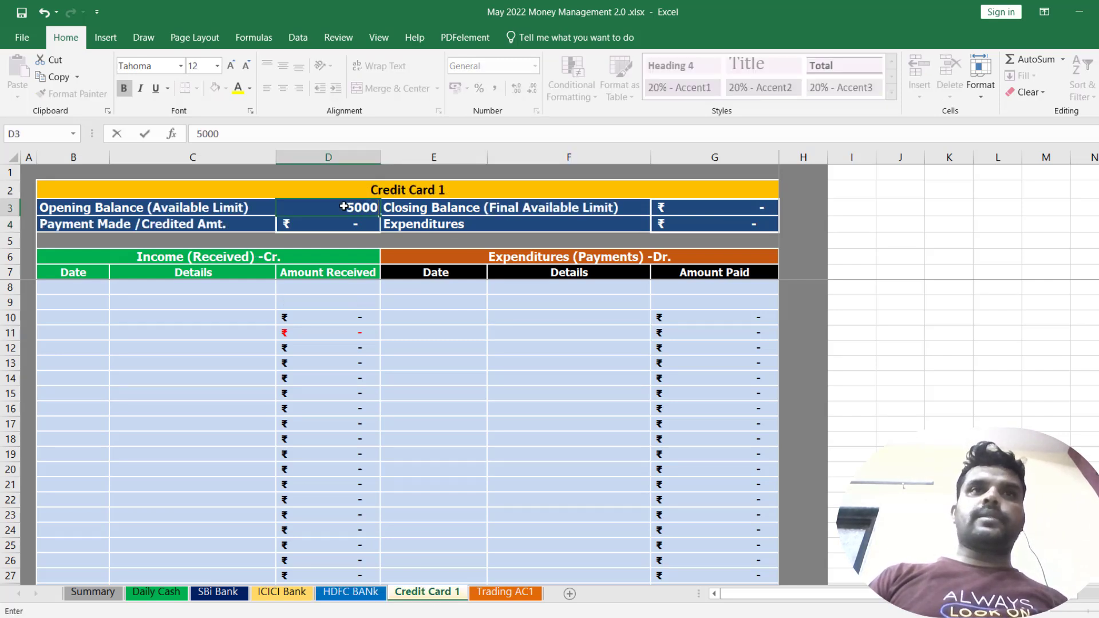
pyautogui.write('0')
pyautogui.press('Return')
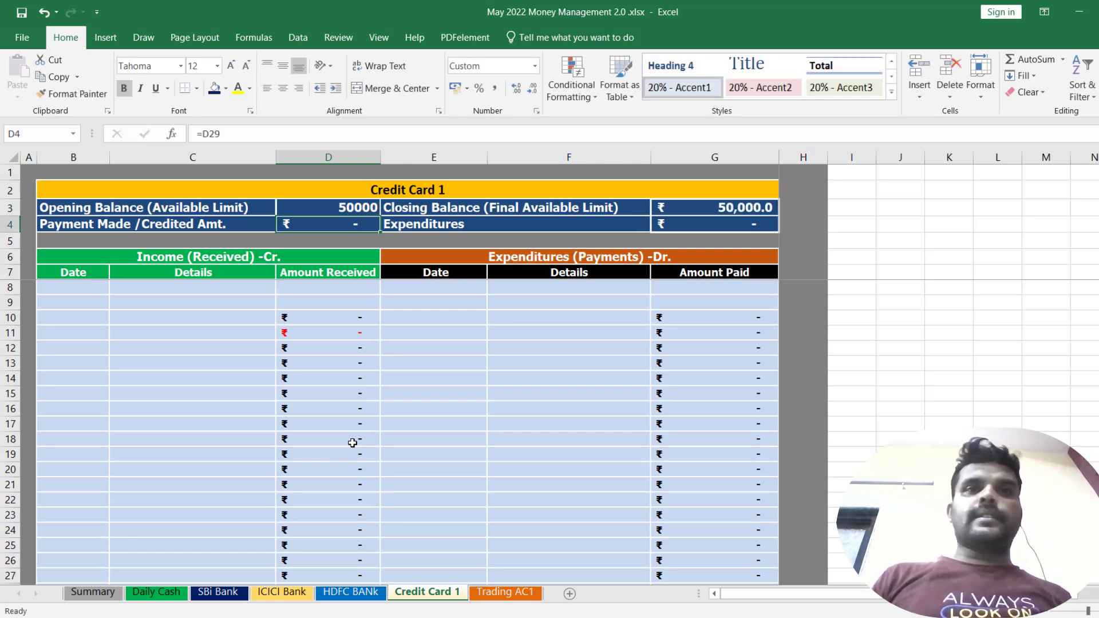
# Step: Check the opening balance on the Trading AC1 sheet and the account amounts on the Summary sheet
pyautogui.click(503, 592)
pyautogui.scroll(2, 352, 224)
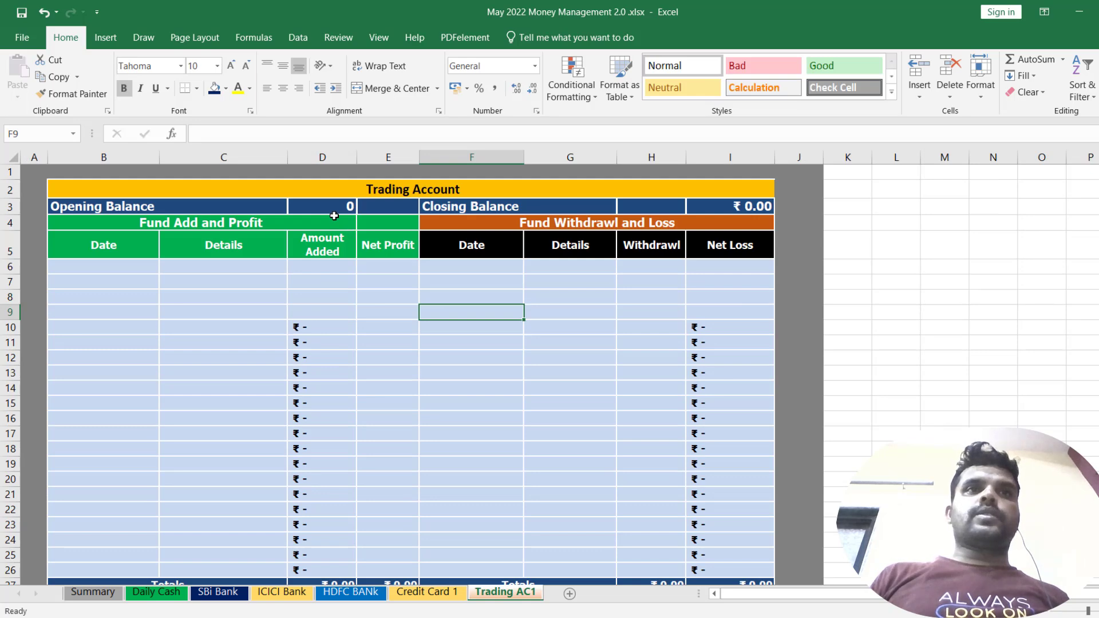
pyautogui.click(92, 592)
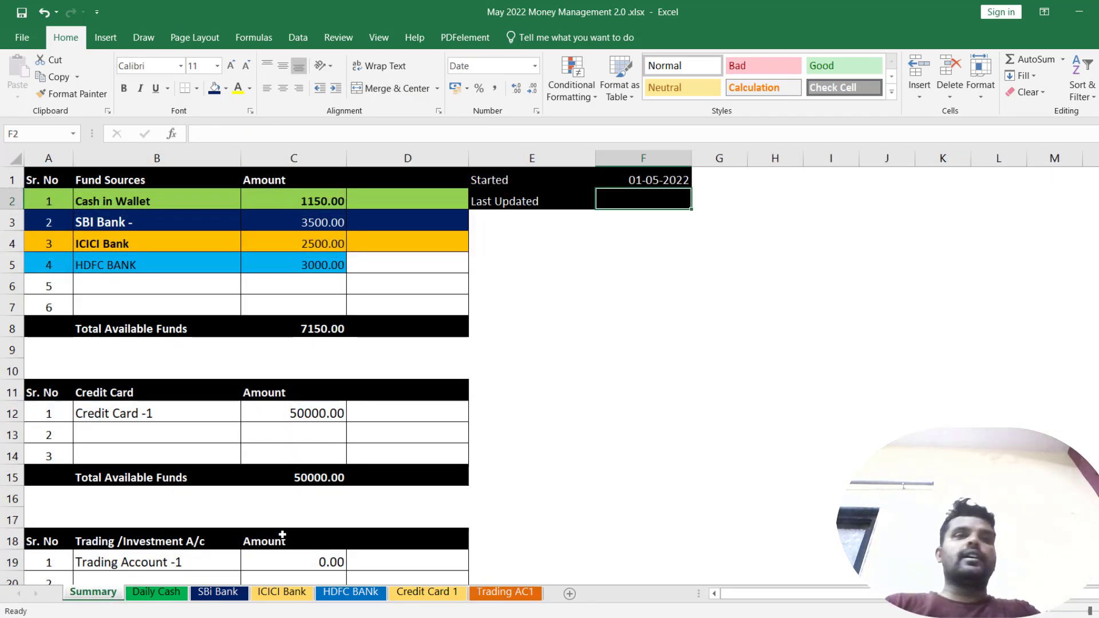
# Step: Examine the income and expenditure sections of the Daily Cash, ICICI Bank, HDFC Bank and Credit Card 1 sheets
pyautogui.click(163, 593)
pyautogui.moveTo(602, 287); pyautogui.dragTo(653, 369)
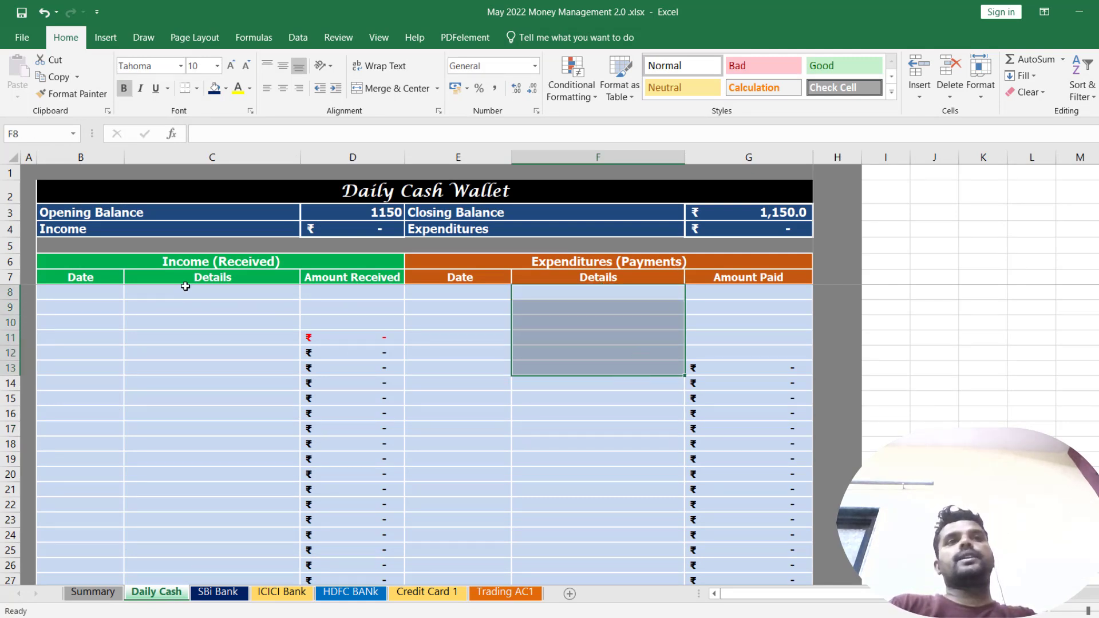
pyautogui.moveTo(213, 280); pyautogui.dragTo(243, 507)
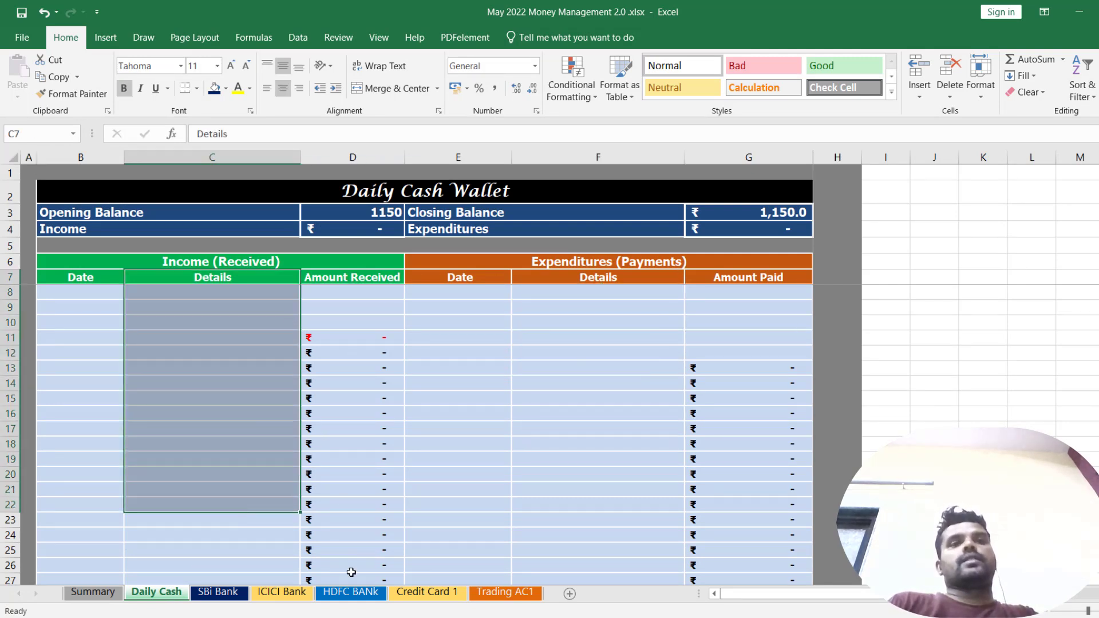
pyautogui.click(281, 595)
pyautogui.moveTo(86, 253); pyautogui.dragTo(355, 560)
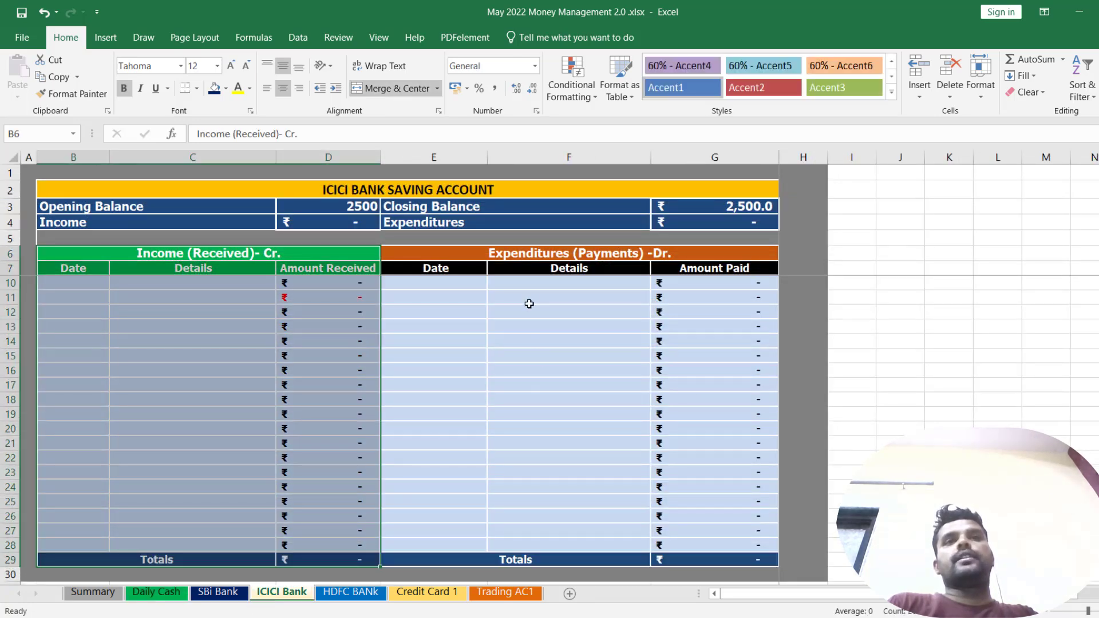
pyautogui.moveTo(530, 308); pyautogui.dragTo(435, 561)
pyautogui.click(351, 593)
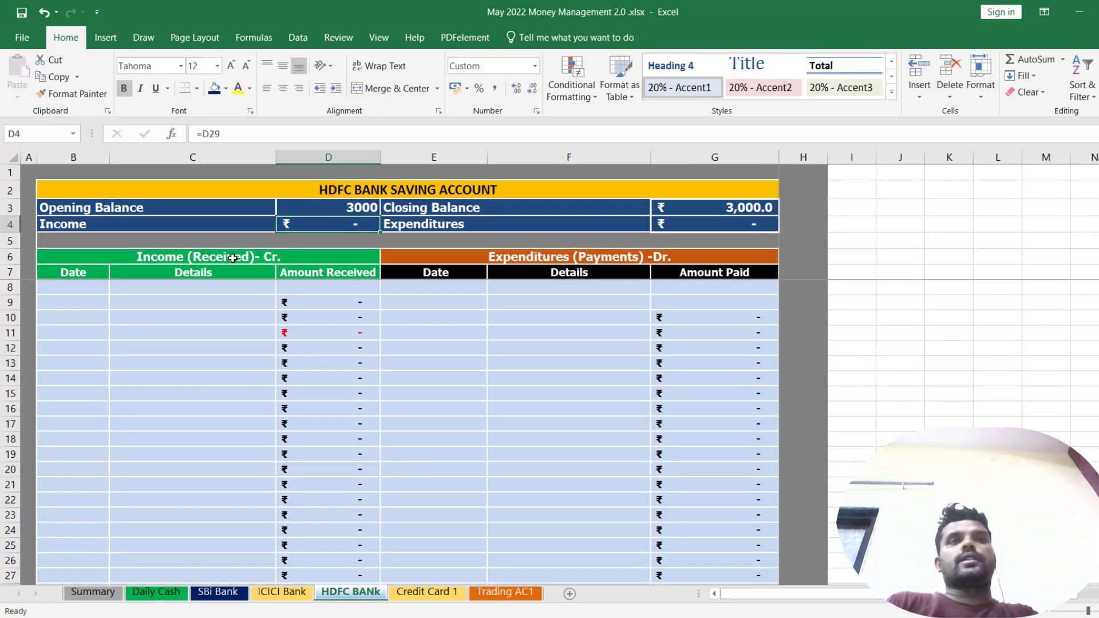
pyautogui.moveTo(234, 261); pyautogui.dragTo(357, 466)
pyautogui.moveTo(524, 286); pyautogui.dragTo(524, 535)
pyautogui.click(429, 595)
pyautogui.moveTo(184, 258); pyautogui.dragTo(225, 447)
pyautogui.moveTo(564, 260); pyautogui.dragTo(569, 573)
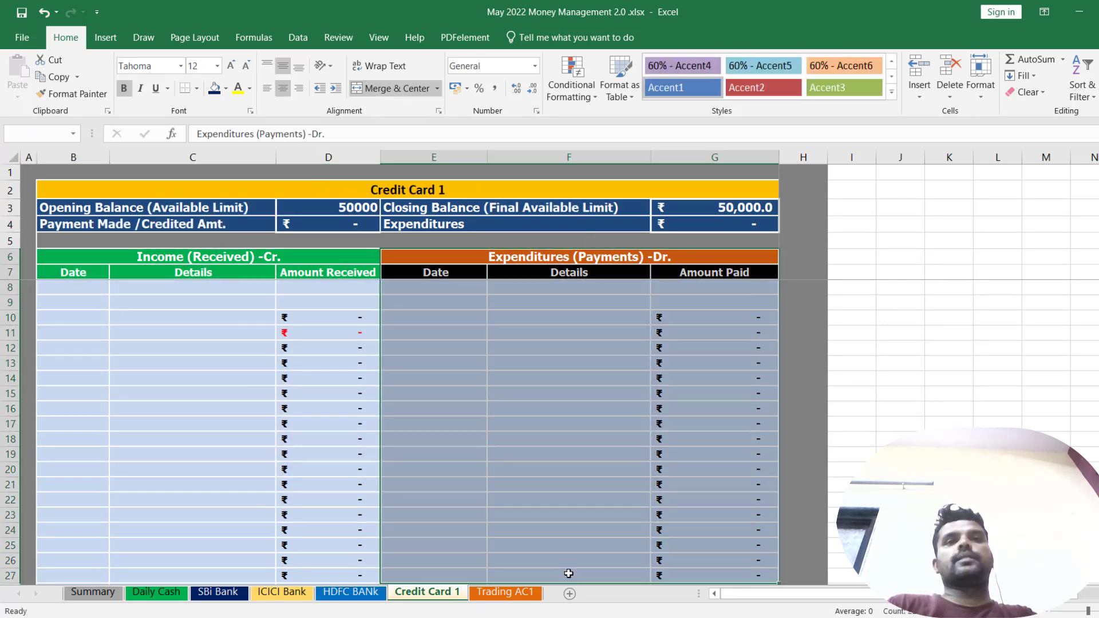
# Step: Examine the fund add and profit, fund withdrawal and loss, and totals areas of the Trading AC1 sheet
pyautogui.click(505, 592)
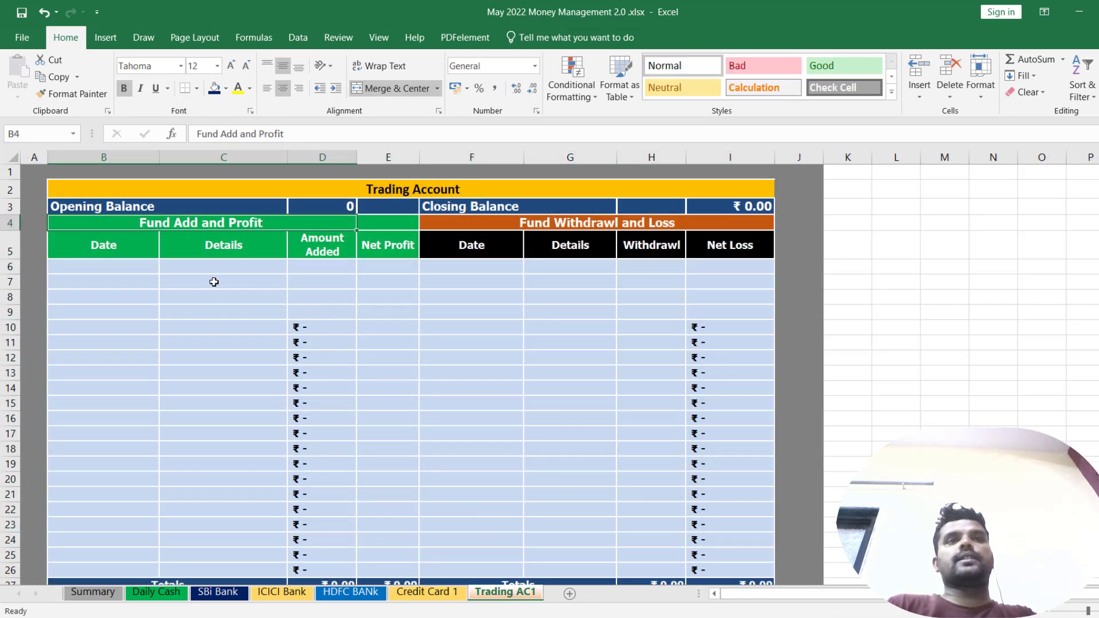
pyautogui.click(351, 269)
pyautogui.click(384, 282)
pyautogui.click(205, 277)
pyautogui.moveTo(205, 277); pyautogui.dragTo(380, 282)
pyautogui.moveTo(747, 285); pyautogui.dragTo(518, 277)
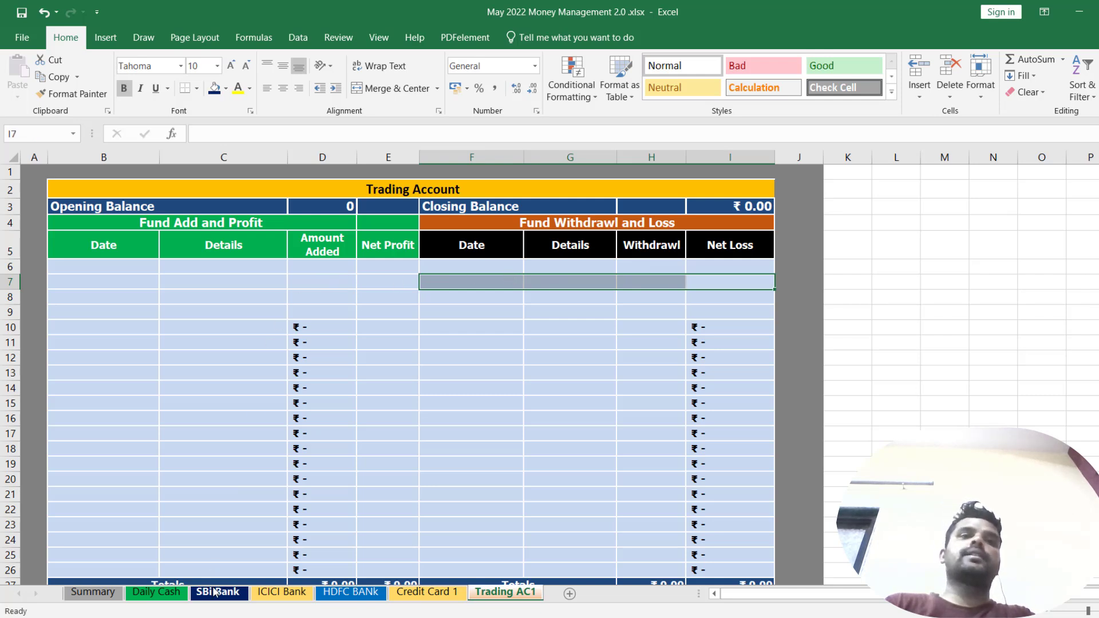
pyautogui.click(515, 266)
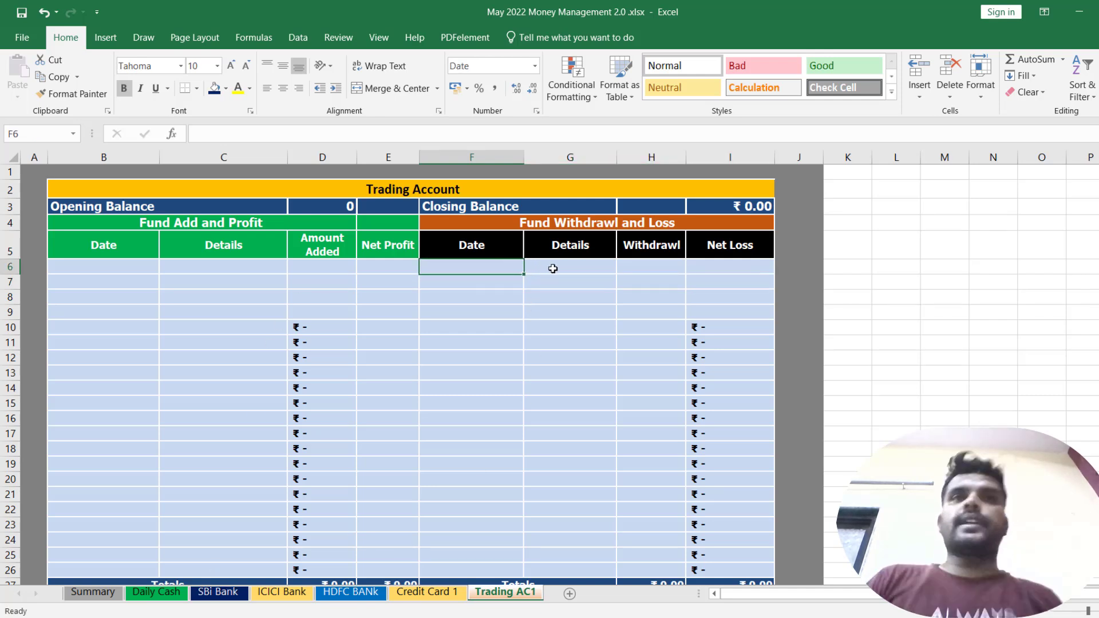
pyautogui.click(554, 266)
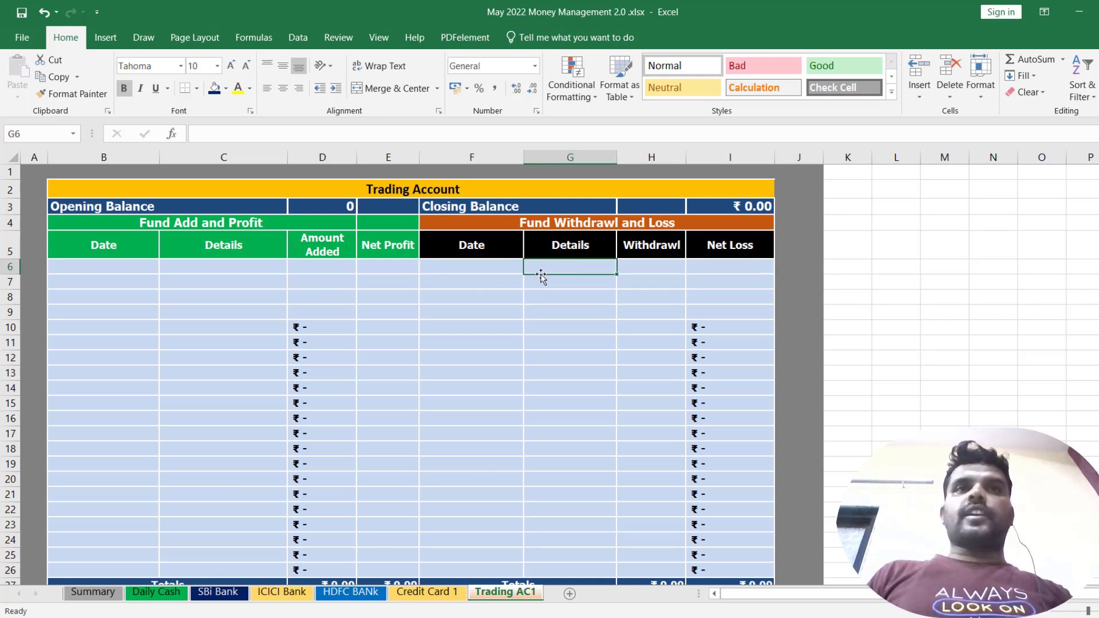
pyautogui.write('s')
pyautogui.press('Escape')
pyautogui.click(653, 265)
pyautogui.scroll(-3, 572, 469)
pyautogui.scroll(3, 401, 515)
pyautogui.scroll(-3, 366, 528)
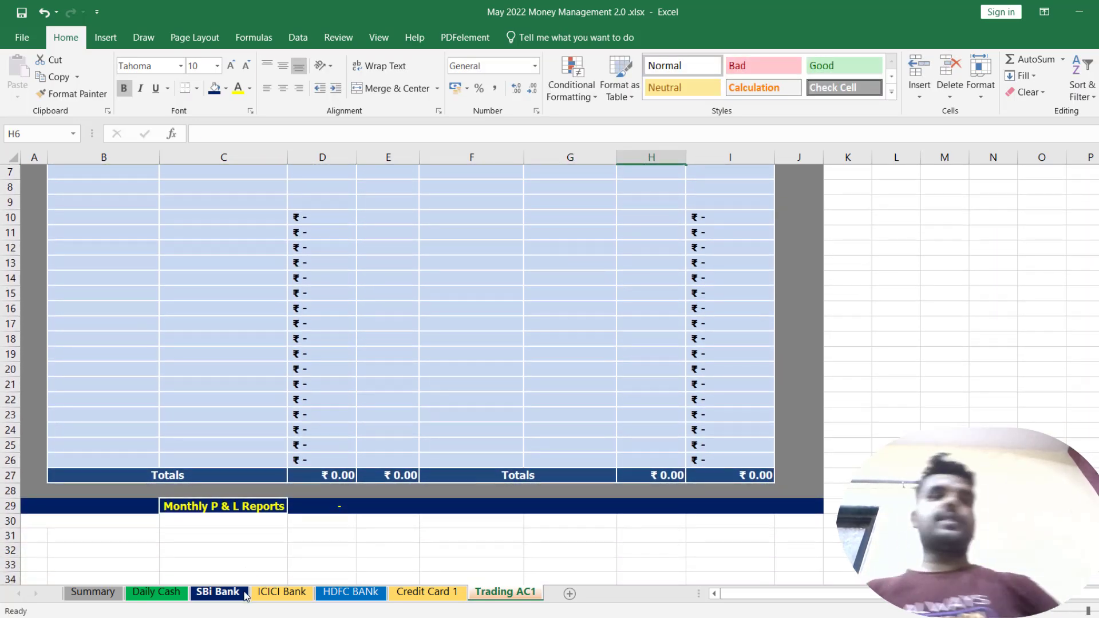
# Step: Change the Grand Total label in A24 of the Summary sheet to "Grand Total (With Credit Card)"
pyautogui.click(93, 592)
pyautogui.scroll(-4, 303, 423)
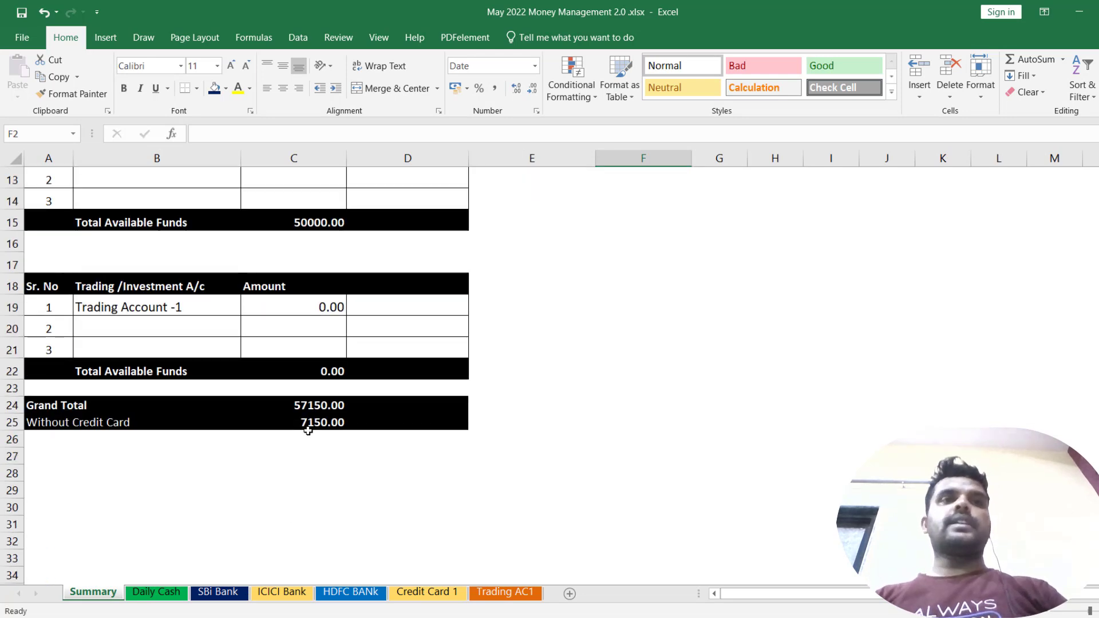
pyautogui.click(46, 405)
pyautogui.moveTo(193, 407); pyautogui.dragTo(380, 410)
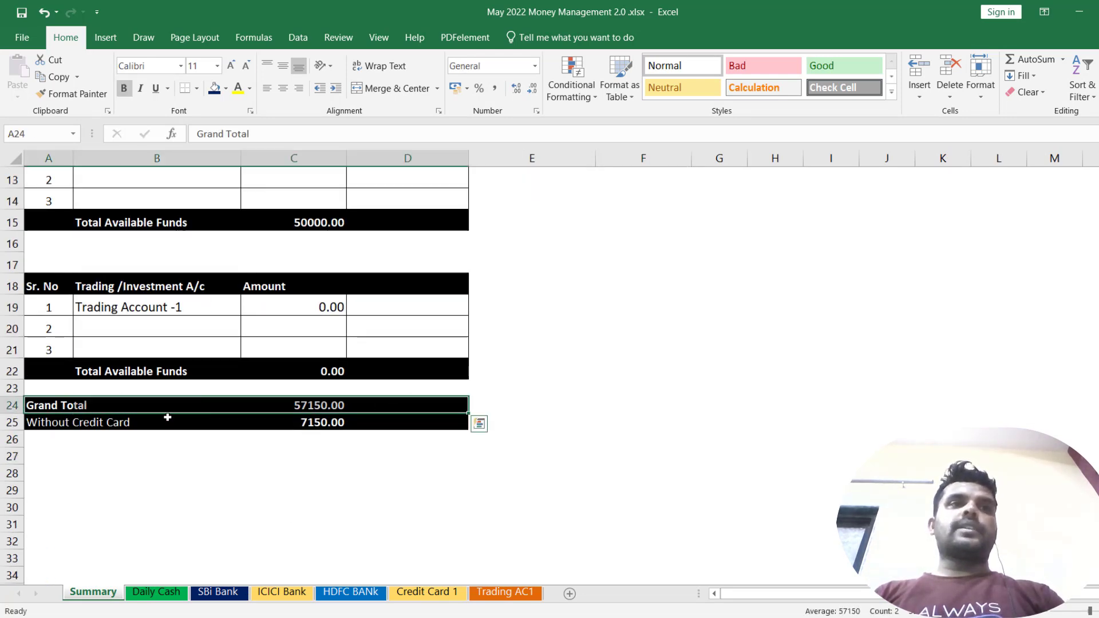
pyautogui.click(275, 135)
pyautogui.write('(With Credit Card')
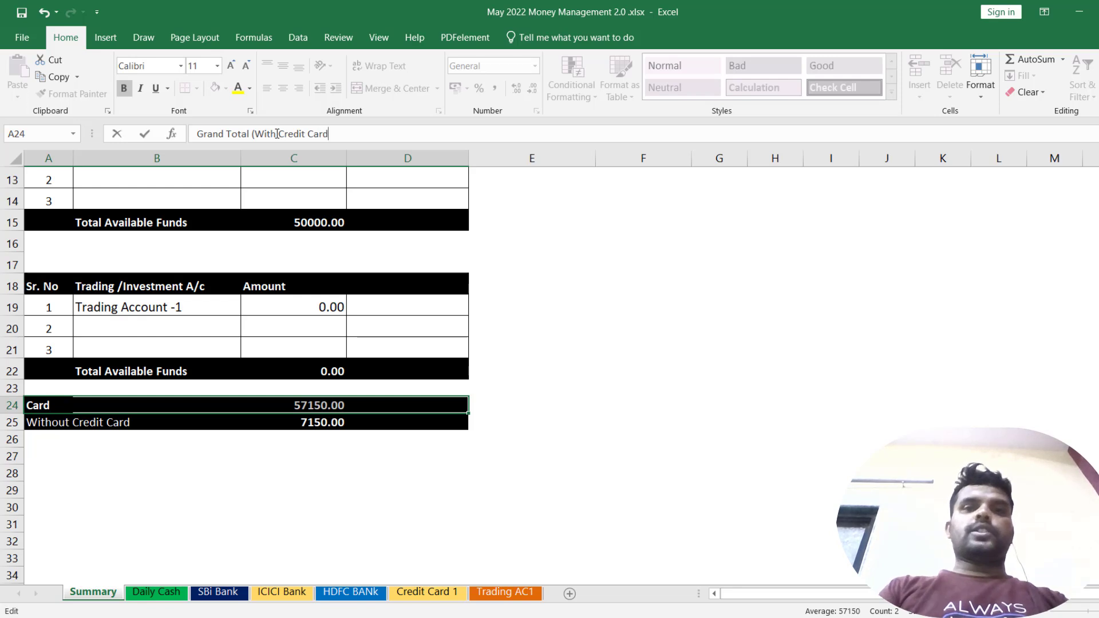
pyautogui.write(')')
pyautogui.press('Return')
pyautogui.click(313, 285)
pyautogui.scroll(4, 313, 286)
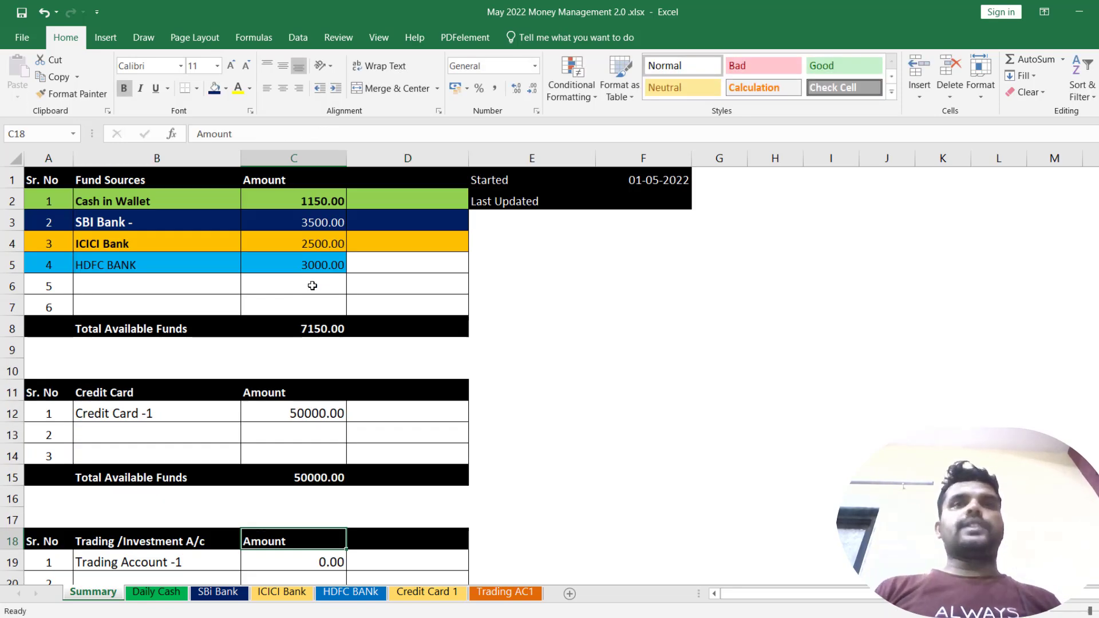